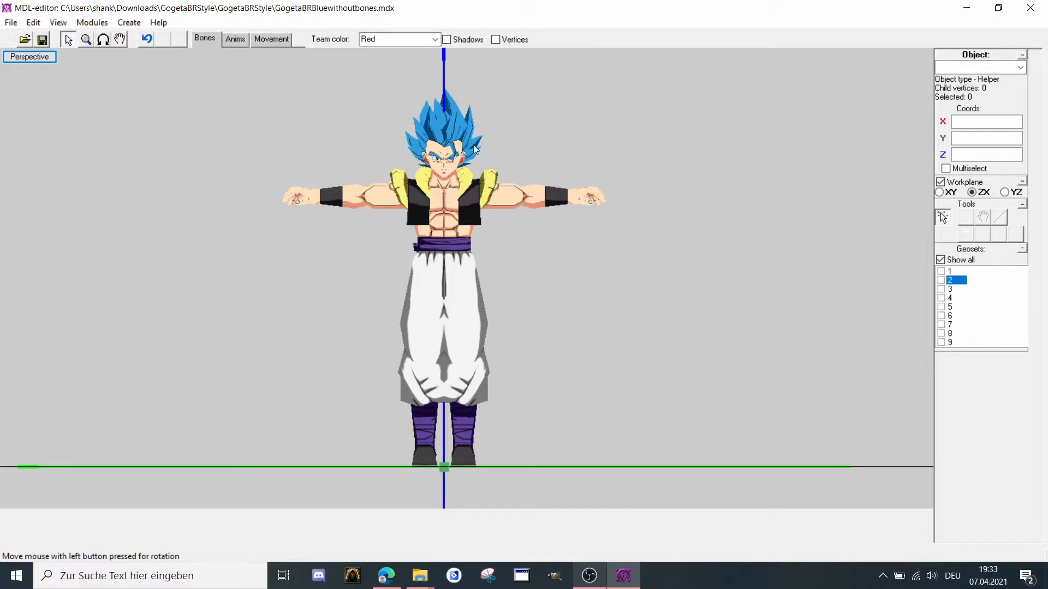
pyautogui.scroll(1, 548, 306)
pyautogui.moveTo(548, 306)
pyautogui.mouseDown(button='middle')
pyautogui.moveTo(554, 312)
pyautogui.moveTo(533, 307)
pyautogui.mouseUp(button='middle')
pyautogui.scroll(-1, 532, 307)
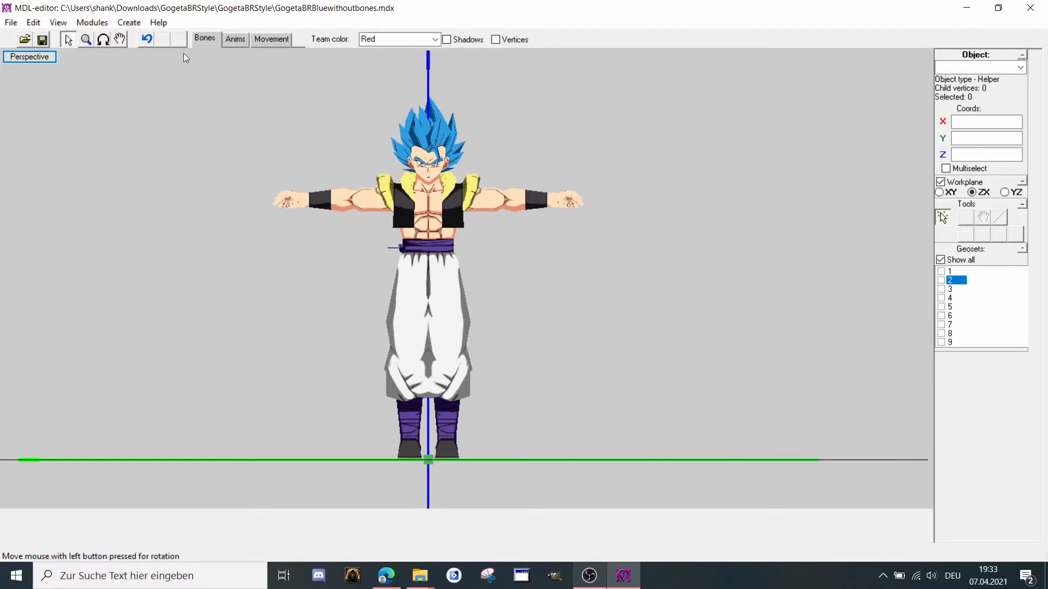
pyautogui.click(100, 23)
pyautogui.click(207, 120)
pyautogui.scroll(1, 448, 178)
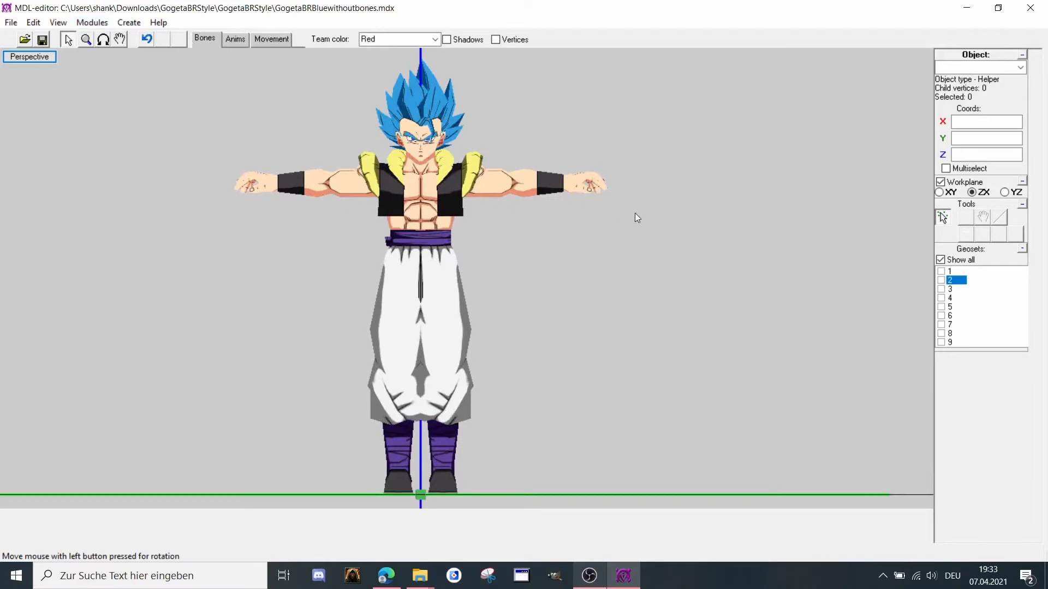
# Turn off the display of all geosets and preview geosets 4 to 9 individually to identify the body parts they contain.
pyautogui.click(949, 262)
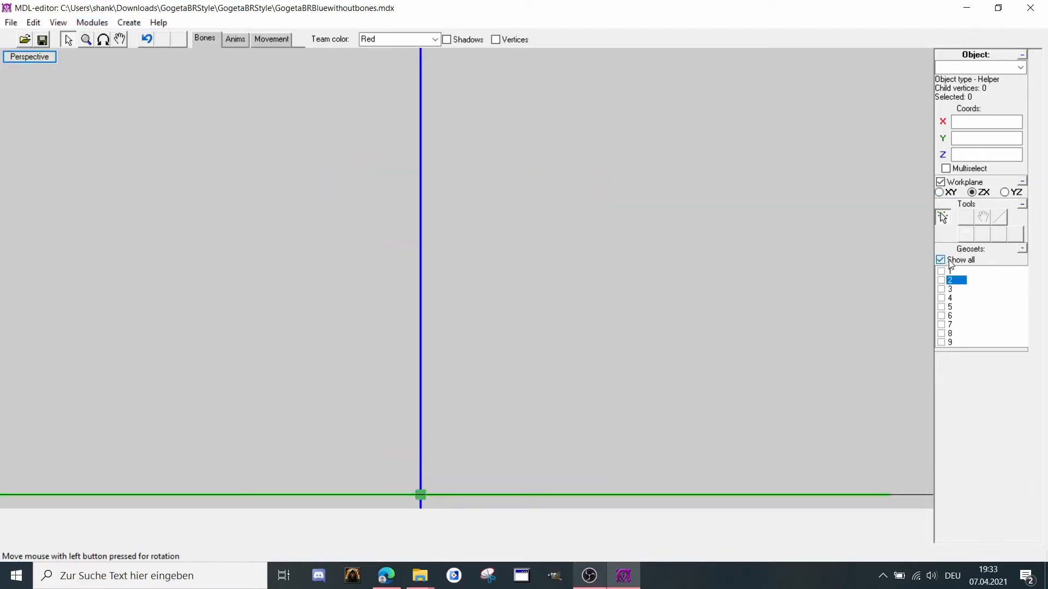
pyautogui.click(941, 324)
pyautogui.click(940, 315)
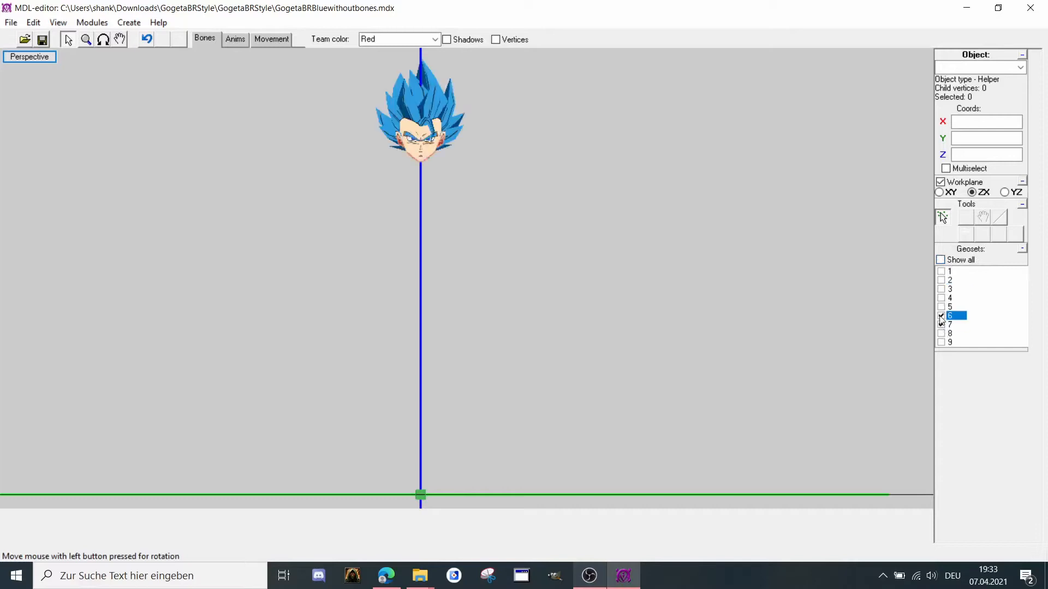
pyautogui.click(941, 315)
pyautogui.click(940, 324)
pyautogui.click(941, 333)
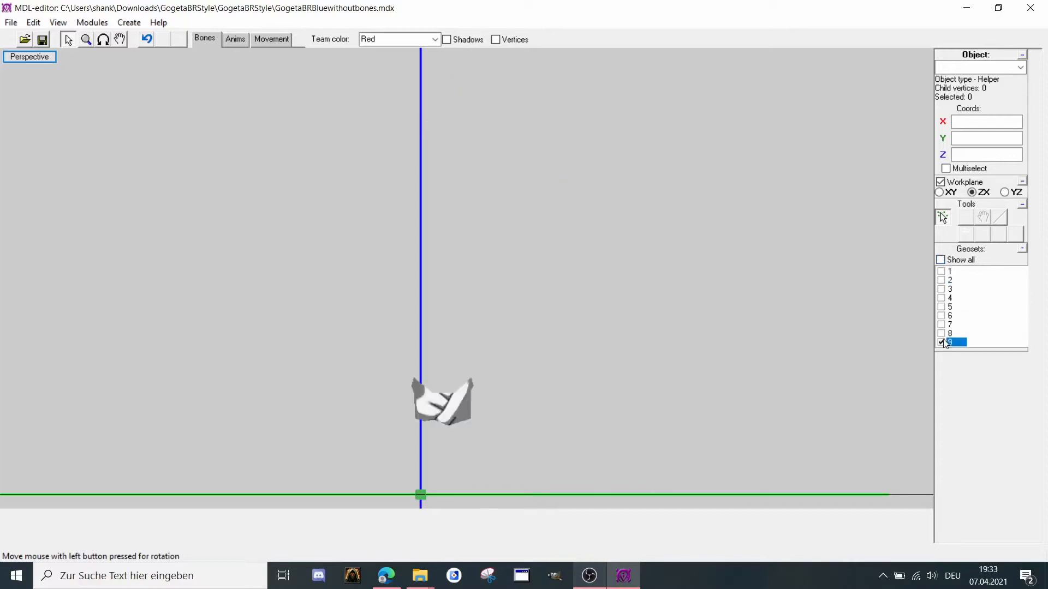
pyautogui.click(940, 333)
pyautogui.click(941, 325)
pyautogui.click(940, 325)
pyautogui.click(941, 316)
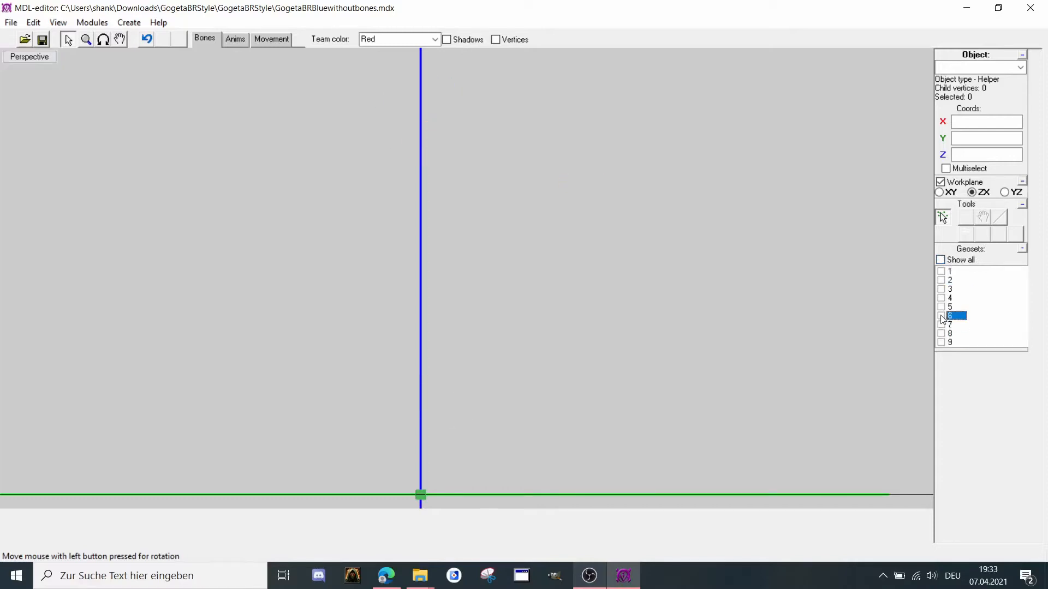
pyautogui.click(941, 315)
pyautogui.click(941, 307)
pyautogui.click(941, 307)
pyautogui.click(940, 298)
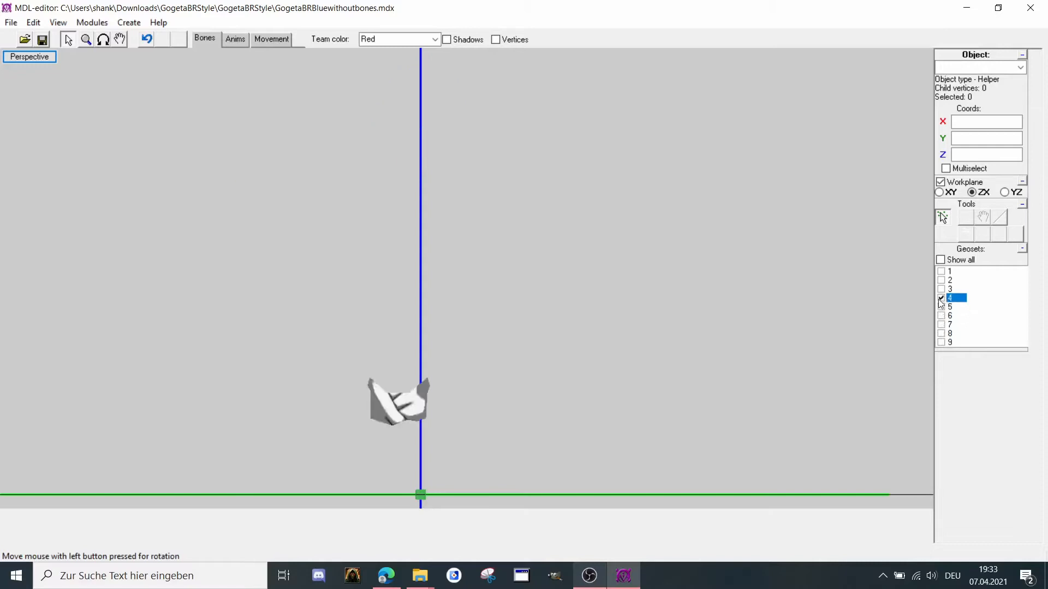
pyautogui.click(941, 298)
# Display only geoset 2, the clothing and boots, as a wireframe with vertices and focus on the feet.
pyautogui.click(942, 289)
pyautogui.click(940, 280)
pyautogui.moveTo(652, 299); pyautogui.dragTo(656, 280, button='middle')
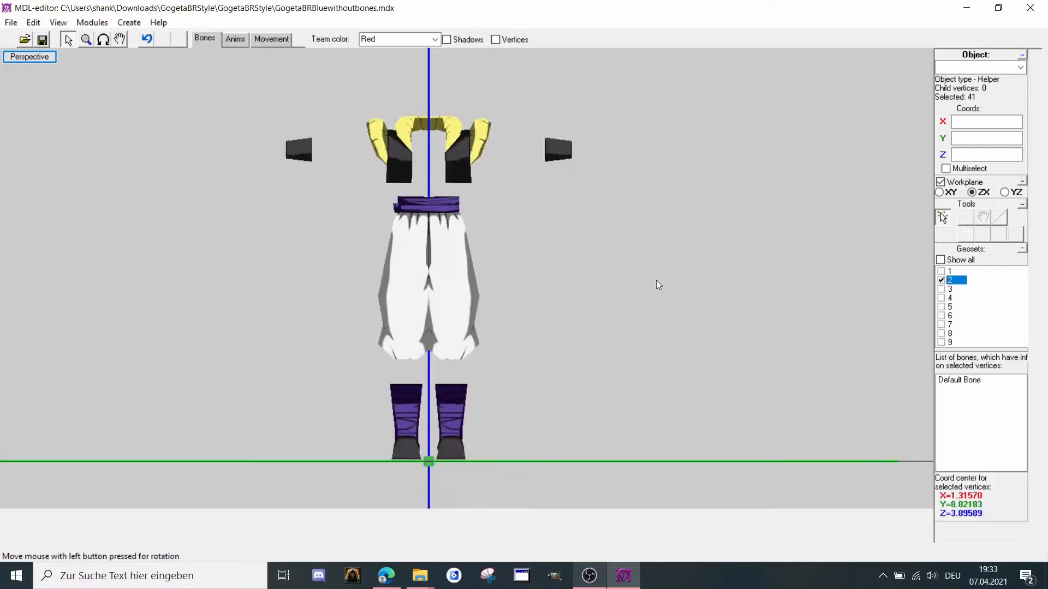
pyautogui.scroll(3, 628, 279)
pyautogui.moveTo(603, 314); pyautogui.dragTo(595, 212, button='middle')
pyautogui.scroll(5, 603, 204)
pyautogui.press('w')
pyautogui.moveTo(494, 246); pyautogui.dragTo(538, 241, button='middle')
pyautogui.moveTo(399, 387); pyautogui.dragTo(399, 344, button='middle')
pyautogui.scroll(1, 386, 325)
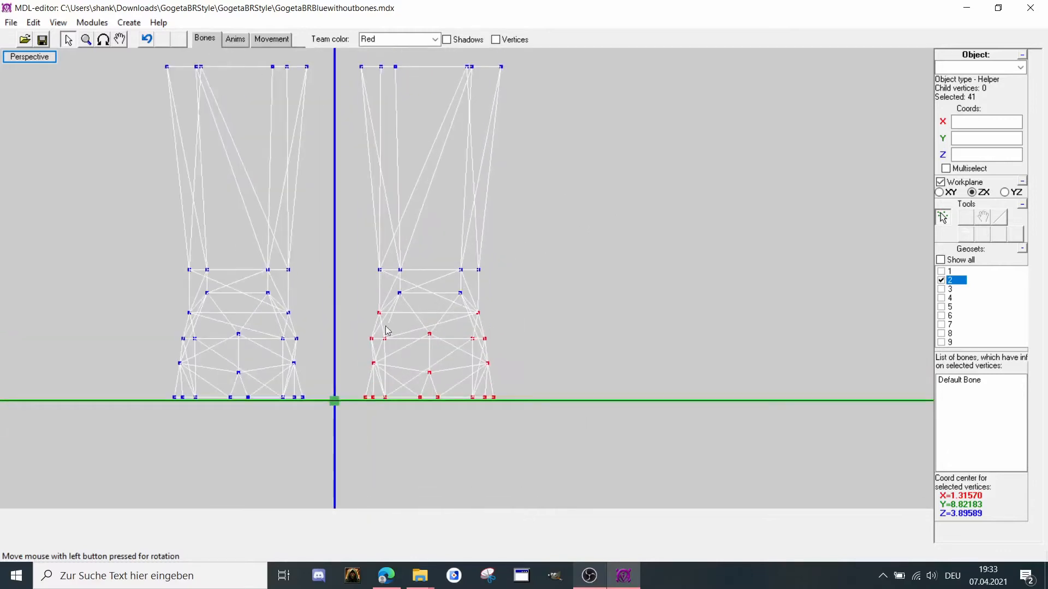
pyautogui.scroll(-1, 808, 276)
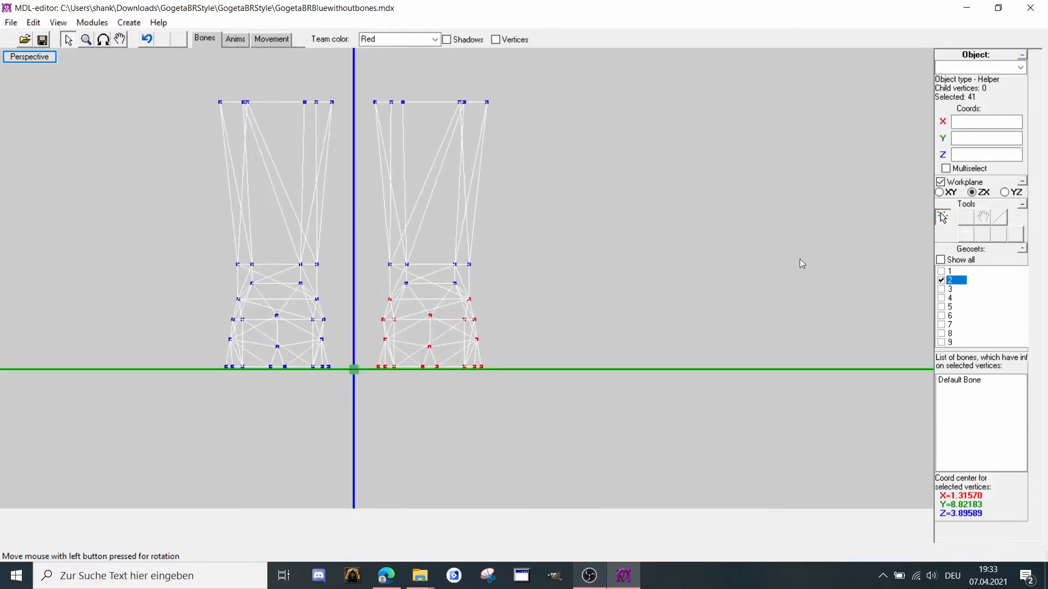
# Switch to the animation editor and return to the bone editor.
pyautogui.click(235, 39)
pyautogui.click(236, 39)
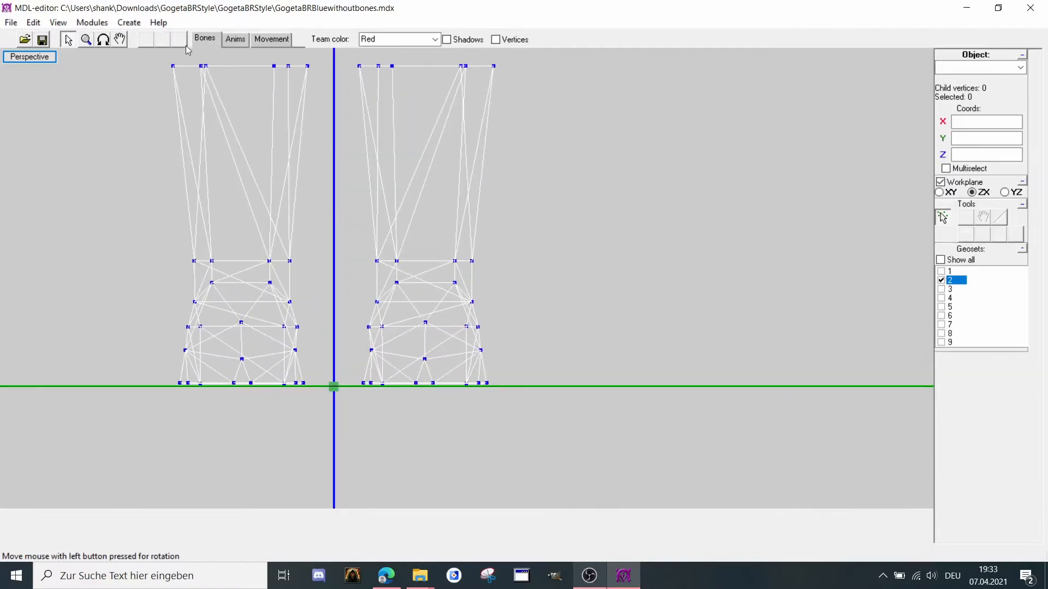
pyautogui.click(235, 39)
pyautogui.click(212, 40)
# Select the vertices of the model's left foot up to the top of the ankle and create a bone.
pyautogui.scroll(2, 312, 266)
pyautogui.moveTo(303, 255); pyautogui.dragTo(539, 426)
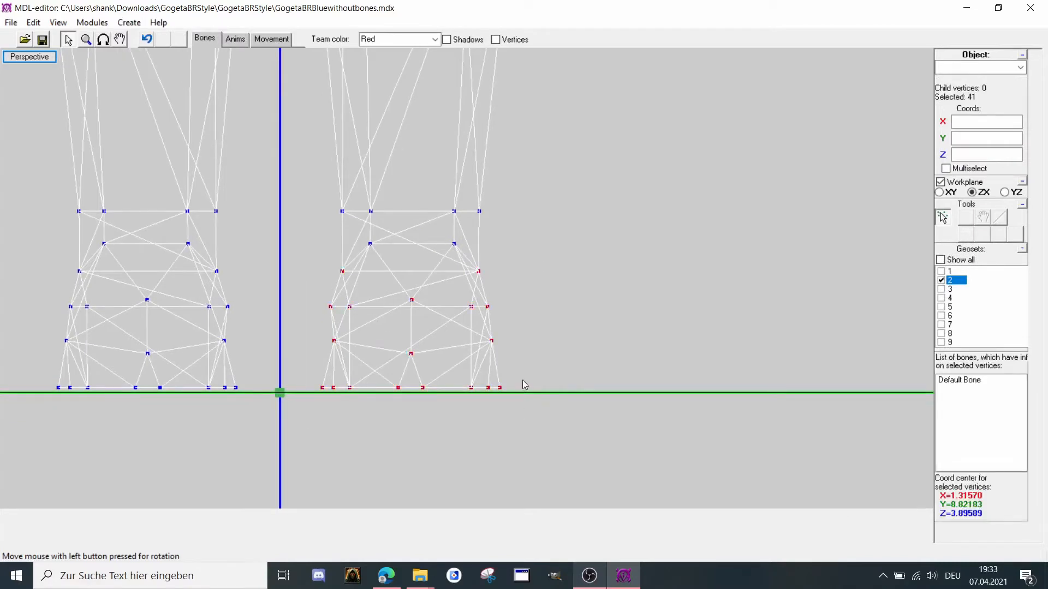
pyautogui.scroll(-2, 412, 230)
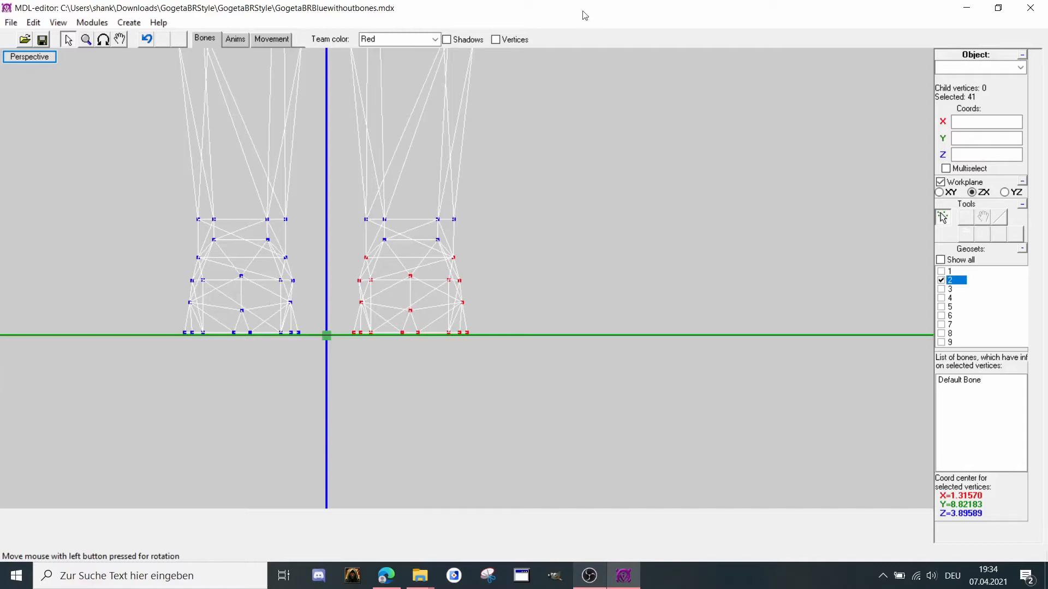
pyautogui.moveTo(360, 218); pyautogui.dragTo(357, 234, button='middle')
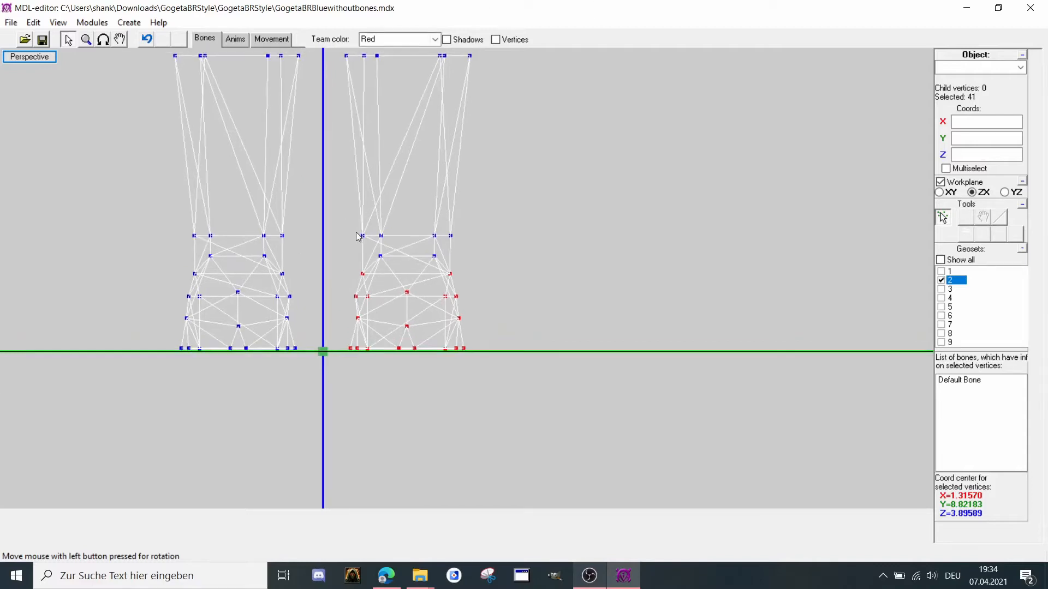
pyautogui.moveTo(333, 255); pyautogui.dragTo(477, 380)
pyautogui.click(127, 24)
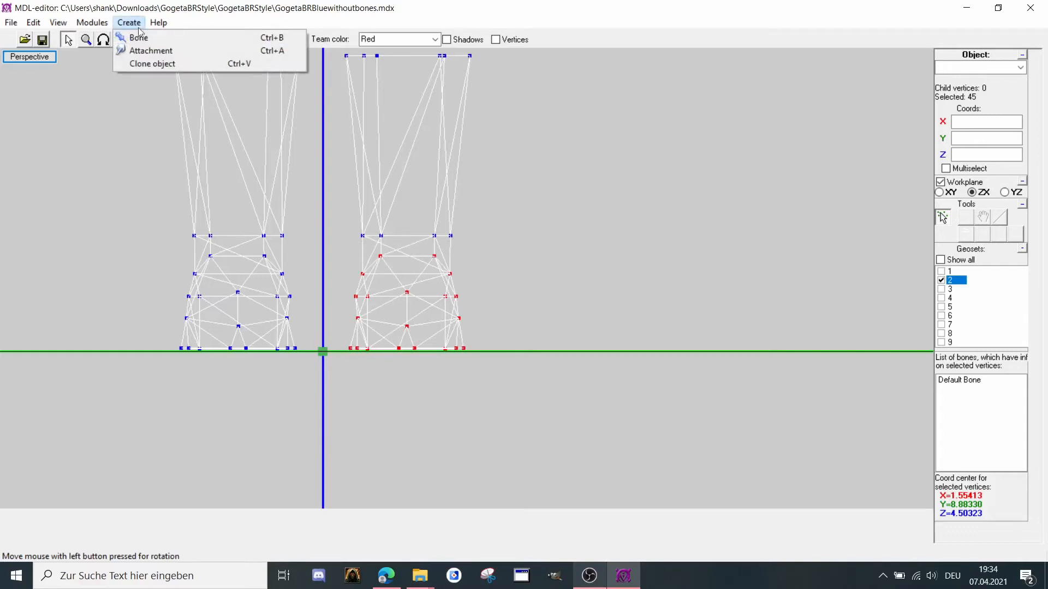
pyautogui.click(139, 37)
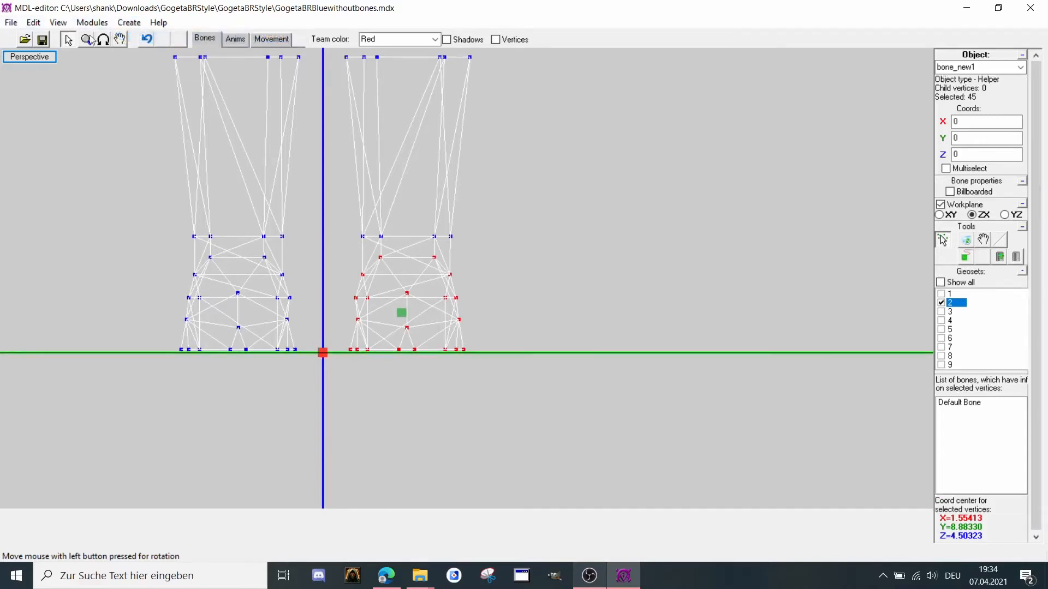
# From a side view, move the new left foot bone in the XY workplane to about X -1.50, Y 8.43.
pyautogui.click(103, 39)
pyautogui.moveTo(199, 161); pyautogui.dragTo(201, 240)
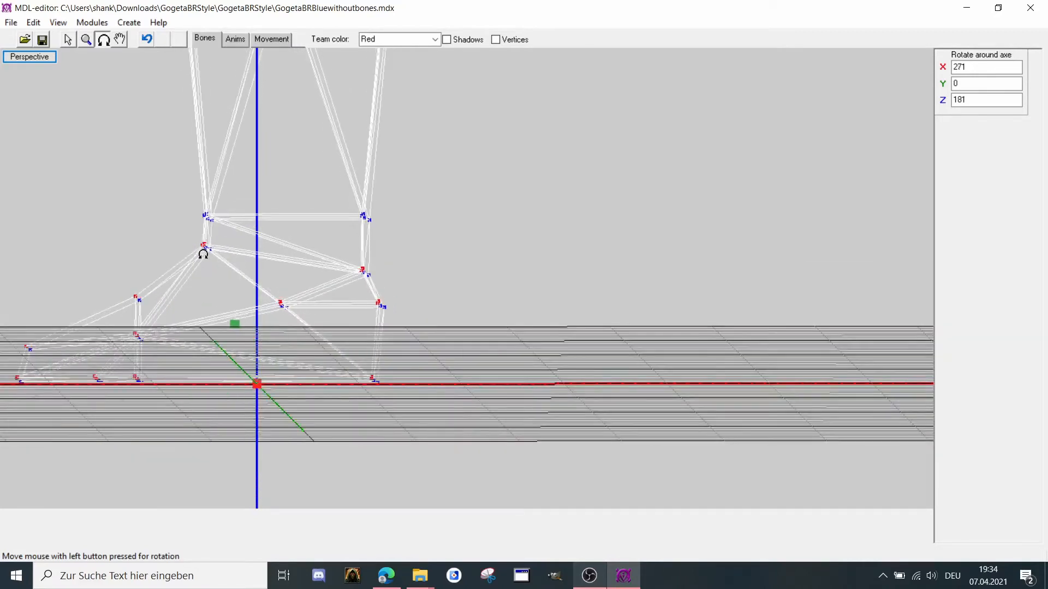
pyautogui.rightClick(203, 254)
pyautogui.click(224, 262)
pyautogui.moveTo(255, 293); pyautogui.dragTo(263, 298, button='middle')
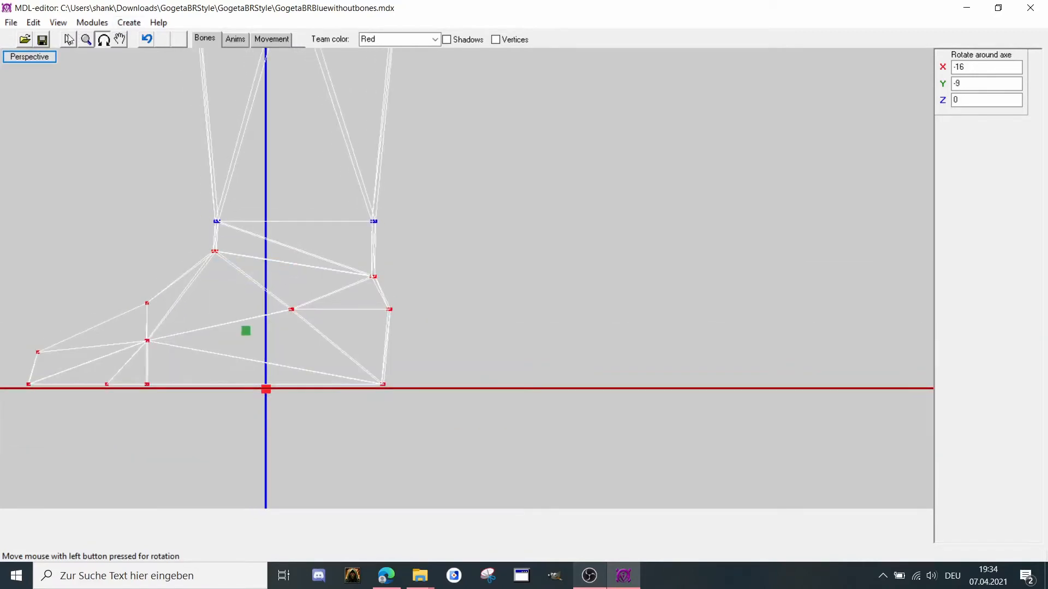
pyautogui.click(68, 39)
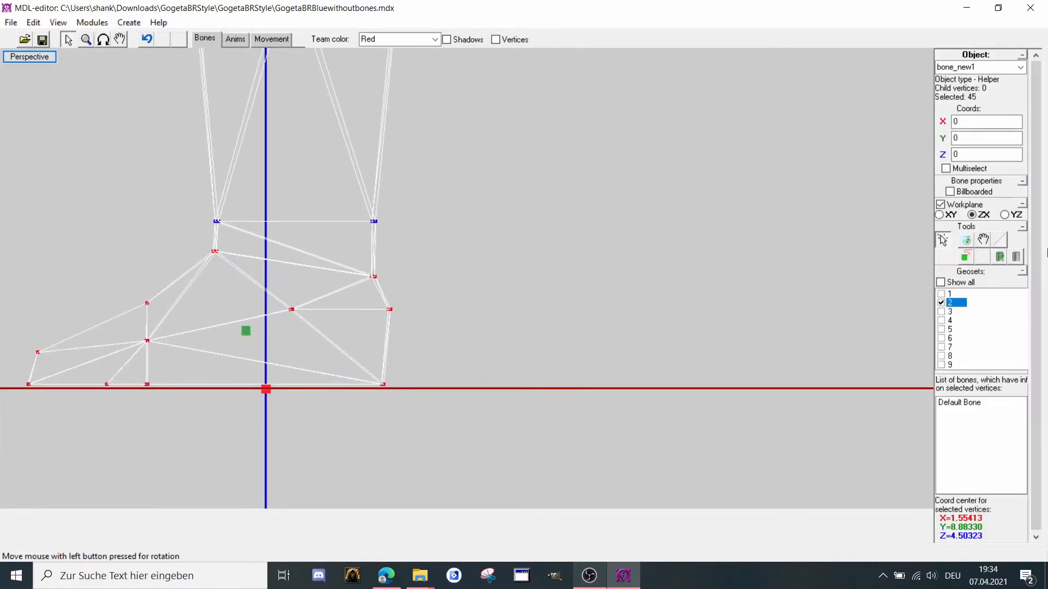
pyautogui.click(982, 239)
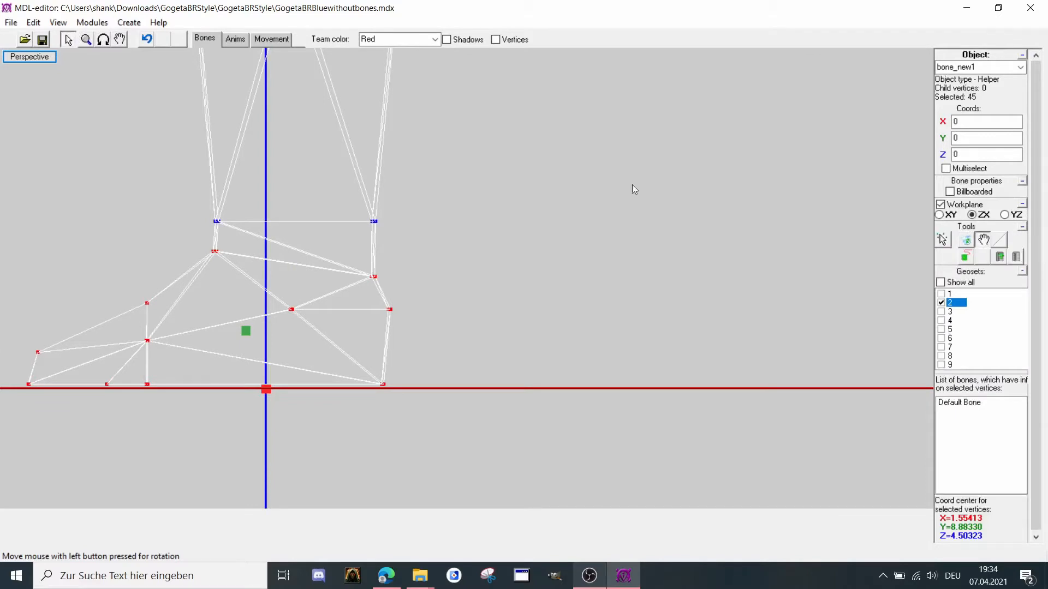
pyautogui.click(943, 219)
pyautogui.moveTo(469, 328); pyautogui.dragTo(481, 332)
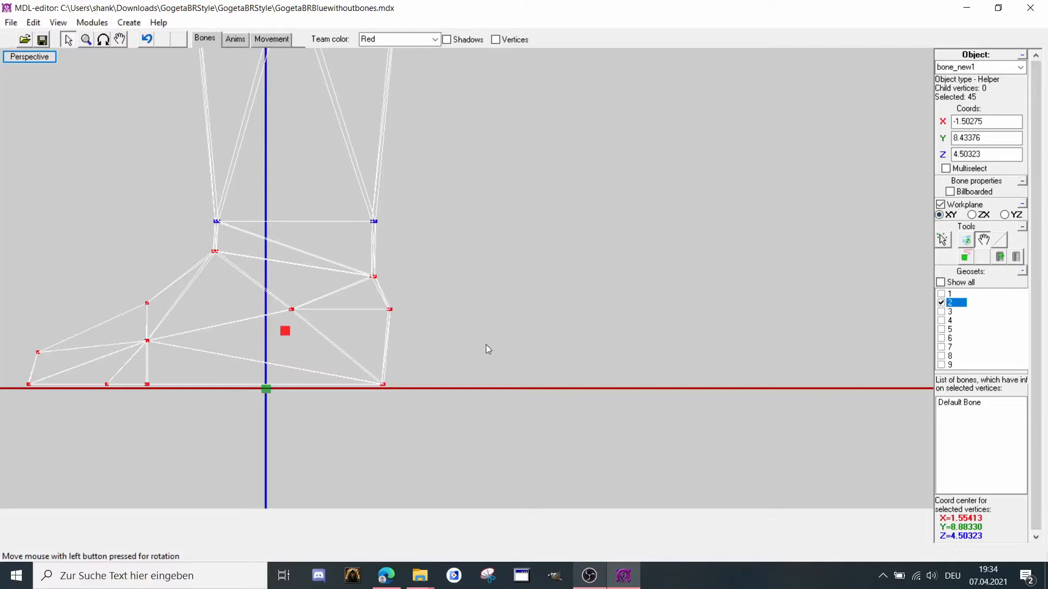
# From the front, raise the left foot bone to the ankle in the YZ workplane, to about Y 9.33, Z 10.57.
pyautogui.rightClick(487, 346)
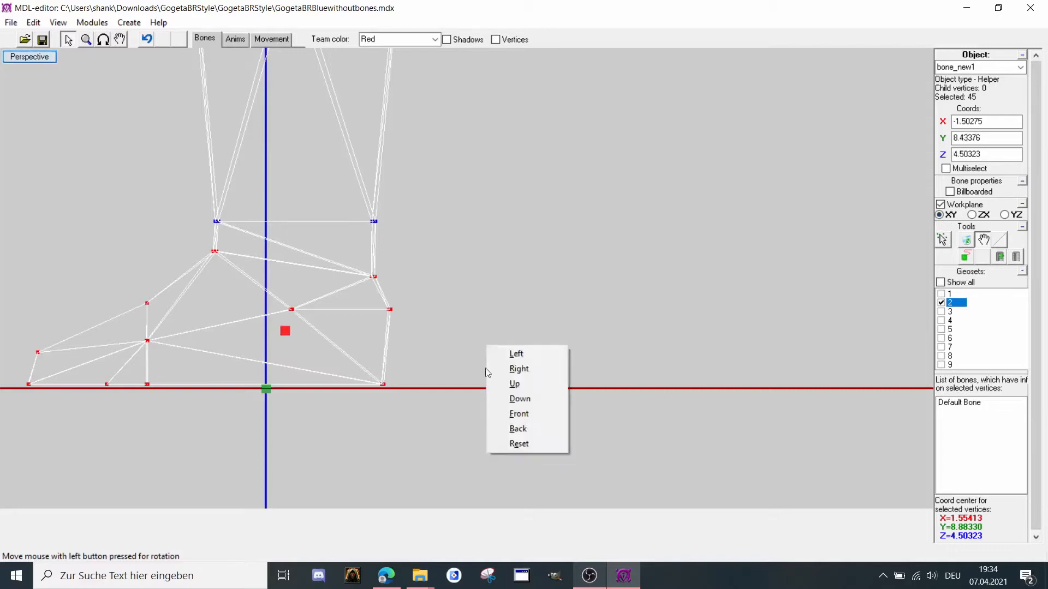
pyautogui.click(541, 413)
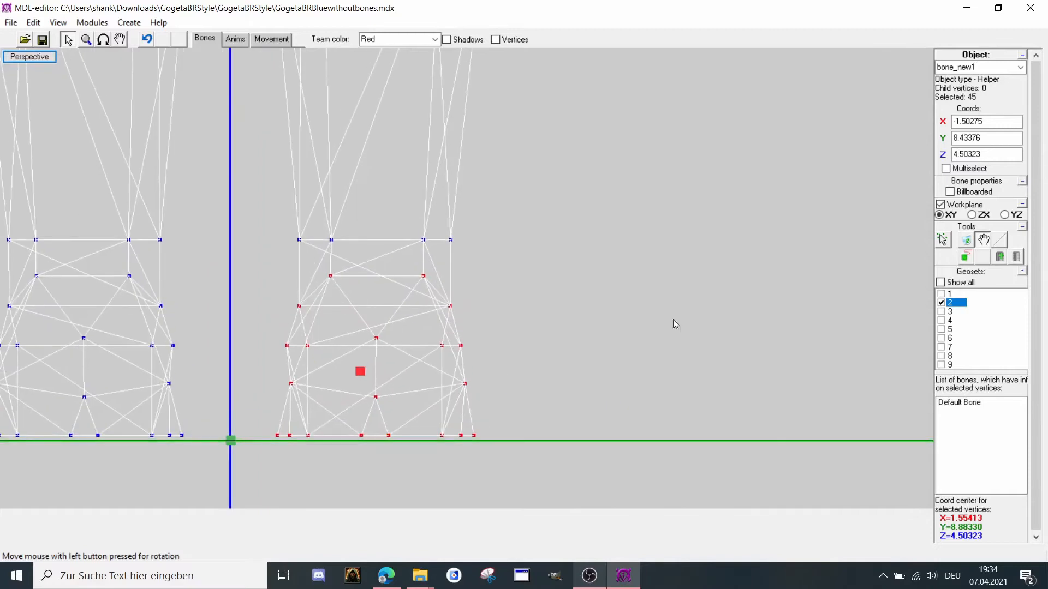
pyautogui.click(1005, 216)
pyautogui.moveTo(687, 339); pyautogui.dragTo(695, 286)
pyautogui.scroll(-2, 695, 294)
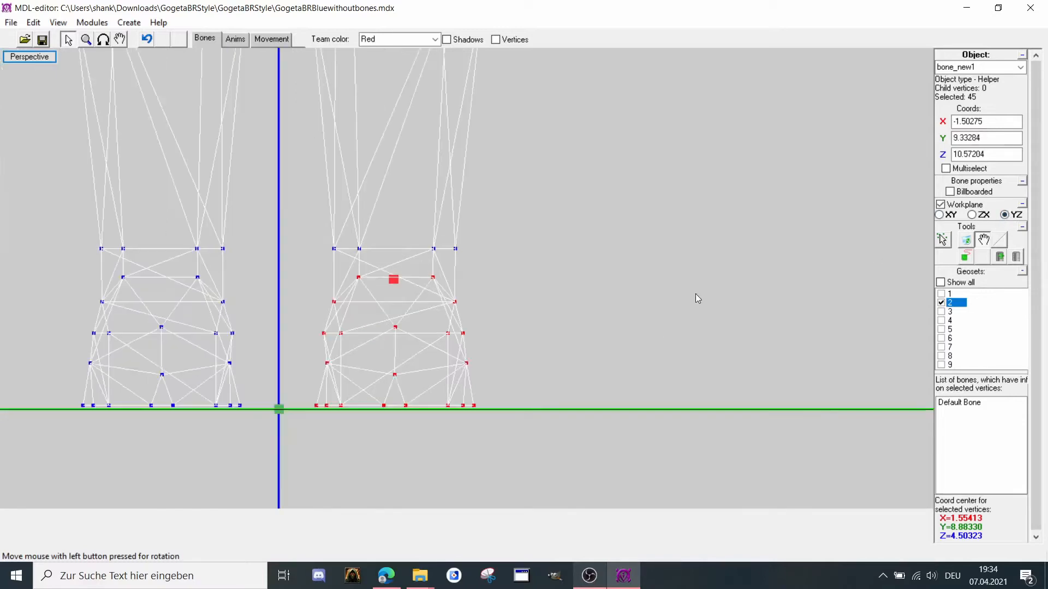
pyautogui.moveTo(695, 294); pyautogui.dragTo(655, 328, button='middle')
pyautogui.scroll(-3, 709, 291)
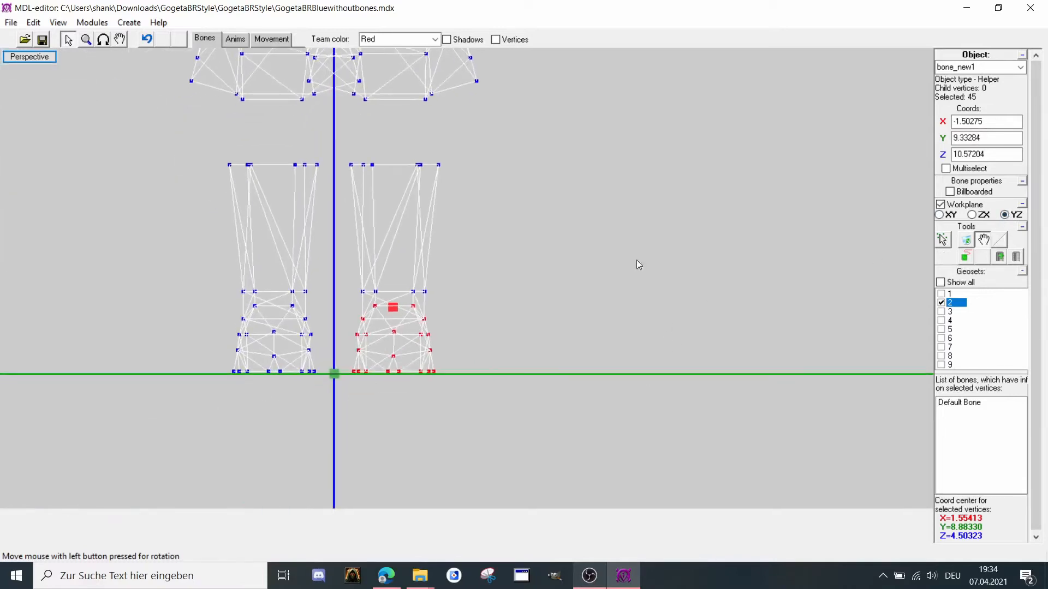
# Select the vertices of the model's right foot up to the top of the ankle and create a bone.
pyautogui.click(941, 244)
pyautogui.moveTo(423, 287); pyautogui.dragTo(446, 135, button='middle')
pyautogui.scroll(4, 457, 215)
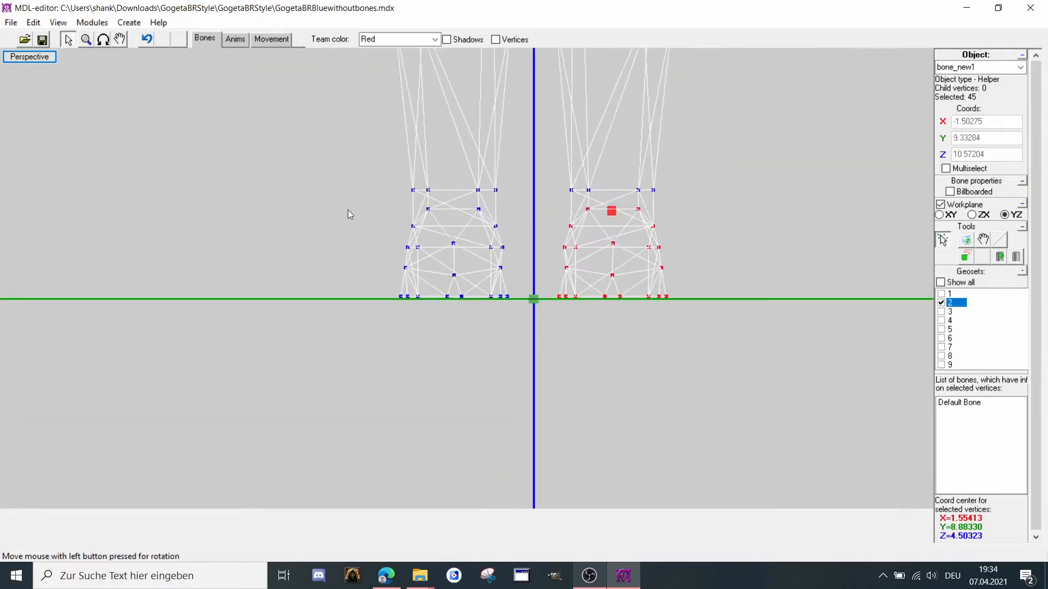
pyautogui.moveTo(387, 237); pyautogui.dragTo(522, 353)
pyautogui.click(129, 22)
pyautogui.click(147, 48)
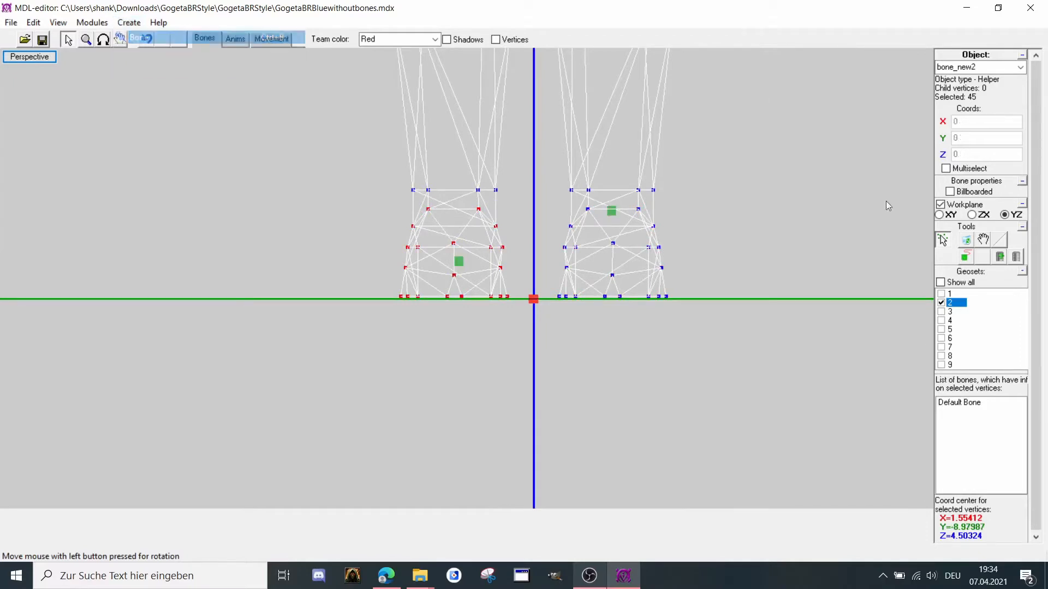
# From a side view, move the right foot bone to the ankle at about X -1.48, Y -8.84, Z 10.57.
pyautogui.click(989, 237)
pyautogui.click(975, 246)
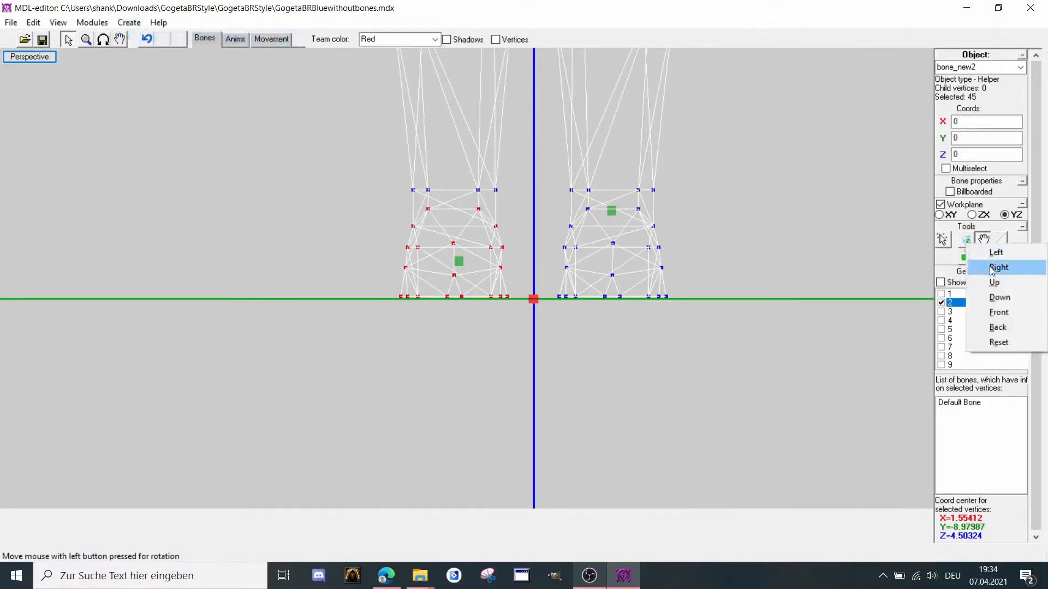
pyautogui.click(999, 268)
pyautogui.click(940, 214)
pyautogui.moveTo(911, 202)
pyautogui.mouseDown()
pyautogui.moveTo(892, 202)
pyautogui.moveTo(922, 200)
pyautogui.mouseUp()
pyautogui.click(972, 214)
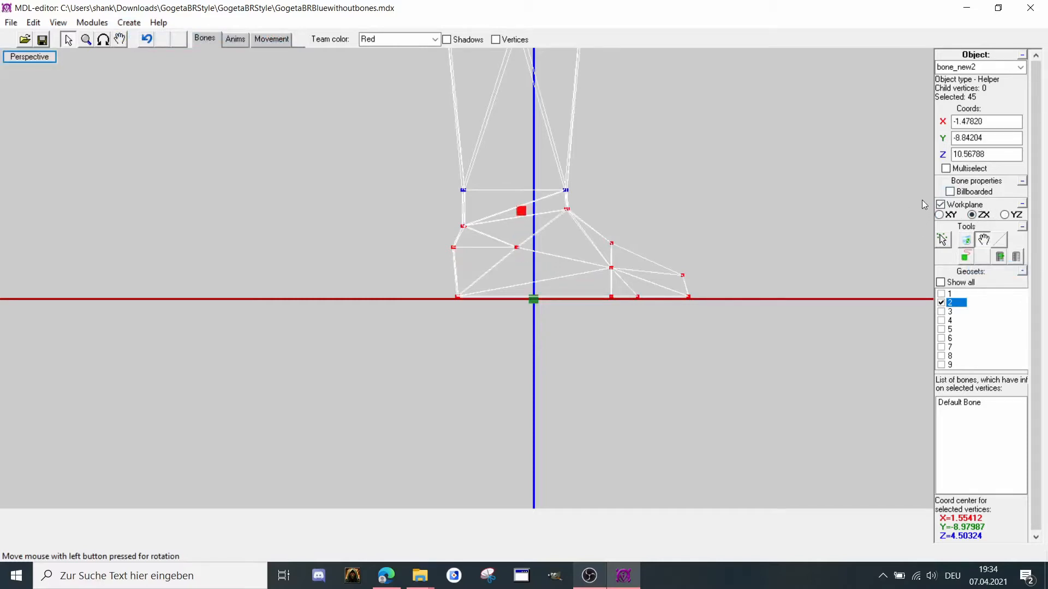
# From the front, center the right foot bone in the ankle using the YZ workplane, at about Y -9.42, Z 10.45.
pyautogui.rightClick(931, 217)
pyautogui.click(962, 284)
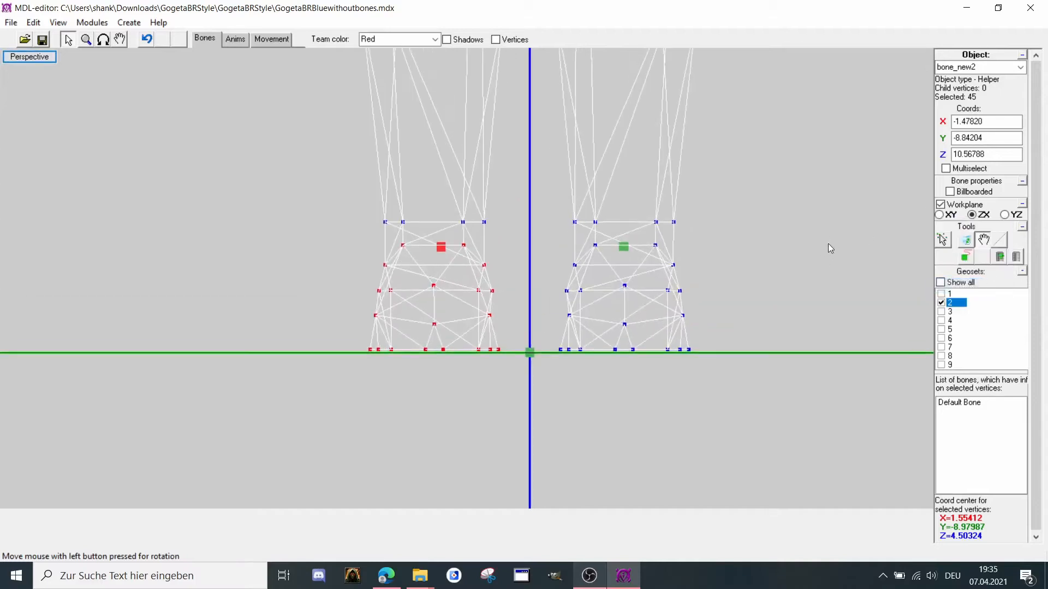
pyautogui.click(1005, 214)
pyautogui.moveTo(891, 240); pyautogui.dragTo(884, 236)
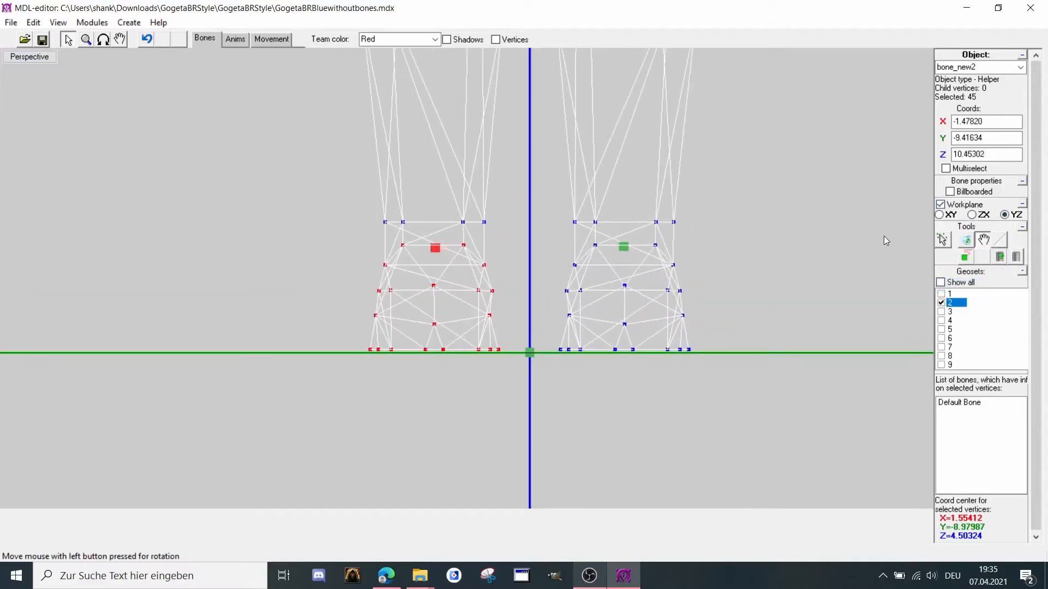
# Select the vertices around the lower end of the model's left trouser leg and create a bone.
pyautogui.click(943, 239)
pyautogui.scroll(-6, 609, 216)
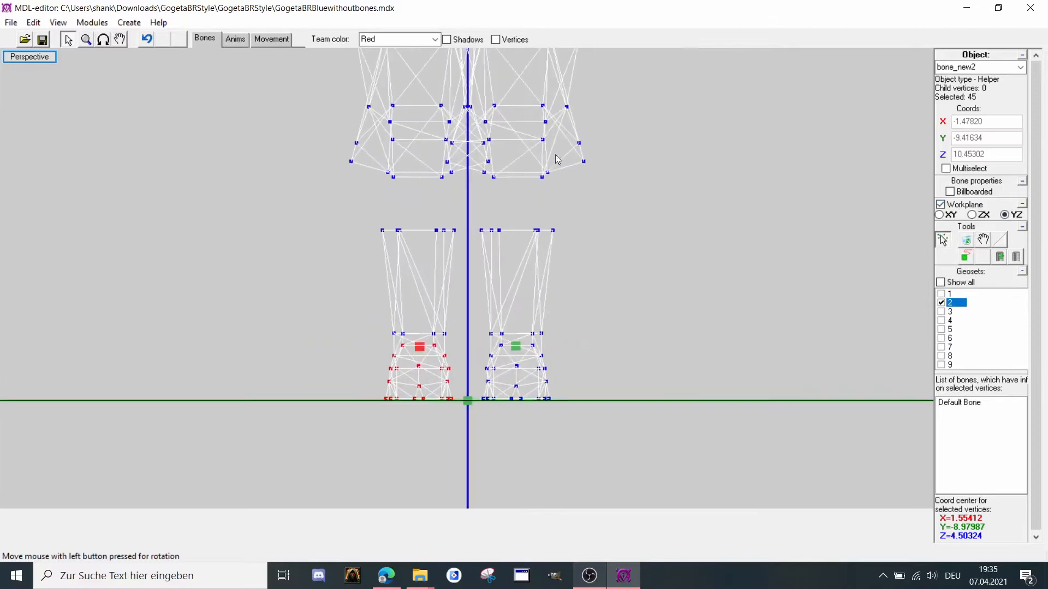
pyautogui.moveTo(579, 63); pyautogui.dragTo(559, 101, button='middle')
pyautogui.scroll(7, 538, 307)
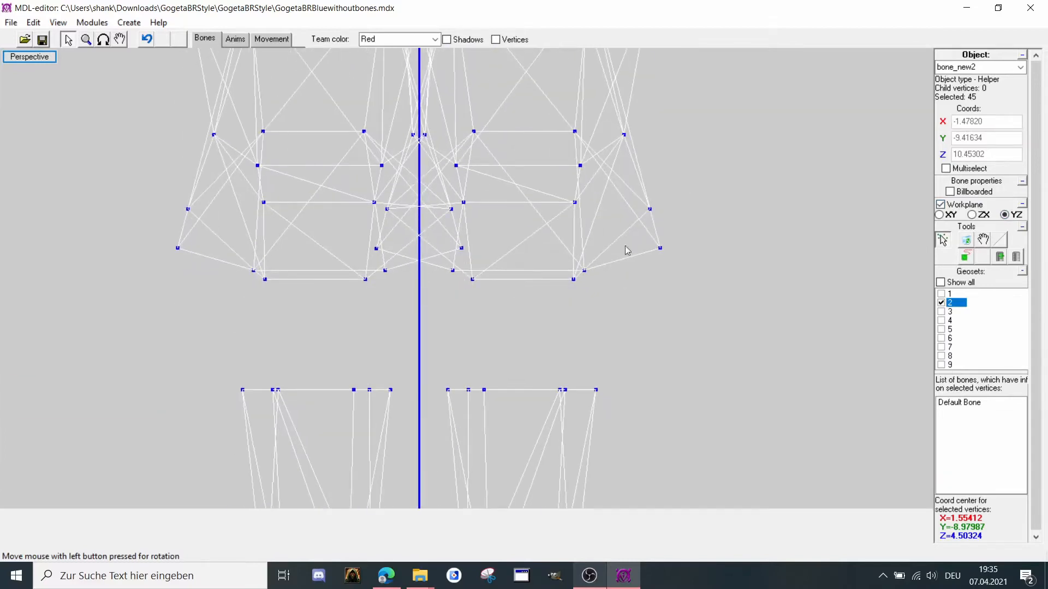
pyautogui.moveTo(626, 246); pyautogui.dragTo(573, 276)
pyautogui.moveTo(682, 186); pyautogui.dragTo(464, 303)
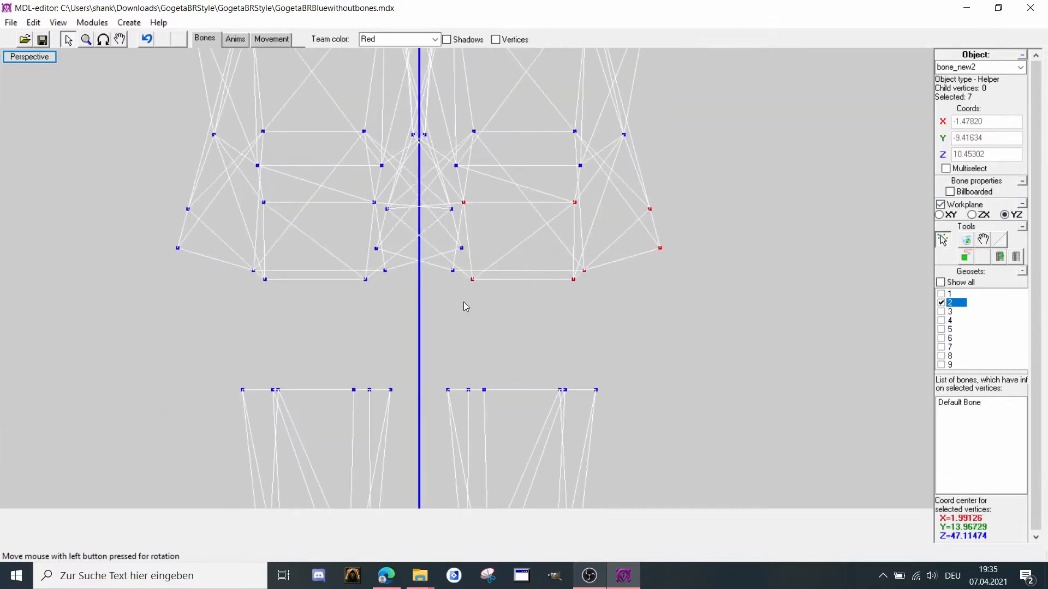
pyautogui.click(128, 22)
pyautogui.click(150, 49)
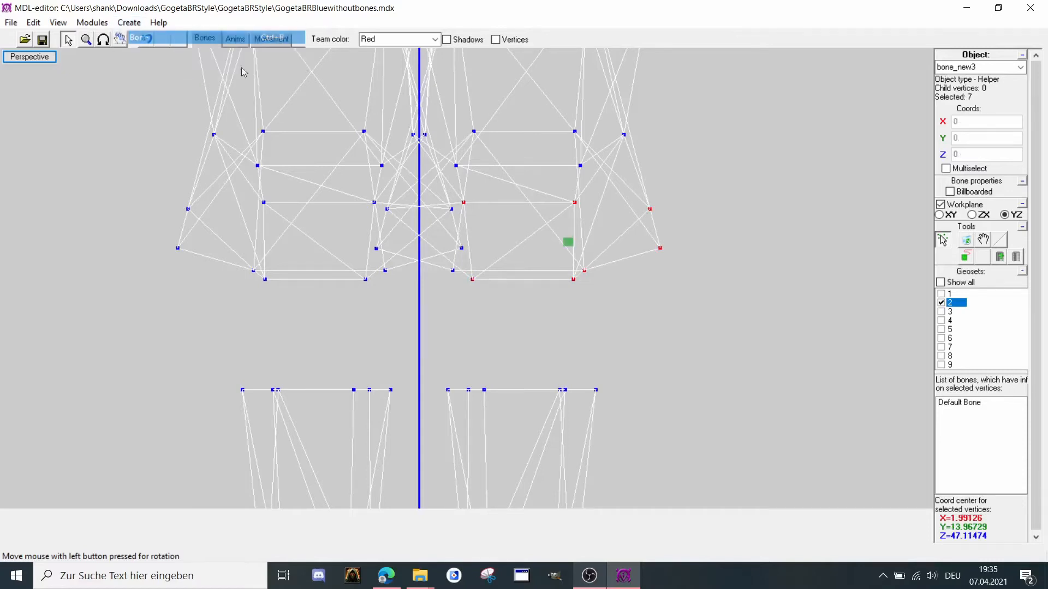
# Move the new bone of the model's left trouser leg up and inward in the YZ workplane, to about Y 9.21, Z 53.28.
pyautogui.click(983, 240)
pyautogui.moveTo(800, 293); pyautogui.dragTo(770, 274)
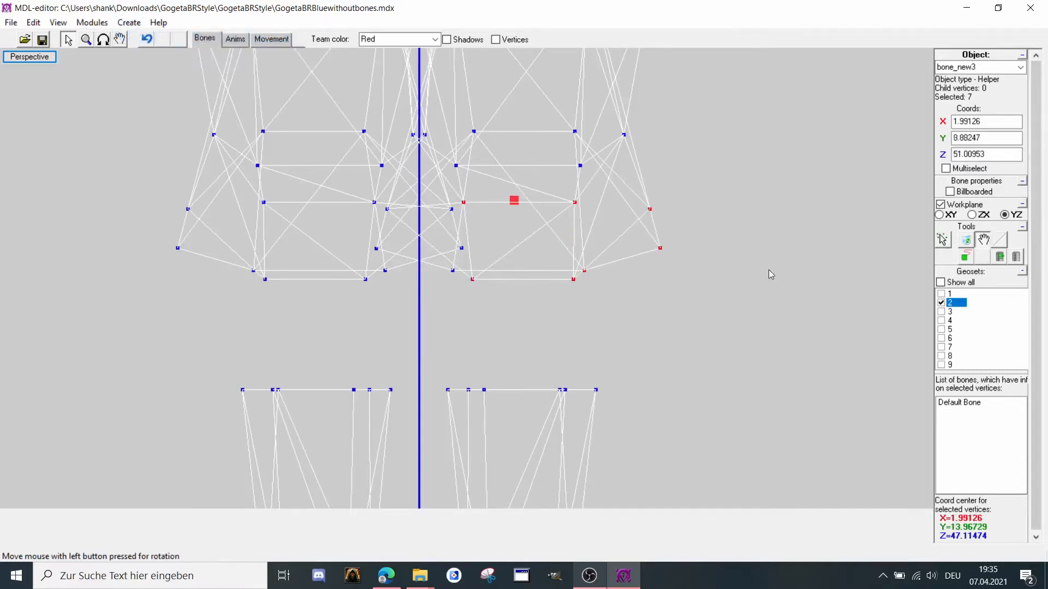
pyautogui.click(948, 240)
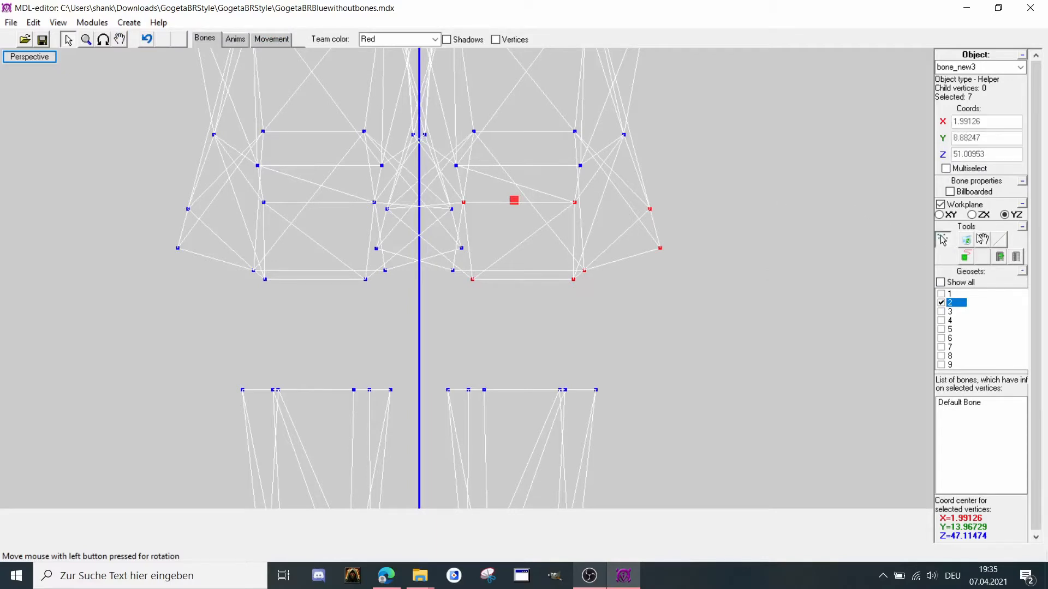
pyautogui.click(982, 240)
pyautogui.moveTo(896, 264); pyautogui.dragTo(824, 261)
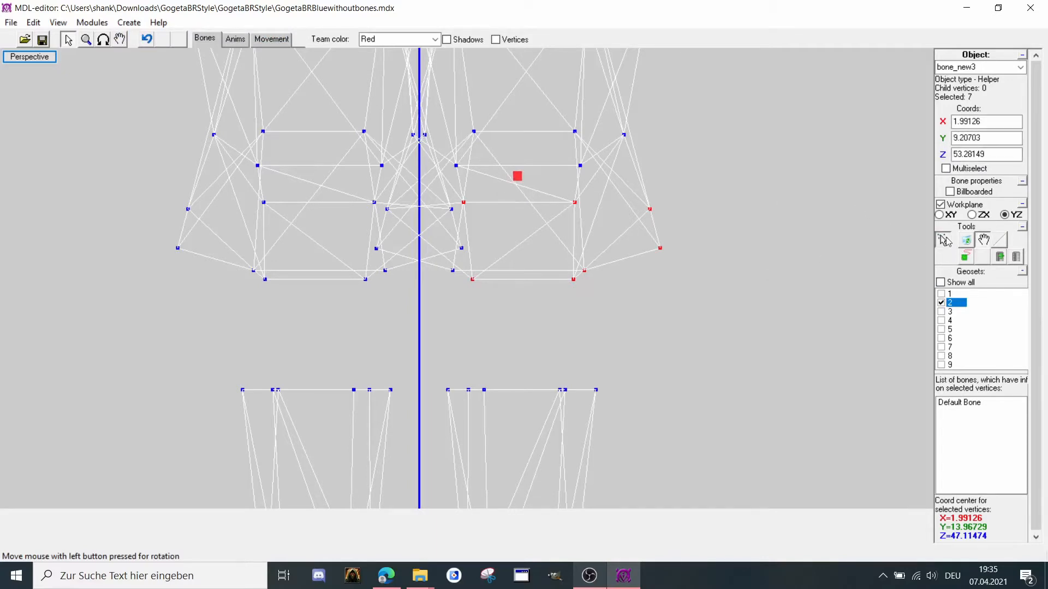
# Create a bone from the vertices around the lower end of the right trouser leg and move it to about Y -9.40, Z 53.14.
pyautogui.click(940, 235)
pyautogui.scroll(-5, 610, 261)
pyautogui.scroll(4, 598, 247)
pyautogui.moveTo(230, 254); pyautogui.dragTo(460, 402)
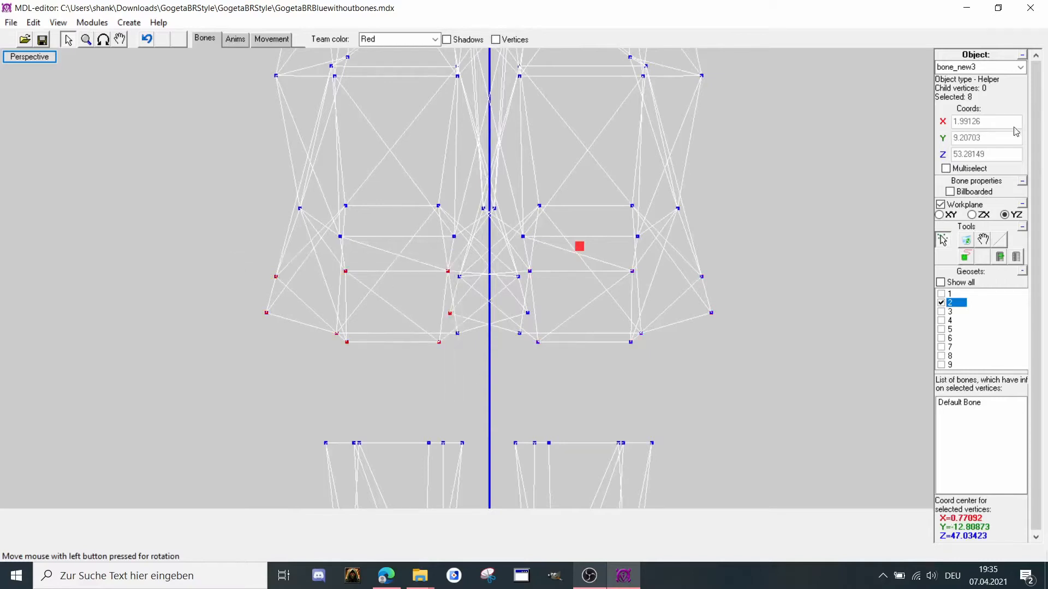
pyautogui.click(128, 23)
pyautogui.click(134, 37)
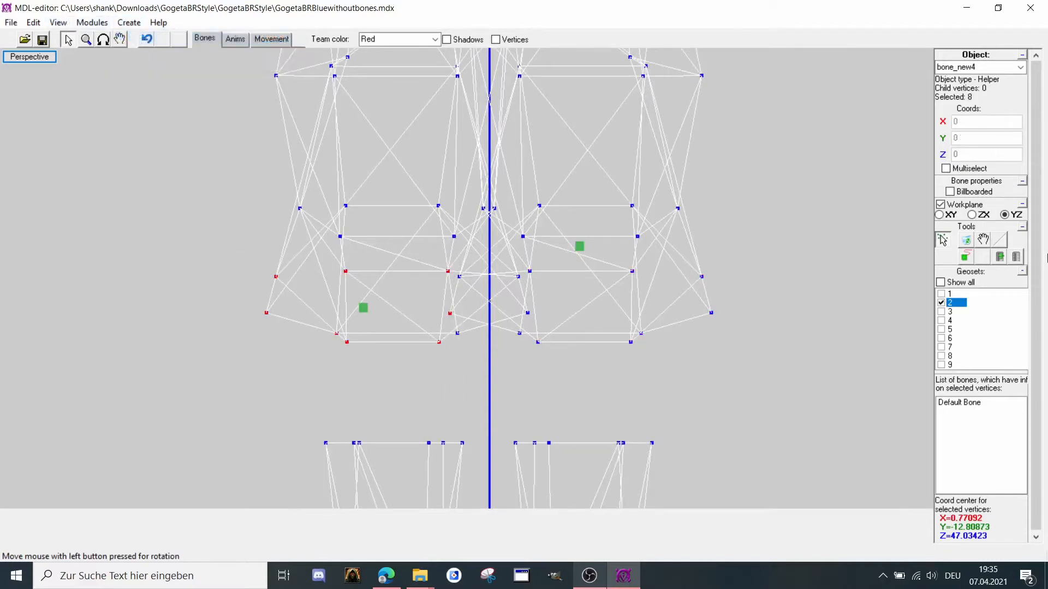
pyautogui.click(983, 240)
pyautogui.moveTo(813, 292); pyautogui.dragTo(830, 257)
# From the front, create a bone from the model's left hip vertices and move it to about Y 8.51, Z 81.94.
pyautogui.click(103, 39)
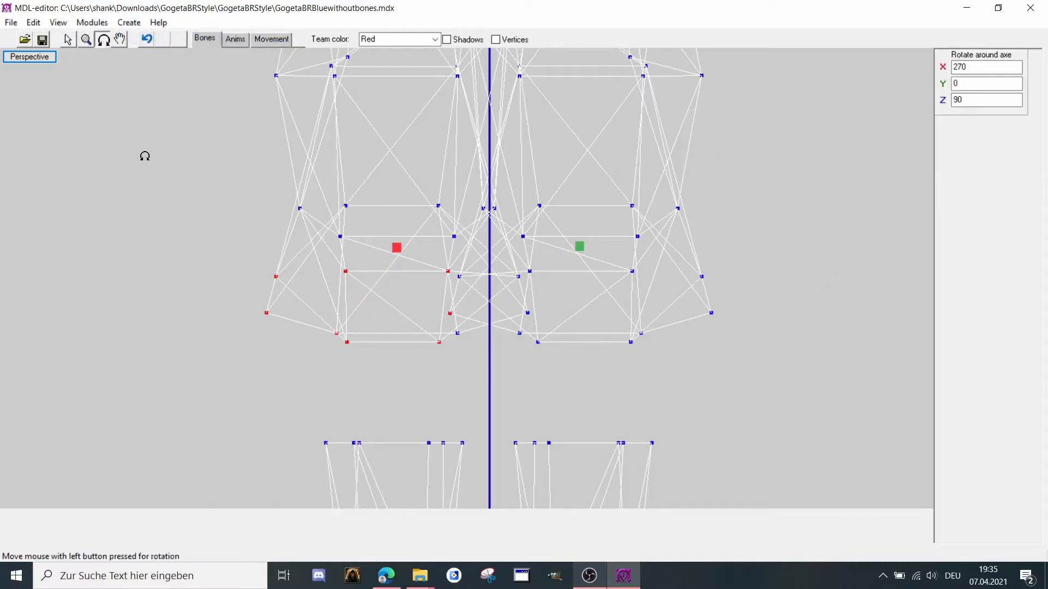
pyautogui.moveTo(142, 154); pyautogui.dragTo(197, 255)
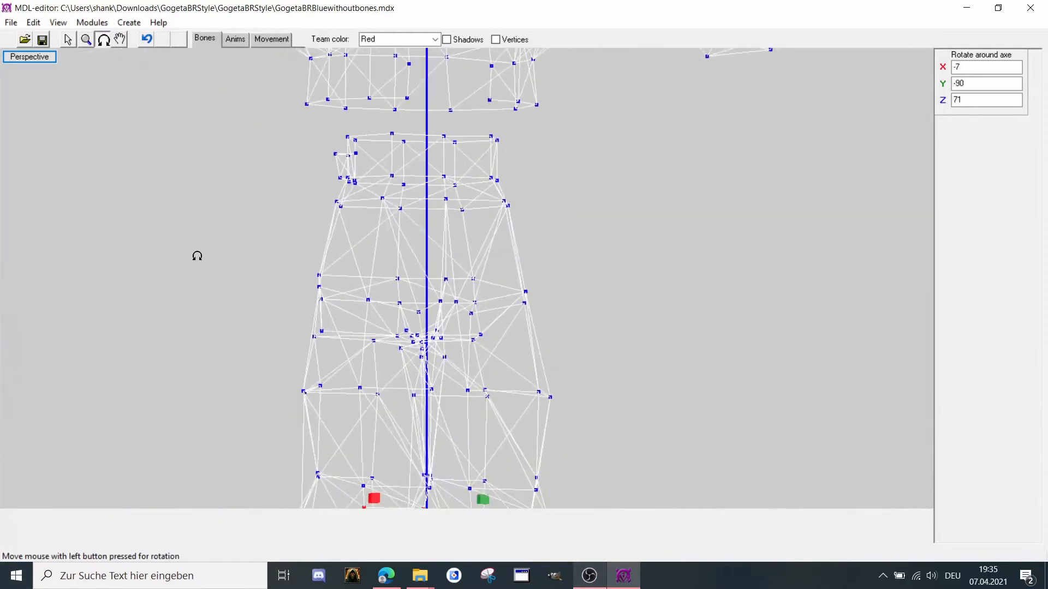
pyautogui.rightClick(243, 296)
pyautogui.click(292, 355)
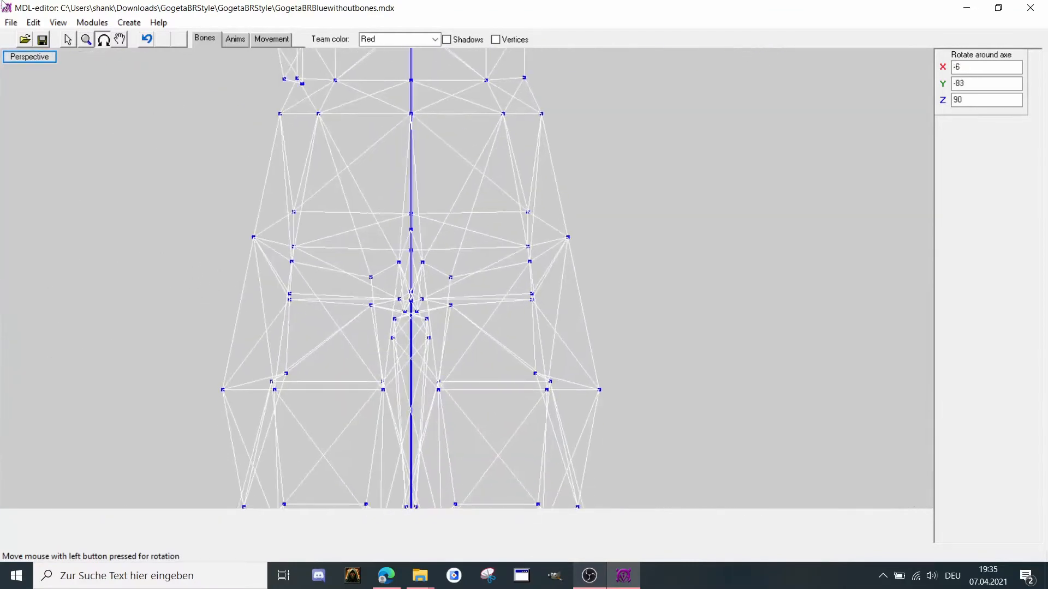
pyautogui.click(67, 39)
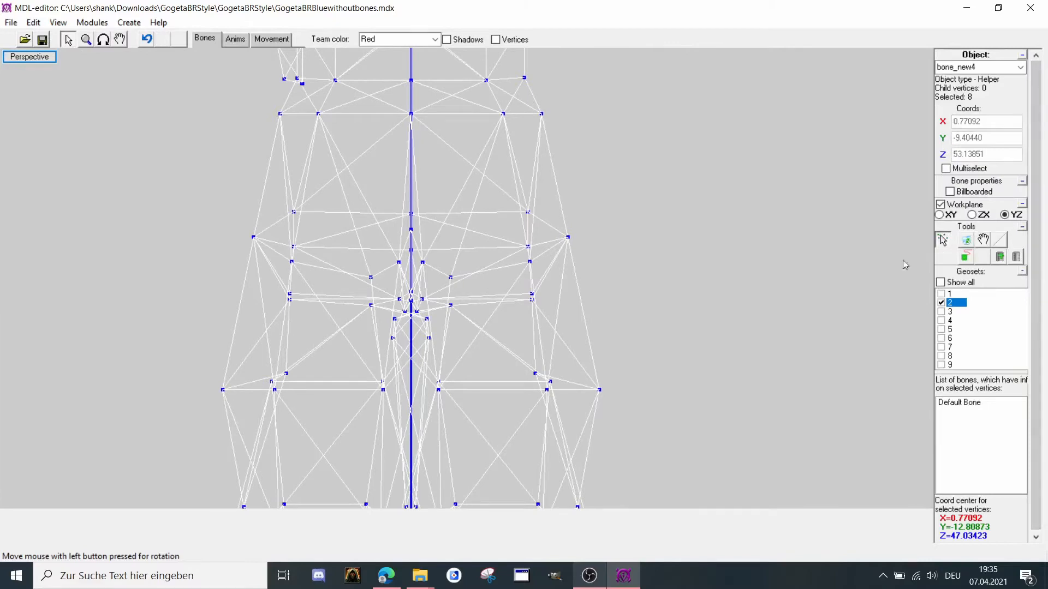
pyautogui.scroll(2, 657, 278)
pyautogui.moveTo(628, 214); pyautogui.dragTo(440, 324)
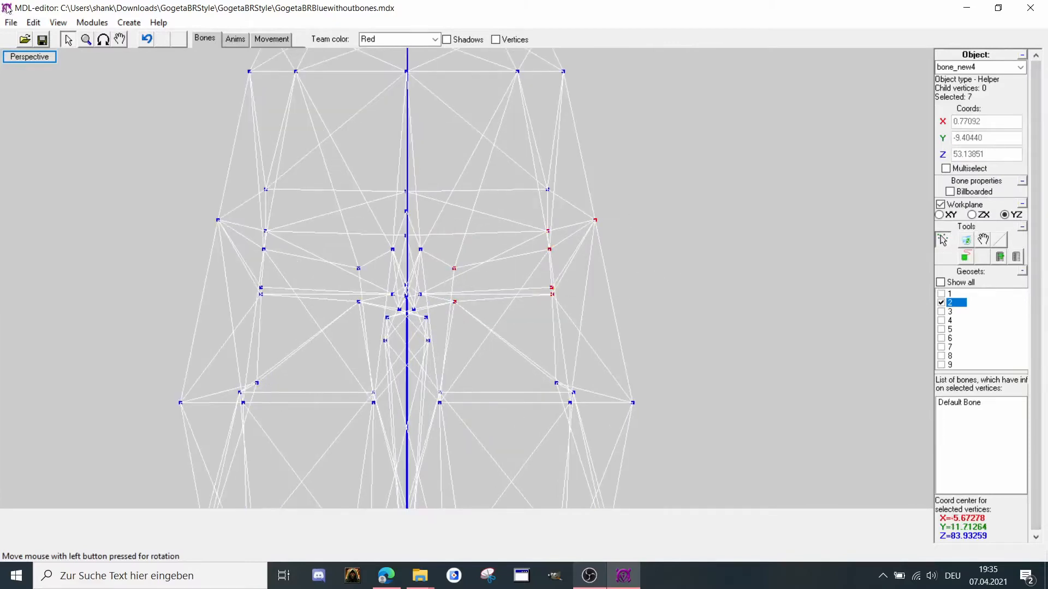
pyautogui.click(129, 22)
pyautogui.click(138, 37)
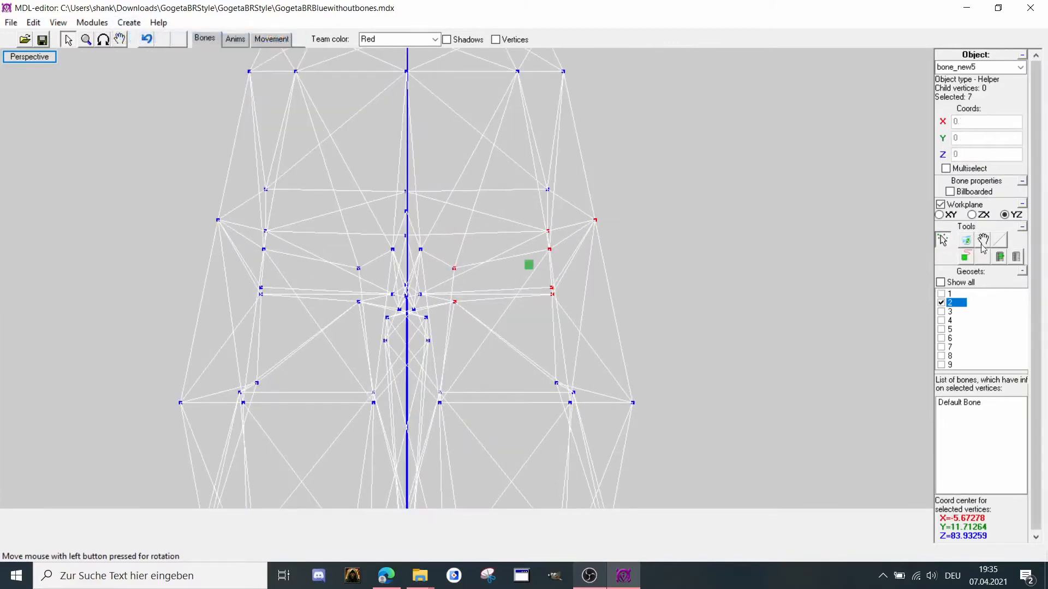
pyautogui.click(941, 240)
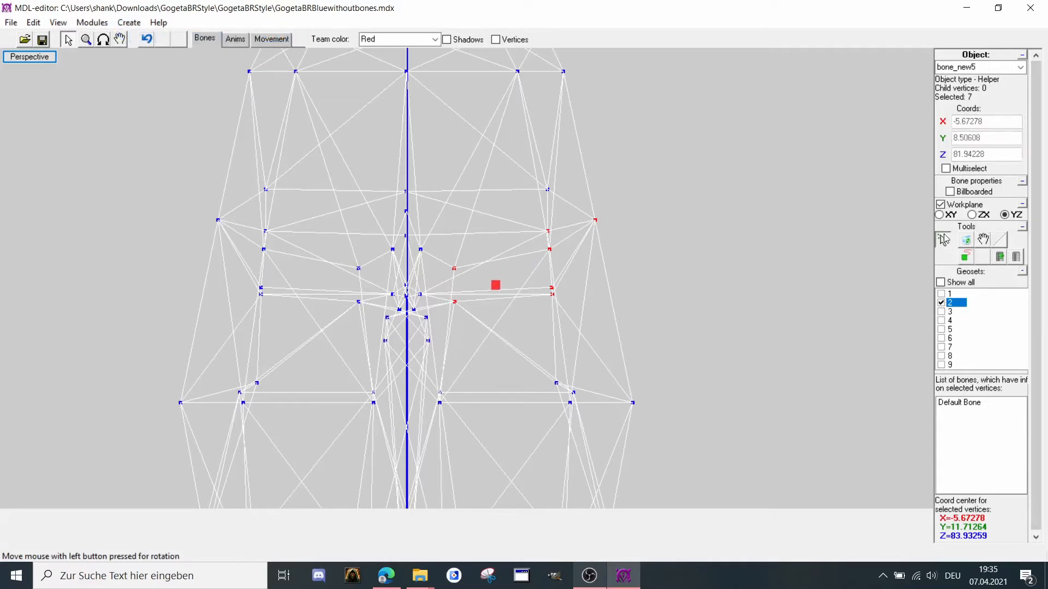
# Create a bone from the model's right hip vertices and move it to about Y -5.95, Z 81.06.
pyautogui.moveTo(168, 210); pyautogui.dragTo(364, 346)
pyautogui.click(129, 22)
pyautogui.click(139, 37)
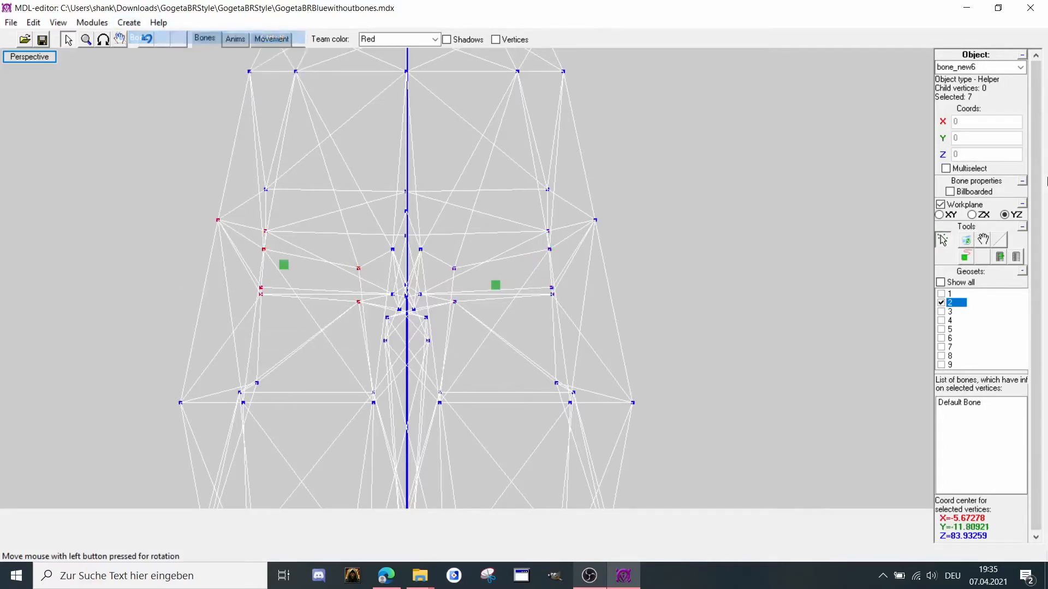
pyautogui.click(983, 239)
pyautogui.moveTo(611, 260); pyautogui.dragTo(671, 288)
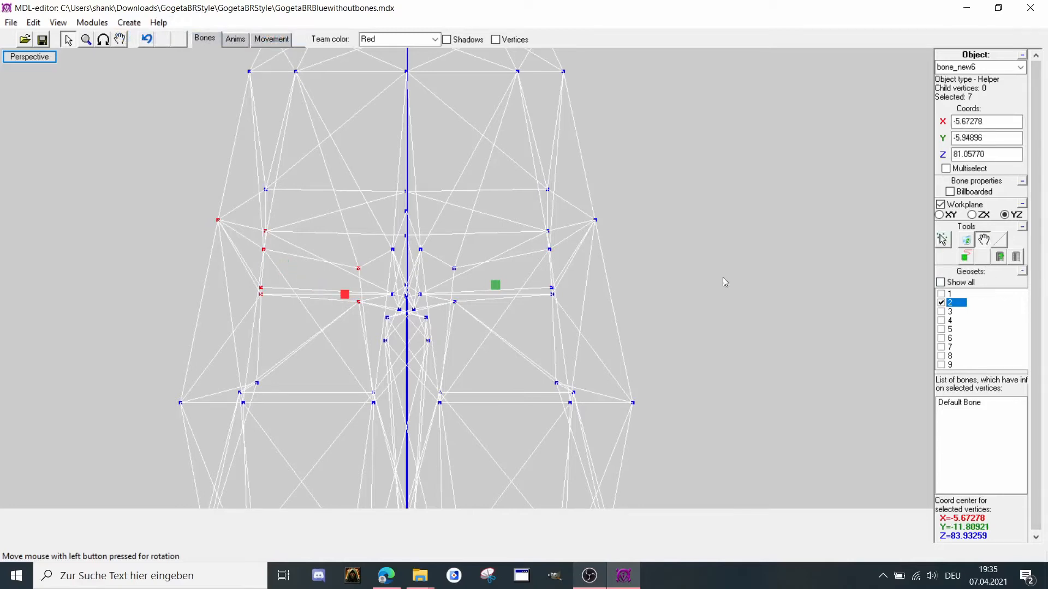
pyautogui.click(947, 242)
# Create a bone from the row of vertices just below the belt and lower it to about Y 0.19, Z 97.66.
pyautogui.scroll(-2, 470, 274)
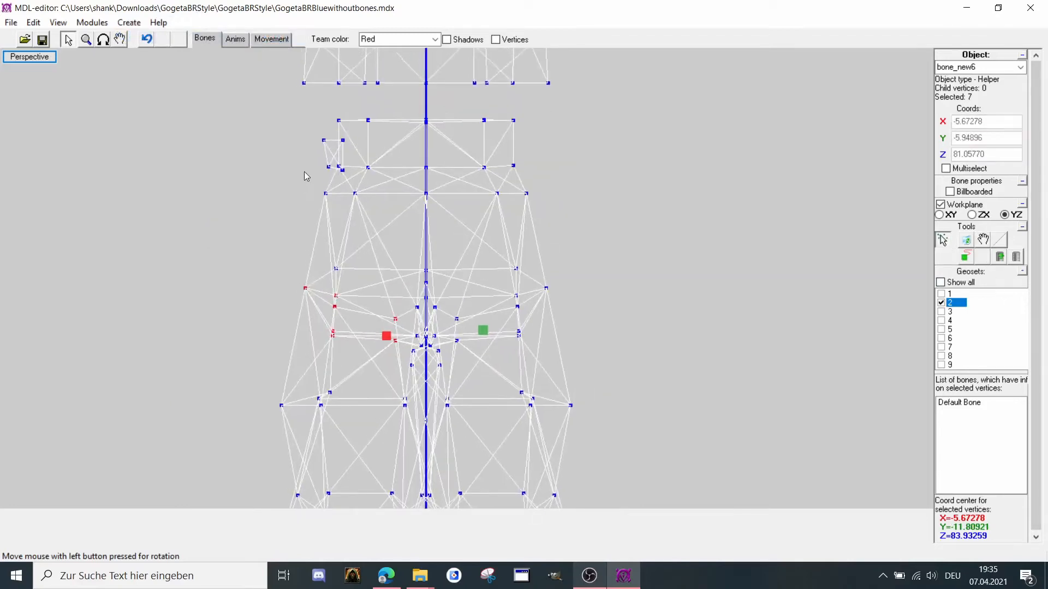
pyautogui.moveTo(304, 171); pyautogui.dragTo(575, 239)
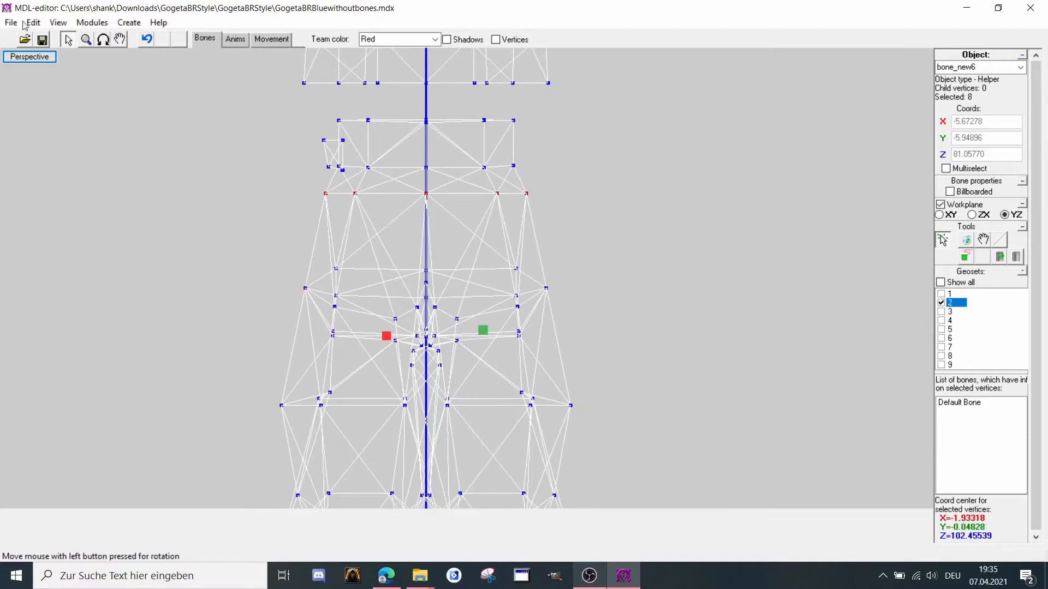
pyautogui.click(129, 23)
pyautogui.click(139, 38)
pyautogui.click(983, 239)
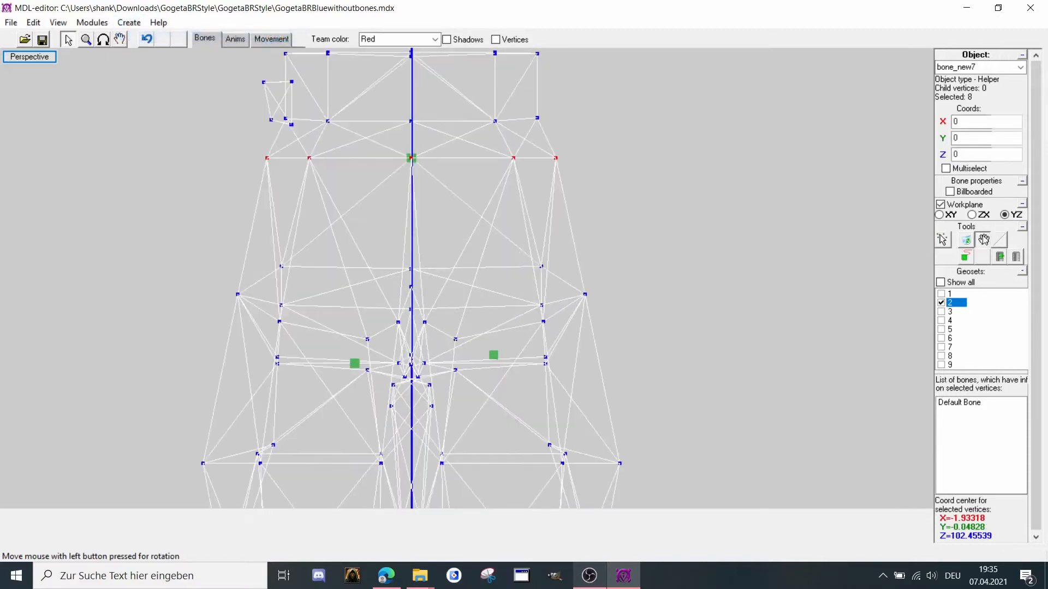
pyautogui.moveTo(853, 242); pyautogui.dragTo(858, 269)
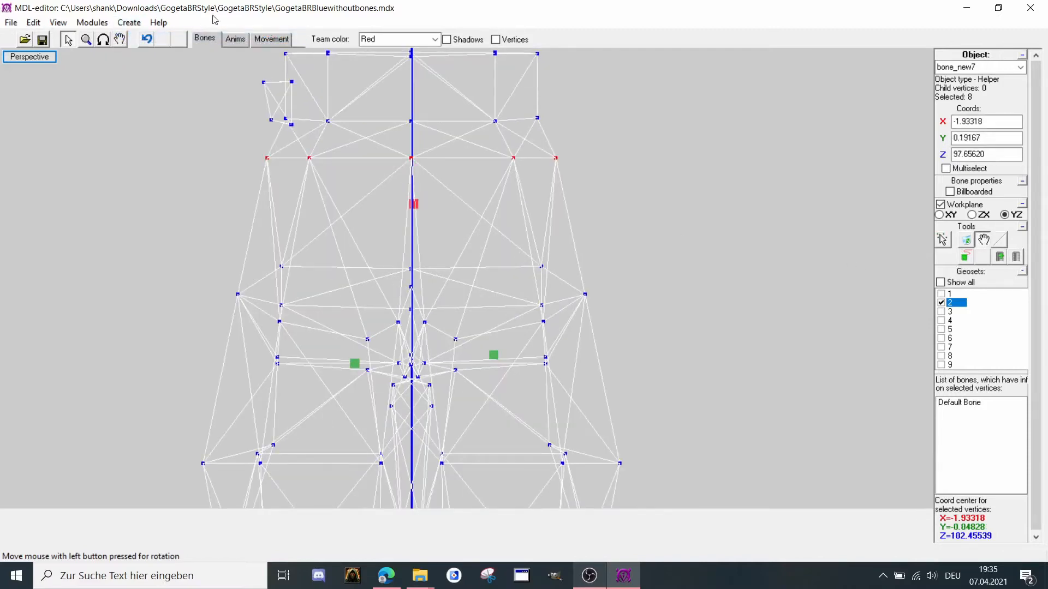
# Create a second bone from the same vertex row below the belt, and select the belt's lower vertices including the side knot.
pyautogui.click(129, 23)
pyautogui.click(141, 37)
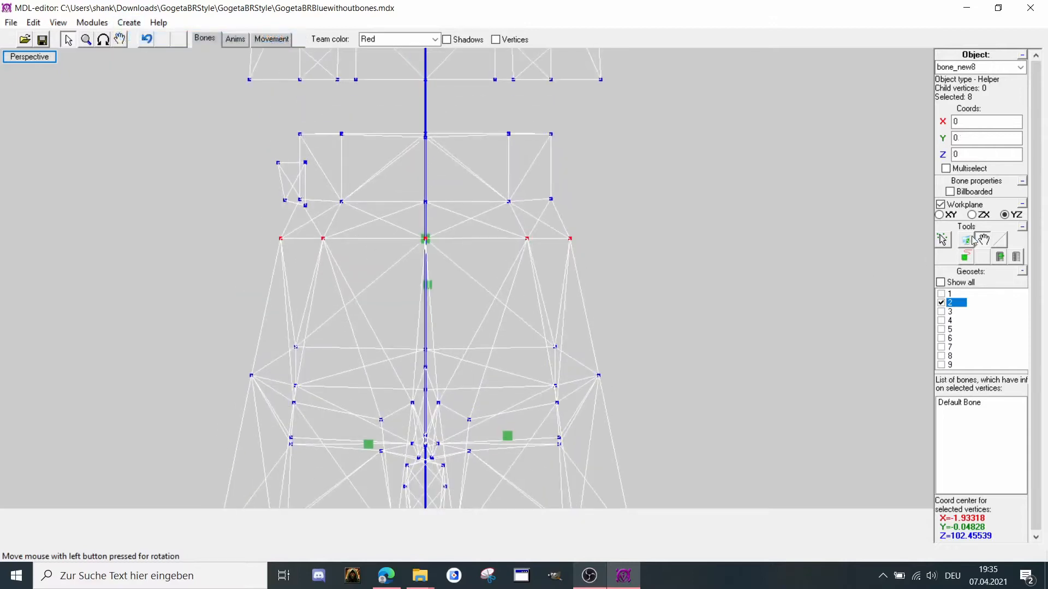
pyautogui.moveTo(608, 218); pyautogui.dragTo(384, 141, button='middle')
pyautogui.scroll(1, 606, 251)
pyautogui.scroll(-1, 617, 275)
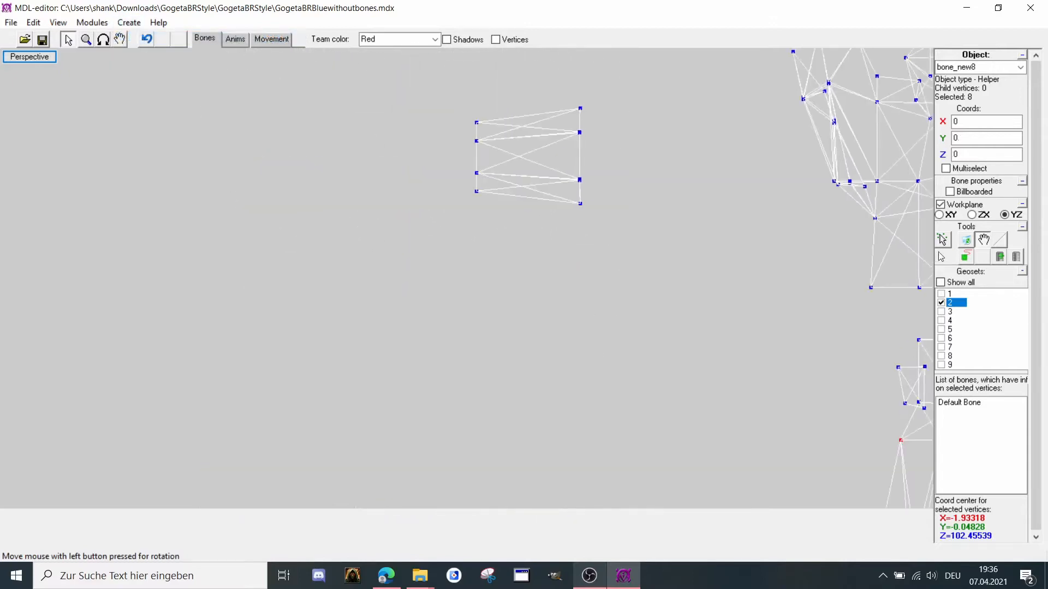
pyautogui.moveTo(732, 317); pyautogui.dragTo(407, 252, button='middle')
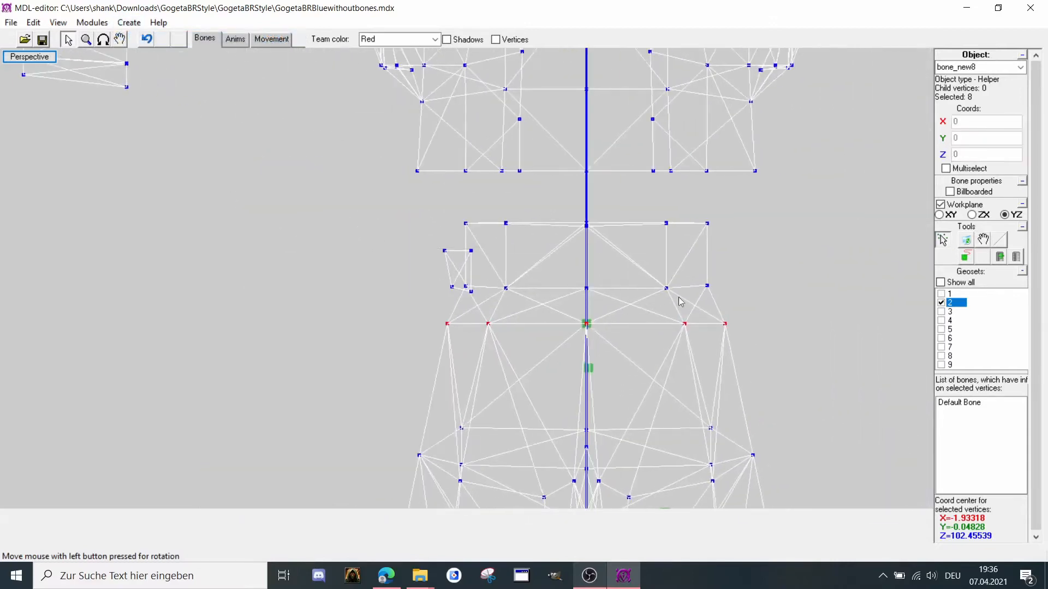
pyautogui.moveTo(681, 302); pyautogui.dragTo(723, 302)
pyautogui.click(129, 22)
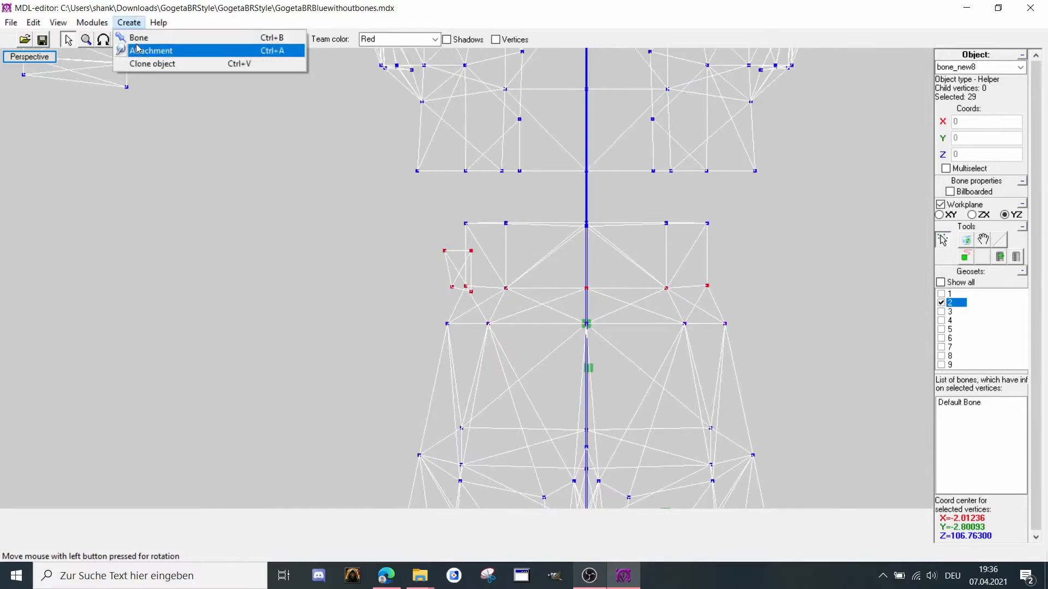
pyautogui.click(143, 51)
pyautogui.hotkey('ctrl', 'z')
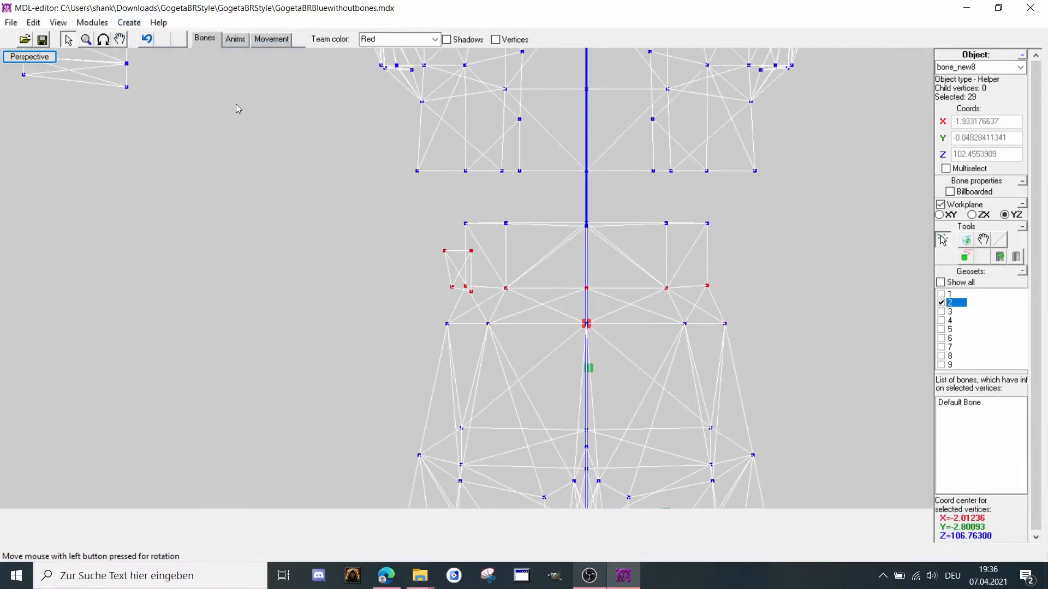
# Create a bone from the selected lower belt vertices and center it at about Y 0.13, Z 106.57.
pyautogui.click(129, 22)
pyautogui.click(137, 38)
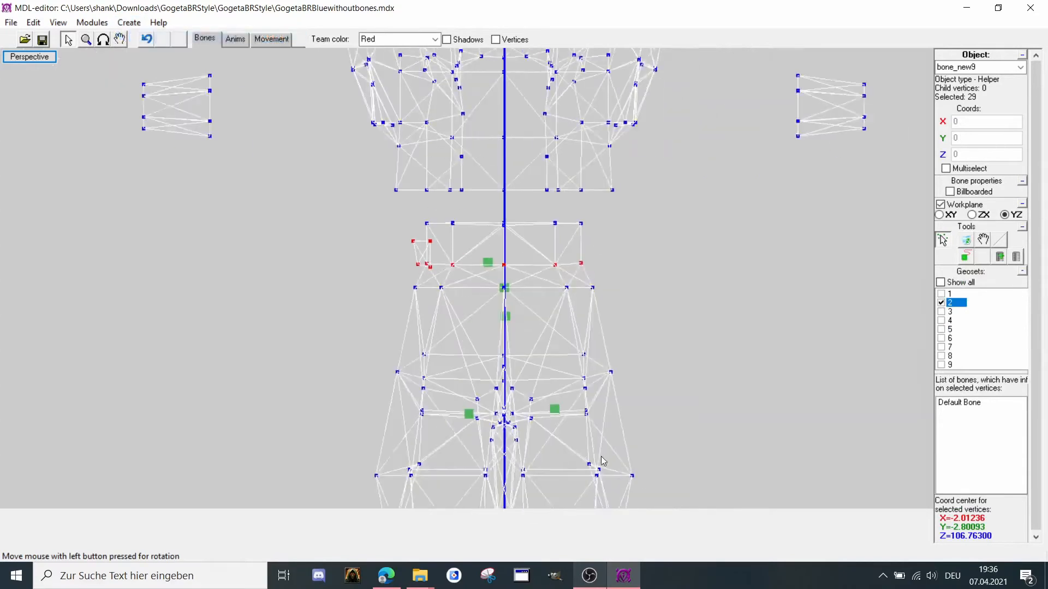
pyautogui.click(983, 239)
pyautogui.moveTo(884, 278); pyautogui.dragTo(891, 280)
# From a side view, move the right hip bone forward in the XY workplane to about X -0.79, Y -6.11.
pyautogui.click(103, 39)
pyautogui.moveTo(103, 105); pyautogui.dragTo(294, 303)
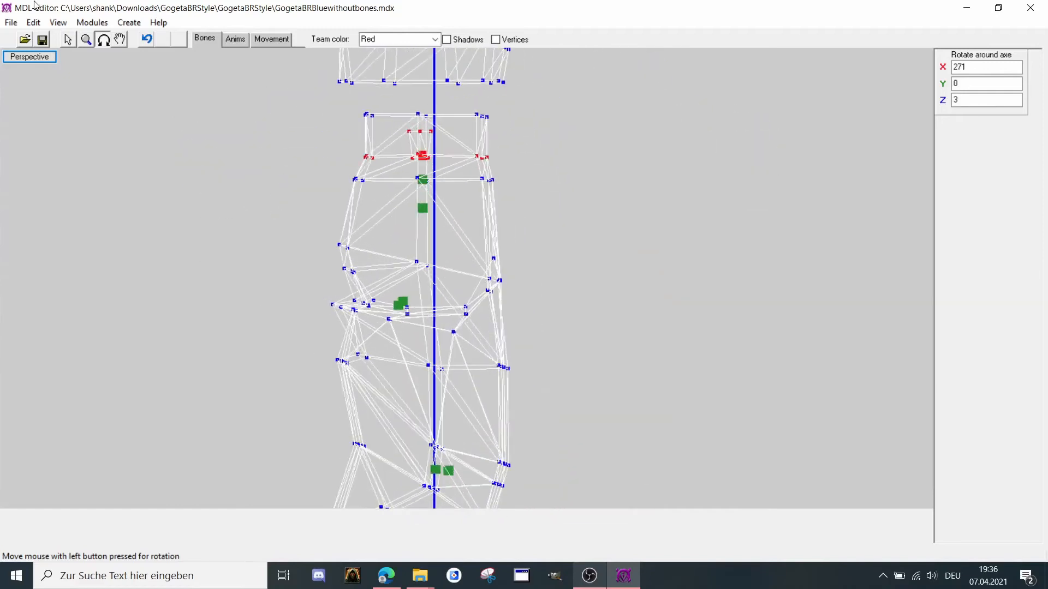
pyautogui.click(67, 39)
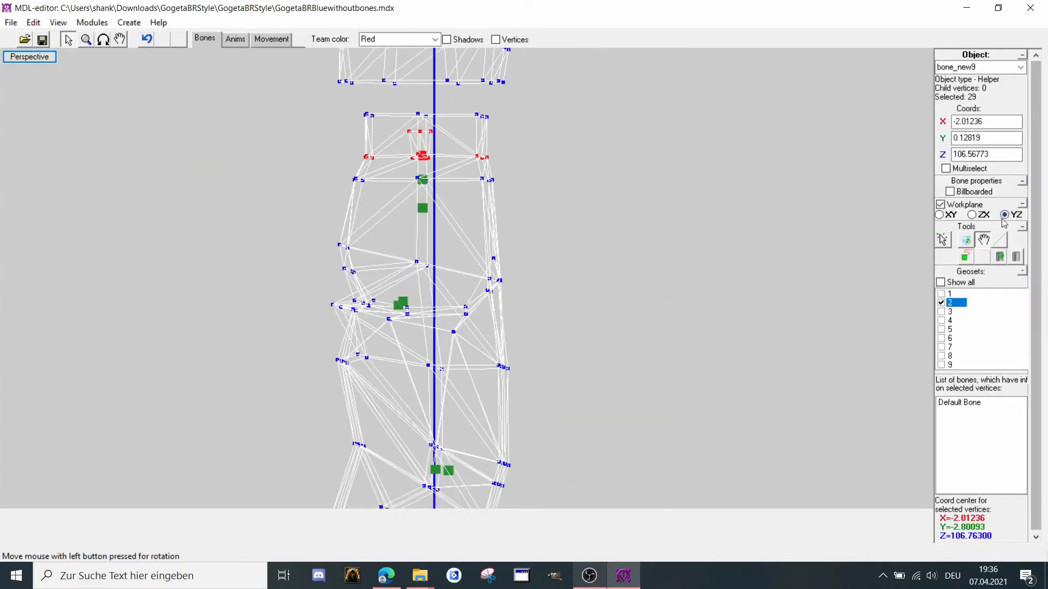
pyautogui.scroll(1, 479, 308)
pyautogui.click(390, 306)
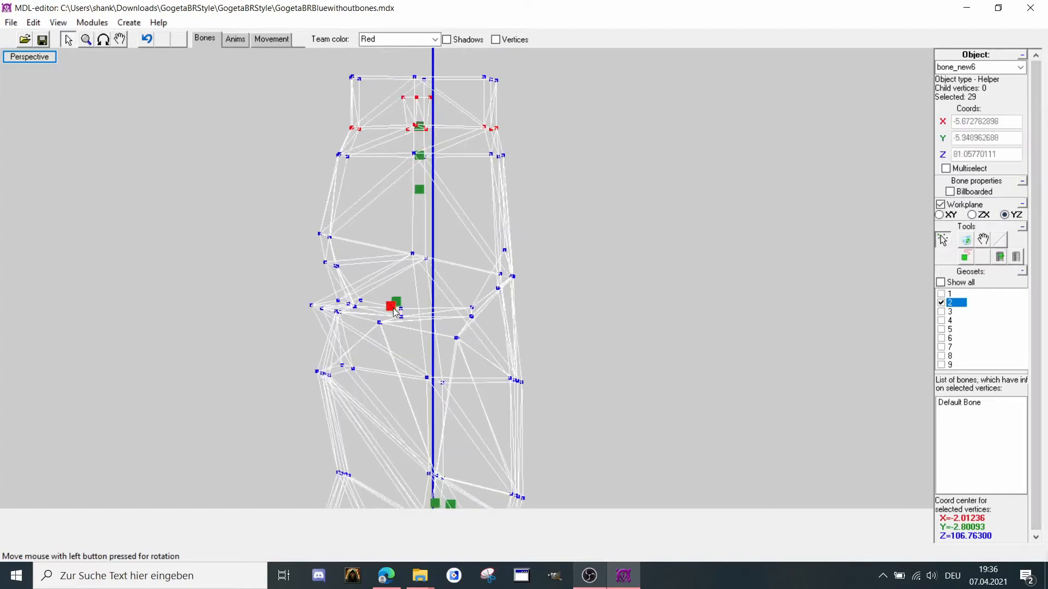
pyautogui.click(983, 239)
pyautogui.click(947, 214)
pyautogui.moveTo(813, 226); pyautogui.dragTo(836, 229)
pyautogui.click(943, 239)
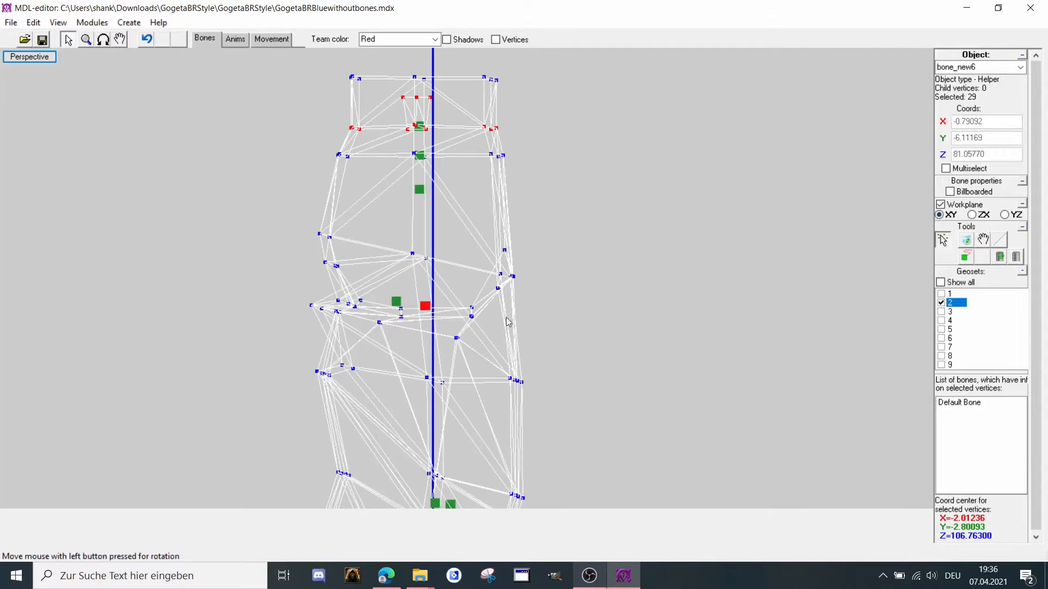
# Move the left hip bone forward in the XY workplane to about X -1.12, Y 6.88.
pyautogui.click(396, 302)
pyautogui.click(984, 239)
pyautogui.moveTo(613, 322); pyautogui.dragTo(633, 314)
# From the front, move the left hip bone outward in the YZ workplane to about Y 8.51, Z 82.08.
pyautogui.rightClick(631, 316)
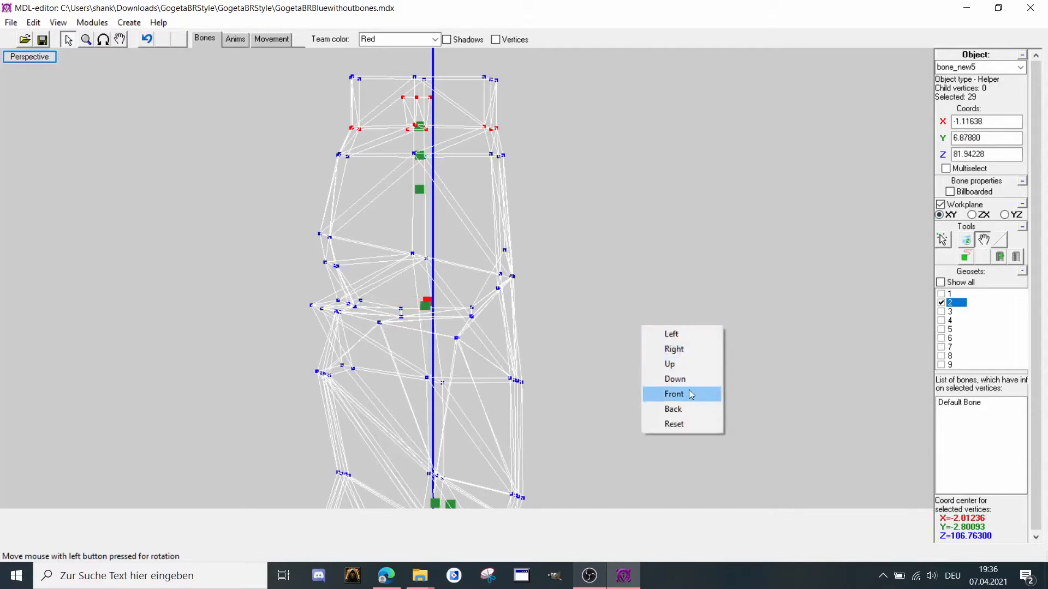
pyautogui.click(689, 389)
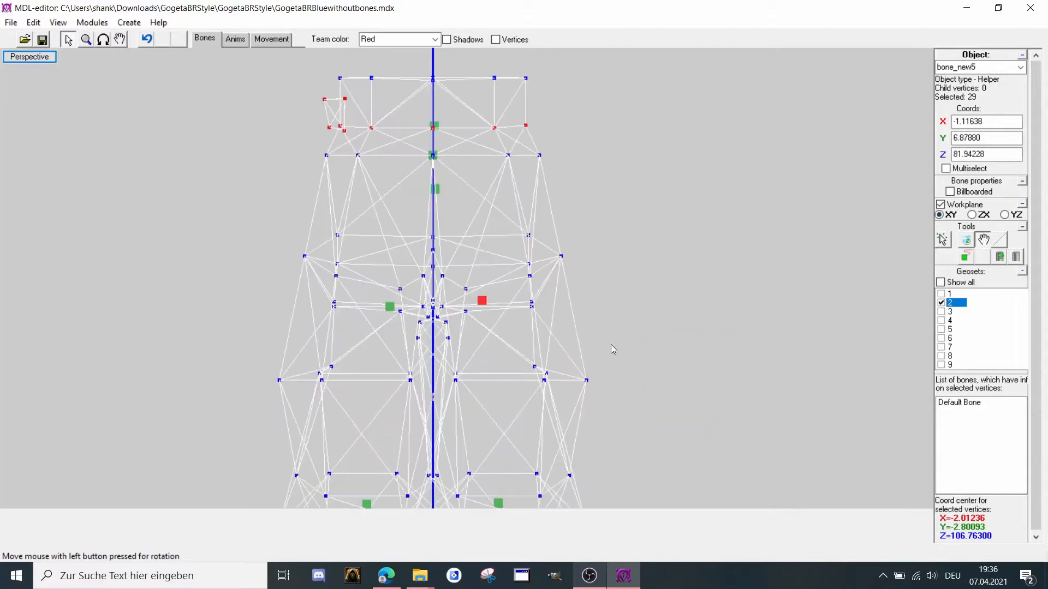
pyautogui.click(1005, 215)
pyautogui.moveTo(725, 263); pyautogui.dragTo(731, 263)
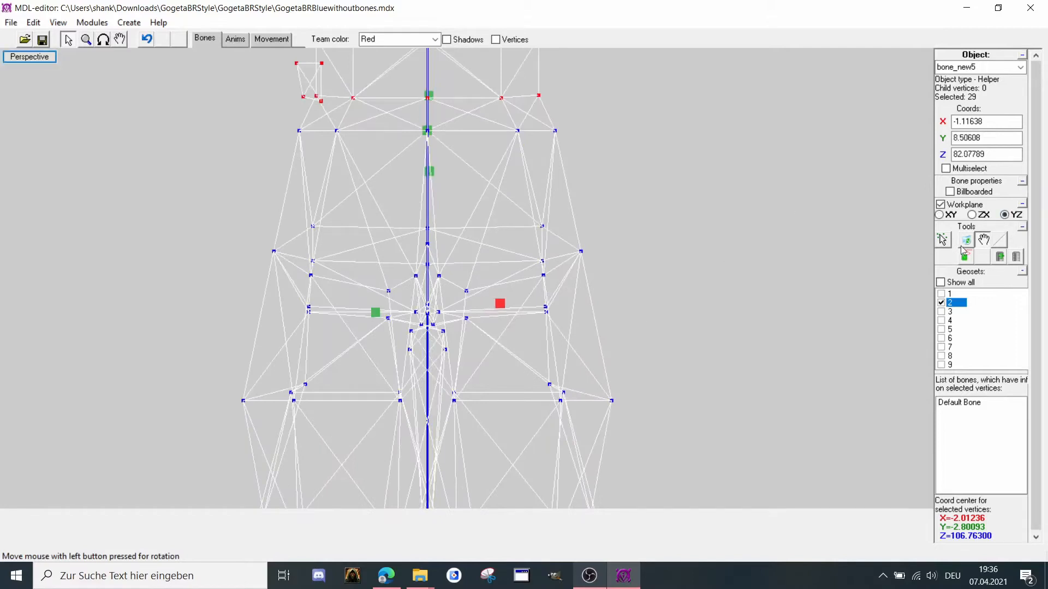
# Move the right hip bone outward in the YZ workplane to about Y -8.82, Z 81.87.
pyautogui.click(942, 240)
pyautogui.click(376, 313)
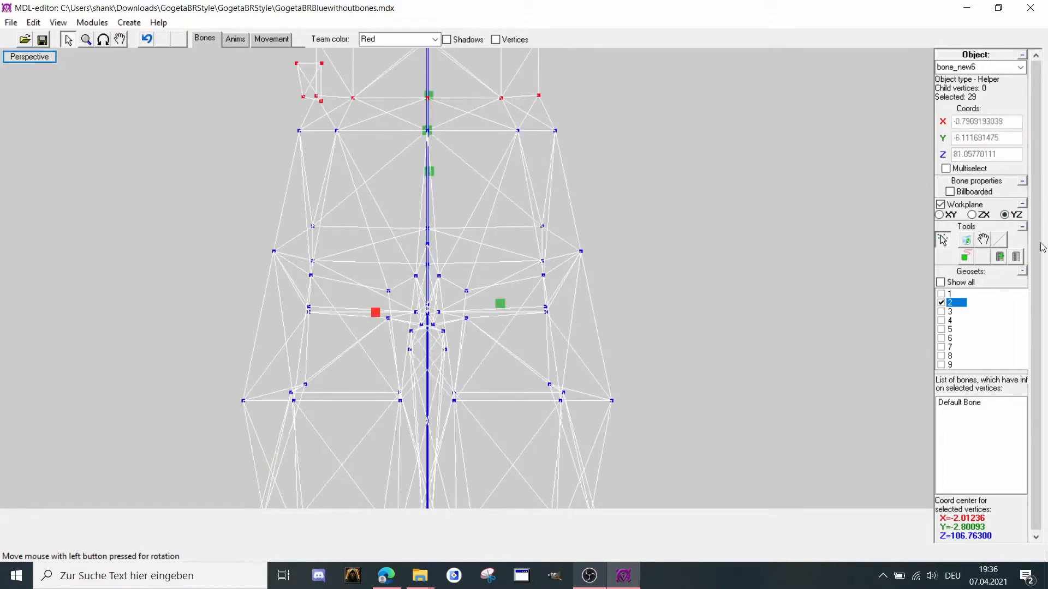
pyautogui.click(981, 247)
pyautogui.moveTo(774, 290); pyautogui.dragTo(761, 280)
# Create a bone from the upper waist vertices and move it up in the YZ workplane to about Y -0.09, Z 116.47.
pyautogui.scroll(-5, 727, 280)
pyautogui.moveTo(603, 261); pyautogui.dragTo(575, 416, button='middle')
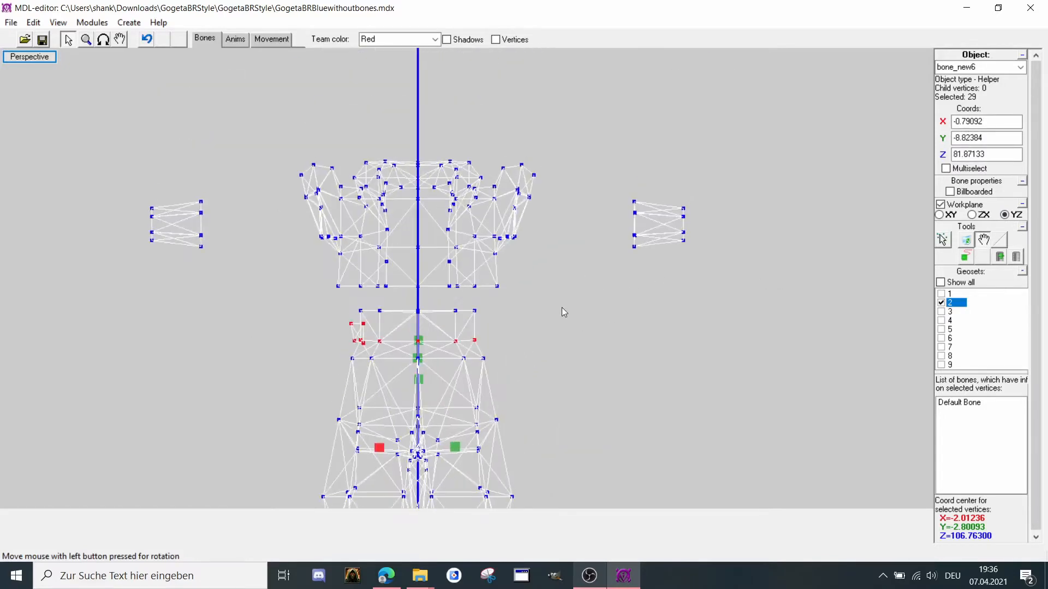
pyautogui.scroll(3, 561, 307)
pyautogui.click(940, 232)
pyautogui.moveTo(151, 438); pyautogui.dragTo(184, 393, button='middle')
pyautogui.moveTo(284, 278); pyautogui.dragTo(517, 338)
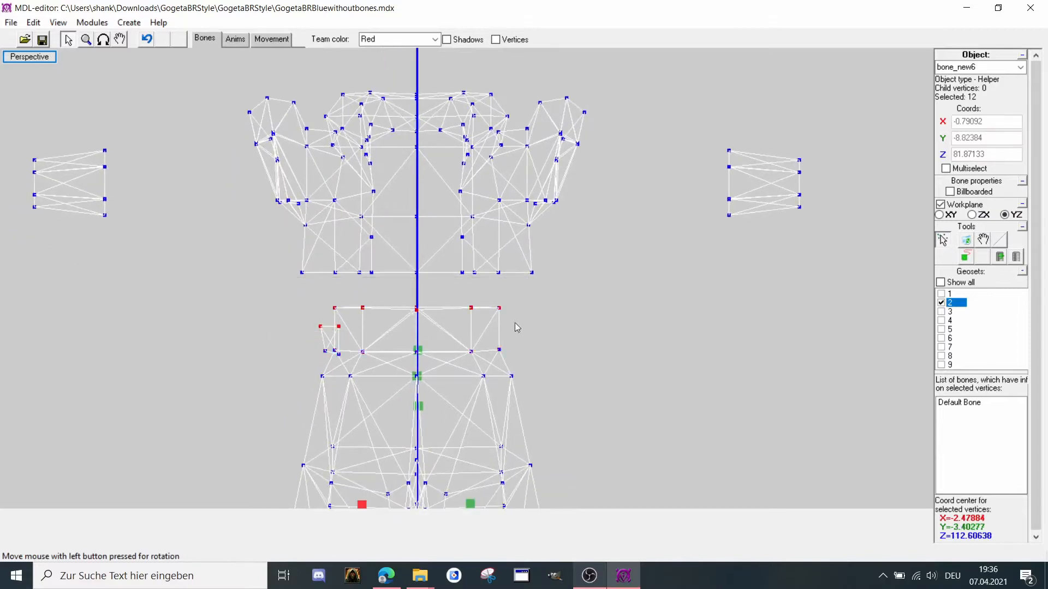
pyautogui.click(129, 22)
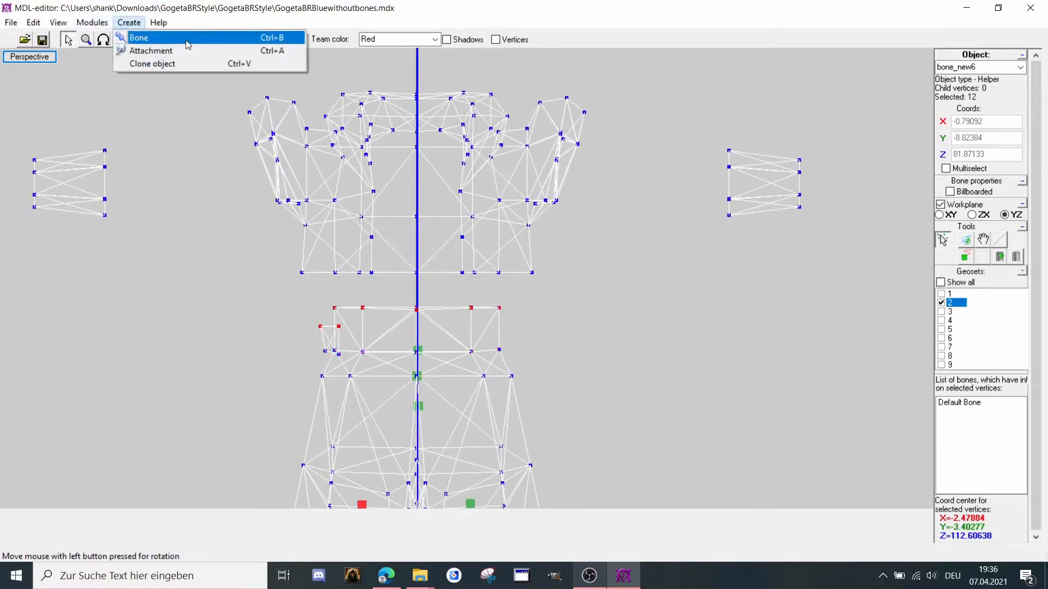
pyautogui.click(141, 37)
pyautogui.click(982, 241)
pyautogui.moveTo(817, 282); pyautogui.dragTo(829, 269)
pyautogui.click(944, 242)
# Select the vertices along the lower edge of the upper torso and show geoset 1 alongside geoset 2.
pyautogui.scroll(2, 185, 237)
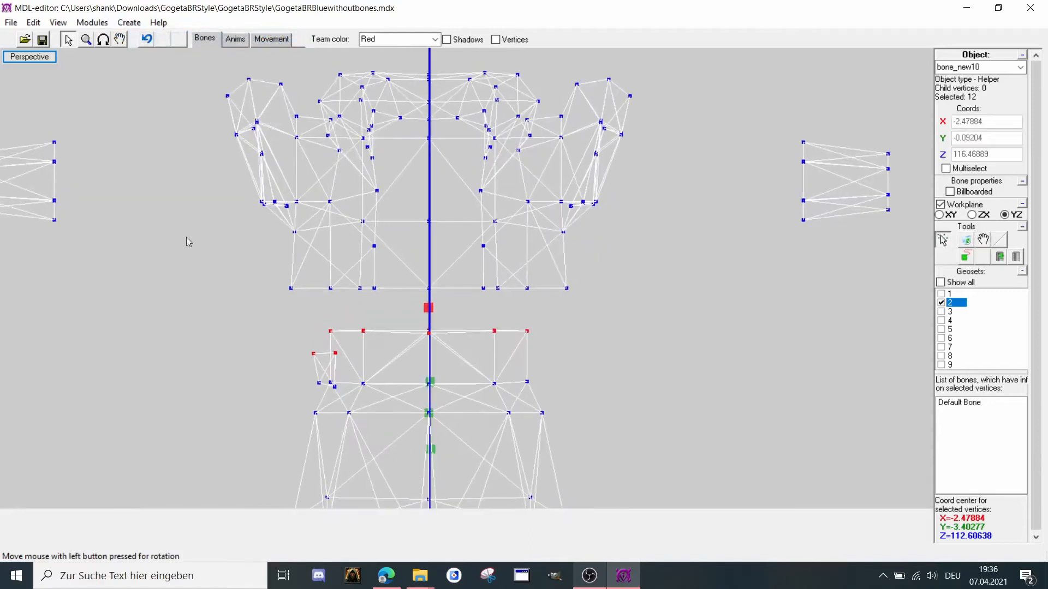
pyautogui.moveTo(273, 240); pyautogui.dragTo(591, 304)
pyautogui.click(940, 294)
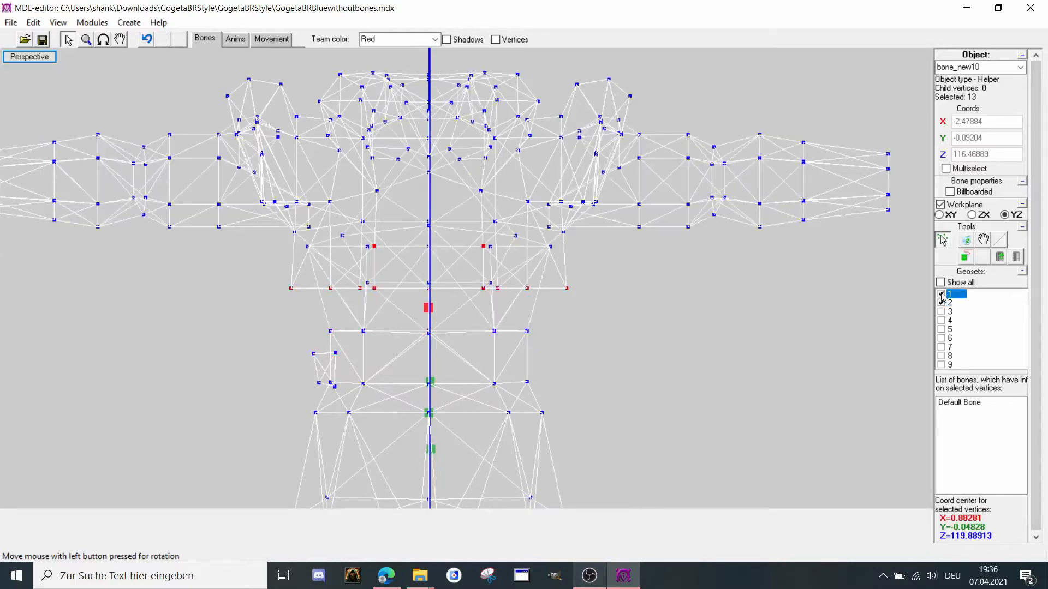
pyautogui.moveTo(549, 244); pyautogui.dragTo(698, 233)
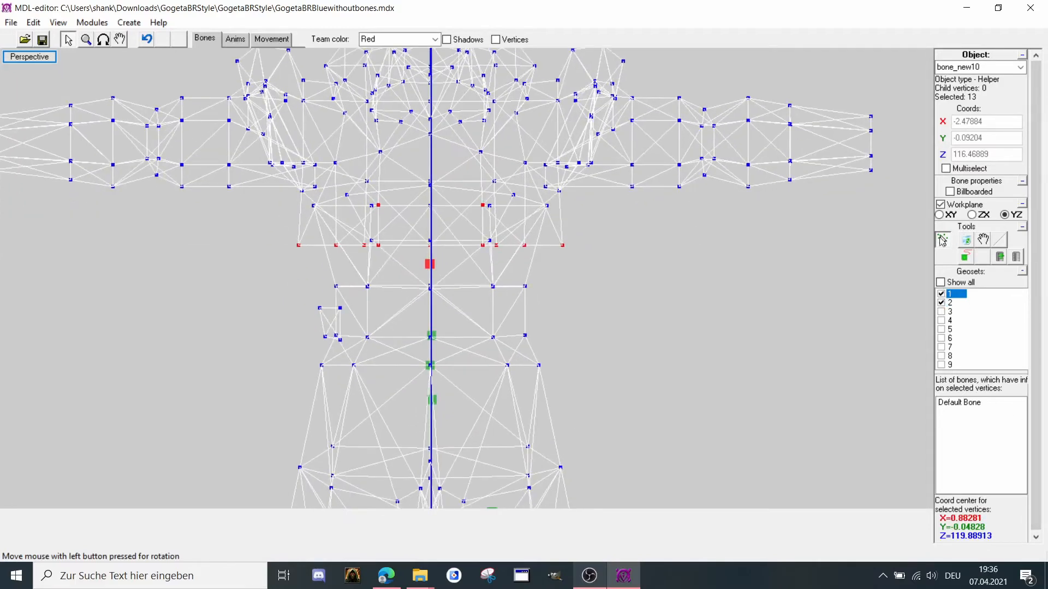
pyautogui.scroll(2, 130, 238)
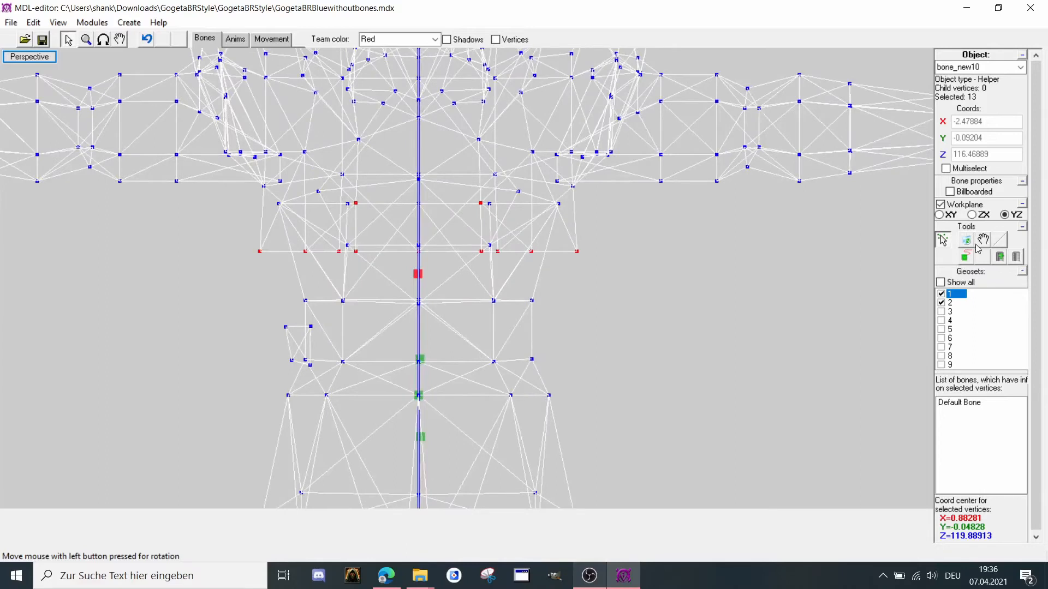
pyautogui.moveTo(484, 339); pyautogui.dragTo(469, 262)
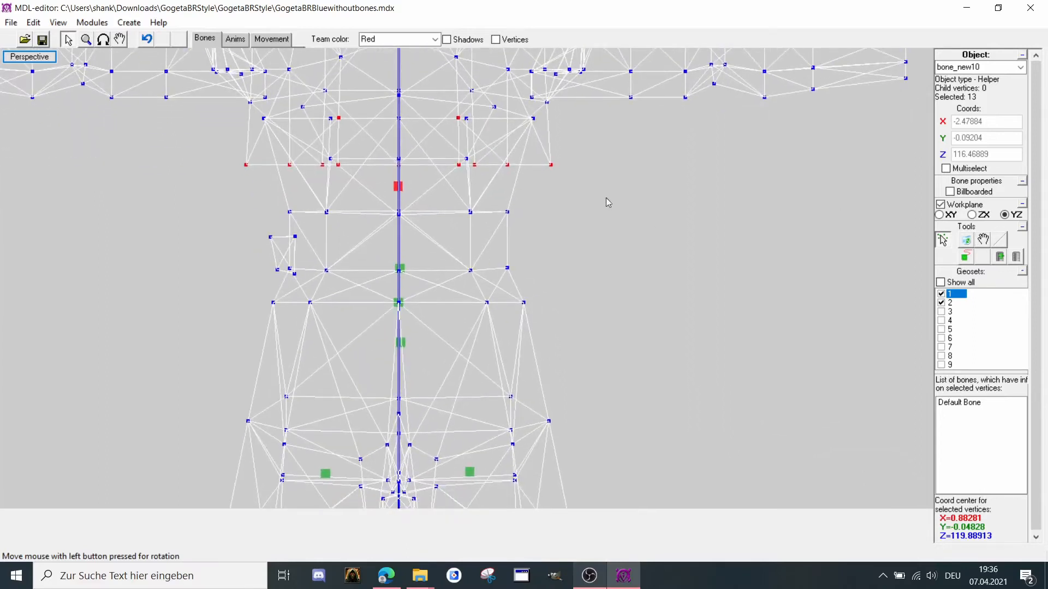
pyautogui.moveTo(606, 197); pyautogui.dragTo(602, 258, button='middle')
# Create a chest bone from the selected torso vertices and raise it in the YZ workplane to about Y 0.09, Z 124.05.
pyautogui.click(979, 235)
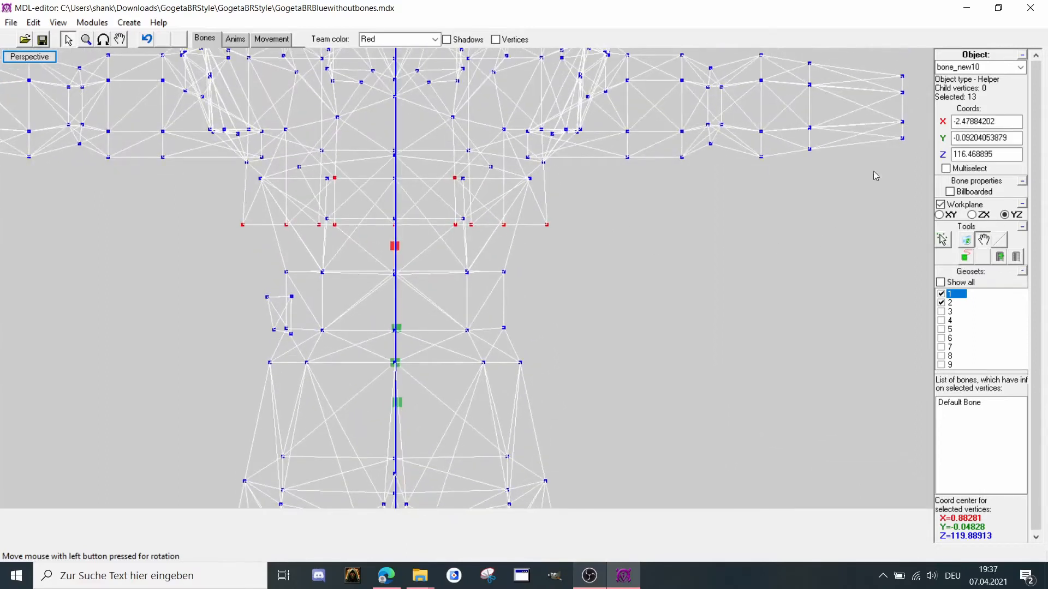
pyautogui.click(129, 22)
pyautogui.click(139, 38)
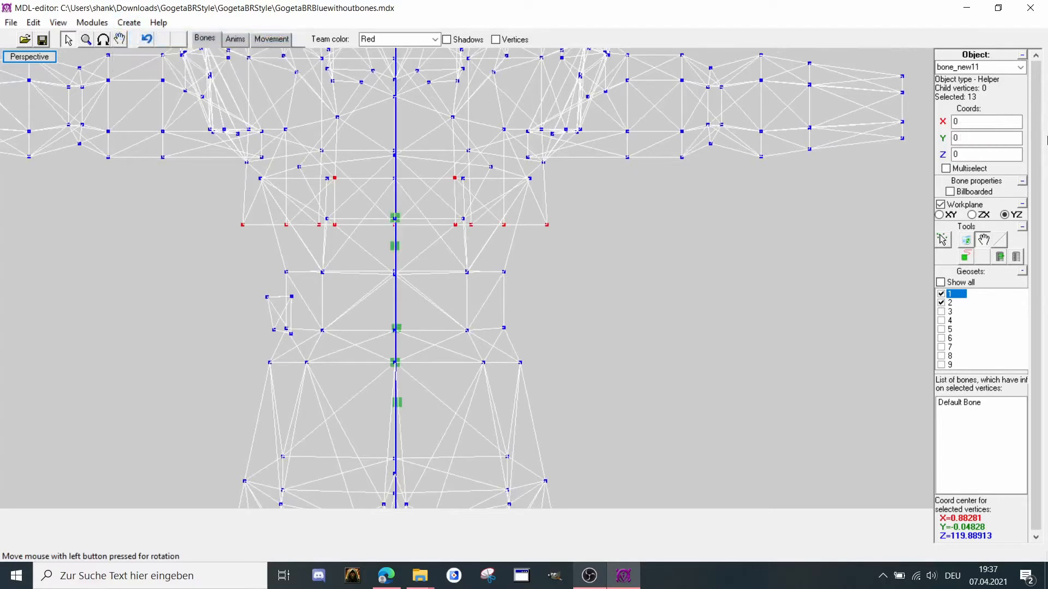
pyautogui.click(938, 237)
pyautogui.moveTo(802, 271); pyautogui.dragTo(803, 239)
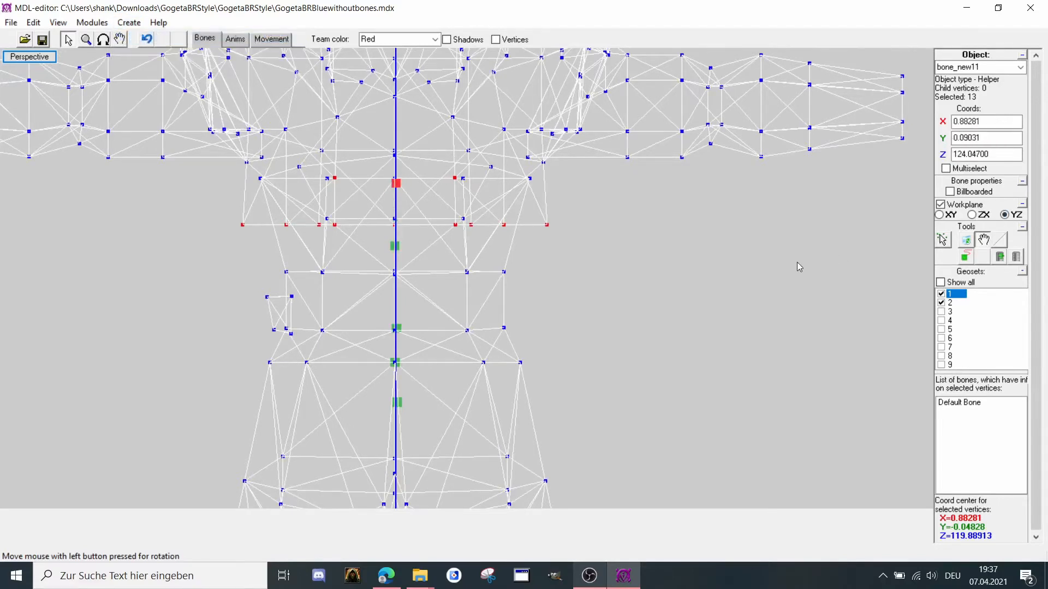
pyautogui.moveTo(797, 262); pyautogui.dragTo(809, 305, button='middle')
# Lower the bone just below the chest bone in the ZX workplane to about Z 113.84.
pyautogui.click(946, 244)
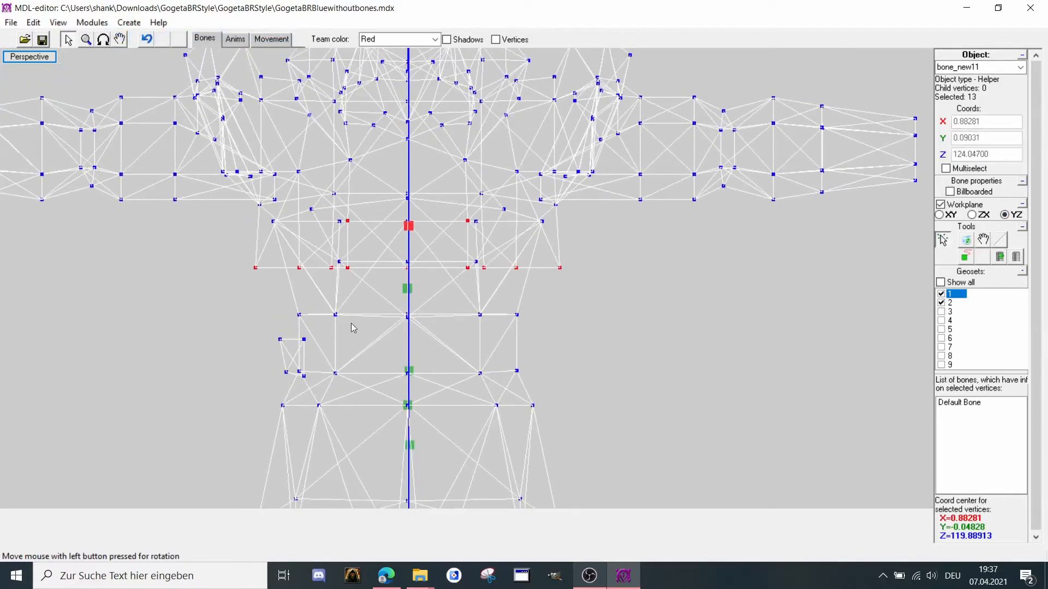
pyautogui.click(409, 285)
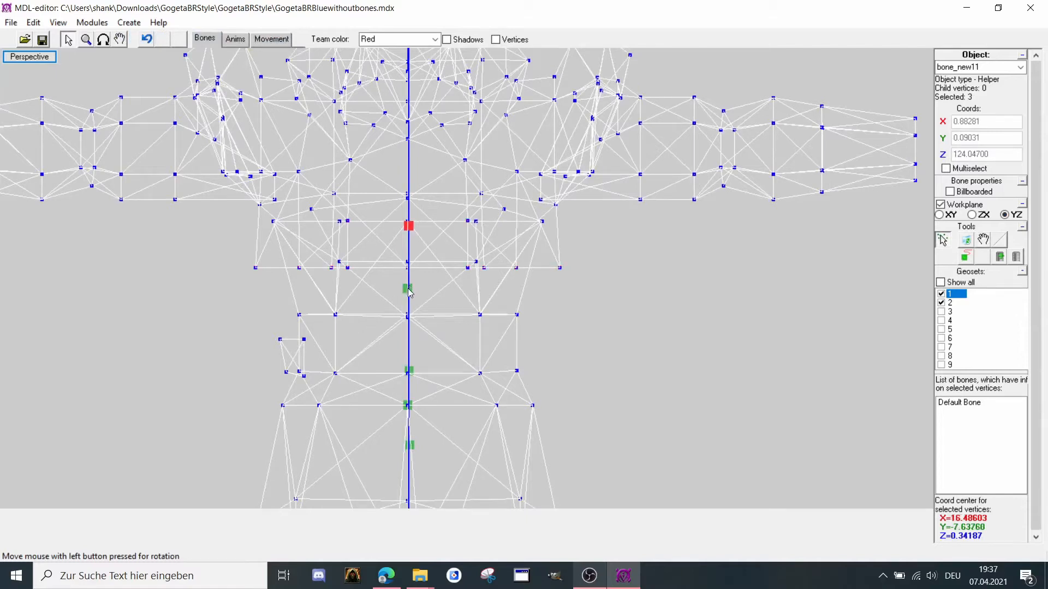
pyautogui.click(408, 289)
pyautogui.click(982, 240)
pyautogui.click(971, 215)
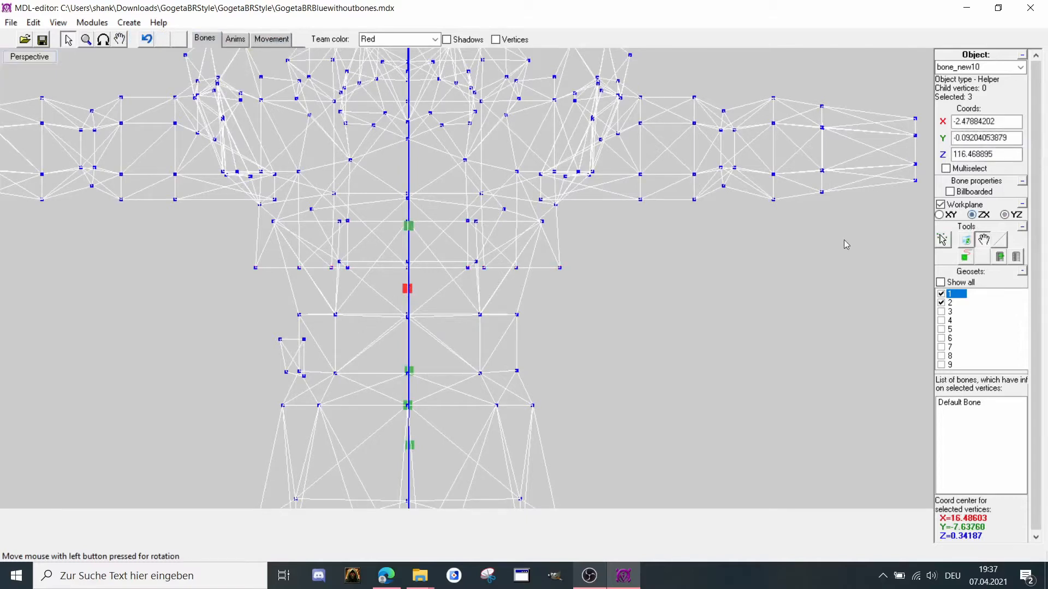
pyautogui.moveTo(843, 241); pyautogui.dragTo(841, 254)
# Create a bone from the left collar vertices and lower it in the YZ workplane to about Y 8.99, Z 133.36.
pyautogui.scroll(-4, 662, 173)
pyautogui.moveTo(638, 129)
pyautogui.mouseDown(button='middle')
pyautogui.moveTo(644, 198)
pyautogui.moveTo(626, 137)
pyautogui.mouseUp(button='middle')
pyautogui.moveTo(478, 255); pyautogui.dragTo(445, 307, button='middle')
pyautogui.moveTo(445, 311); pyautogui.dragTo(474, 257)
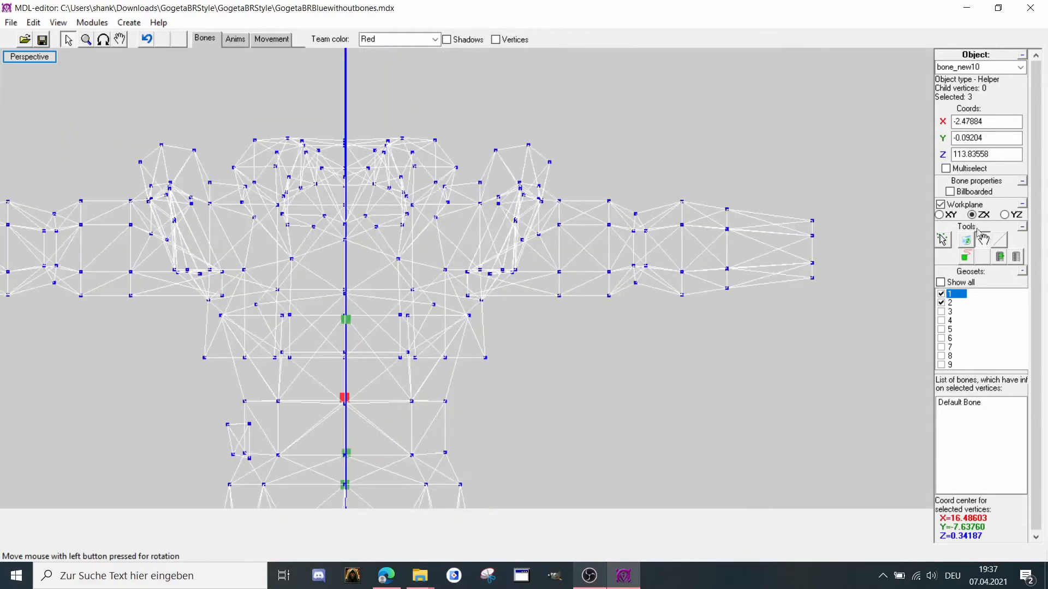
pyautogui.click(940, 240)
pyautogui.moveTo(394, 135); pyautogui.dragTo(475, 247)
pyautogui.click(123, 24)
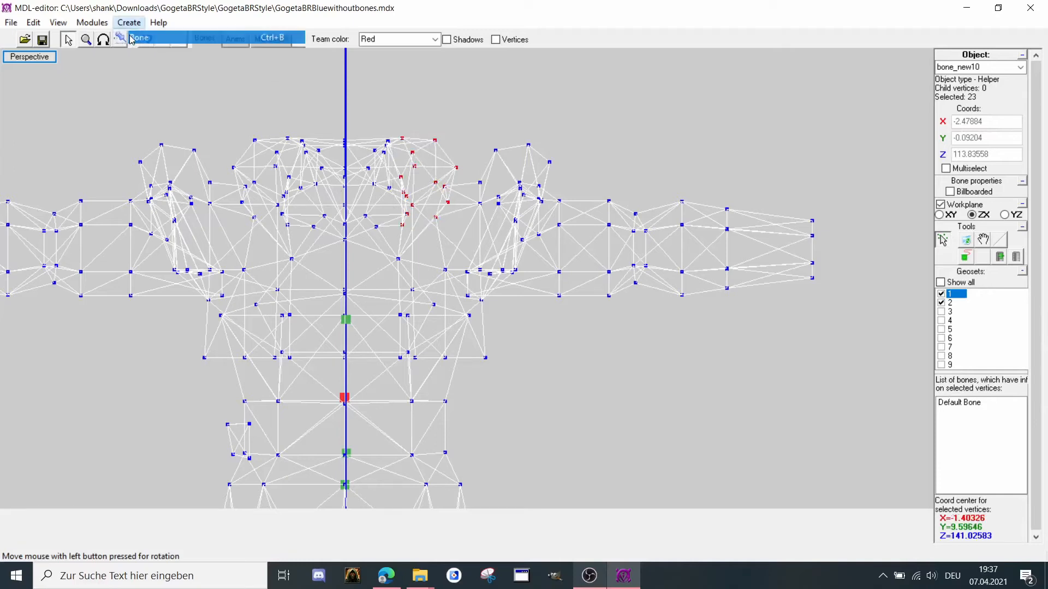
pyautogui.click(240, 34)
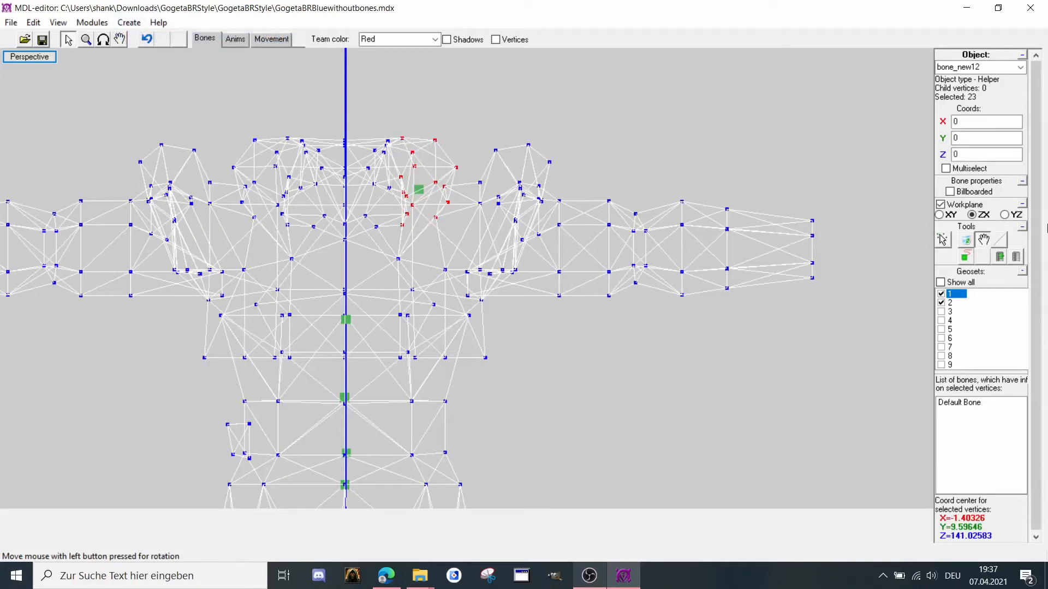
pyautogui.click(1011, 215)
pyautogui.moveTo(849, 248); pyautogui.dragTo(845, 283)
pyautogui.click(944, 240)
# Create a bone from the right collar vertices and lower it in the YZ workplane to about Y -10.93, Z 133.83.
pyautogui.moveTo(289, 282); pyautogui.dragTo(387, 292, button='middle')
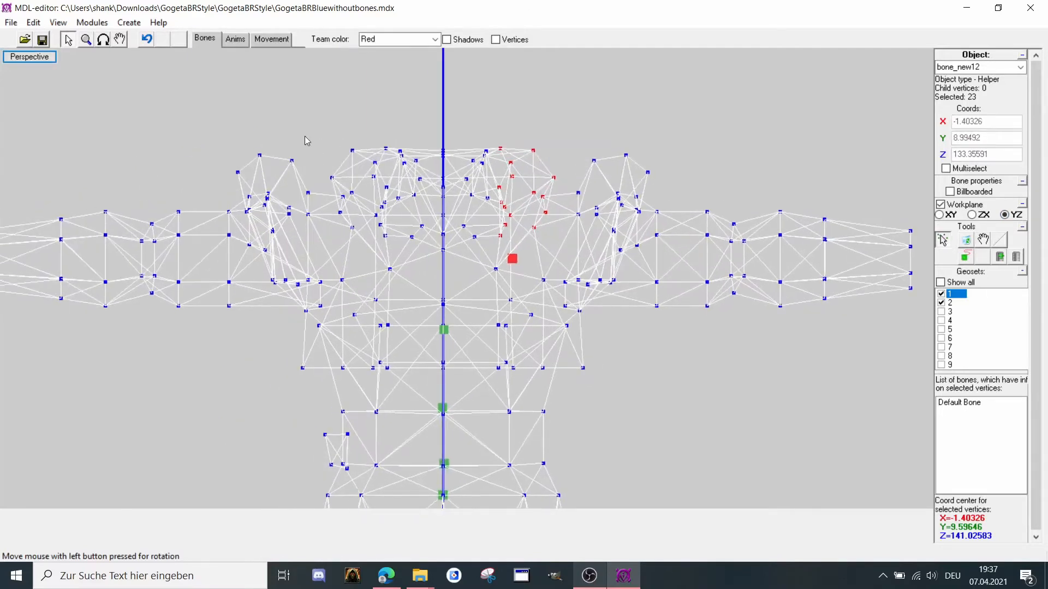
pyautogui.moveTo(303, 134); pyautogui.dragTo(401, 284)
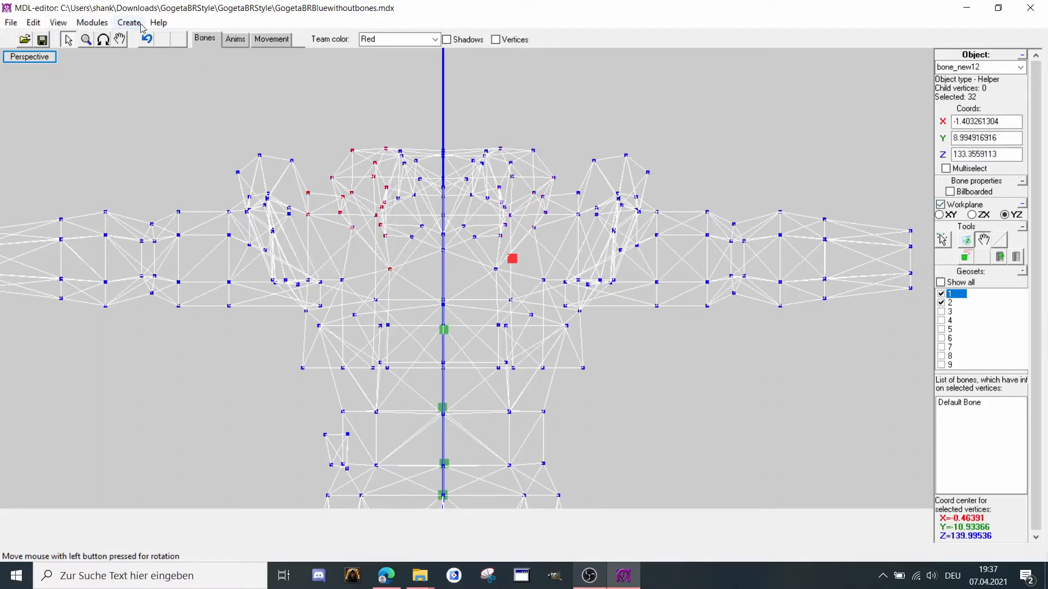
pyautogui.click(129, 23)
pyautogui.click(137, 36)
pyautogui.moveTo(701, 232)
pyautogui.mouseDown()
pyautogui.moveTo(720, 283)
pyautogui.moveTo(710, 282)
pyautogui.mouseUp()
# Move the left collar bone outward in the YZ workplane to about Y 10.50, Z 133.66.
pyautogui.click(942, 241)
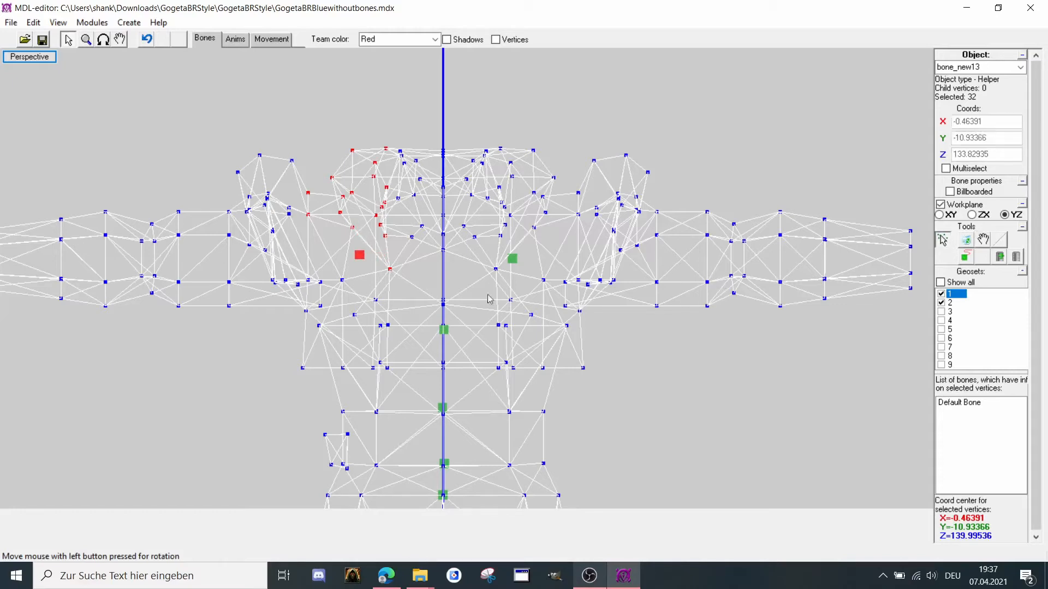
pyautogui.click(513, 260)
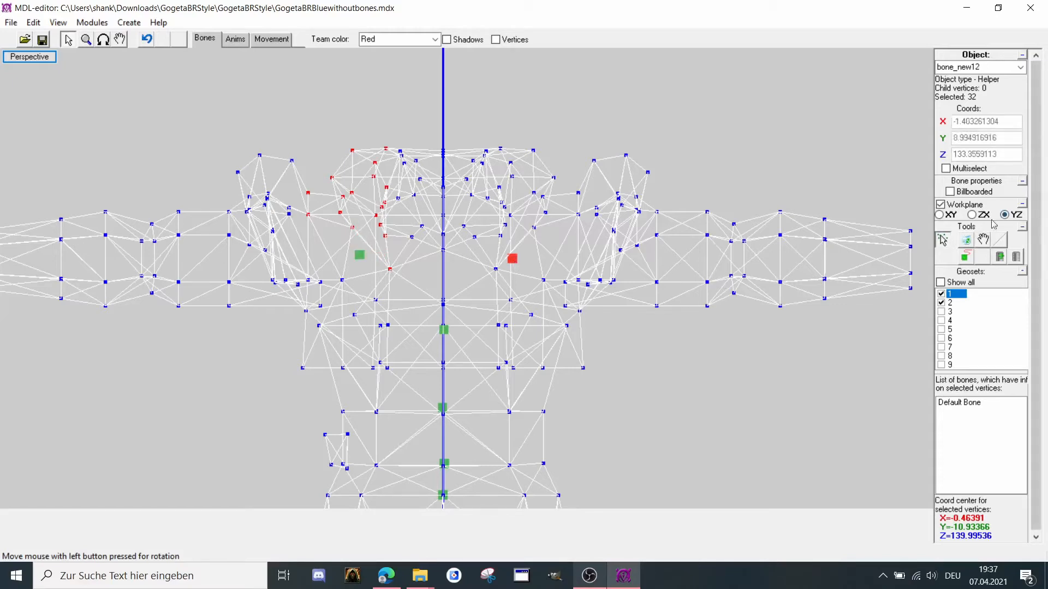
pyautogui.click(984, 241)
pyautogui.moveTo(784, 282); pyautogui.dragTo(791, 280)
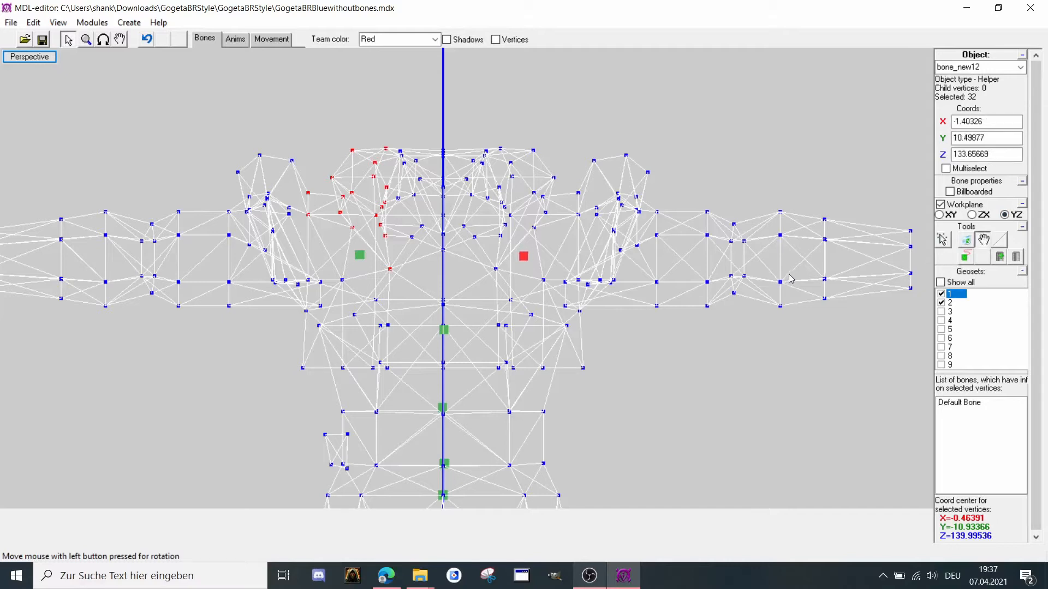
# Create a bone from the left shoulder vertices and move it inward in the YZ workplane to about Y 17.93, Z 133.48.
pyautogui.scroll(-3, 786, 262)
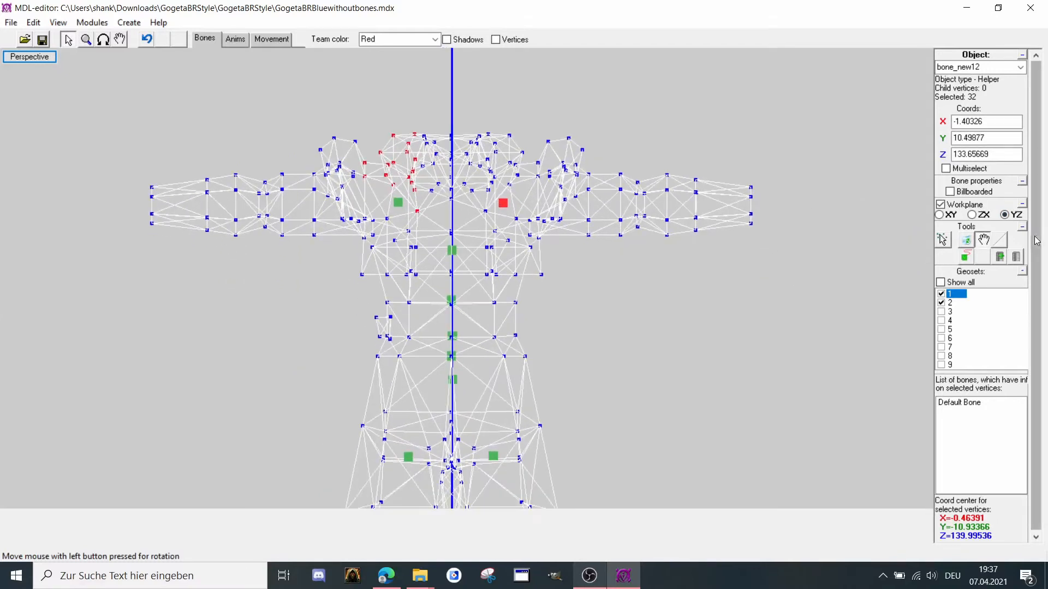
pyautogui.click(942, 240)
pyautogui.scroll(3, 521, 170)
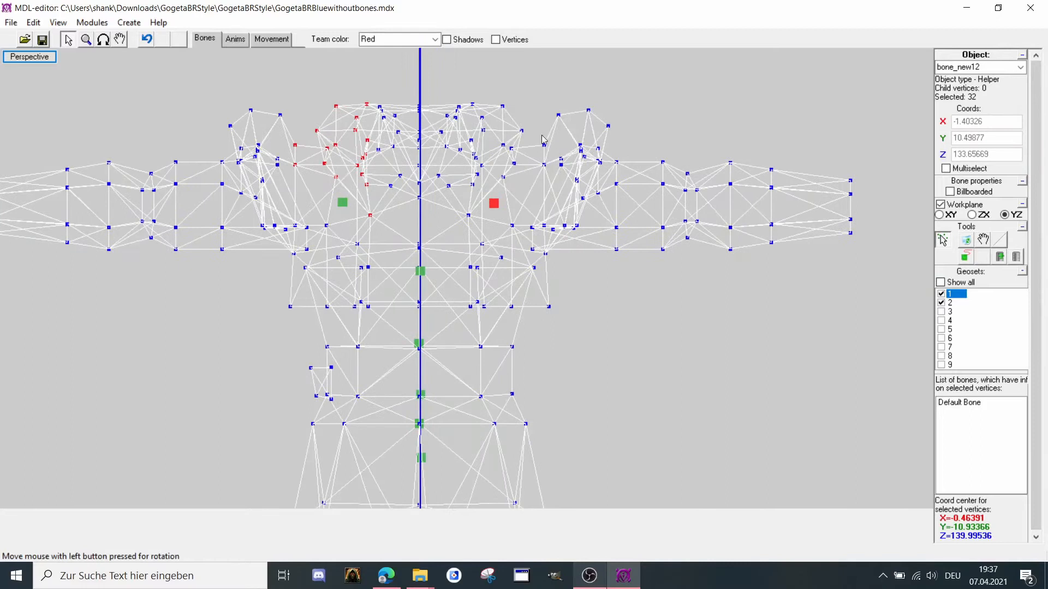
pyautogui.moveTo(542, 136); pyautogui.dragTo(592, 267)
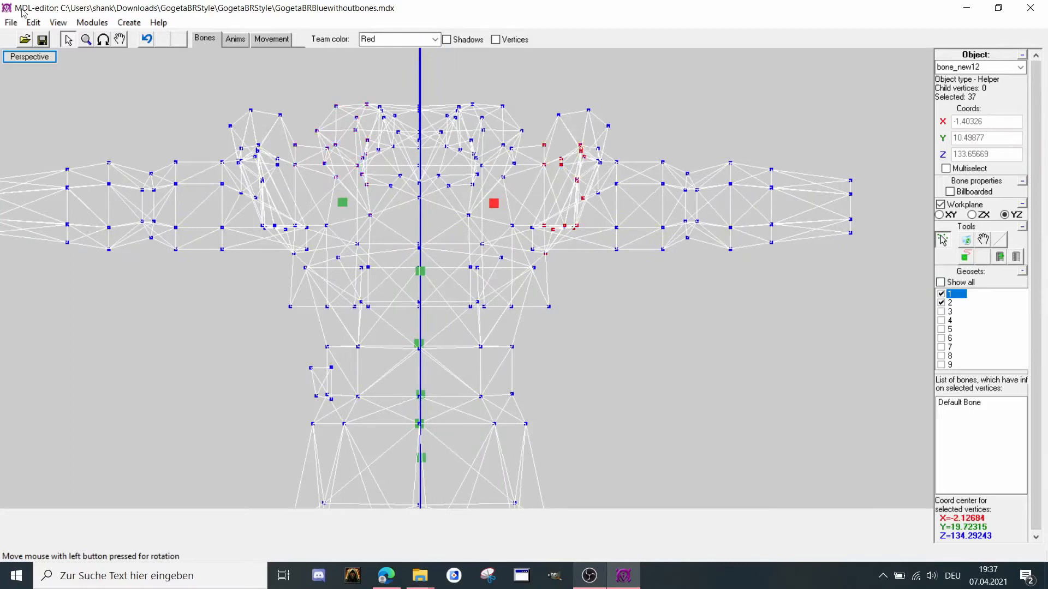
pyautogui.click(131, 24)
pyautogui.click(136, 37)
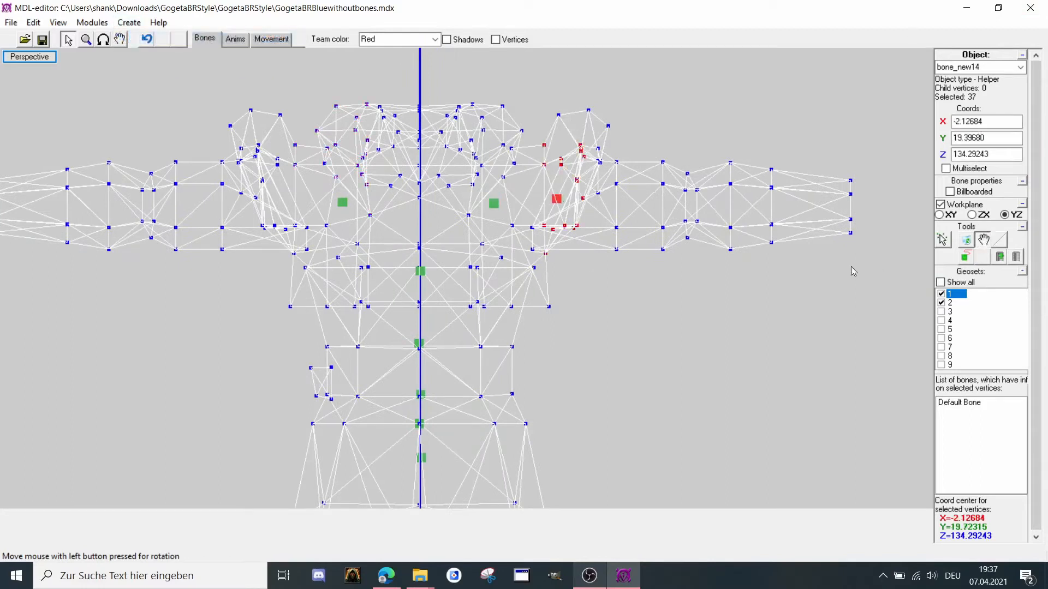
pyautogui.moveTo(850, 271); pyautogui.dragTo(843, 268)
# Create a bone from the narrow ring of vertices at the left elbow.
pyautogui.click(943, 240)
pyautogui.moveTo(801, 216); pyautogui.dragTo(601, 249, button='middle')
pyautogui.scroll(1, 601, 250)
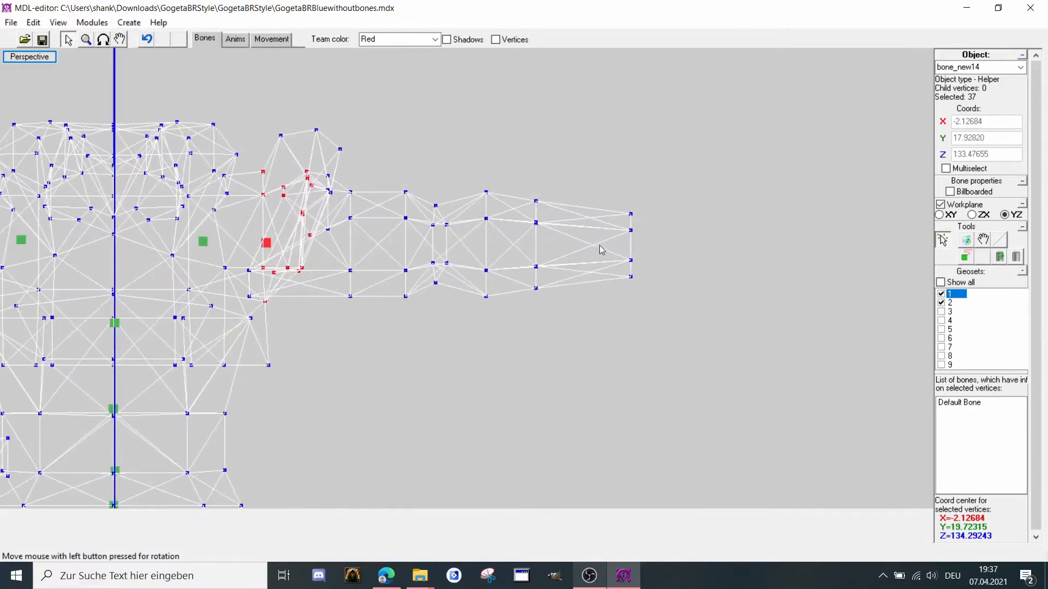
pyautogui.moveTo(436, 217); pyautogui.dragTo(455, 294)
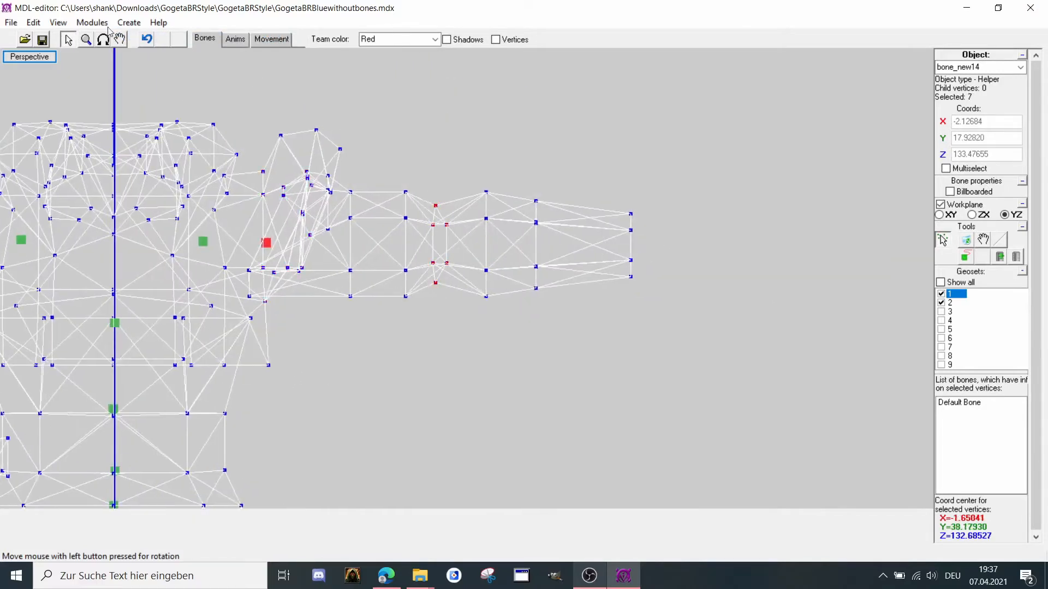
pyautogui.hotkey('alt', 'c')
pyautogui.press('Return')
# Create a bone from the matching narrow ring of vertices at the right elbow.
pyautogui.moveTo(436, 239); pyautogui.dragTo(685, 218, button='middle')
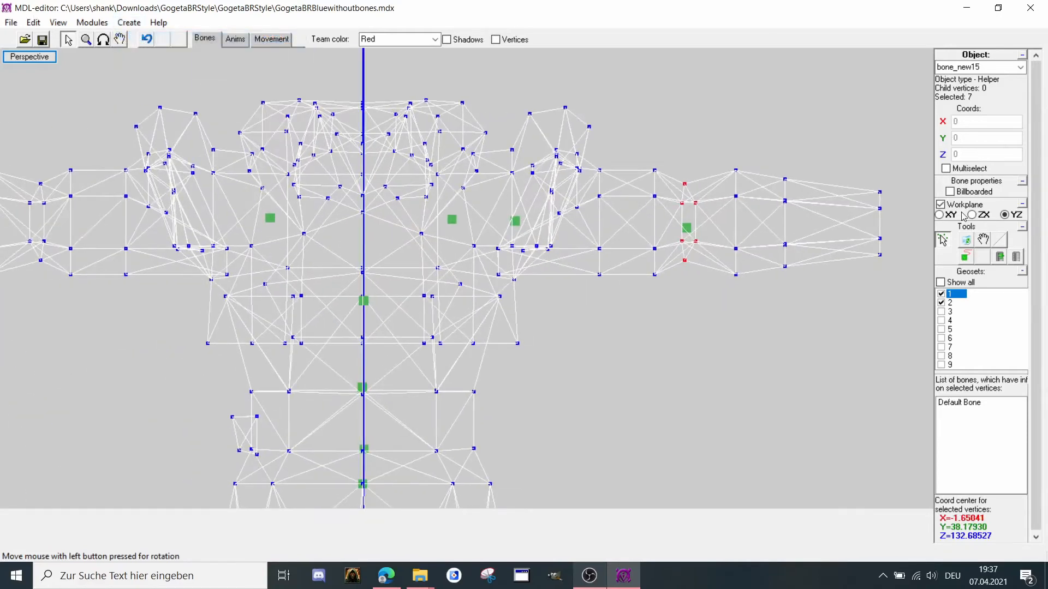
pyautogui.moveTo(537, 277); pyautogui.dragTo(598, 284, button='middle')
pyautogui.scroll(-1, 598, 284)
pyautogui.scroll(1, 311, 290)
pyautogui.moveTo(311, 289); pyautogui.dragTo(405, 322, button='middle')
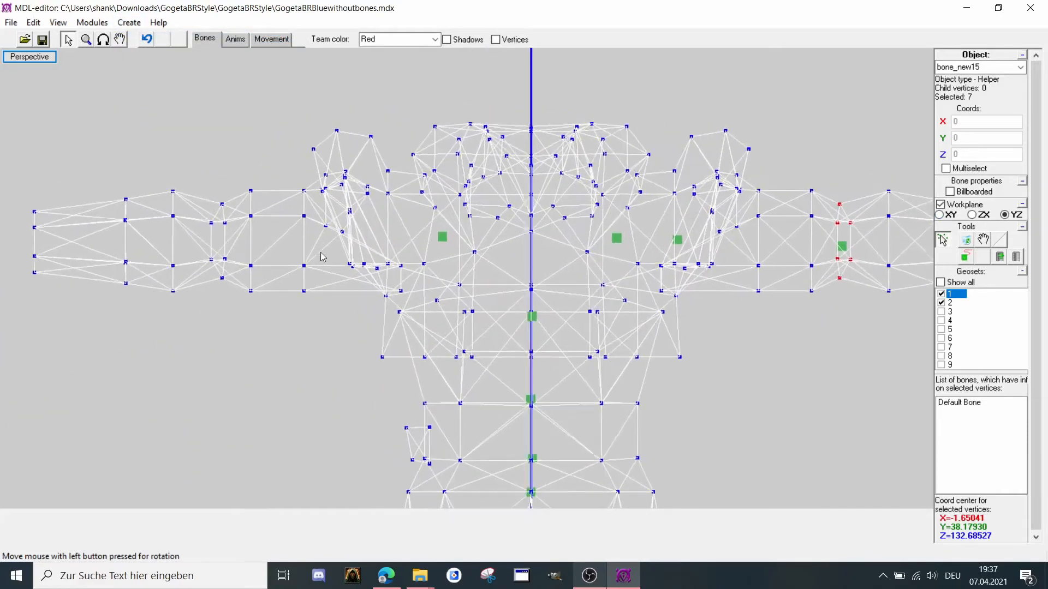
pyautogui.moveTo(249, 193); pyautogui.dragTo(279, 310)
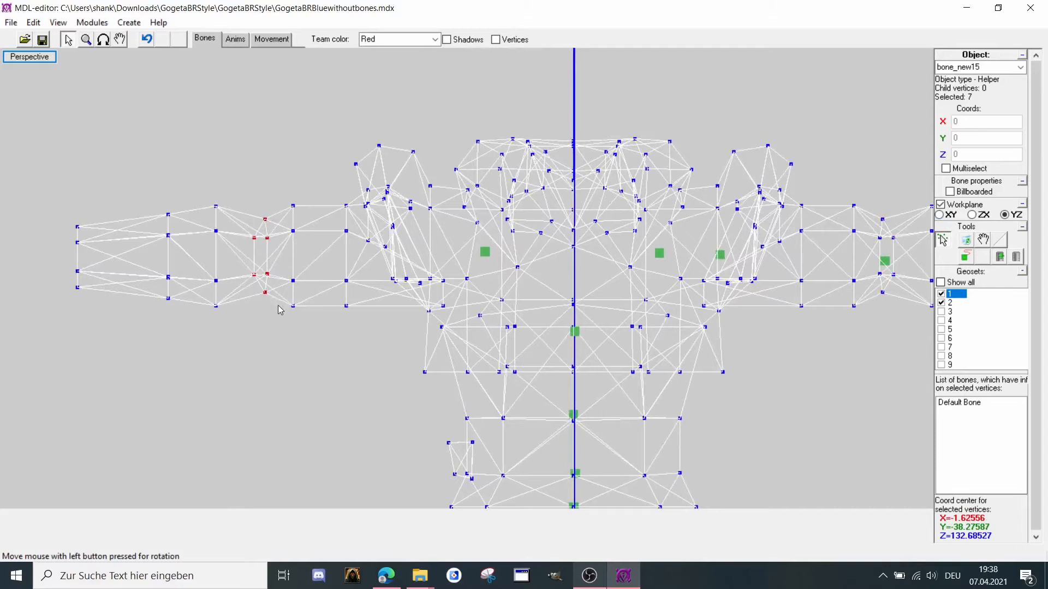
pyautogui.click(130, 23)
pyautogui.click(137, 34)
# From a side view, move the chest bone back in the XY workplane to about X -1.41, Y -0.39.
pyautogui.scroll(-2, 326, 197)
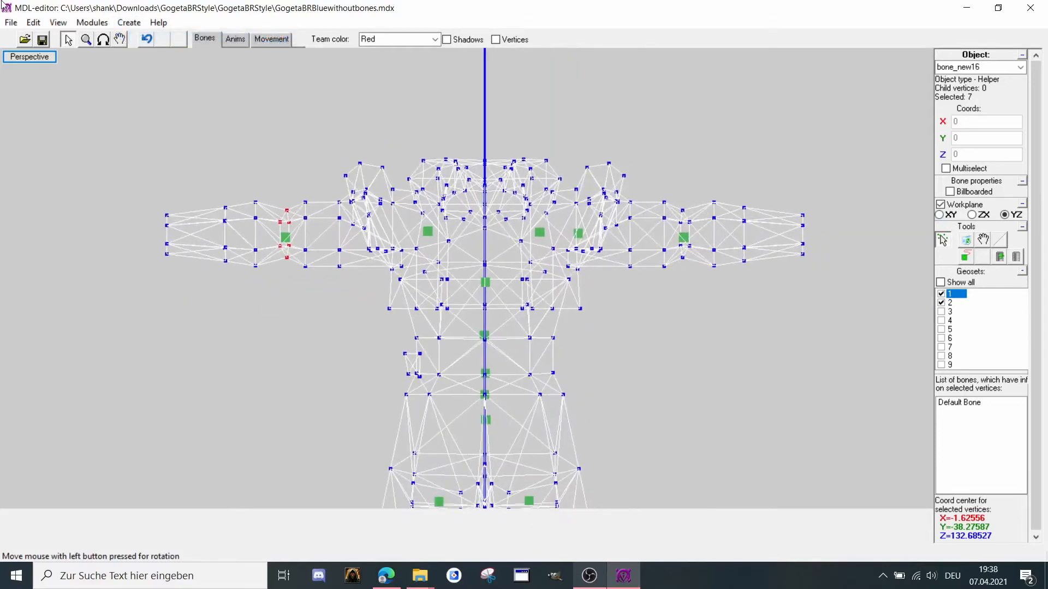
pyautogui.click(103, 40)
pyautogui.moveTo(203, 180); pyautogui.dragTo(246, 215)
pyautogui.click(65, 41)
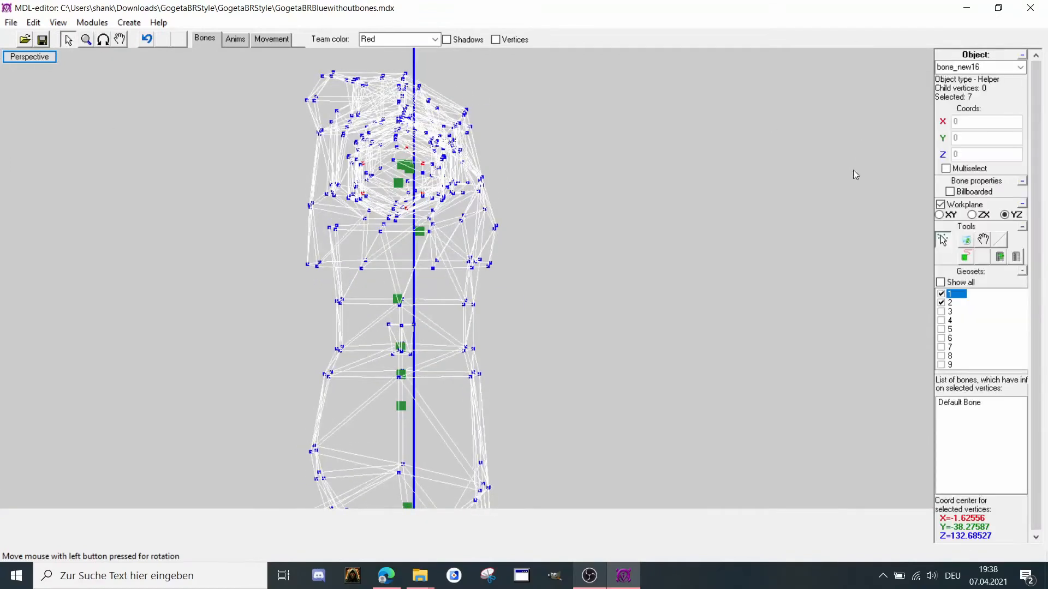
pyautogui.scroll(2, 368, 238)
pyautogui.click(394, 216)
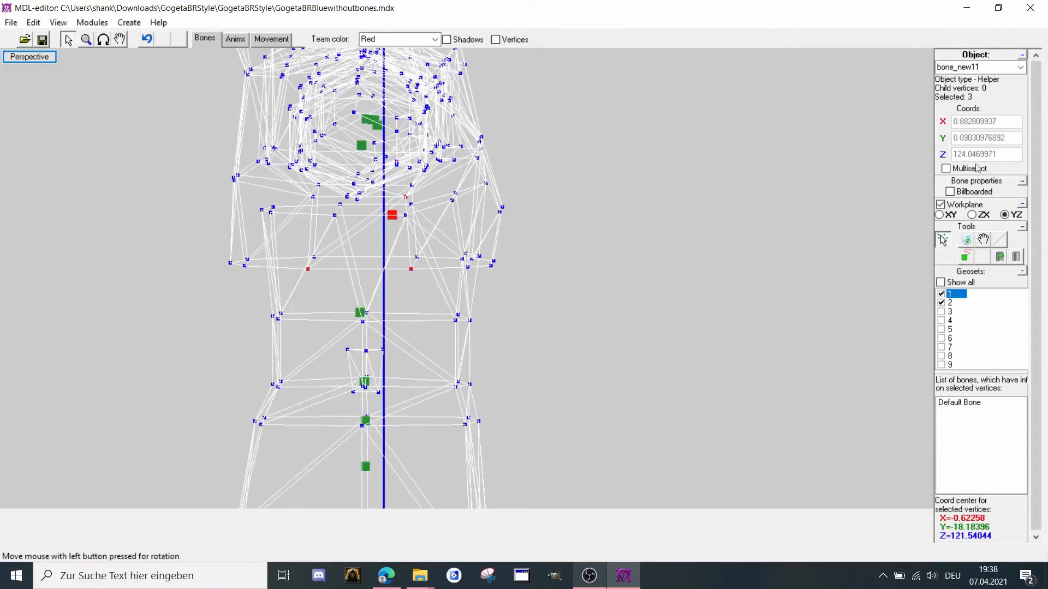
pyautogui.click(983, 240)
pyautogui.click(946, 217)
pyautogui.moveTo(878, 226); pyautogui.dragTo(866, 228)
pyautogui.click(941, 240)
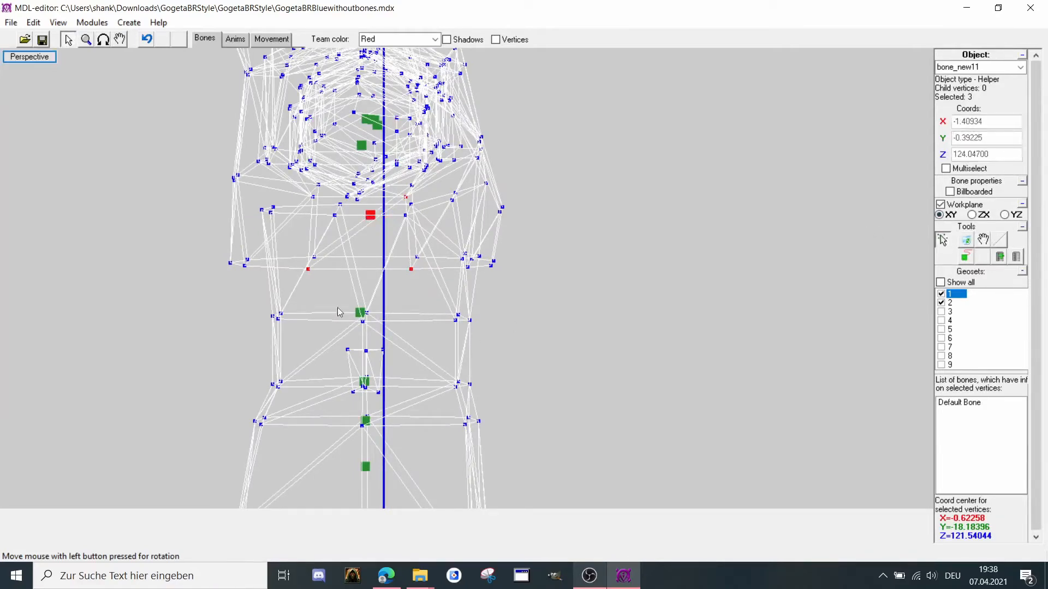
# Move the spine bone just below the chest bone back in the XY workplane to about X -1.88, Y -0.09.
pyautogui.click(360, 315)
pyautogui.click(362, 314)
pyautogui.click(983, 240)
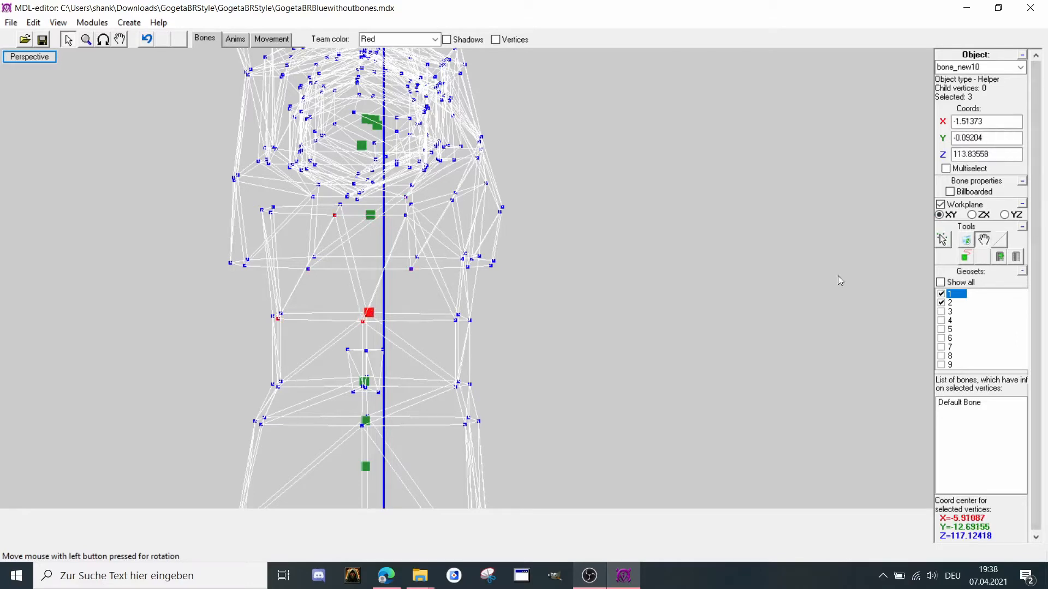
# Switch to the front view and hide geoset 2 so that only geoset 1 is displayed.
pyautogui.rightClick(836, 300)
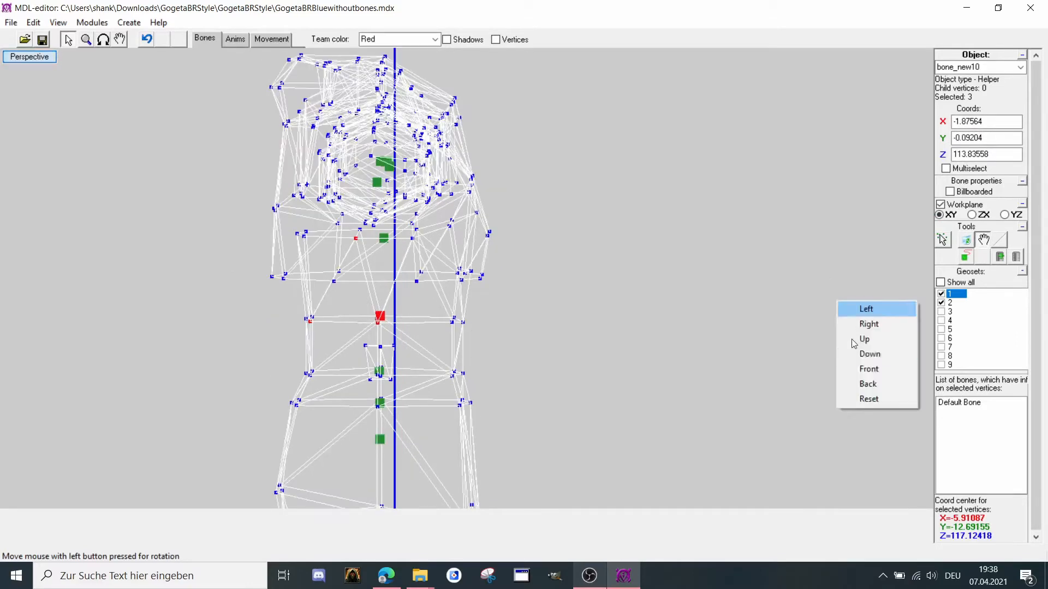
pyautogui.click(868, 368)
pyautogui.scroll(3, 542, 252)
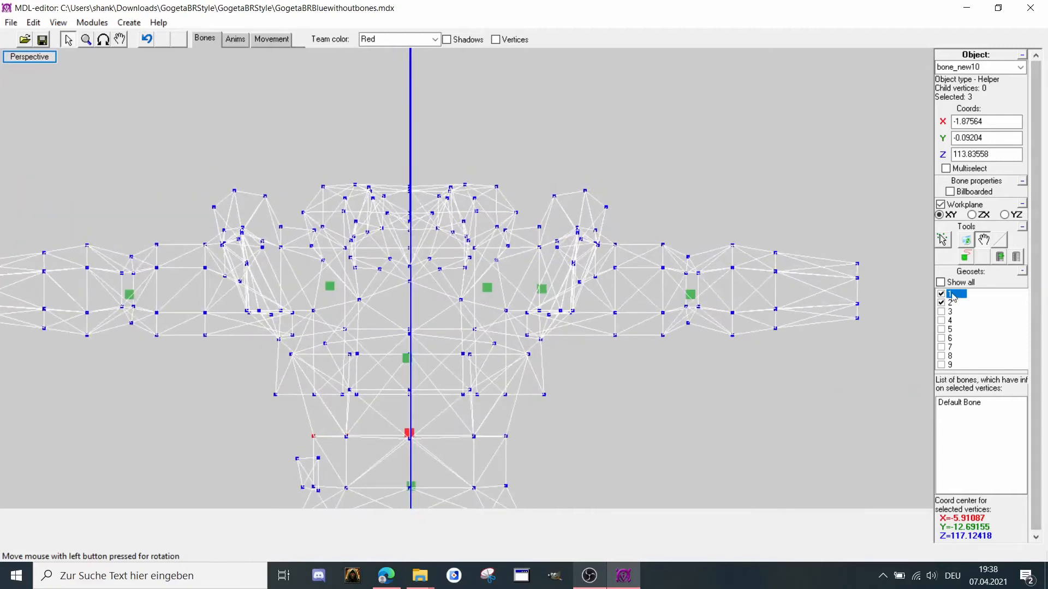
pyautogui.click(942, 294)
pyautogui.click(943, 294)
pyautogui.click(940, 304)
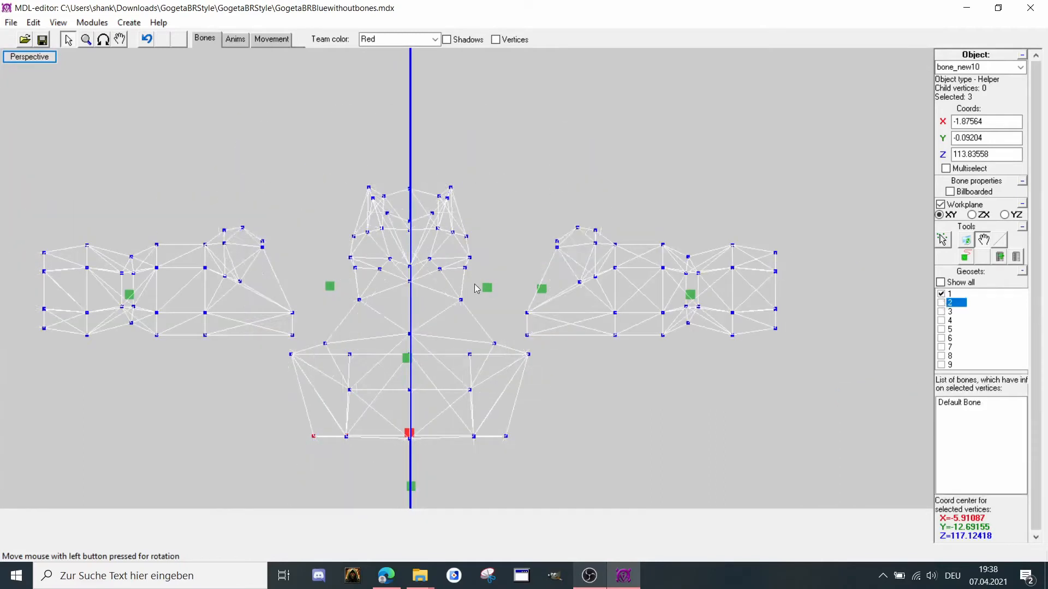
# From a side view, select the ten vertices along the top of the neck and create a bone from them.
pyautogui.scroll(1, 476, 285)
pyautogui.click(102, 40)
pyautogui.moveTo(120, 62); pyautogui.dragTo(177, 137)
pyautogui.click(67, 39)
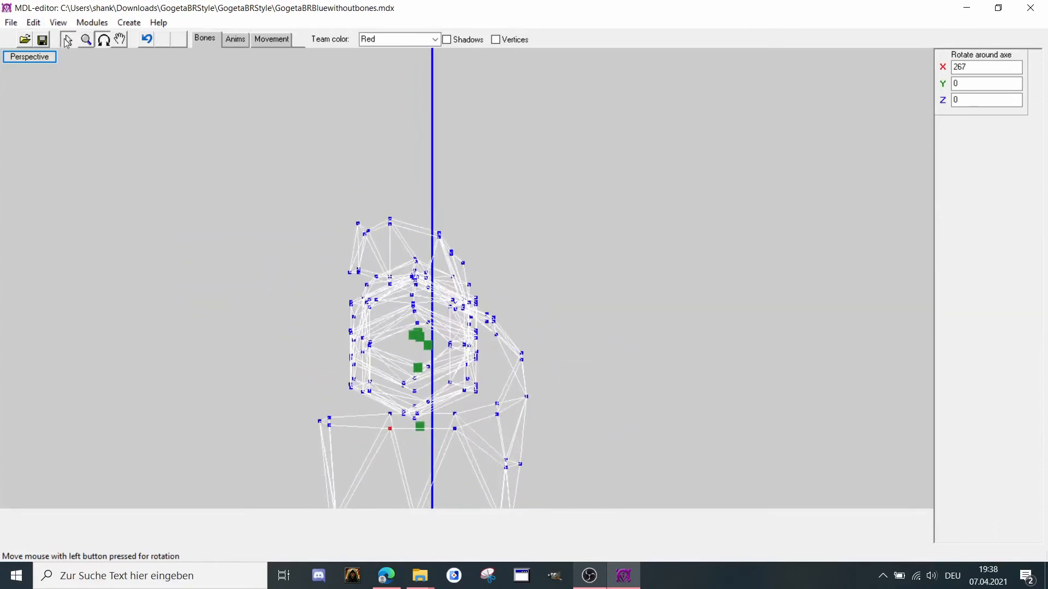
pyautogui.click(943, 240)
pyautogui.moveTo(311, 175); pyautogui.dragTo(446, 245)
pyautogui.keyDown('shift'); pyautogui.moveTo(525, 238); pyautogui.dragTo(451, 274); pyautogui.keyUp('shift')
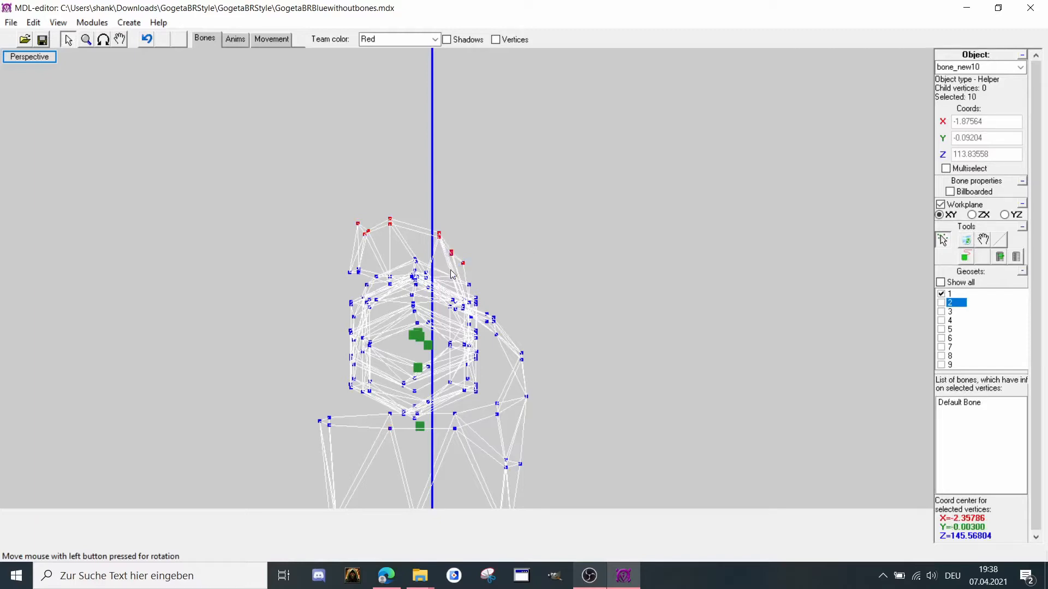
pyautogui.click(131, 23)
pyautogui.click(138, 38)
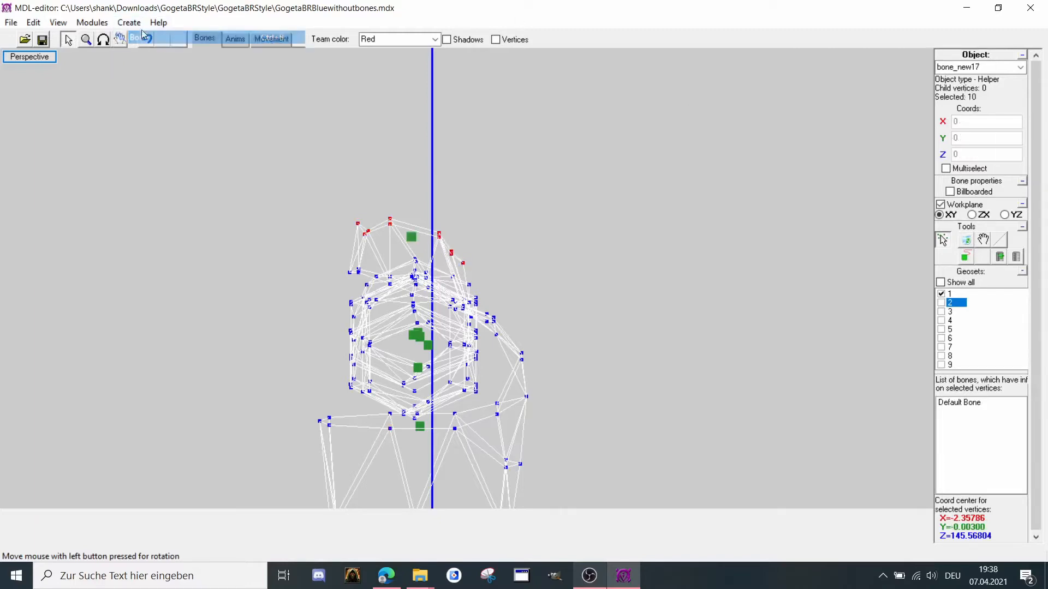
# From the front view, move the new neck bone down in the ZX workplane to about X -3.56, Z 139.24.
pyautogui.click(103, 39)
pyautogui.moveTo(170, 115); pyautogui.dragTo(152, 150)
pyautogui.rightClick(182, 161)
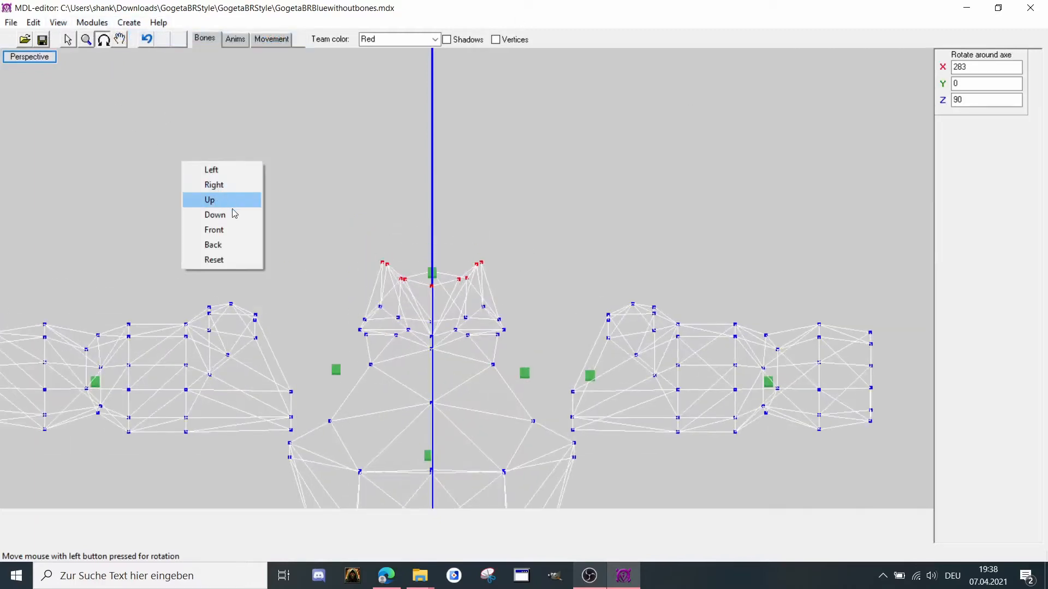
pyautogui.click(229, 230)
pyautogui.click(68, 39)
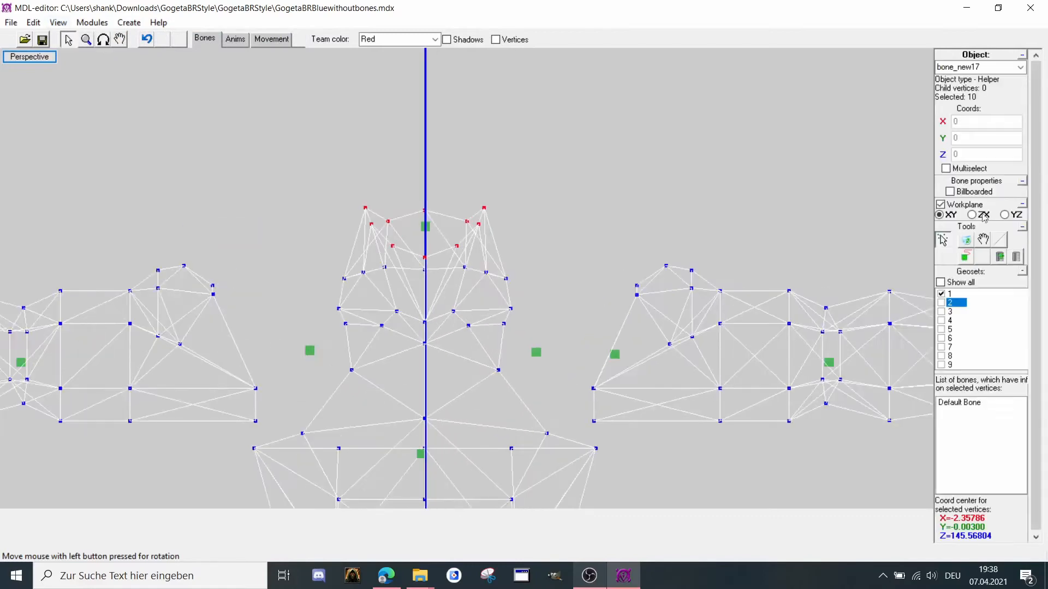
pyautogui.click(987, 241)
pyautogui.click(981, 214)
pyautogui.moveTo(862, 221); pyautogui.dragTo(871, 260)
# Create a second bone from the same ten vertices at the top of the neck.
pyautogui.click(131, 23)
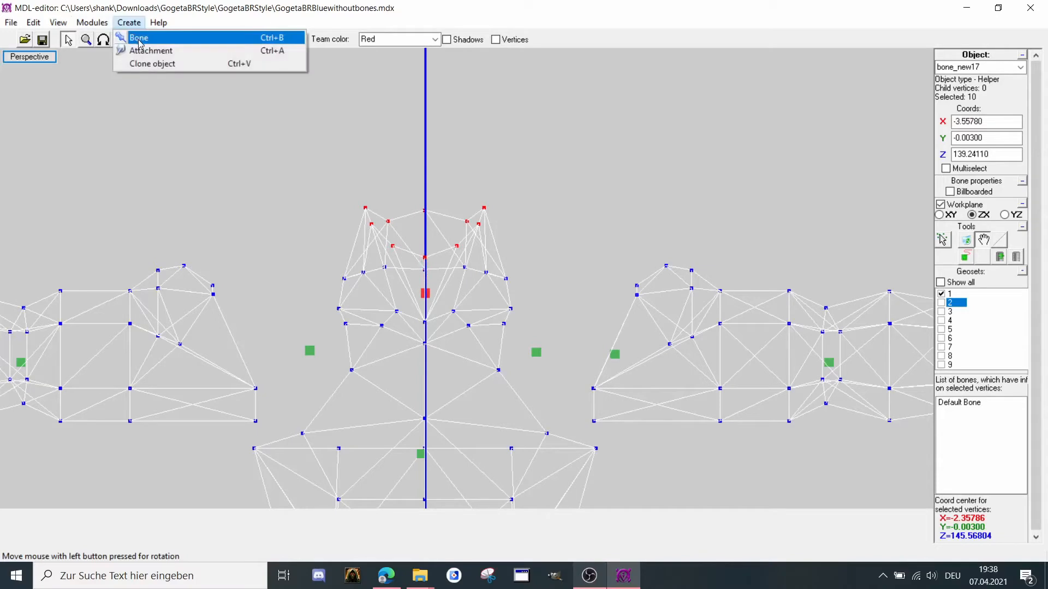
pyautogui.click(138, 40)
pyautogui.click(100, 37)
pyautogui.scroll(-4, 169, 125)
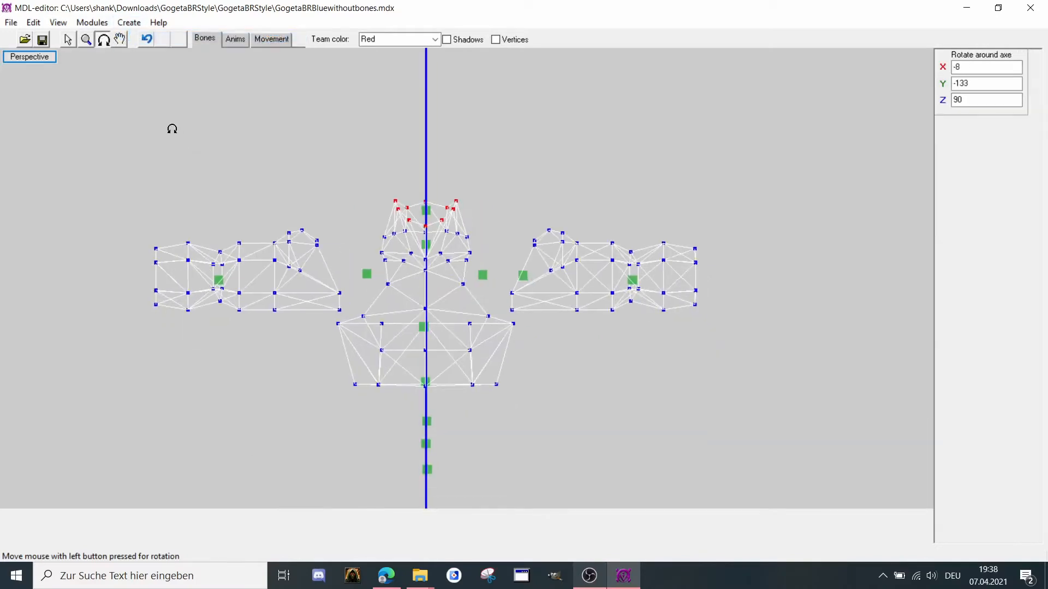
pyautogui.scroll(1, 259, 167)
pyautogui.moveTo(388, 307); pyautogui.dragTo(310, 281)
pyautogui.click(70, 39)
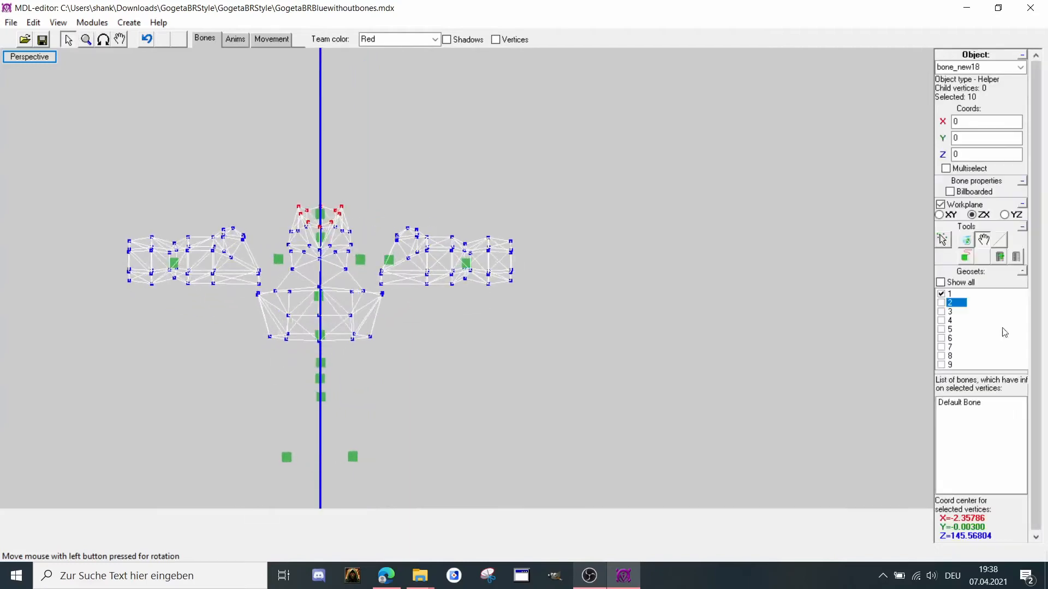
# Hide geoset 1 and go through geosets 3 to 5, leaving only geoset 5, the right hand, displayed.
pyautogui.click(941, 295)
pyautogui.click(940, 312)
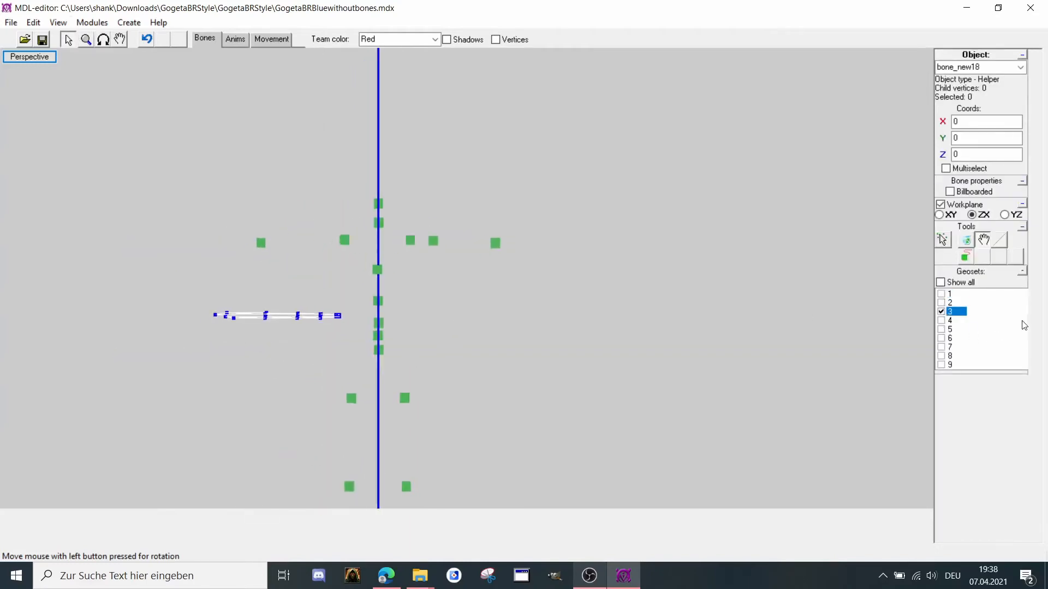
pyautogui.click(940, 312)
pyautogui.click(941, 321)
pyautogui.click(941, 329)
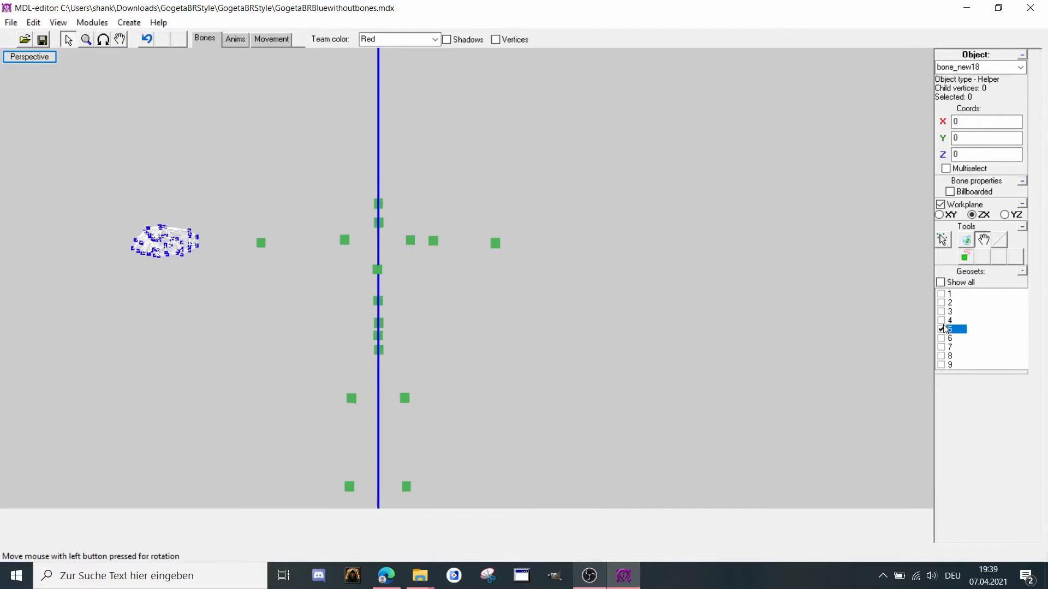
pyautogui.click(941, 339)
pyautogui.scroll(6, 388, 261)
pyautogui.moveTo(137, 213)
pyautogui.mouseDown(button='middle')
pyautogui.moveTo(388, 261)
pyautogui.moveTo(457, 245)
pyautogui.moveTo(456, 287)
pyautogui.mouseUp(button='middle')
pyautogui.press('t')
pyautogui.scroll(-1, 449, 264)
pyautogui.press('w')
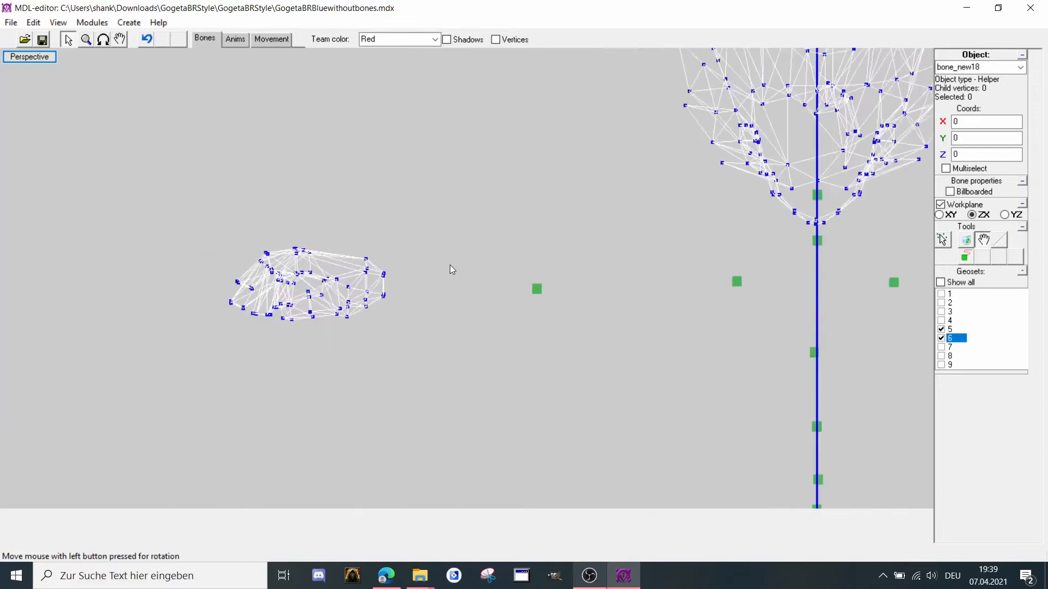
pyautogui.click(941, 338)
pyautogui.moveTo(590, 309); pyautogui.dragTo(421, 255, button='middle')
pyautogui.scroll(-1, 421, 255)
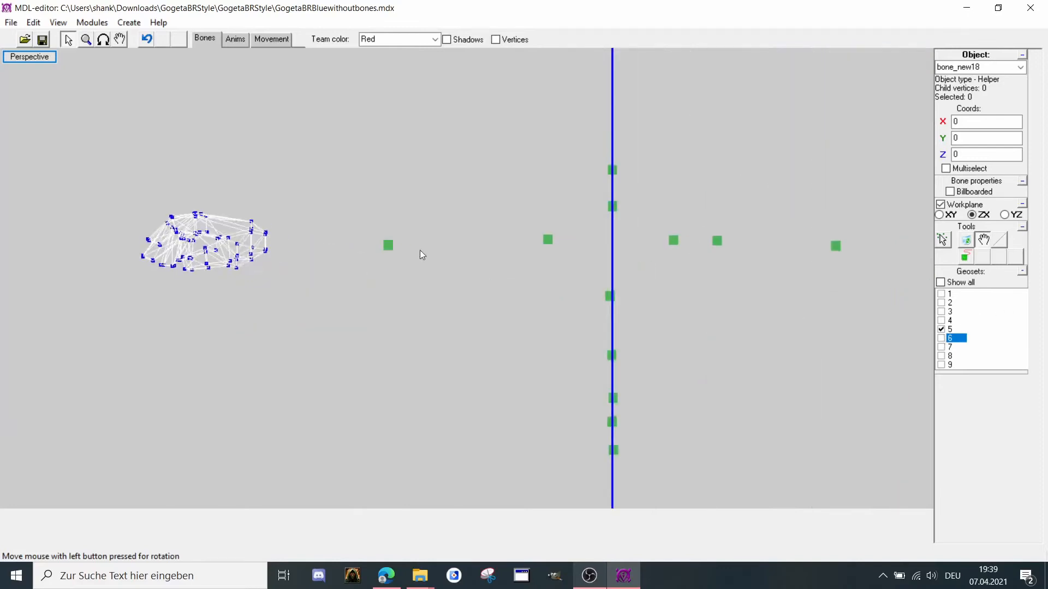
pyautogui.click(943, 340)
pyautogui.moveTo(549, 305); pyautogui.dragTo(510, 295, button='middle')
pyautogui.click(941, 338)
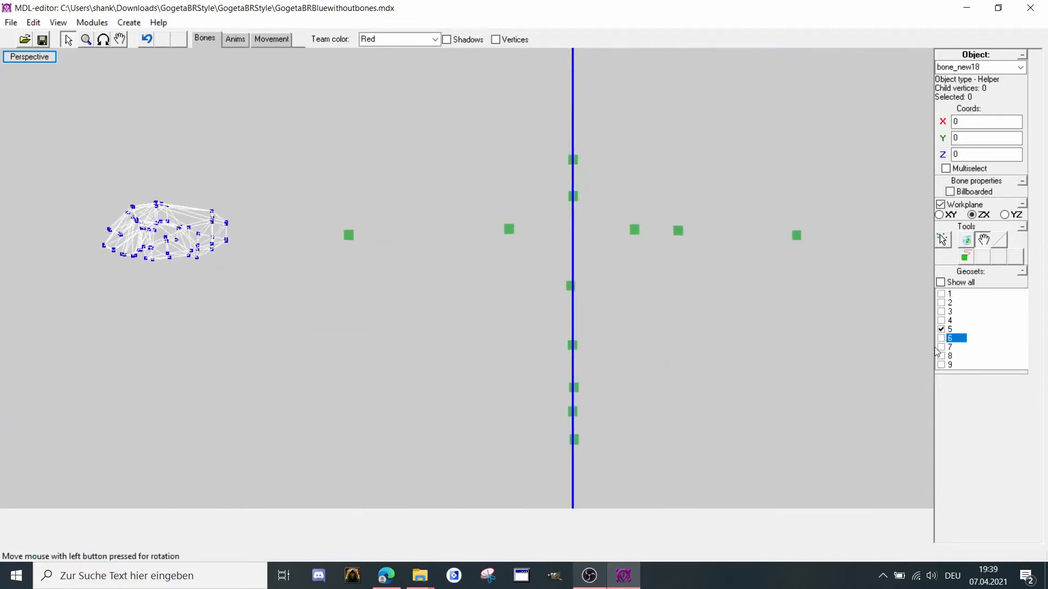
# Check geoset 7, hide it again, and display geoset 8, the left hand, together with geoset 5.
pyautogui.click(941, 347)
pyautogui.moveTo(930, 349); pyautogui.dragTo(806, 324, button='middle')
pyautogui.scroll(-2, 806, 324)
pyautogui.click(941, 347)
pyautogui.click(941, 356)
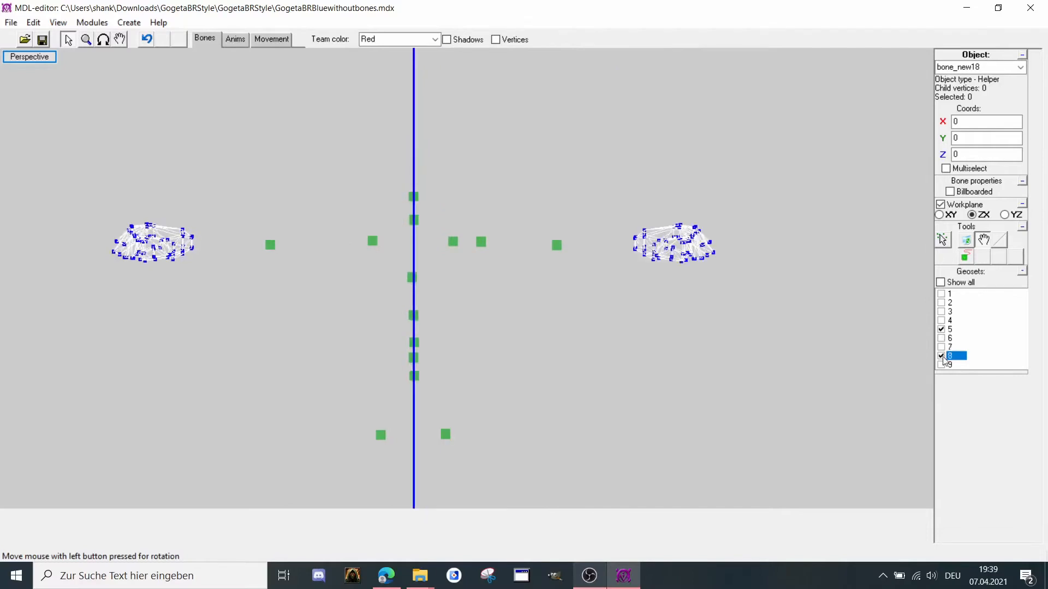
# Create a bone from the eight vertices at the wrist edge of the left hand.
pyautogui.scroll(4, 598, 274)
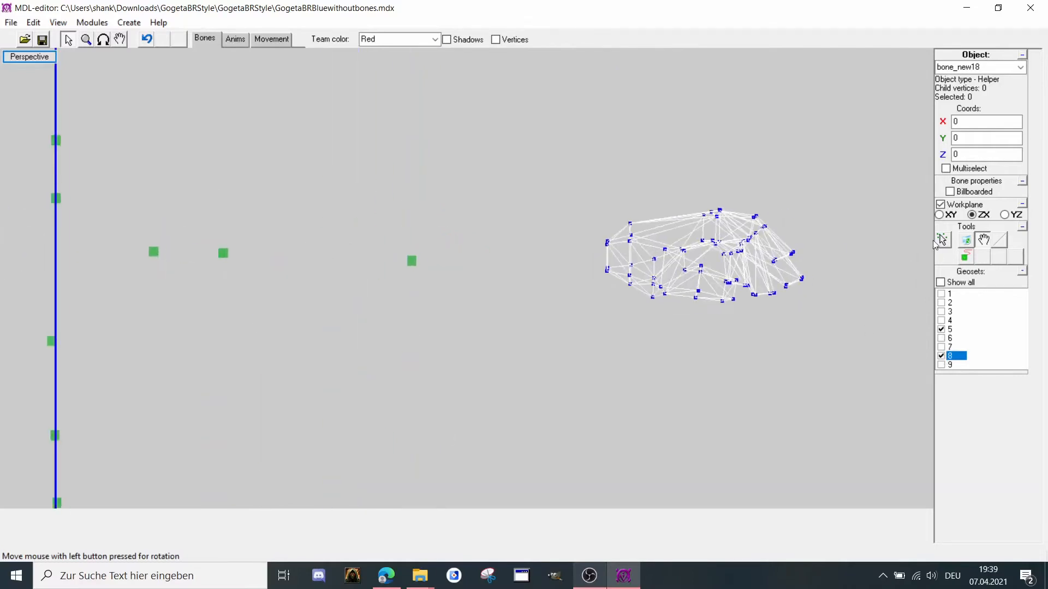
pyautogui.scroll(1, 596, 254)
pyautogui.moveTo(535, 194); pyautogui.dragTo(583, 294)
pyautogui.click(130, 23)
pyautogui.click(134, 36)
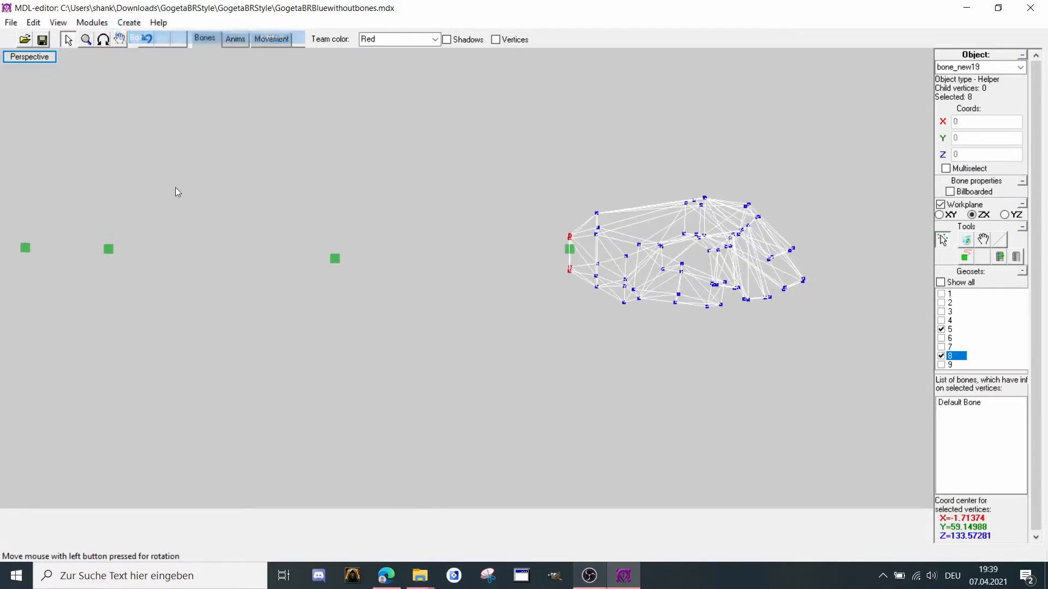
# Create a bone from the matching eight vertices at the wrist edge of the right hand.
pyautogui.moveTo(384, 309); pyautogui.dragTo(296, 295)
pyautogui.click(128, 23)
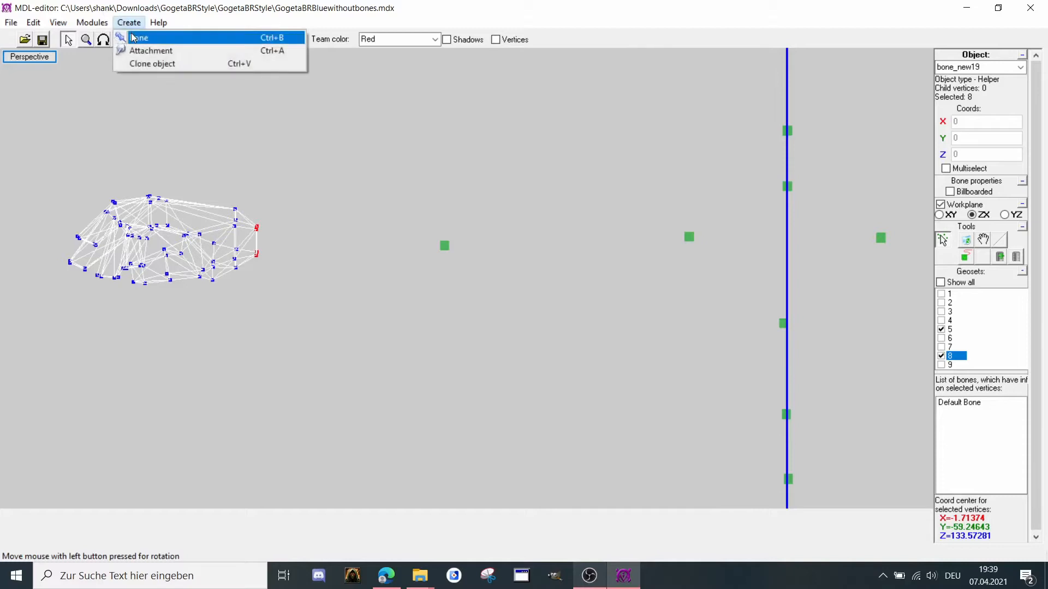
pyautogui.click(133, 37)
# Examine the layout of all the bones from several angles, ending in the front view.
pyautogui.moveTo(435, 336); pyautogui.dragTo(362, 304)
pyautogui.moveTo(623, 304); pyautogui.dragTo(545, 397)
pyautogui.click(103, 40)
pyautogui.scroll(-3, 169, 149)
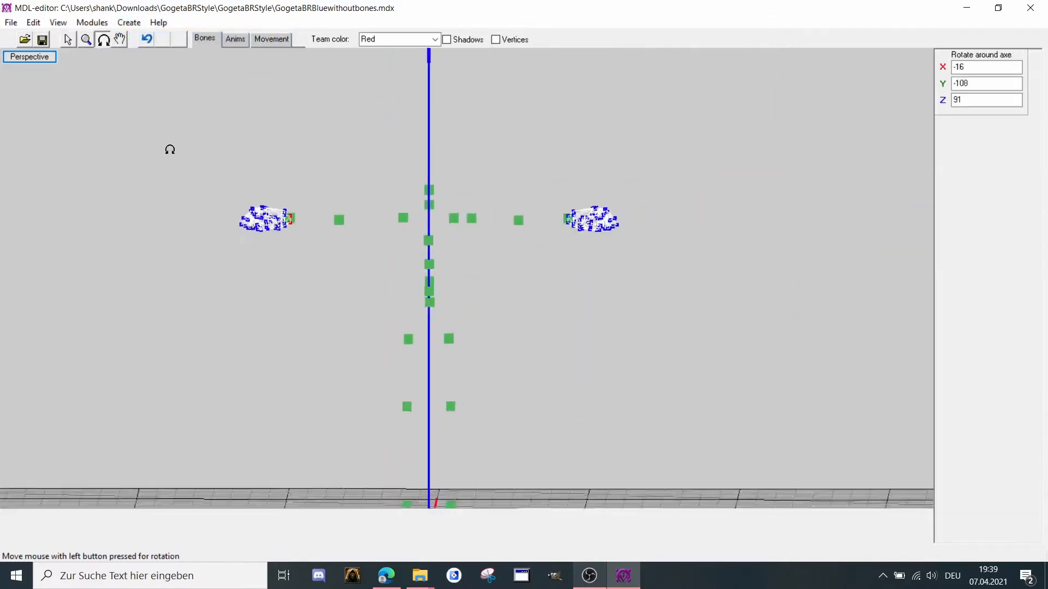
pyautogui.moveTo(169, 149); pyautogui.dragTo(218, 153)
pyautogui.moveTo(314, 217); pyautogui.dragTo(407, 284)
pyautogui.click(72, 36)
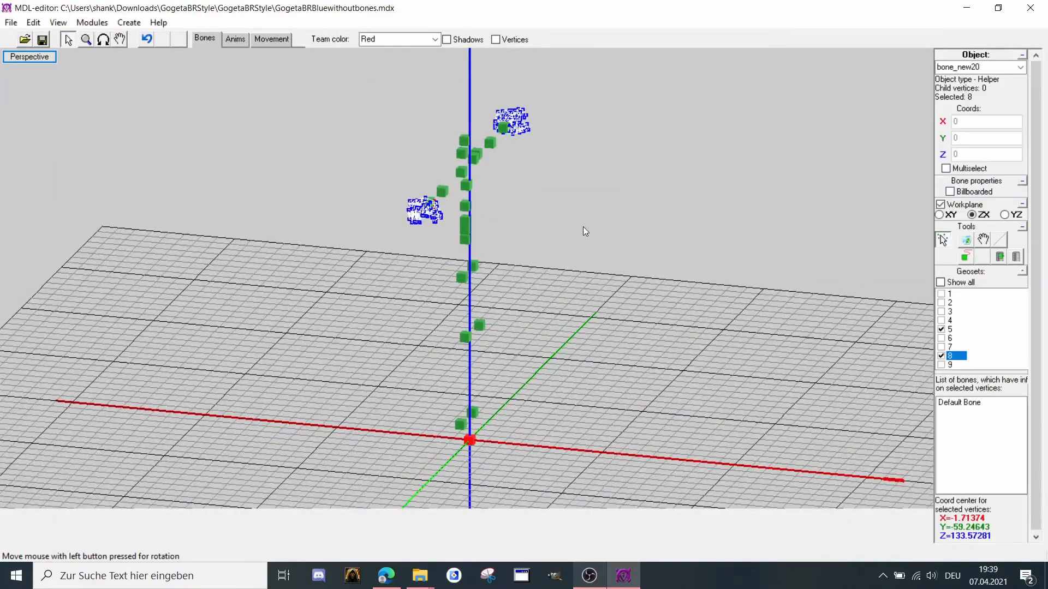
pyautogui.scroll(1, 583, 227)
pyautogui.click(103, 40)
pyautogui.moveTo(325, 283); pyautogui.dragTo(164, 125)
pyautogui.rightClick(487, 386)
pyautogui.click(497, 440)
pyautogui.click(66, 39)
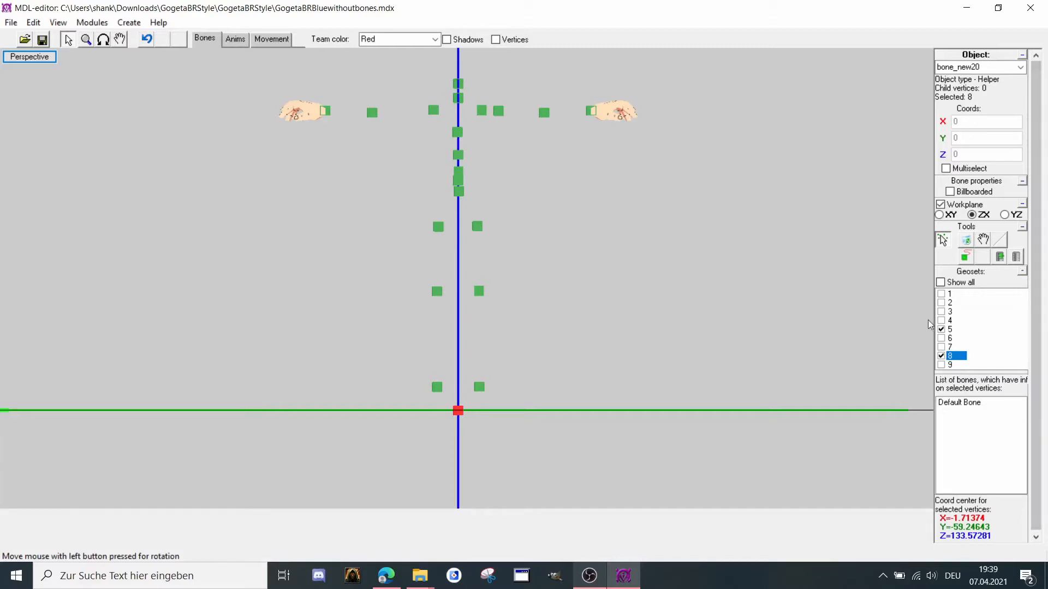
# Hide both hand geosets, 5 and 8, and display only geoset 2.
pyautogui.click(941, 330)
pyautogui.click(941, 356)
pyautogui.click(940, 294)
pyautogui.click(940, 303)
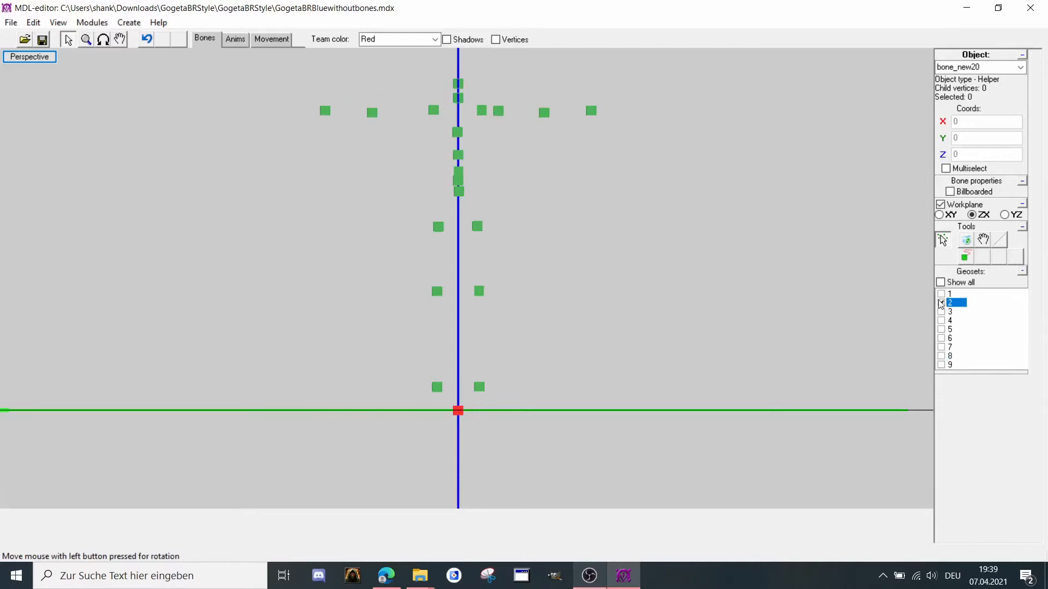
# From above, select the four vertices just behind the toe tip of the right foot and create a bone.
pyautogui.scroll(3, 603, 414)
pyautogui.moveTo(603, 419); pyautogui.dragTo(601, 315, button='middle')
pyautogui.click(103, 39)
pyautogui.moveTo(120, 104)
pyautogui.mouseDown()
pyautogui.moveTo(479, 330)
pyautogui.moveTo(475, 270)
pyautogui.moveTo(471, 337)
pyautogui.mouseUp()
pyautogui.click(65, 40)
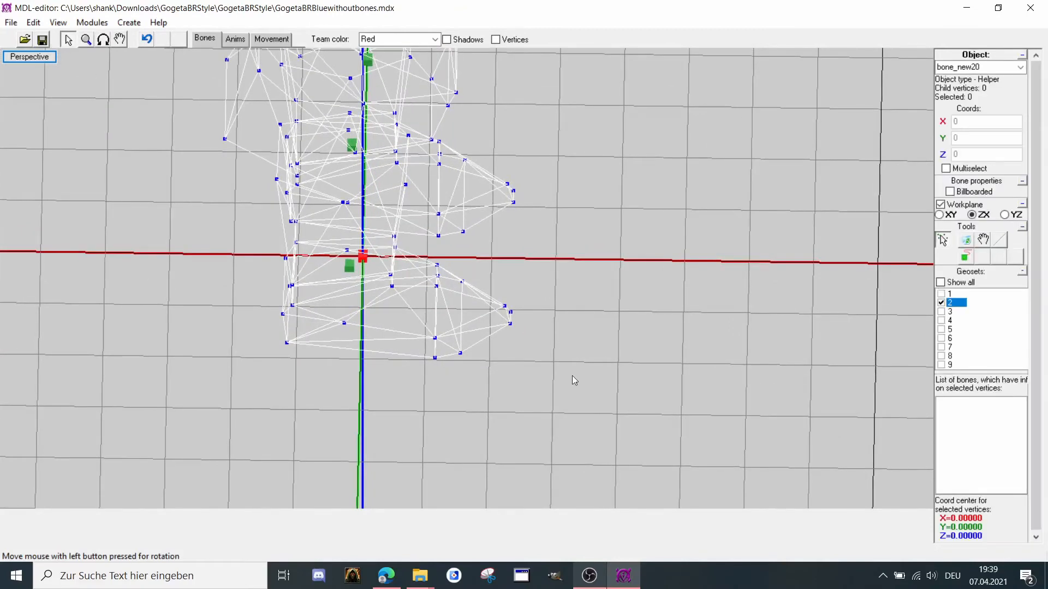
pyautogui.scroll(2, 572, 376)
pyautogui.moveTo(541, 286); pyautogui.dragTo(519, 227, button='middle')
pyautogui.moveTo(478, 395); pyautogui.dragTo(471, 291, button='middle')
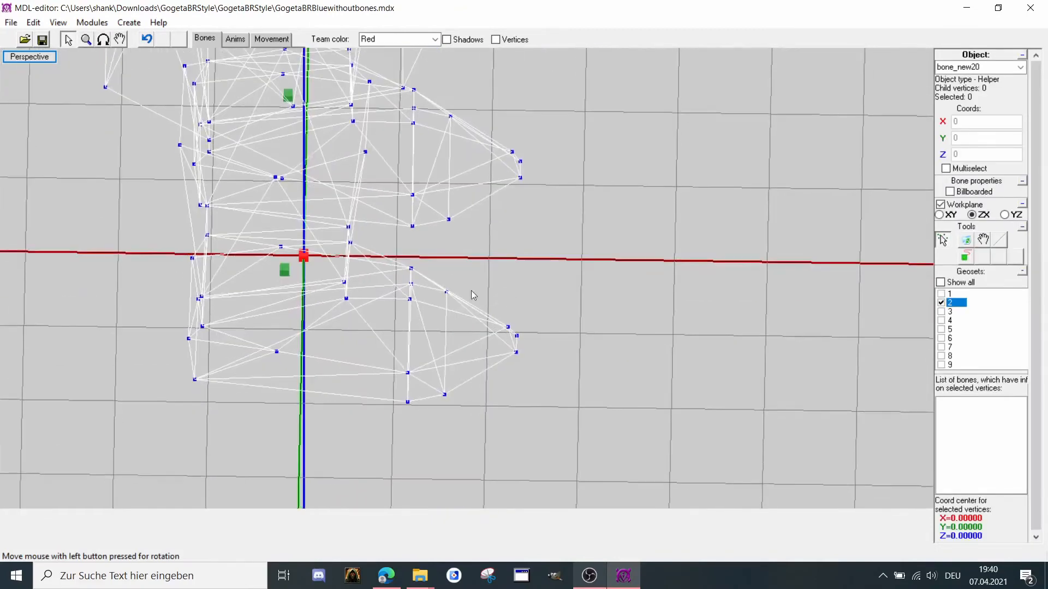
pyautogui.moveTo(435, 281); pyautogui.dragTo(460, 418)
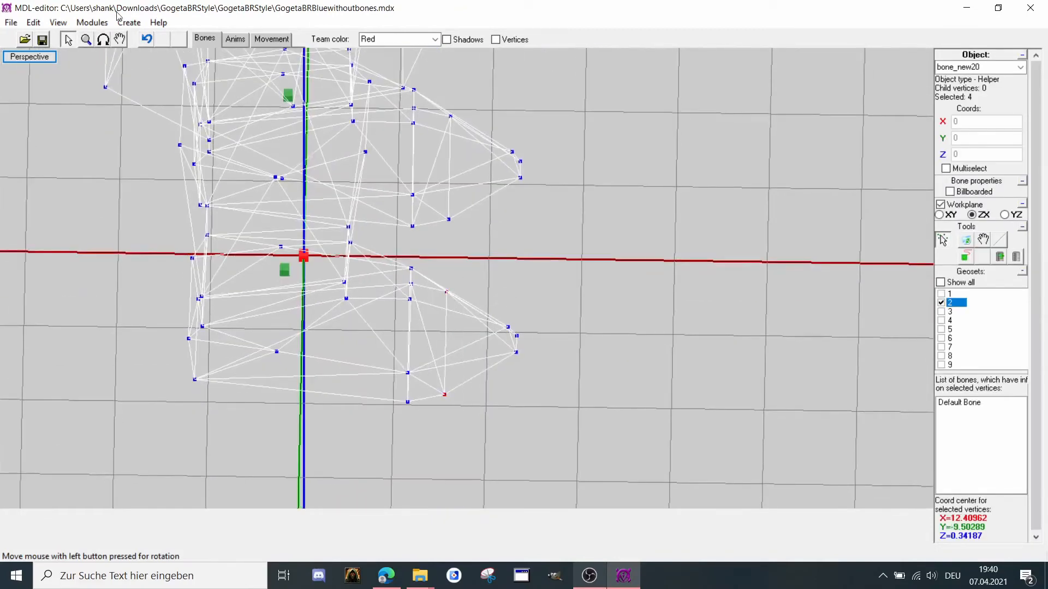
pyautogui.click(128, 23)
pyautogui.click(134, 31)
# Create a bone from the matching four vertices behind the toe tip of the left foot.
pyautogui.moveTo(489, 185); pyautogui.dragTo(482, 234, button='middle')
pyautogui.moveTo(435, 146); pyautogui.dragTo(474, 298)
pyautogui.click(129, 23)
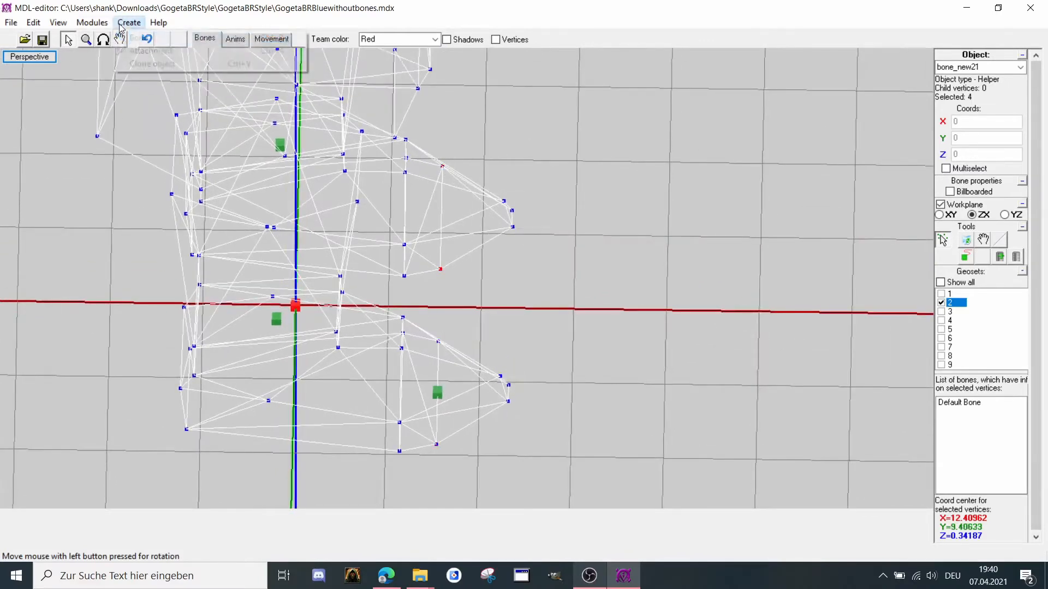
pyautogui.click(134, 39)
# Return to the front view and display all geosets together with the bones.
pyautogui.moveTo(363, 241); pyautogui.dragTo(507, 305, button='right')
pyautogui.click(539, 377)
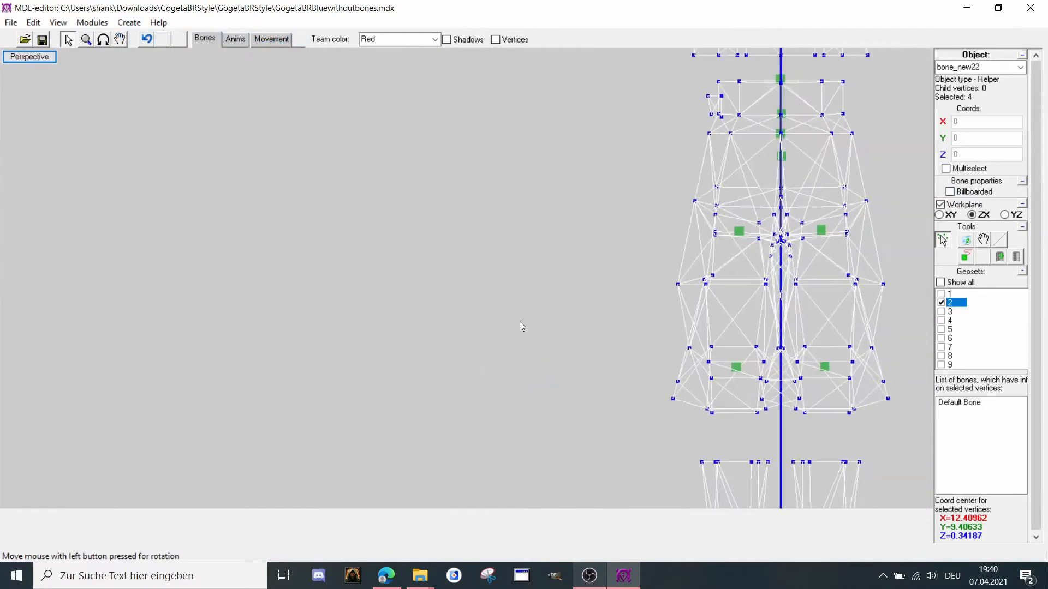
pyautogui.scroll(-3, 519, 322)
pyautogui.moveTo(520, 322); pyautogui.dragTo(319, 240, button='middle')
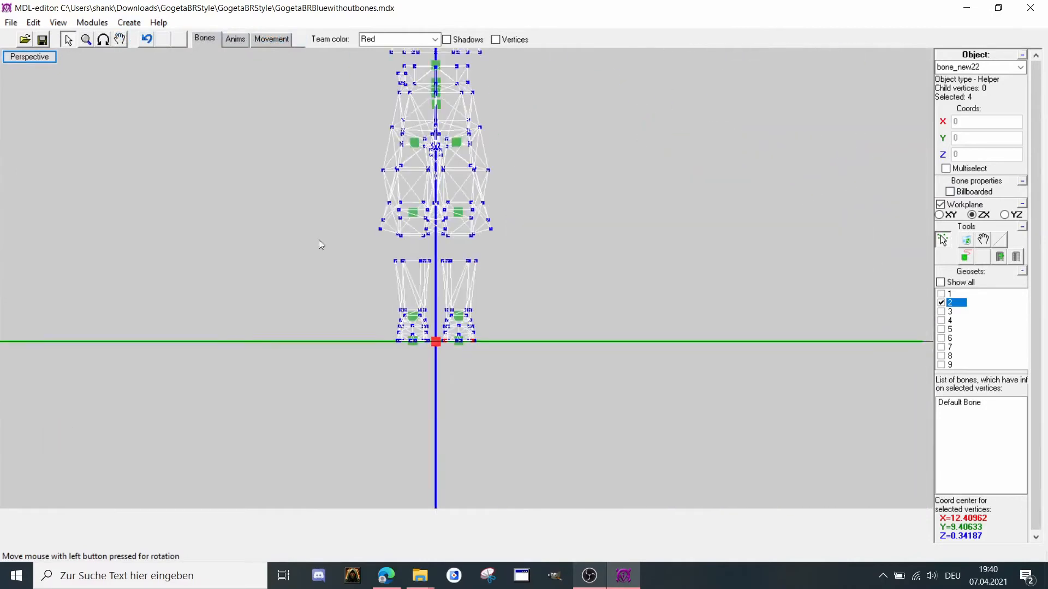
pyautogui.click(941, 282)
pyautogui.moveTo(535, 221); pyautogui.dragTo(515, 436, button='middle')
pyautogui.scroll(1, 653, 298)
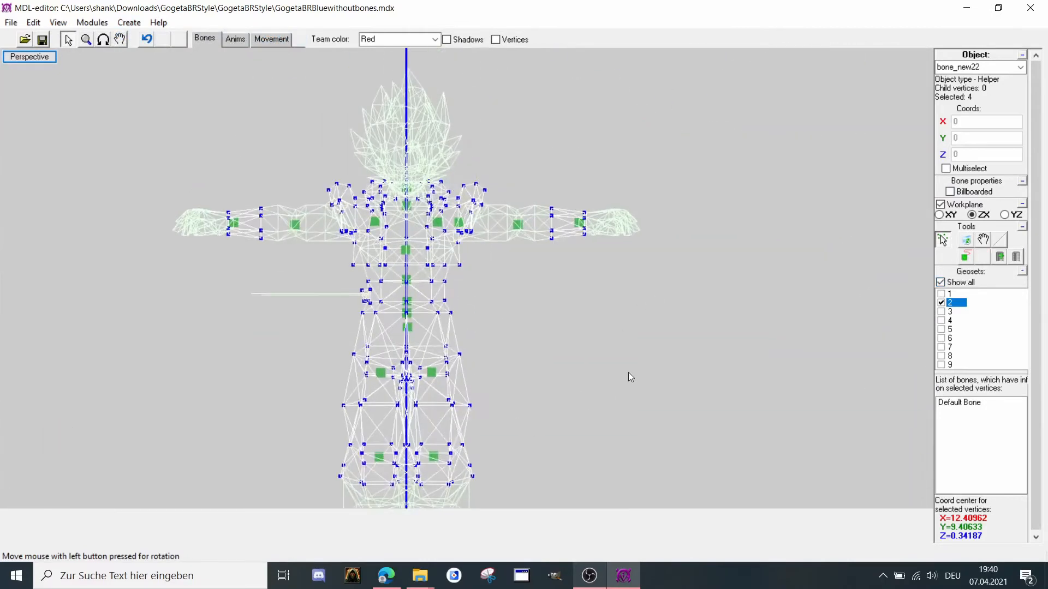
# Examine how the bones sit along the left arm, wrist and hand.
pyautogui.moveTo(589, 273); pyautogui.dragTo(571, 317, button='middle')
pyautogui.scroll(1, 571, 318)
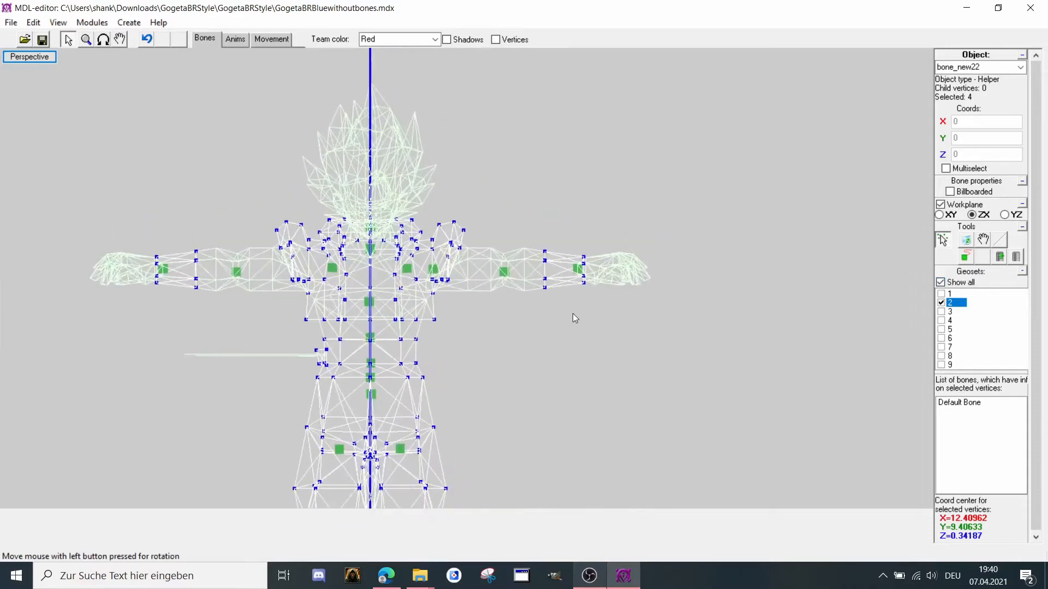
pyautogui.scroll(3, 573, 314)
pyautogui.moveTo(645, 264); pyautogui.dragTo(450, 264, button='middle')
pyautogui.scroll(1, 477, 258)
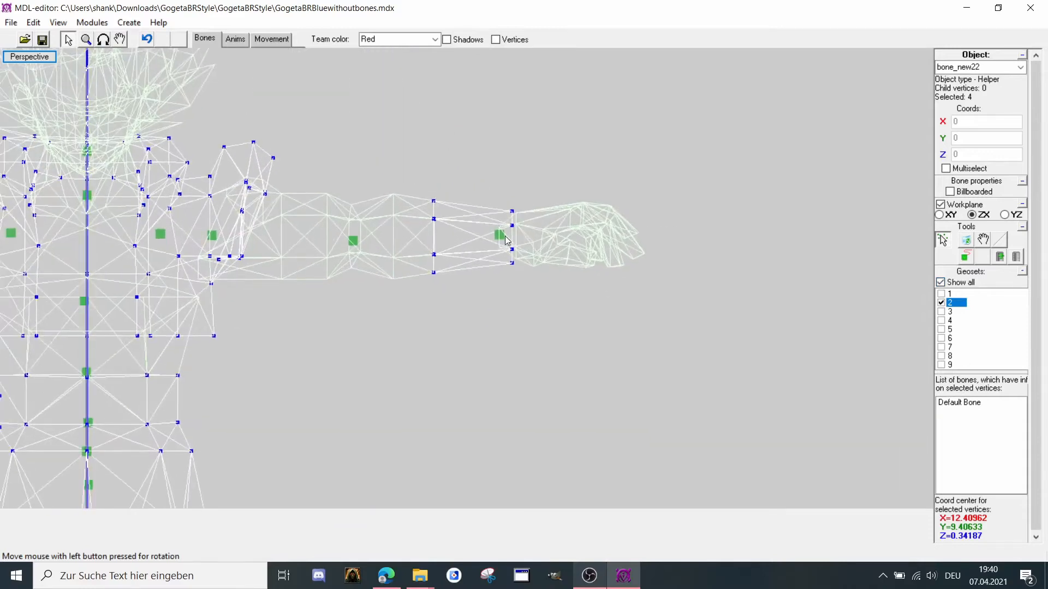
pyautogui.moveTo(539, 235); pyautogui.dragTo(603, 297, button='middle')
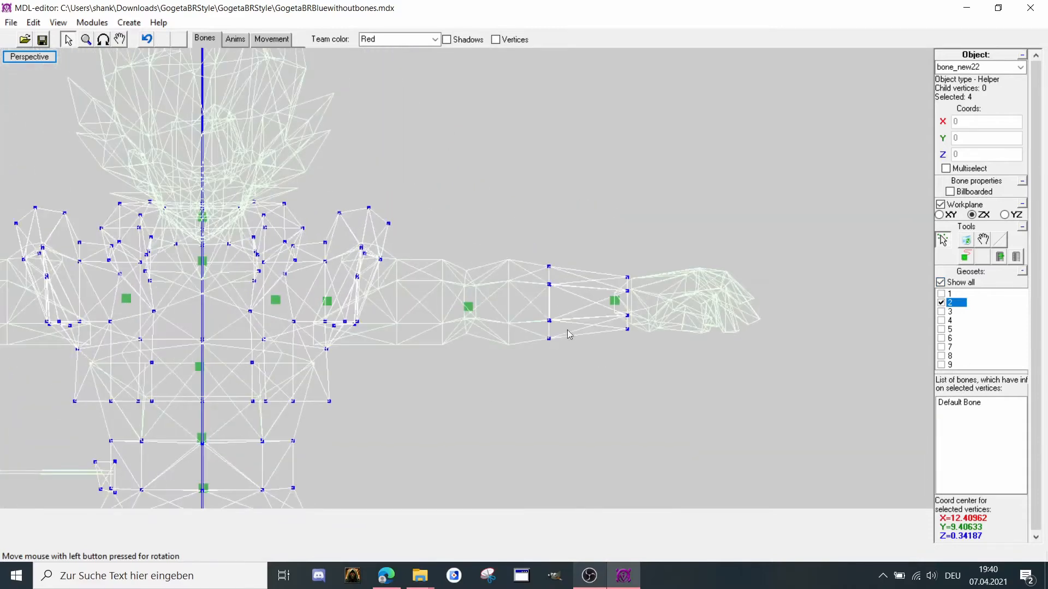
# Examine how the bones are placed across both arms, the torso, the legs and the feet.
pyautogui.scroll(-3, 459, 279)
pyautogui.moveTo(459, 279); pyautogui.dragTo(505, 262, button='middle')
pyautogui.scroll(-1, 237, 253)
pyautogui.moveTo(237, 254); pyautogui.dragTo(284, 213, button='middle')
pyautogui.scroll(1, 454, 264)
pyautogui.moveTo(454, 264); pyautogui.dragTo(447, 291, button='middle')
pyautogui.moveTo(744, 189); pyautogui.dragTo(642, 257, button='middle')
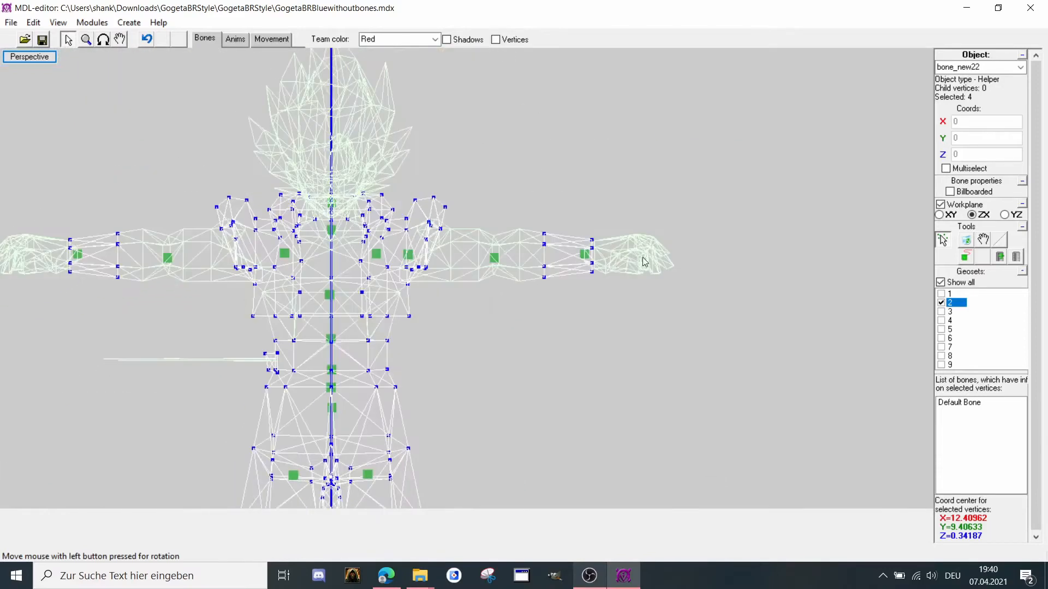
pyautogui.scroll(-3, 575, 246)
pyautogui.moveTo(526, 445); pyautogui.dragTo(534, 266, button='middle')
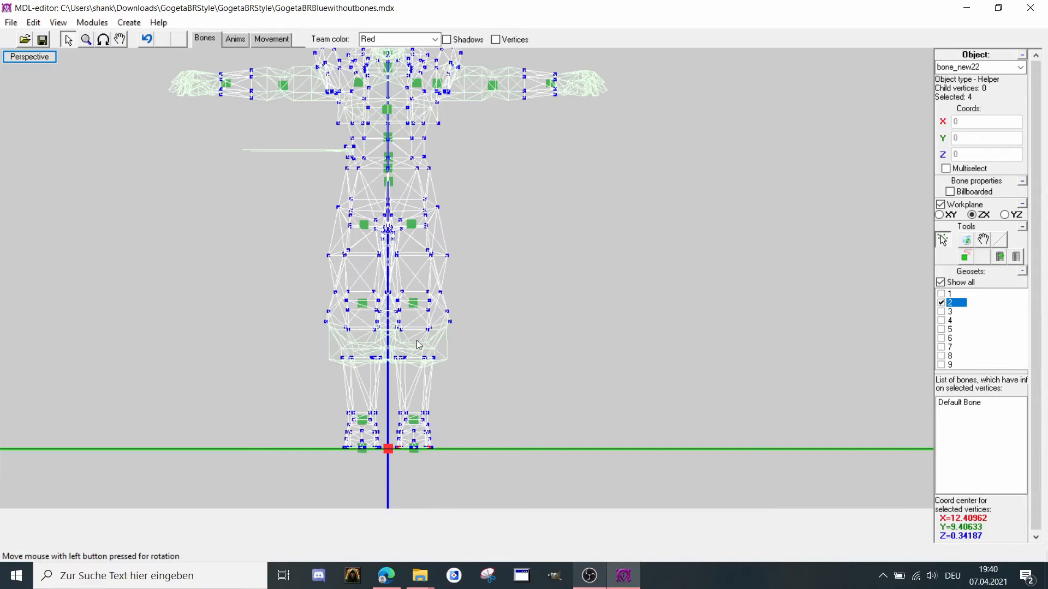
pyautogui.moveTo(515, 54); pyautogui.dragTo(484, 322, button='middle')
pyautogui.moveTo(382, 386); pyautogui.dragTo(360, 210, button='middle')
pyautogui.scroll(2, 441, 251)
pyautogui.moveTo(441, 251); pyautogui.dragTo(450, 300, button='middle')
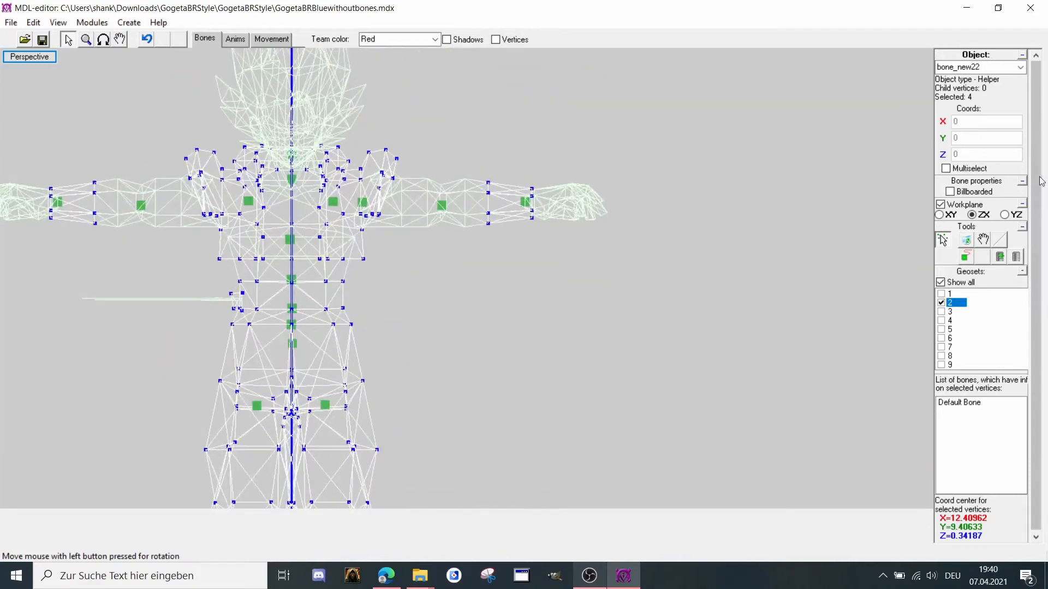
# Attach the left wrist bone to the left elbow bone as its parent.
pyautogui.moveTo(441, 193); pyautogui.dragTo(456, 221, button='middle')
pyautogui.scroll(1, 496, 221)
pyautogui.scroll(1, 497, 225)
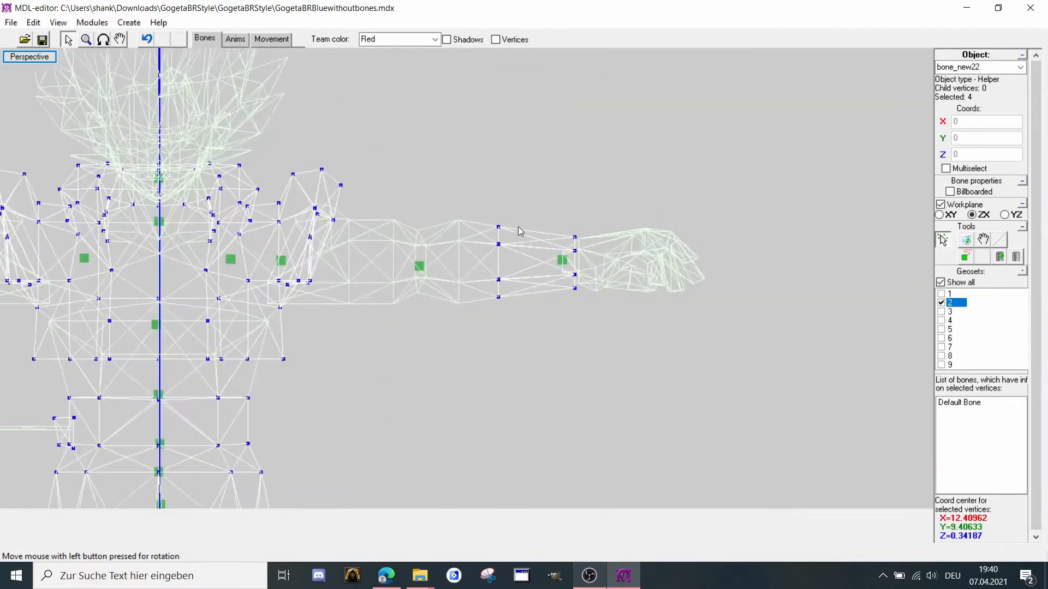
pyautogui.click(564, 261)
pyautogui.scroll(1, 571, 250)
pyautogui.click(962, 254)
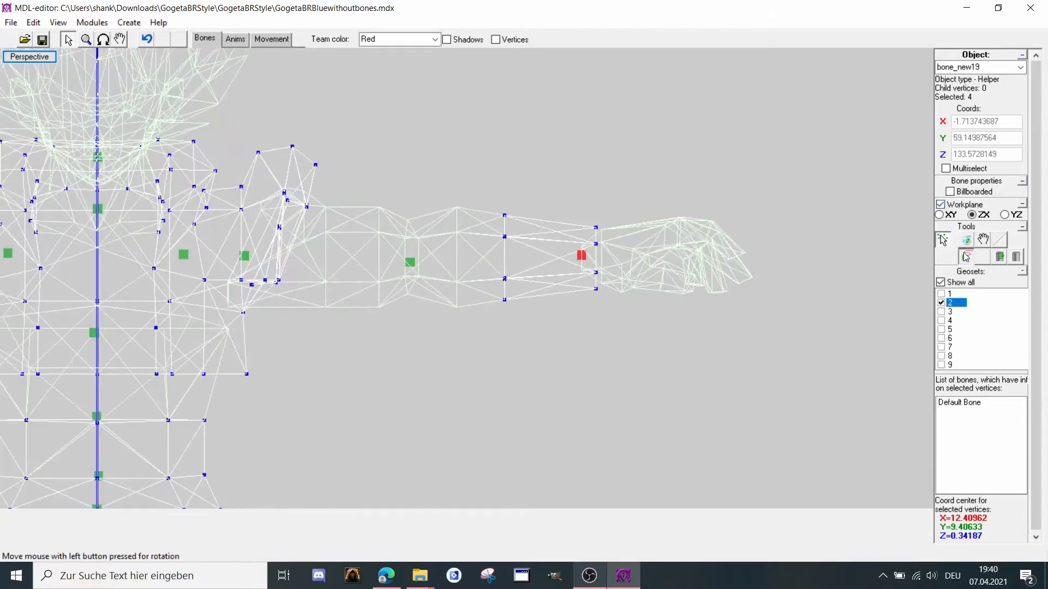
pyautogui.click(414, 265)
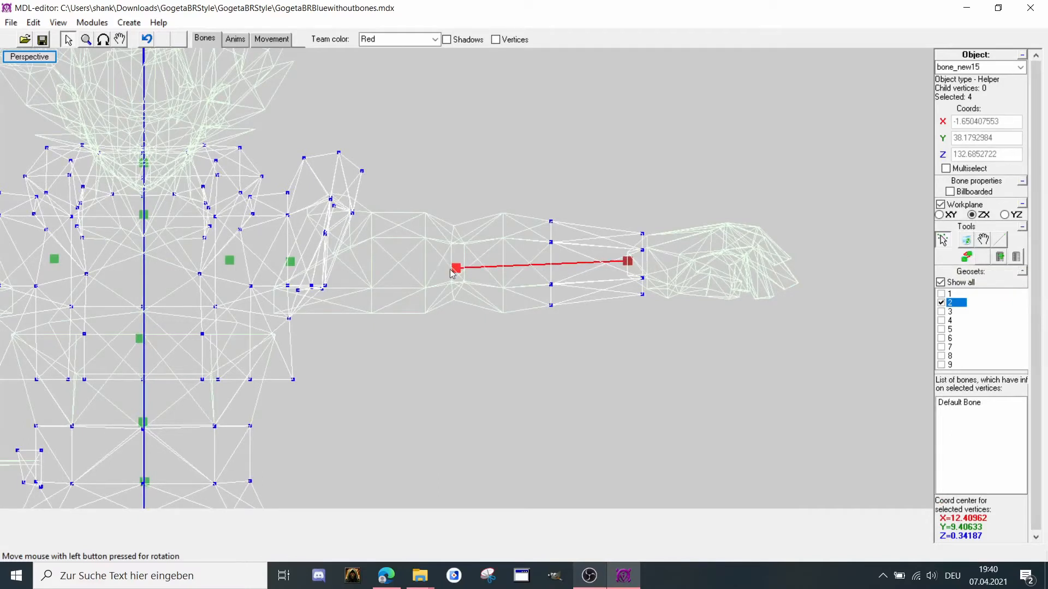
pyautogui.click(974, 255)
pyautogui.moveTo(621, 276); pyautogui.dragTo(694, 258)
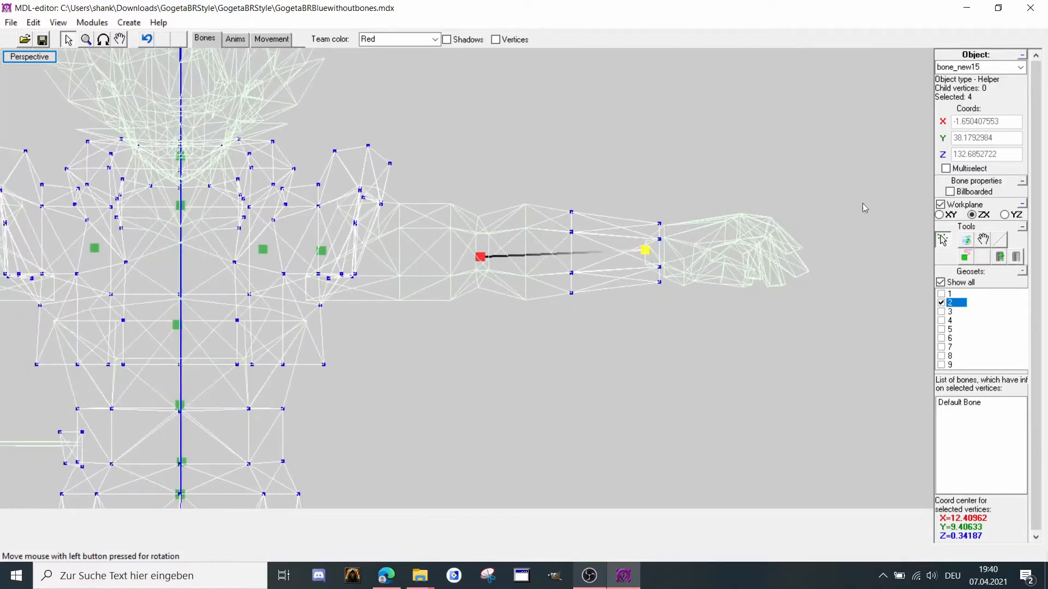
# Attach the left elbow bone to the left shoulder bone, and the shoulder bone to the left collarbone bone.
pyautogui.click(965, 258)
pyautogui.scroll(1, 459, 254)
pyautogui.moveTo(445, 253); pyautogui.dragTo(714, 284, button='middle')
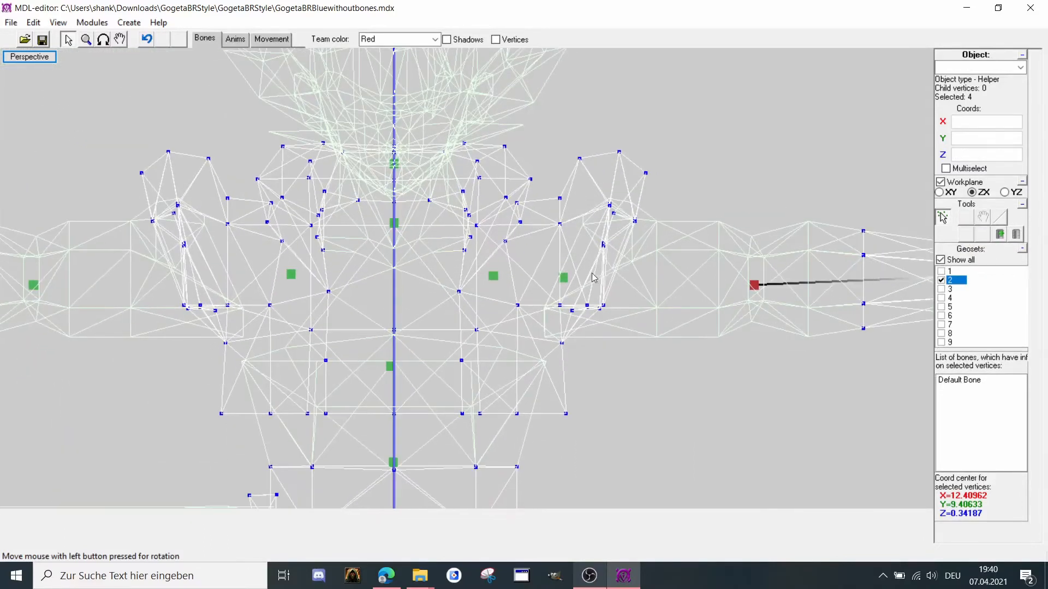
pyautogui.click(565, 279)
pyautogui.click(966, 257)
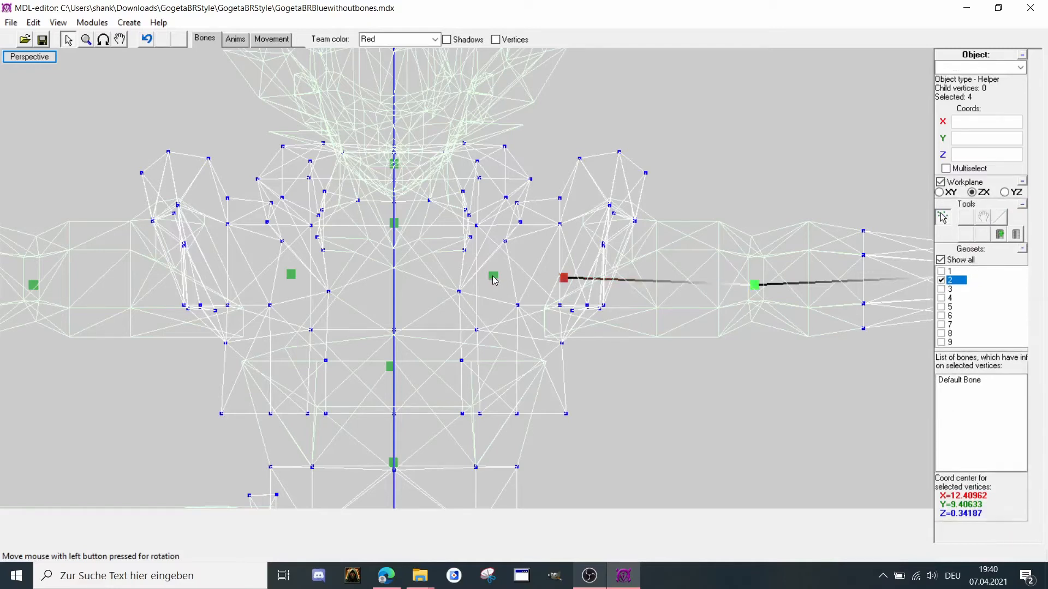
pyautogui.click(493, 277)
pyautogui.click(966, 256)
# Attach the right wrist bone to the right elbow bone as its parent.
pyautogui.scroll(-2, 473, 281)
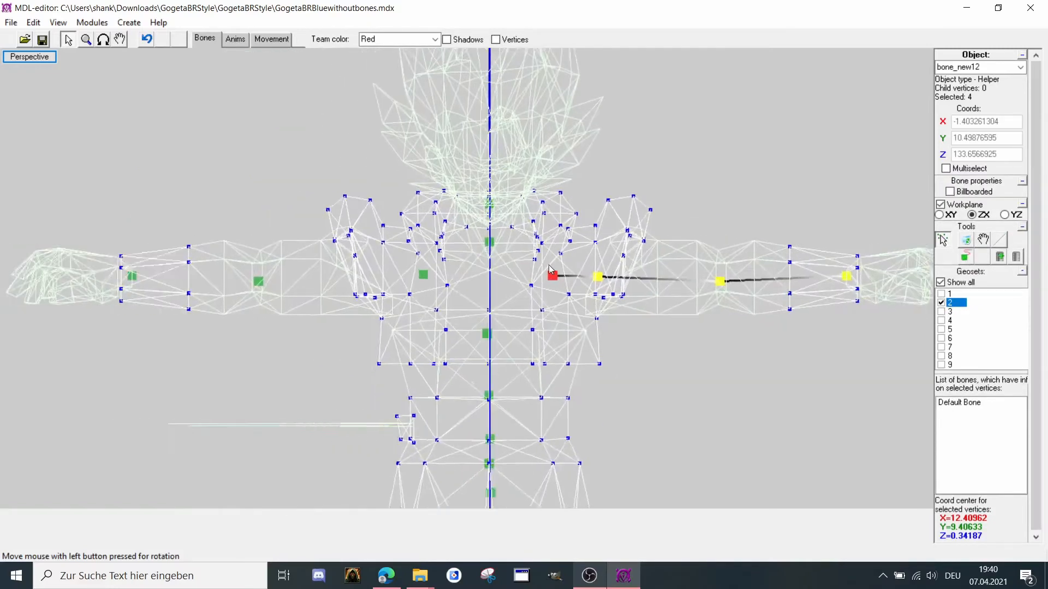
pyautogui.moveTo(95, 214); pyautogui.dragTo(406, 176, button='middle')
pyautogui.scroll(1, 406, 176)
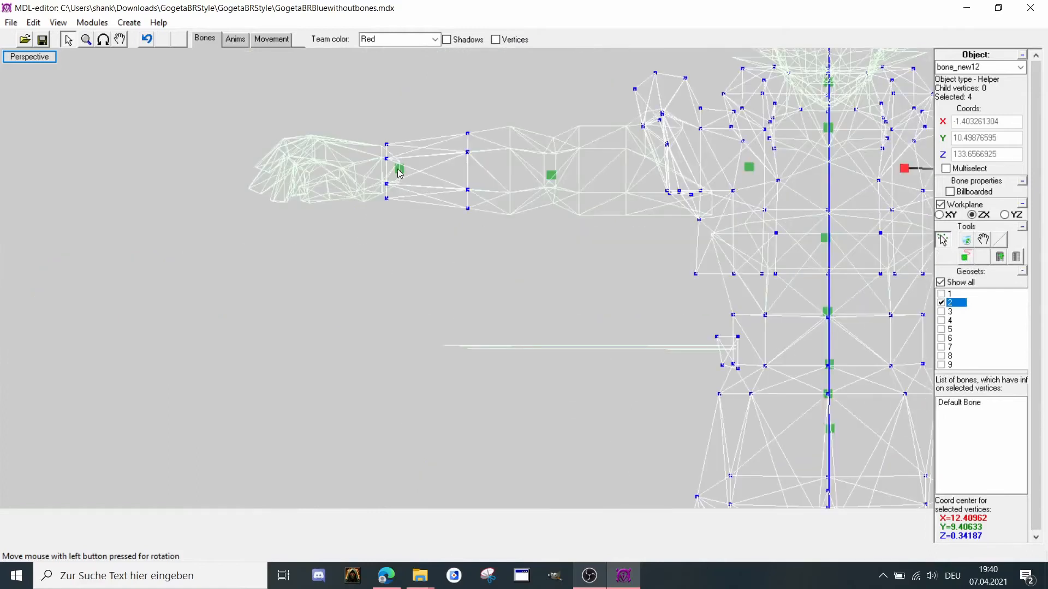
pyautogui.click(399, 170)
pyautogui.click(965, 257)
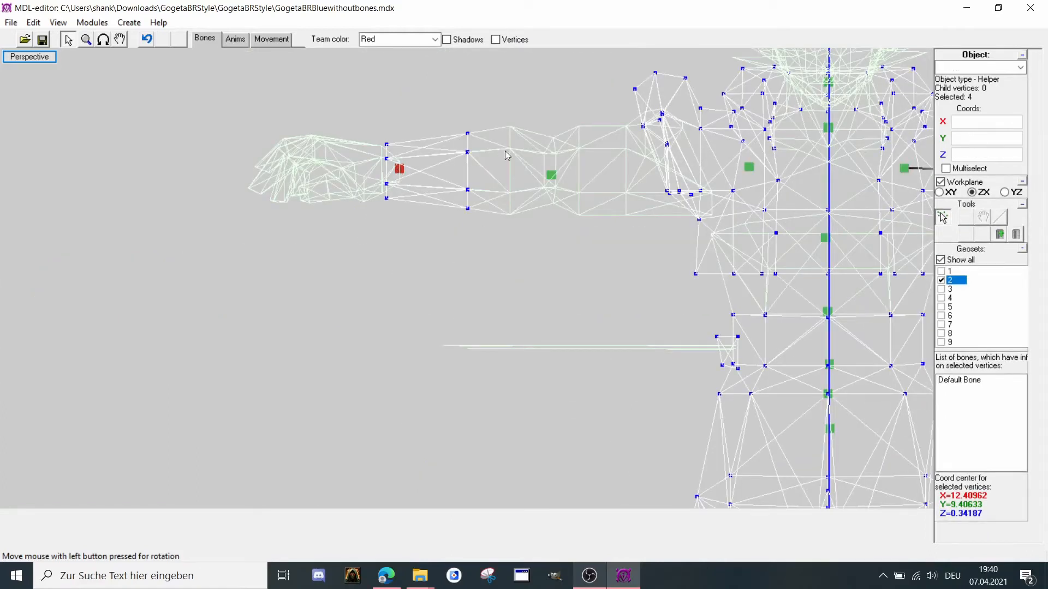
pyautogui.click(551, 175)
pyautogui.click(966, 257)
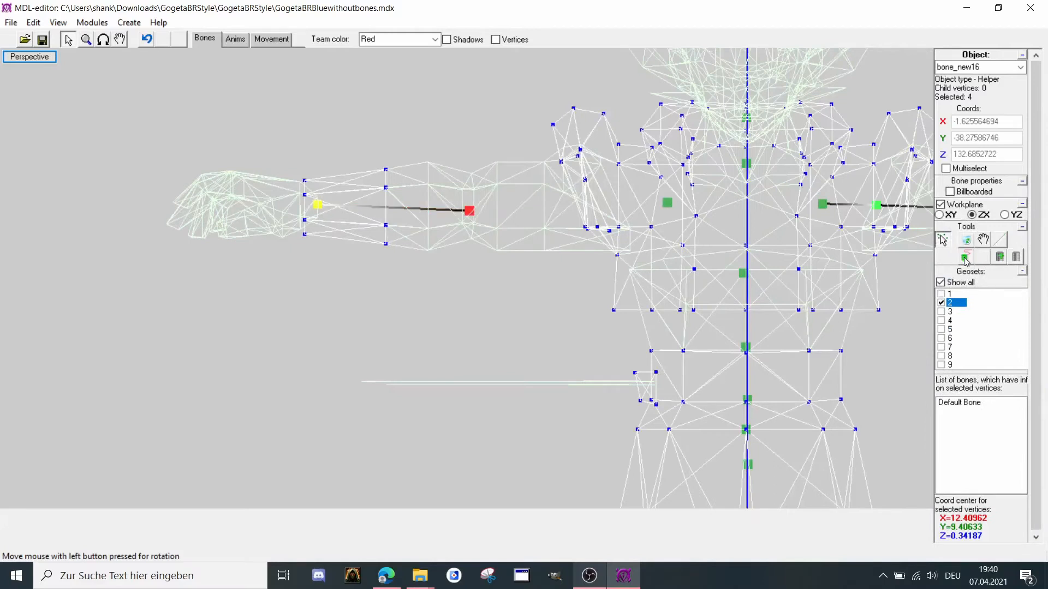
# Attach the right elbow bone directly to the right collarbone bone.
pyautogui.click(668, 204)
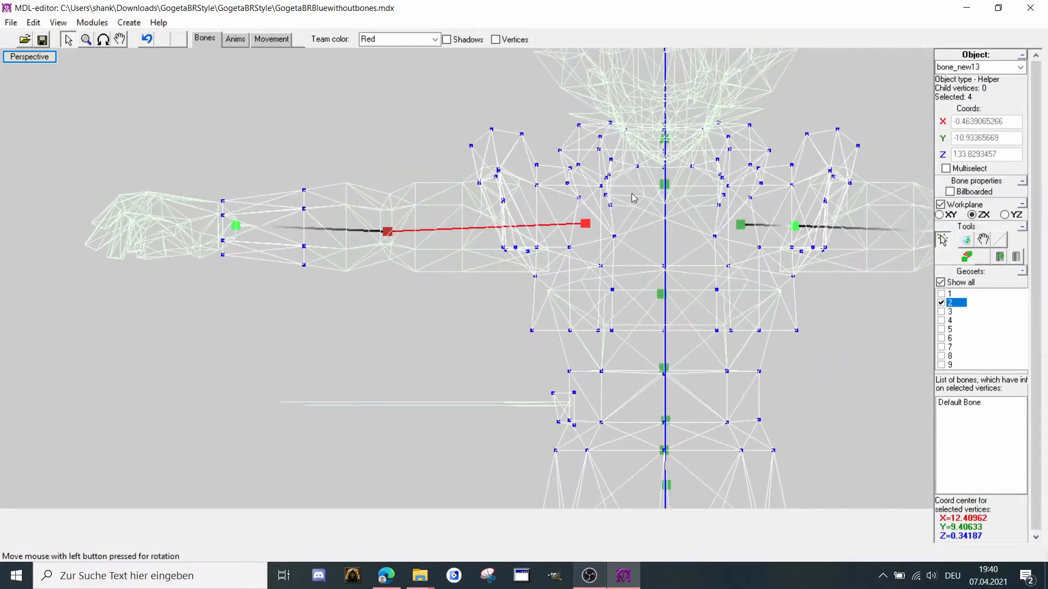
pyautogui.scroll(-1, 572, 211)
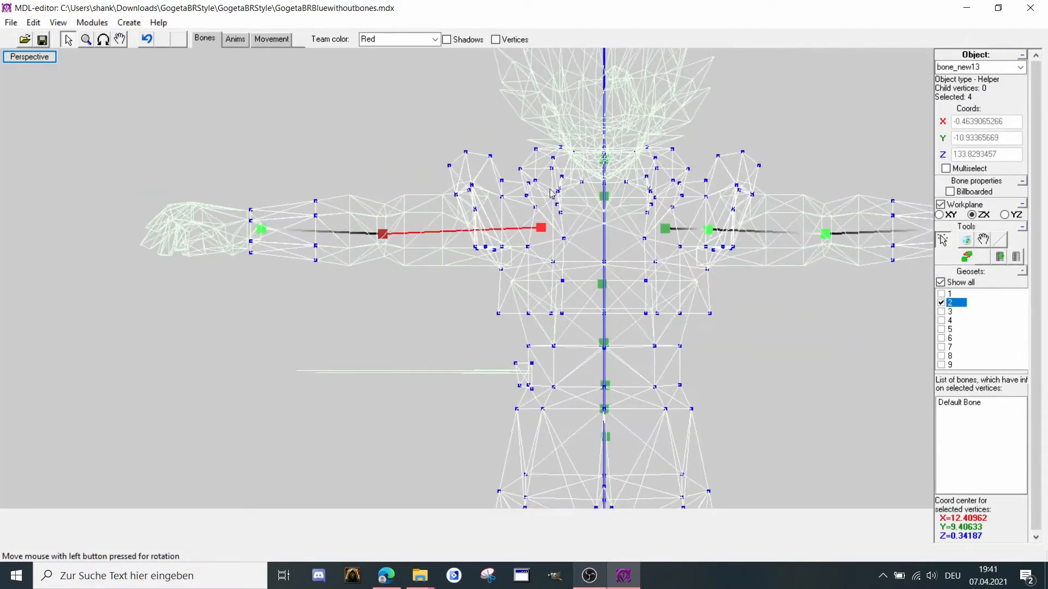
pyautogui.click(965, 258)
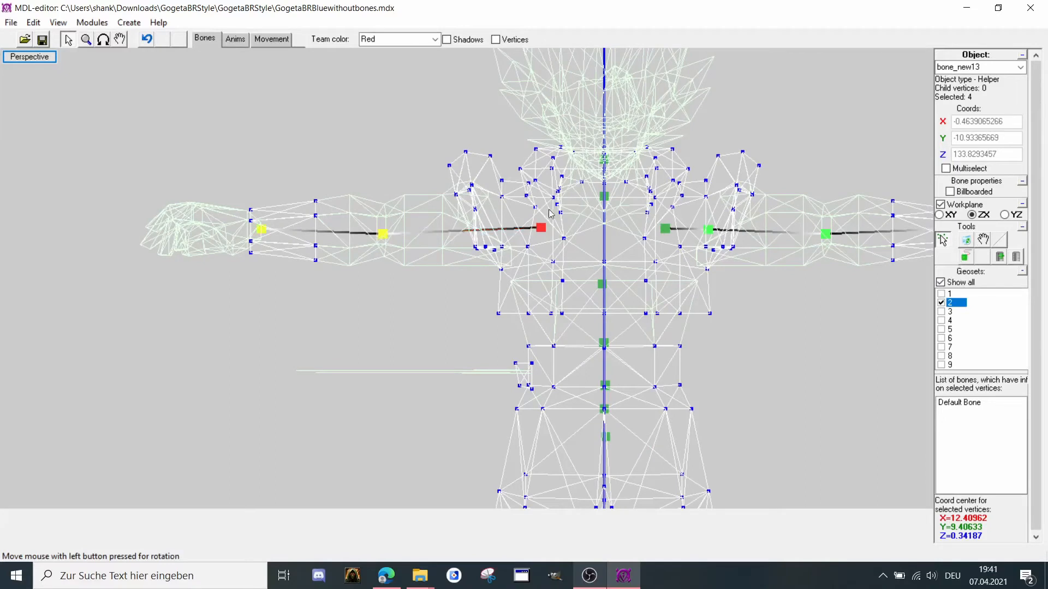
pyautogui.scroll(1, 493, 258)
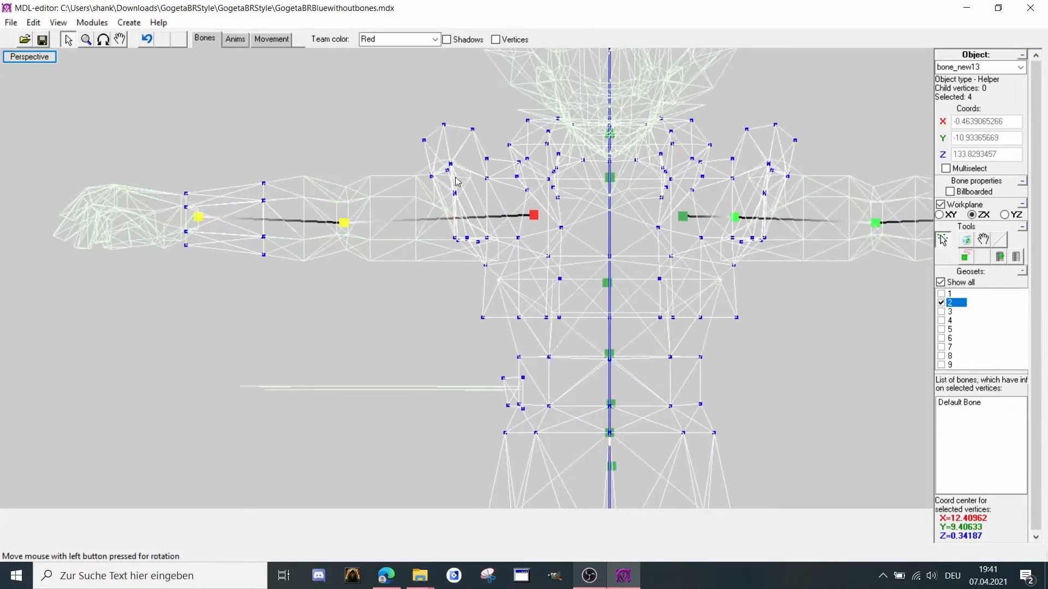
# Select the vertices around the right armpit and create a bone from them for the missing right shoulder joint.
pyautogui.click(232, 39)
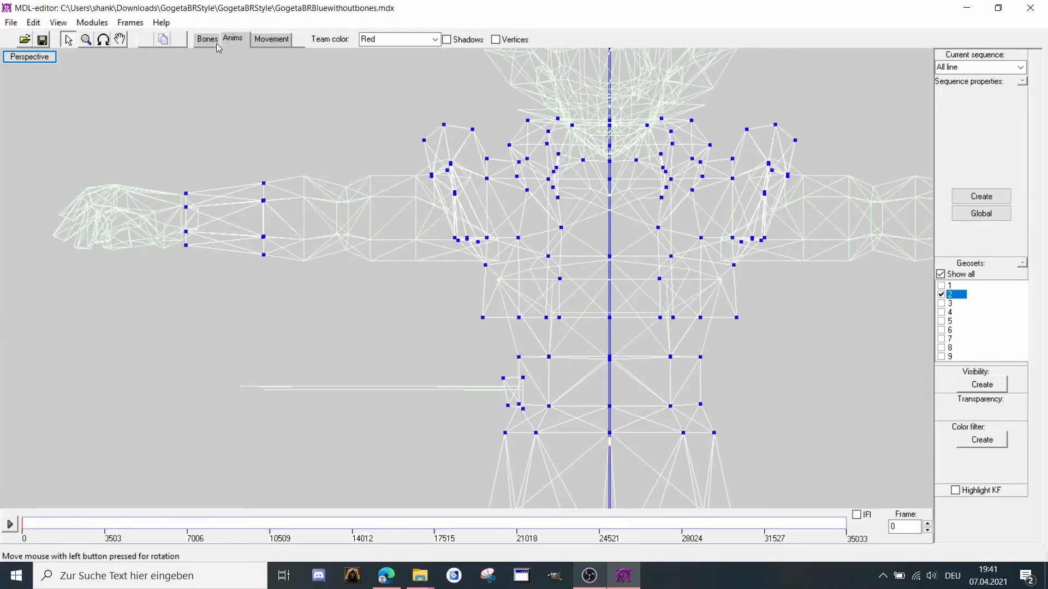
pyautogui.click(213, 41)
pyautogui.moveTo(466, 172); pyautogui.dragTo(488, 260)
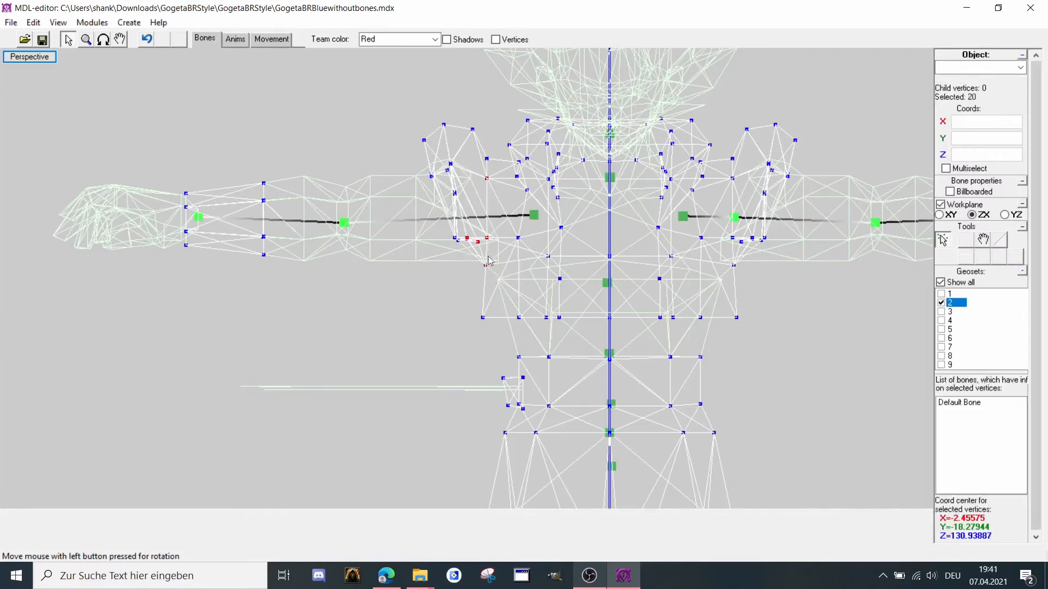
pyautogui.click(129, 22)
pyautogui.click(136, 38)
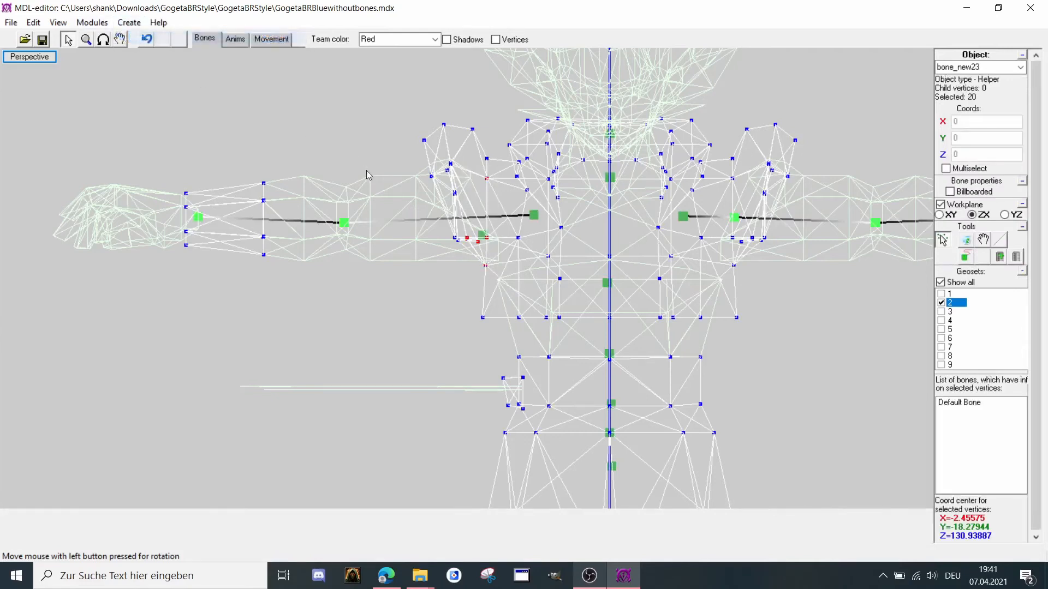
# Move the new right shoulder bone up in the YZ plane onto the arm's bone line, at about Y -17.7, Z 134.
pyautogui.click(982, 239)
pyautogui.click(1005, 215)
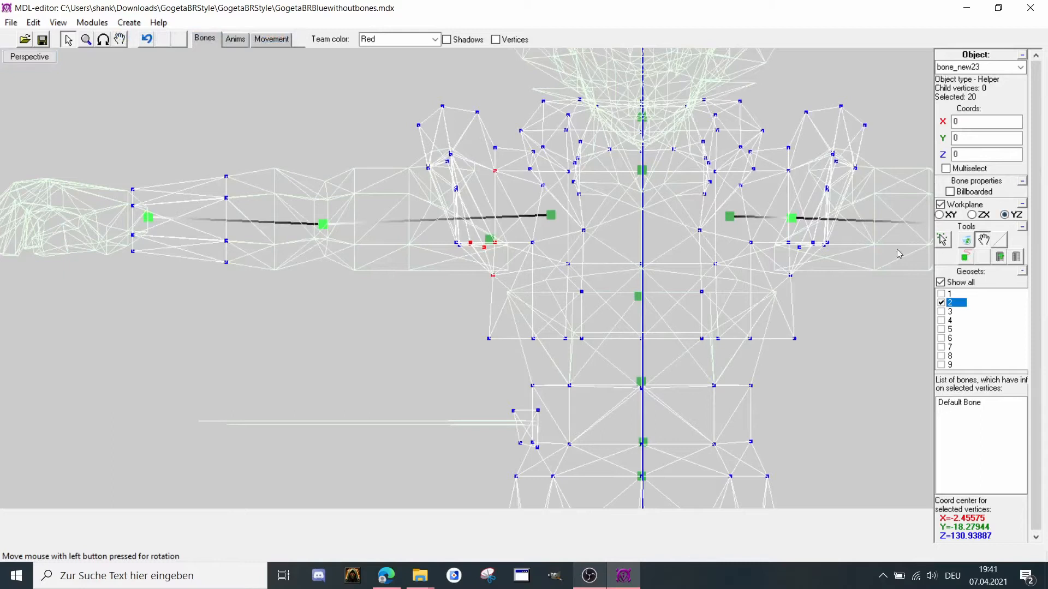
pyautogui.moveTo(896, 249); pyautogui.dragTo(901, 238)
pyautogui.click(942, 240)
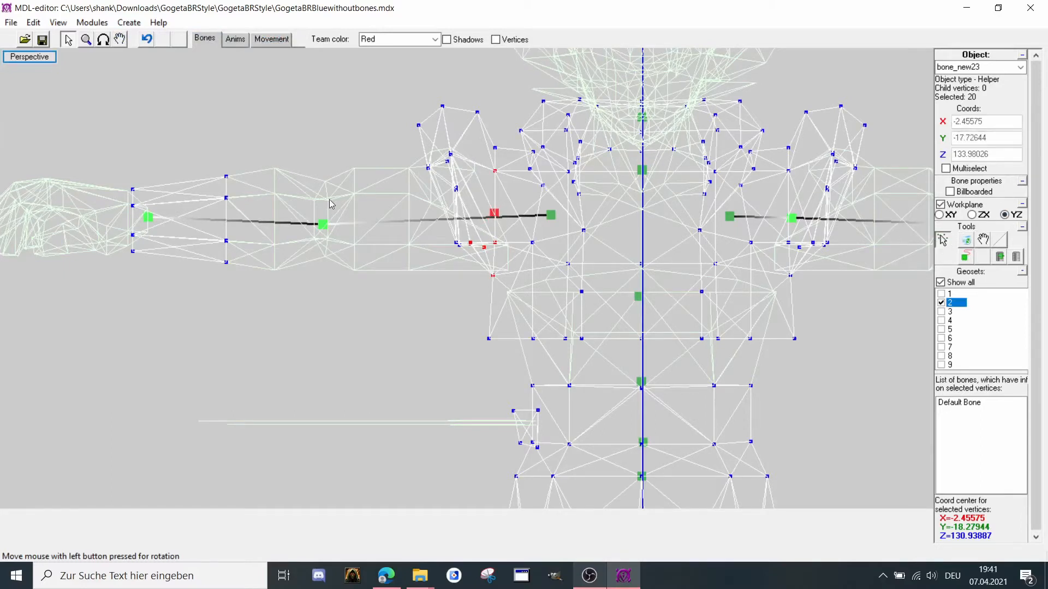
# Reattach the right elbow bone to the new right shoulder bone.
pyautogui.click(328, 224)
pyautogui.scroll(1, 324, 226)
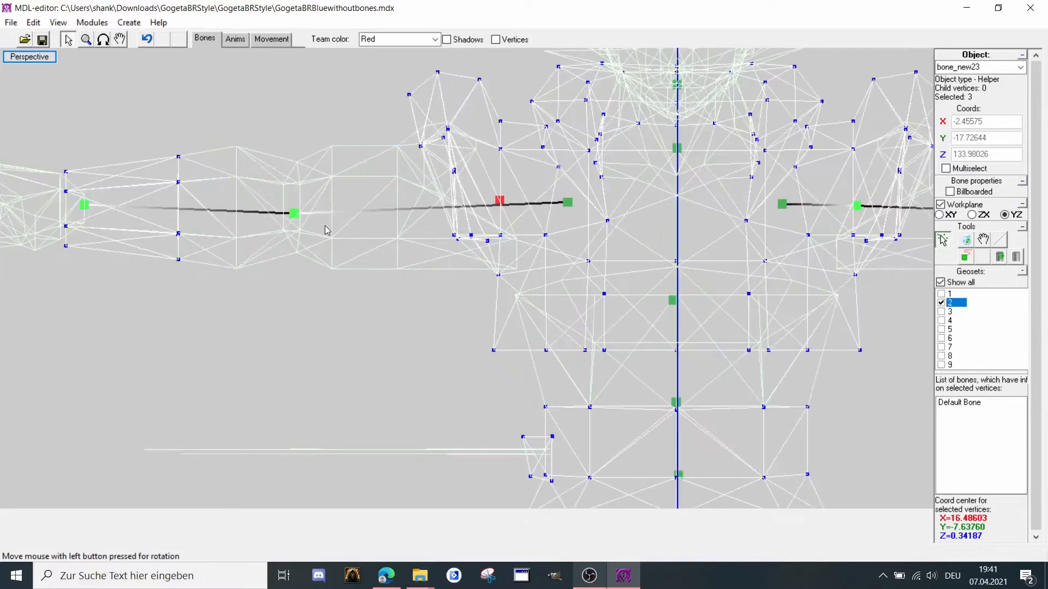
pyautogui.click(294, 215)
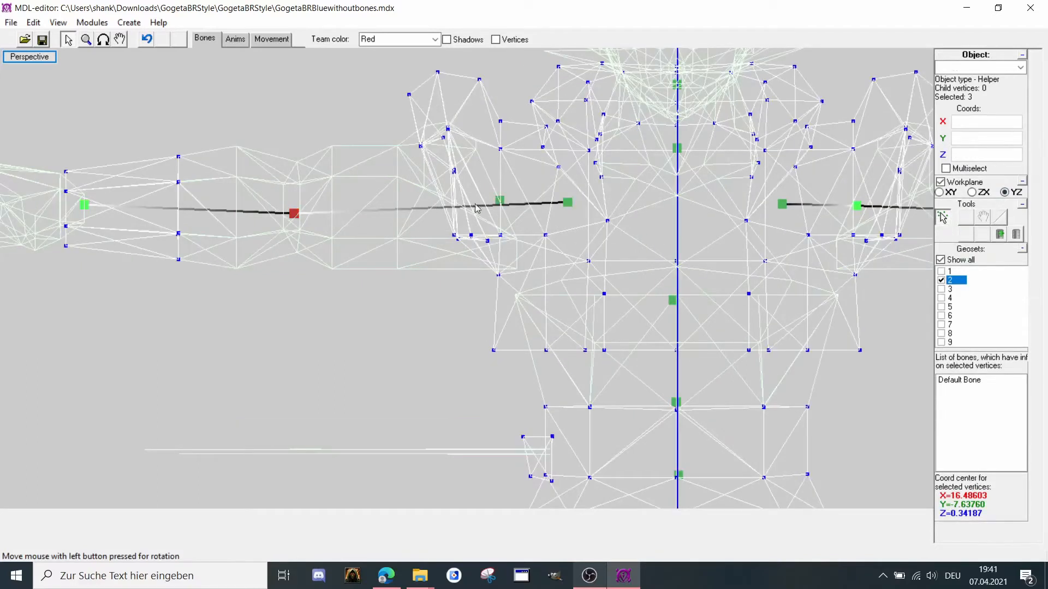
pyautogui.click(501, 200)
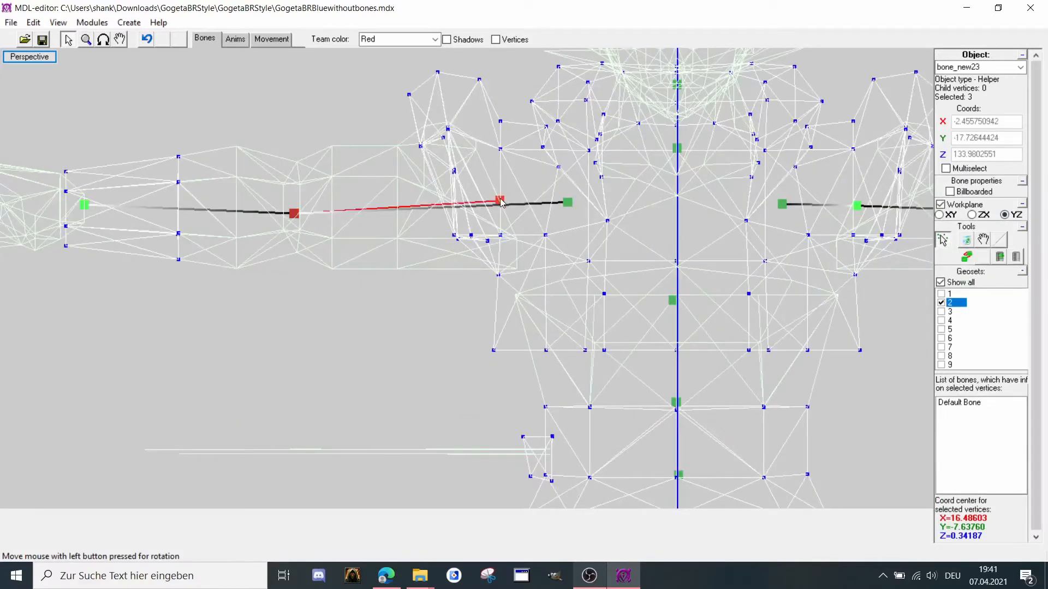
pyautogui.click(965, 260)
# Attach the right shoulder bone to the right collarbone bone as its parent.
pyautogui.click(966, 261)
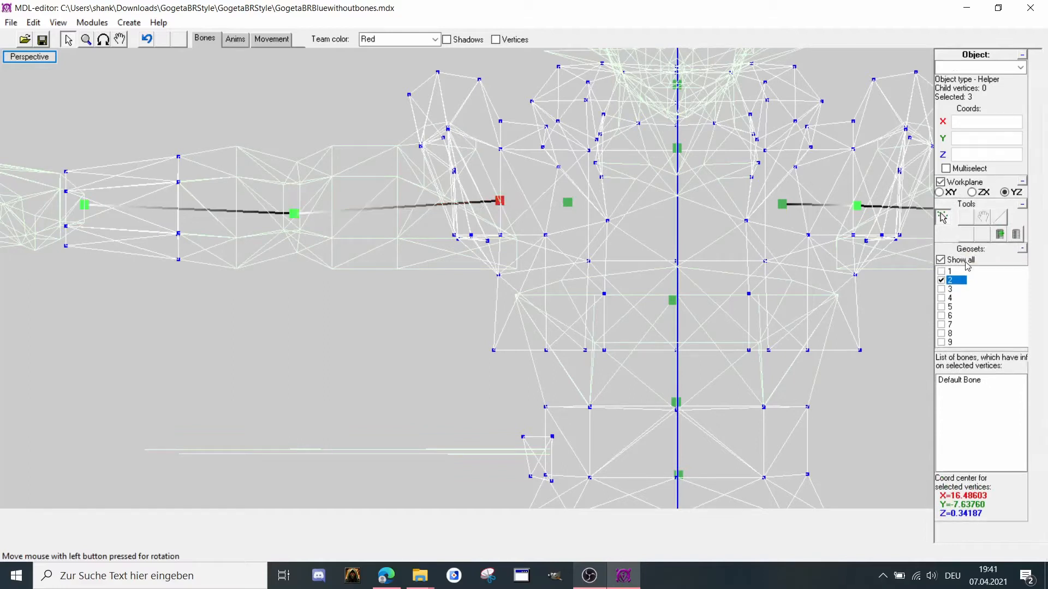
pyautogui.click(569, 203)
pyautogui.click(966, 257)
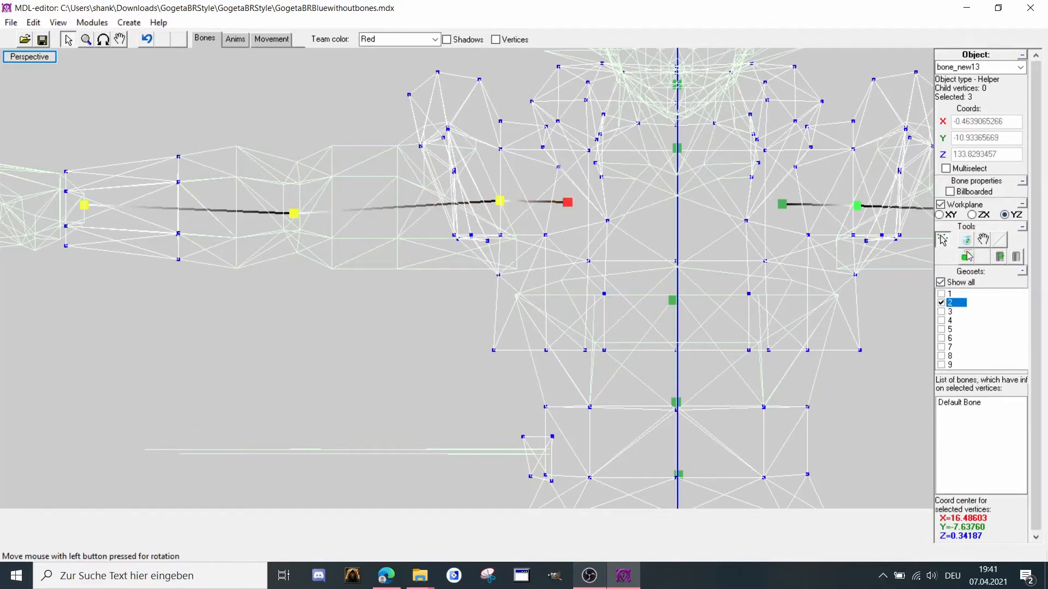
# Attach the right collarbone bone to the central chest bone as its parent.
pyautogui.click(965, 256)
pyautogui.scroll(-4, 724, 221)
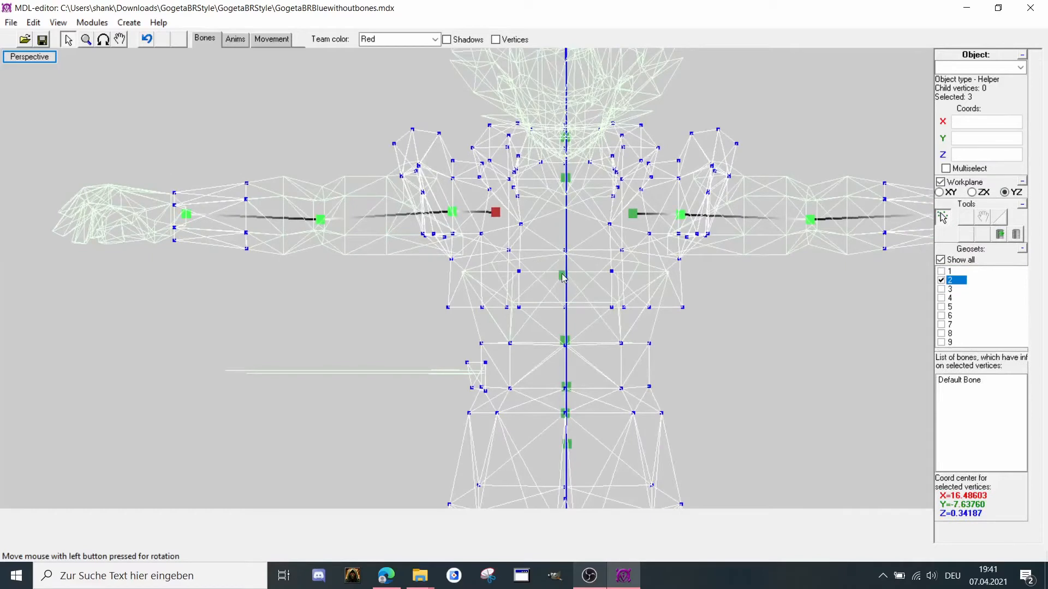
pyautogui.click(563, 275)
pyautogui.click(965, 256)
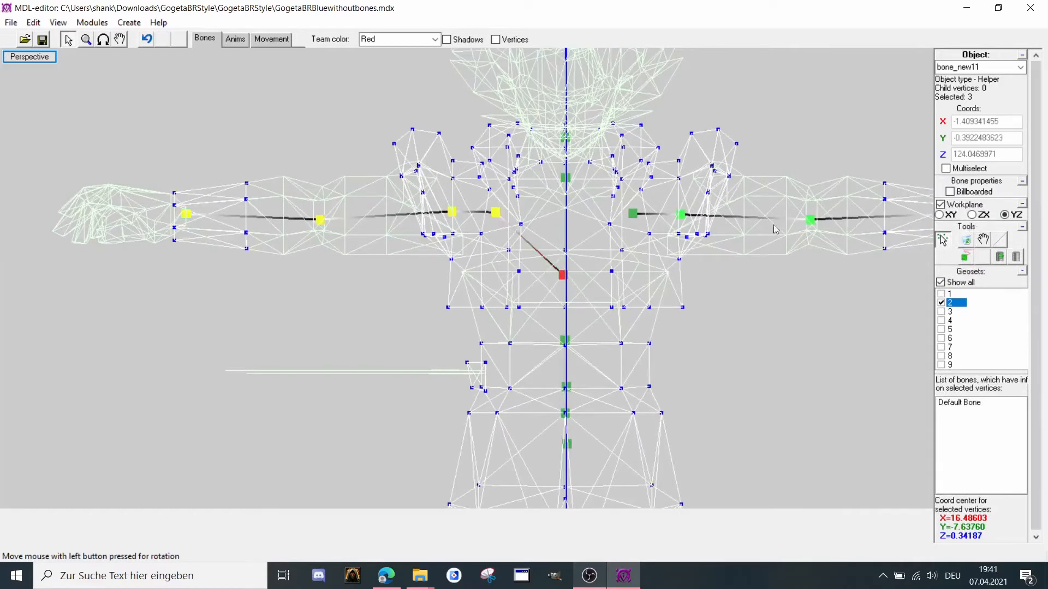
# Attach the left collarbone bone to the central chest bone as its parent.
pyautogui.click(633, 214)
pyautogui.click(965, 257)
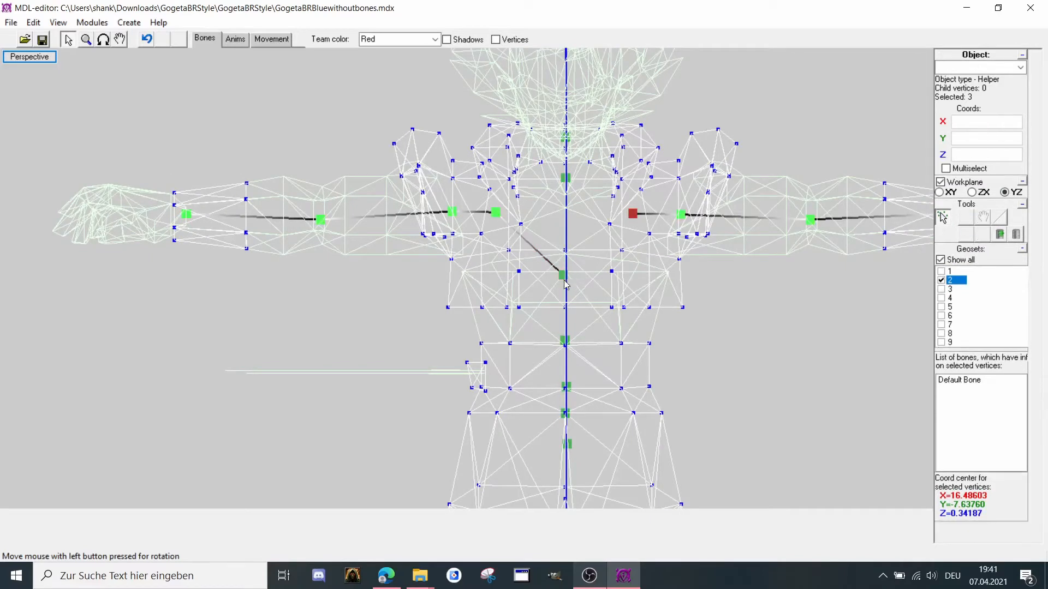
pyautogui.click(562, 275)
pyautogui.click(961, 258)
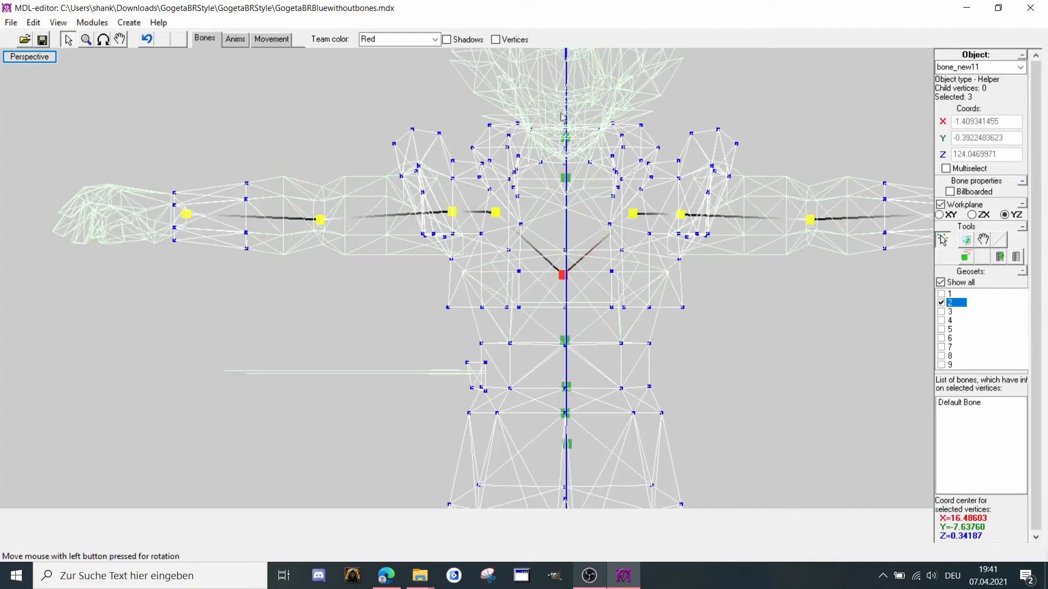
# Attach the head bone to the neck bone below it.
pyautogui.click(563, 137)
pyautogui.click(962, 253)
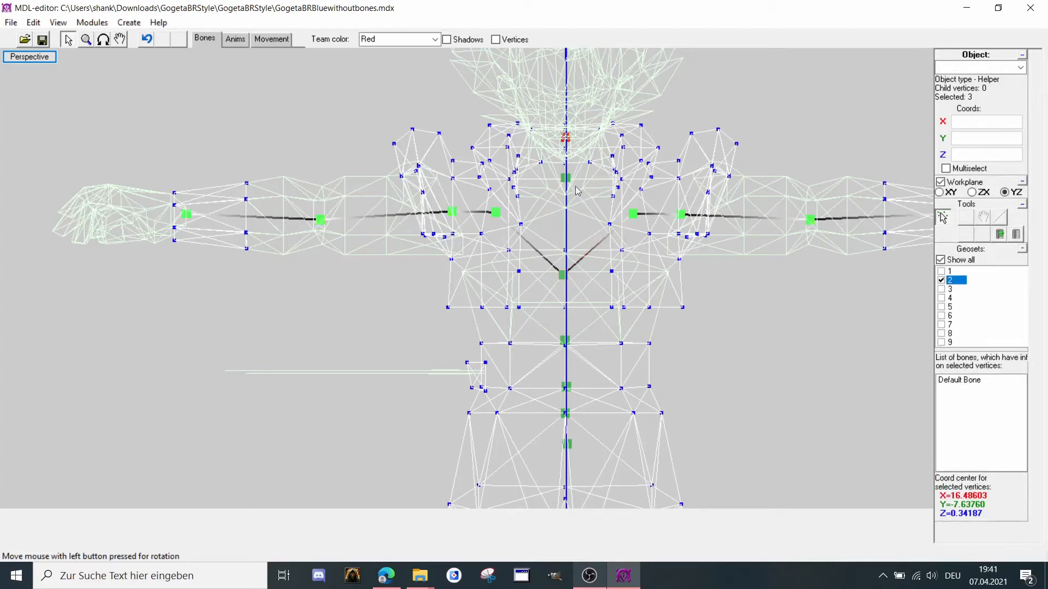
pyautogui.click(565, 178)
pyautogui.scroll(1, 578, 175)
pyautogui.moveTo(601, 171); pyautogui.dragTo(407, 134, button='middle')
pyautogui.scroll(5, 589, 175)
pyautogui.moveTo(872, 293); pyautogui.dragTo(228, 330, button='middle')
pyautogui.scroll(3, 610, 263)
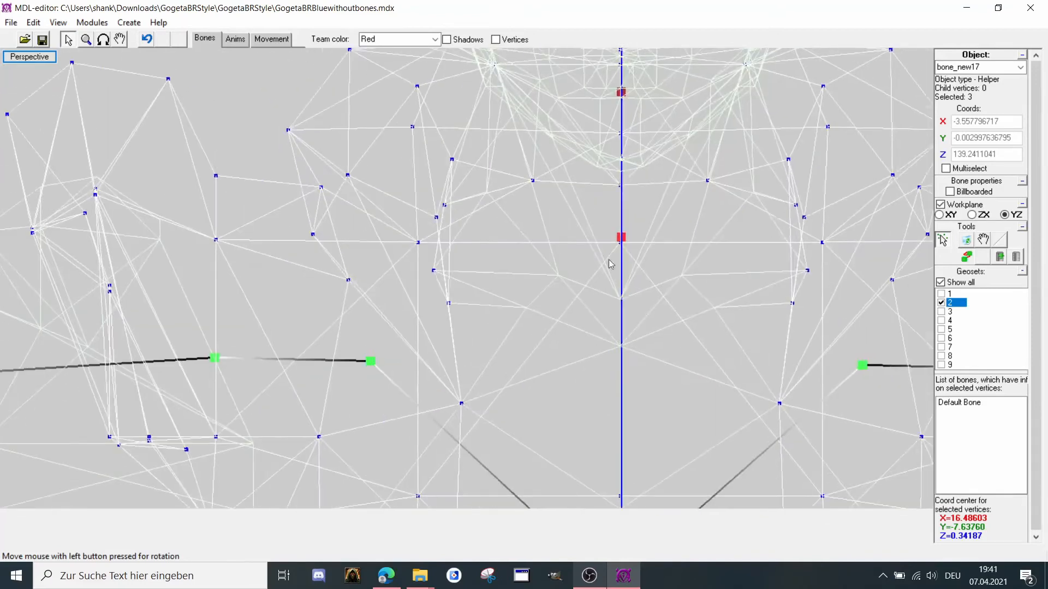
pyautogui.scroll(-2, 642, 245)
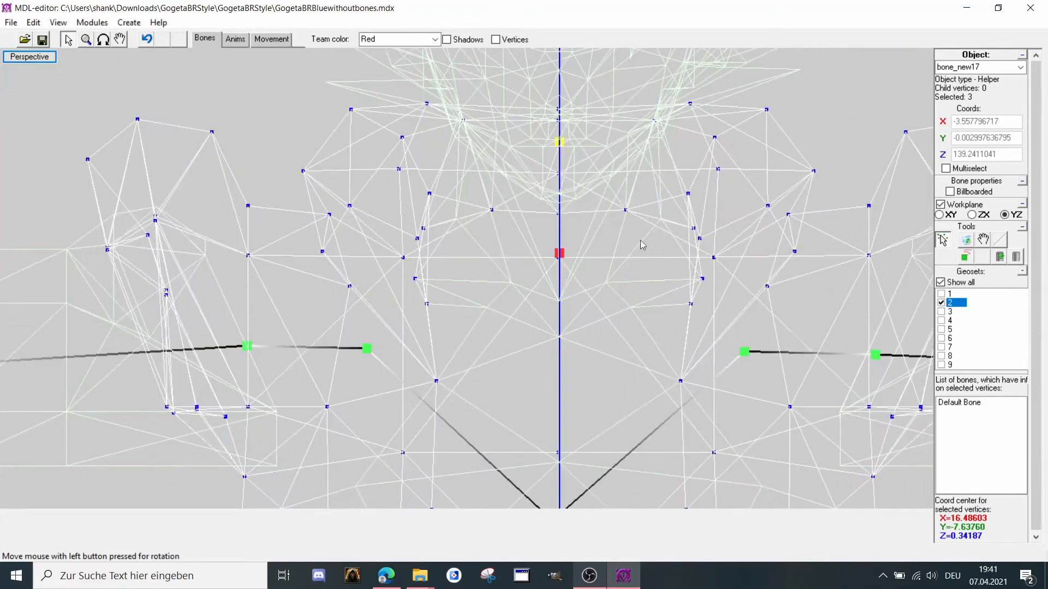
# Attach the neck bone to the central chest bone as its parent.
pyautogui.click(961, 258)
pyautogui.scroll(-2, 651, 376)
pyautogui.moveTo(651, 375); pyautogui.dragTo(635, 269, button='middle')
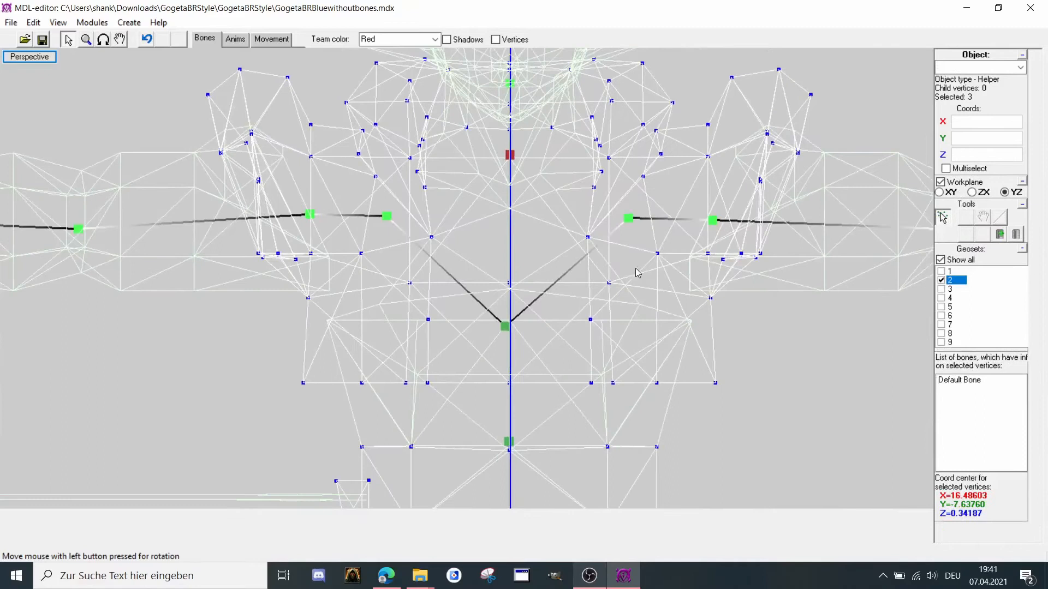
pyautogui.click(505, 327)
pyautogui.click(961, 254)
# Attach the central chest bone to the upper spine bone directly below it (bone_new10) as its parent.
pyautogui.scroll(-2, 680, 291)
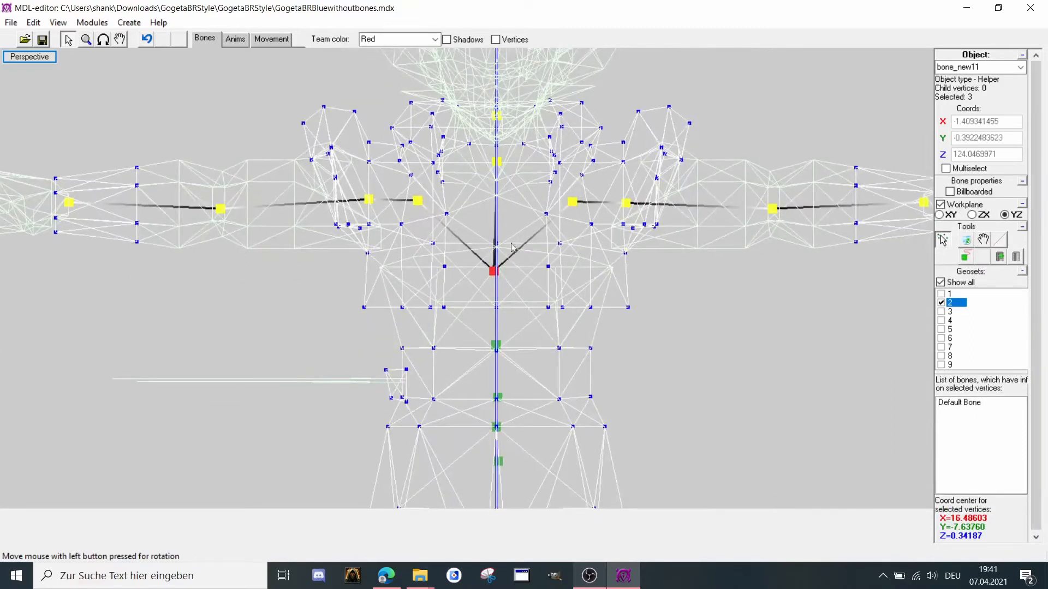
pyautogui.moveTo(553, 262); pyautogui.dragTo(541, 200, button='middle')
pyautogui.click(956, 256)
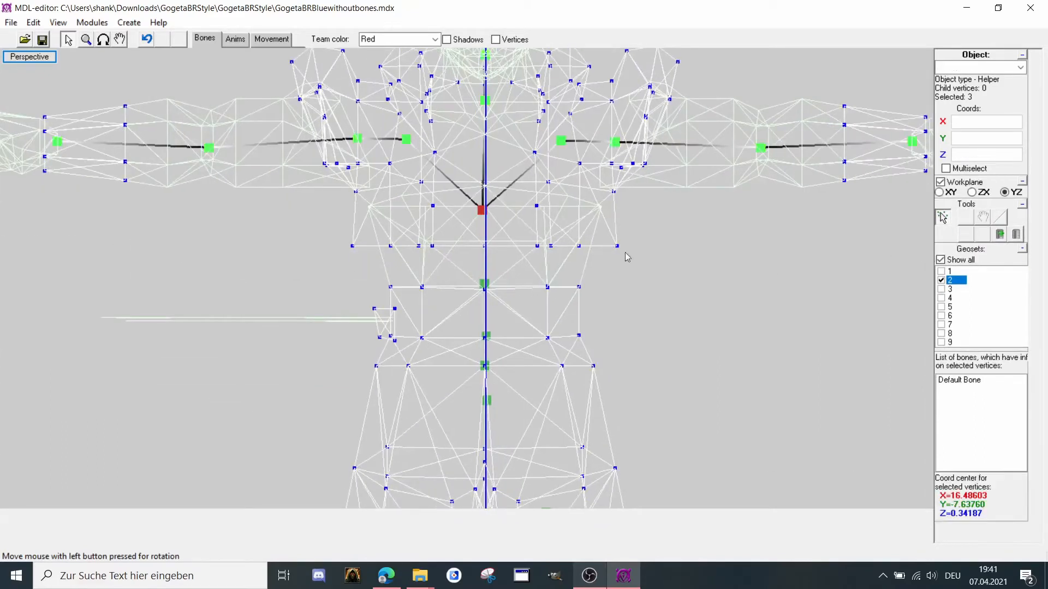
pyautogui.click(484, 284)
pyautogui.moveTo(487, 284); pyautogui.dragTo(501, 240, button='middle')
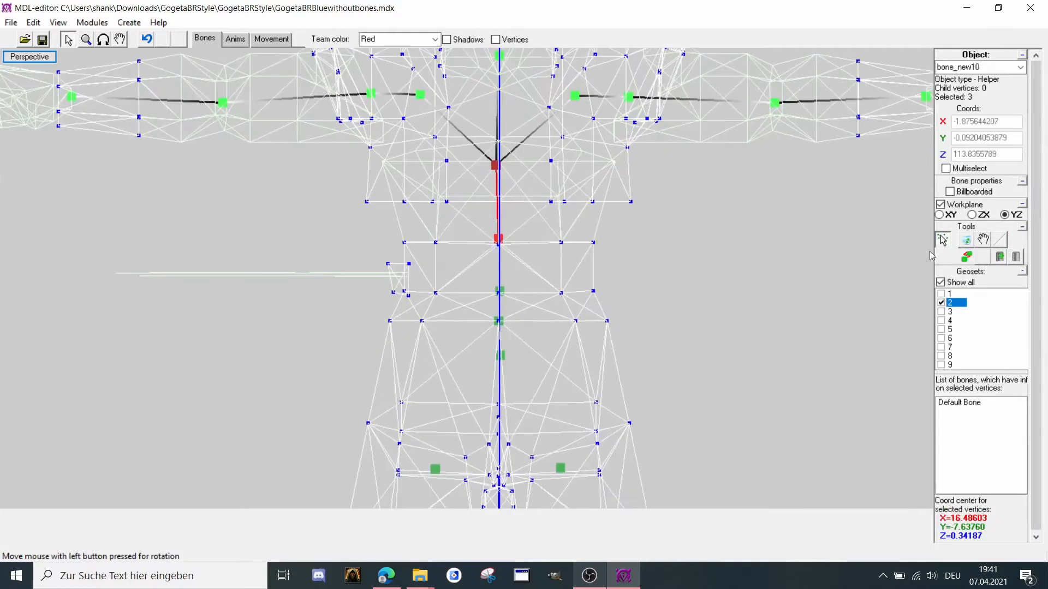
pyautogui.click(967, 257)
# Attach the upper spine bone to the next spine bone down (bone_new9) as its parent.
pyautogui.click(968, 259)
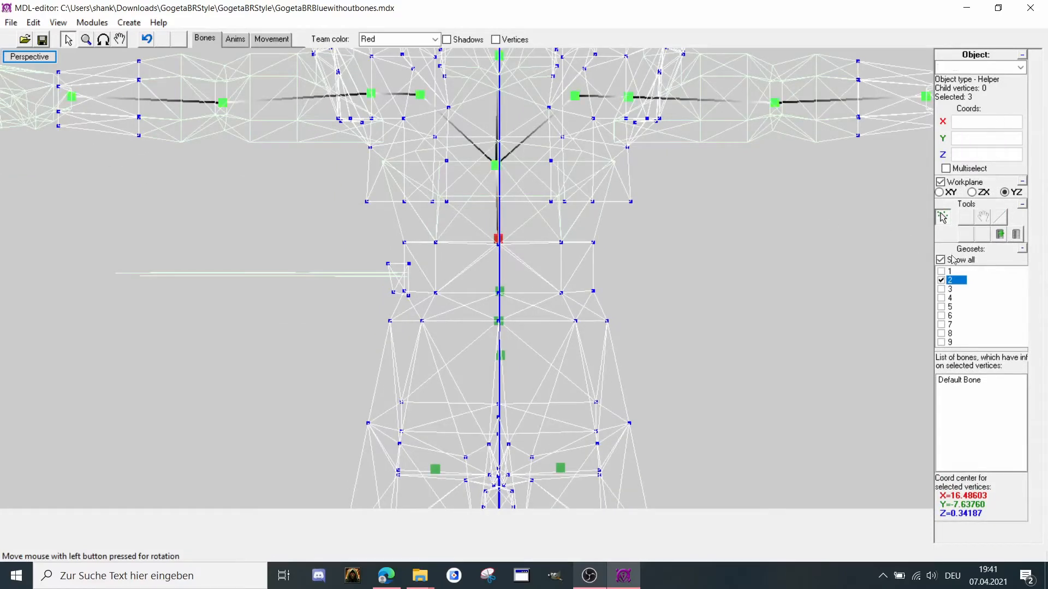
pyautogui.click(499, 294)
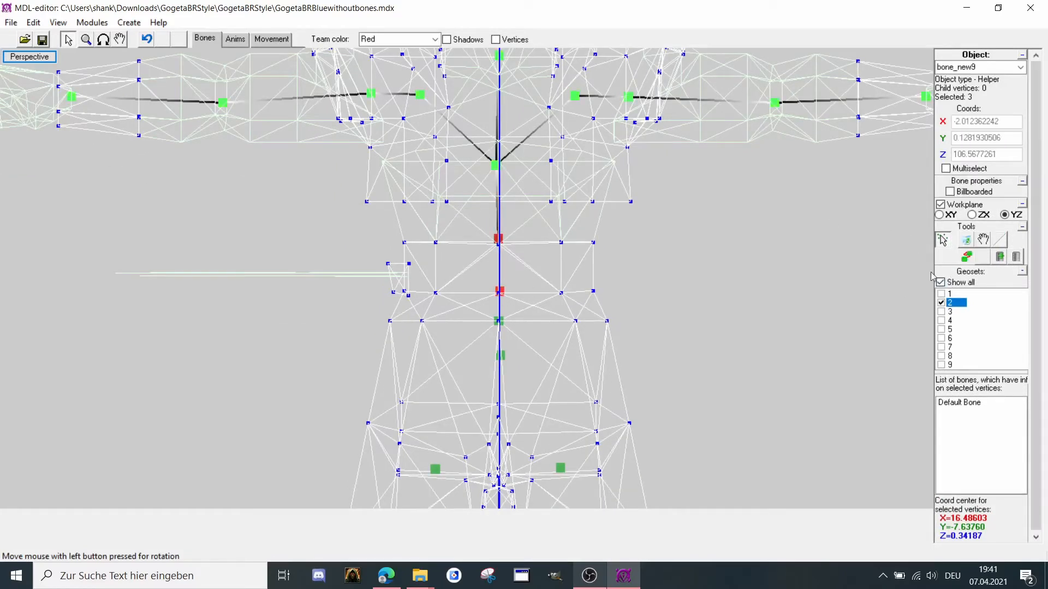
pyautogui.click(966, 257)
# Attach bone_new9 in the lower spine to the waist bone below it (bone_new8) as its parent.
pyautogui.scroll(-2, 661, 302)
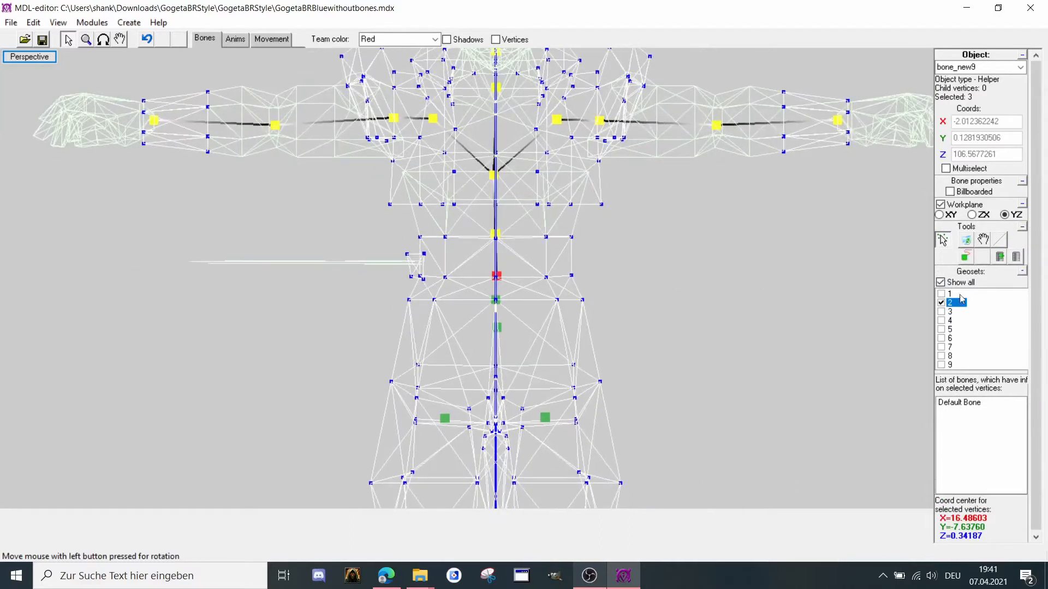
pyautogui.click(964, 258)
pyautogui.scroll(2, 511, 277)
pyautogui.click(512, 285)
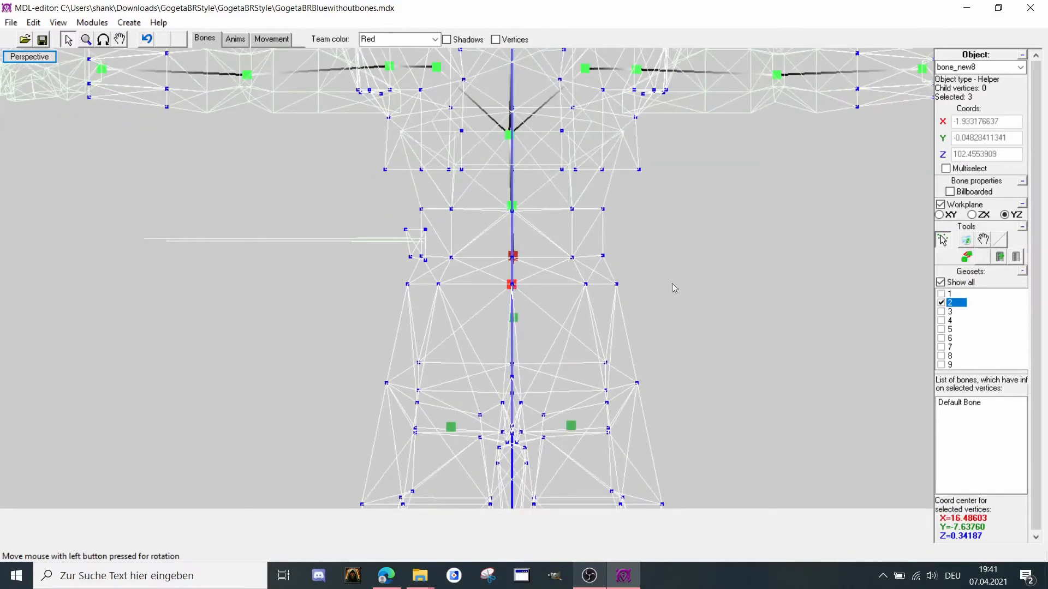
pyautogui.scroll(1, 542, 284)
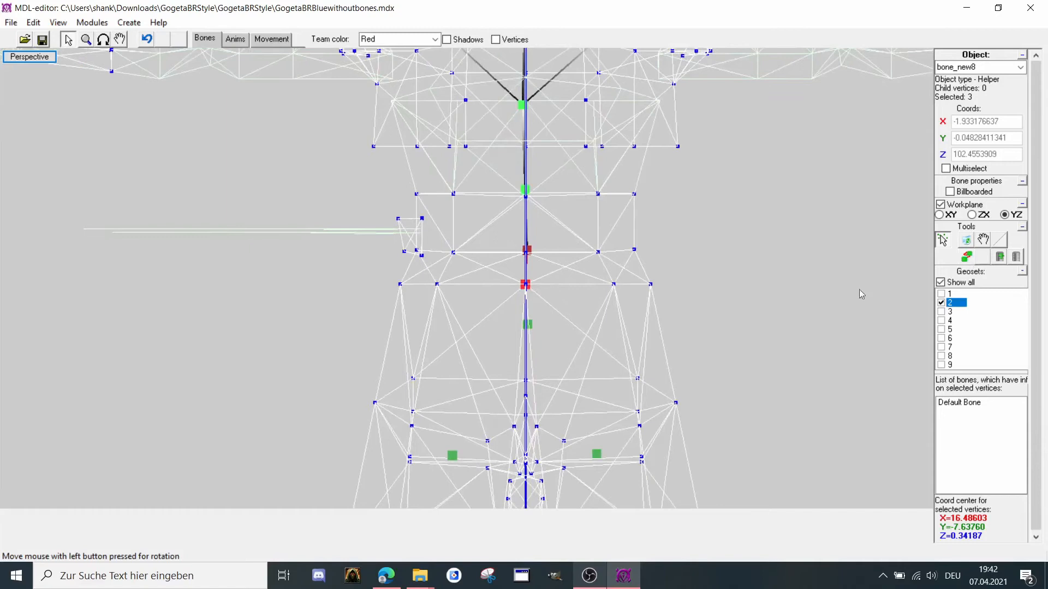
pyautogui.click(967, 256)
pyautogui.scroll(-1, 410, 158)
# Move the pelvis bone (bone_new7) up to about Z 100.79, close beneath the waist bone.
pyautogui.click(113, 40)
pyautogui.click(104, 41)
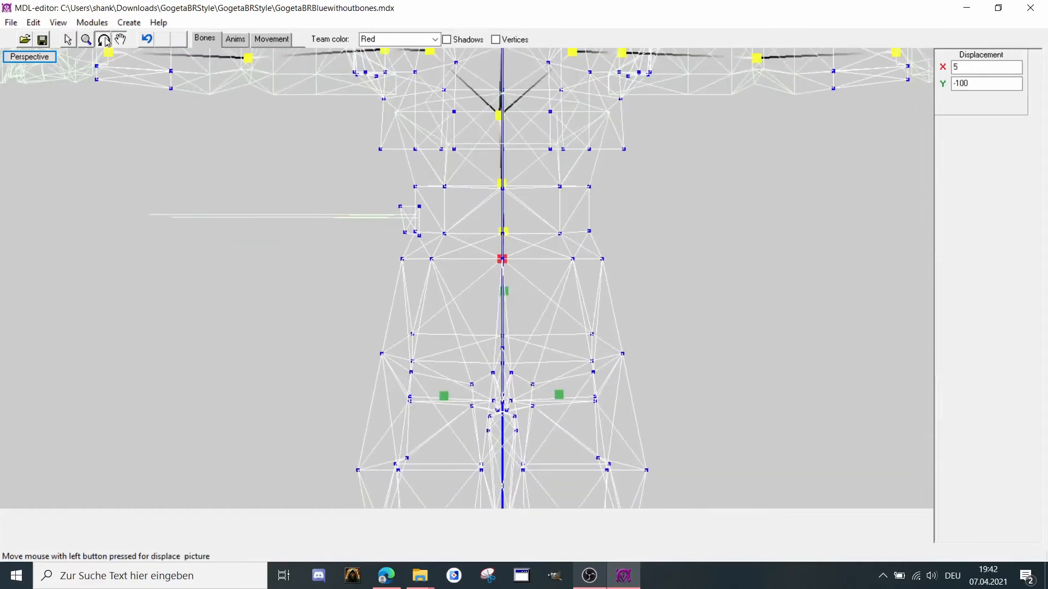
pyautogui.moveTo(114, 83); pyautogui.dragTo(178, 125)
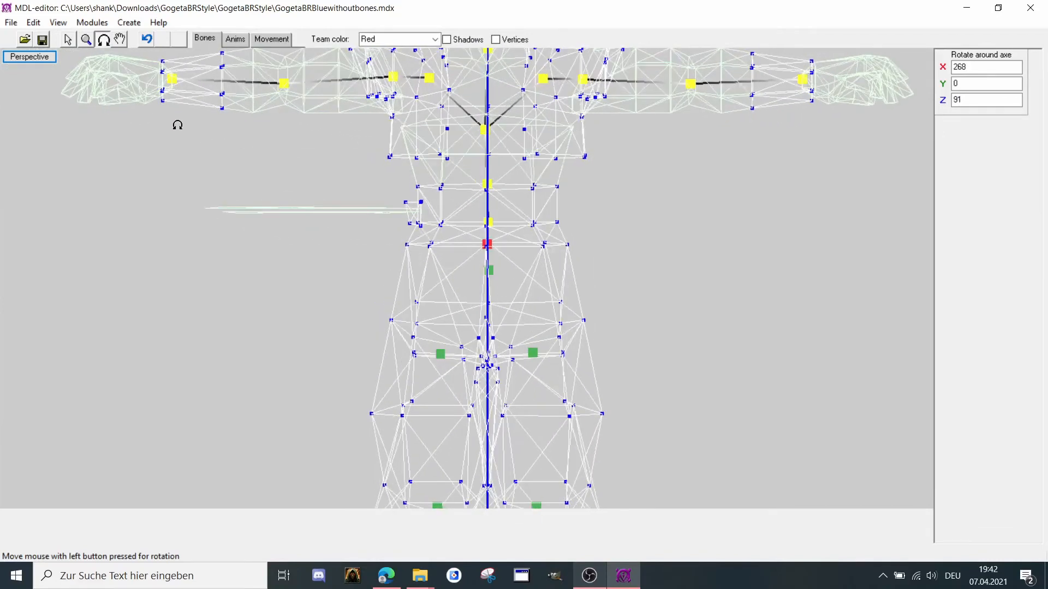
pyautogui.click(68, 39)
pyautogui.scroll(3, 532, 259)
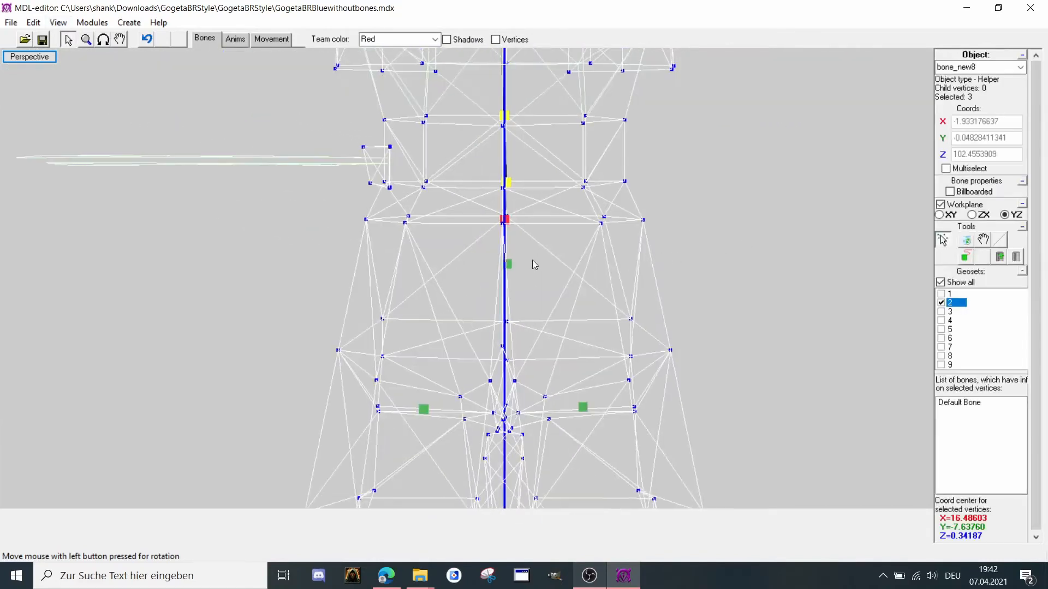
pyautogui.click(509, 264)
pyautogui.click(983, 239)
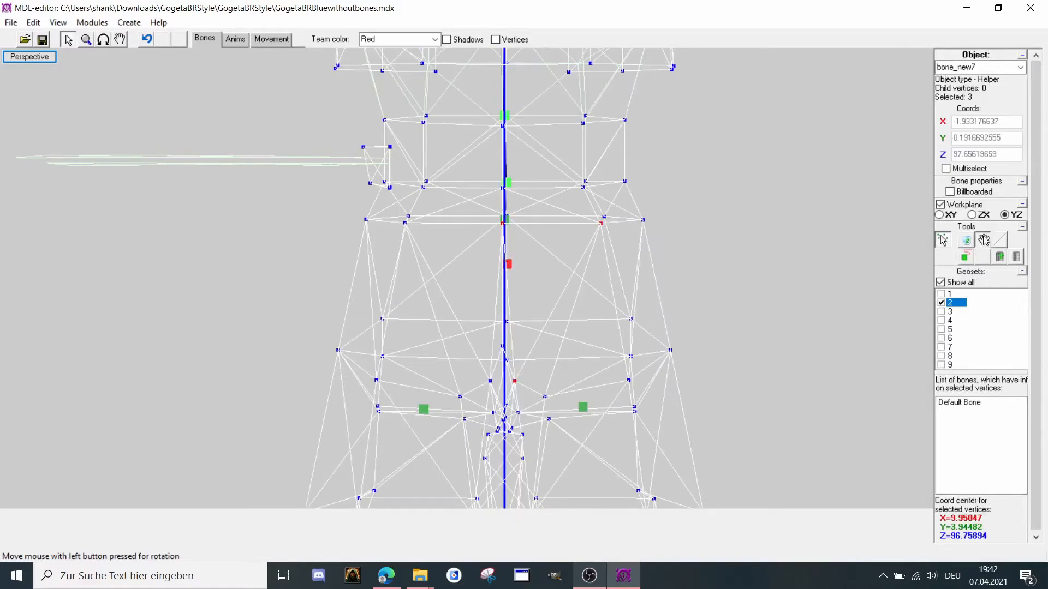
pyautogui.moveTo(884, 270); pyautogui.dragTo(882, 252)
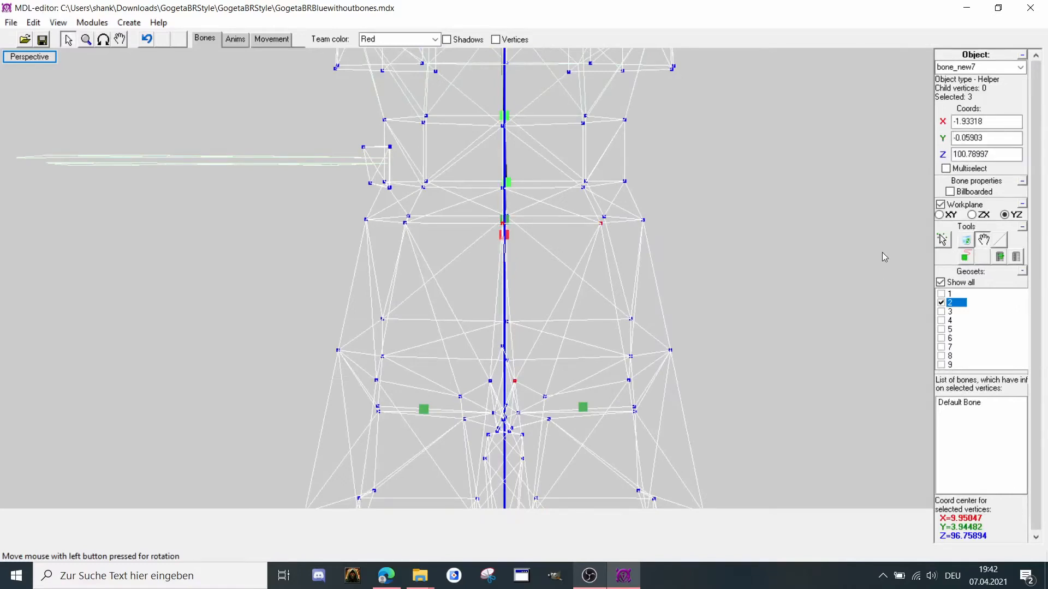
pyautogui.click(943, 240)
# Move the waist bone (bone_new8) up to about Z 104.23 to separate it from the pelvis bone.
pyautogui.scroll(1, 670, 231)
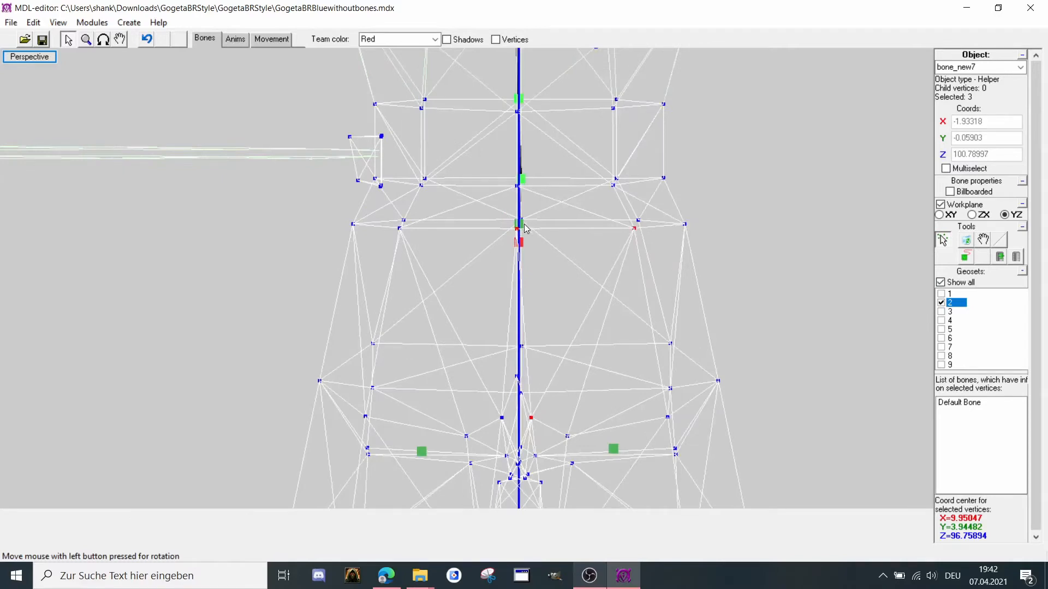
pyautogui.click(520, 224)
pyautogui.click(983, 239)
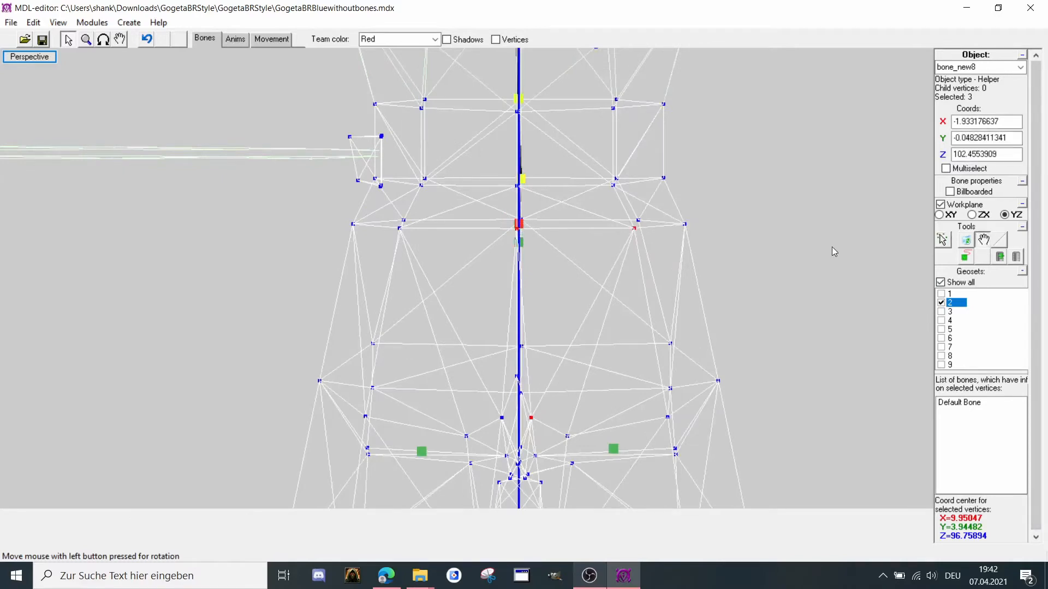
pyautogui.moveTo(834, 251); pyautogui.dragTo(831, 234)
pyautogui.click(940, 242)
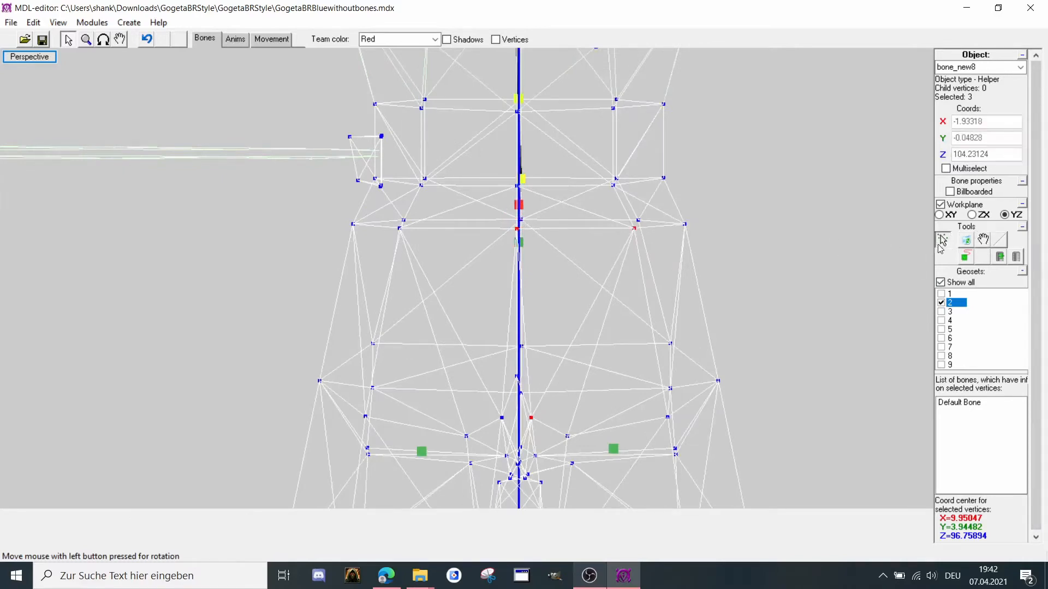
# Attach the toe bone on the positive-Y side (bone_new22) to the ankle bone above it as its parent.
pyautogui.scroll(-5, 551, 321)
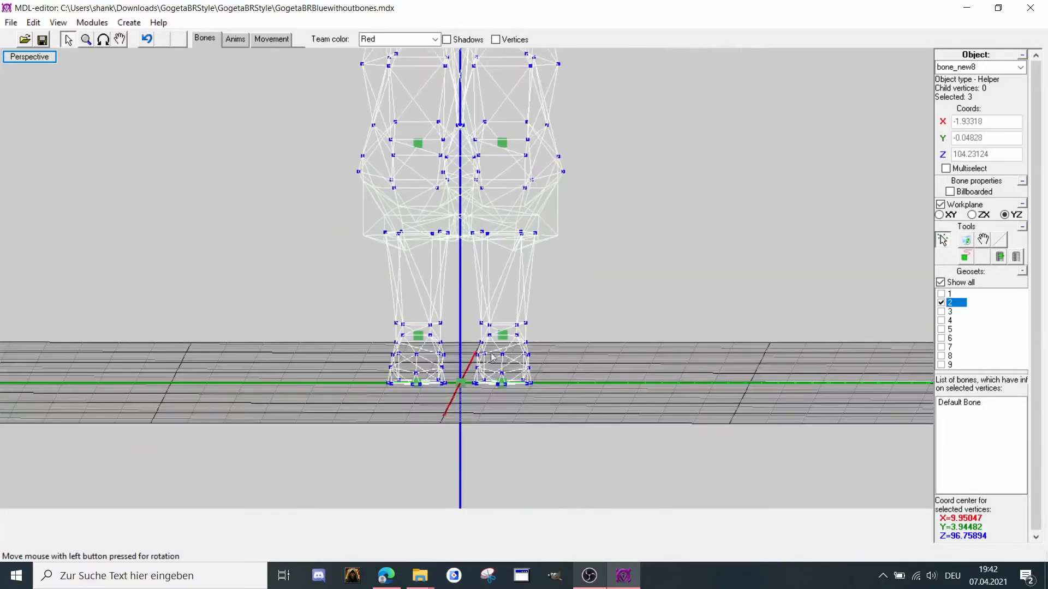
pyautogui.click(505, 387)
pyautogui.scroll(4, 515, 347)
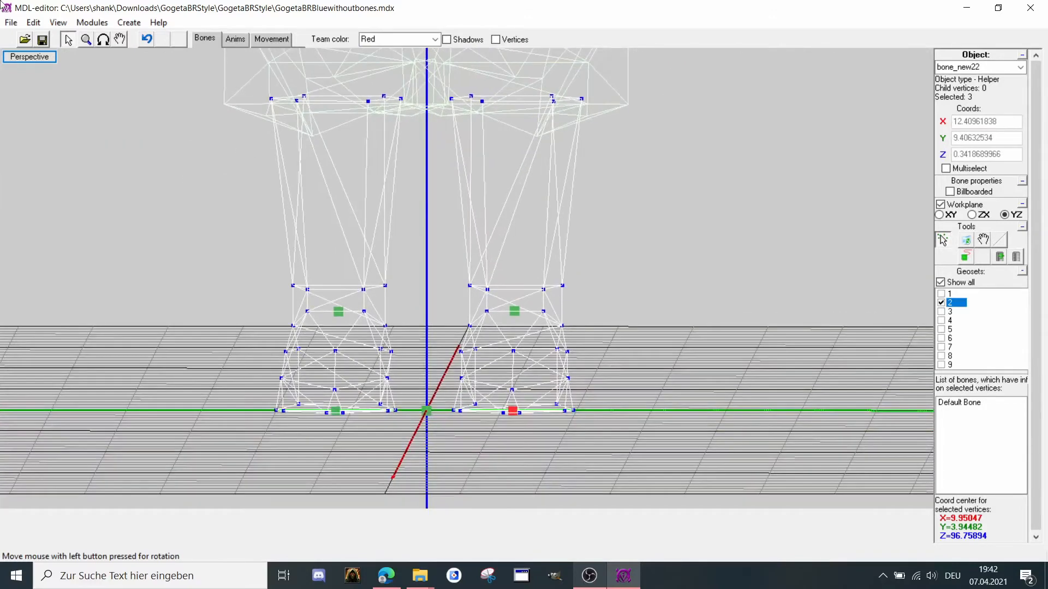
pyautogui.click(961, 255)
pyautogui.click(514, 313)
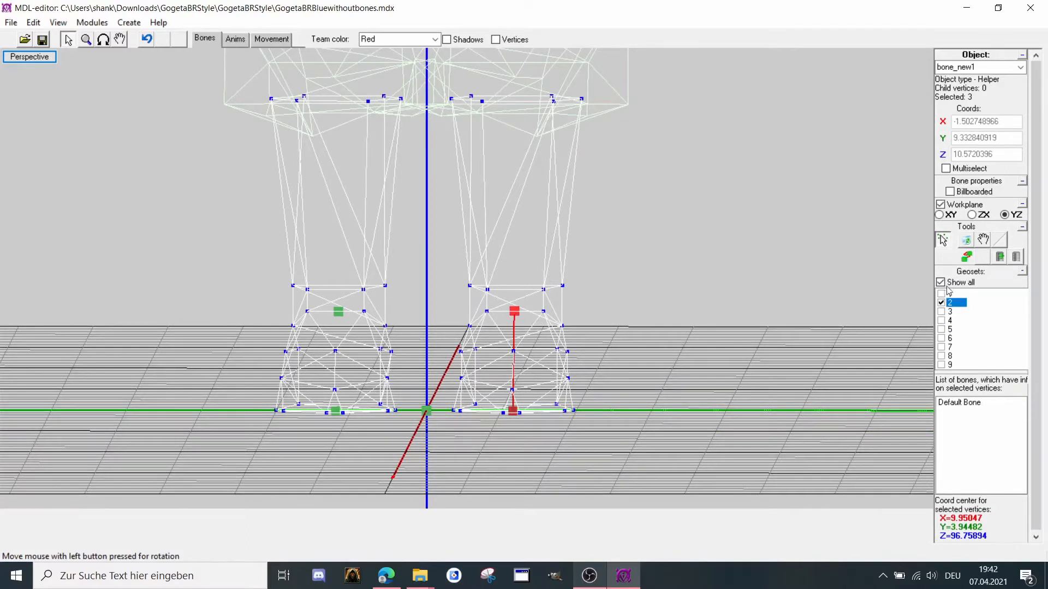
pyautogui.click(963, 255)
# Attach the ankle bone on the positive-Y side to the knee bone of the same leg as its parent.
pyautogui.moveTo(772, 93); pyautogui.dragTo(709, 404, button='middle')
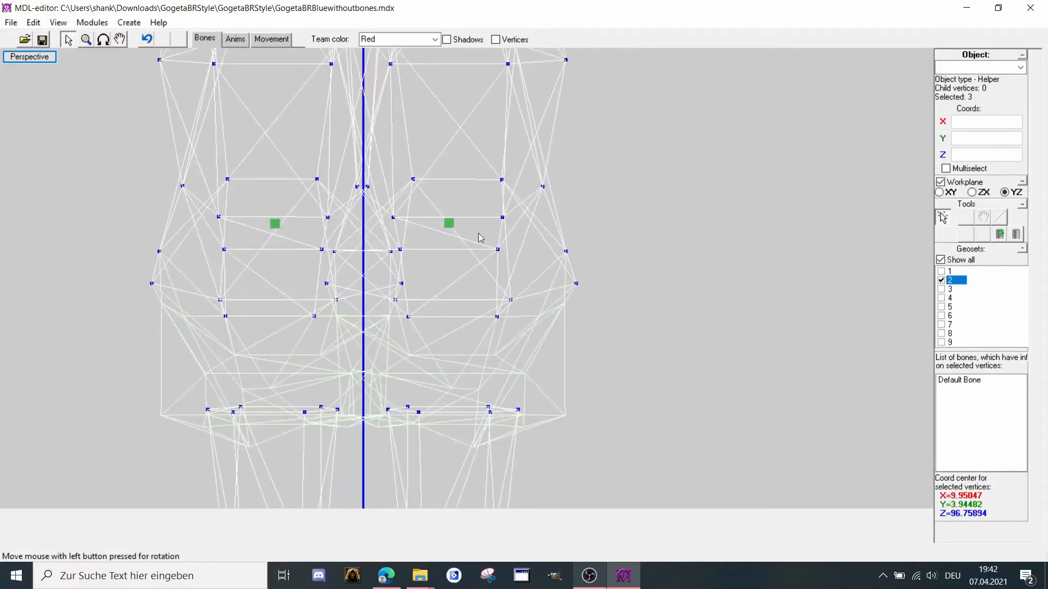
pyautogui.click(449, 224)
pyautogui.click(969, 260)
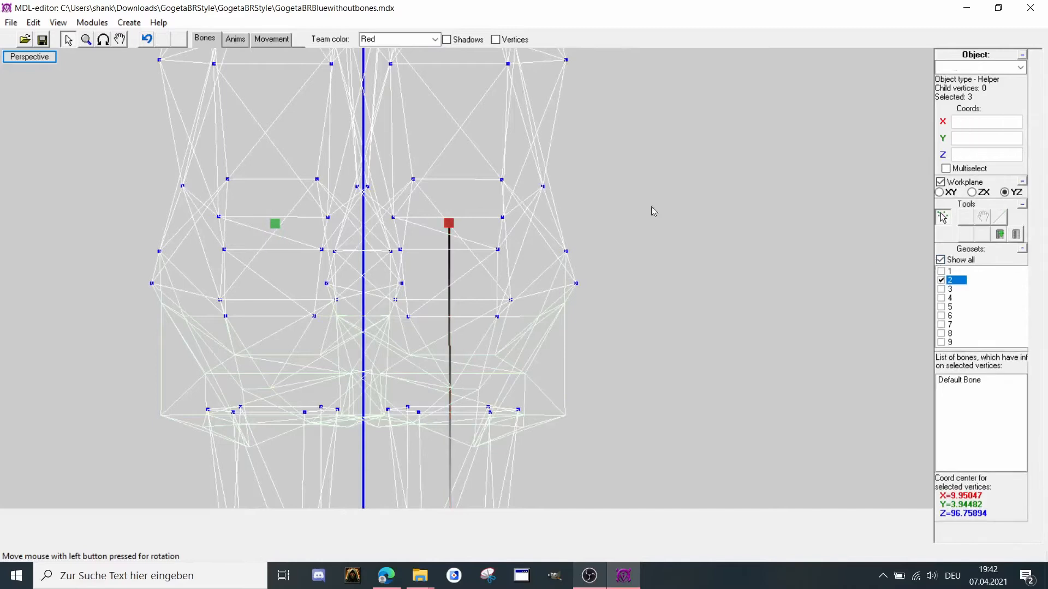
# Attach the knee bone on the positive-Y side to the hip bone above it (bone_new5) as its parent.
pyautogui.moveTo(652, 208); pyautogui.dragTo(533, 291, button='middle')
pyautogui.click(441, 338)
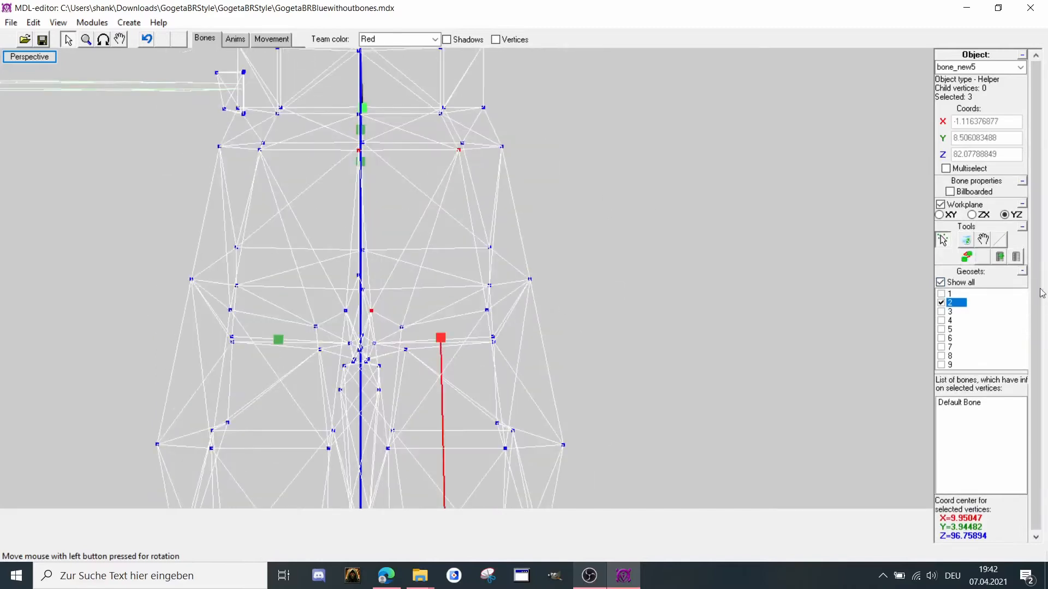
pyautogui.click(970, 260)
# Attach the hip bone on the positive-Y side to the central pelvis bone (bone_new7) as its parent.
pyautogui.moveTo(369, 188); pyautogui.dragTo(411, 178, button='middle')
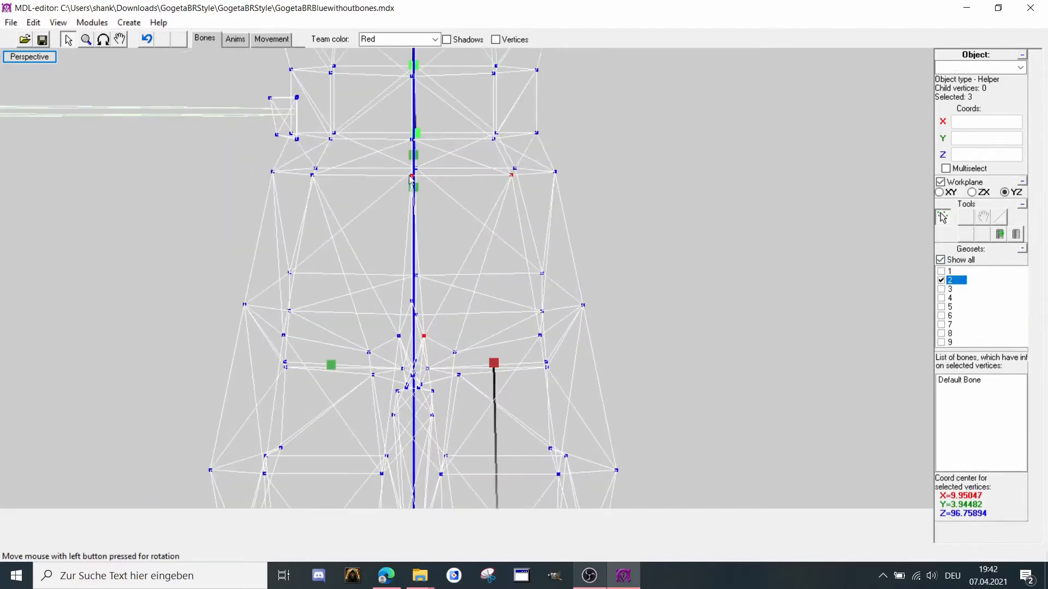
pyautogui.click(413, 188)
pyautogui.click(964, 253)
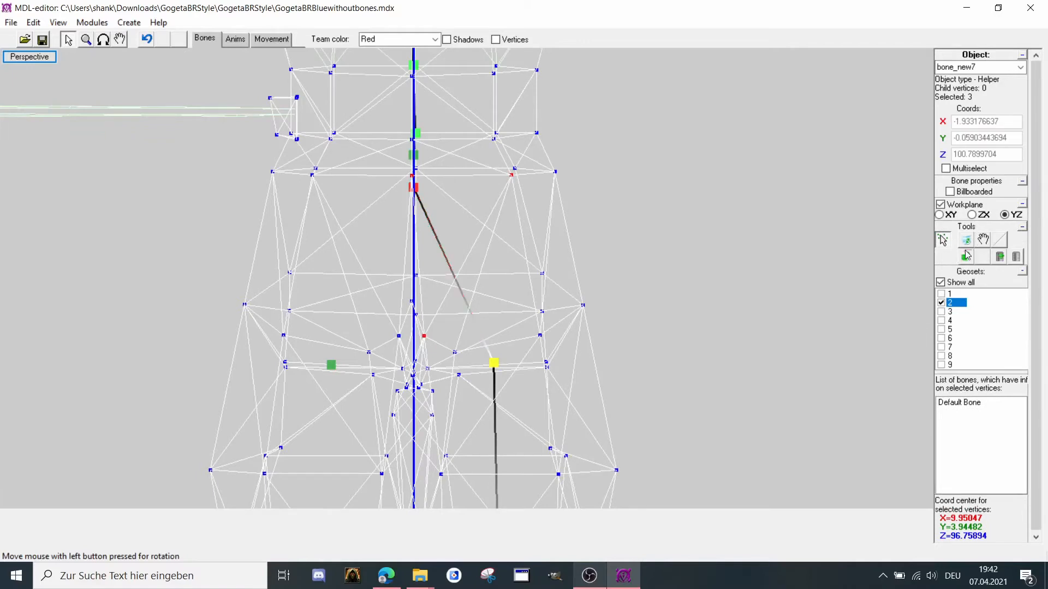
# Attach the toe bone on the negative-Y side (bone_new21) to the ankle bone above it as its parent.
pyautogui.scroll(-4, 624, 238)
pyautogui.moveTo(641, 381); pyautogui.dragTo(624, 237, button='middle')
pyautogui.moveTo(338, 469); pyautogui.dragTo(395, 267, button='middle')
pyautogui.scroll(2, 429, 256)
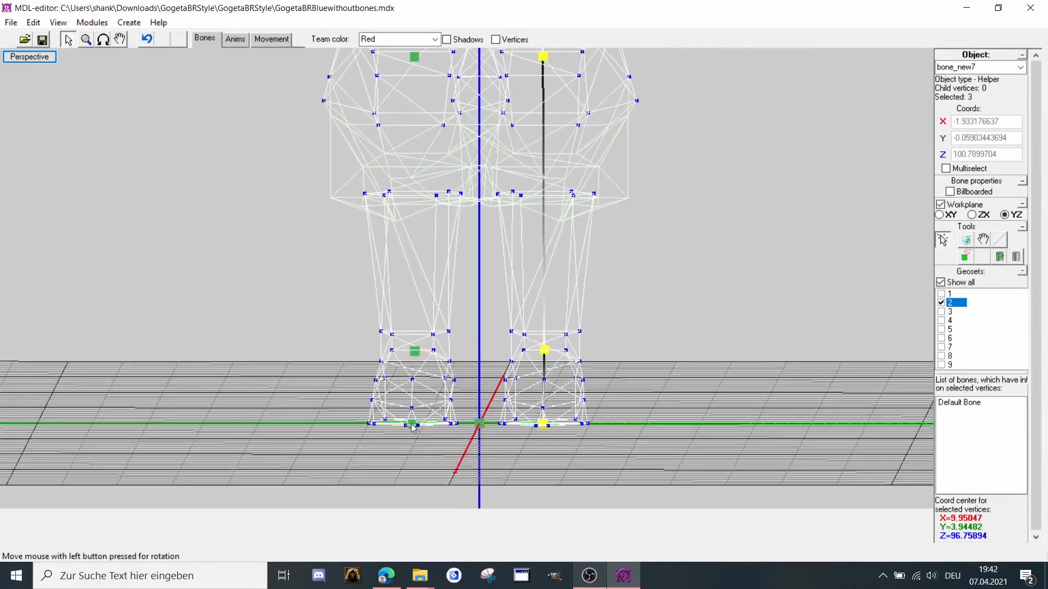
pyautogui.click(411, 425)
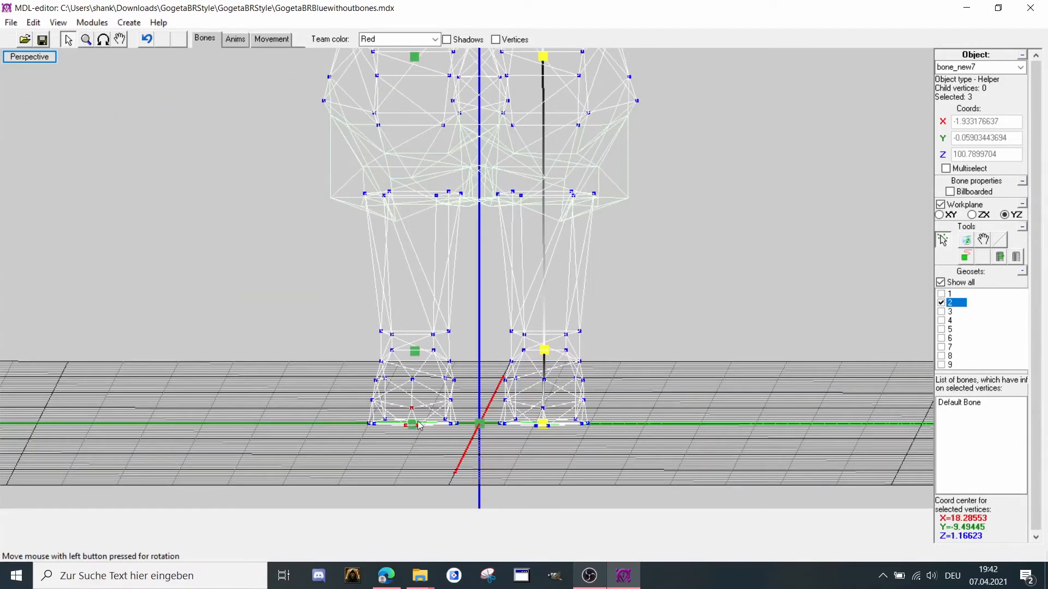
pyautogui.click(412, 425)
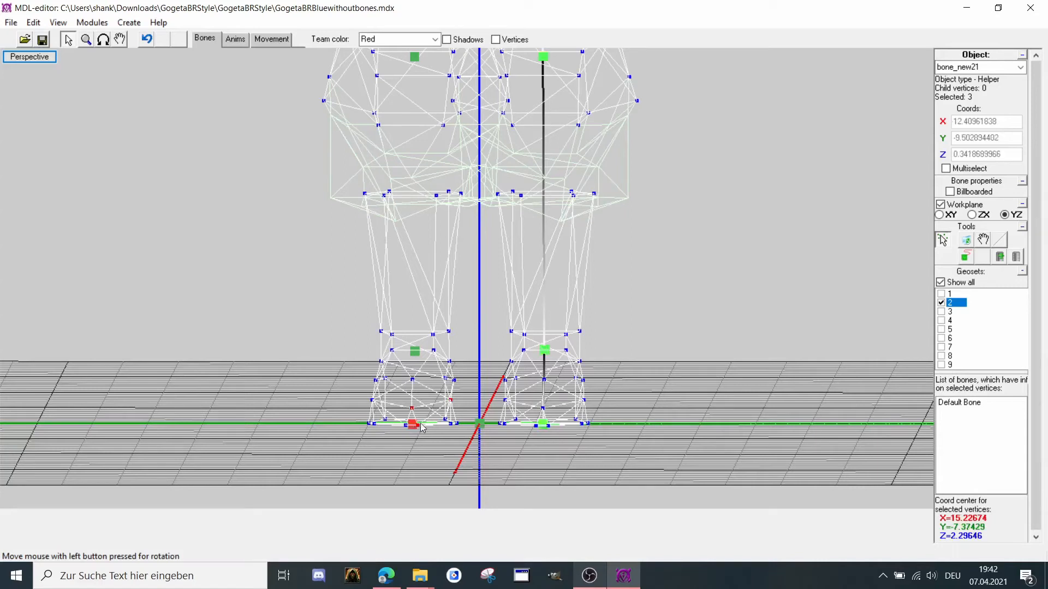
pyautogui.click(969, 258)
pyautogui.click(415, 356)
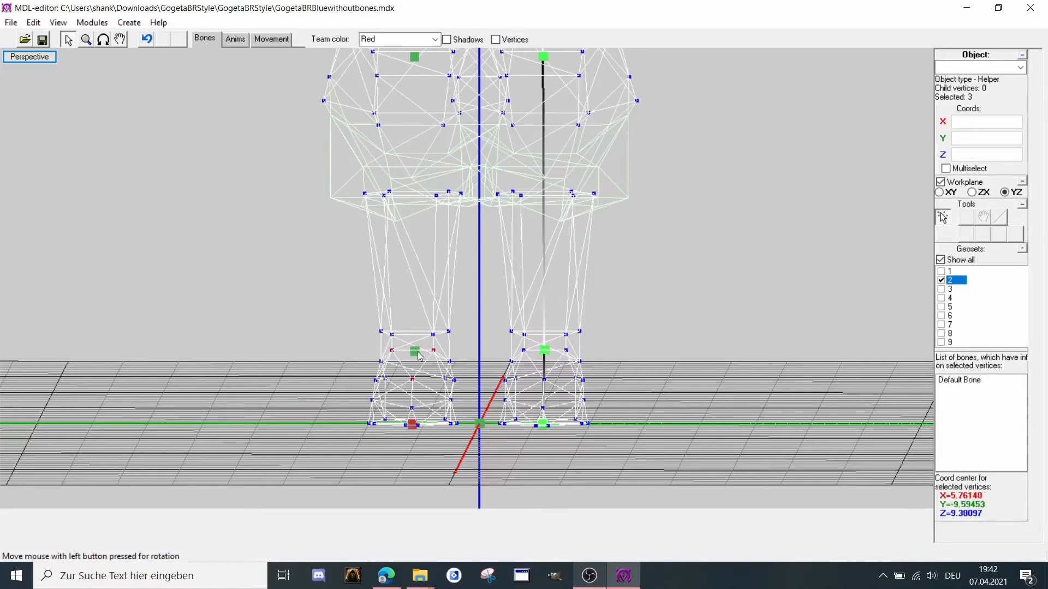
pyautogui.click(417, 353)
pyautogui.click(967, 260)
# Attach the ankle bone on the negative-Y side to the knee bone of the same leg (bone_new4) as its parent.
pyautogui.moveTo(628, 167); pyautogui.dragTo(595, 329, button='middle')
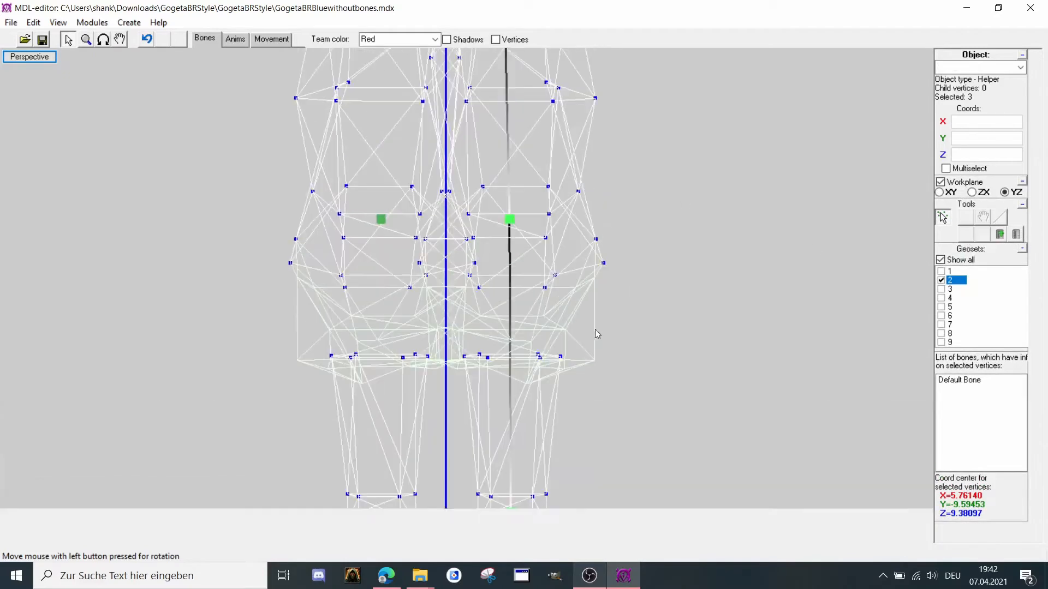
pyautogui.click(382, 220)
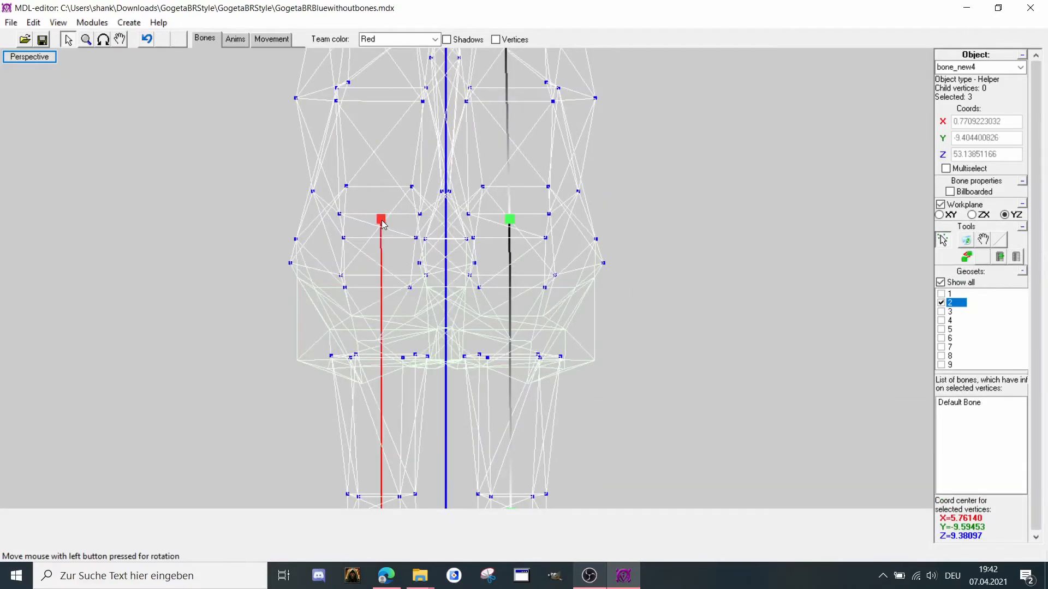
pyautogui.click(966, 257)
# Attach the knee bone on the negative-Y side to the hip bone above it, and that hip bone to the central pelvis bone.
pyautogui.moveTo(529, 134); pyautogui.dragTo(504, 409, button='middle')
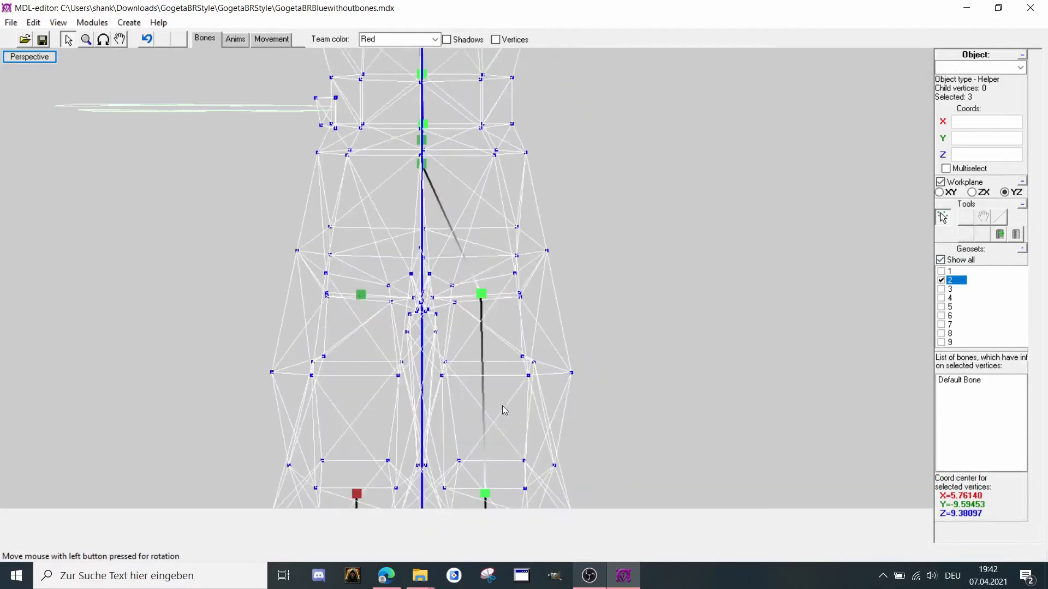
pyautogui.click(362, 297)
pyautogui.click(966, 256)
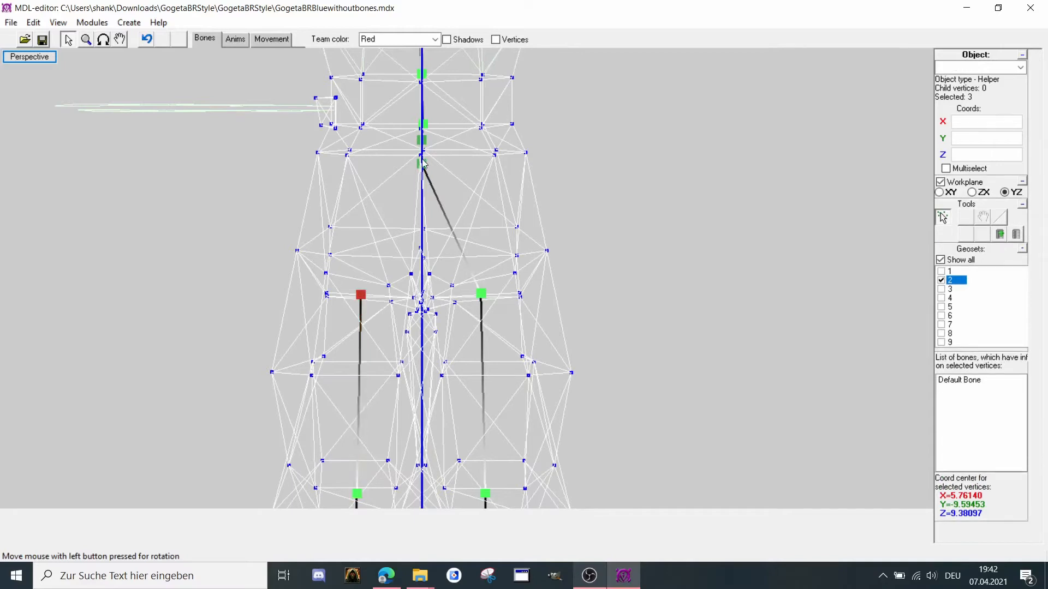
pyautogui.click(422, 163)
pyautogui.click(967, 257)
# Attach the central pelvis bone to the waist bone above it (bone_new8) as its parent.
pyautogui.moveTo(641, 153); pyautogui.dragTo(655, 211, button='middle')
pyautogui.click(965, 258)
pyautogui.scroll(2, 432, 194)
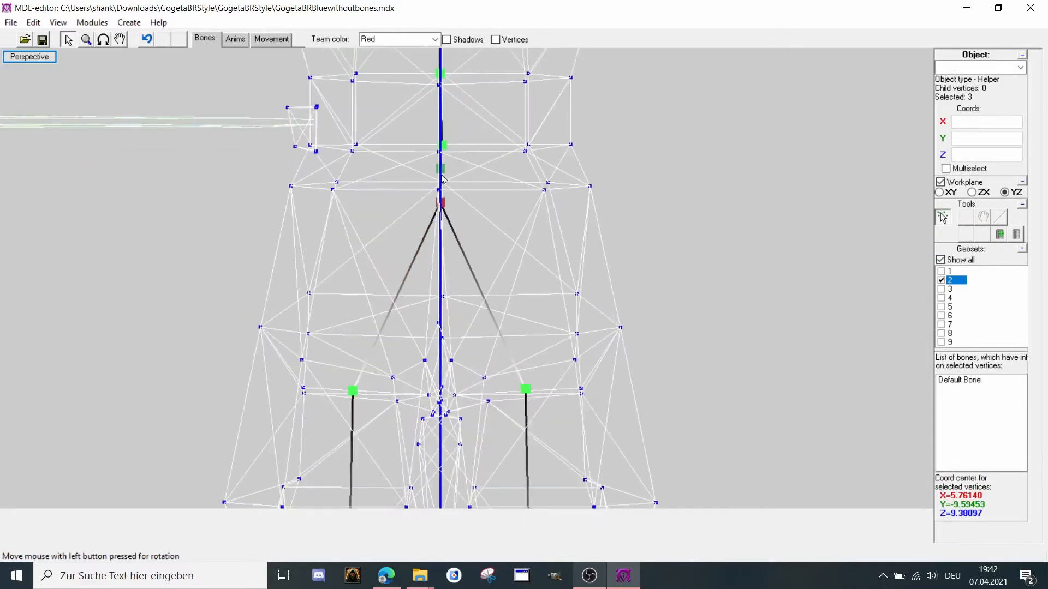
pyautogui.click(440, 172)
pyautogui.click(965, 257)
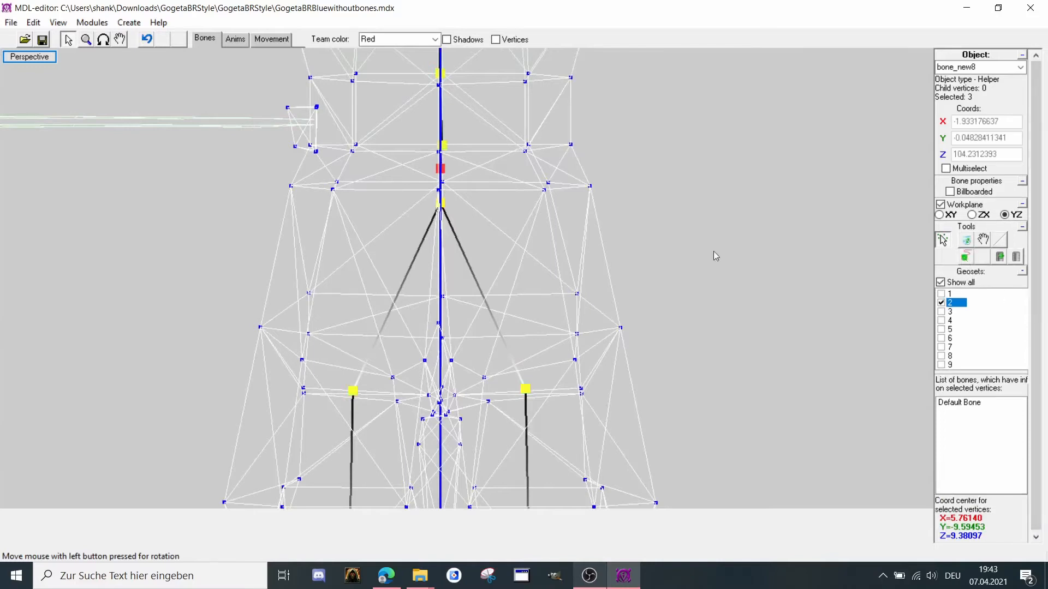
# Look over the linked skeleton from legs to arms and set the view to the front.
pyautogui.scroll(-2, 518, 185)
pyautogui.scroll(-3, 519, 155)
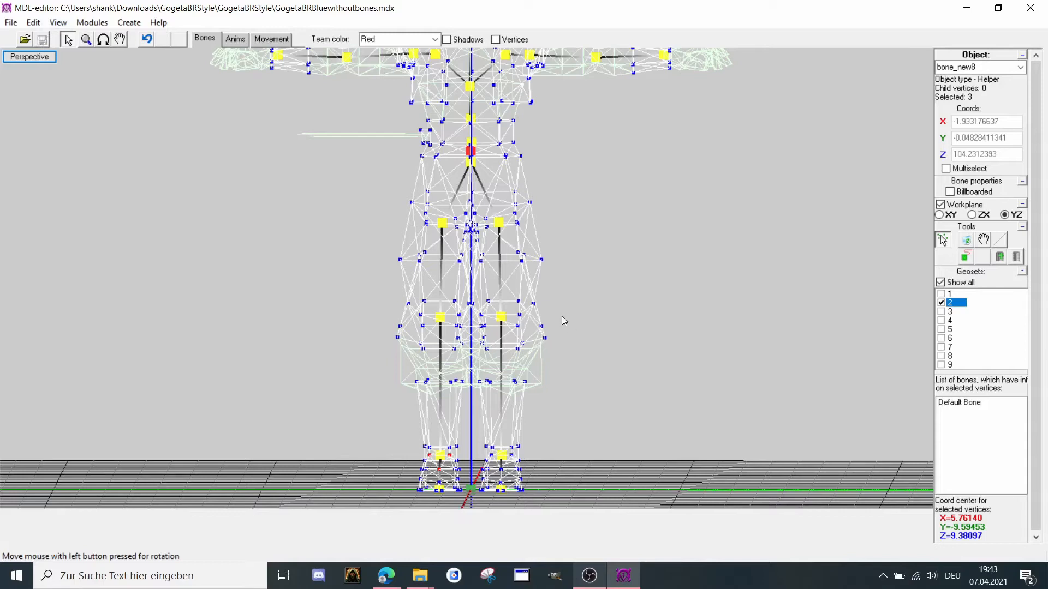
pyautogui.moveTo(562, 316); pyautogui.dragTo(531, 398, button='middle')
pyautogui.moveTo(517, 313); pyautogui.dragTo(496, 359, button='middle')
pyautogui.scroll(2, 508, 342)
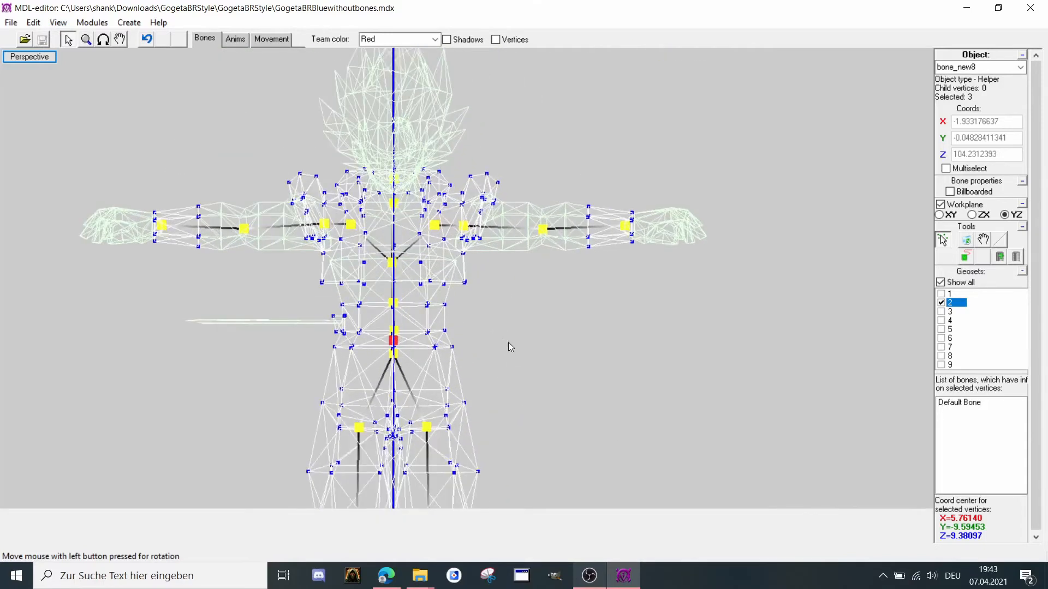
pyautogui.scroll(1, 545, 321)
pyautogui.scroll(-3, 570, 336)
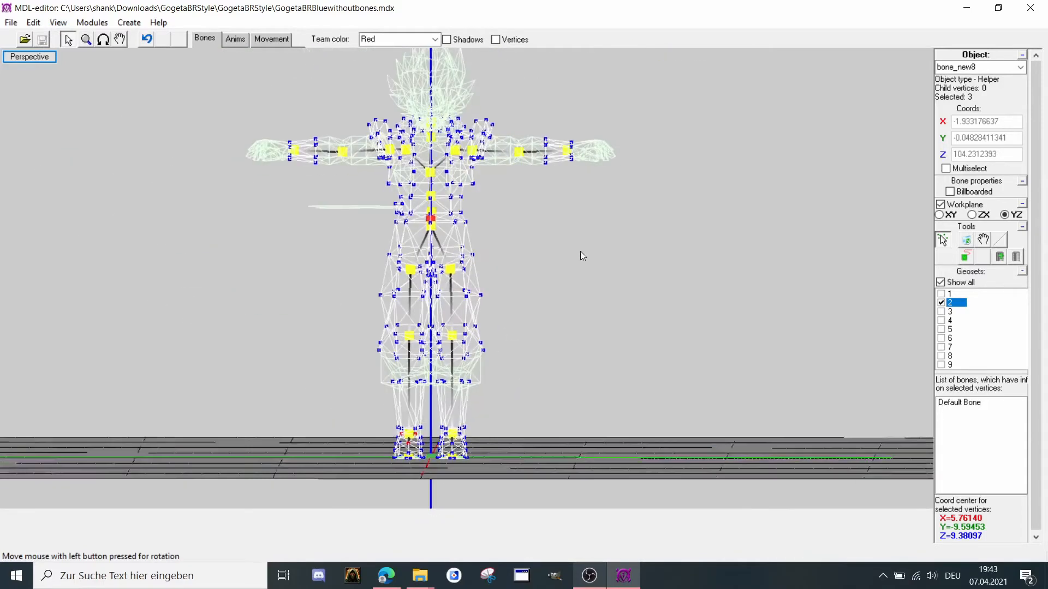
pyautogui.click(104, 39)
pyautogui.moveTo(134, 77); pyautogui.dragTo(386, 292)
pyautogui.moveTo(386, 290); pyautogui.dragTo(454, 288)
pyautogui.rightClick(461, 288)
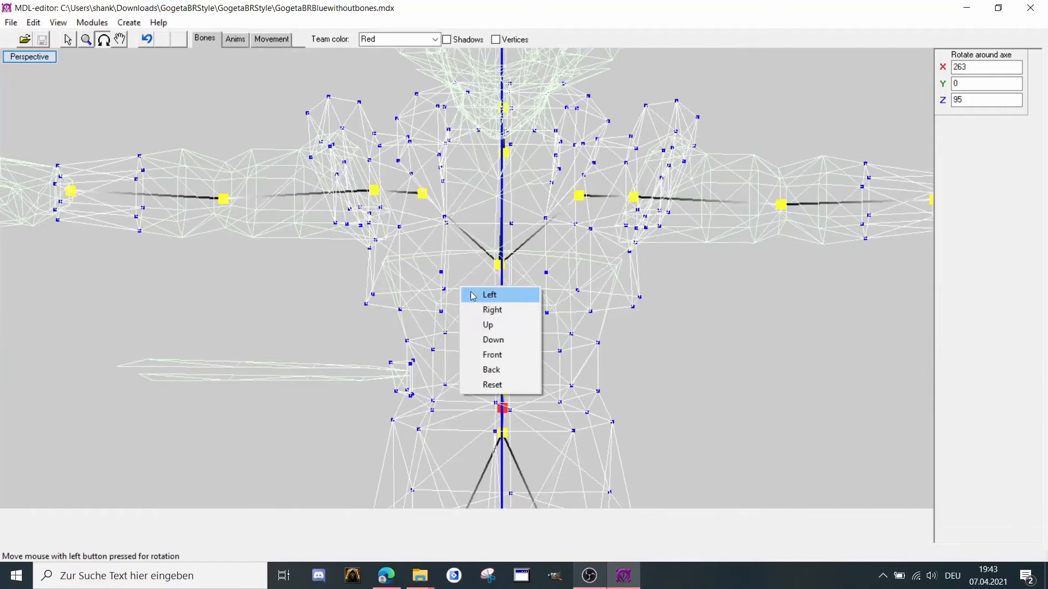
pyautogui.click(492, 355)
# Move the elbow bone on the positive-Y side (bone_new15) in the YZ plane to about Y 38.64, Z 133.32.
pyautogui.moveTo(671, 302); pyautogui.dragTo(289, 172)
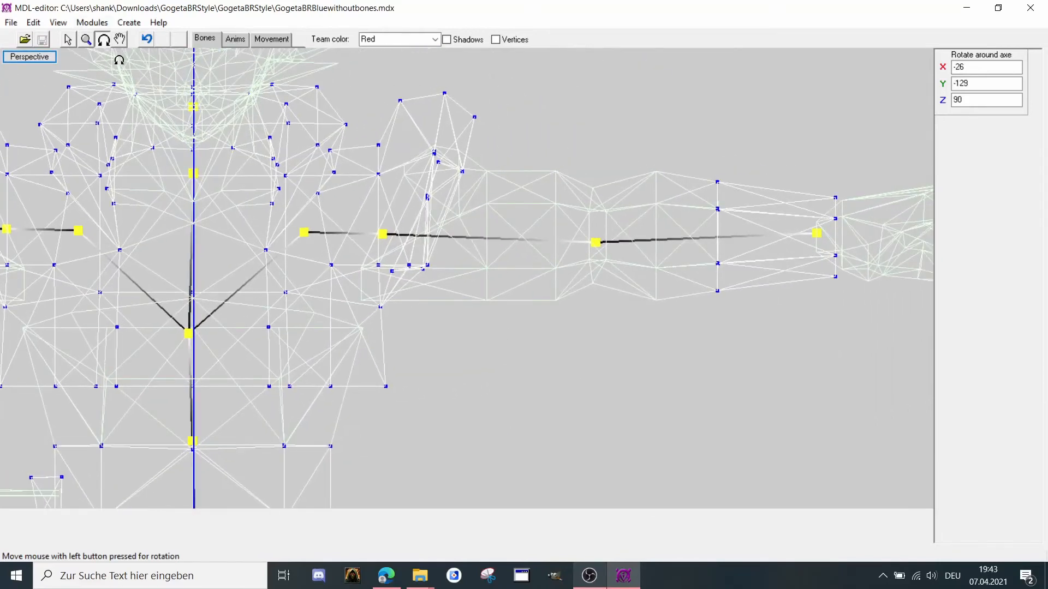
pyautogui.click(67, 39)
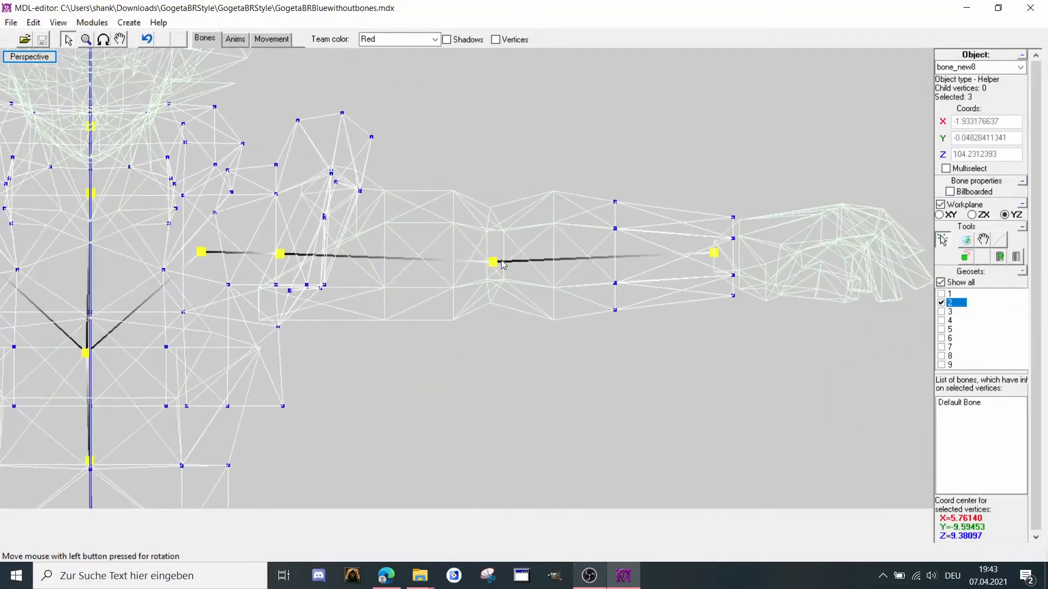
pyautogui.click(497, 263)
pyautogui.click(984, 239)
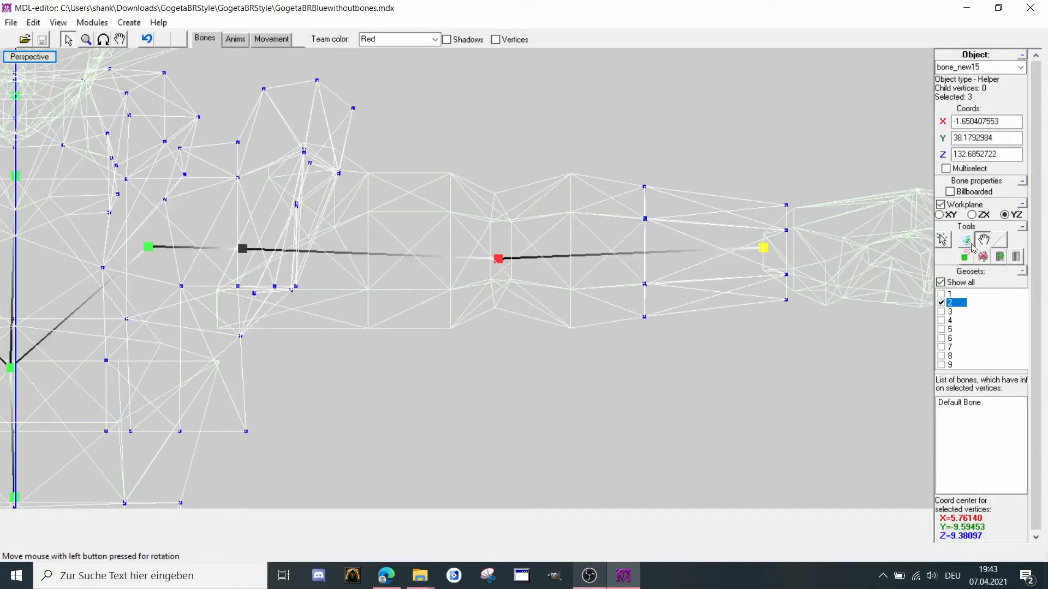
pyautogui.moveTo(928, 252); pyautogui.dragTo(906, 256)
pyautogui.click(955, 240)
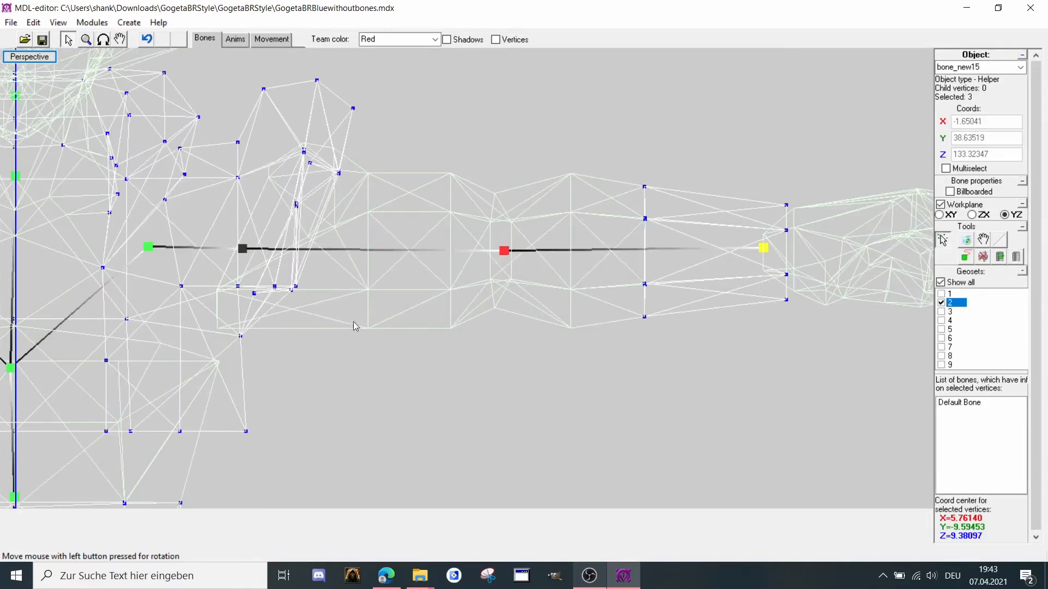
# Move the elbow bone on the negative-Y side (bone_new16) to about Y -38.28, Z 133.41.
pyautogui.moveTo(352, 322); pyautogui.dragTo(401, 236)
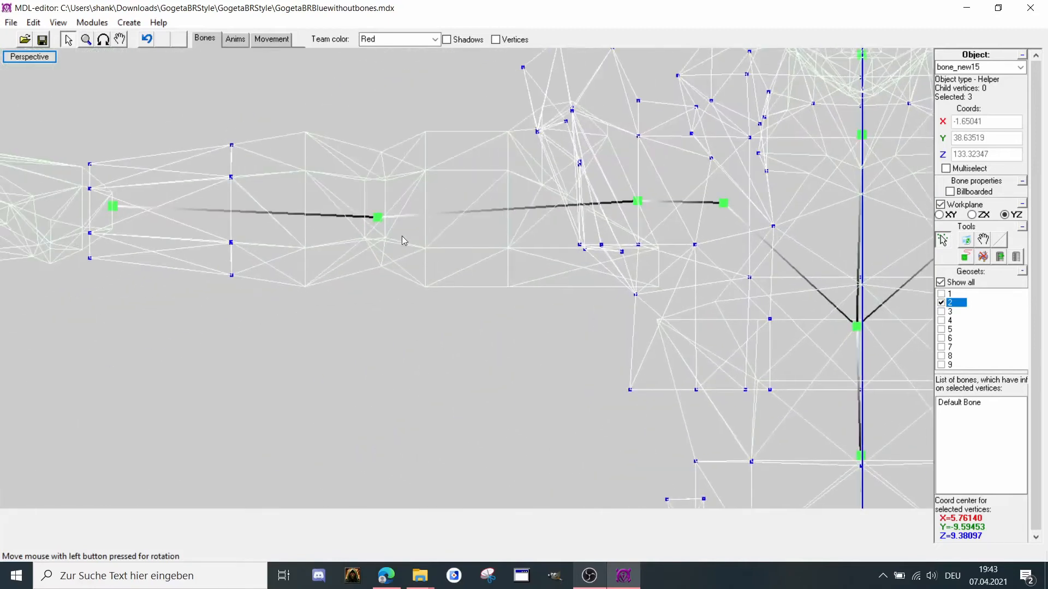
pyautogui.click(377, 217)
pyautogui.click(983, 239)
pyautogui.moveTo(857, 270); pyautogui.dragTo(857, 263)
pyautogui.scroll(-2, 628, 270)
pyautogui.moveTo(627, 270); pyautogui.dragTo(546, 247, button='middle')
pyautogui.click(942, 240)
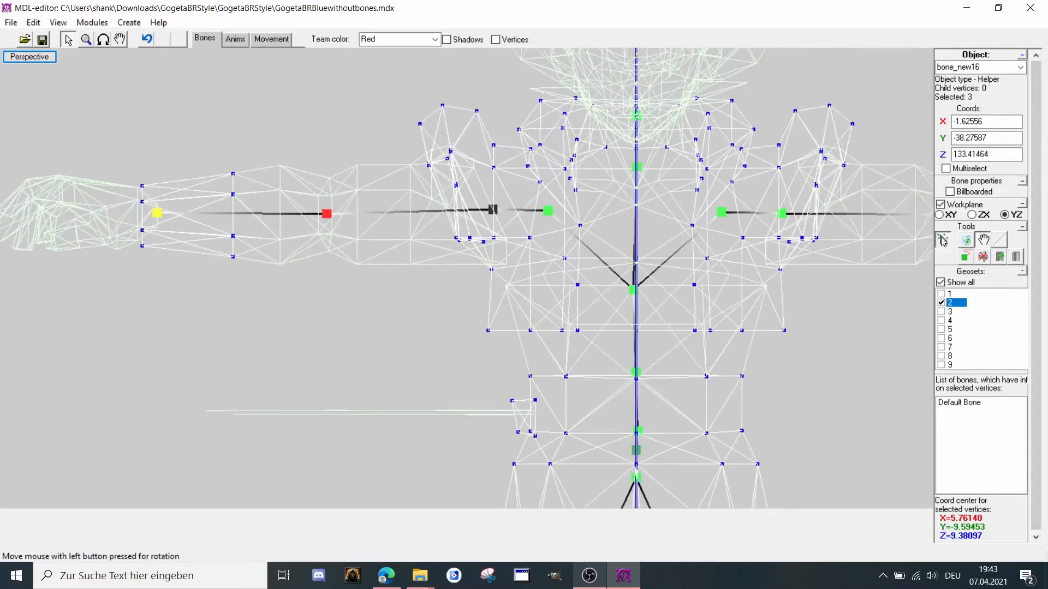
# Lower the shoulder bone on the negative-Y side (bone_new23) to about Z 133.41, level with the elbow bone.
pyautogui.click(492, 209)
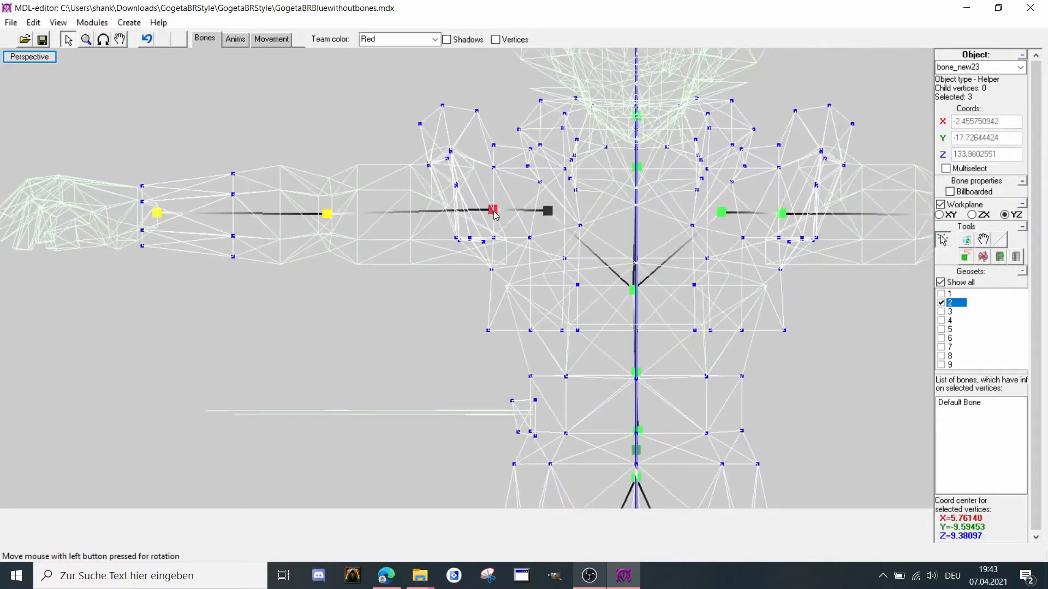
pyautogui.click(983, 239)
pyautogui.moveTo(886, 262); pyautogui.dragTo(884, 257)
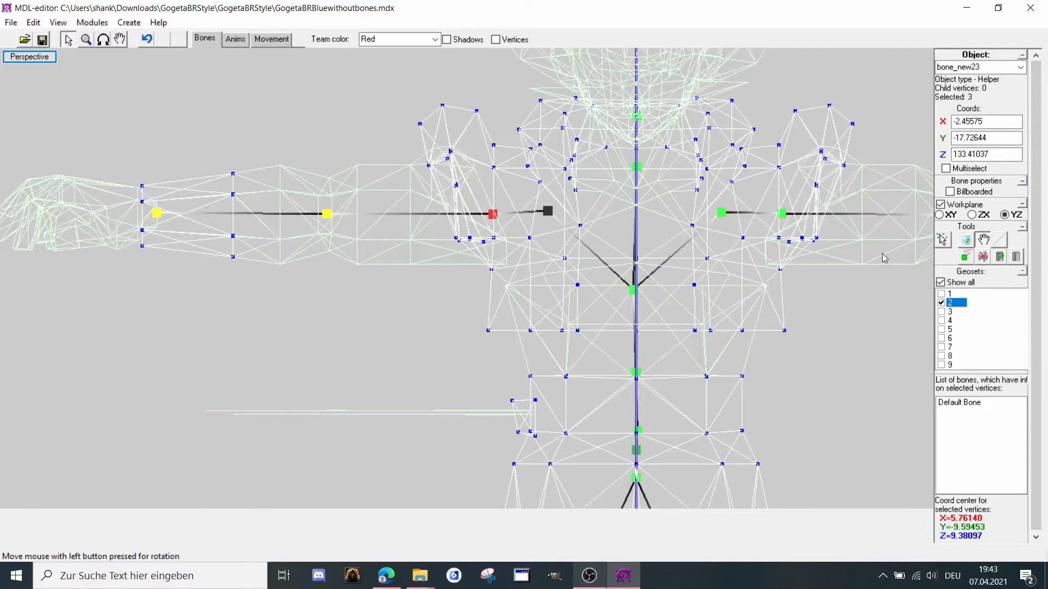
pyautogui.moveTo(887, 253); pyautogui.dragTo(842, 251, button='middle')
pyautogui.scroll(-1, 872, 256)
pyautogui.scroll(-2, 562, 226)
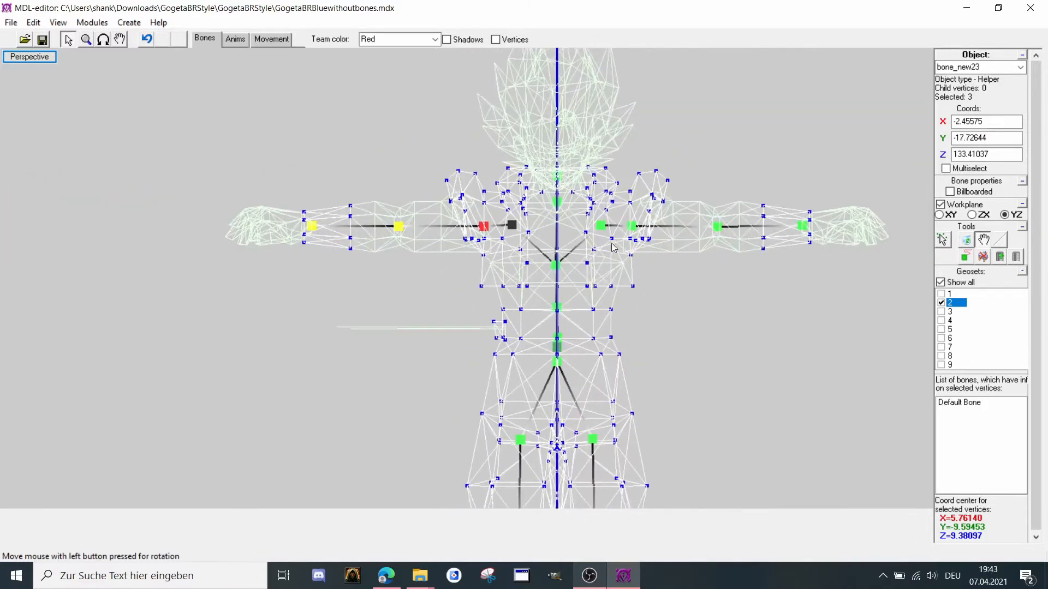
# From the front view, move the wrist bone on the negative-Y side (bone_new20) outward to about Y -61.34, Z 133.50.
pyautogui.moveTo(612, 267); pyautogui.dragTo(646, 188, button='middle')
pyautogui.scroll(2, 375, 155)
pyautogui.moveTo(340, 150); pyautogui.dragTo(427, 222, button='middle')
pyautogui.scroll(2, 424, 205)
pyautogui.scroll(2, 424, 205)
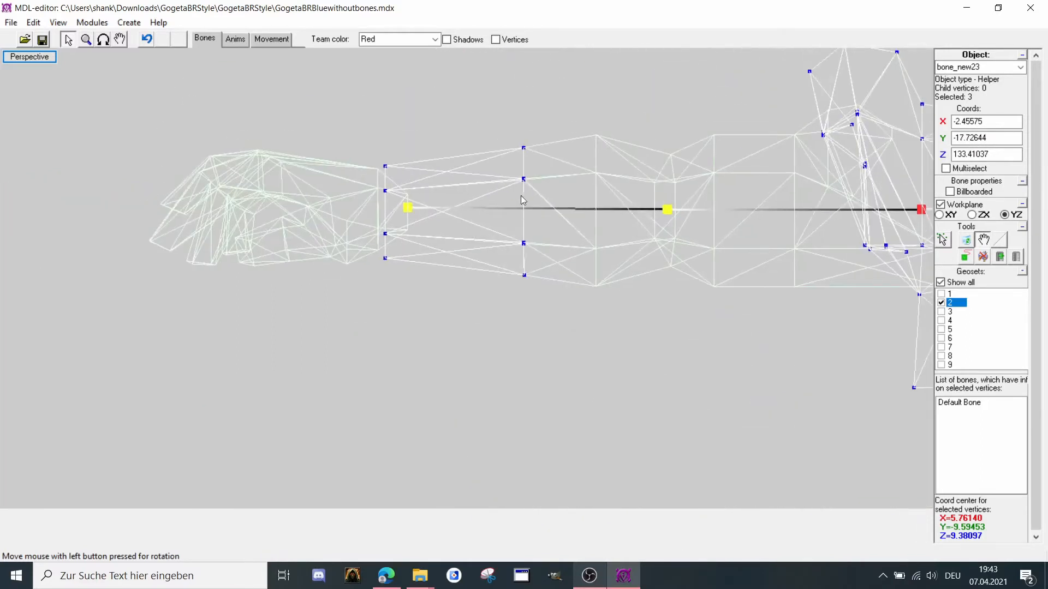
pyautogui.press('t')
pyautogui.click(104, 40)
pyautogui.moveTo(148, 59); pyautogui.dragTo(151, 77)
pyautogui.rightClick(266, 178)
pyautogui.click(306, 248)
pyautogui.moveTo(391, 248); pyautogui.dragTo(321, 131)
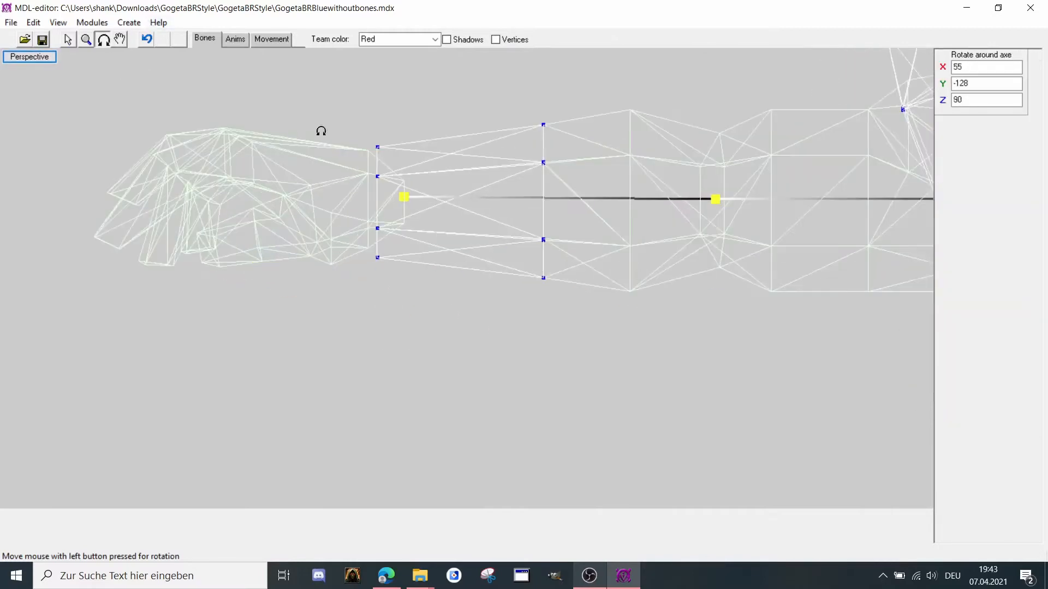
pyautogui.click(67, 39)
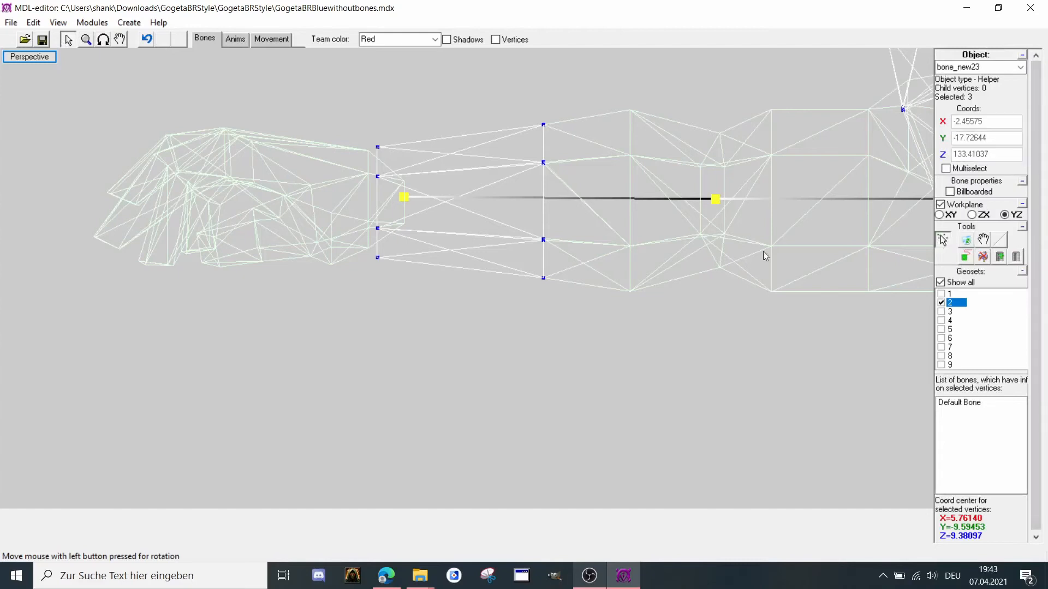
pyautogui.click(405, 198)
pyautogui.click(982, 239)
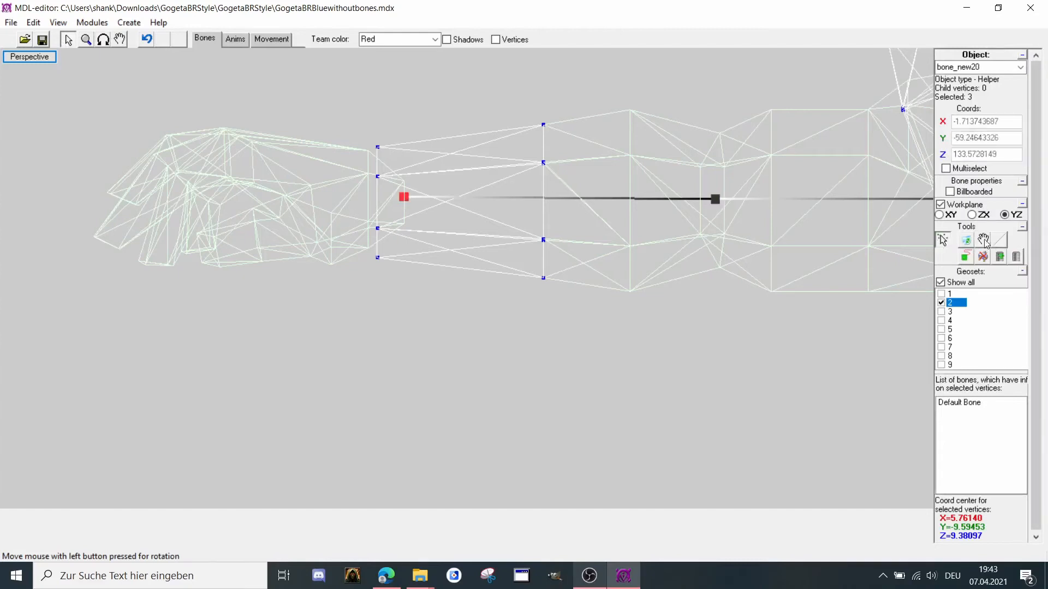
pyautogui.moveTo(853, 247); pyautogui.dragTo(834, 250)
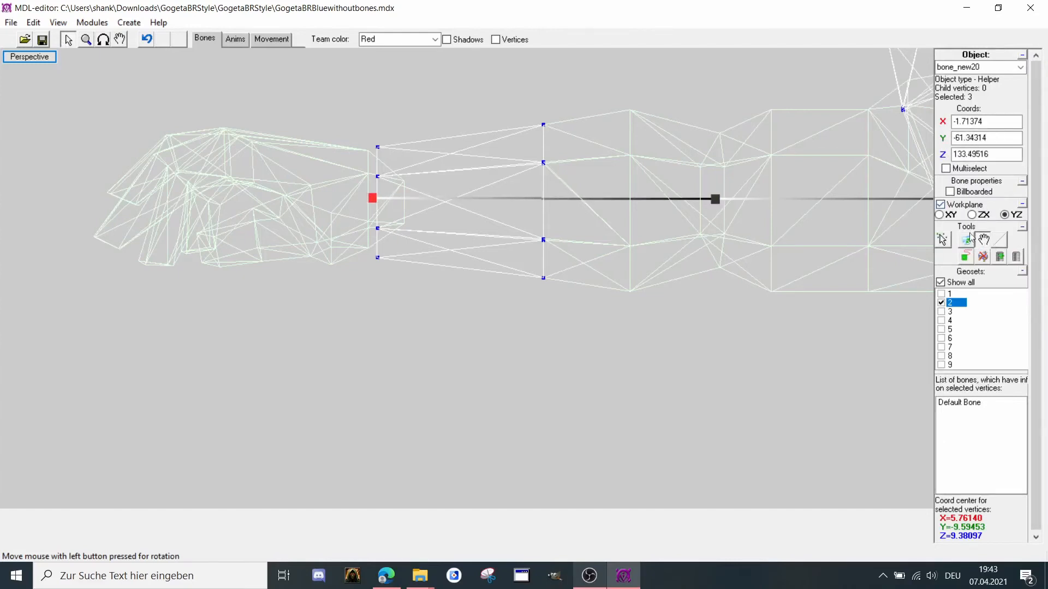
pyautogui.click(943, 240)
# Move the wrist bone on the positive-Y side (bone_new19) outward to about Y 61.37, Z 133.27.
pyautogui.scroll(-3, 498, 253)
pyautogui.moveTo(819, 283); pyautogui.dragTo(503, 223, button='middle')
pyautogui.moveTo(365, 158); pyautogui.dragTo(379, 206, button='middle')
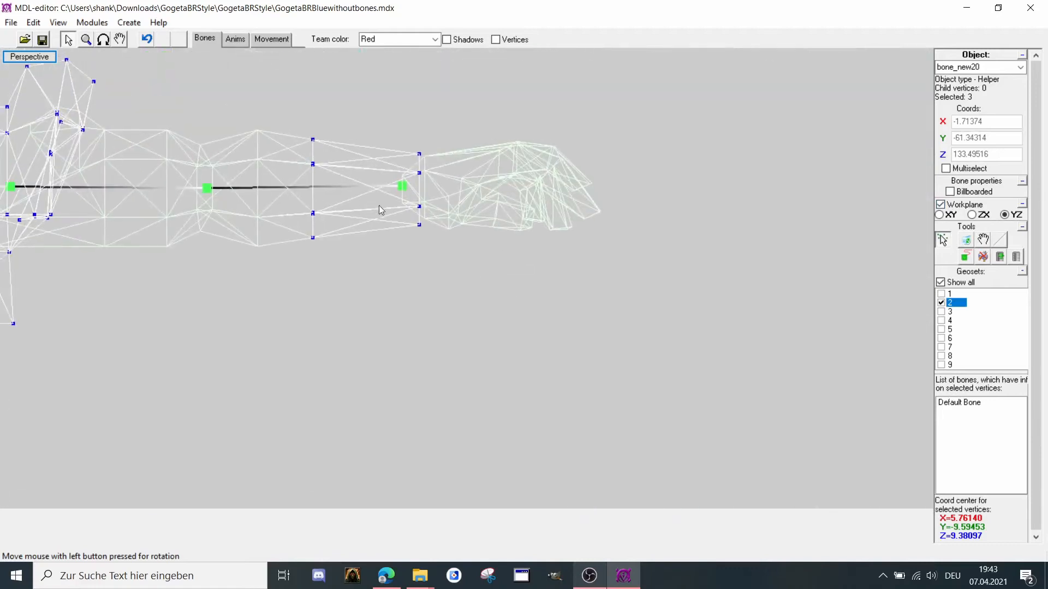
pyautogui.scroll(2, 379, 206)
pyautogui.click(419, 197)
pyautogui.click(977, 244)
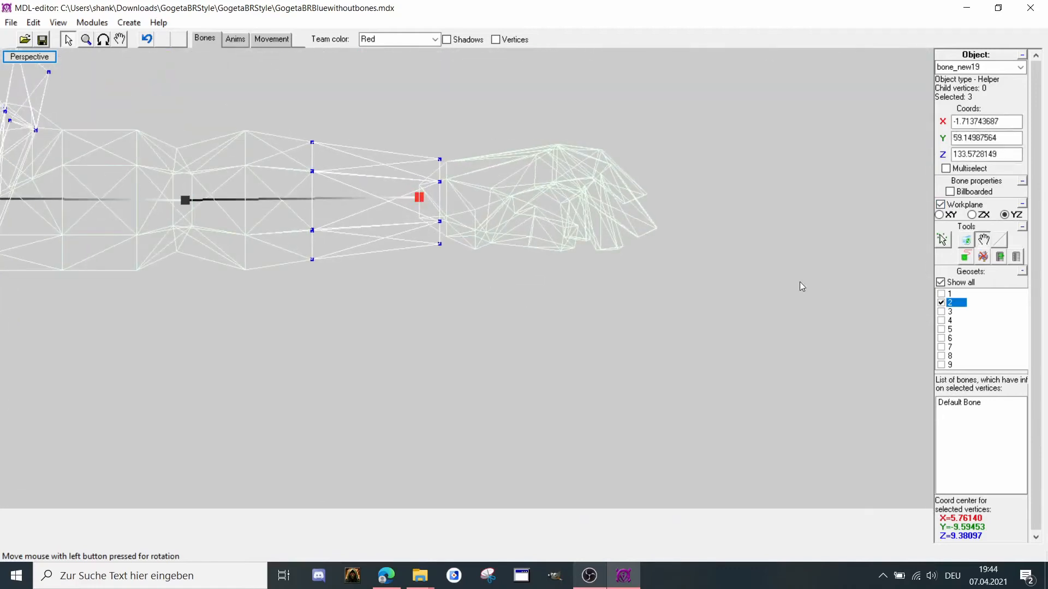
pyautogui.moveTo(797, 285); pyautogui.dragTo(767, 286)
# Examine the placement of the arm bones inside the textured model from several angles.
pyautogui.scroll(-2, 518, 239)
pyautogui.moveTo(344, 190); pyautogui.dragTo(549, 73, button='middle')
pyautogui.click(103, 40)
pyautogui.moveTo(269, 68); pyautogui.dragTo(239, 64)
pyautogui.moveTo(239, 65); pyautogui.dragTo(154, 338, button='middle')
pyautogui.moveTo(155, 338); pyautogui.dragTo(319, 399)
pyautogui.scroll(2, 319, 398)
pyautogui.moveTo(319, 398); pyautogui.dragTo(360, 333, button='middle')
pyautogui.moveTo(605, 487); pyautogui.dragTo(366, 230, button='middle')
pyautogui.moveTo(366, 229); pyautogui.dragTo(306, 217)
pyautogui.click(85, 39)
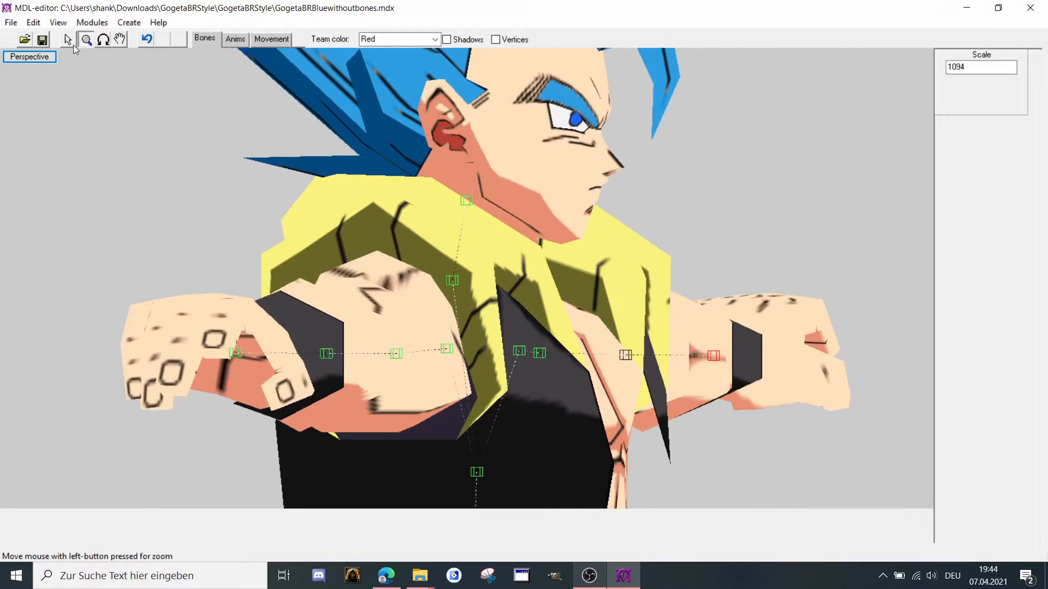
# Stop showing all geosets, replace geoset 2 with geoset 1 as the active one, and view the skeleton from the side.
pyautogui.click(68, 39)
pyautogui.click(941, 282)
pyautogui.click(940, 302)
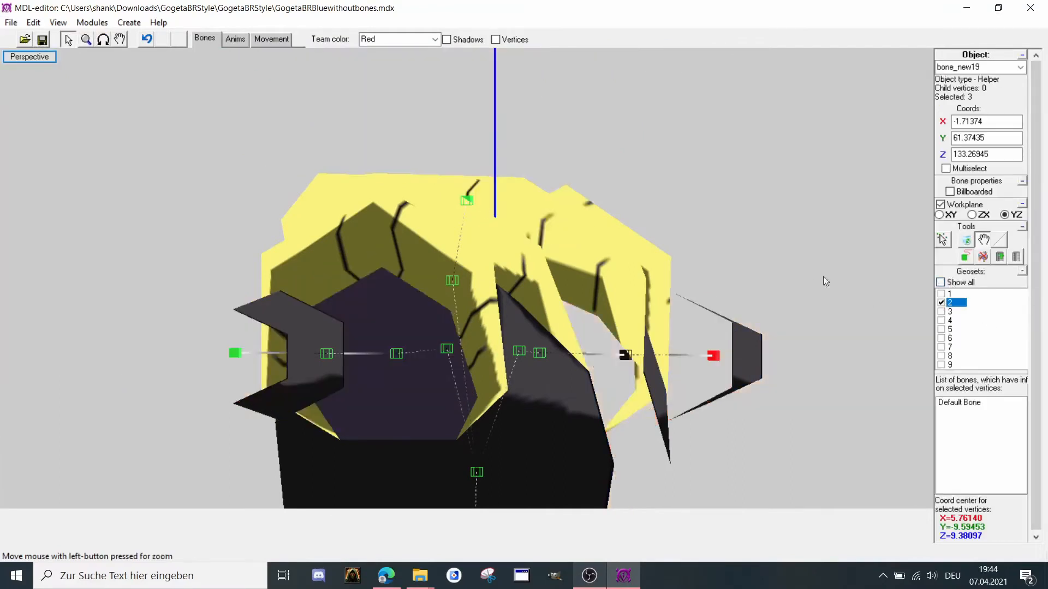
pyautogui.click(941, 302)
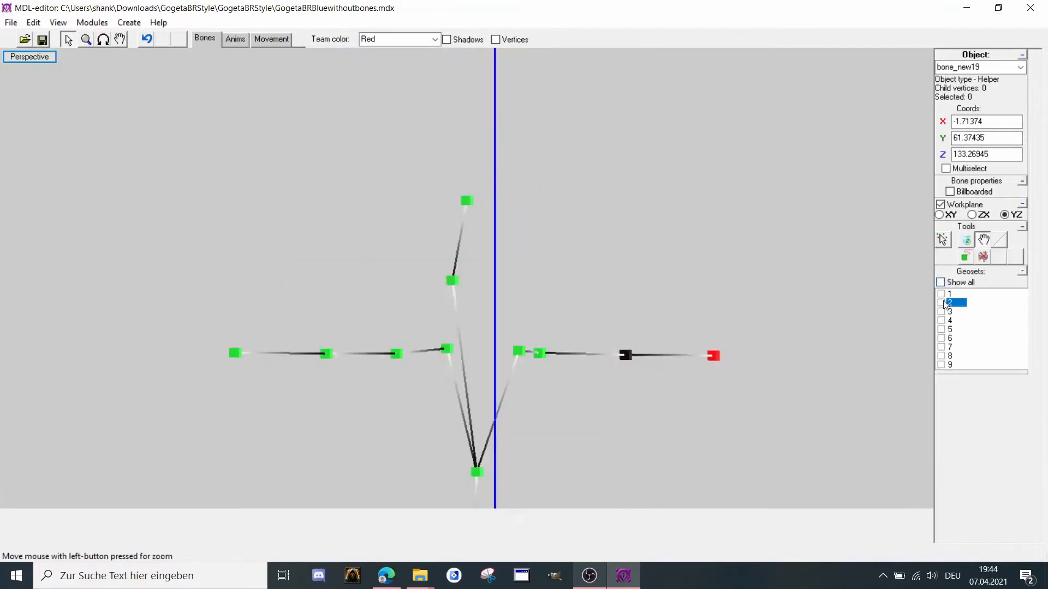
pyautogui.click(941, 293)
pyautogui.scroll(2, 569, 207)
pyautogui.click(85, 40)
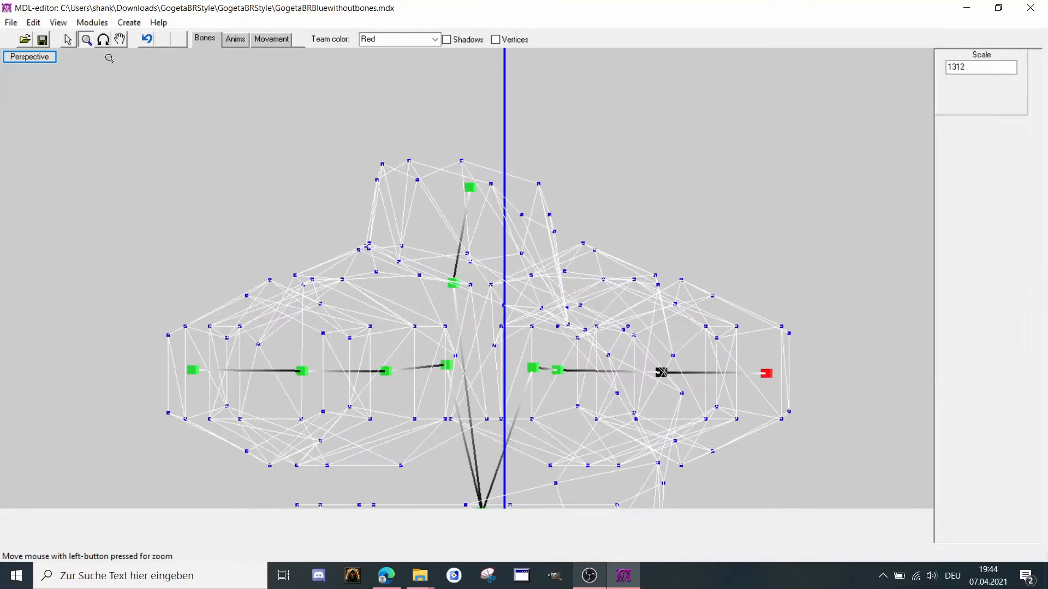
pyautogui.click(103, 39)
pyautogui.moveTo(117, 92); pyautogui.dragTo(398, 205)
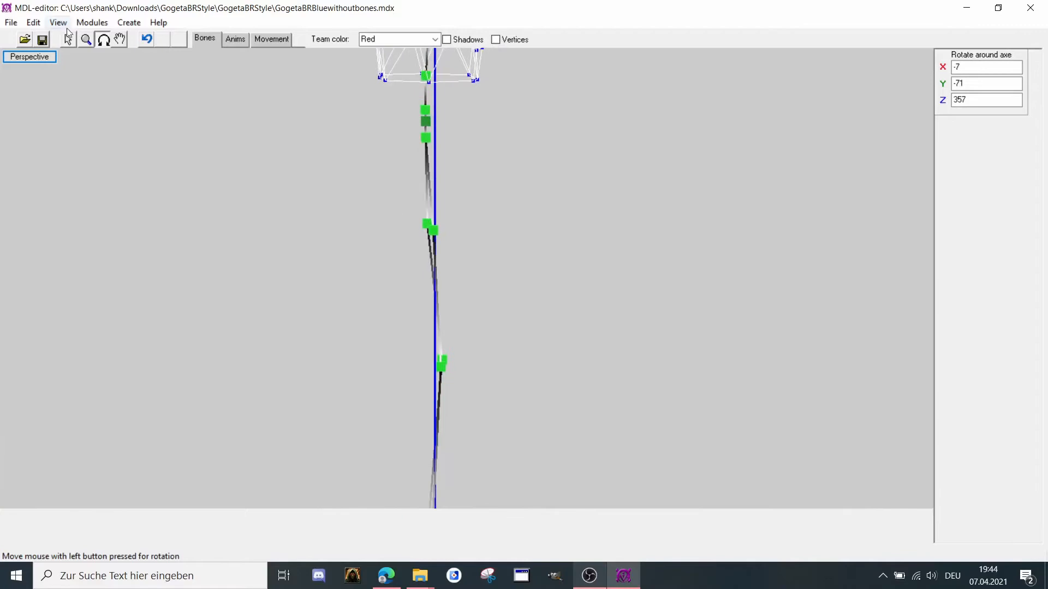
# Show all geosets again around the skeleton and return to selecting bones.
pyautogui.click(68, 39)
pyautogui.click(940, 282)
pyautogui.scroll(3, 483, 237)
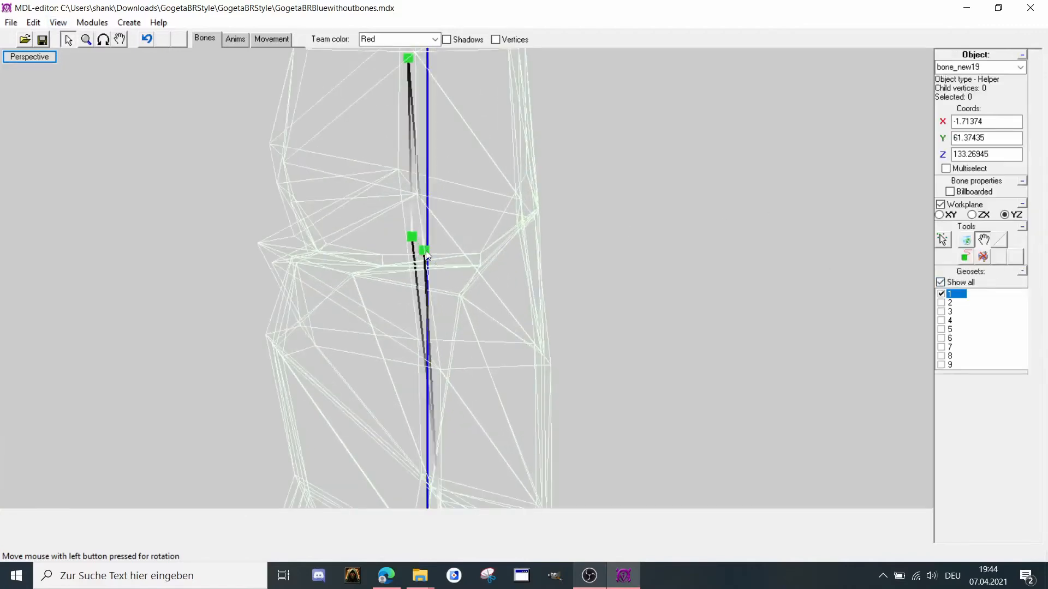
pyautogui.scroll(-5, 710, 314)
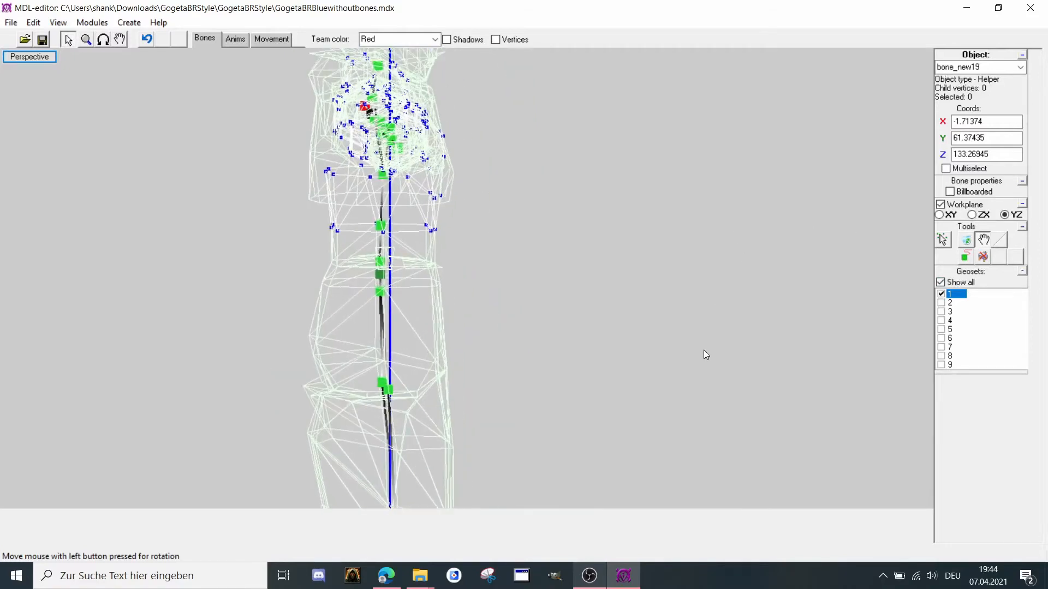
pyautogui.click(940, 238)
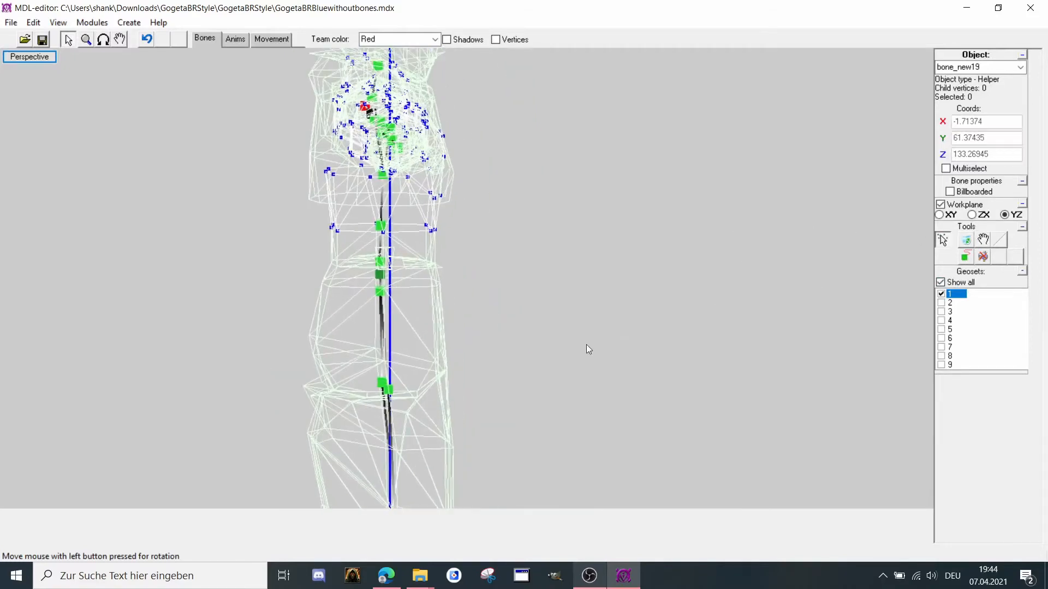
# Move the hip bone on the negative-Y side (bone_new6) in the XY plane to about X -1.85, Y -8.96.
pyautogui.scroll(5, 377, 216)
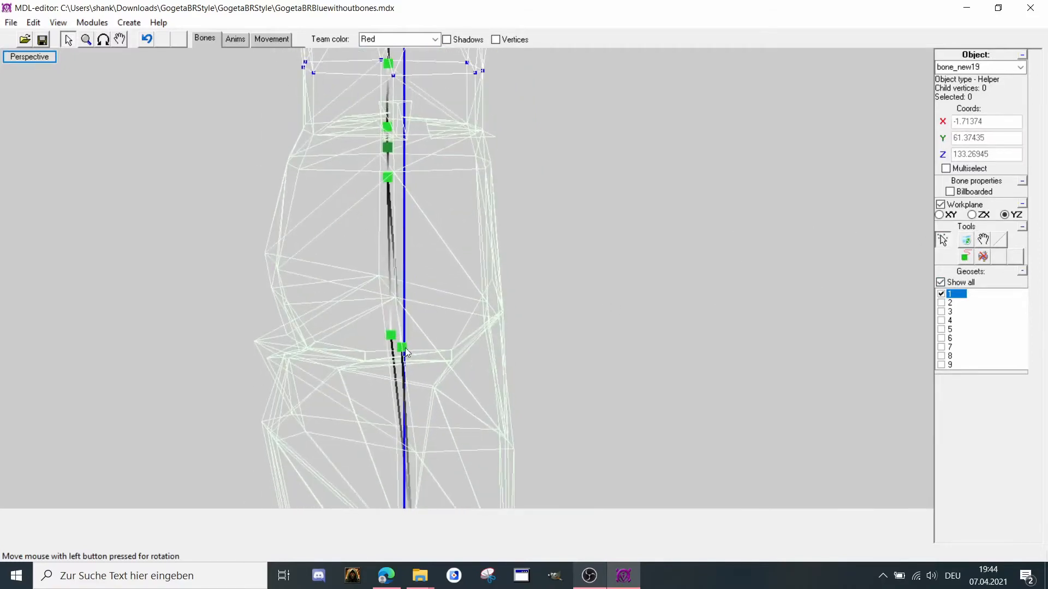
pyautogui.click(403, 348)
pyautogui.click(979, 239)
pyautogui.click(940, 215)
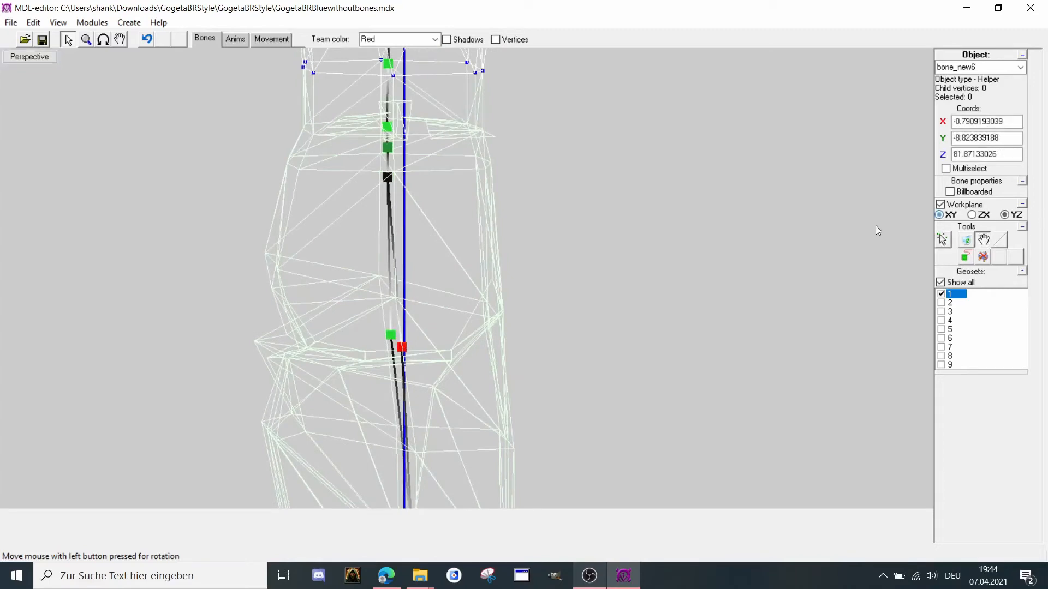
pyautogui.moveTo(876, 225); pyautogui.dragTo(836, 230)
# From the front view, move the same hip bone in the YZ plane to about Y -8.67, Z 82.44.
pyautogui.scroll(-3, 689, 213)
pyautogui.scroll(-4, 690, 180)
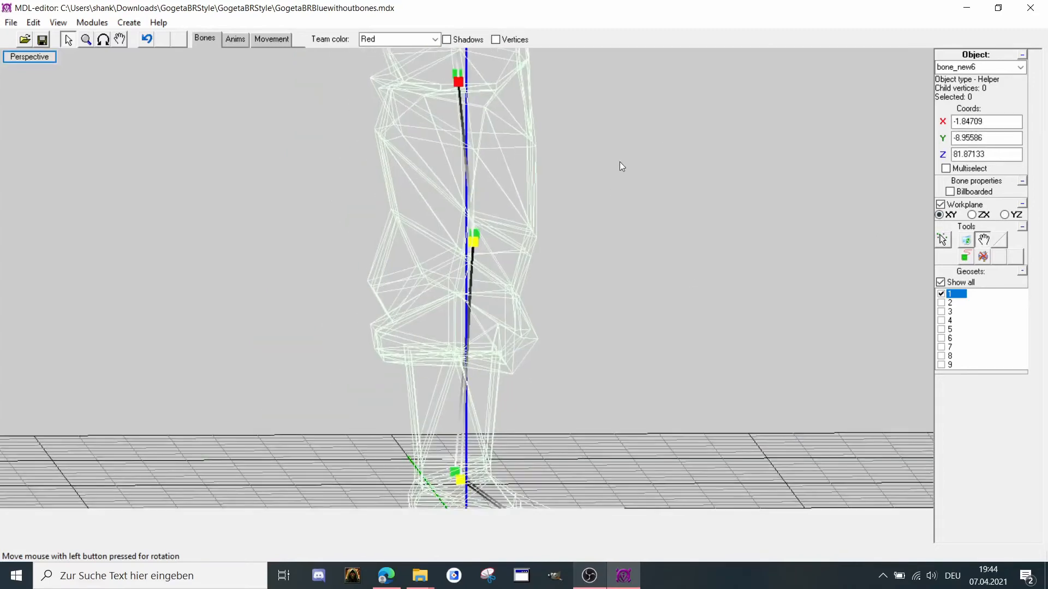
pyautogui.click(104, 40)
pyautogui.moveTo(245, 171); pyautogui.dragTo(189, 178)
pyautogui.rightClick(250, 184)
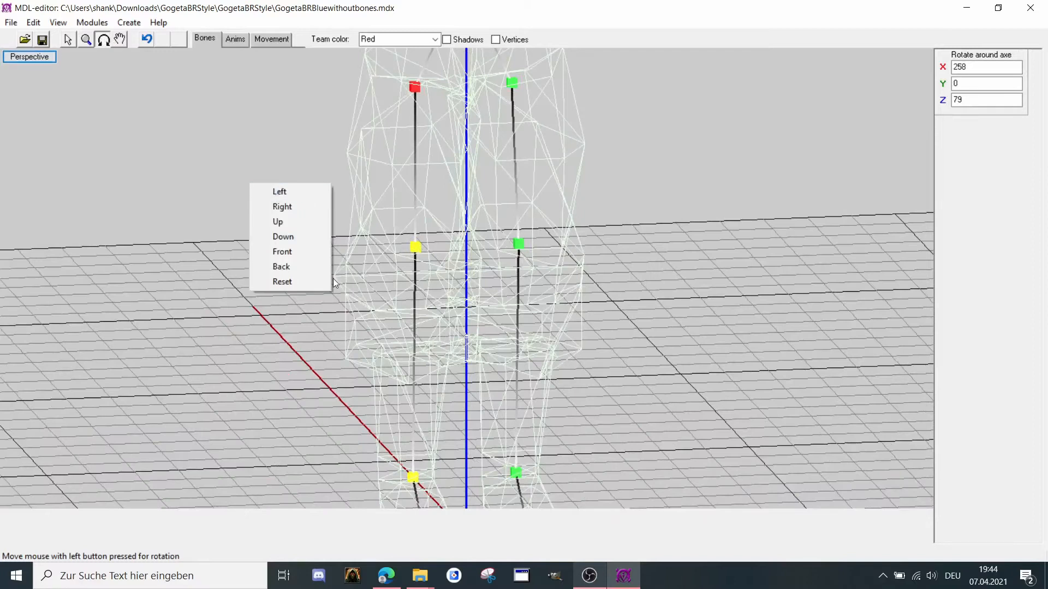
pyautogui.click(282, 252)
pyautogui.moveTo(421, 213); pyautogui.dragTo(442, 238)
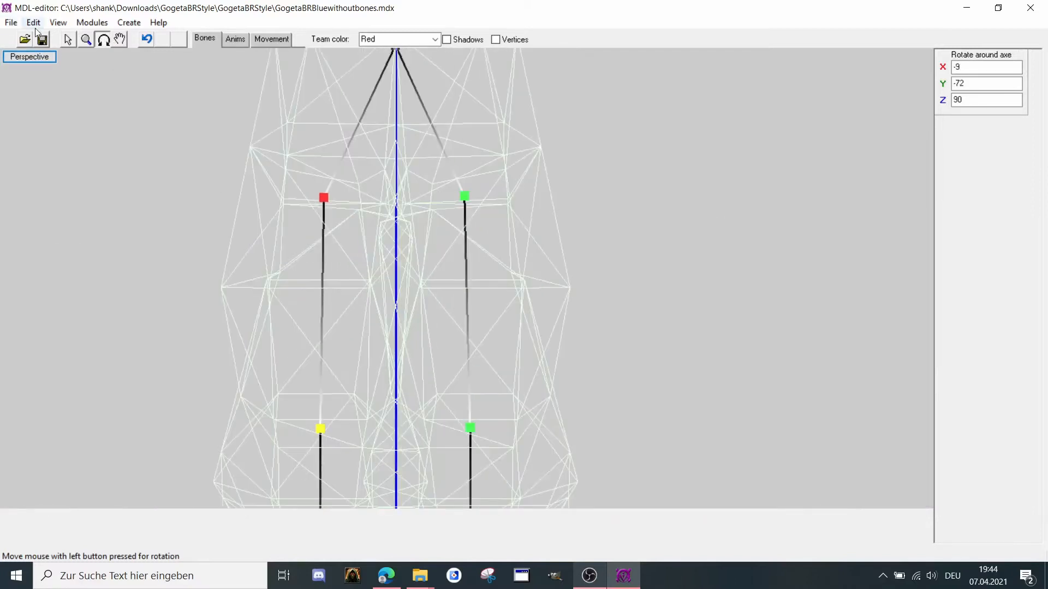
pyautogui.click(67, 40)
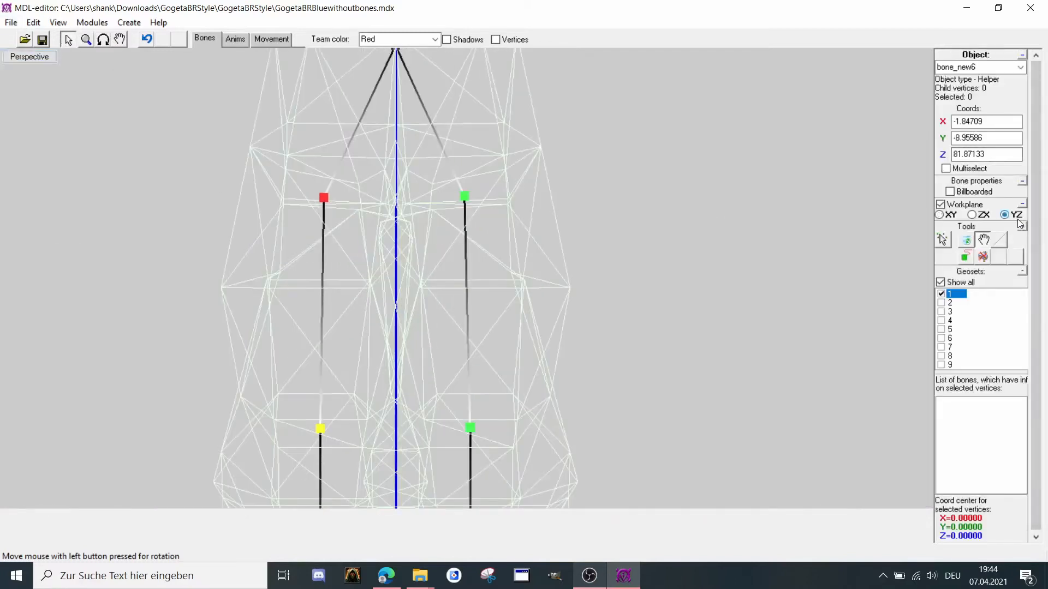
pyautogui.moveTo(804, 247); pyautogui.dragTo(806, 243)
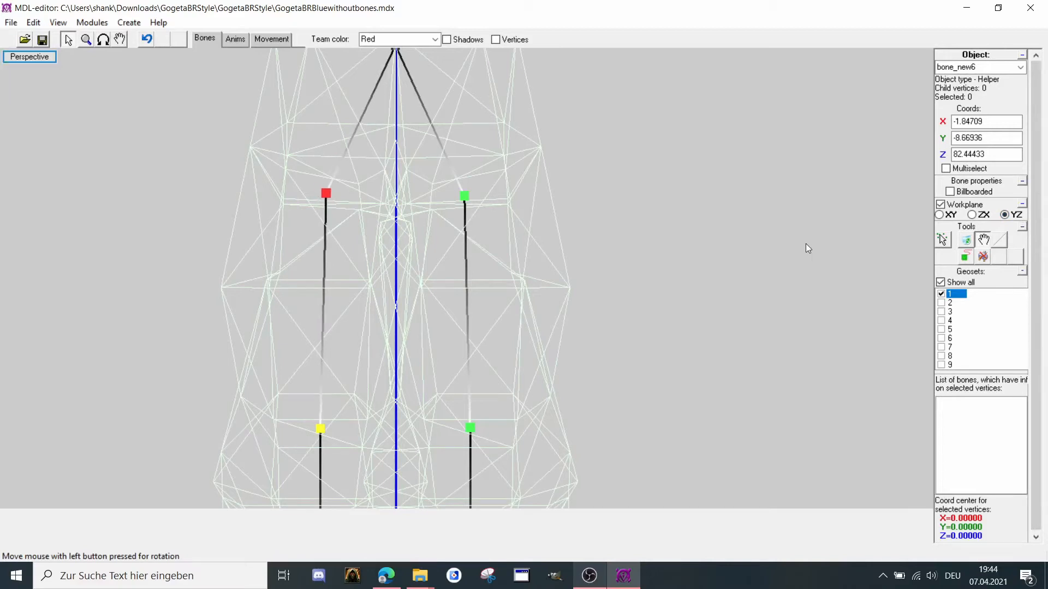
# Move the negative-Y hip bone (bone_new6) in the YZ plane to about Y -8.92, Z 82.07, level with bone_new5.
pyautogui.click(945, 241)
pyautogui.scroll(-2, 573, 402)
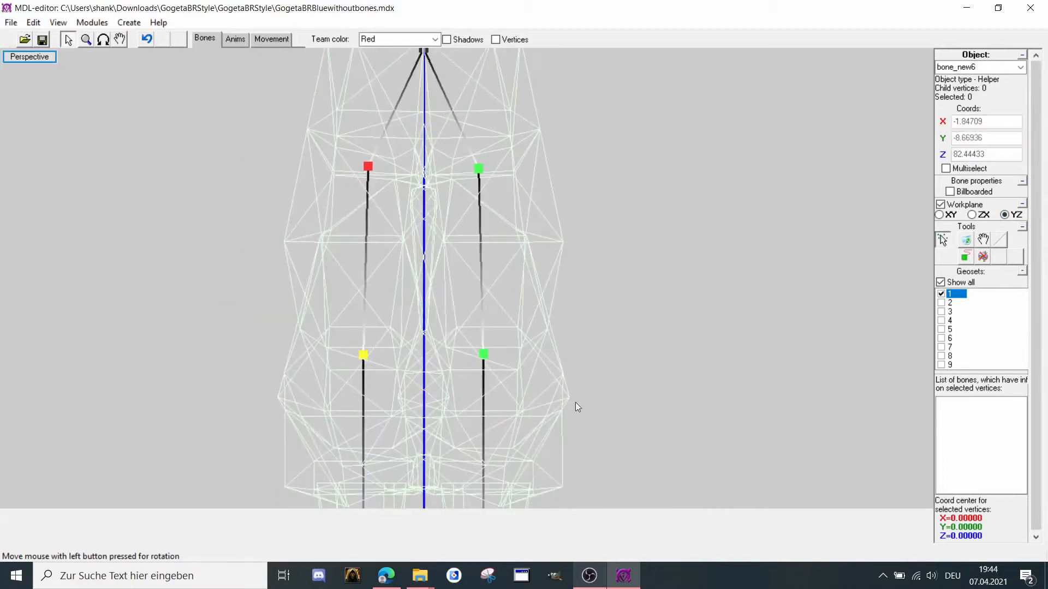
pyautogui.scroll(2, 475, 218)
pyautogui.click(988, 242)
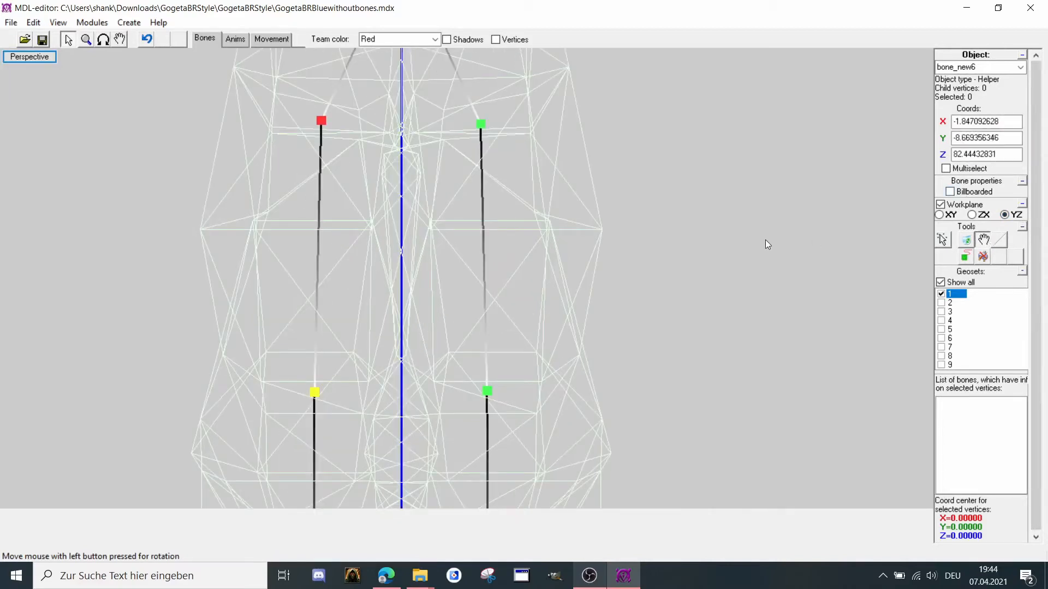
pyautogui.moveTo(765, 241); pyautogui.dragTo(763, 244)
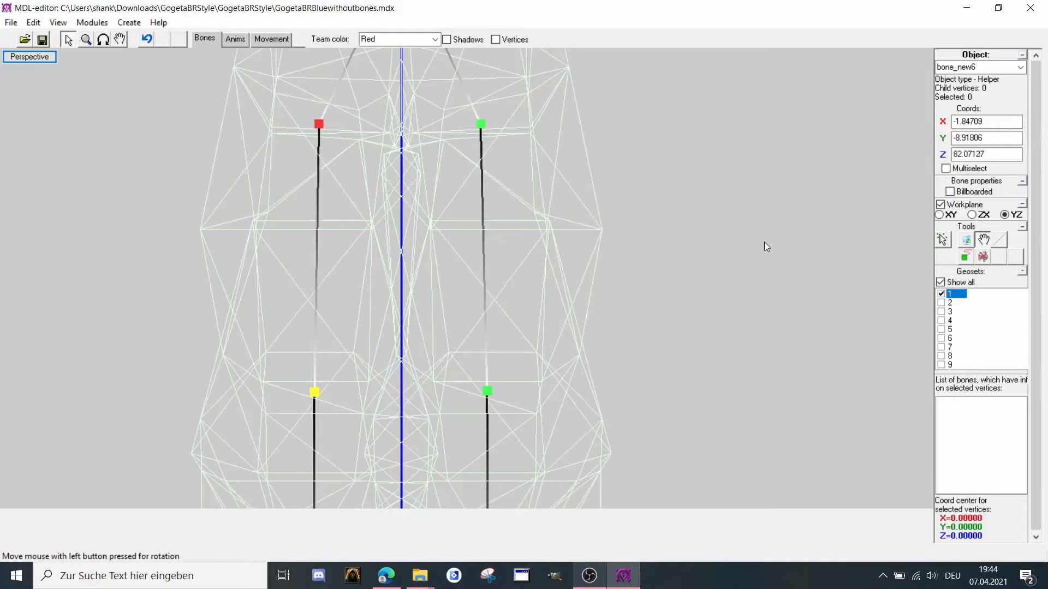
pyautogui.click(942, 240)
pyautogui.click(481, 125)
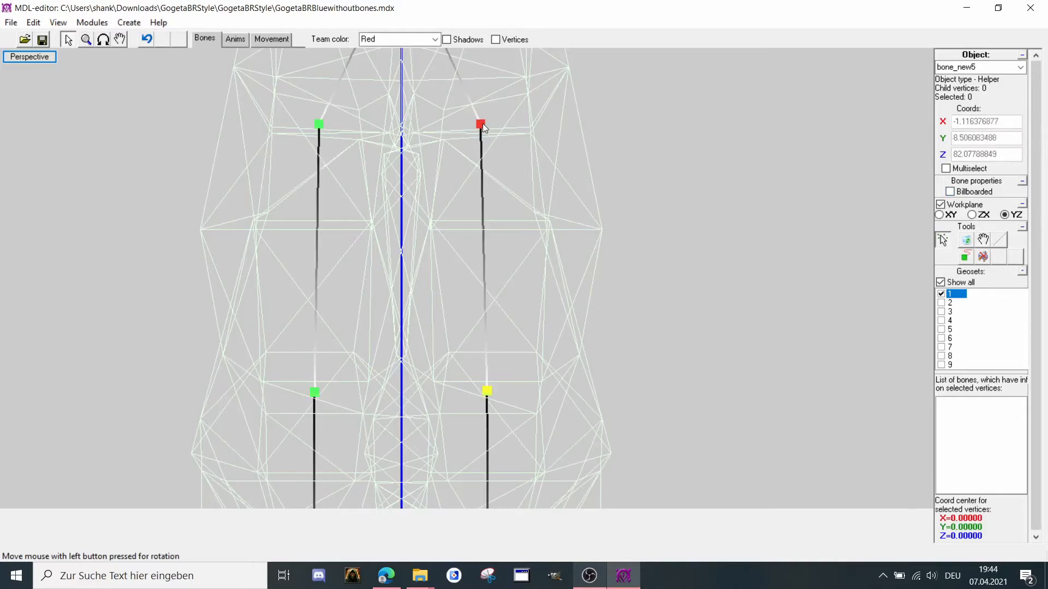
pyautogui.click(320, 125)
# Save the model, view the whole skeleton from the side and return to the front view.
pyautogui.scroll(-1, 535, 295)
pyautogui.moveTo(535, 296); pyautogui.dragTo(505, 205, button='middle')
pyautogui.moveTo(354, 360); pyautogui.dragTo(361, 253, button='middle')
pyautogui.scroll(-4, 424, 229)
pyautogui.moveTo(424, 229); pyautogui.dragTo(427, 191, button='middle')
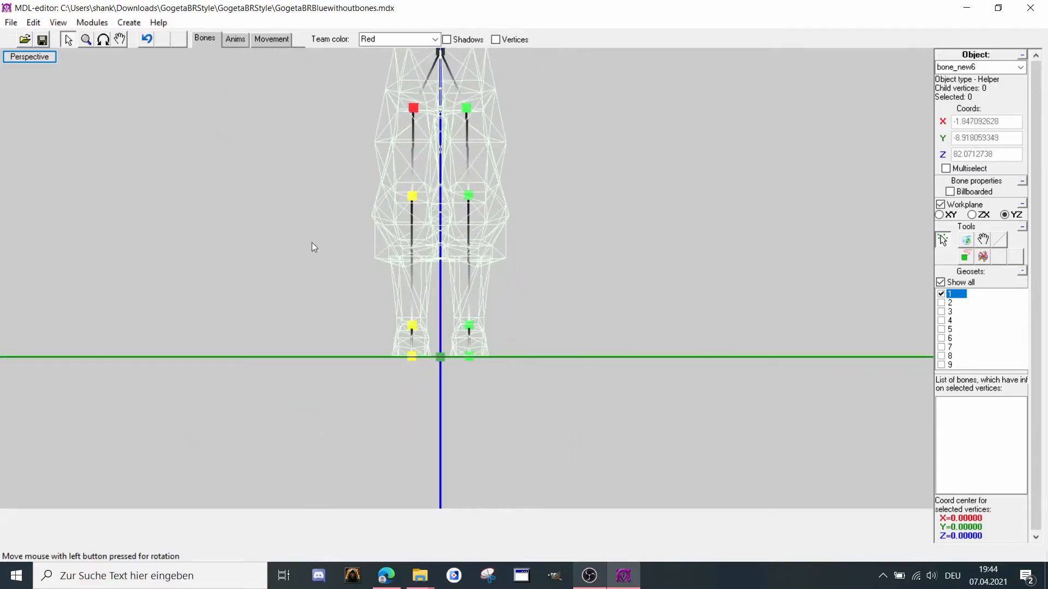
pyautogui.scroll(-2, 348, 188)
pyautogui.moveTo(348, 189); pyautogui.dragTo(346, 341, button='middle')
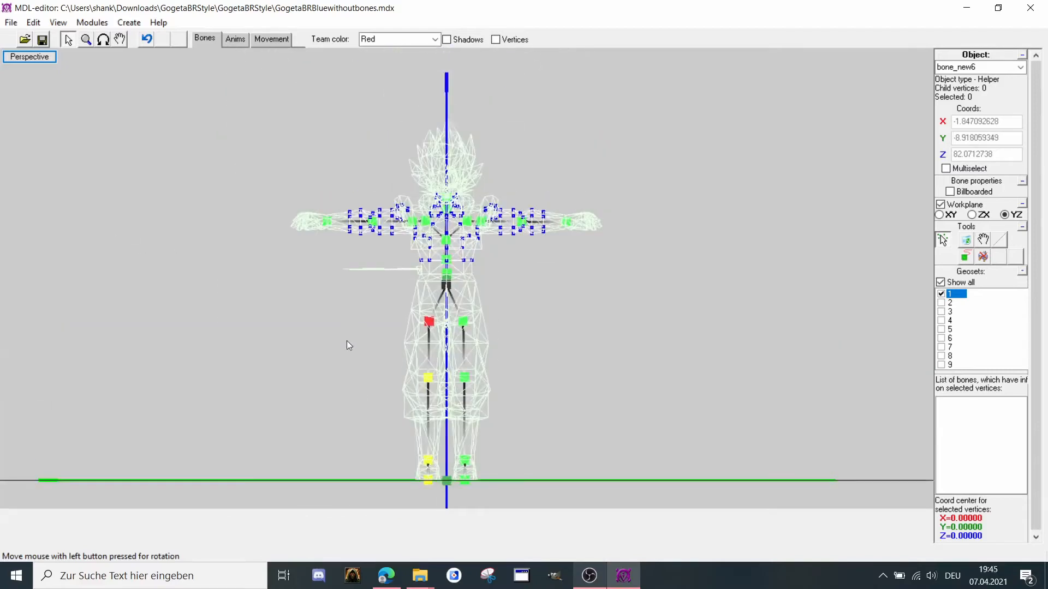
pyautogui.click(42, 39)
pyautogui.click(104, 42)
pyautogui.moveTo(188, 161); pyautogui.dragTo(236, 177)
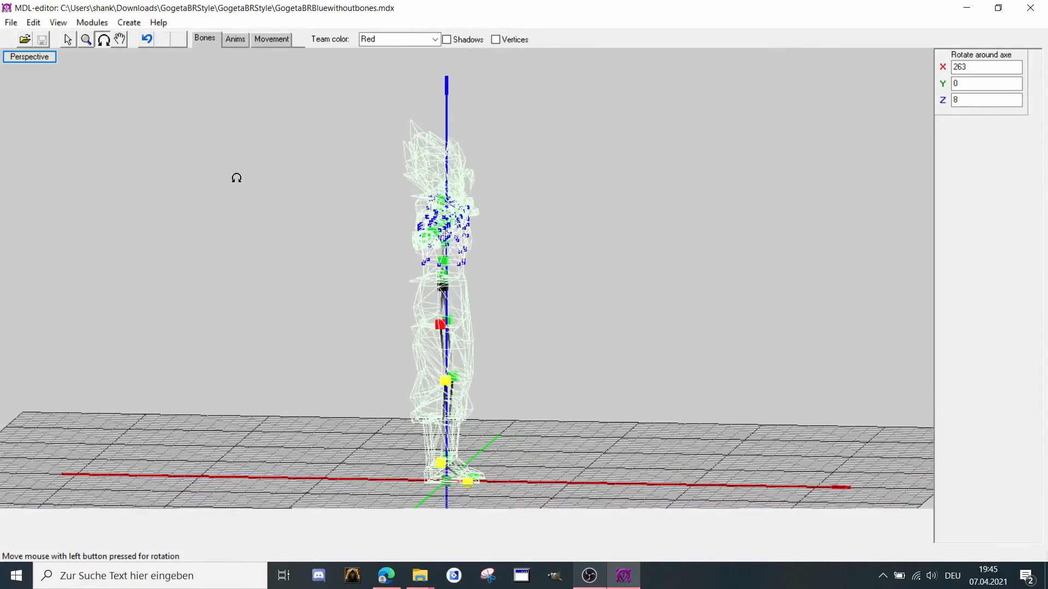
pyautogui.rightClick(335, 213)
pyautogui.click(370, 284)
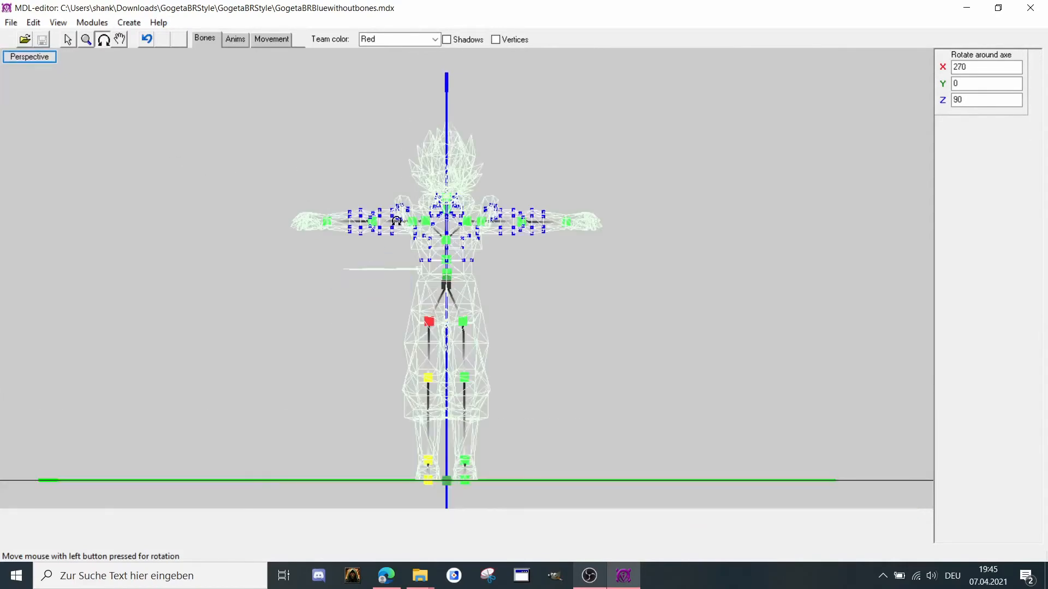
# Return to bone selection and stop showing all geosets so that only geoset 1 is displayed with the skeleton.
pyautogui.scroll(2, 370, 283)
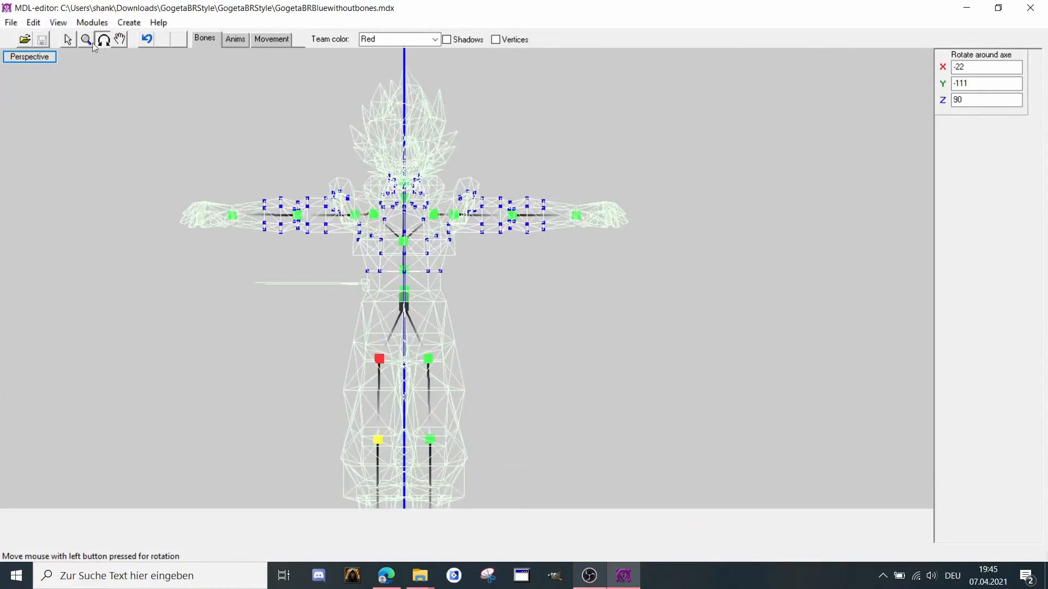
pyautogui.click(68, 39)
pyautogui.click(949, 283)
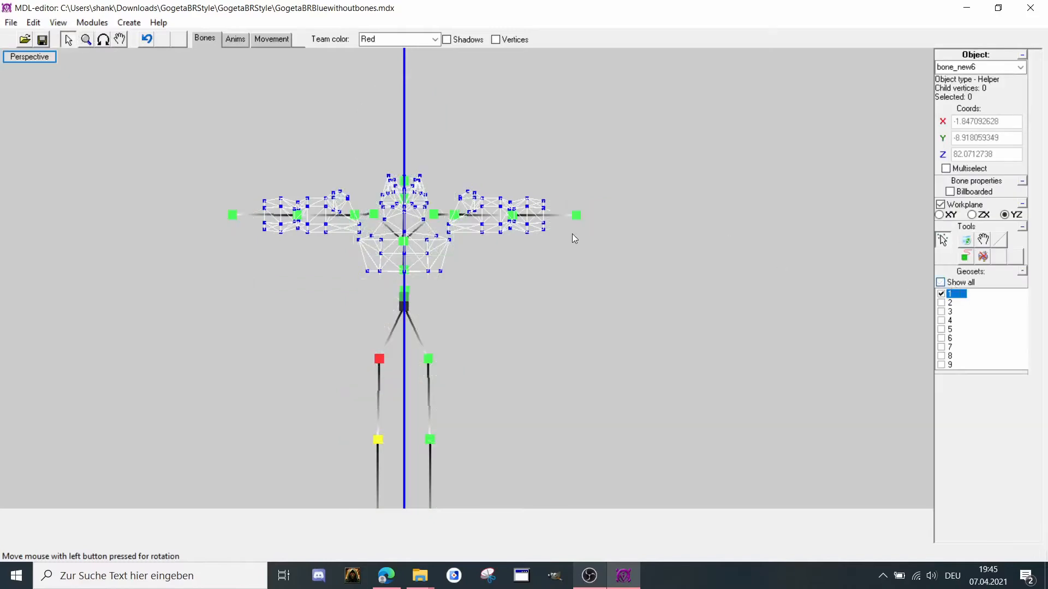
pyautogui.scroll(2, 571, 234)
pyautogui.scroll(1, 644, 242)
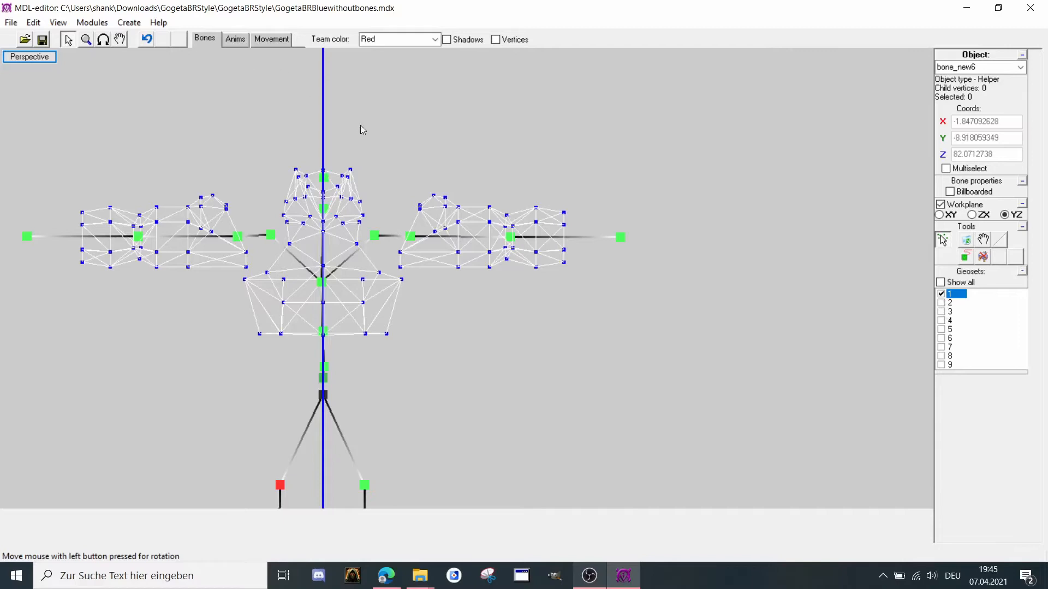
pyautogui.scroll(4, 600, 302)
# Reassign the 14 forearm vertices on the positive-Y side from Default Bone to the elbow bone (bone_new15).
pyautogui.click(536, 218)
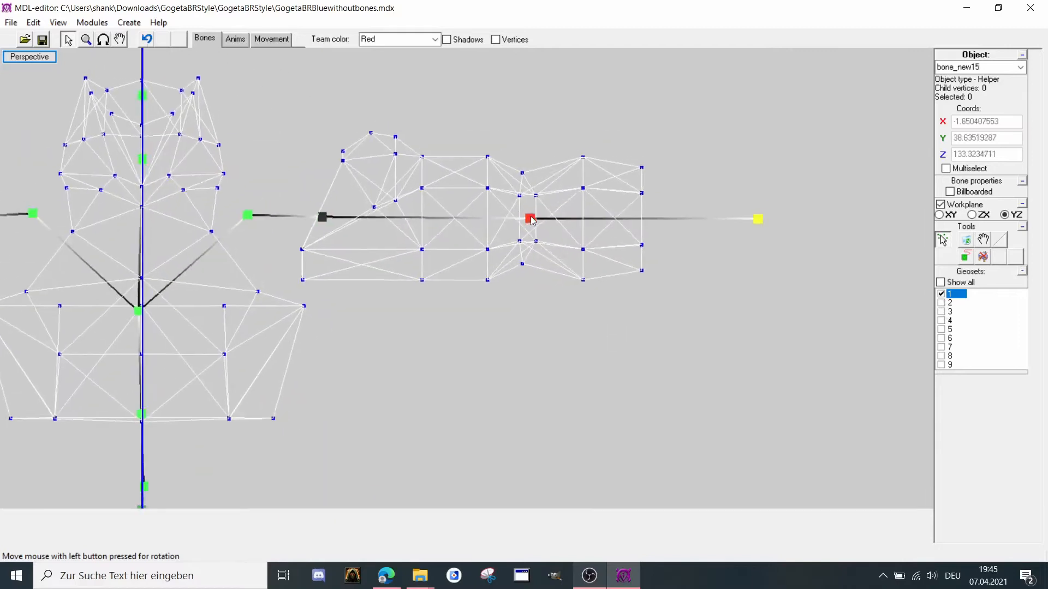
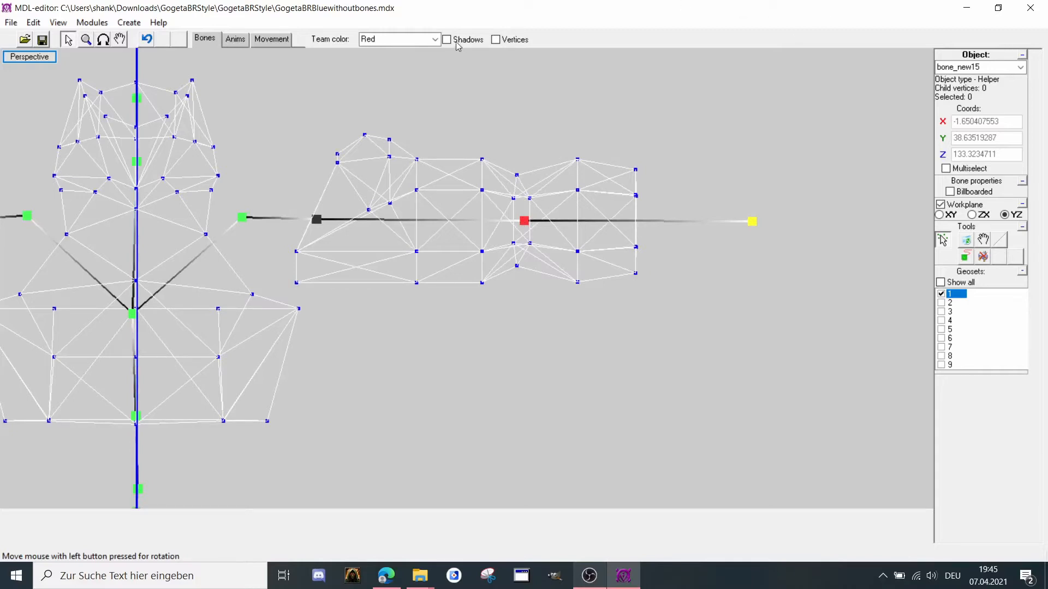
pyautogui.moveTo(557, 138); pyautogui.dragTo(655, 295)
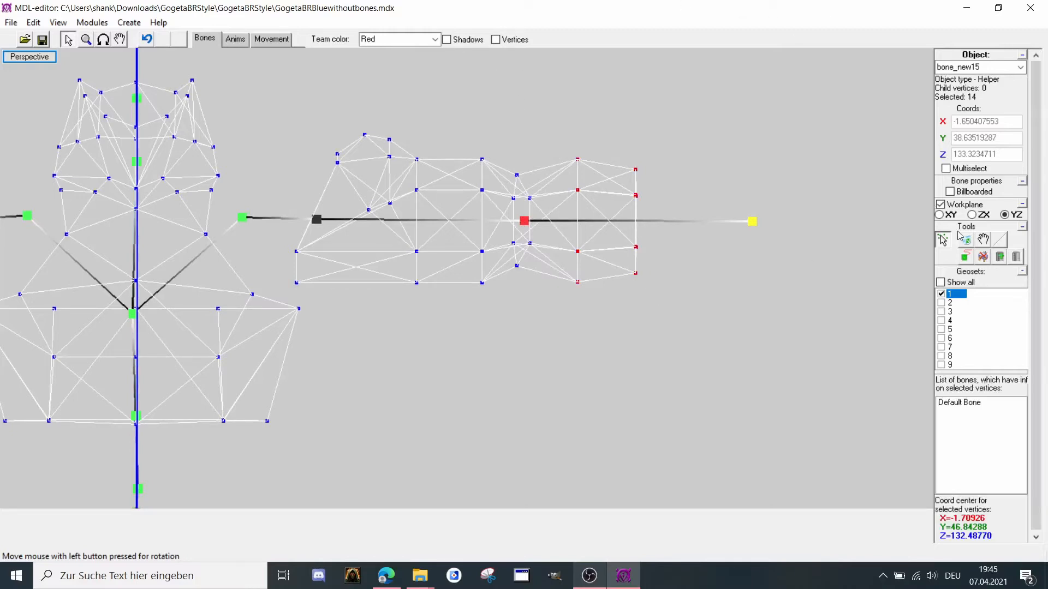
pyautogui.click(1016, 258)
# Reassign the seven elbow vertices on the positive-Y side from Default Bone to bone_new15.
pyautogui.scroll(3, 476, 98)
pyautogui.moveTo(523, 84); pyautogui.dragTo(480, 144, button='middle')
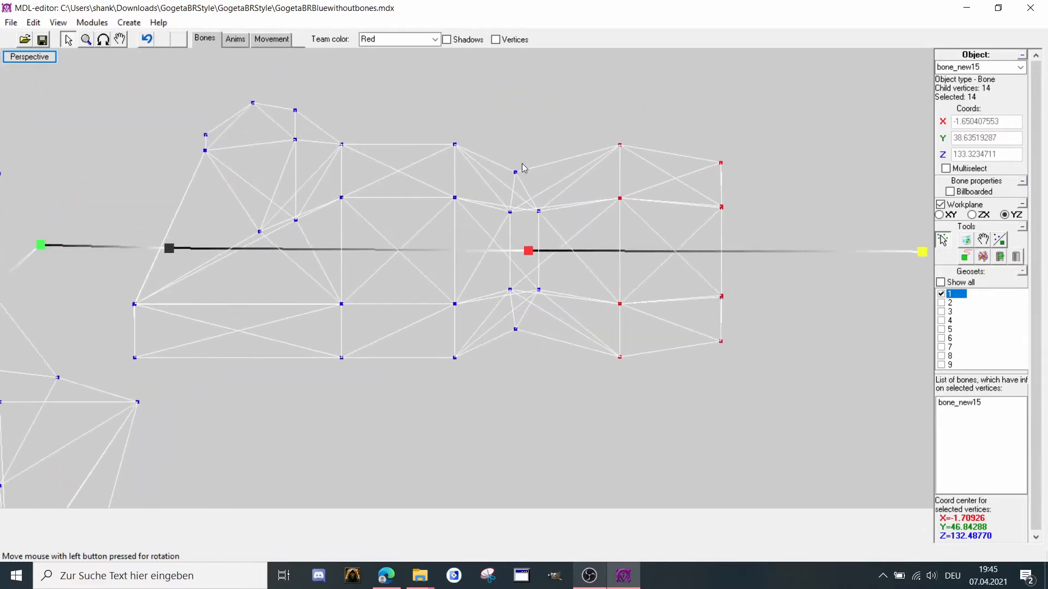
pyautogui.moveTo(499, 156); pyautogui.dragTo(558, 369)
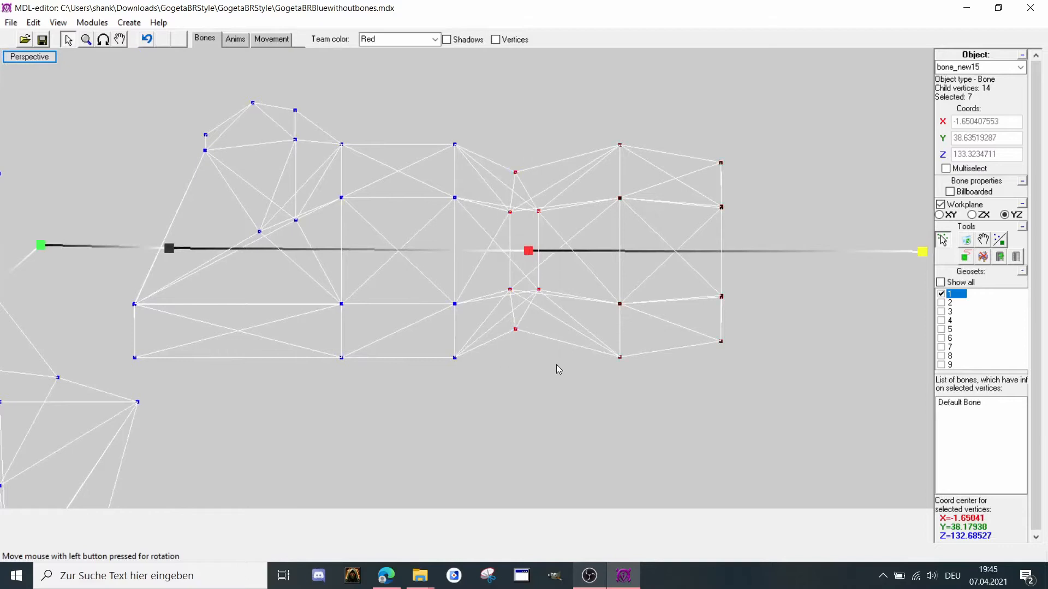
pyautogui.click(1018, 265)
# Attach the same elbow vertices additionally to the shoulder bone (bone_new14), keeping their link to bone_new15.
pyautogui.moveTo(513, 277); pyautogui.dragTo(528, 277, button='middle')
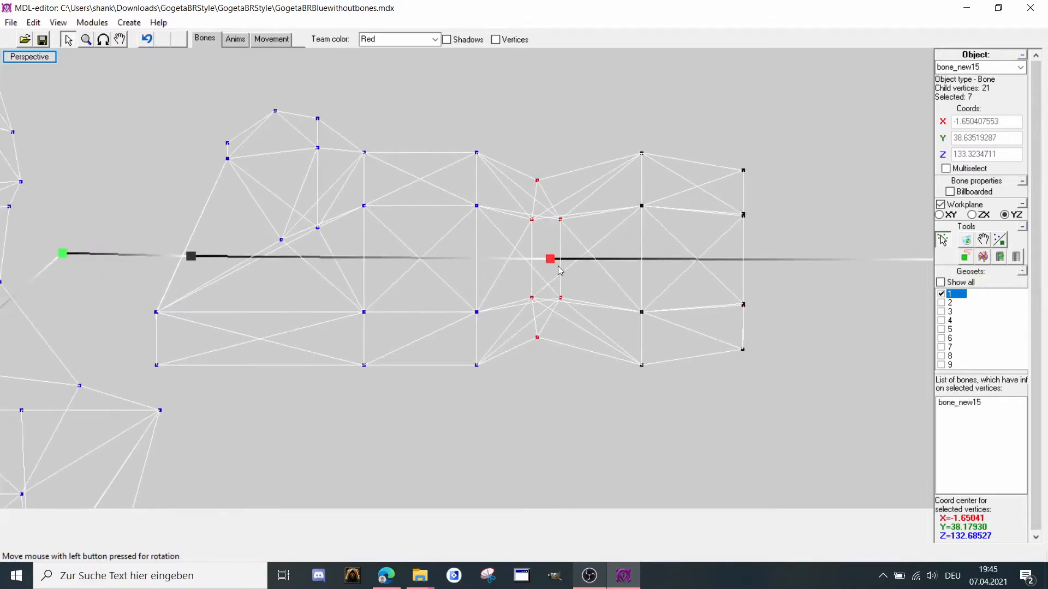
pyautogui.click(190, 257)
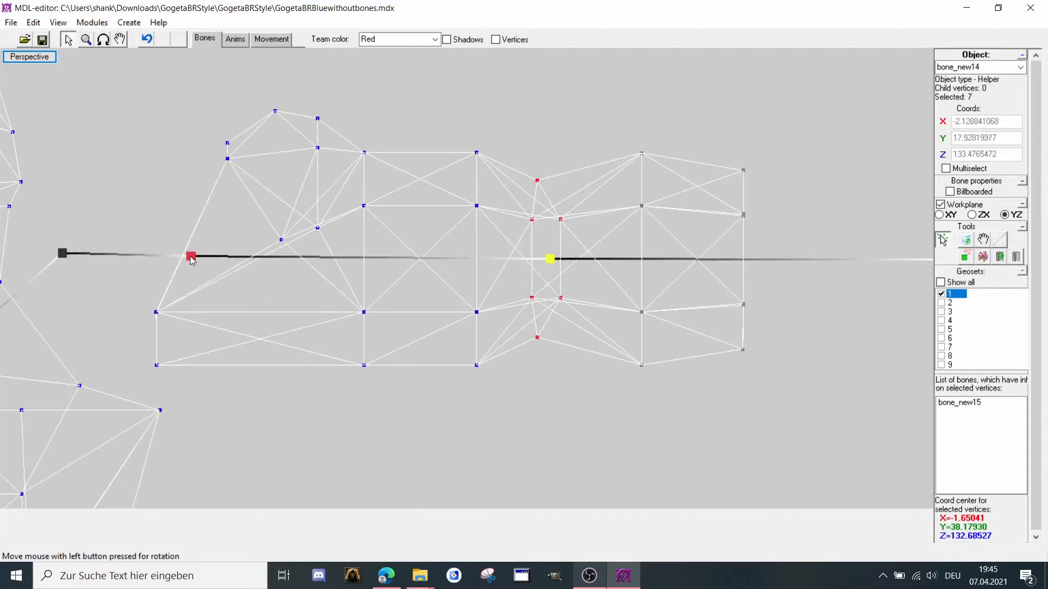
pyautogui.click(1000, 261)
# On the negative-Y arm, reassign the 14 forearm vertices from Default Bone to the elbow bone (bone_new16).
pyautogui.scroll(-3, 456, 292)
pyautogui.moveTo(256, 306); pyautogui.dragTo(806, 336, button='middle')
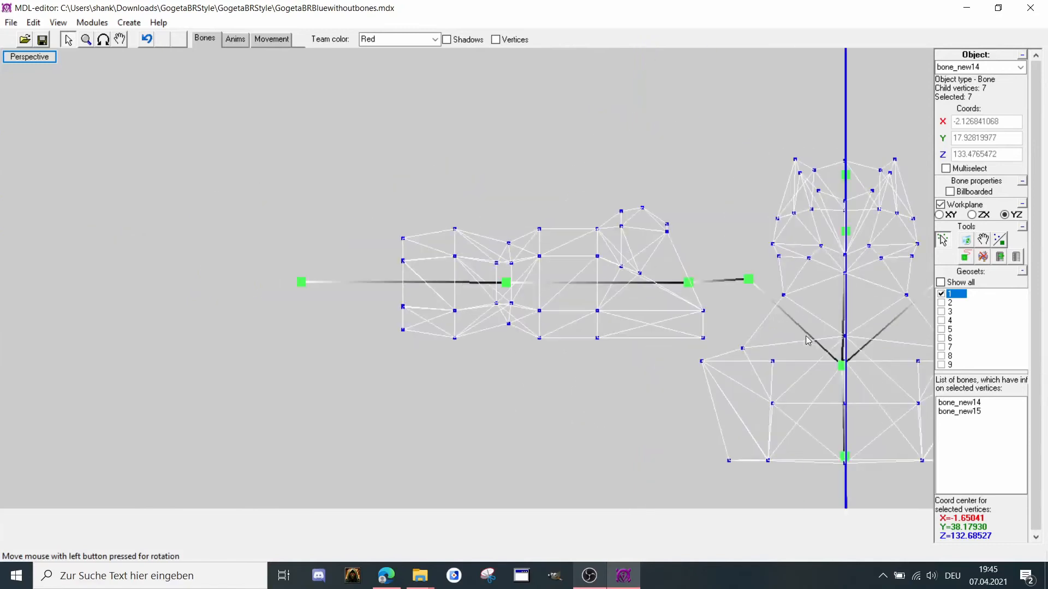
pyautogui.scroll(1, 555, 335)
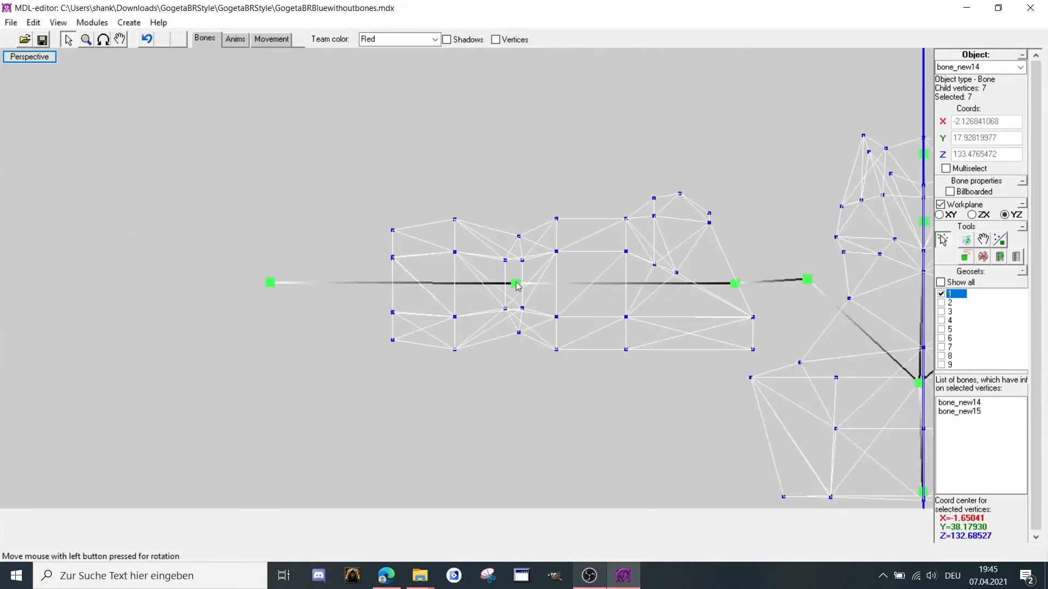
pyautogui.scroll(1, 525, 248)
pyautogui.click(518, 265)
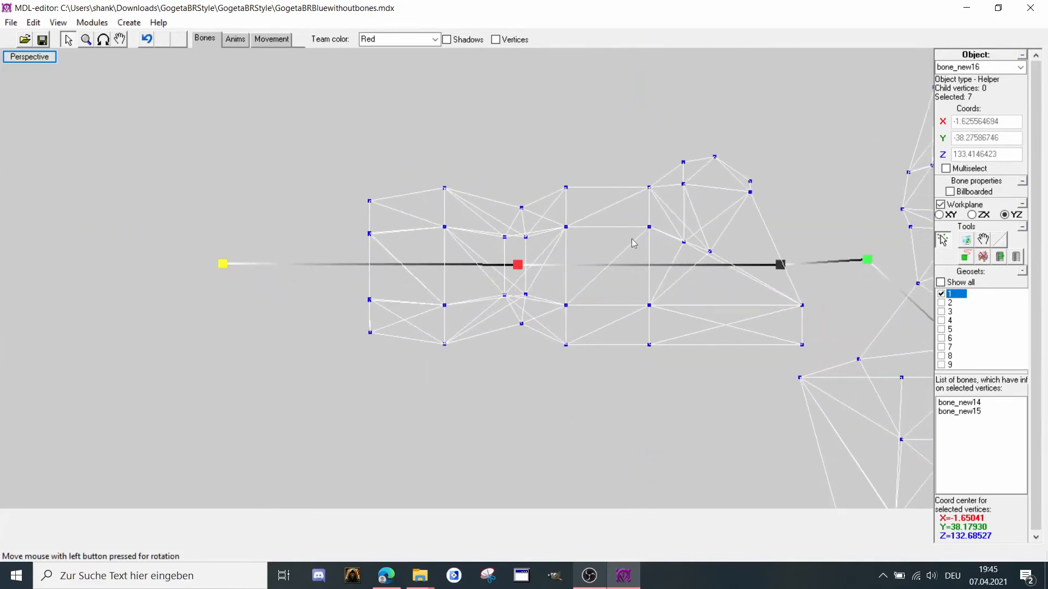
pyautogui.moveTo(350, 169); pyautogui.dragTo(463, 445)
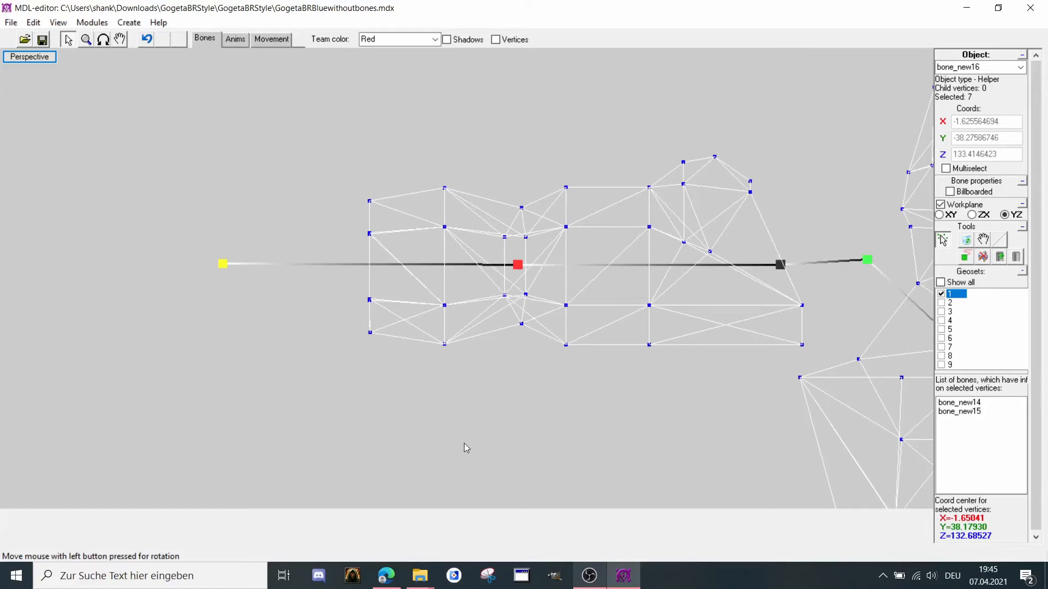
pyautogui.click(1017, 261)
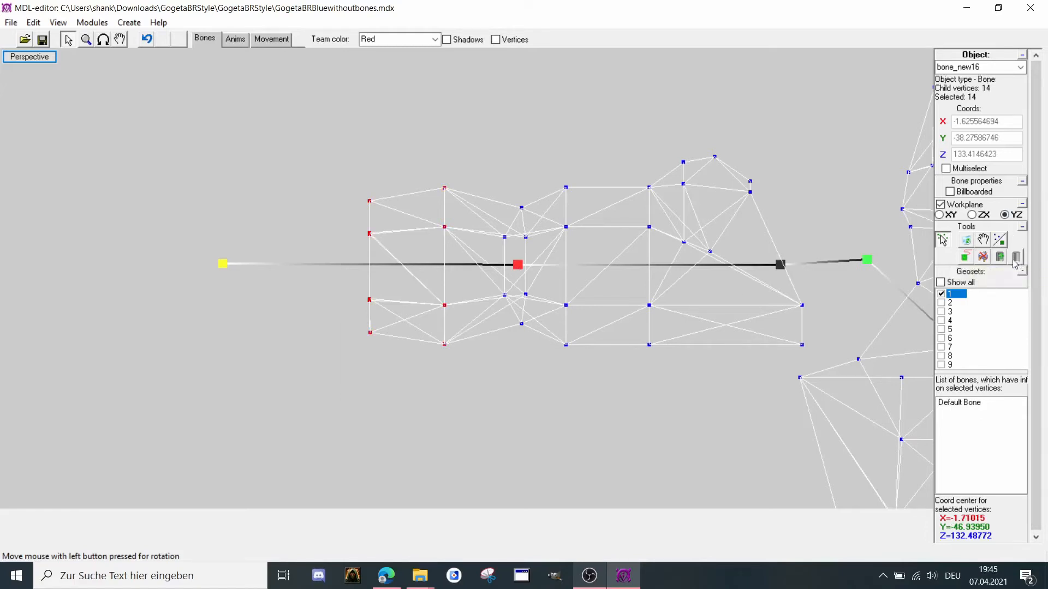
# Reassign the seven elbow vertices on the negative-Y arm from Default Bone to bone_new16.
pyautogui.scroll(1, 538, 269)
pyautogui.moveTo(487, 175); pyautogui.dragTo(545, 362)
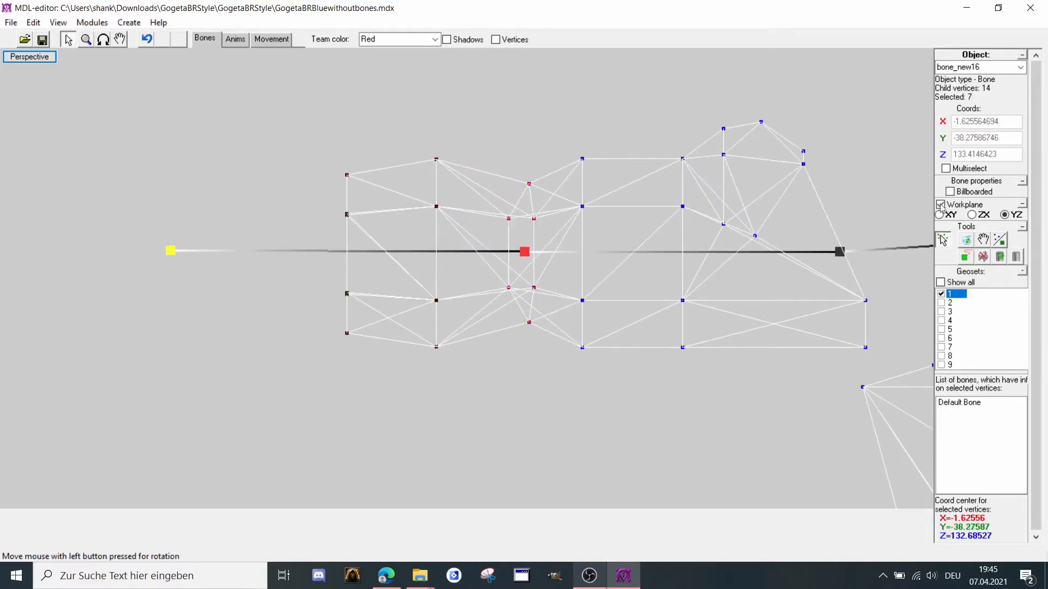
pyautogui.click(1017, 258)
# Examine which vertices are attached to the elbow bone (bone_new15) and shoulder bone (bone_new14) of the positive-Y arm.
pyautogui.scroll(-2, 527, 188)
pyautogui.moveTo(690, 247)
pyautogui.mouseDown(button='middle')
pyautogui.moveTo(417, 235)
pyautogui.moveTo(418, 225)
pyautogui.mouseUp(button='middle')
pyautogui.moveTo(631, 178); pyautogui.dragTo(594, 196, button='middle')
pyautogui.scroll(1, 594, 196)
pyautogui.click(701, 221)
pyautogui.scroll(1, 703, 224)
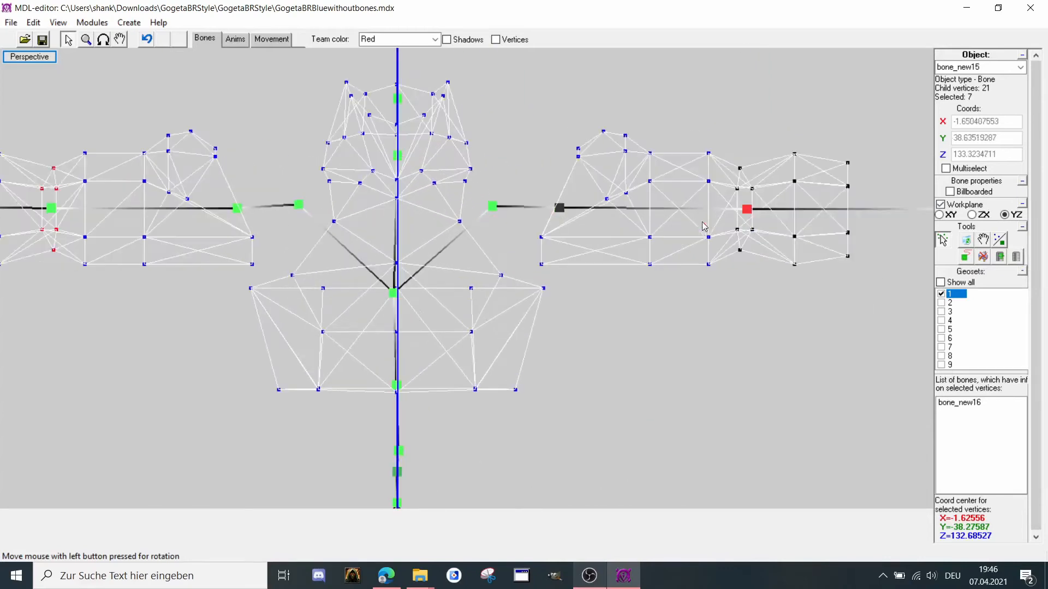
pyautogui.click(560, 209)
# Make Stand the current animation sequence and switch to movement editing.
pyautogui.click(252, 39)
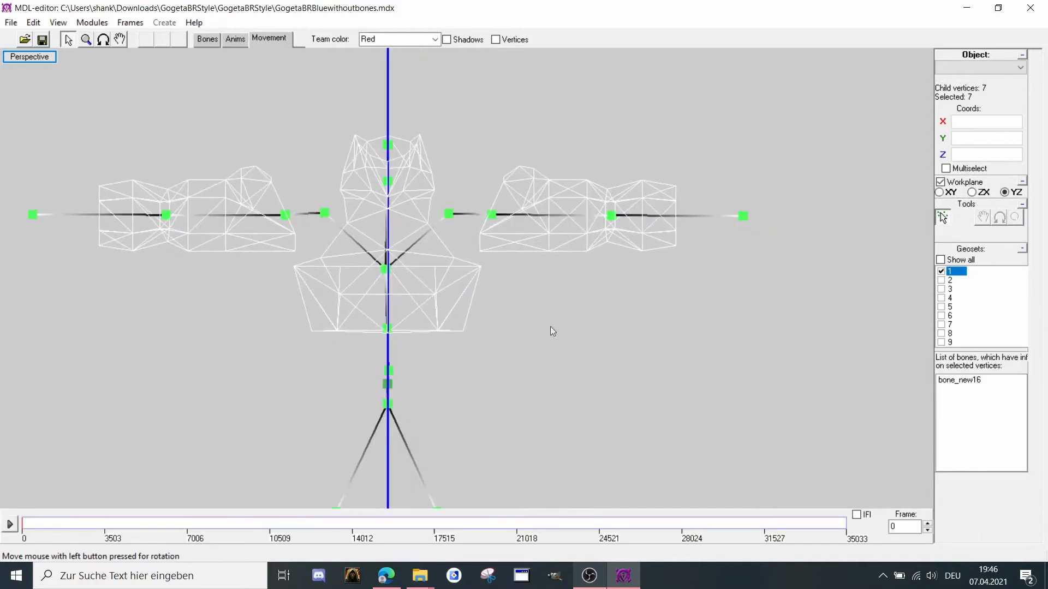
pyautogui.click(243, 40)
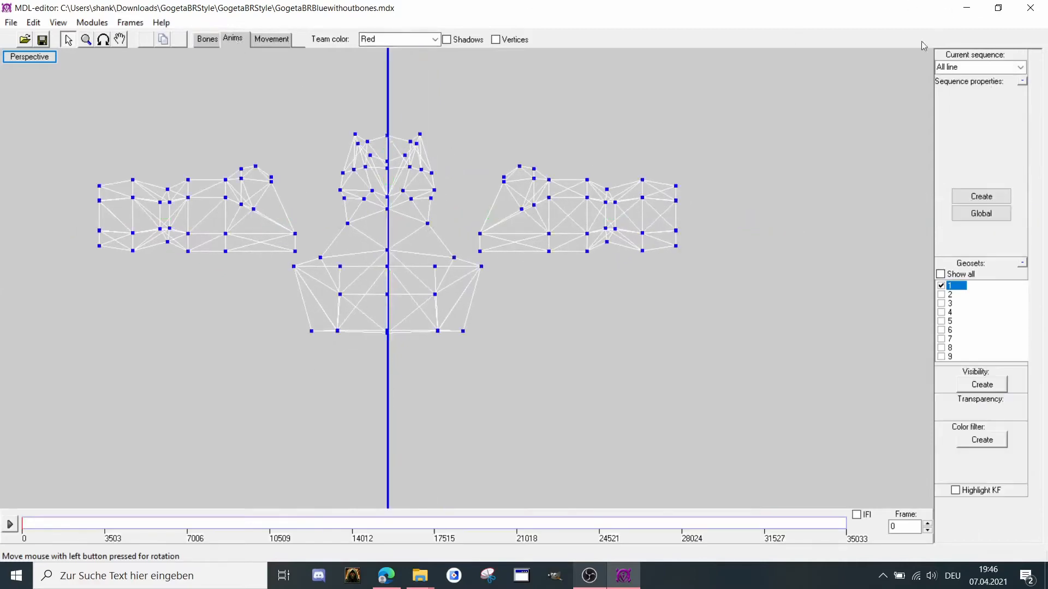
pyautogui.click(1011, 63)
pyautogui.click(963, 96)
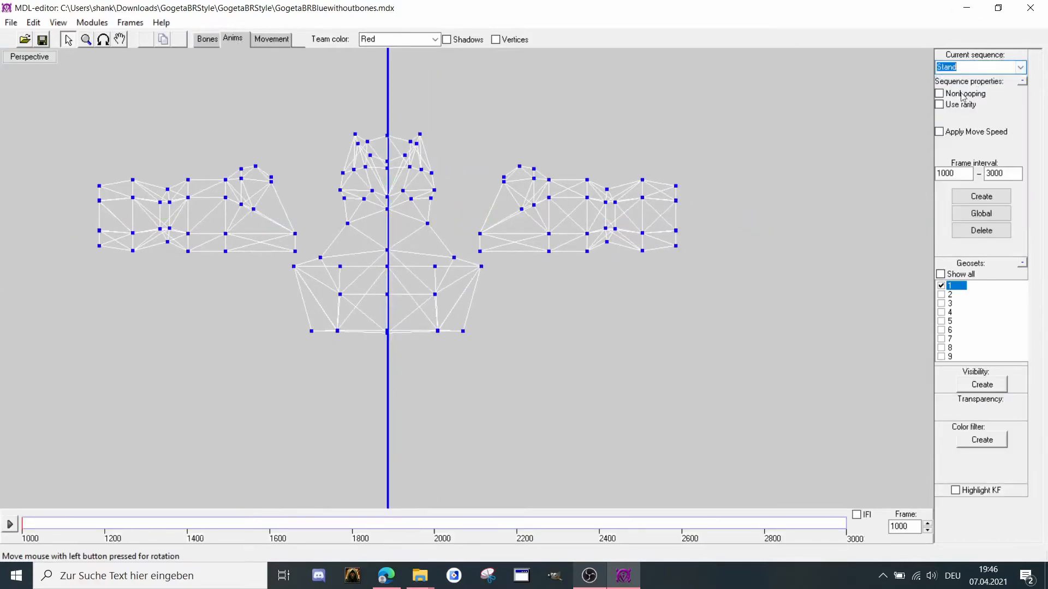
pyautogui.click(1020, 68)
pyautogui.click(987, 94)
pyautogui.click(269, 38)
# At frame 1000 of Stand, rotate the positive-Y elbow bone (bone_new15) in the YZ plane to bend the forearm upward.
pyautogui.scroll(8, 587, 214)
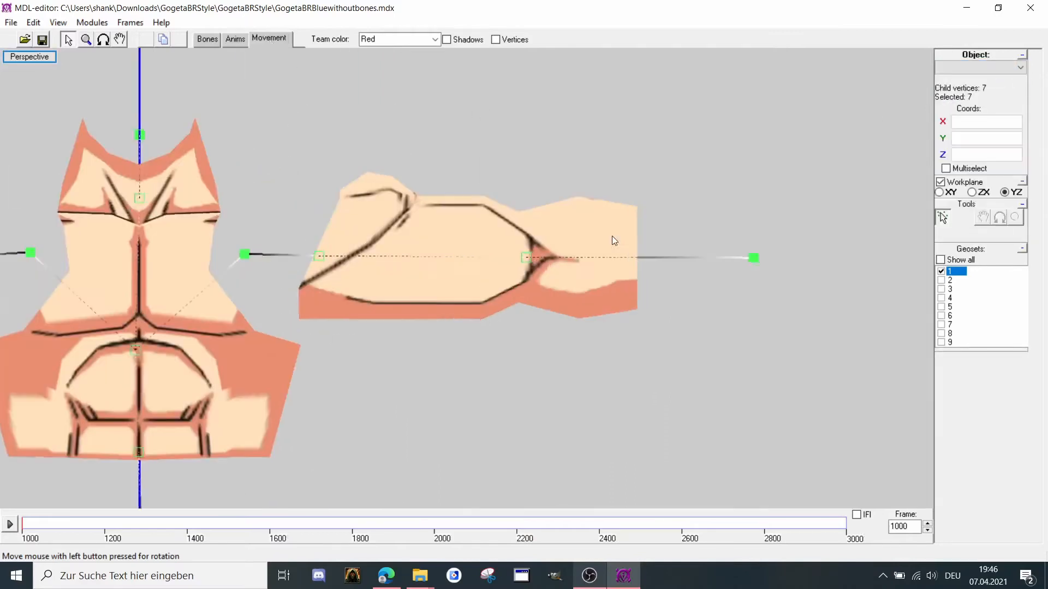
pyautogui.click(538, 264)
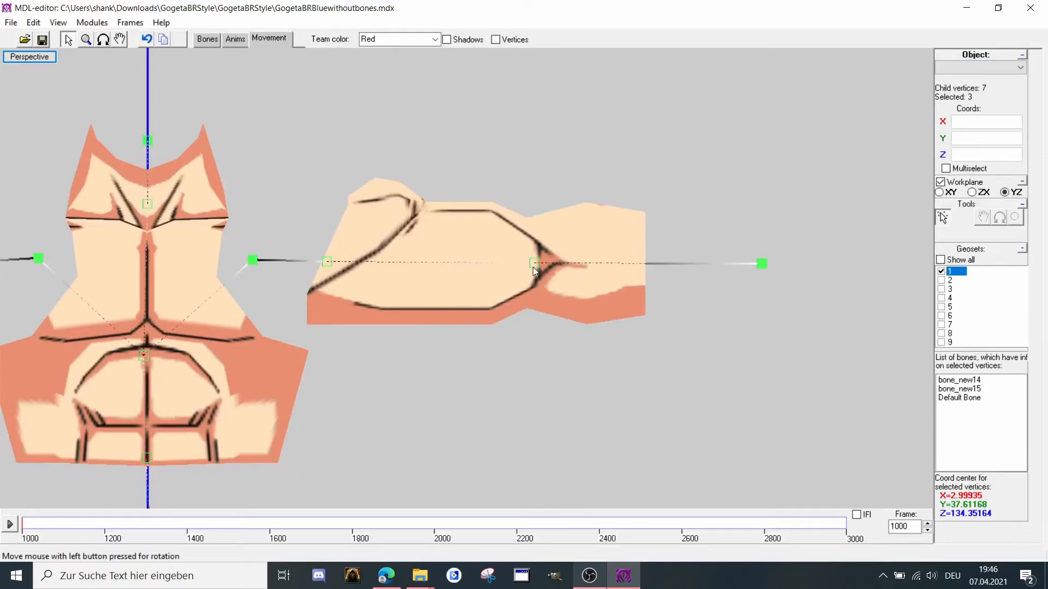
pyautogui.click(533, 267)
pyautogui.click(1000, 218)
pyautogui.moveTo(928, 225)
pyautogui.mouseDown()
pyautogui.moveTo(874, 234)
pyautogui.moveTo(919, 226)
pyautogui.moveTo(879, 242)
pyautogui.moveTo(922, 222)
pyautogui.mouseUp()
pyautogui.moveTo(695, 250)
pyautogui.mouseDown()
pyautogui.moveTo(711, 247)
pyautogui.moveTo(640, 273)
pyautogui.moveTo(712, 249)
pyautogui.mouseUp()
# Rotate the negative-Y elbow bone (bone_new16) in the YZ plane at frame 1000 to bend that forearm upward as well.
pyautogui.moveTo(126, 309); pyautogui.dragTo(682, 289, button='middle')
pyautogui.click(942, 217)
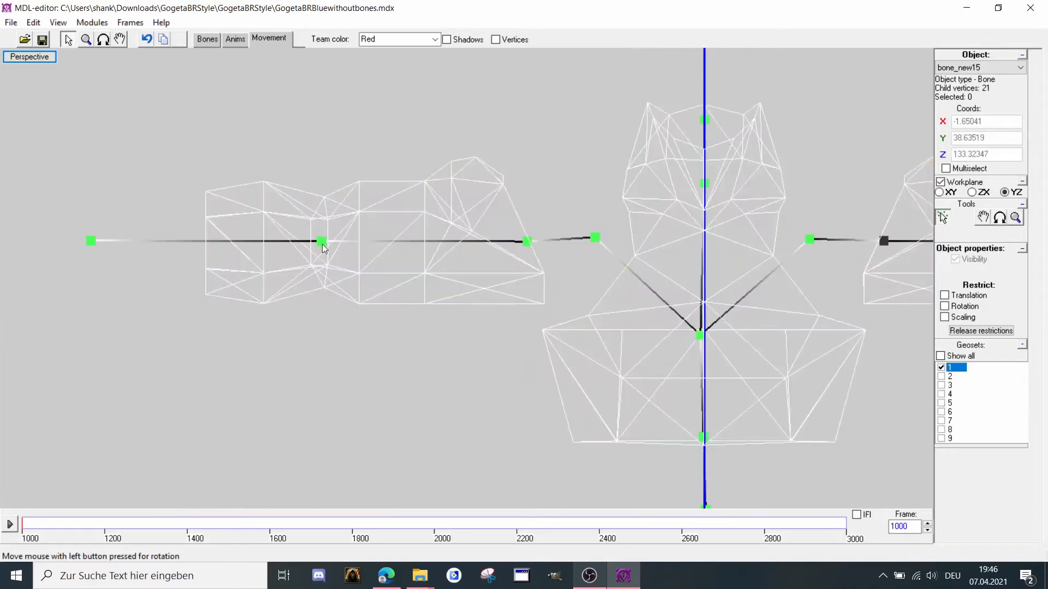
pyautogui.click(322, 242)
pyautogui.click(999, 217)
pyautogui.moveTo(852, 243); pyautogui.dragTo(815, 257)
pyautogui.moveTo(862, 248); pyautogui.dragTo(775, 262)
pyautogui.moveTo(375, 169); pyautogui.dragTo(425, 263)
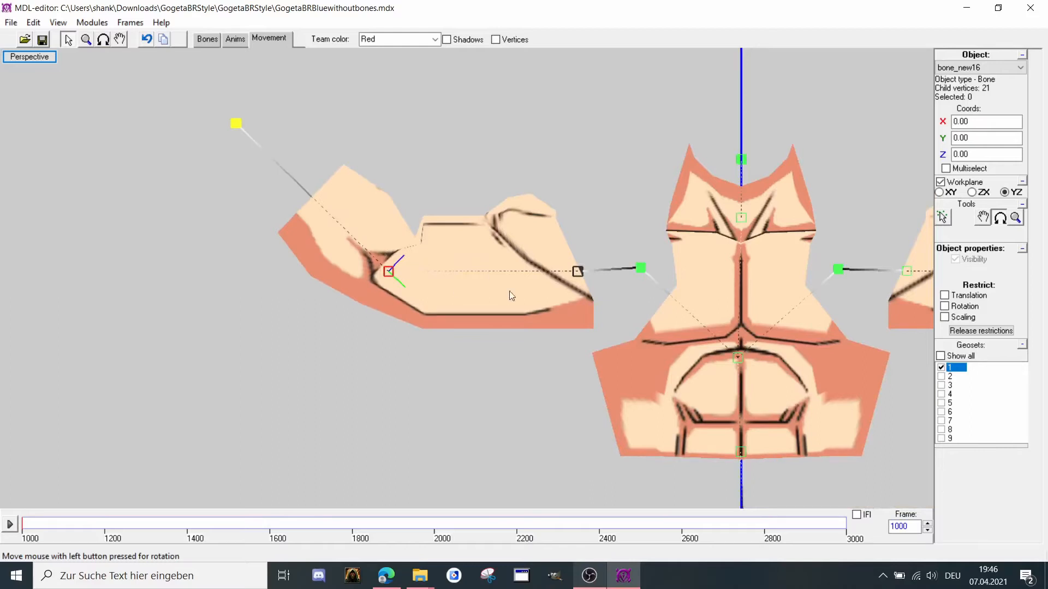
pyautogui.scroll(-3, 426, 222)
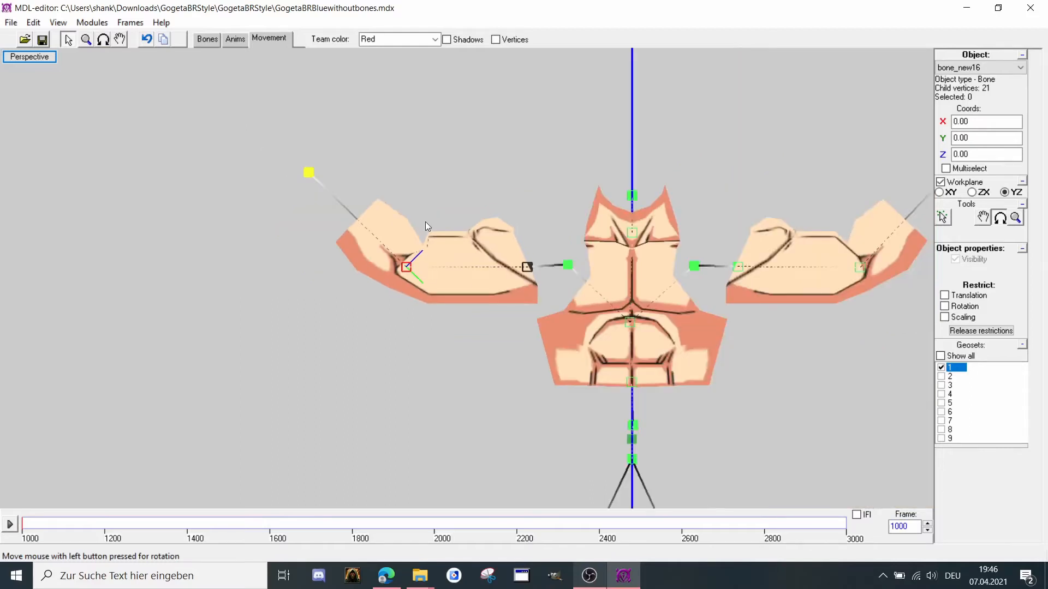
# Attach the seven elbow-joint vertices of the negative-Y arm to the shoulder bone (bone_new23) as well and check the bend in the Stand animation.
pyautogui.click(203, 38)
pyautogui.scroll(5, 385, 251)
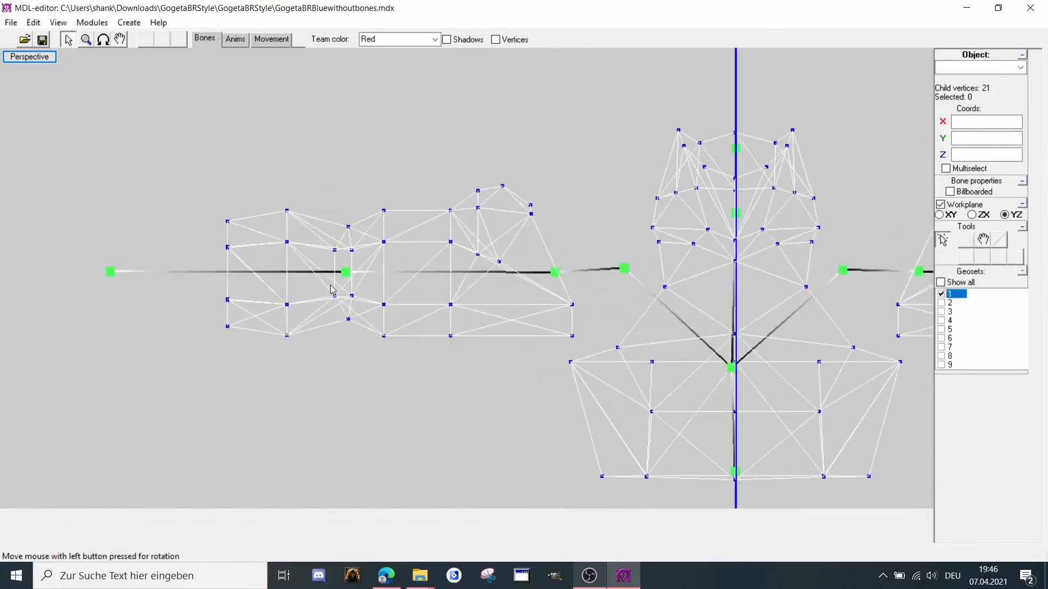
pyautogui.click(346, 272)
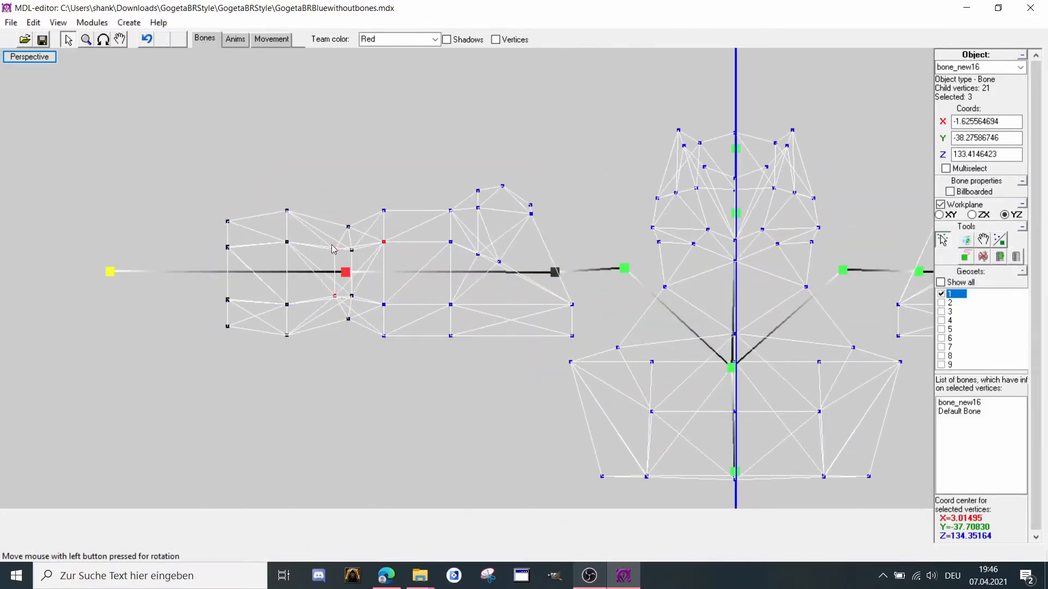
pyautogui.scroll(1, 329, 210)
pyautogui.moveTo(329, 209); pyautogui.dragTo(303, 360)
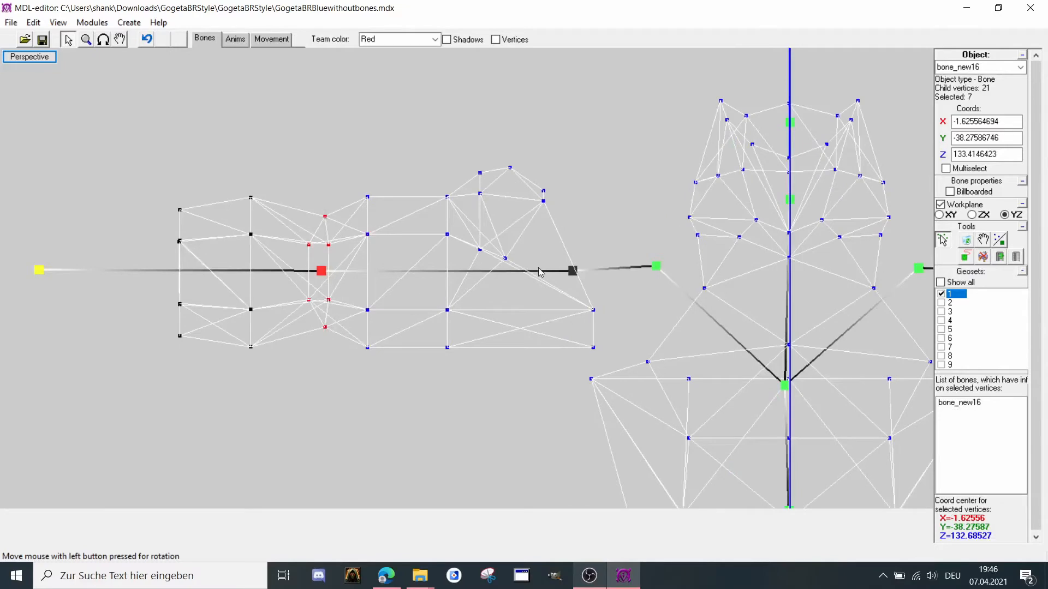
pyautogui.click(572, 271)
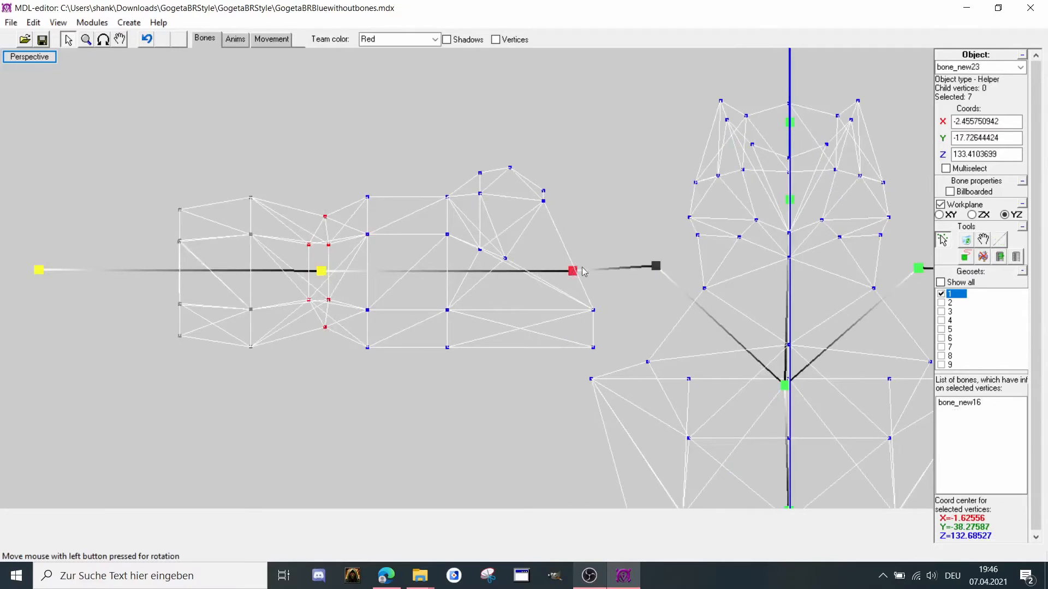
pyautogui.click(999, 257)
pyautogui.scroll(-1, 600, 314)
pyautogui.moveTo(600, 314); pyautogui.dragTo(498, 264, button='middle')
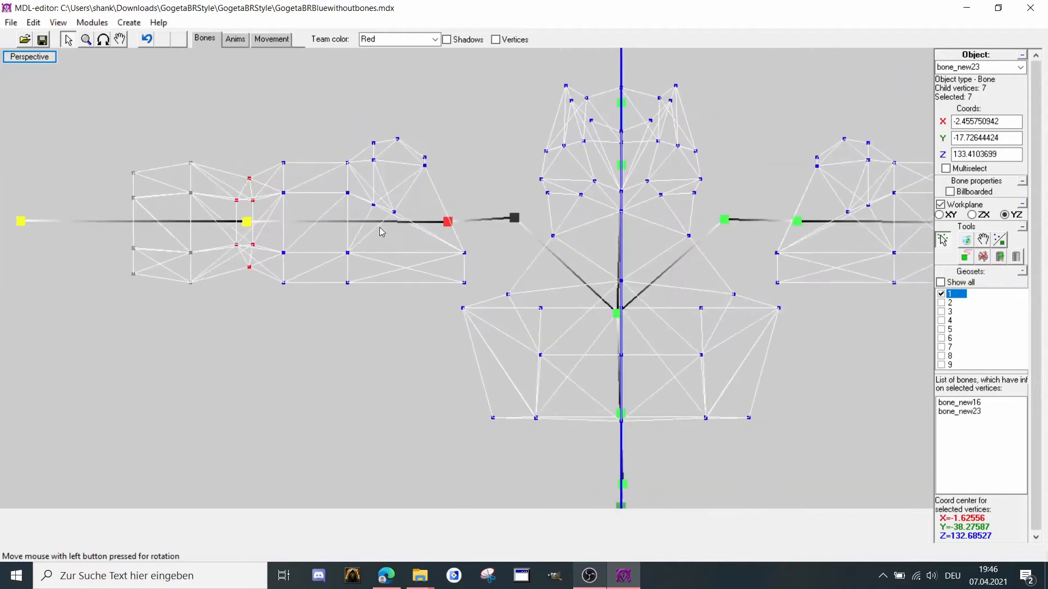
pyautogui.click(235, 39)
pyautogui.moveTo(410, 201)
pyautogui.mouseDown(button='middle')
pyautogui.moveTo(286, 224)
pyautogui.moveTo(410, 220)
pyautogui.mouseUp(button='middle')
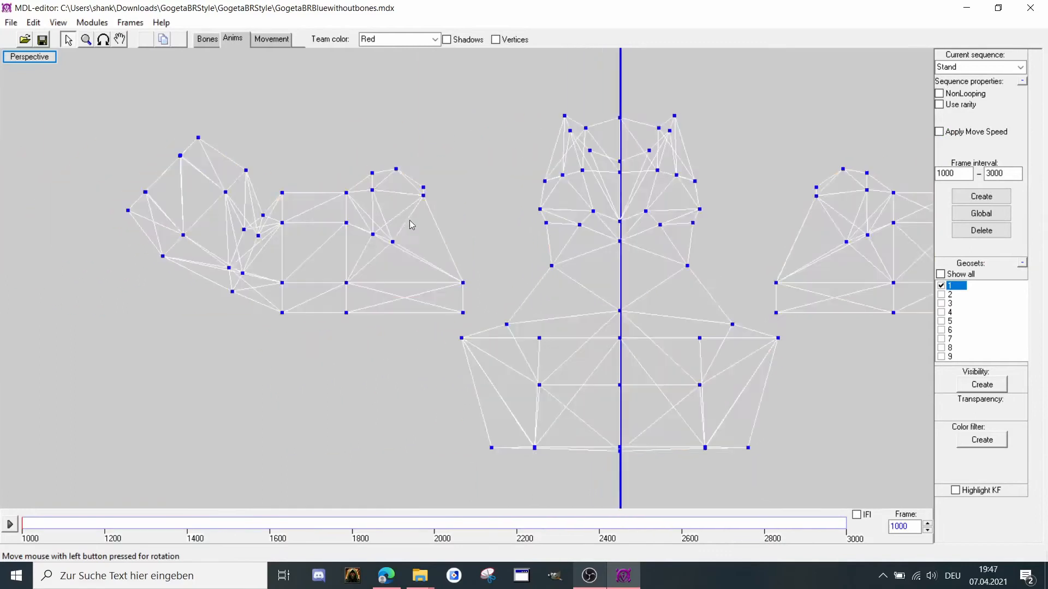
# Return to bone editing and make the negative-Y shoulder bone (bone_new23) the active bone.
pyautogui.click(212, 43)
pyautogui.click(457, 252)
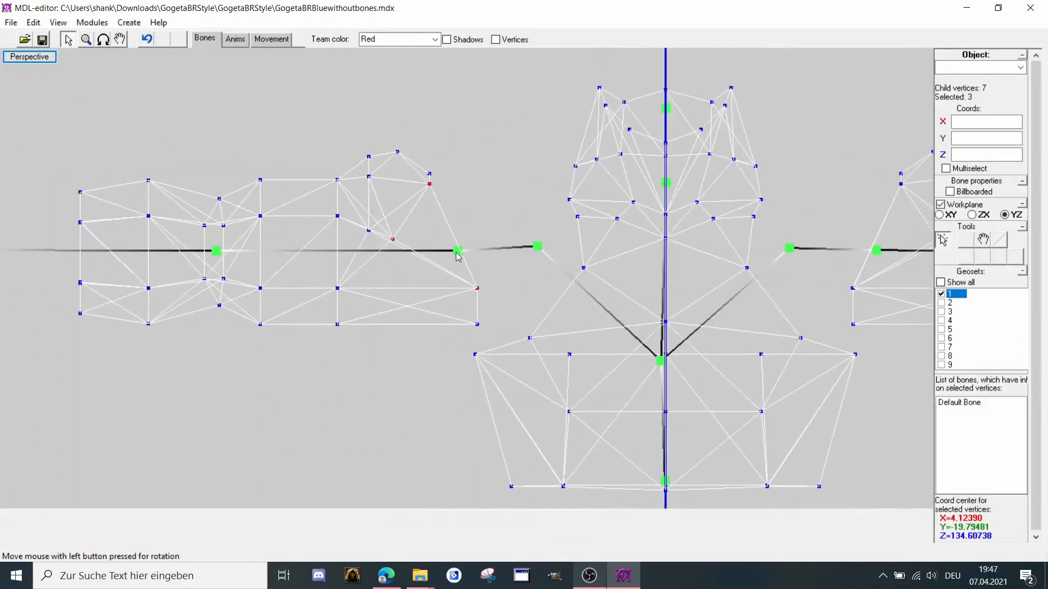
pyautogui.moveTo(239, 190); pyautogui.dragTo(294, 221, button='middle')
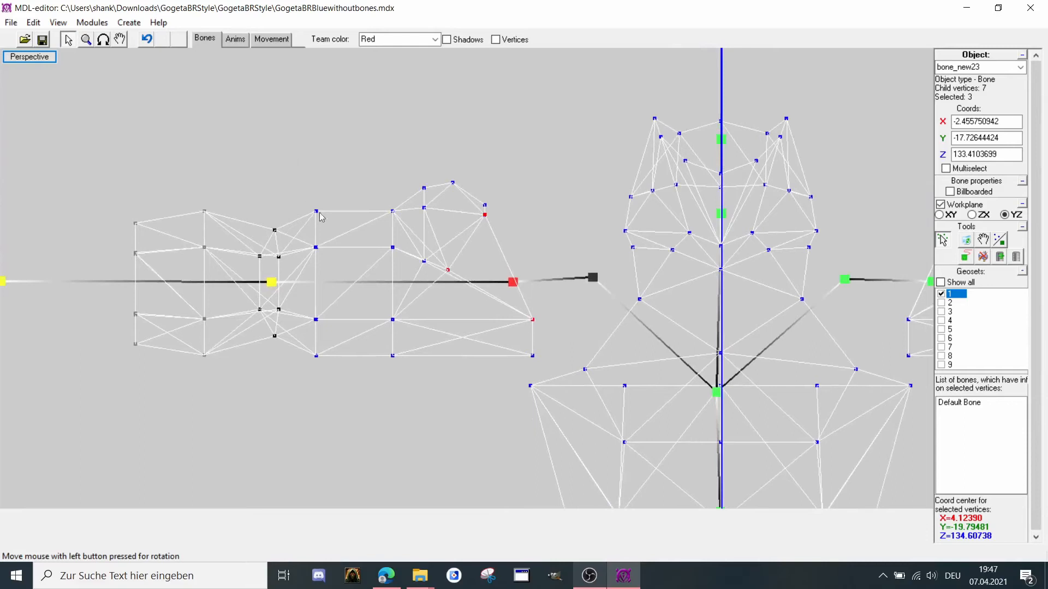
pyautogui.moveTo(287, 153); pyautogui.dragTo(540, 445)
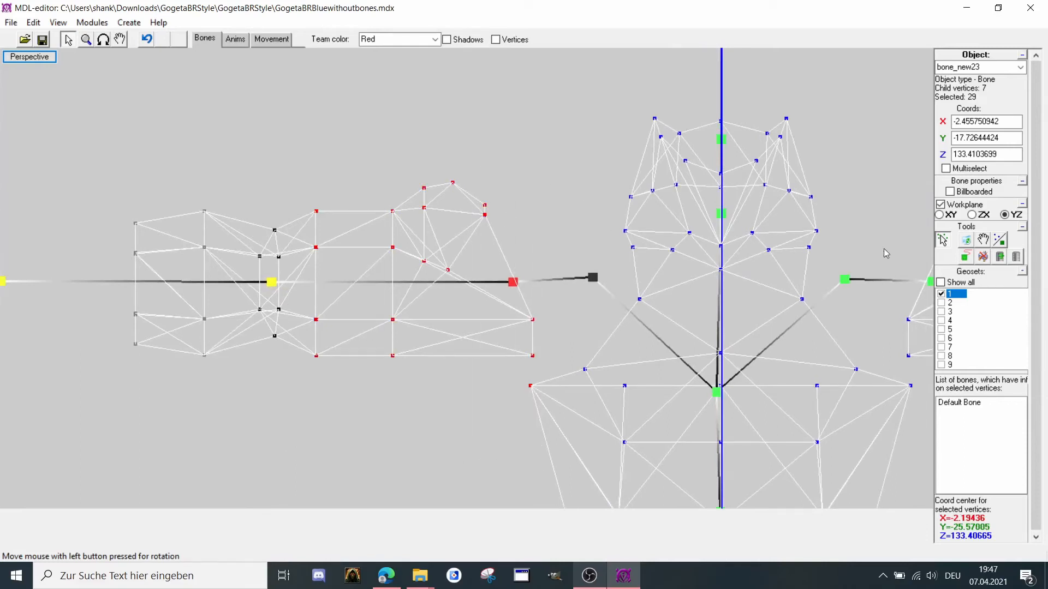
pyautogui.moveTo(513, 379)
pyautogui.mouseDown(button='middle')
pyautogui.moveTo(536, 400)
pyautogui.moveTo(516, 379)
pyautogui.mouseUp(button='middle')
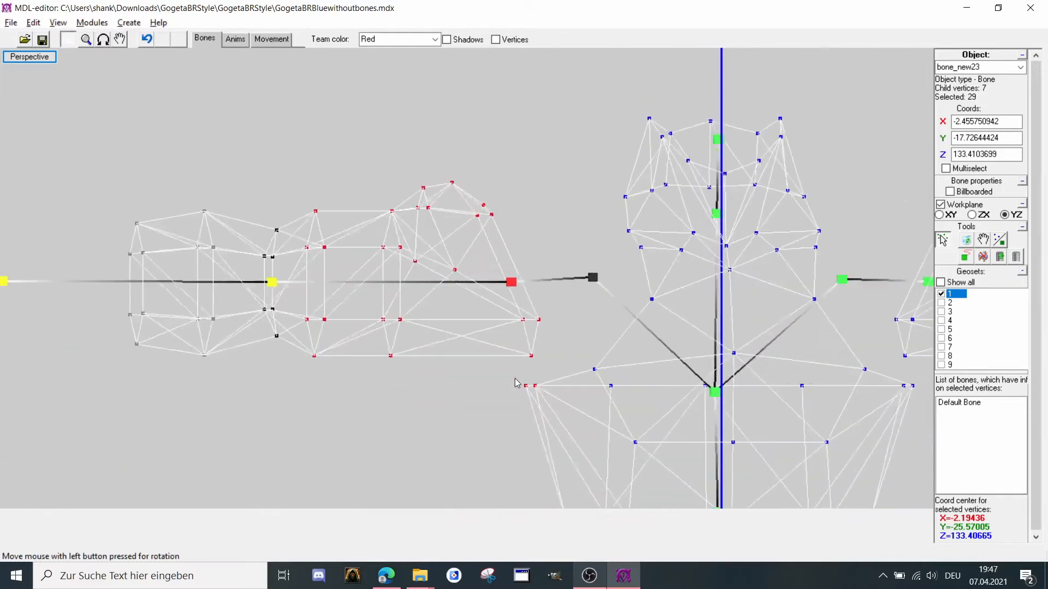
pyautogui.click(521, 367)
pyautogui.rightClick(540, 385)
pyautogui.click(573, 454)
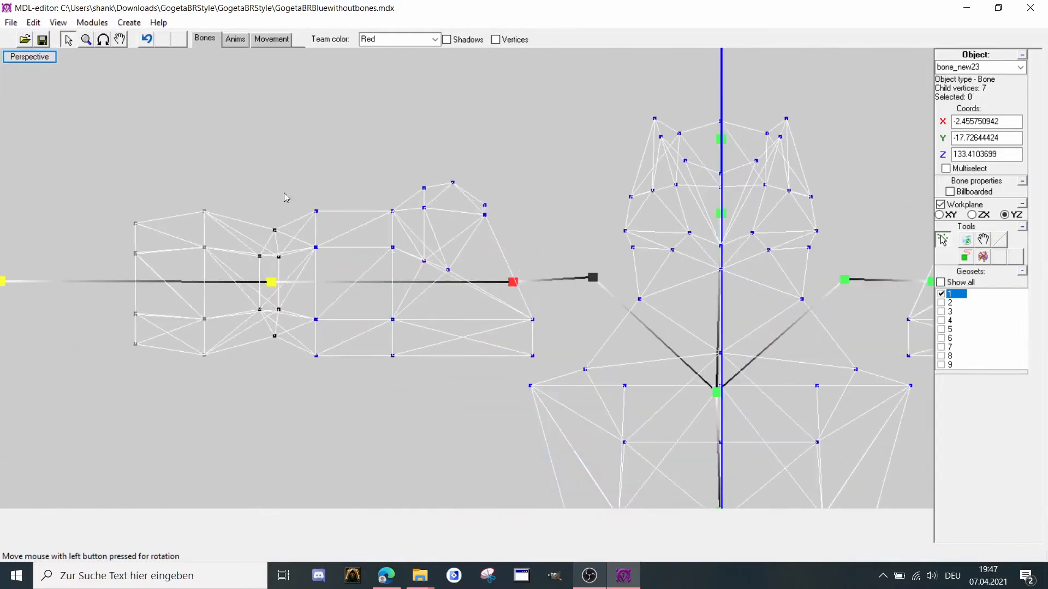
# Select the 27 upper-arm vertices between elbow and shoulder on the negative-Y arm and attach them exclusively to bone_new23.
pyautogui.moveTo(291, 181); pyautogui.dragTo(329, 371)
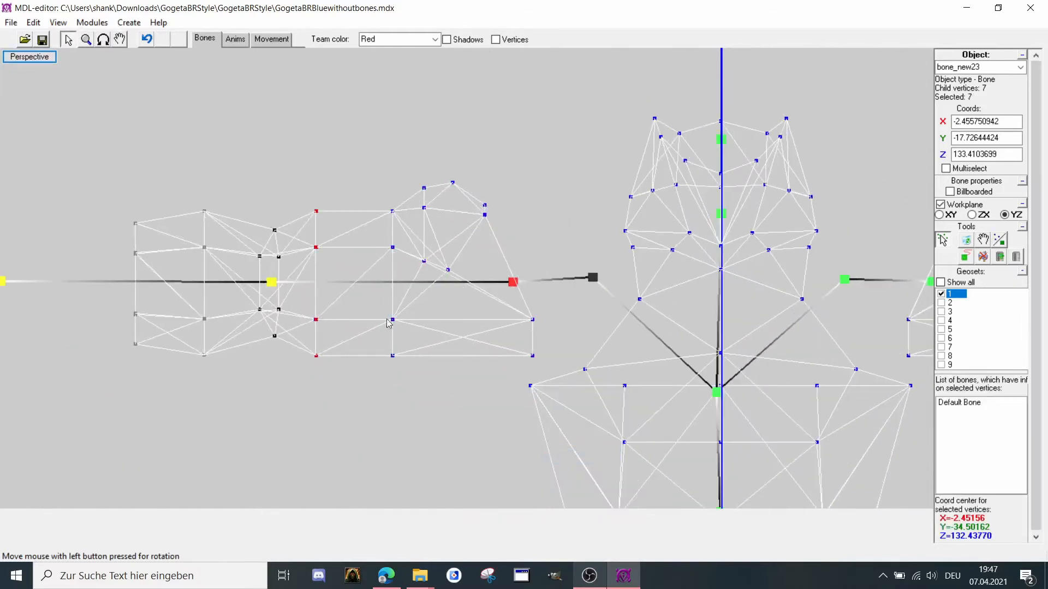
pyautogui.keyDown('shift'); pyautogui.moveTo(372, 140); pyautogui.dragTo(540, 374); pyautogui.keyUp('shift')
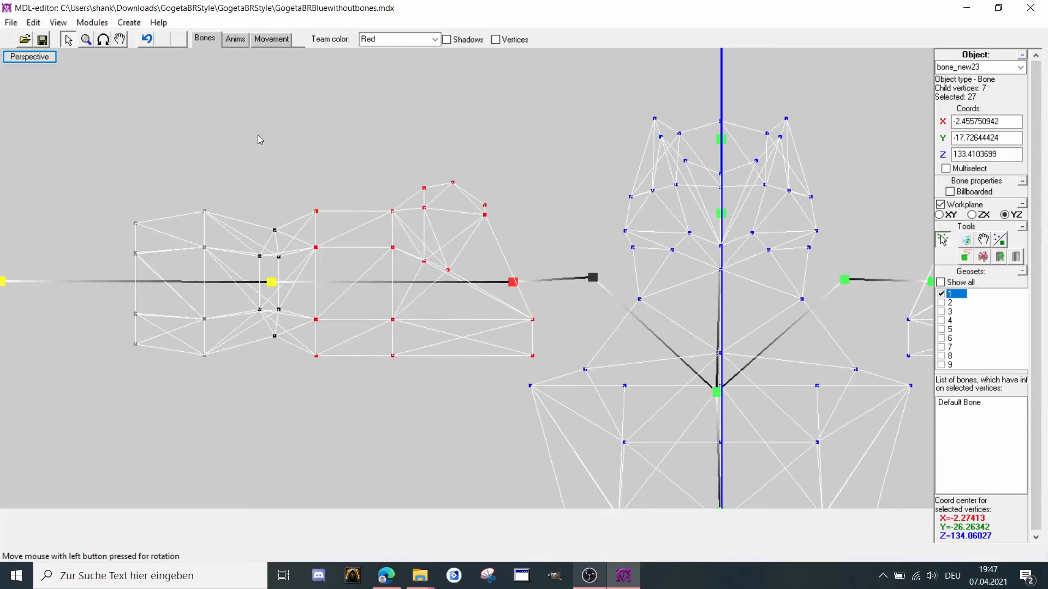
pyautogui.keyDown('shift'); pyautogui.moveTo(258, 135); pyautogui.dragTo(271, 323); pyautogui.keyUp('shift')
pyautogui.hotkey('ctrl', 'z')
pyautogui.keyDown('ctrl'); pyautogui.moveTo(299, 165); pyautogui.dragTo(339, 292); pyautogui.keyUp('ctrl')
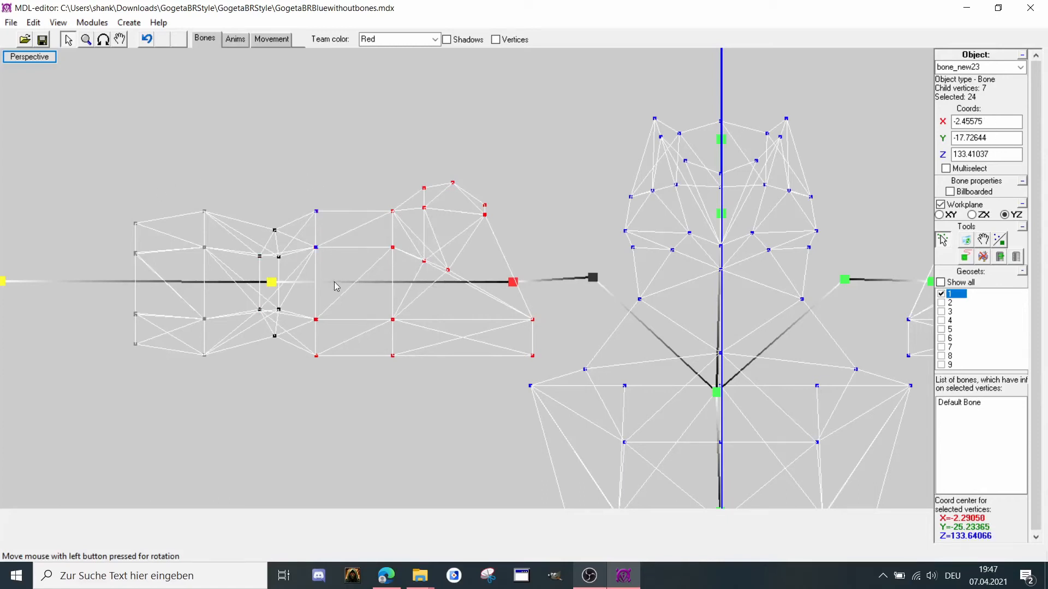
pyautogui.keyDown('shift'); pyautogui.moveTo(327, 249); pyautogui.dragTo(309, 192); pyautogui.keyUp('shift')
pyautogui.click(1012, 255)
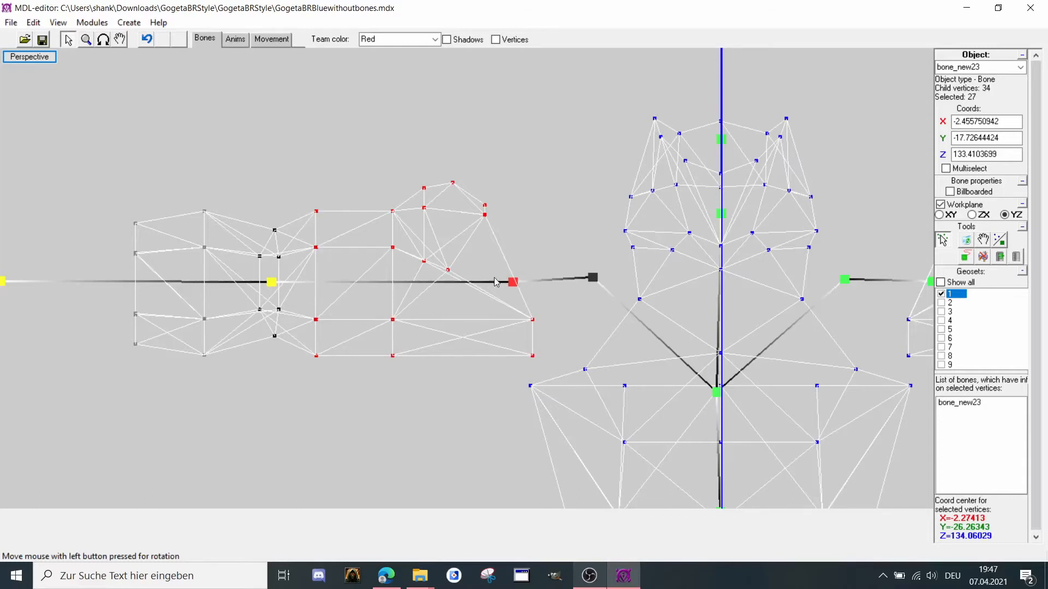
# Select the seven innermost shoulder vertices of the negative-Y arm and attach them to the adjoining collarbone bone as well.
pyautogui.scroll(1, 430, 281)
pyautogui.moveTo(388, 181); pyautogui.dragTo(405, 232)
pyautogui.click(105, 38)
pyautogui.moveTo(104, 109); pyautogui.dragTo(119, 114)
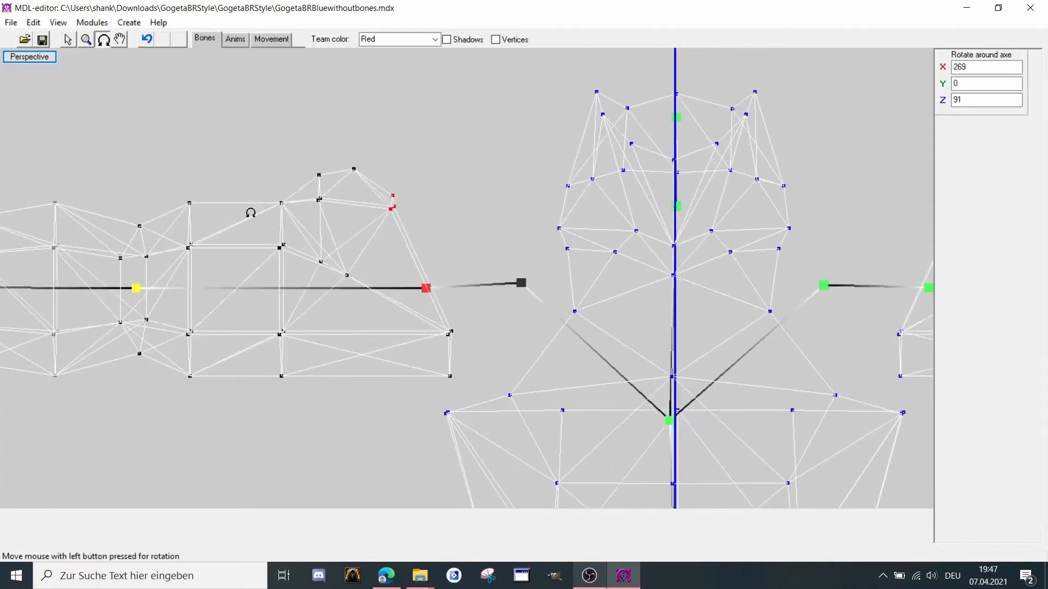
pyautogui.rightClick(296, 231)
pyautogui.click(328, 300)
pyautogui.click(68, 39)
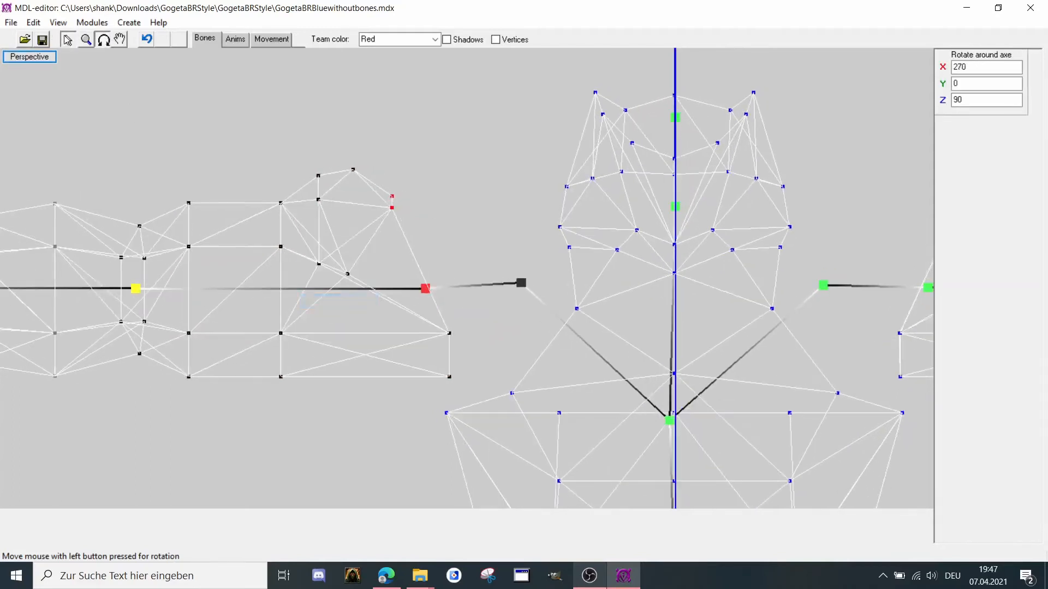
pyautogui.moveTo(410, 313); pyautogui.dragTo(470, 405)
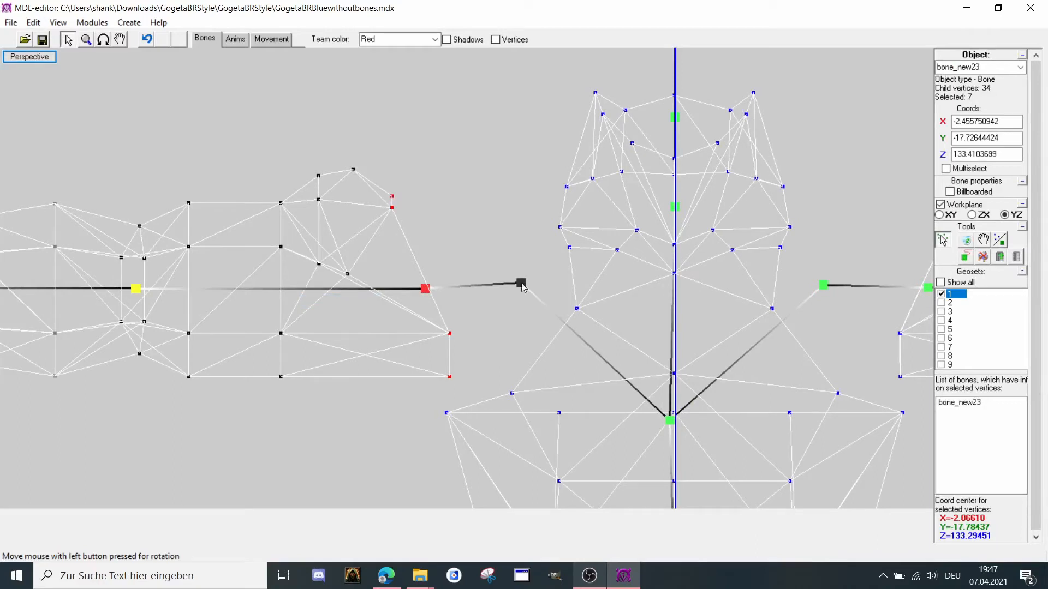
pyautogui.click(521, 283)
pyautogui.click(998, 256)
# Select the 27 upper-arm vertices between shoulder and elbow on the positive-Y arm and attach them exclusively to the shoulder bone (bone_new14).
pyautogui.moveTo(821, 308); pyautogui.dragTo(596, 287, button='middle')
pyautogui.click(548, 249)
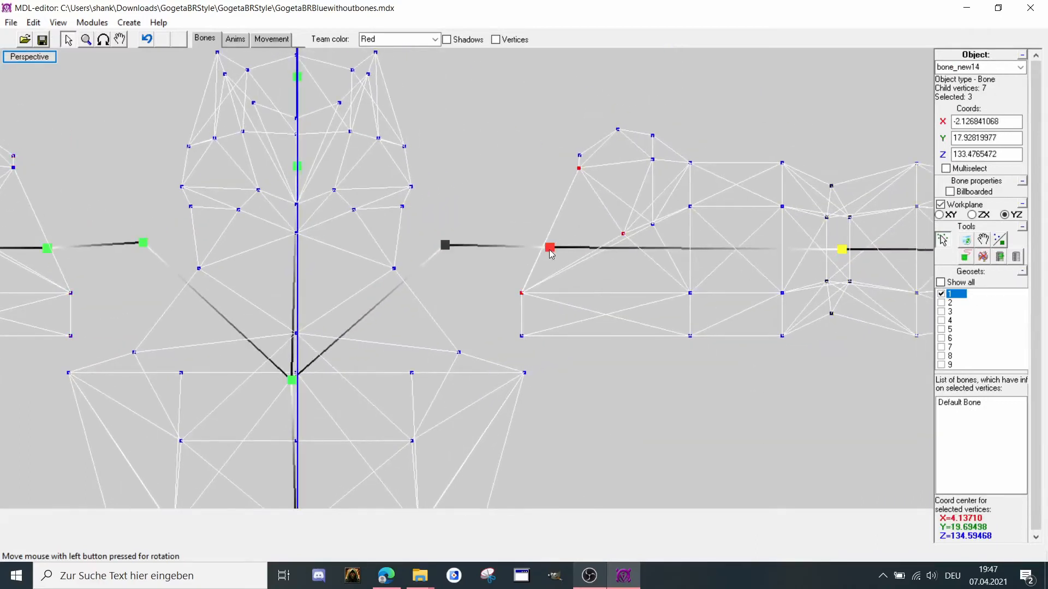
pyautogui.scroll(-1, 548, 241)
pyautogui.moveTo(480, 117); pyautogui.dragTo(607, 338)
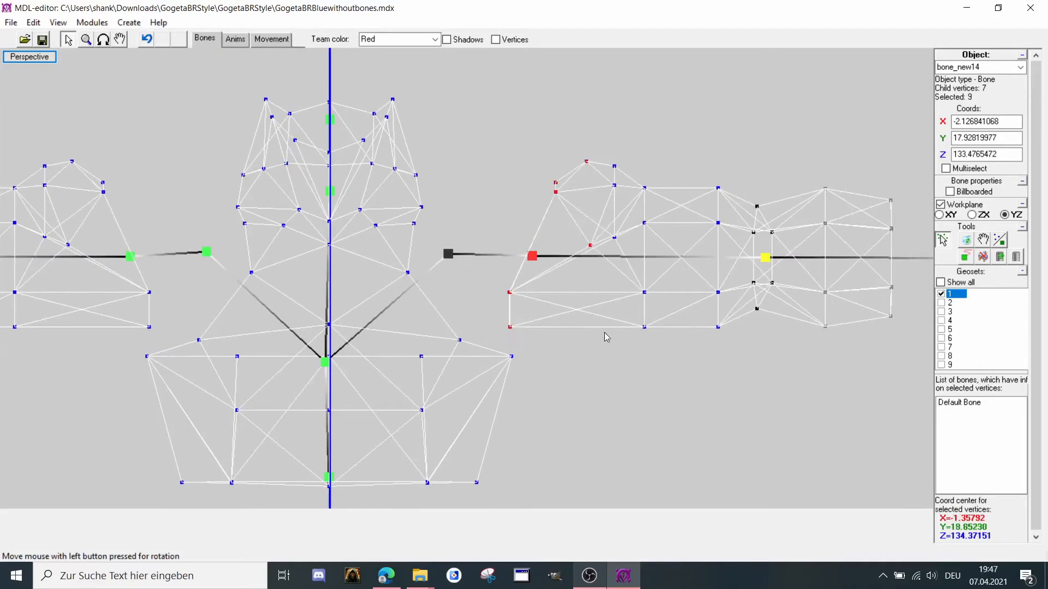
pyautogui.moveTo(538, 131); pyautogui.dragTo(732, 367)
pyautogui.click(1016, 257)
# Select the seven innermost shoulder vertices of the positive-Y arm and attach them to the collarbone bone (bone_new12) as well.
pyautogui.moveTo(483, 159); pyautogui.dragTo(565, 206)
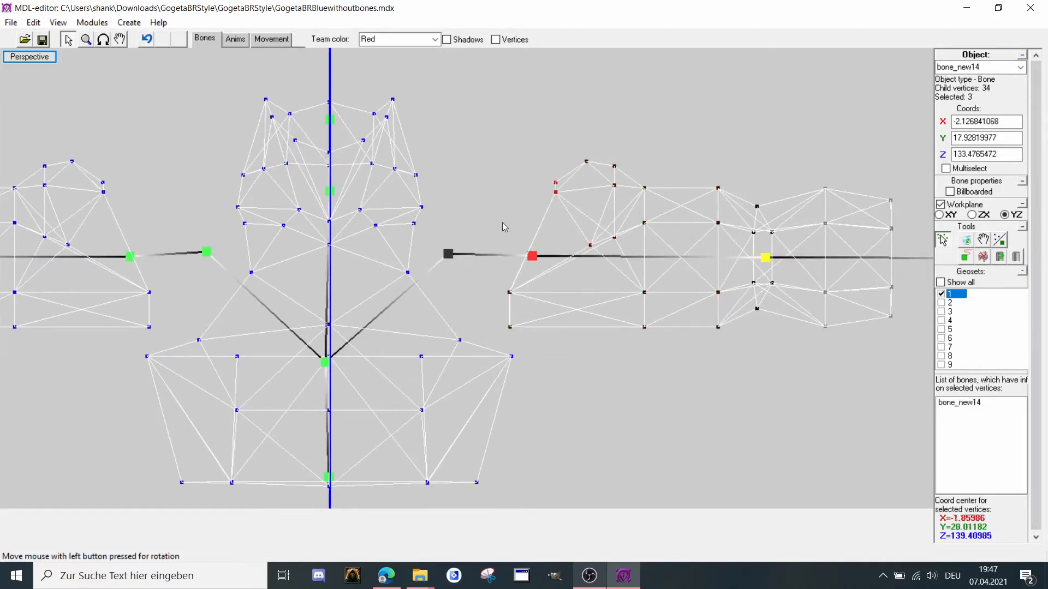
pyautogui.moveTo(492, 228); pyautogui.dragTo(528, 335)
pyautogui.click(448, 254)
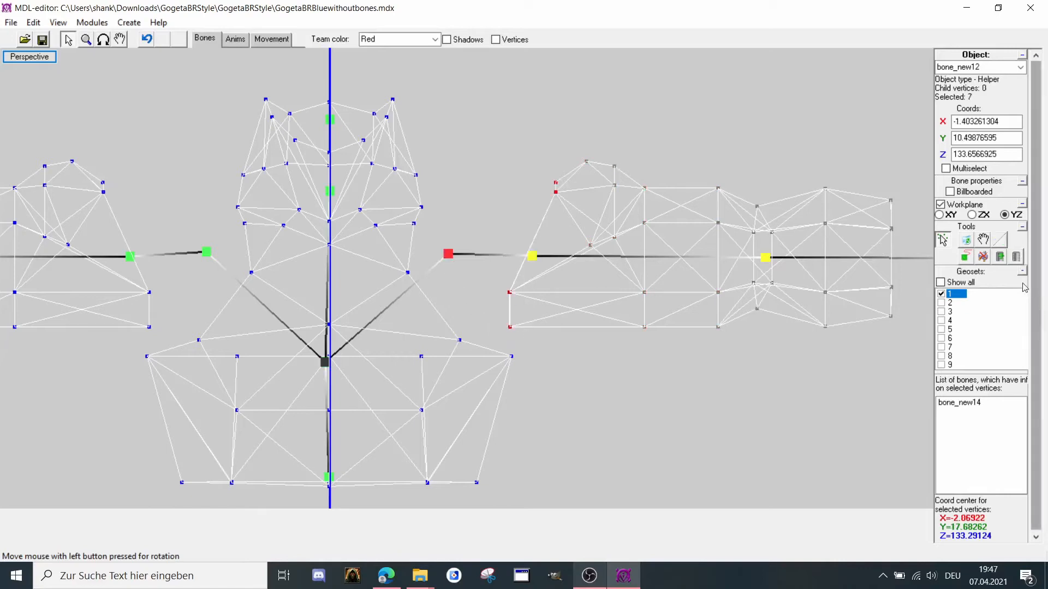
pyautogui.click(998, 260)
# Select the ten vertices along the torso's lower edge and attach them exclusively to the spine bone bone_new10.
pyautogui.moveTo(382, 281); pyautogui.dragTo(423, 296, button='middle')
pyautogui.moveTo(362, 474); pyautogui.dragTo(436, 270, button='middle')
pyautogui.click(375, 352)
pyautogui.scroll(-3, 364, 326)
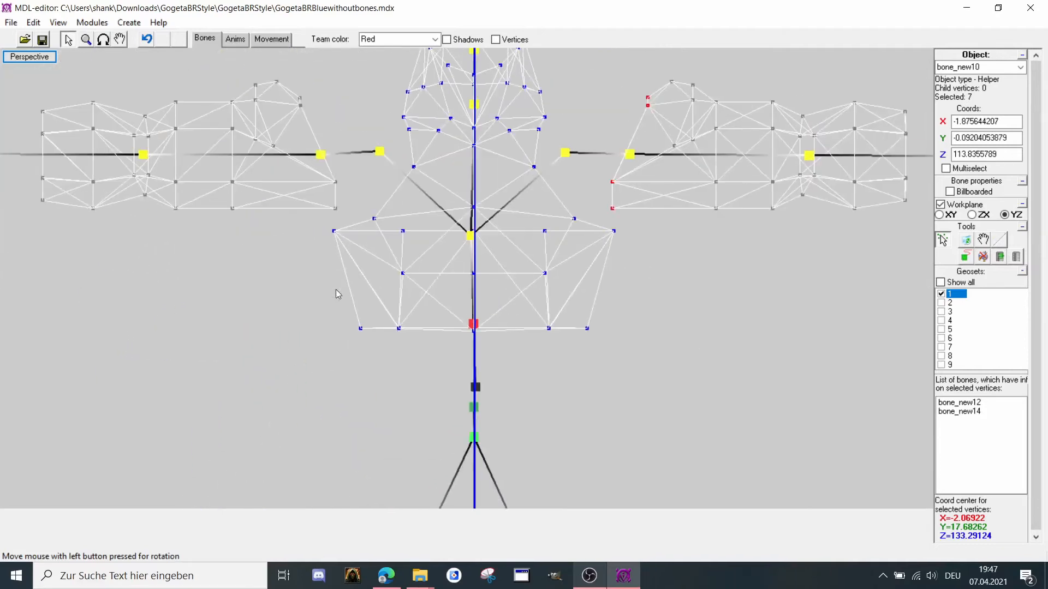
pyautogui.moveTo(306, 298); pyautogui.dragTo(682, 399)
pyautogui.scroll(1, 558, 346)
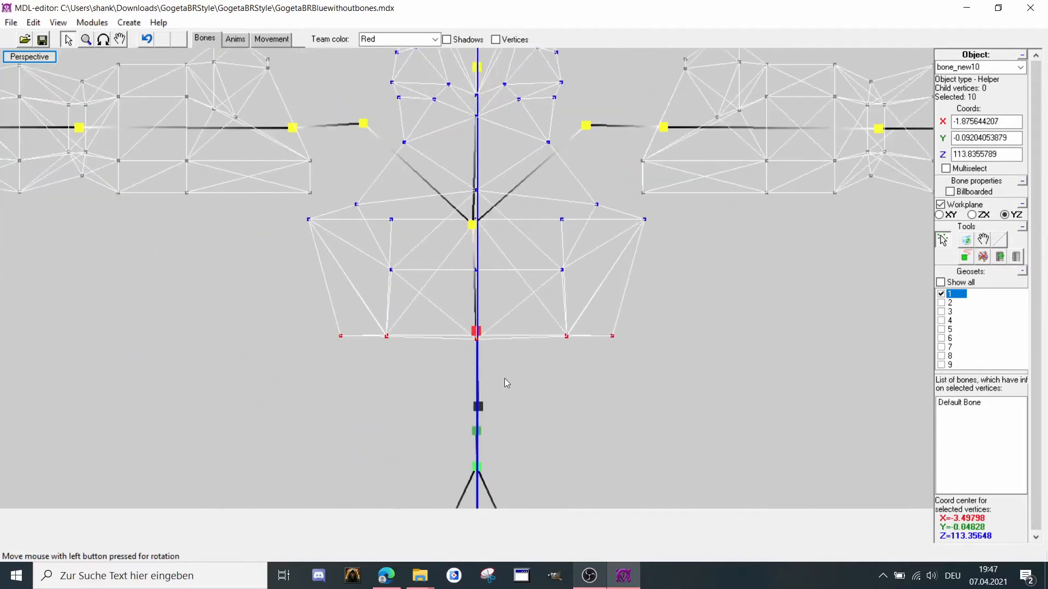
pyautogui.click(1013, 254)
# Attach the ten lower-edge torso vertices to the next lower spine bone (bone_new9) as well.
pyautogui.moveTo(494, 430); pyautogui.dragTo(475, 362, button='middle')
pyautogui.click(474, 349)
pyautogui.click(1000, 257)
pyautogui.moveTo(554, 241); pyautogui.dragTo(563, 298, button='middle')
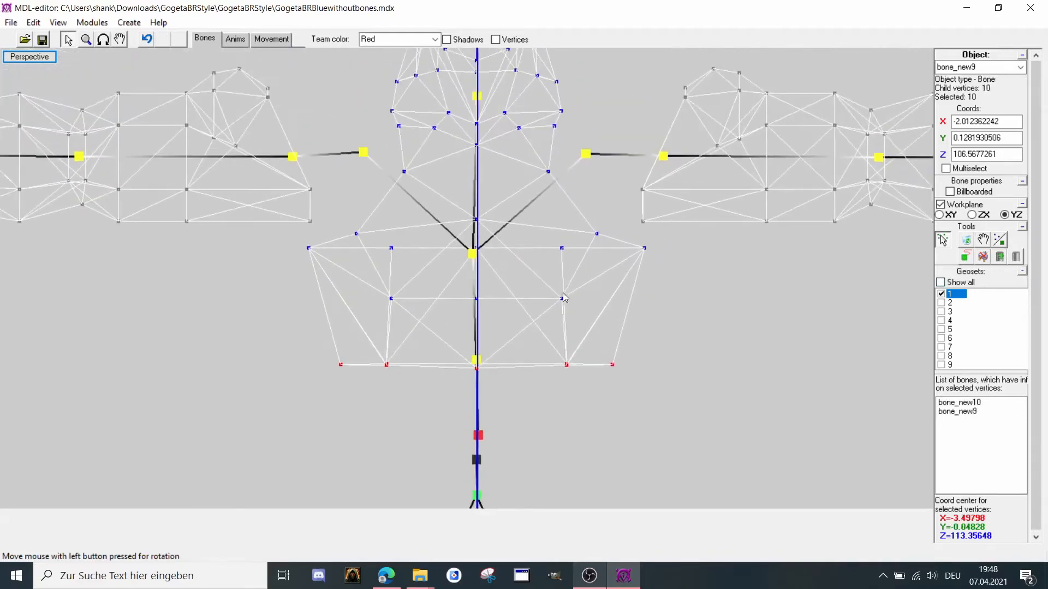
# Attach the three mid-torso vertices and the twelve vertices in the rows above them exclusively to bone_new10.
pyautogui.click(476, 361)
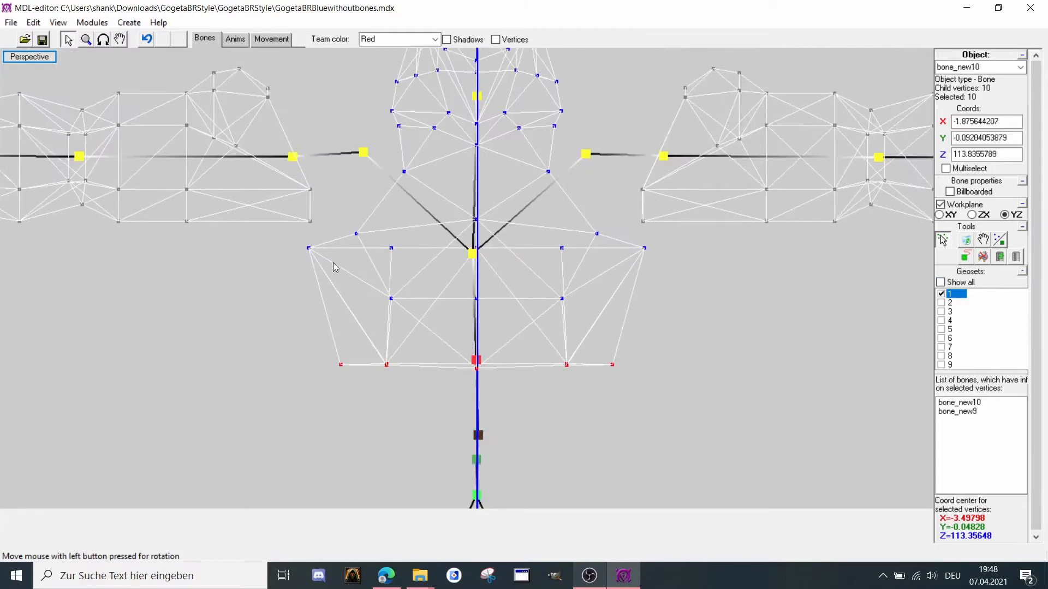
pyautogui.moveTo(584, 326); pyautogui.dragTo(587, 326)
pyautogui.click(1014, 257)
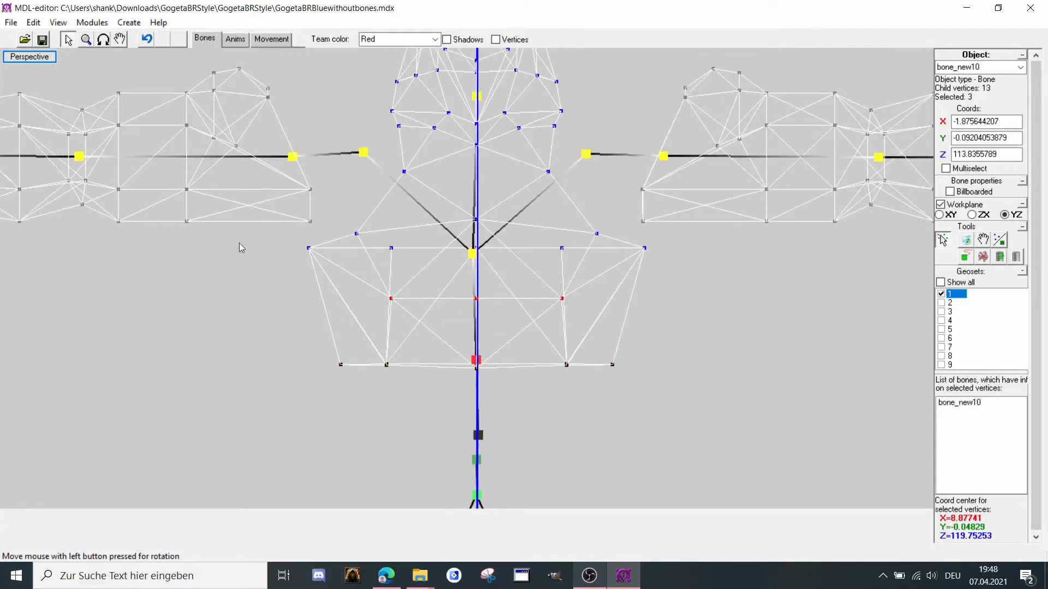
pyautogui.moveTo(298, 223); pyautogui.dragTo(661, 285)
pyautogui.click(1016, 256)
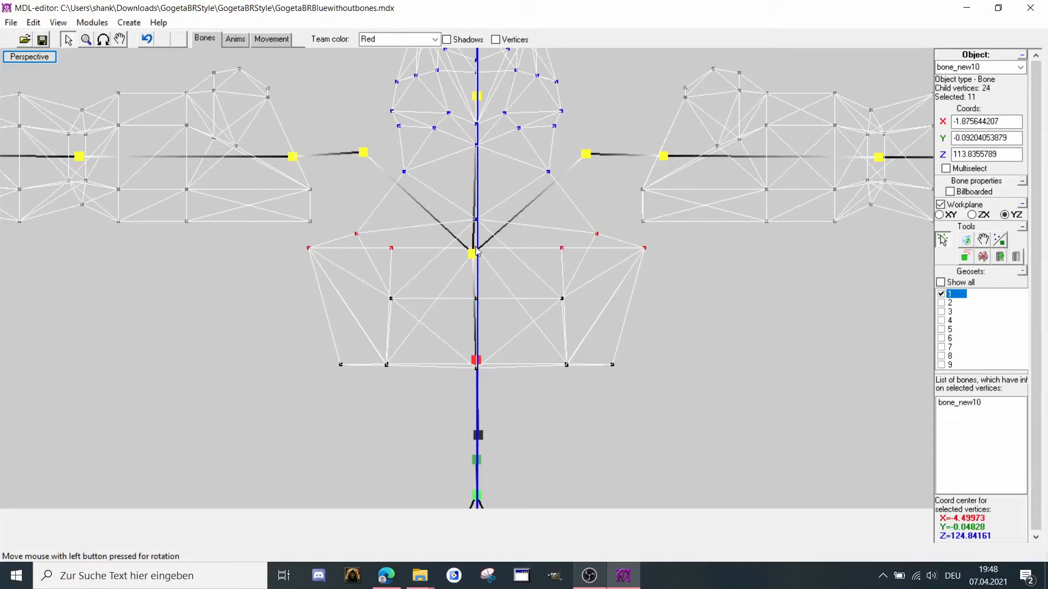
pyautogui.keyDown('shift'); pyautogui.moveTo(450, 210); pyautogui.dragTo(489, 228); pyautogui.keyUp('shift')
pyautogui.scroll(2, 483, 238)
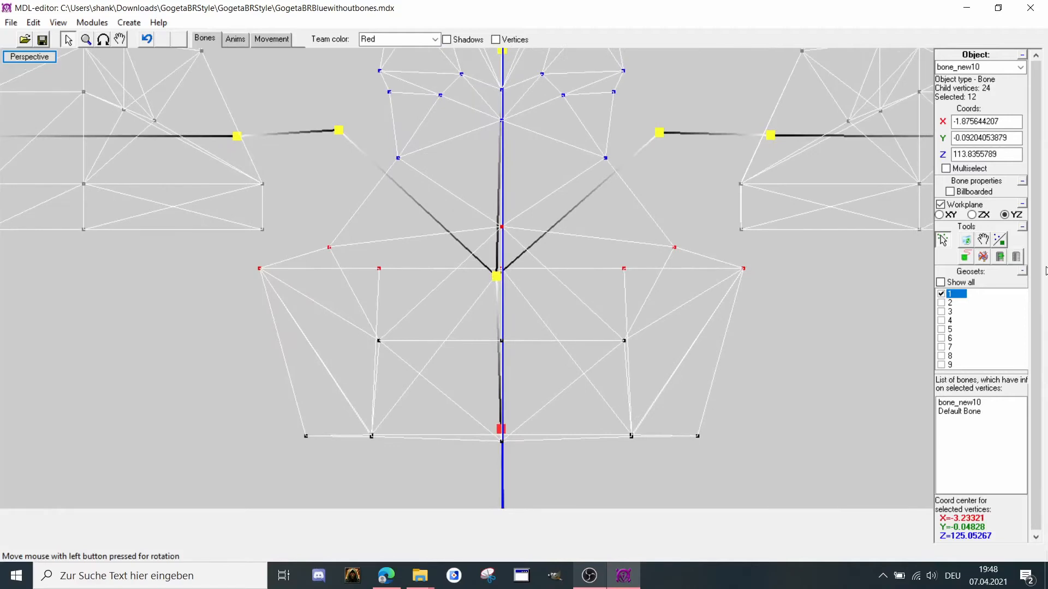
pyautogui.click(1016, 257)
# Attach the twelve selected torso vertices to the chest bone (bone_new11) as well.
pyautogui.click(497, 277)
pyautogui.scroll(-1, 497, 278)
pyautogui.moveTo(496, 292); pyautogui.dragTo(489, 314, button='middle')
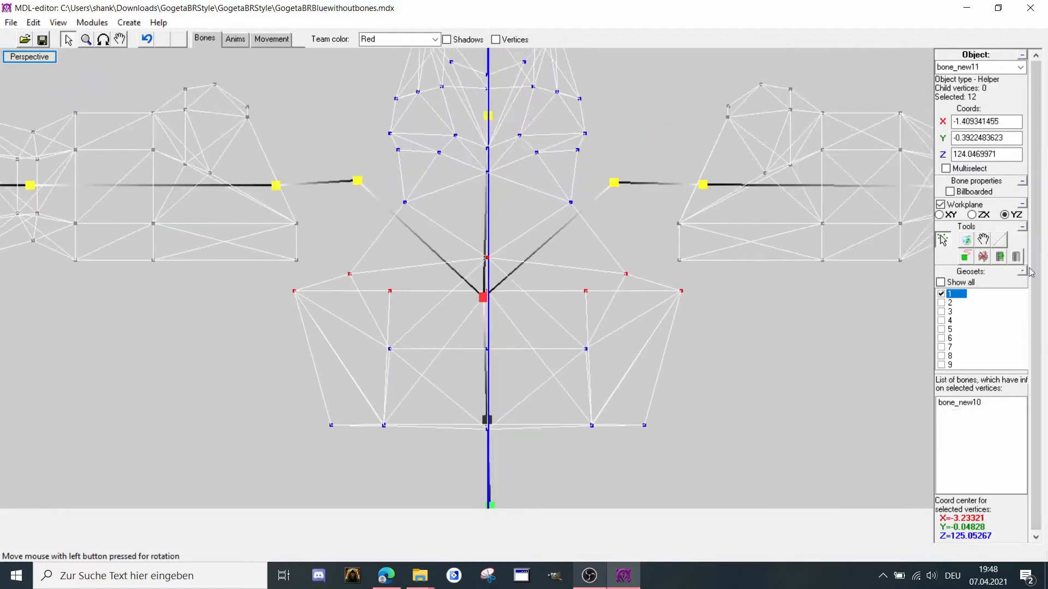
pyautogui.click(998, 257)
# Select the 34 upper-torso vertices above the chest joint and attach them exclusively to bone_new11.
pyautogui.scroll(-2, 597, 185)
pyautogui.moveTo(597, 185); pyautogui.dragTo(584, 228, button='middle')
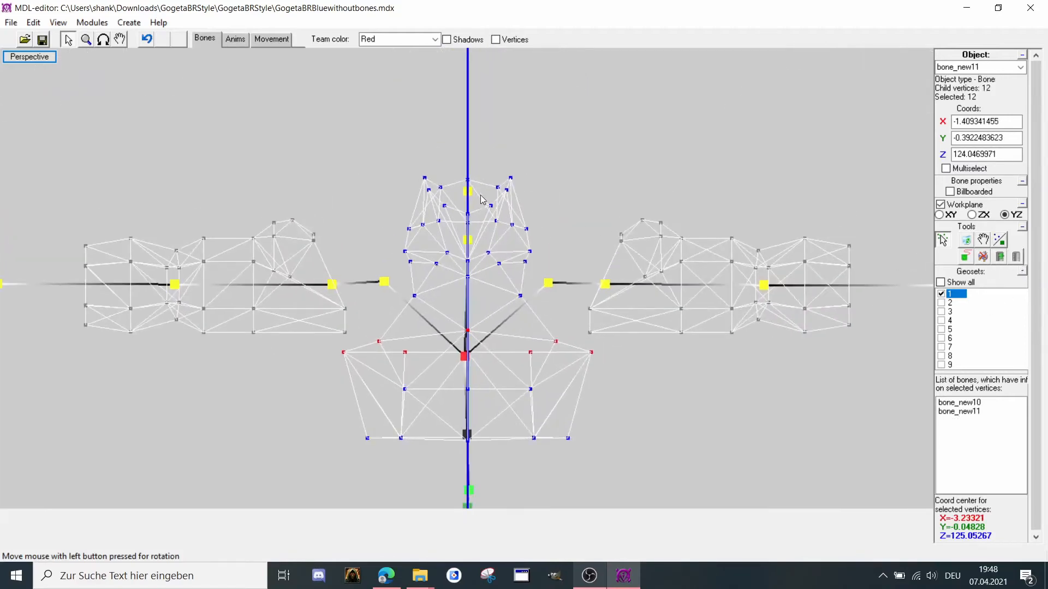
pyautogui.scroll(1, 483, 194)
pyautogui.moveTo(374, 129); pyautogui.dragTo(558, 295)
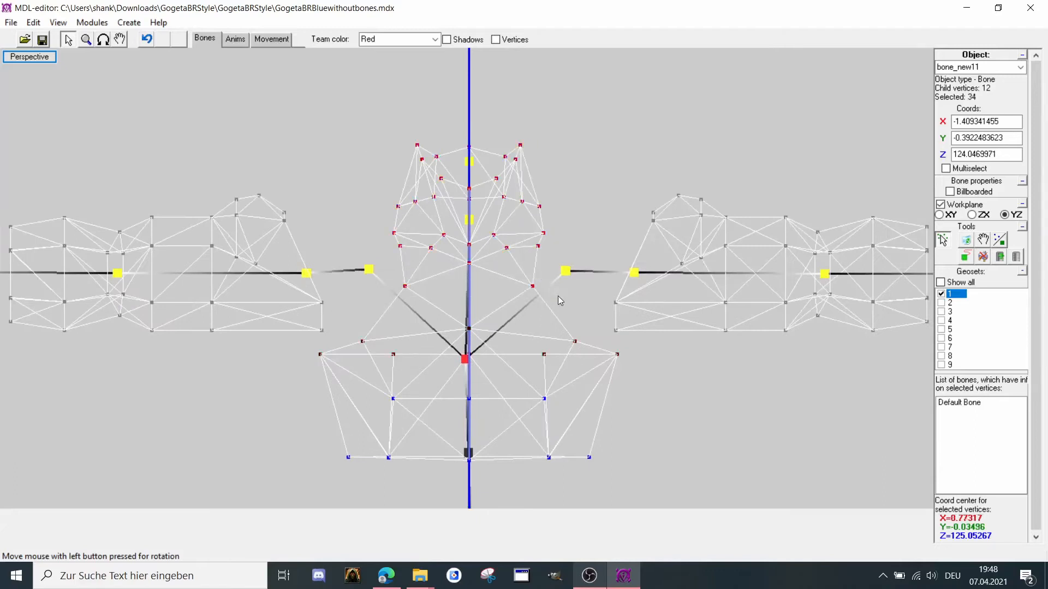
pyautogui.click(1016, 256)
# Select the ten vertices along the top of the head and attach them exclusively to the head bone (bone_new17).
pyautogui.scroll(1, 692, 216)
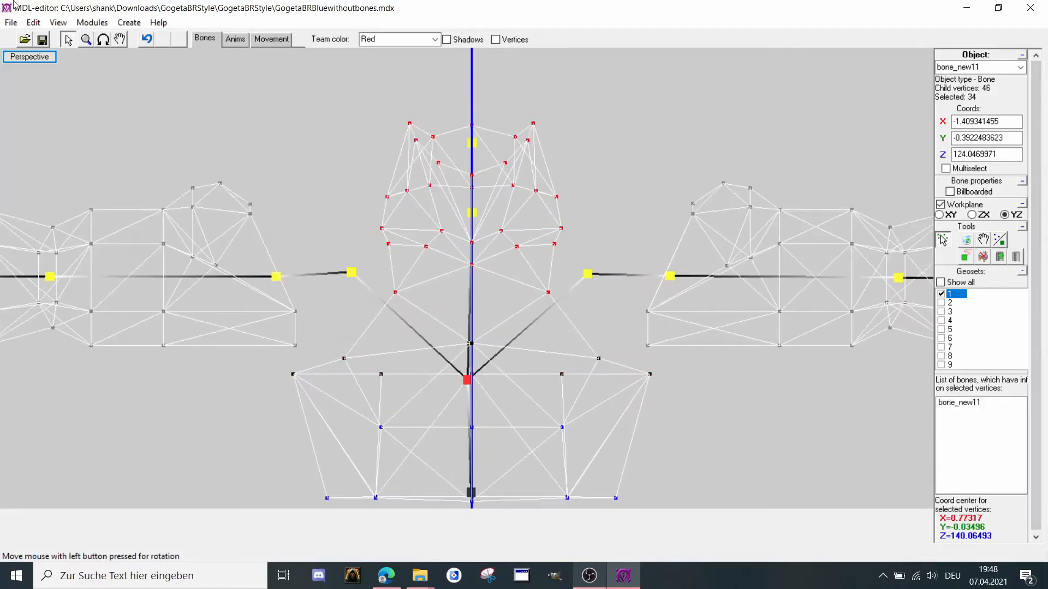
pyautogui.click(103, 39)
pyautogui.moveTo(234, 164); pyautogui.dragTo(365, 303)
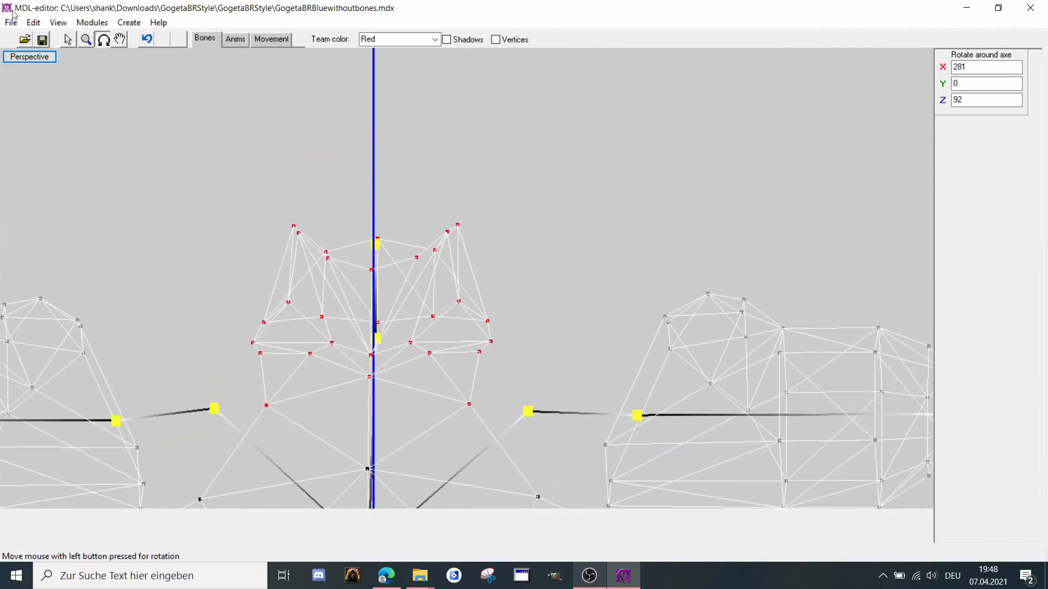
pyautogui.click(67, 40)
pyautogui.scroll(2, 429, 309)
pyautogui.click(328, 341)
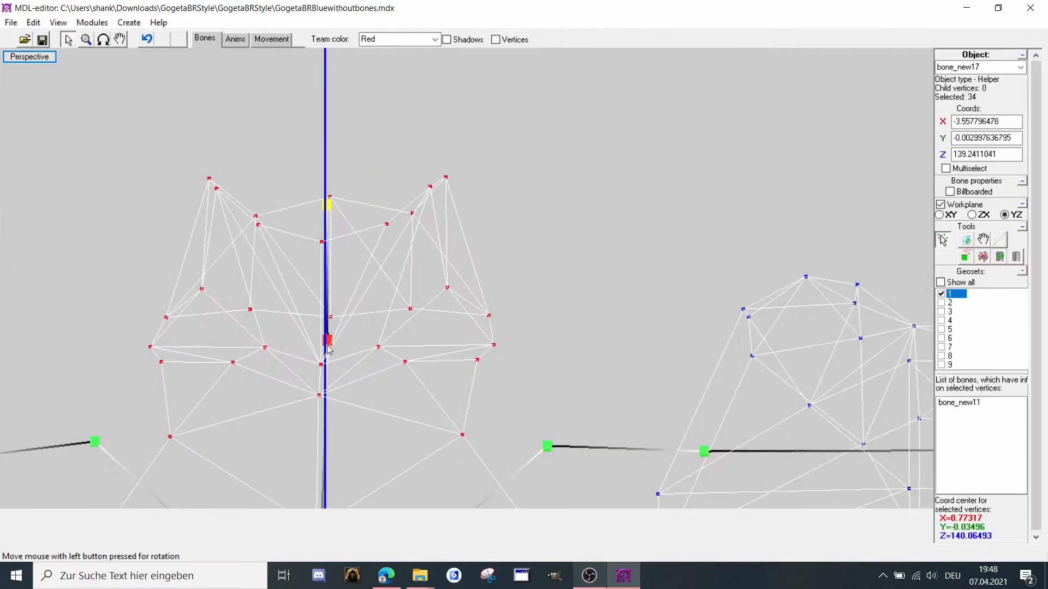
pyautogui.moveTo(167, 155); pyautogui.dragTo(472, 268)
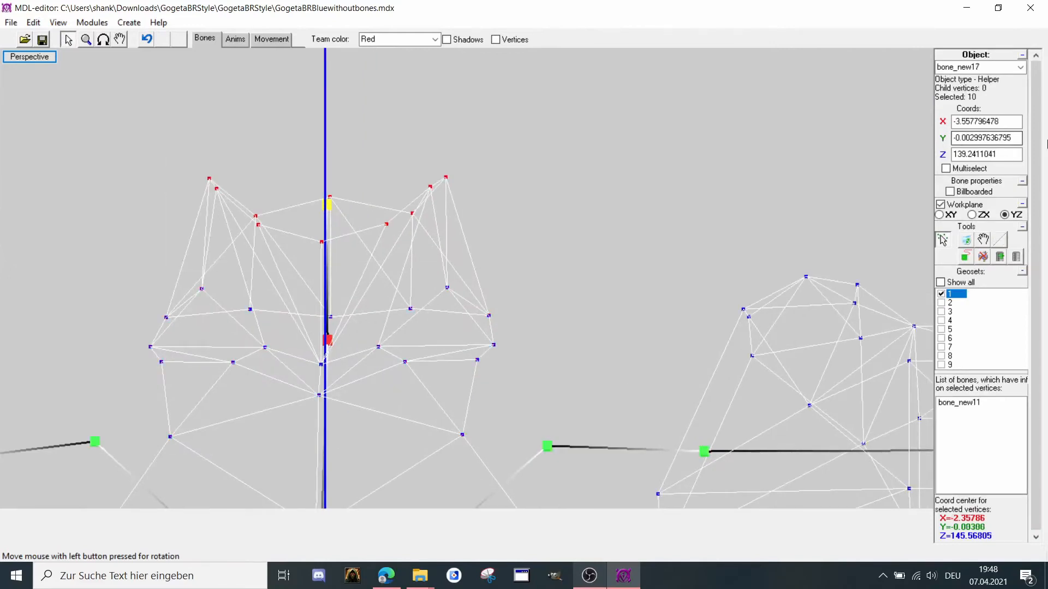
pyautogui.click(1018, 257)
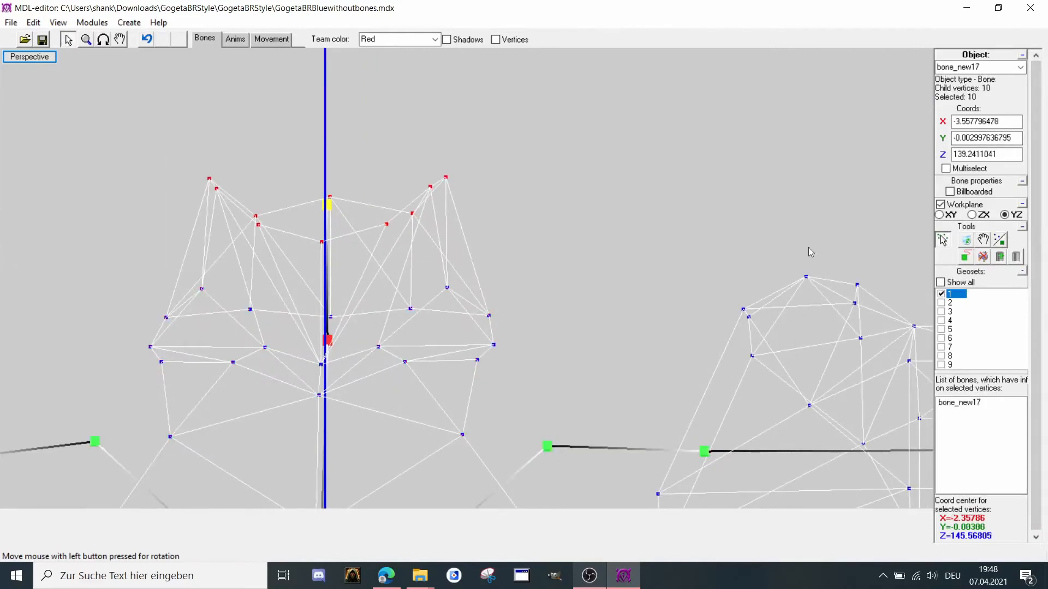
# Attach the ten selected top head vertices to the uppermost head bone (bone_new18) as well.
pyautogui.click(328, 206)
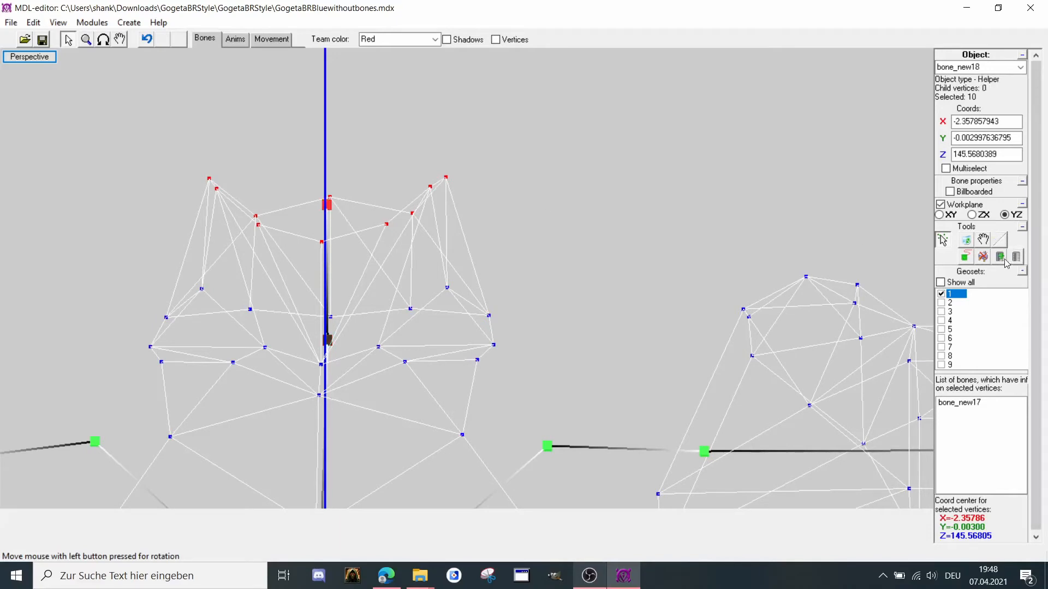
pyautogui.click(1003, 260)
pyautogui.scroll(1, 311, 349)
pyautogui.moveTo(311, 349); pyautogui.dragTo(414, 267, button='middle')
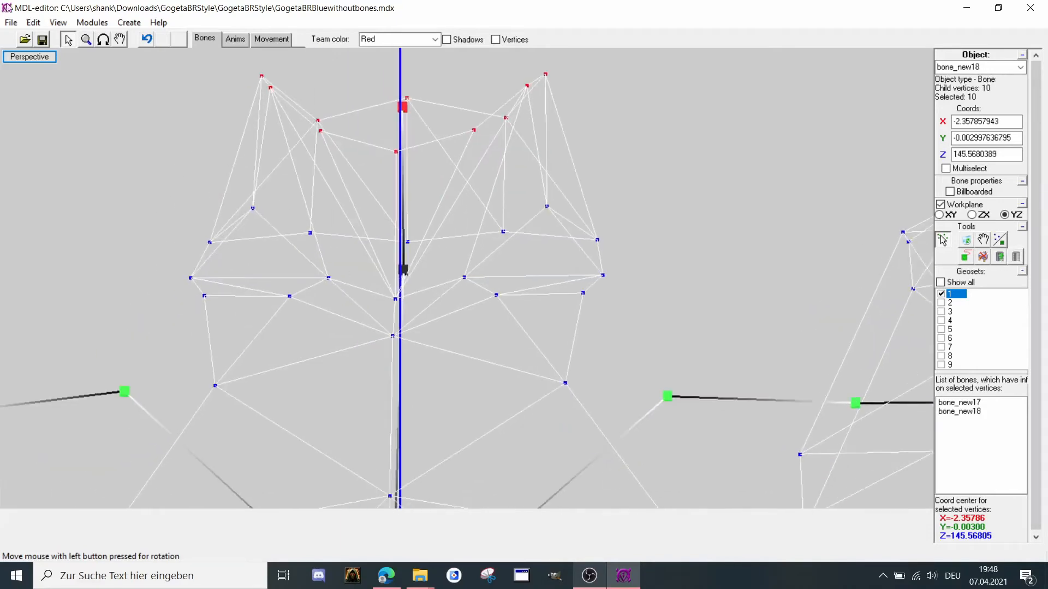
# Make bone_new17 the active bone and select seven mid-head vertices in the row below the top vertices.
pyautogui.click(103, 39)
pyautogui.moveTo(108, 62); pyautogui.dragTo(113, 70)
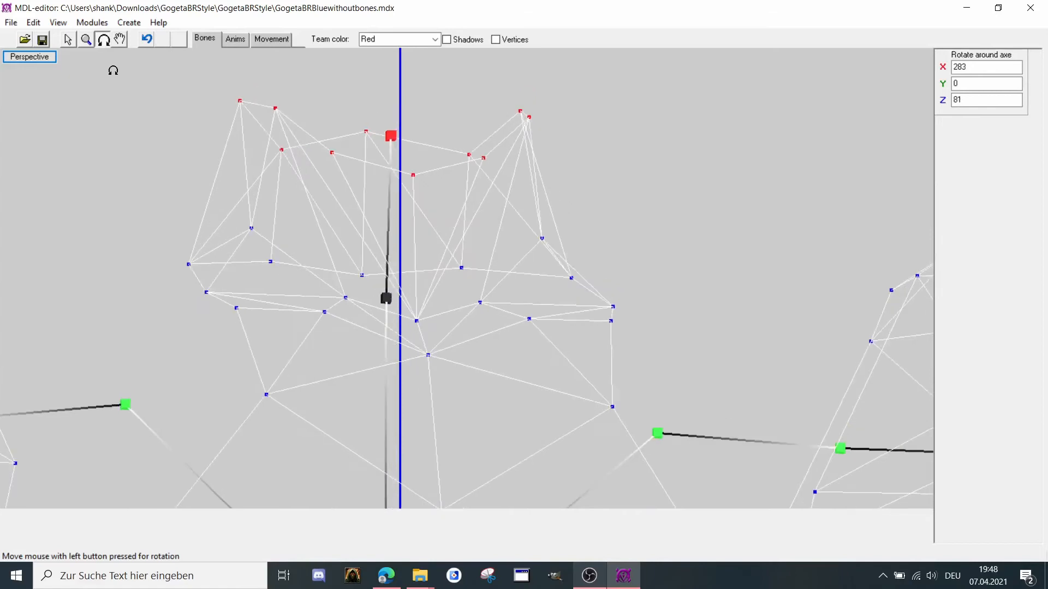
pyautogui.click(68, 40)
pyautogui.click(386, 298)
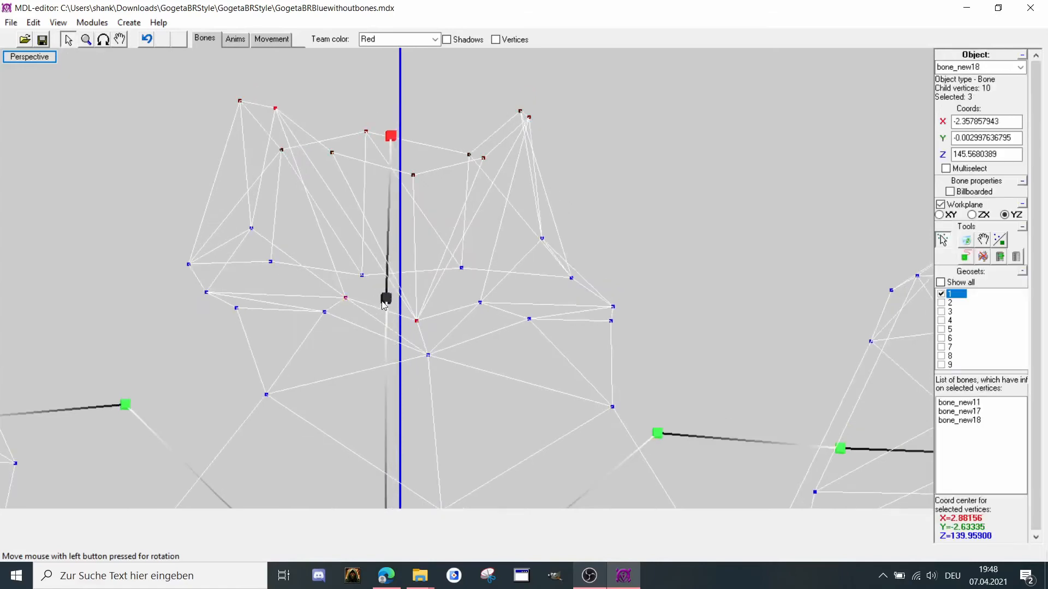
pyautogui.moveTo(168, 244); pyautogui.dragTo(224, 302)
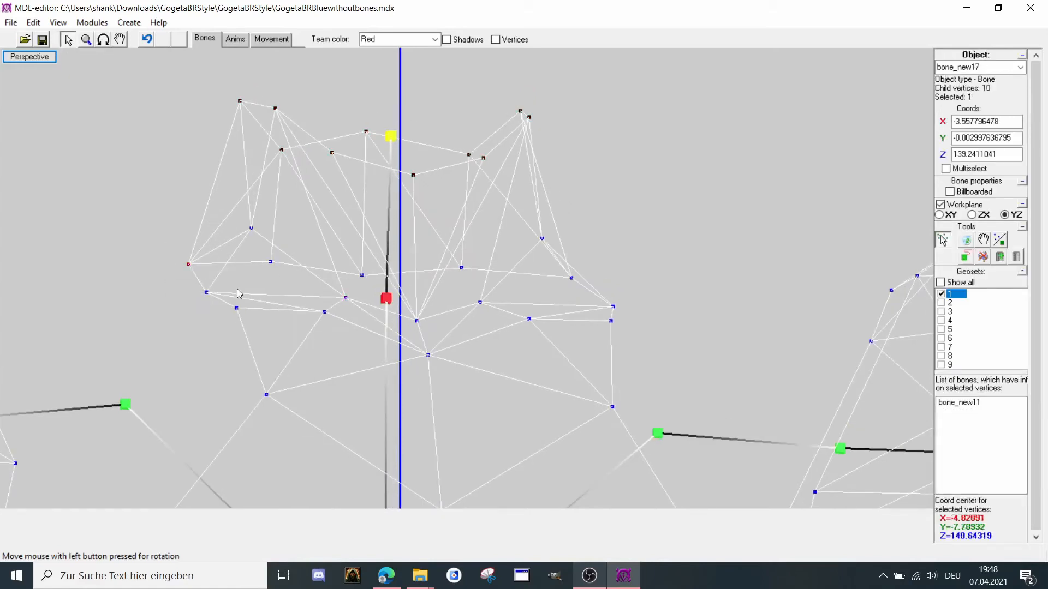
pyautogui.keyDown('shift'); pyautogui.moveTo(182, 274); pyautogui.dragTo(215, 296); pyautogui.keyUp('shift')
pyautogui.keyDown('shift'); pyautogui.moveTo(237, 253); pyautogui.dragTo(385, 294); pyautogui.keyUp('shift')
pyautogui.keyDown('shift'); pyautogui.moveTo(467, 275); pyautogui.dragTo(595, 296); pyautogui.keyUp('shift')
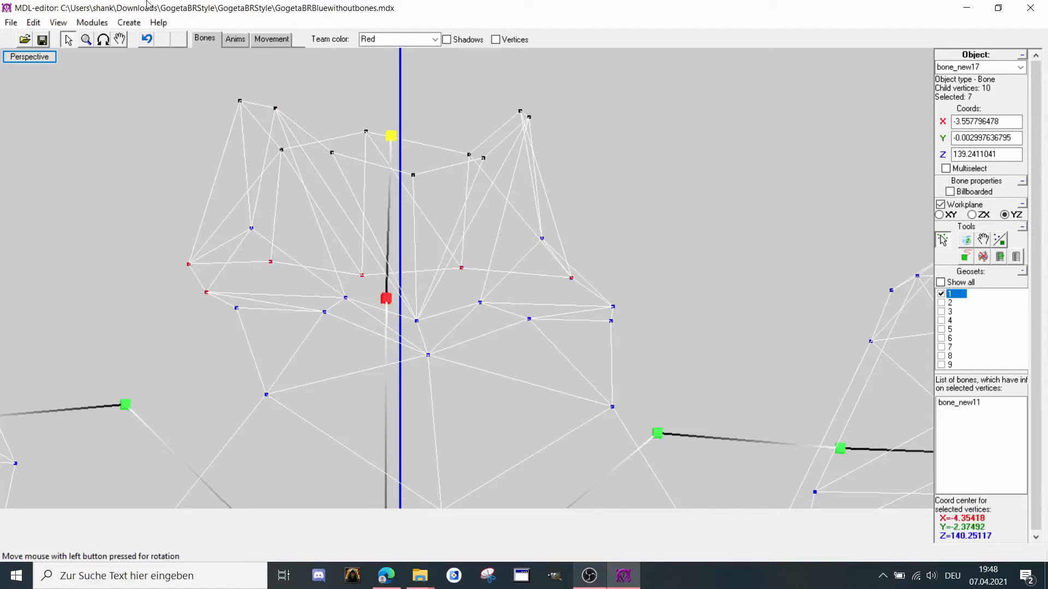
# Extend the selection to 15 mid-head vertices around the joint and attach them exclusively to bone_new17.
pyautogui.click(107, 48)
pyautogui.hotkey('ctrl', 'z')
pyautogui.click(104, 40)
pyautogui.moveTo(350, 182); pyautogui.dragTo(356, 249)
pyautogui.click(68, 39)
pyautogui.moveTo(361, 238); pyautogui.dragTo(448, 292)
pyautogui.moveTo(431, 197); pyautogui.dragTo(488, 245)
pyautogui.moveTo(512, 198); pyautogui.dragTo(623, 246)
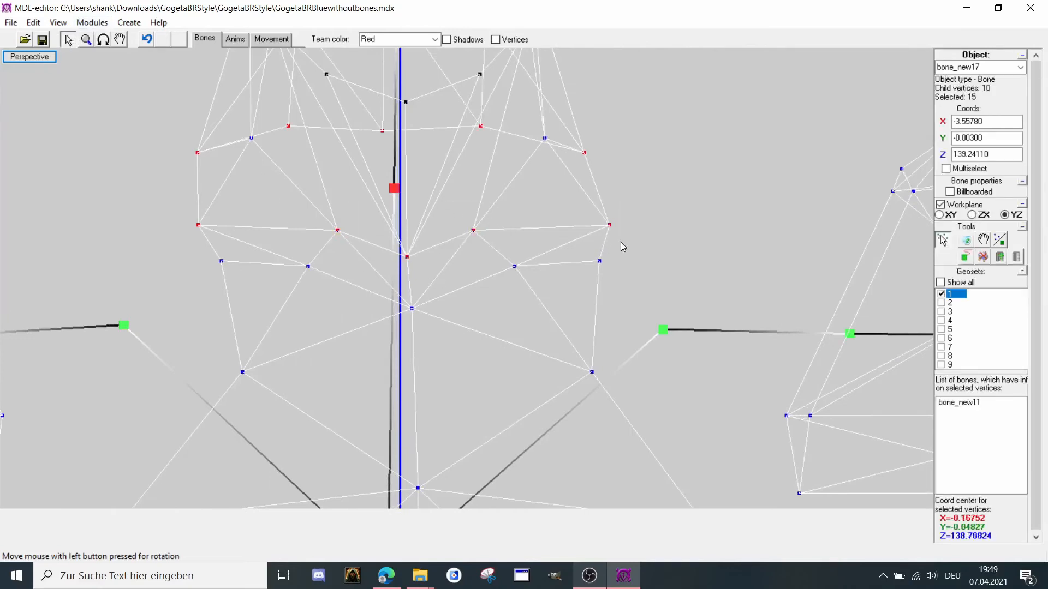
pyautogui.click(1001, 257)
pyautogui.scroll(-2, 636, 221)
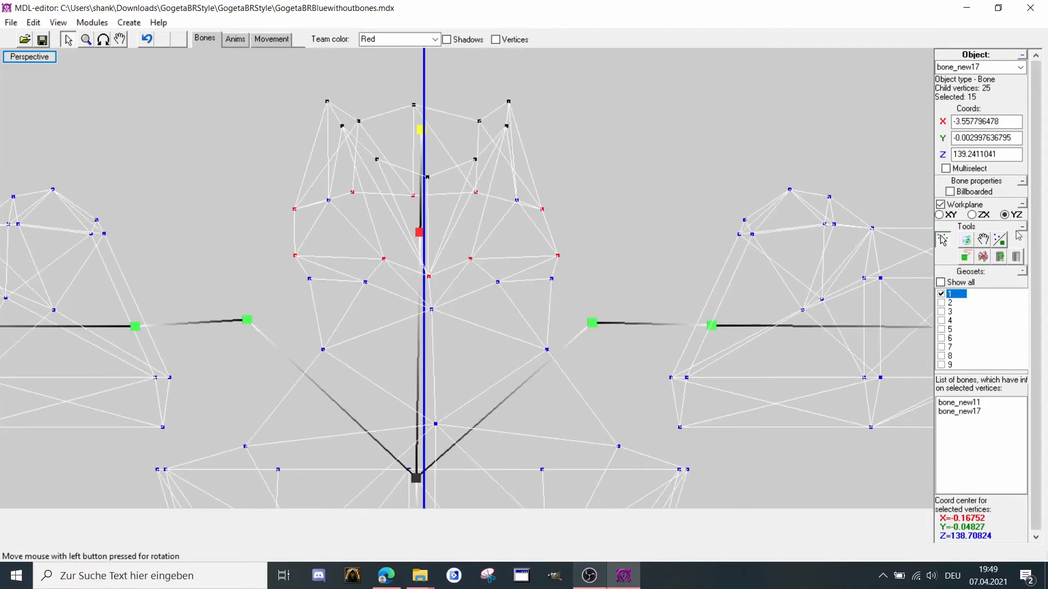
pyautogui.click(1016, 256)
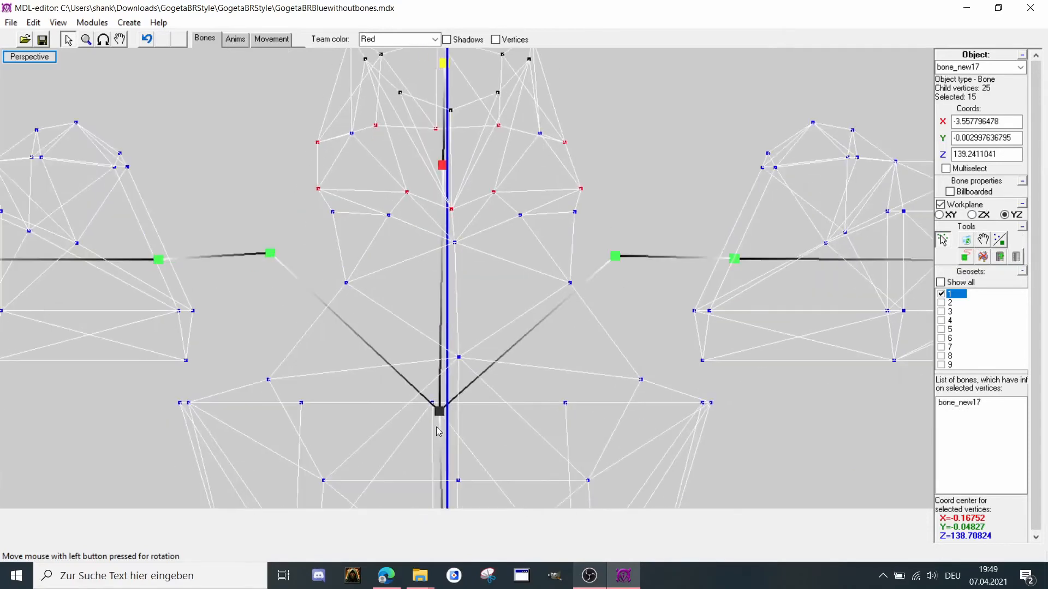
# Attach the 15 selected mid-head vertices to the chest bone (bone_new11) as well.
pyautogui.click(441, 413)
pyautogui.click(999, 257)
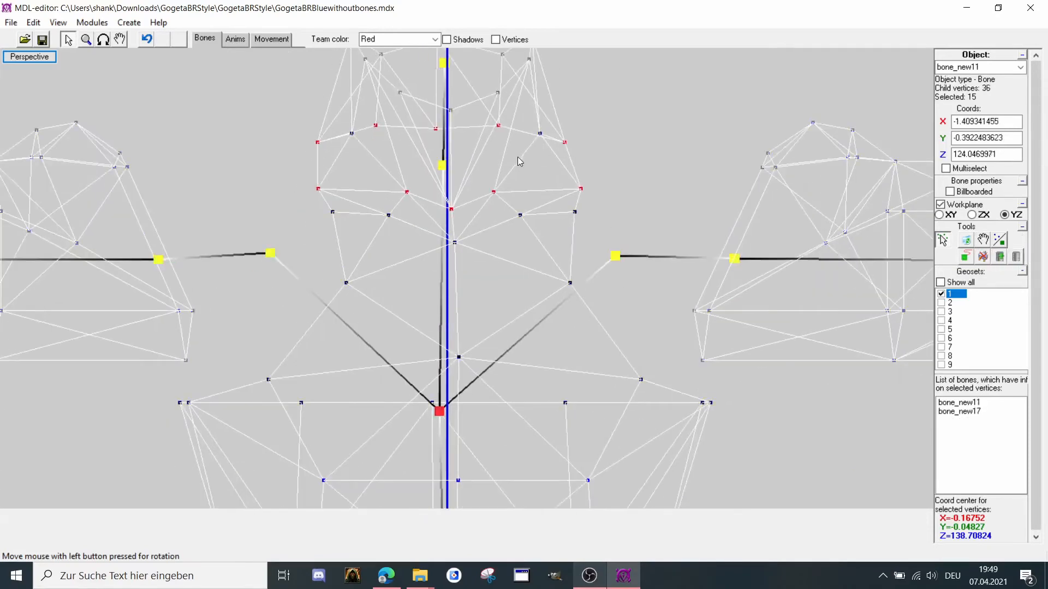
pyautogui.scroll(2, 517, 156)
pyautogui.moveTo(189, 21); pyautogui.dragTo(206, 108, button='middle')
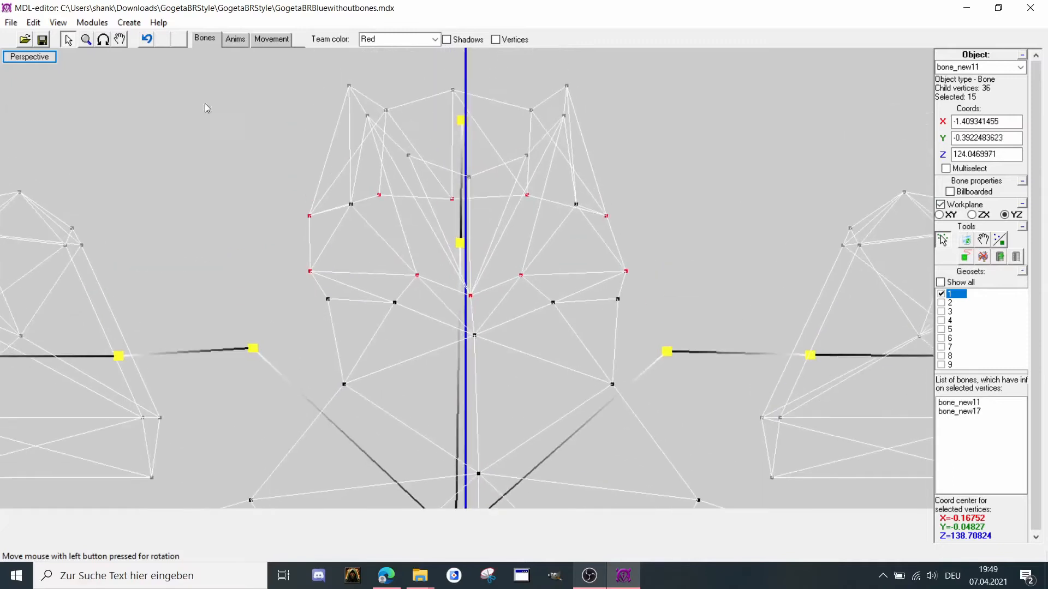
# Attach the two remaining side vertices of the mid-head row exclusively to bone_new17.
pyautogui.click(460, 243)
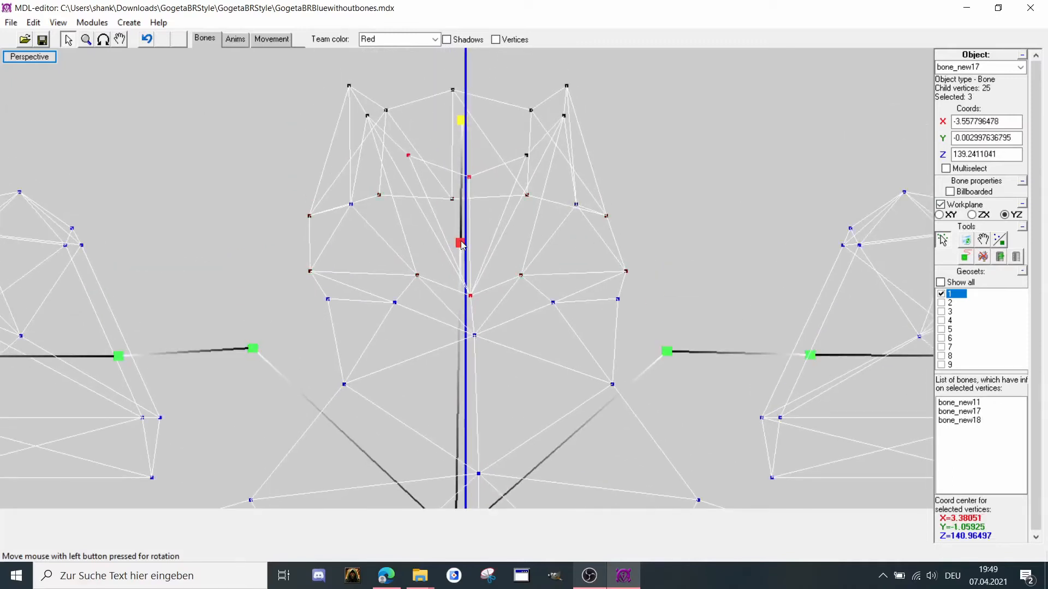
pyautogui.click(355, 201)
pyautogui.keyDown('shift'); pyautogui.moveTo(567, 191); pyautogui.dragTo(583, 211); pyautogui.keyUp('shift')
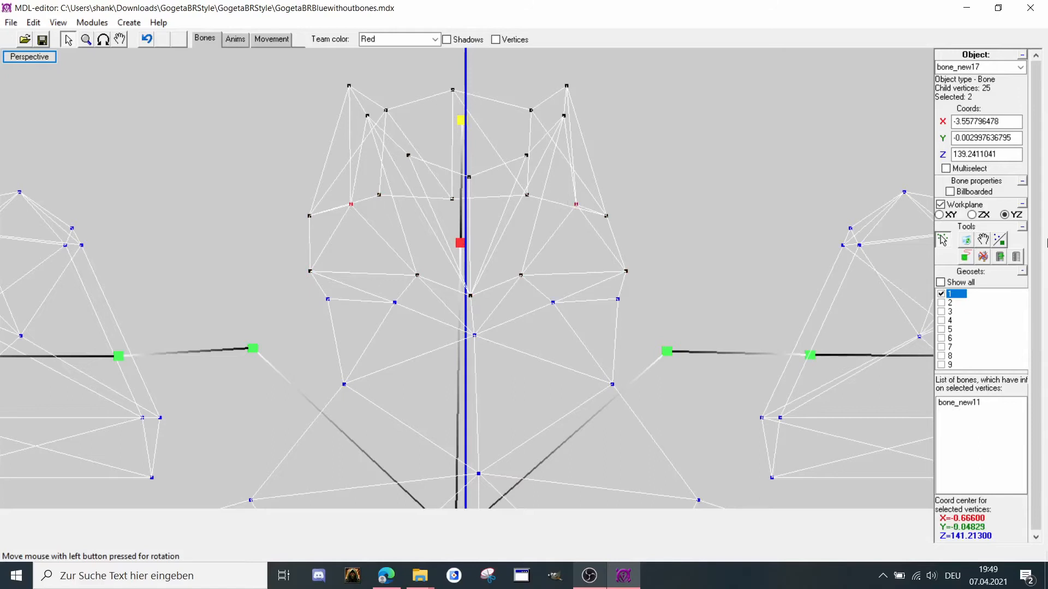
pyautogui.click(1000, 254)
pyautogui.scroll(-2, 101, 33)
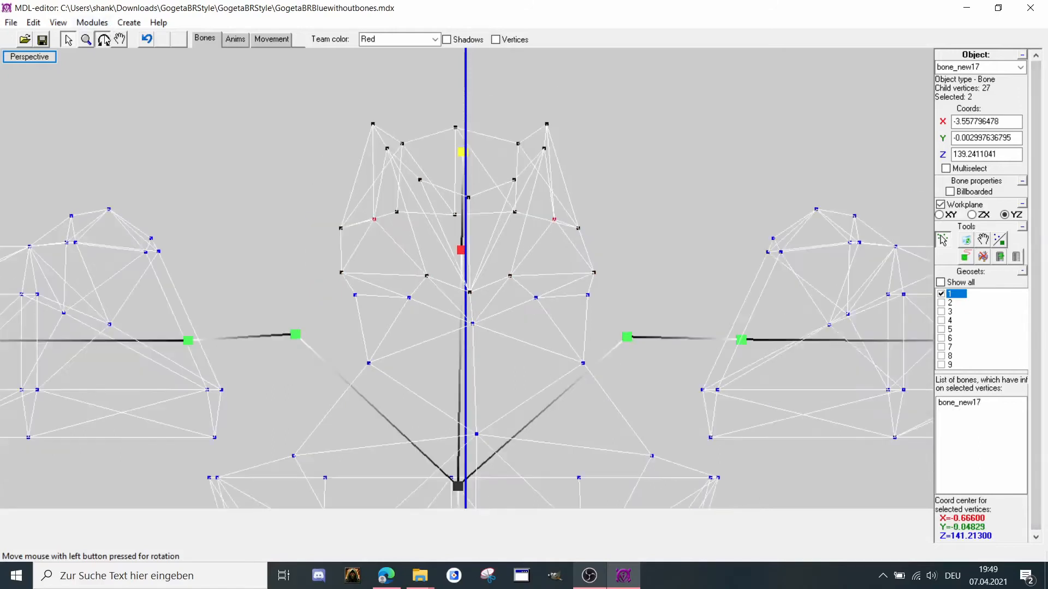
# Return to the straight front view and show geoset 2 instead of geoset 1.
pyautogui.click(104, 39)
pyautogui.moveTo(106, 147); pyautogui.dragTo(155, 273)
pyautogui.rightClick(157, 276)
pyautogui.click(188, 342)
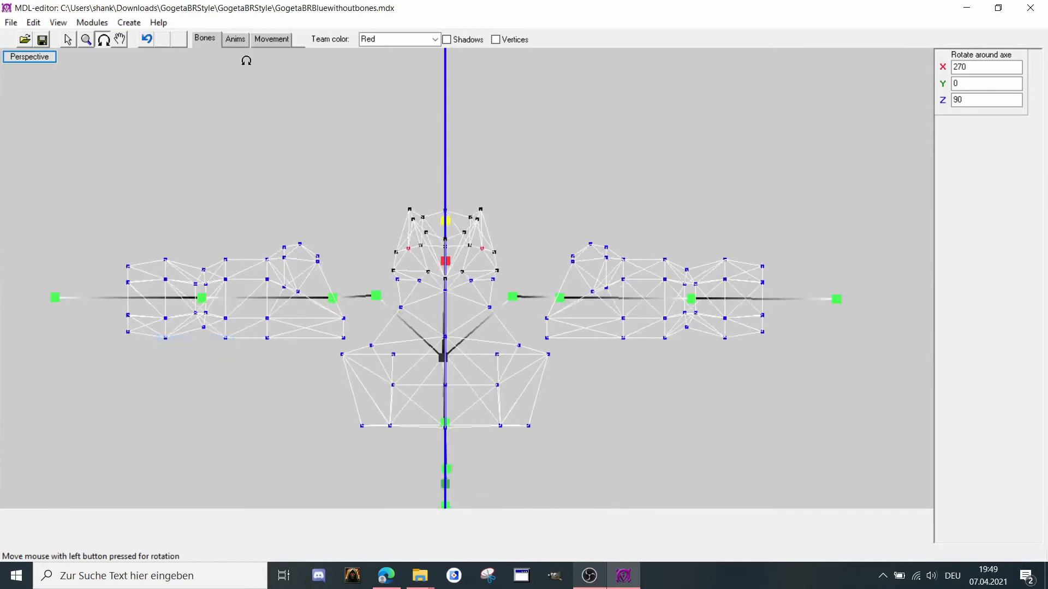
pyautogui.click(68, 40)
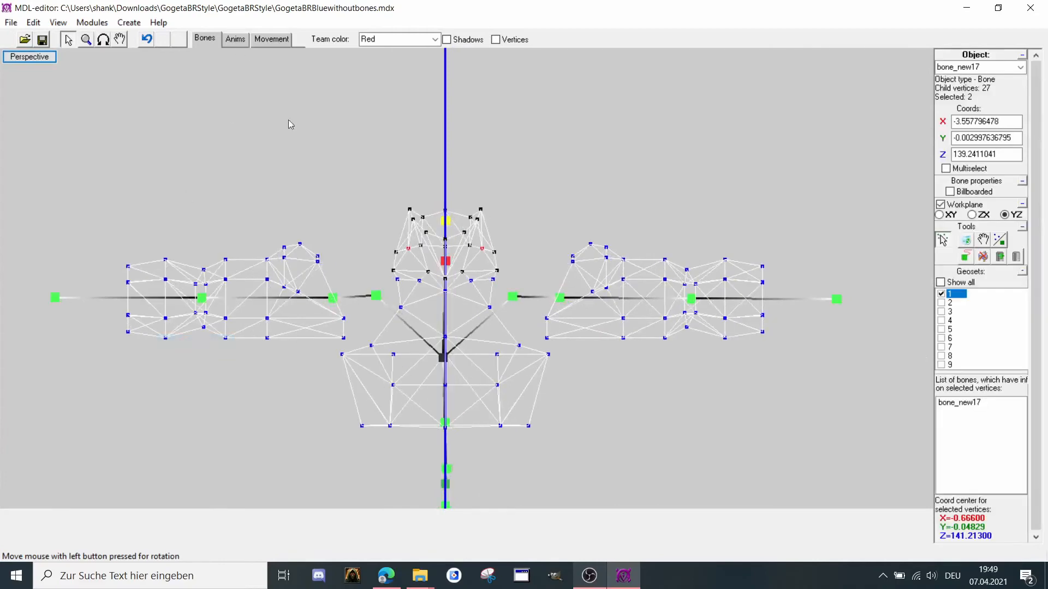
pyautogui.click(941, 294)
pyautogui.click(940, 302)
# Attach the vertices of the wristband on the positive Y side to the forearm bone (bone_new15).
pyautogui.moveTo(659, 406); pyautogui.dragTo(509, 235, button='middle')
pyautogui.scroll(-2, 567, 240)
pyautogui.scroll(2, 568, 240)
pyautogui.click(484, 229)
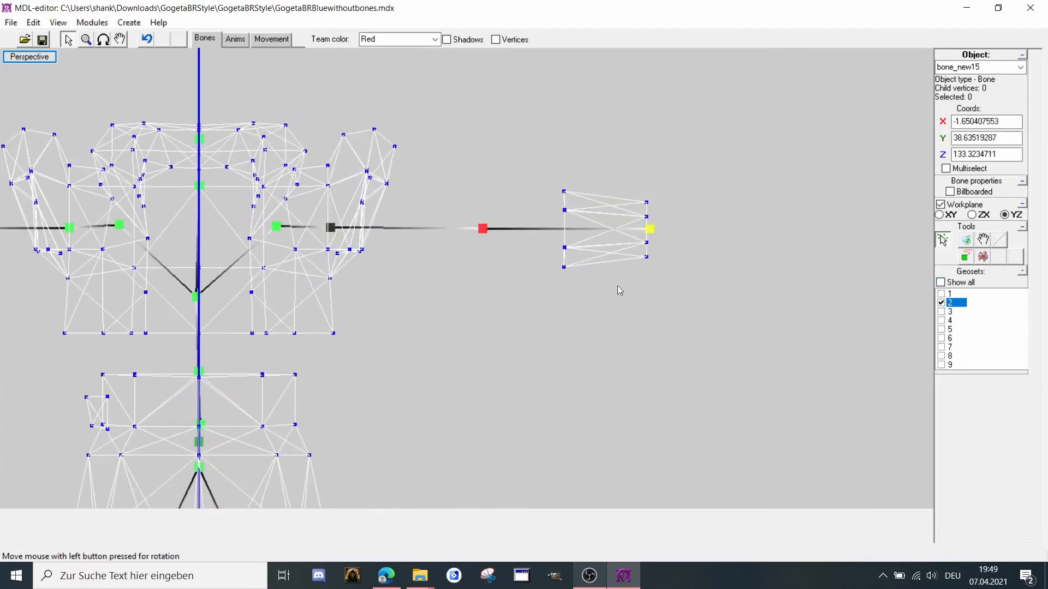
pyautogui.moveTo(667, 285); pyautogui.dragTo(548, 177)
pyautogui.click(999, 239)
# Attach the 14 vertices of the opposite wristband to the other forearm bone (bone_new16).
pyautogui.moveTo(162, 257); pyautogui.dragTo(447, 265, button='middle')
pyautogui.click(450, 248)
pyautogui.moveTo(345, 317); pyautogui.dragTo(218, 180)
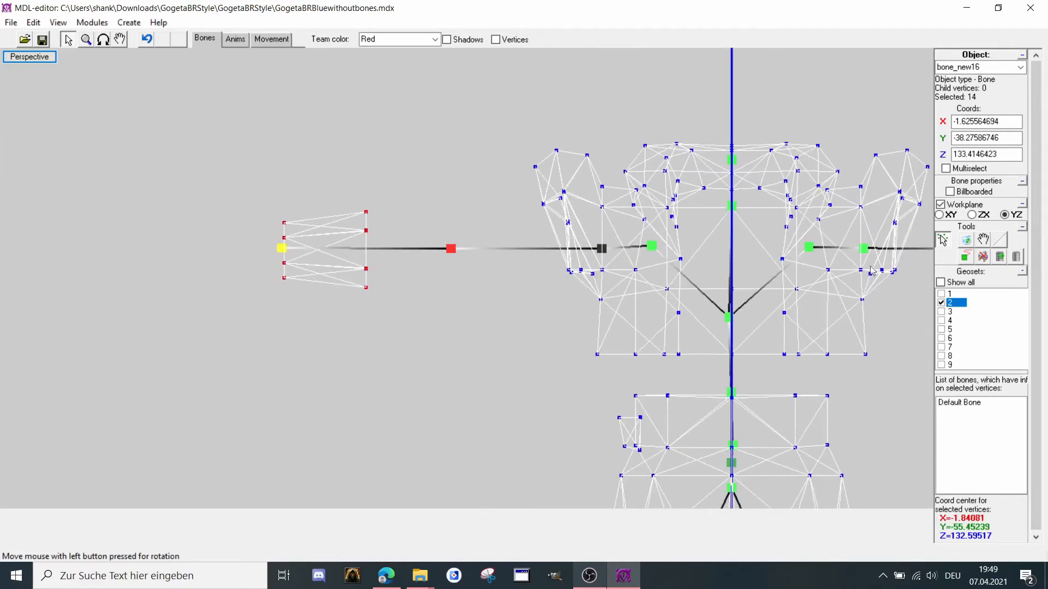
pyautogui.click(999, 239)
pyautogui.moveTo(779, 298); pyautogui.dragTo(525, 329, button='middle')
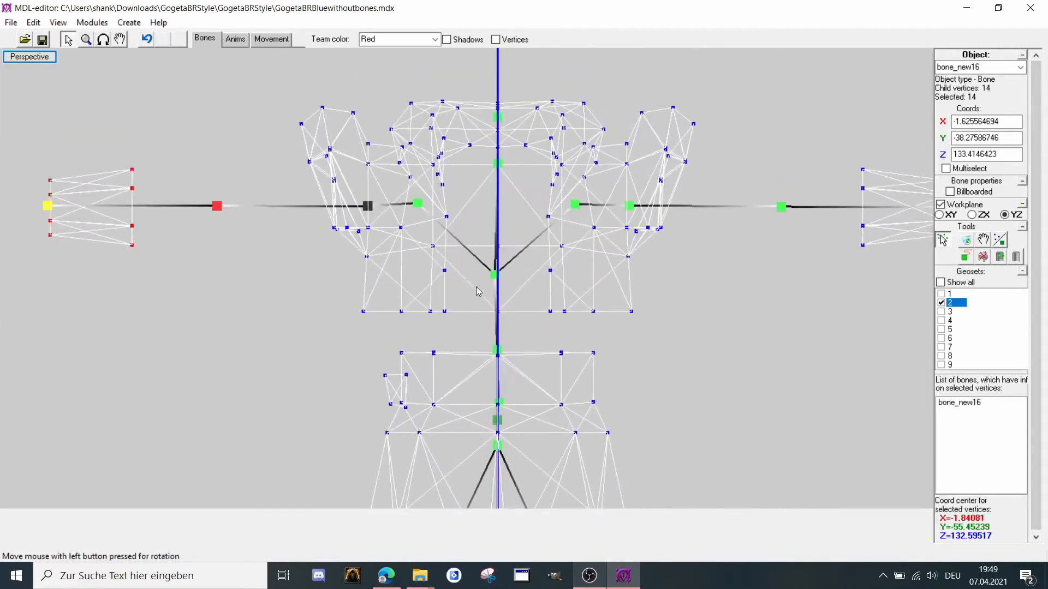
# Attach the eleven vertices along the vest's lower edge to the spine bone bone_new10.
pyautogui.click(497, 351)
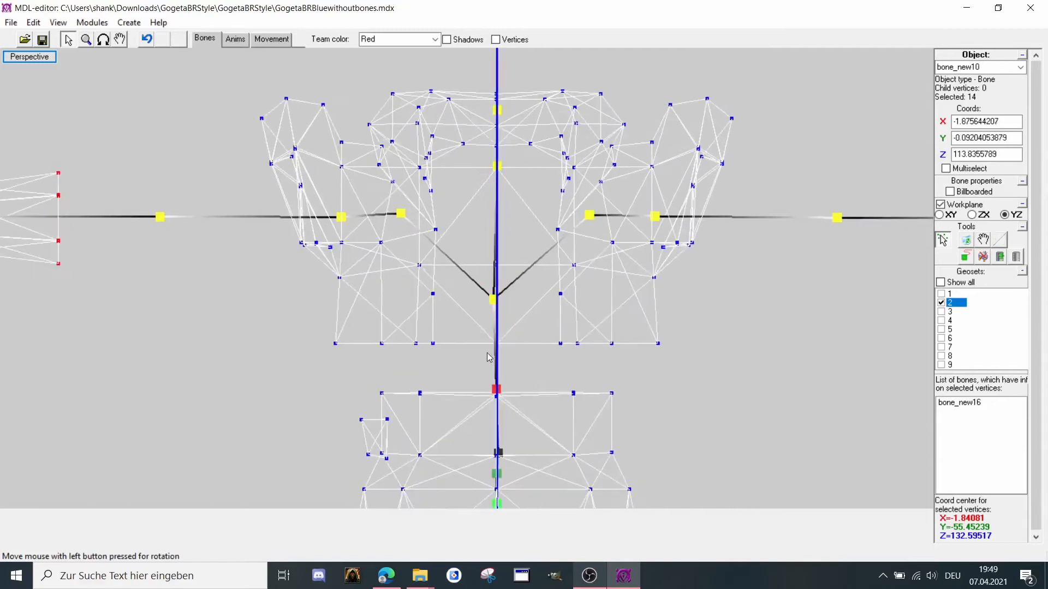
pyautogui.scroll(1, 494, 356)
pyautogui.moveTo(600, 405); pyautogui.dragTo(802, 366)
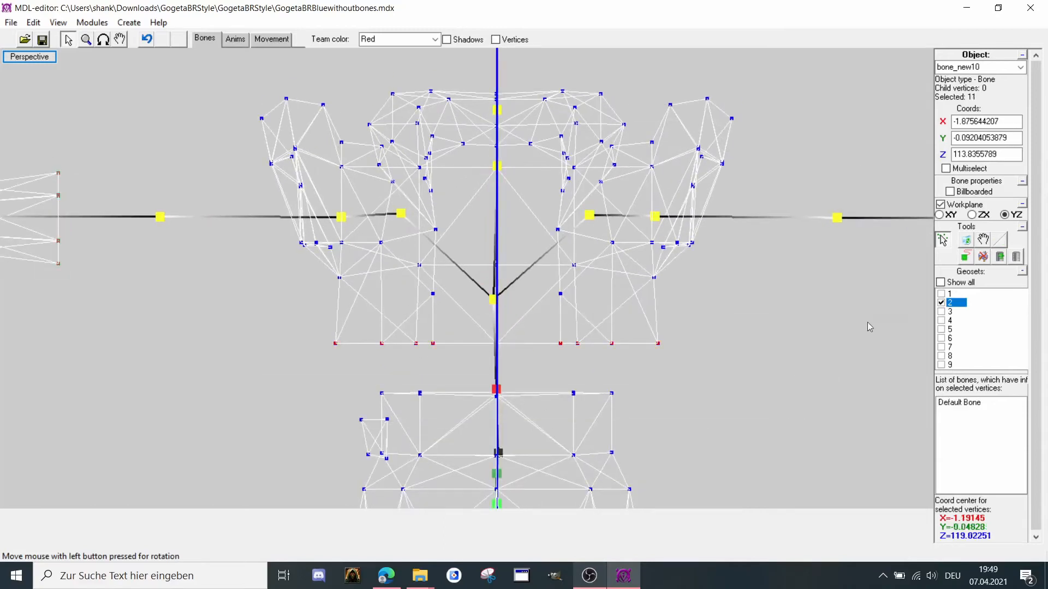
pyautogui.click(1001, 243)
# Attach the two inner vest vertices just above the lower edge to both bone_new10 and bone_new11.
pyautogui.moveTo(395, 284); pyautogui.dragTo(602, 330)
pyautogui.click(1017, 259)
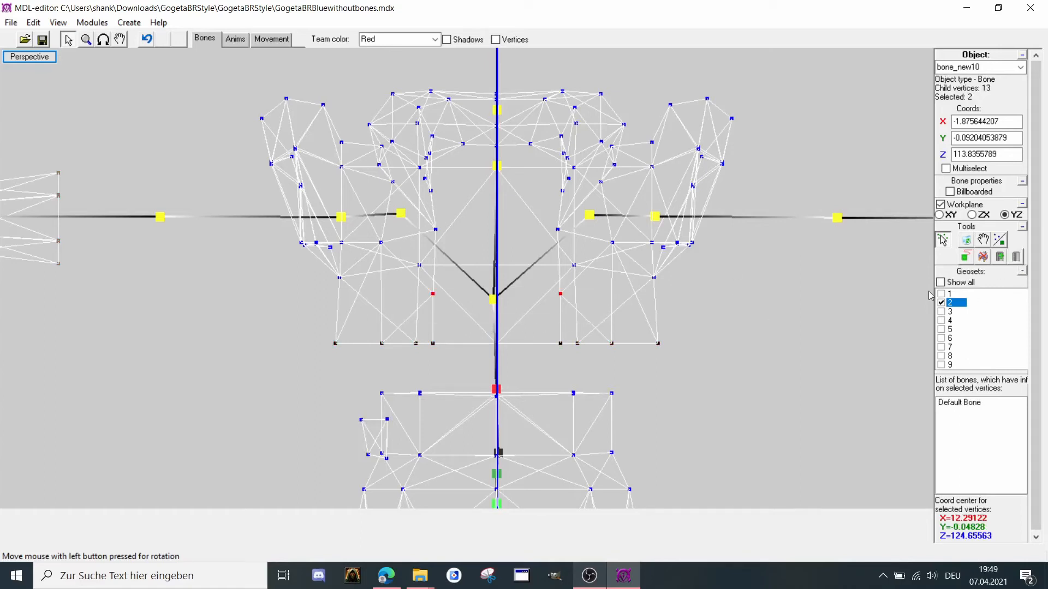
pyautogui.click(493, 300)
pyautogui.click(997, 262)
pyautogui.scroll(-2, 329, 144)
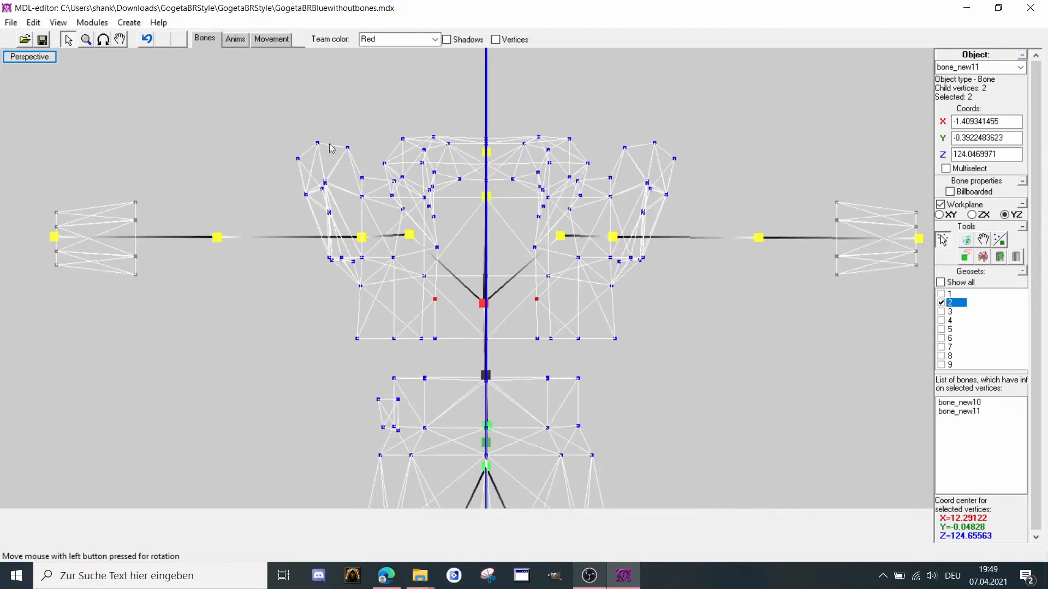
# Select the 135 upper vest vertices, including both shoulder pads, and attach them exclusively to bone_new11.
pyautogui.moveTo(268, 99); pyautogui.dragTo(693, 290)
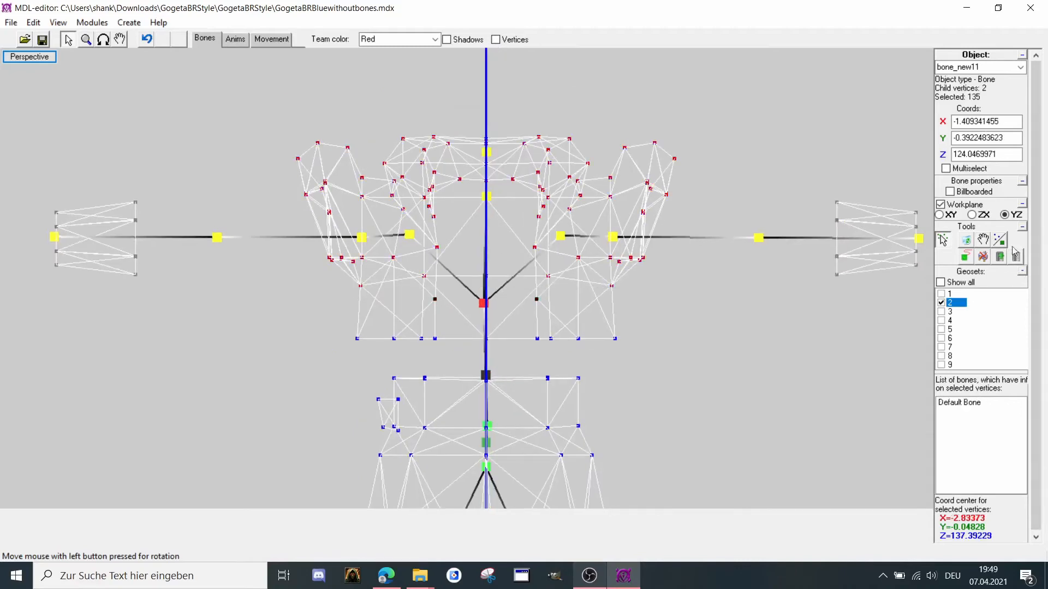
pyautogui.click(1016, 258)
pyautogui.scroll(2, 537, 316)
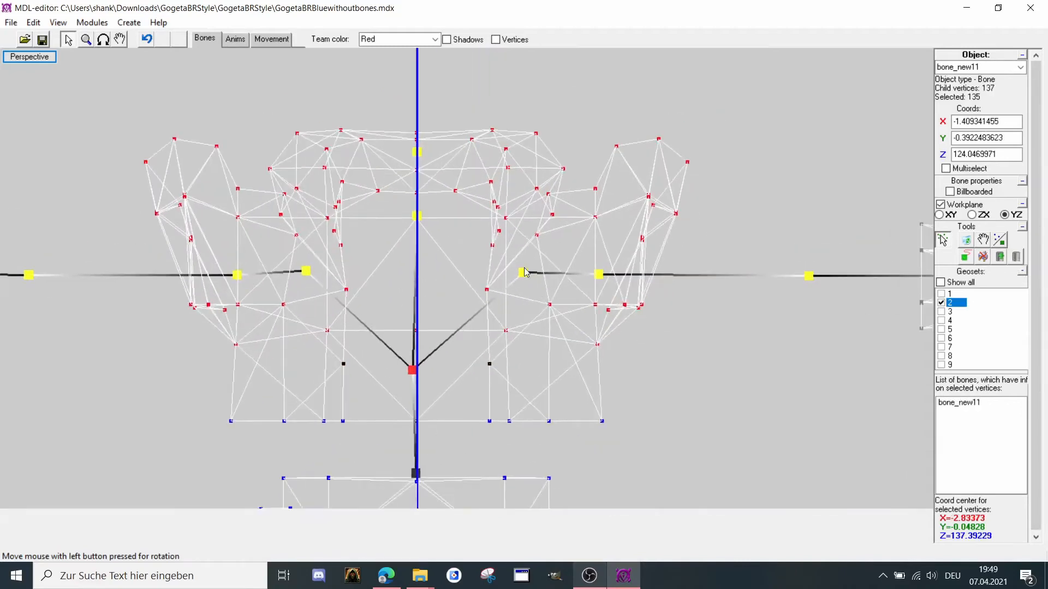
# Attach the 37 outer shoulder-pad vertices on the positive Y side exclusively to the shoulder bone (bone_new12).
pyautogui.click(522, 272)
pyautogui.moveTo(559, 119); pyautogui.dragTo(683, 355)
pyautogui.scroll(2, 615, 205)
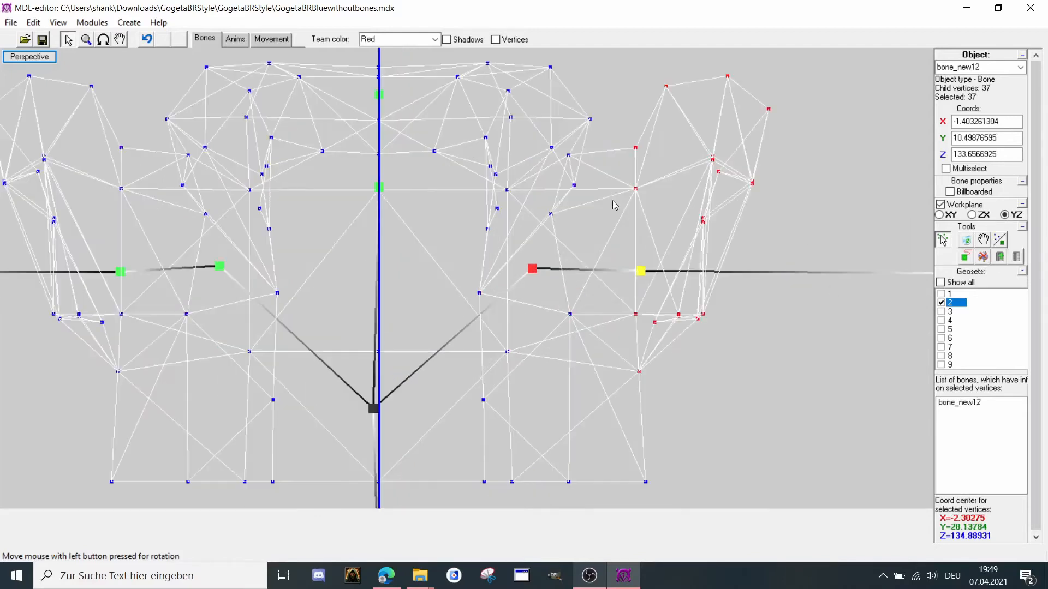
# Attach the five vest vertices between that shoulder pad and the chest to both bone_new12 and bone_new11.
pyautogui.moveTo(557, 151); pyautogui.dragTo(579, 173)
pyautogui.keyDown('shift'); pyautogui.moveTo(551, 270); pyautogui.dragTo(594, 327); pyautogui.keyUp('shift')
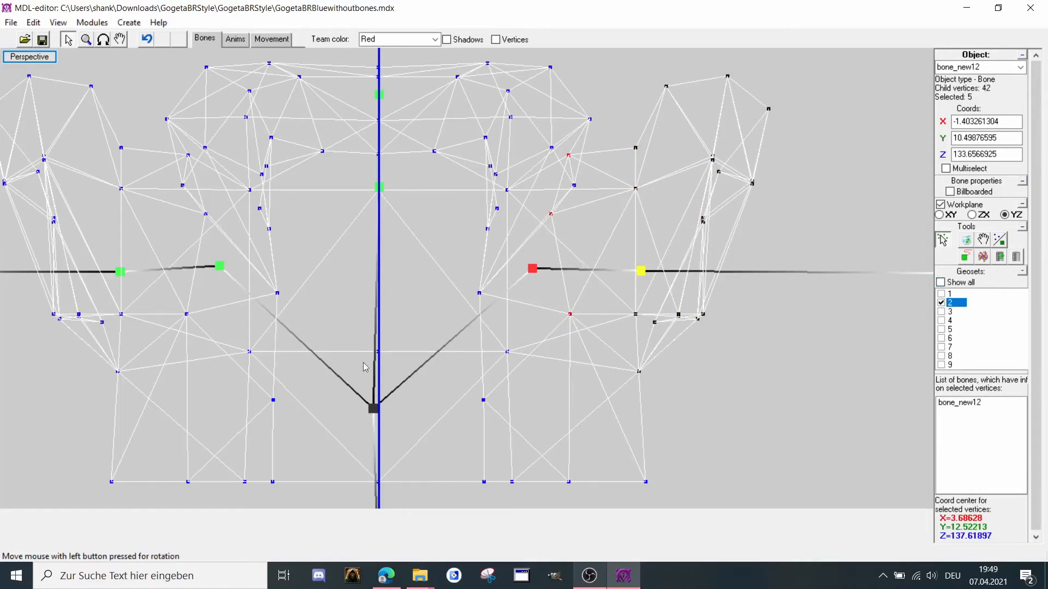
pyautogui.click(375, 410)
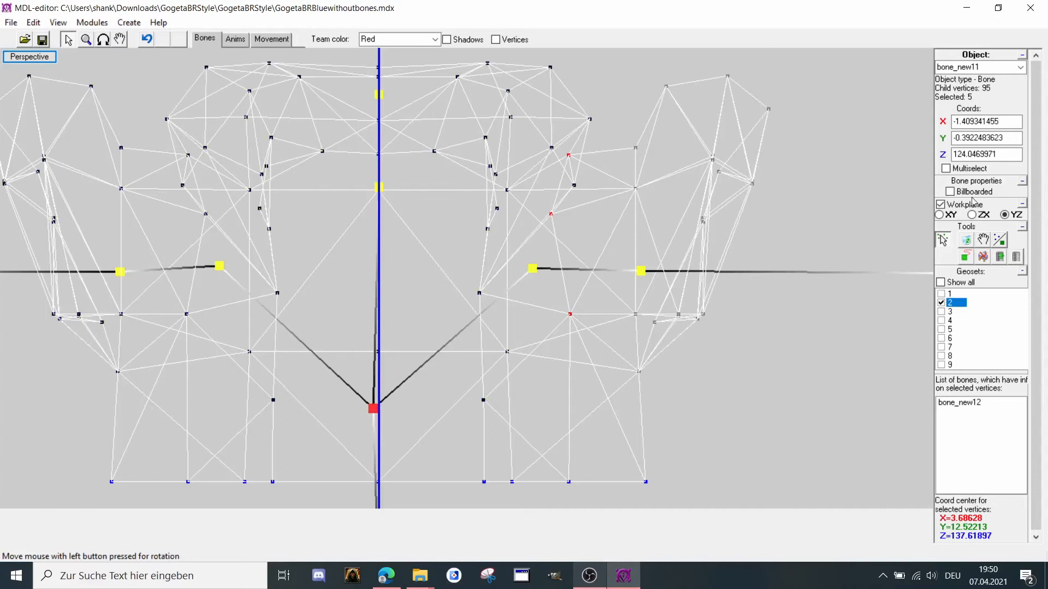
pyautogui.click(1003, 254)
pyautogui.moveTo(239, 258); pyautogui.dragTo(450, 278, button='middle')
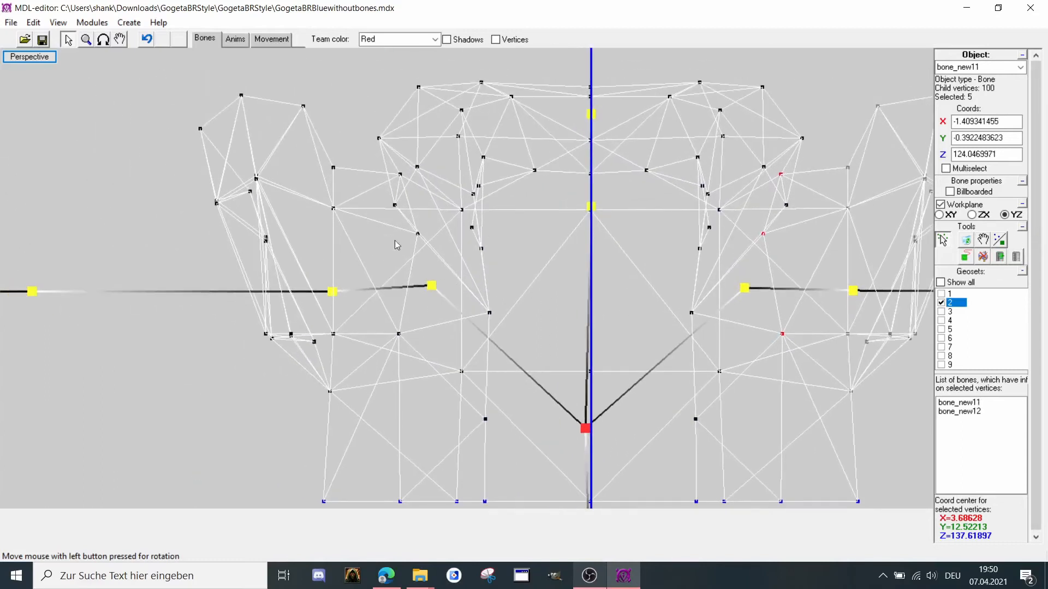
# Reassign the outer shoulder and upper-arm vertices on the negative Y side so they belong only to bone_new13.
pyautogui.click(431, 286)
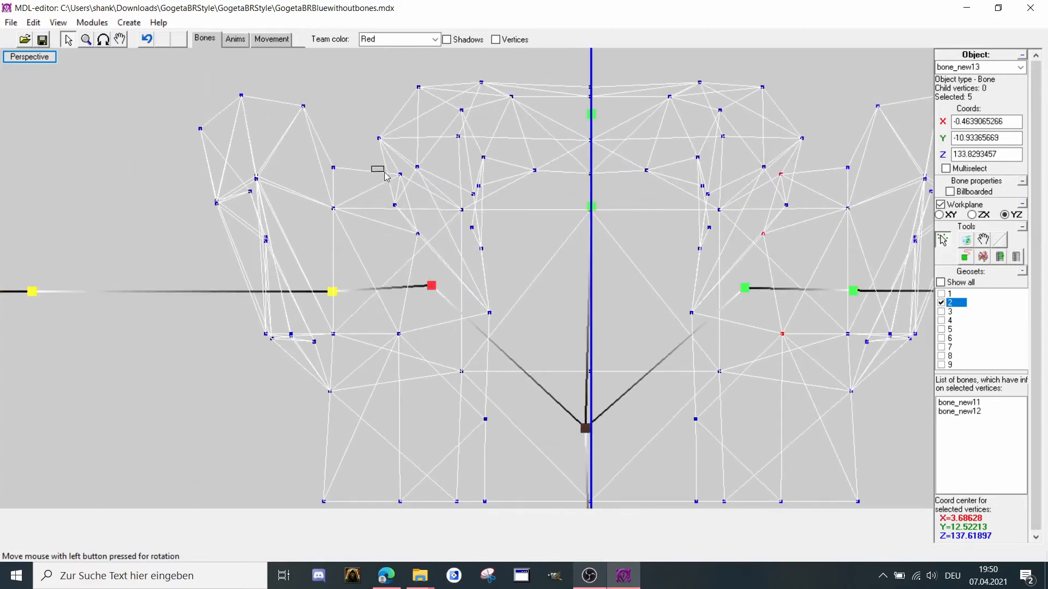
pyautogui.moveTo(386, 176); pyautogui.dragTo(406, 195)
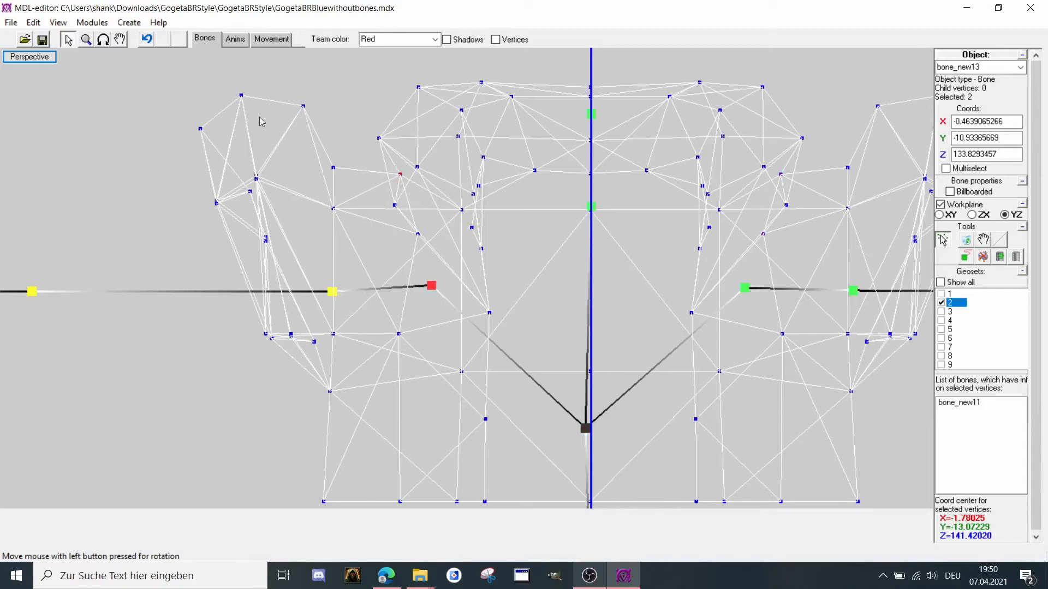
pyautogui.moveTo(358, 357); pyautogui.dragTo(177, 78)
pyautogui.click(1013, 261)
# Reassign the vertices at the lower outer corner of the negative Y shoulder from bone_new11 to bone_new13.
pyautogui.click(621, 281)
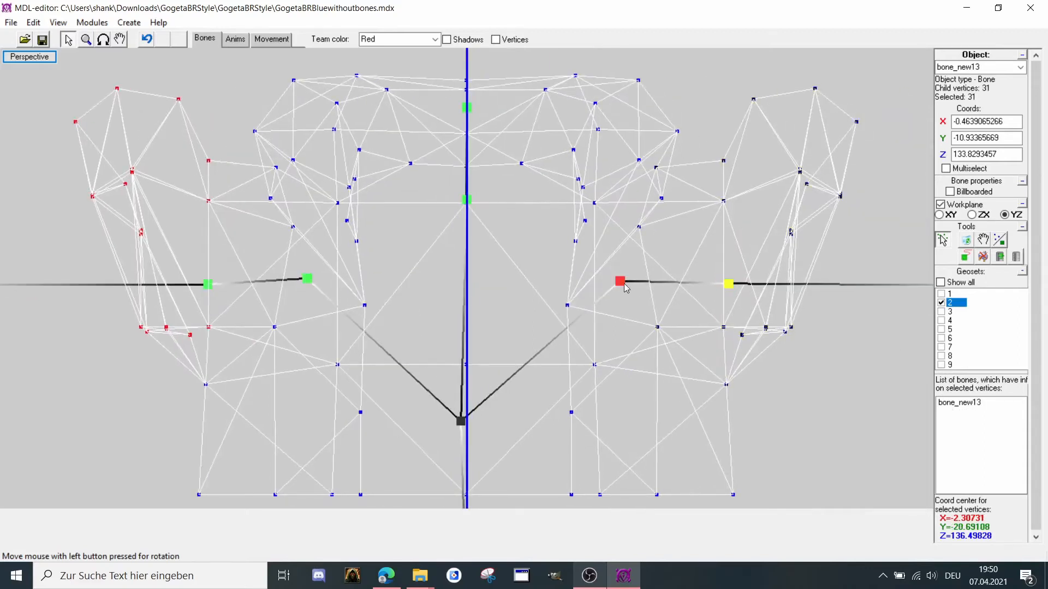
pyautogui.moveTo(627, 329); pyautogui.dragTo(683, 328, button='middle')
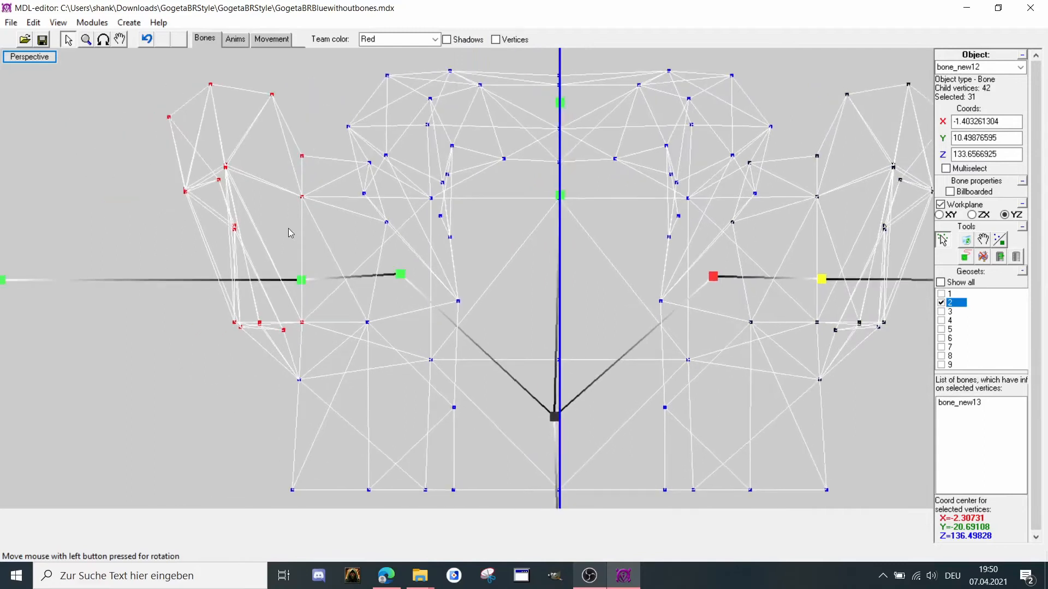
pyautogui.click(400, 273)
pyautogui.moveTo(273, 354); pyautogui.dragTo(323, 403)
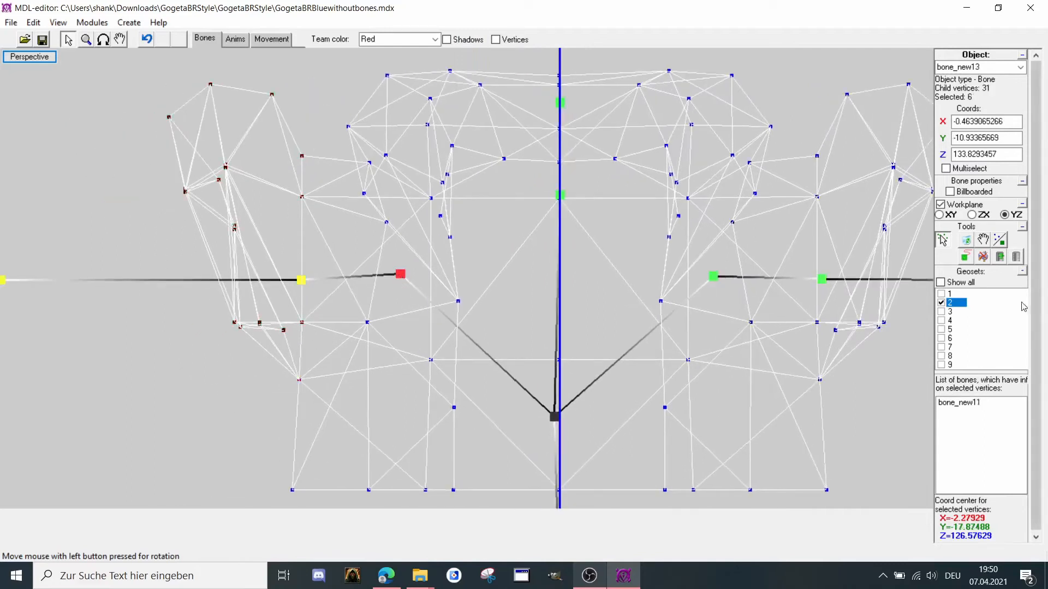
# Move the inner shoulder vertices around bone_new13 to that bone and attach them to bone_new11 as well.
pyautogui.moveTo(338, 182); pyautogui.dragTo(389, 262)
pyautogui.keyDown('shift'); pyautogui.moveTo(343, 280); pyautogui.dragTo(375, 374); pyautogui.keyUp('shift')
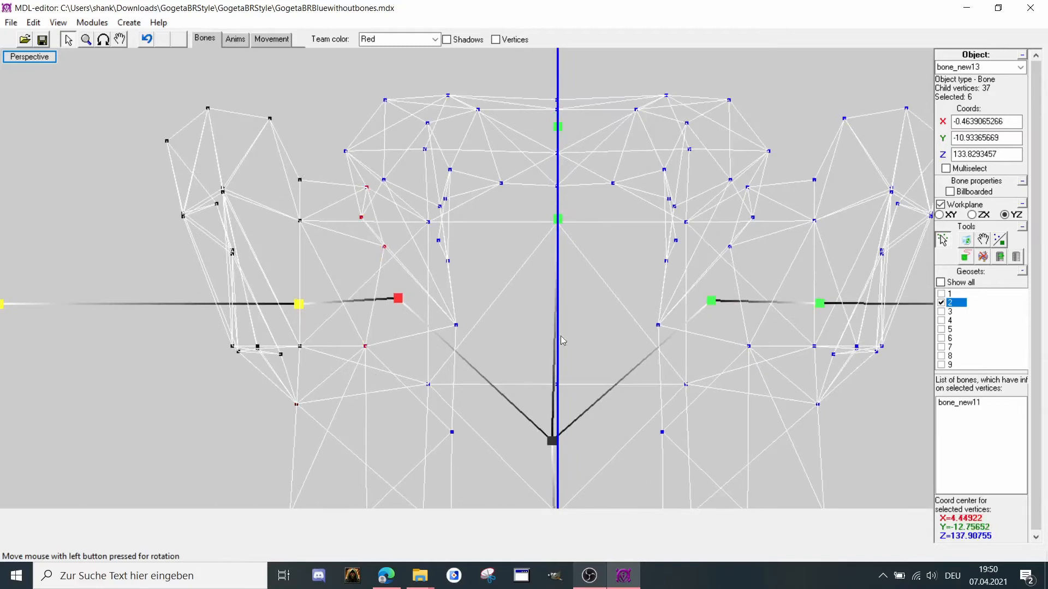
pyautogui.click(1018, 254)
pyautogui.moveTo(536, 435); pyautogui.dragTo(500, 310, button='middle')
pyautogui.click(515, 320)
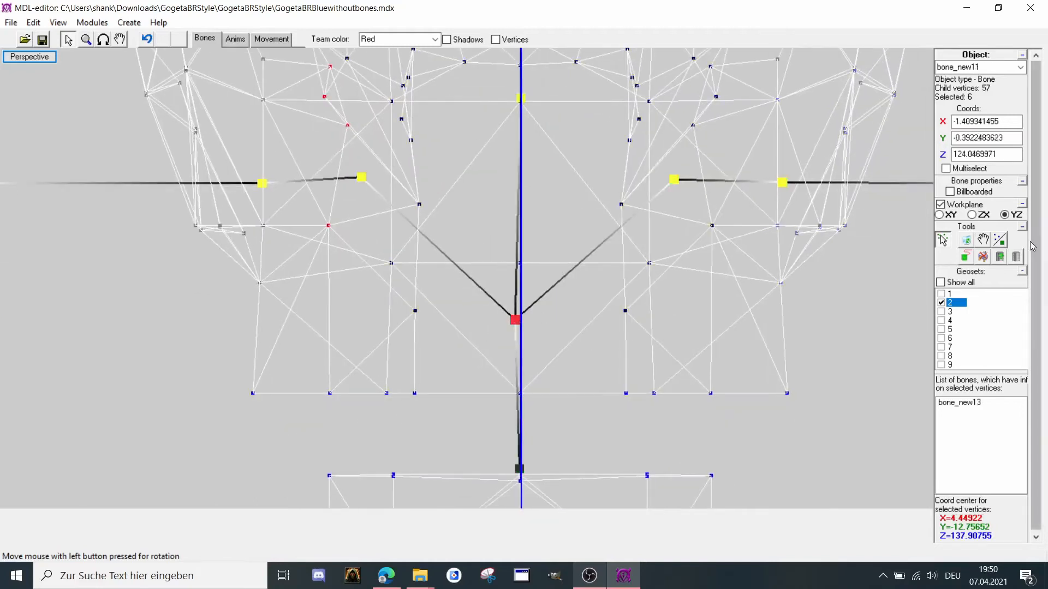
pyautogui.click(999, 257)
# Assign the vertex row along the waist's upper edge to bone_new10 and additionally attach it to bone_new9.
pyautogui.scroll(-3, 592, 328)
pyautogui.scroll(-2, 590, 324)
pyautogui.moveTo(590, 321)
pyautogui.mouseDown(button='middle')
pyautogui.moveTo(593, 283)
pyautogui.moveTo(558, 210)
pyautogui.mouseUp(button='middle')
pyautogui.moveTo(557, 264); pyautogui.dragTo(544, 217, button='middle')
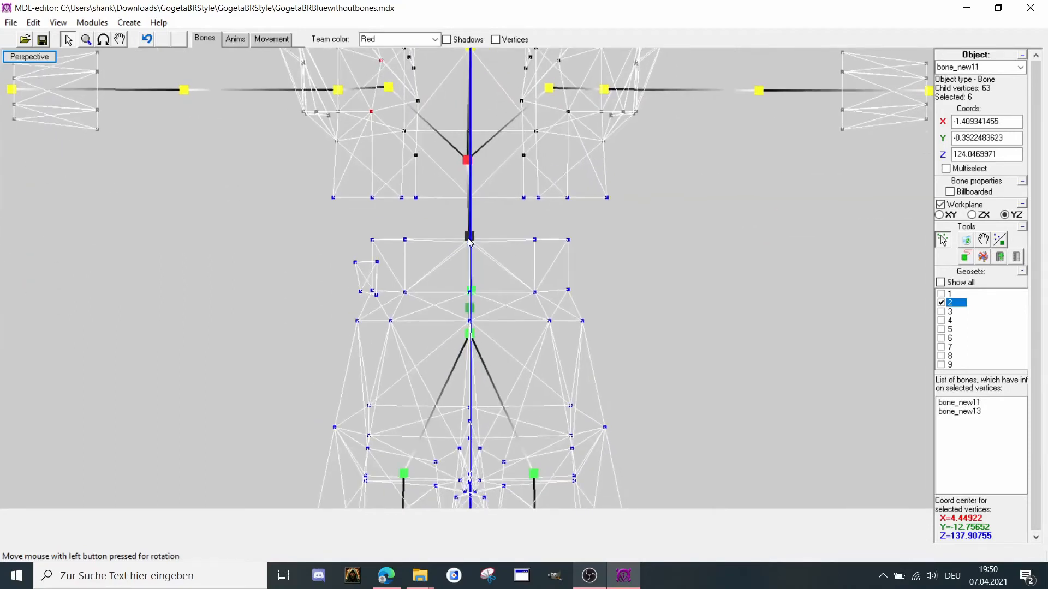
pyautogui.click(470, 237)
pyautogui.moveTo(299, 173); pyautogui.dragTo(555, 211)
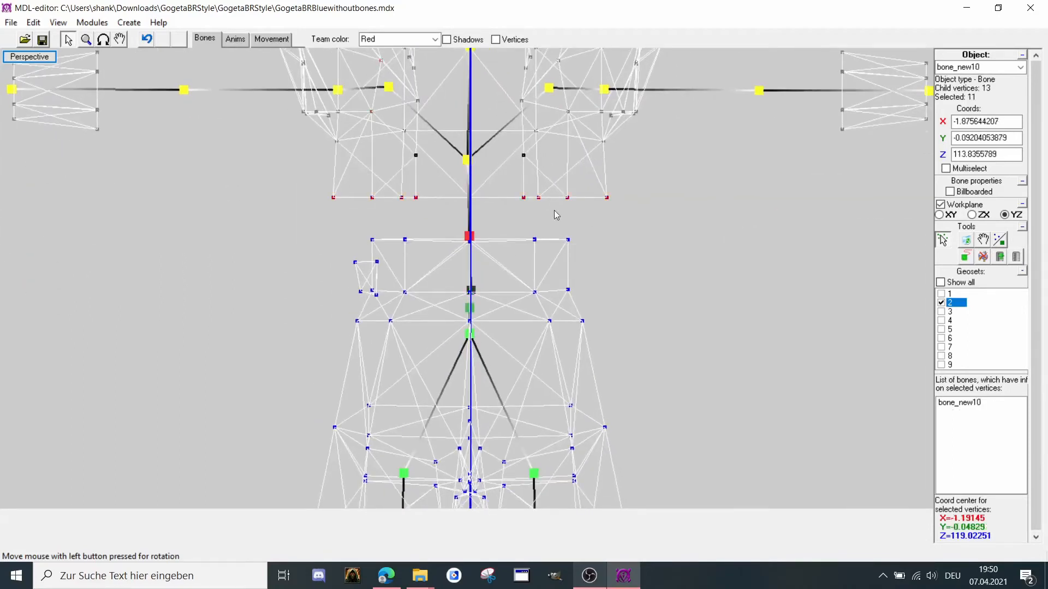
pyautogui.scroll(1, 512, 252)
pyautogui.moveTo(304, 211); pyautogui.dragTo(614, 251)
pyautogui.click(1014, 254)
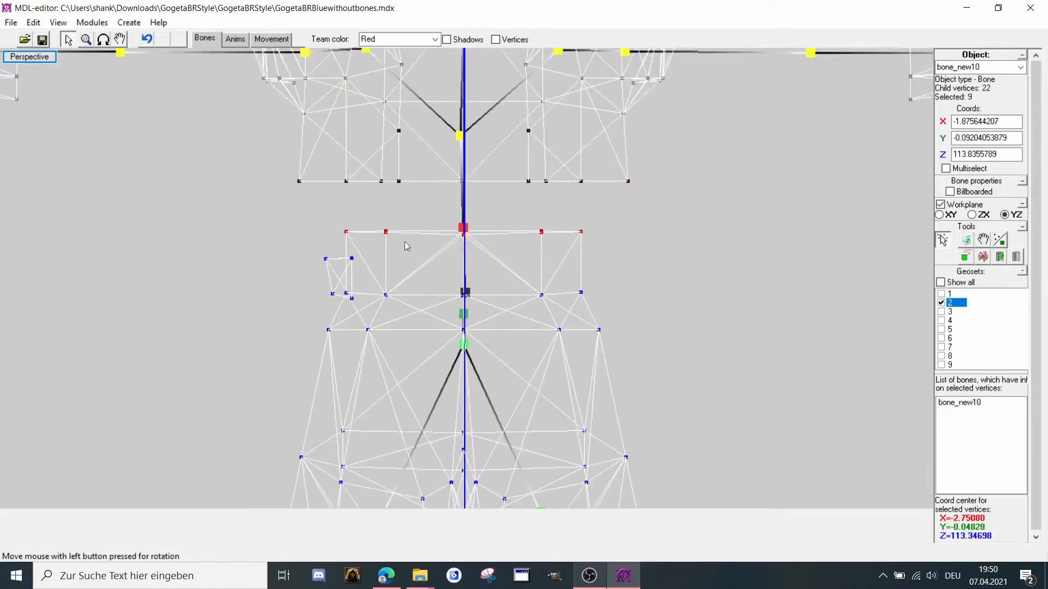
pyautogui.click(465, 293)
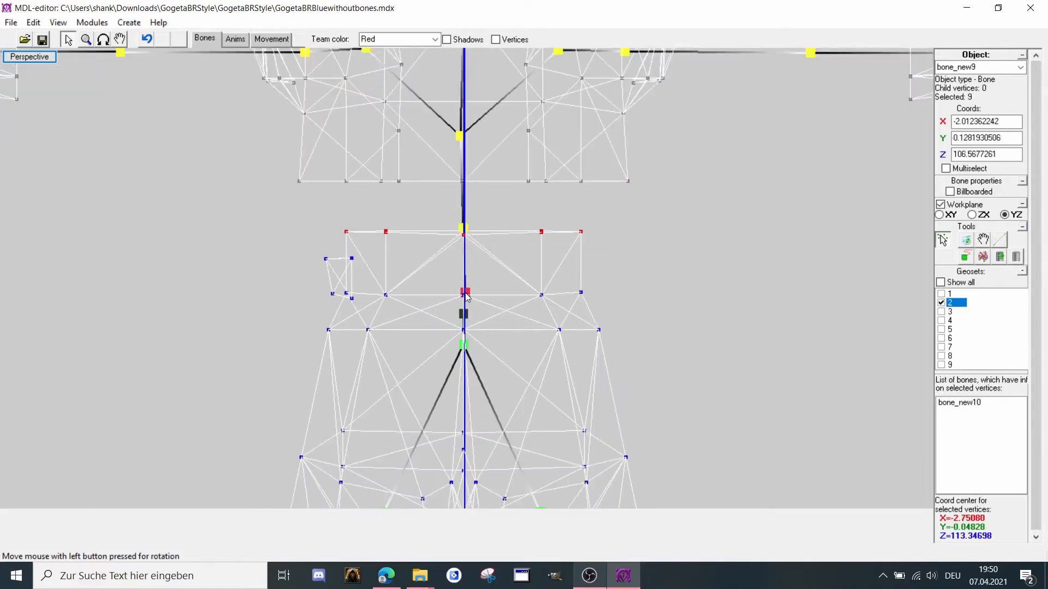
pyautogui.click(998, 257)
# Assign the belt vertices below the waist's upper edge to bone_new9, and attach their lower row to bone_new7 too.
pyautogui.moveTo(294, 238); pyautogui.dragTo(615, 310)
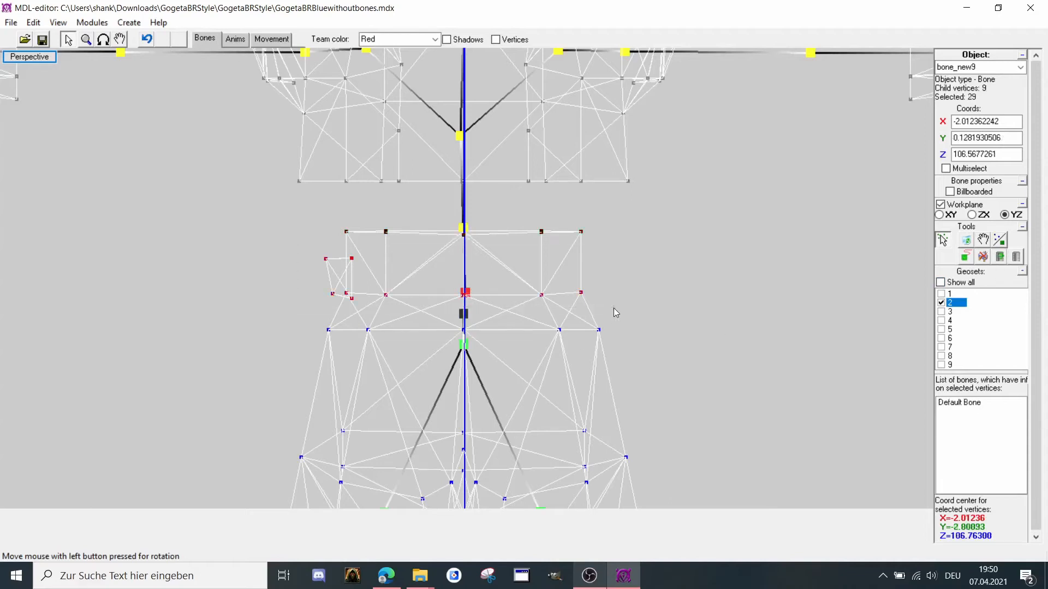
pyautogui.click(1019, 260)
pyautogui.scroll(3, 599, 281)
pyautogui.moveTo(512, 325); pyautogui.dragTo(519, 287, button='middle')
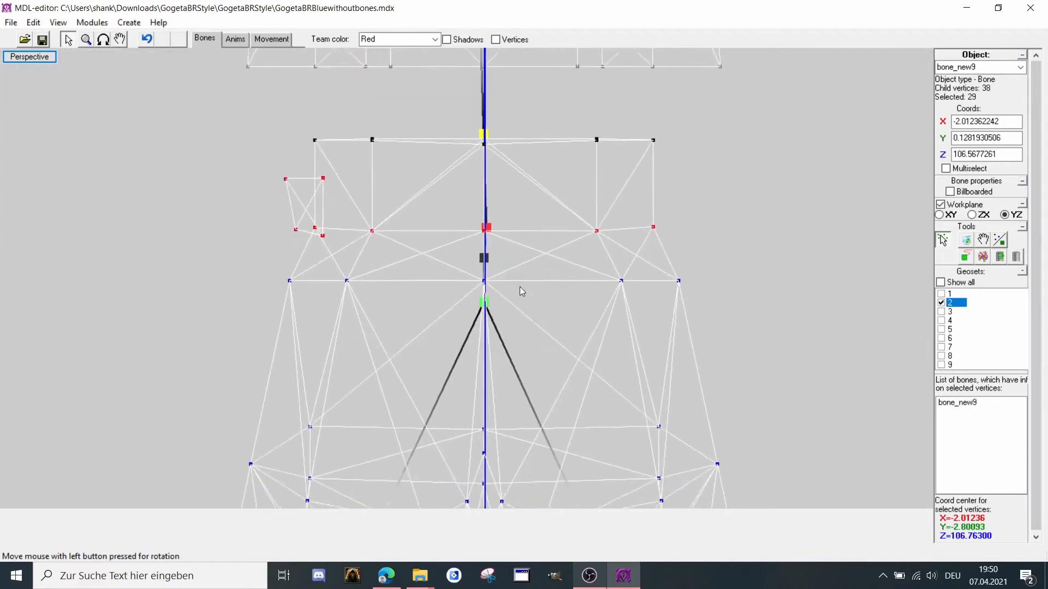
pyautogui.scroll(-2, 520, 287)
pyautogui.click(471, 276)
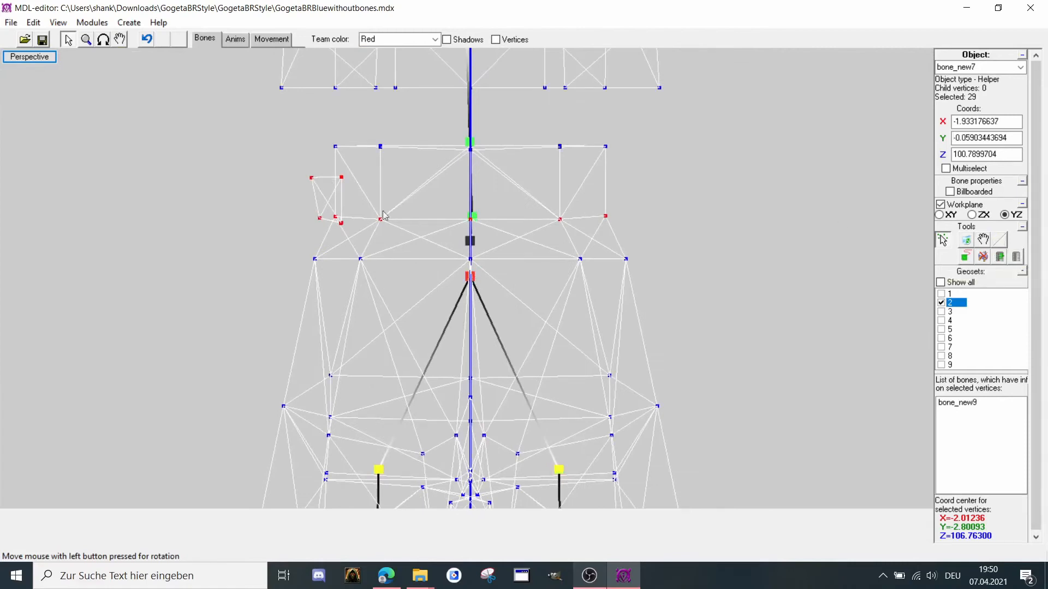
pyautogui.moveTo(307, 202); pyautogui.dragTo(643, 238)
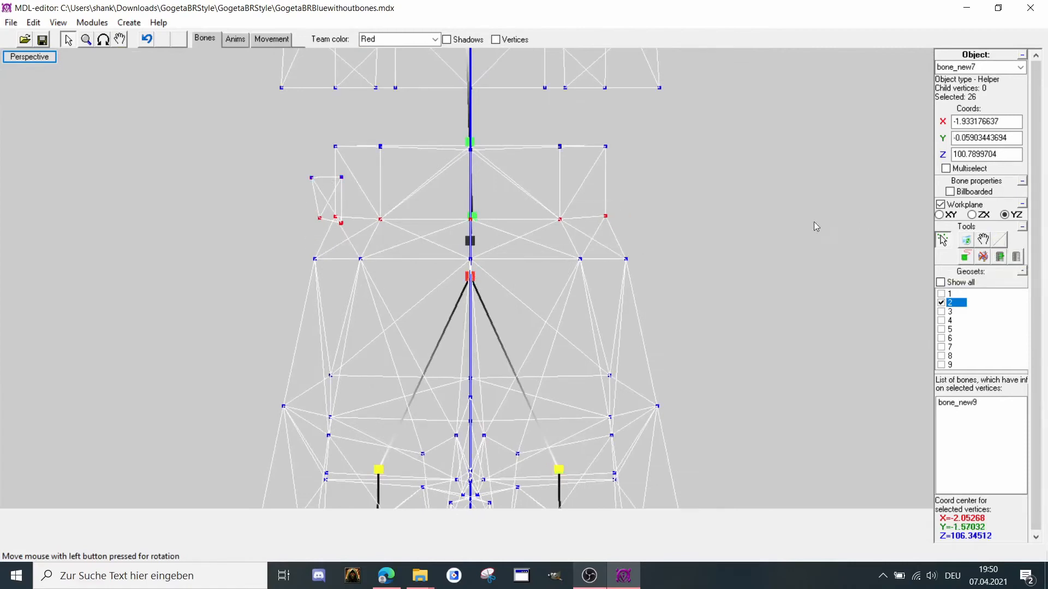
pyautogui.click(1000, 257)
# Assign the hip vertex row just above bone_new7 to bone_new7 and additionally attach it to bone_new9.
pyautogui.moveTo(282, 235); pyautogui.dragTo(708, 308)
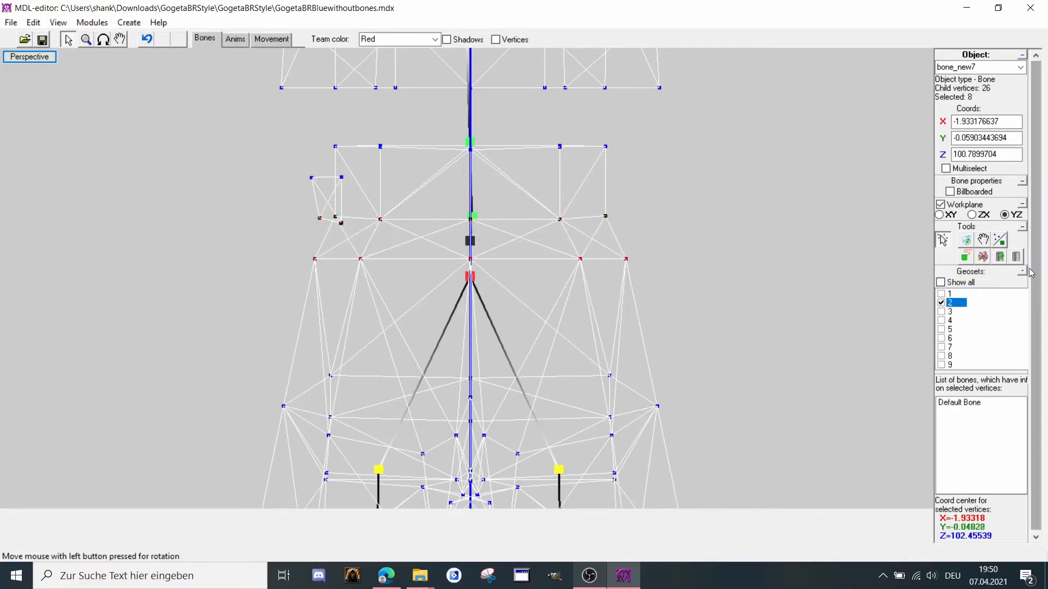
pyautogui.click(473, 217)
pyautogui.click(1000, 257)
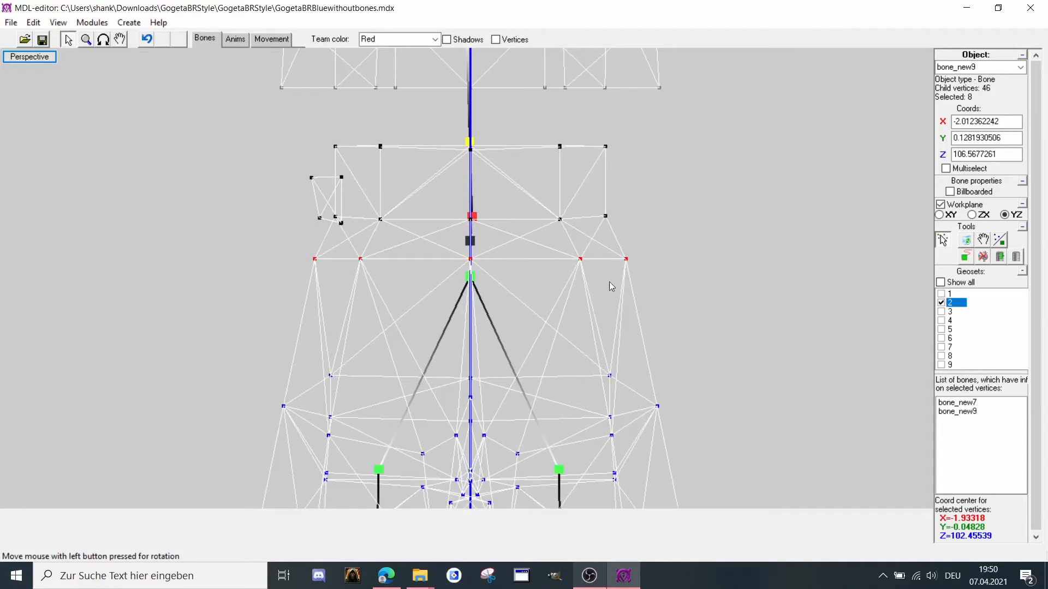
# Try to assign the toe vertices of the positive Y foot to bone_new22.
pyautogui.scroll(-2, 609, 282)
pyautogui.scroll(1, 465, 240)
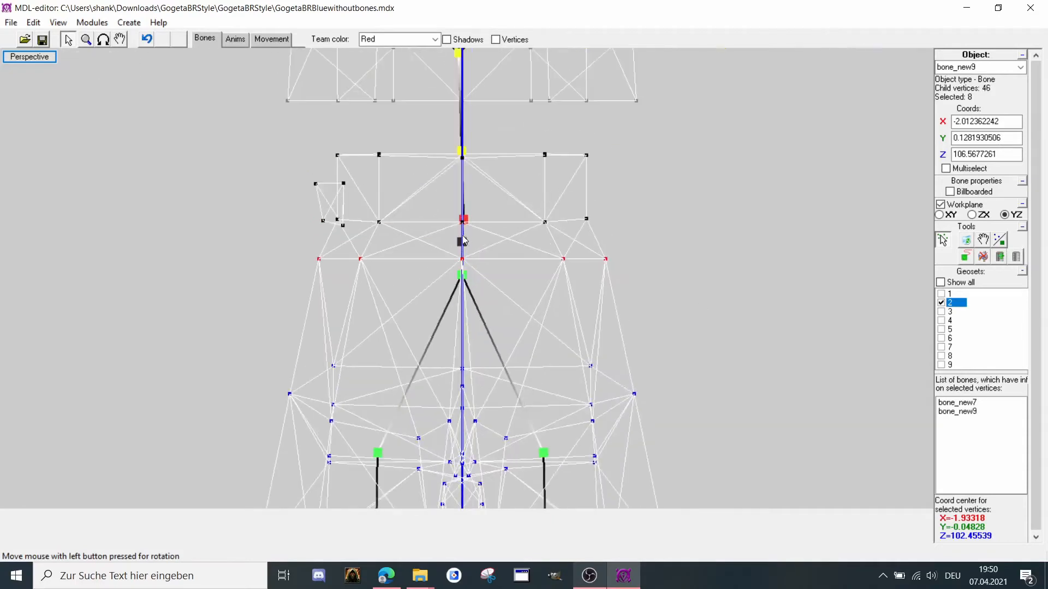
pyautogui.scroll(-4, 483, 231)
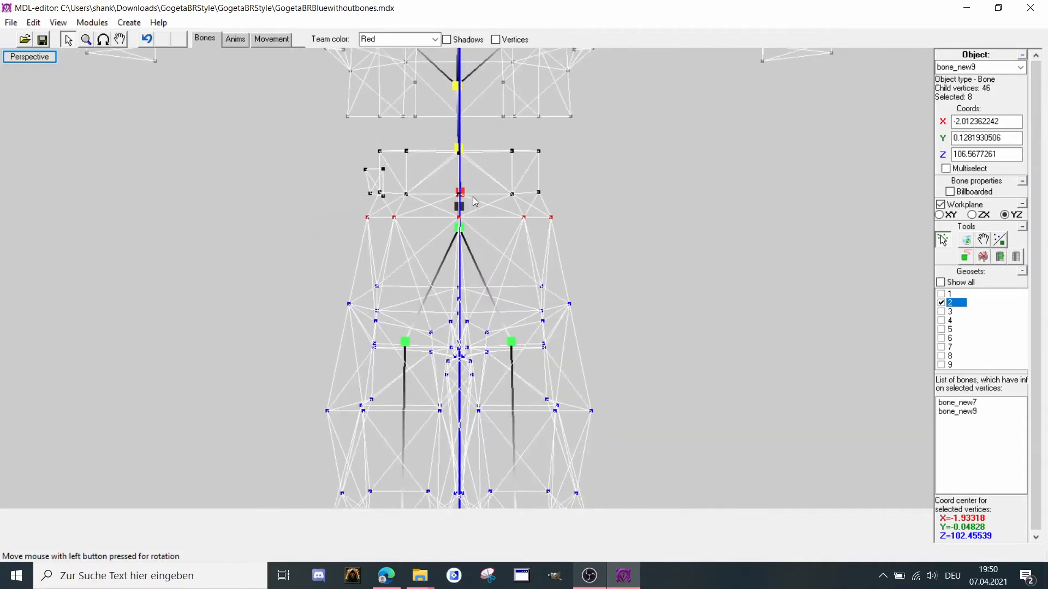
pyautogui.moveTo(470, 241); pyautogui.dragTo(56, 98, button='middle')
pyautogui.scroll(2, 56, 98)
pyautogui.moveTo(365, 404); pyautogui.dragTo(341, 266, button='middle')
pyautogui.scroll(1, 369, 286)
pyautogui.scroll(-3, 368, 286)
pyautogui.moveTo(395, 410); pyautogui.dragTo(408, 254, button='middle')
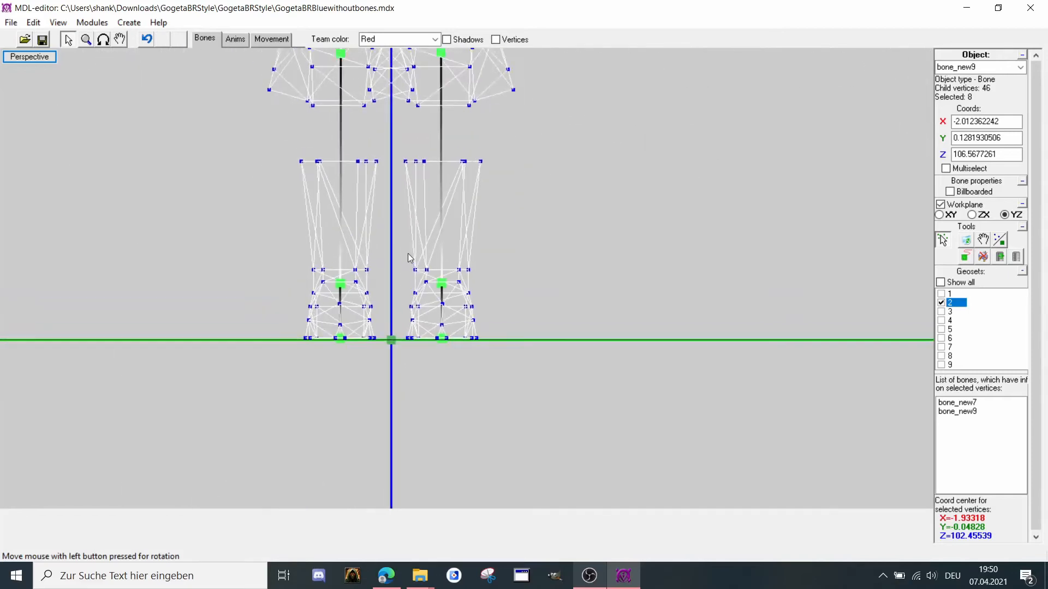
pyautogui.scroll(2, 439, 322)
pyautogui.moveTo(440, 336); pyautogui.dragTo(436, 297, button='middle')
pyautogui.click(104, 39)
pyautogui.moveTo(131, 125); pyautogui.dragTo(145, 77)
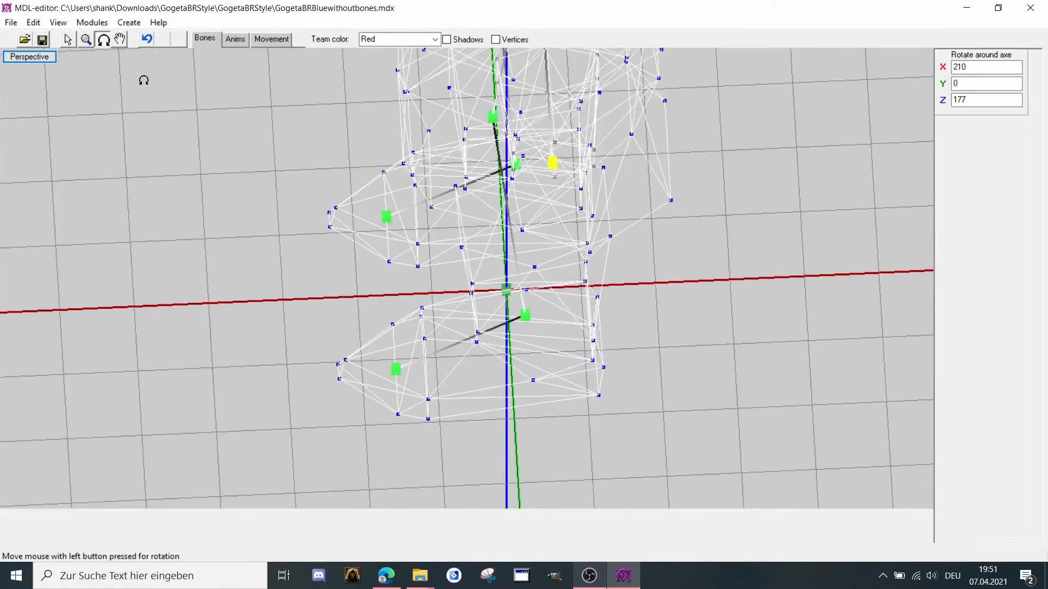
pyautogui.click(68, 38)
pyautogui.click(395, 370)
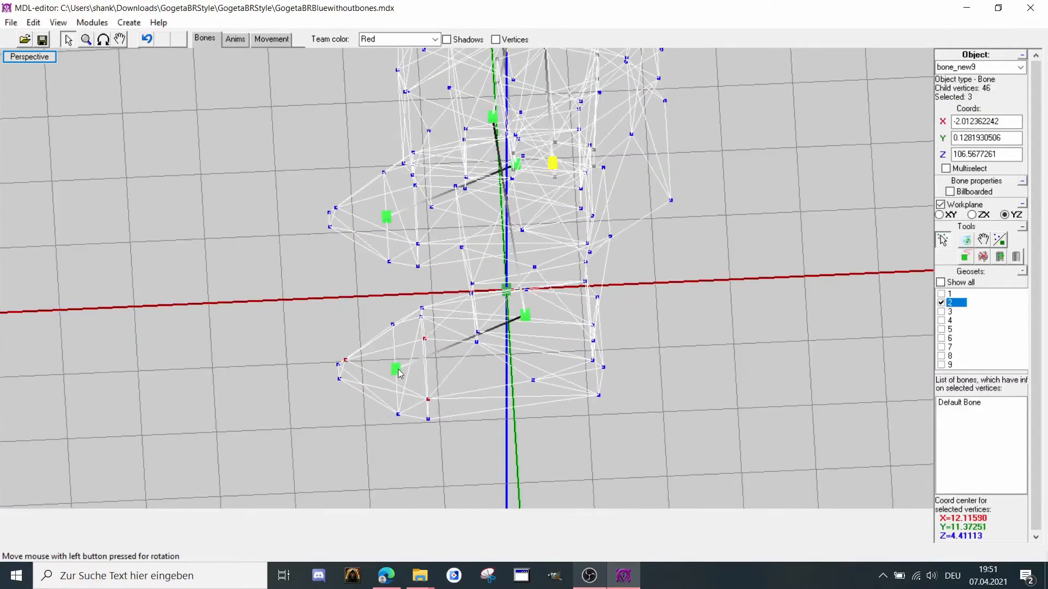
pyautogui.moveTo(301, 298); pyautogui.dragTo(408, 443)
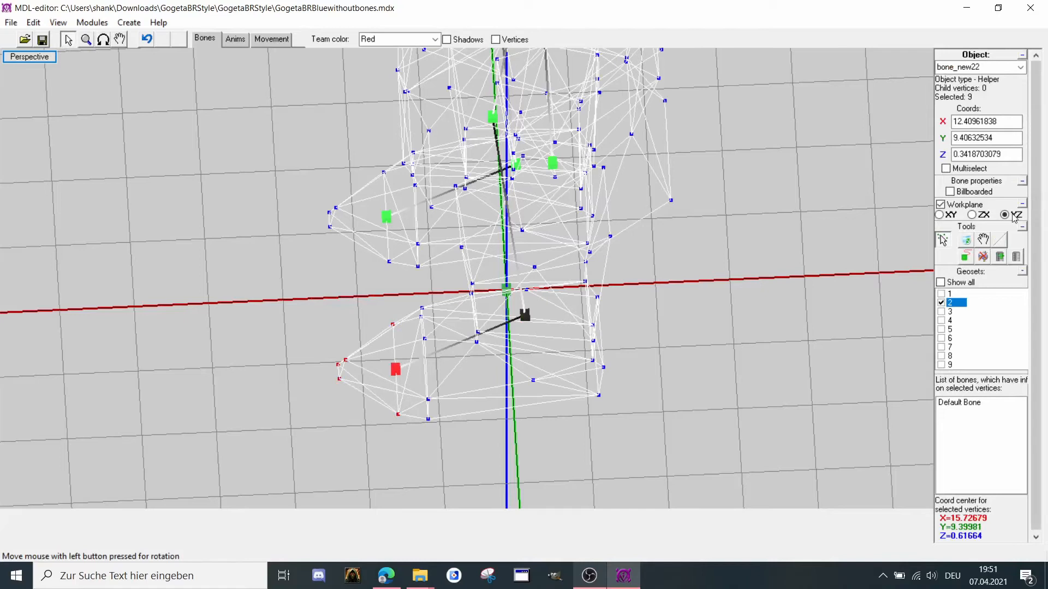
pyautogui.click(1016, 255)
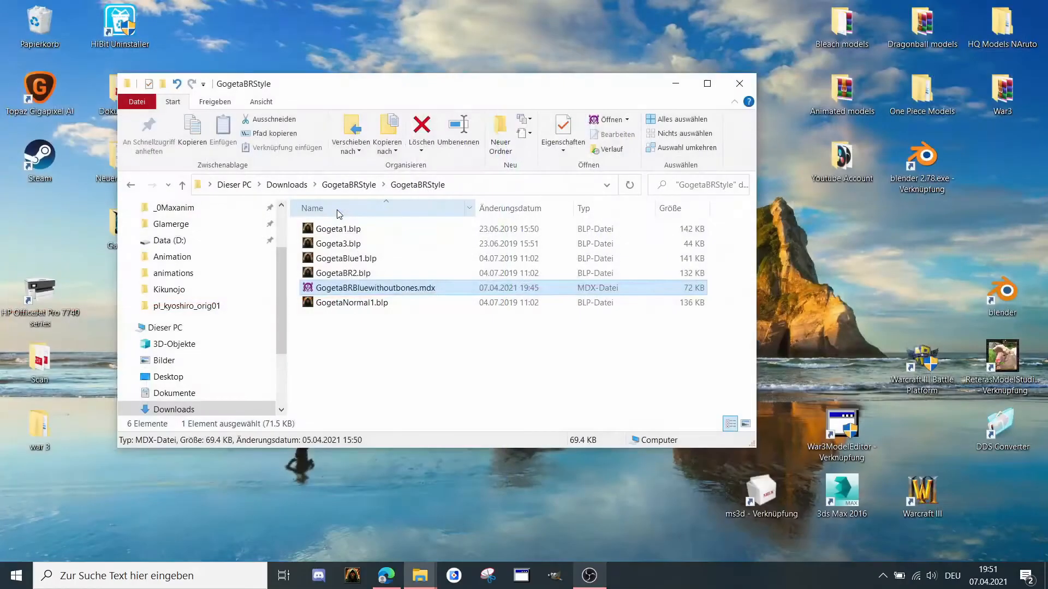
# Reopen GogetaBRBluewithoutbones.mdx from the GogetaBRStyle folder in mdlVis.
pyautogui.doubleClick(420, 293)
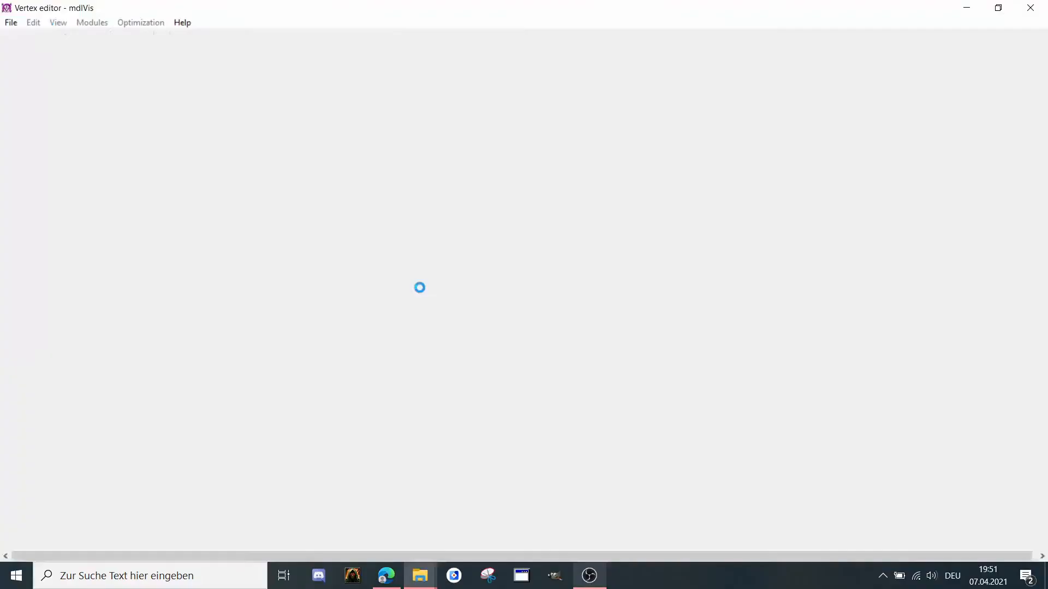
pyautogui.rightClick(431, 262)
pyautogui.click(462, 336)
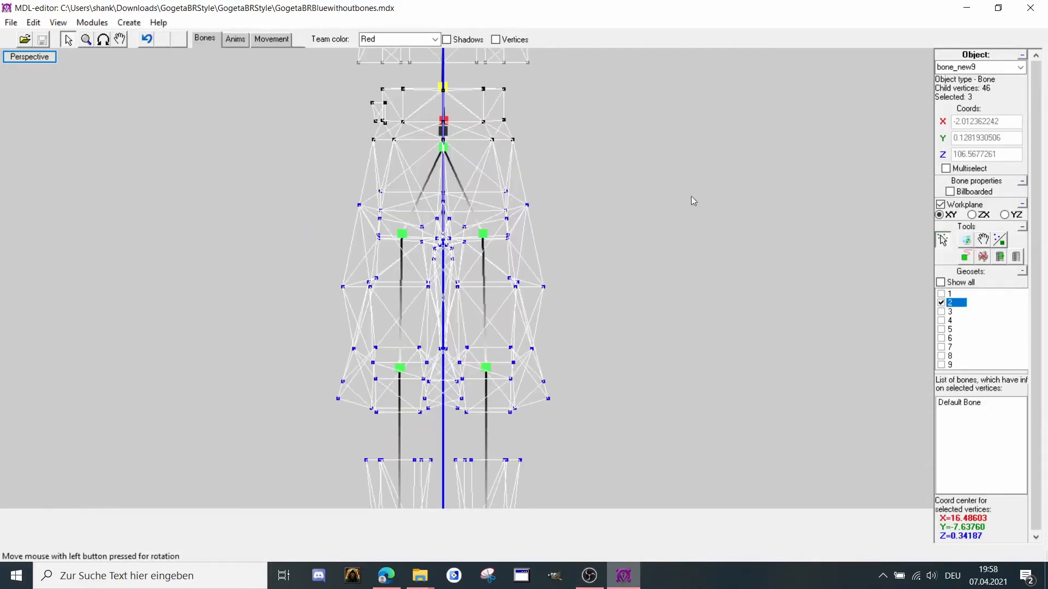
# Assign the toe vertices around bone_new22 on the positive Y foot exclusively to that bone.
pyautogui.moveTo(634, 222); pyautogui.dragTo(638, 349, button='middle')
pyautogui.scroll(-3, 637, 349)
pyautogui.moveTo(513, 492); pyautogui.dragTo(481, 321, button='middle')
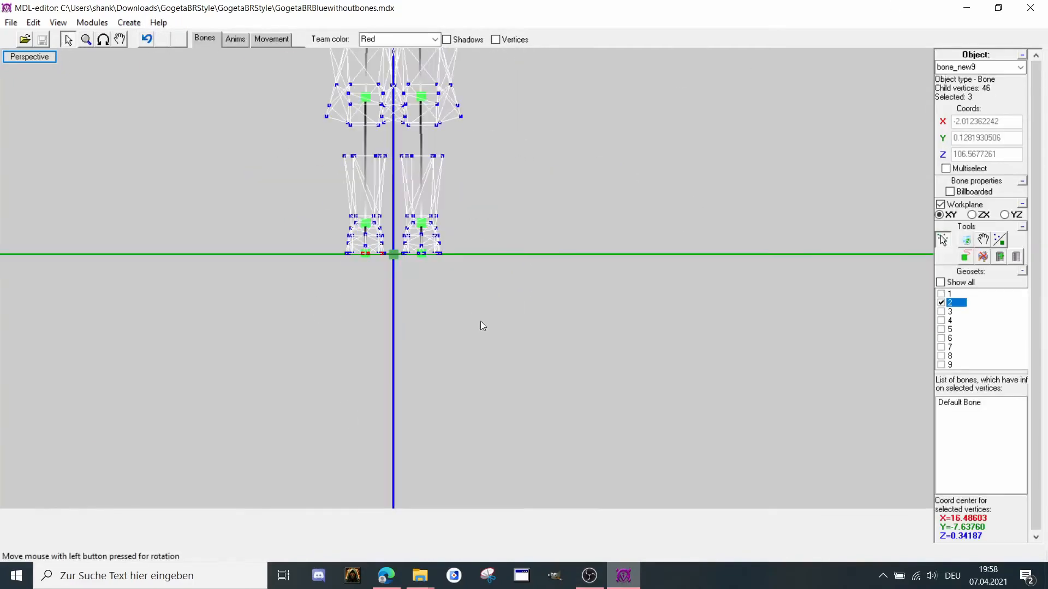
pyautogui.scroll(3, 480, 321)
pyautogui.click(103, 40)
pyautogui.moveTo(222, 138); pyautogui.dragTo(269, 210, button='middle')
pyautogui.moveTo(269, 210); pyautogui.dragTo(320, 326)
pyautogui.moveTo(320, 325); pyautogui.dragTo(356, 293, button='middle')
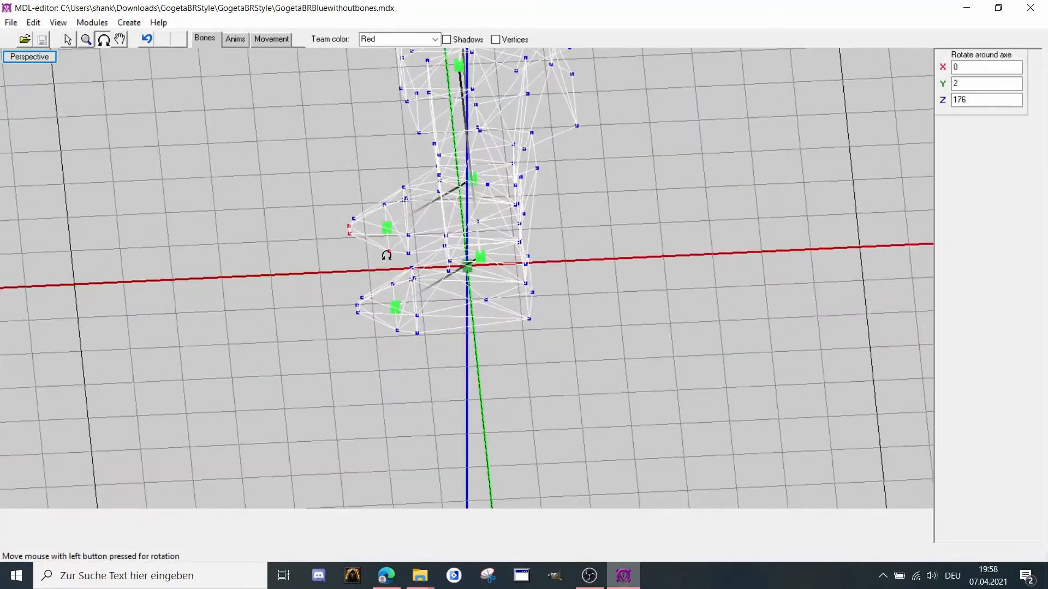
pyautogui.scroll(2, 386, 255)
pyautogui.click(68, 39)
pyautogui.scroll(1, 388, 246)
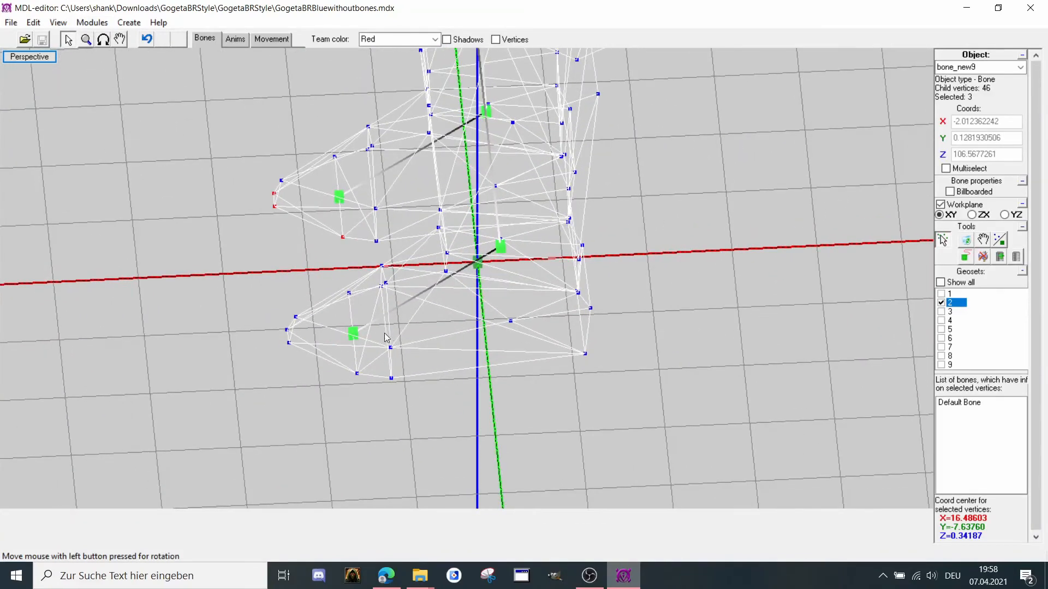
pyautogui.click(354, 334)
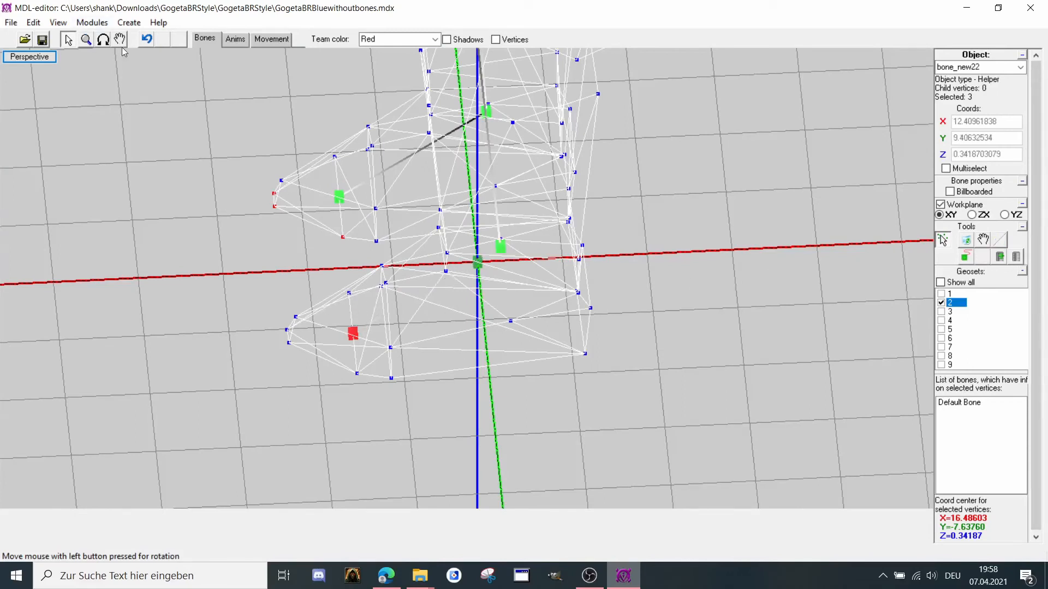
pyautogui.click(103, 39)
pyautogui.moveTo(449, 236); pyautogui.dragTo(387, 229)
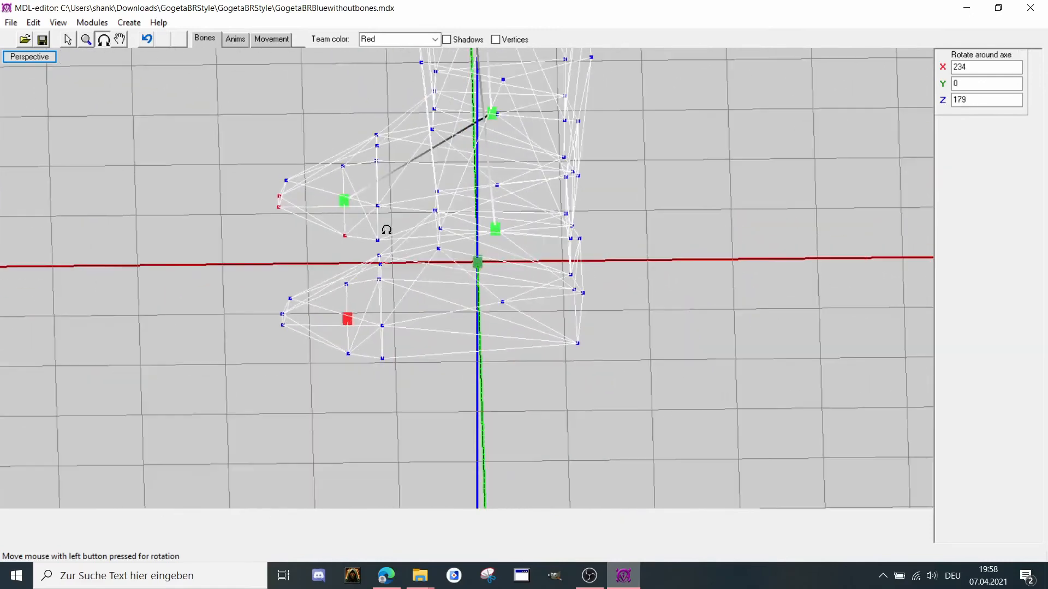
pyautogui.click(68, 39)
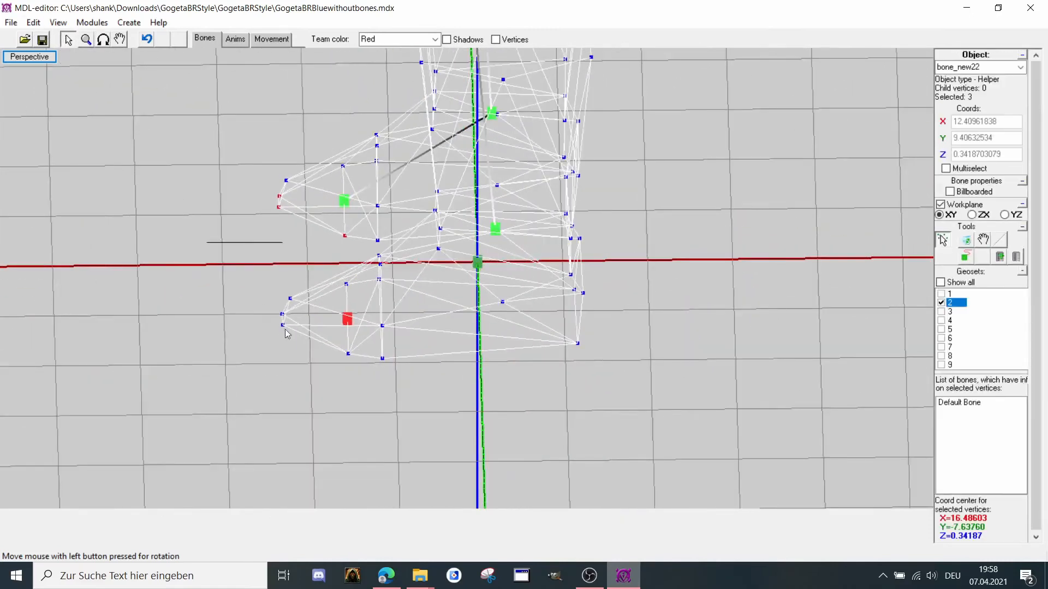
pyautogui.moveTo(285, 329); pyautogui.dragTo(361, 371)
pyautogui.click(1015, 255)
# Assign the midfoot vertex row of the positive Y foot to bone_new22 and additionally attach it to bone_new1.
pyautogui.scroll(2, 597, 315)
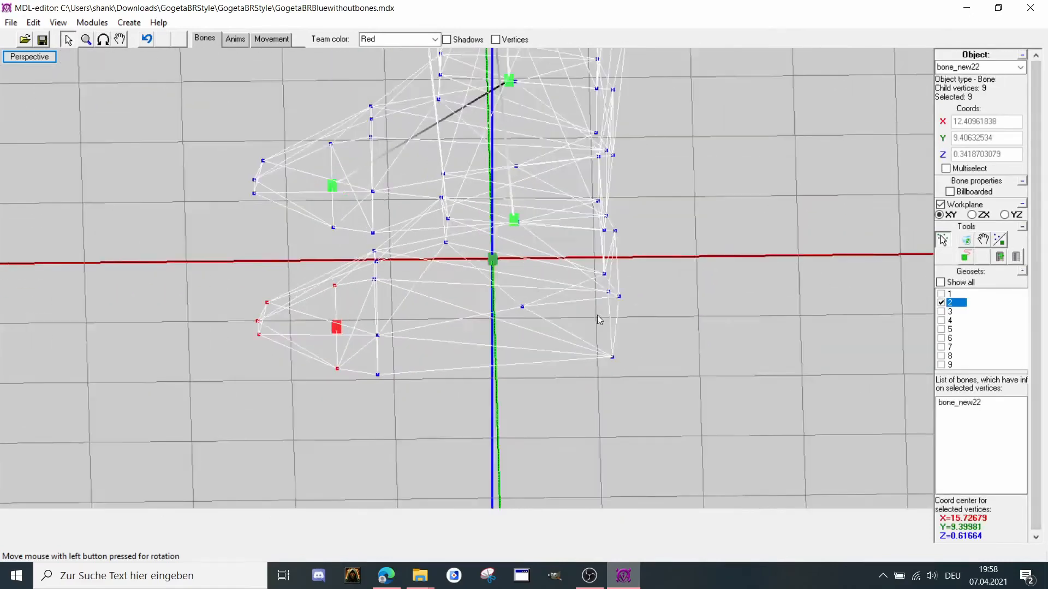
pyautogui.scroll(1, 597, 316)
pyautogui.moveTo(394, 313); pyautogui.dragTo(533, 334, button='middle')
pyautogui.click(103, 39)
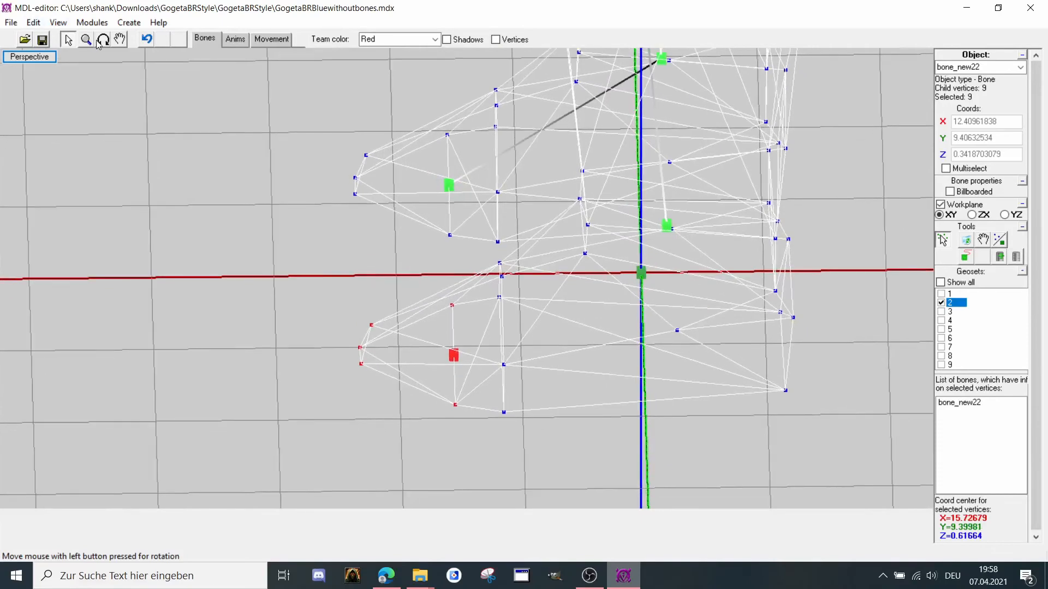
pyautogui.moveTo(125, 164); pyautogui.dragTo(346, 265)
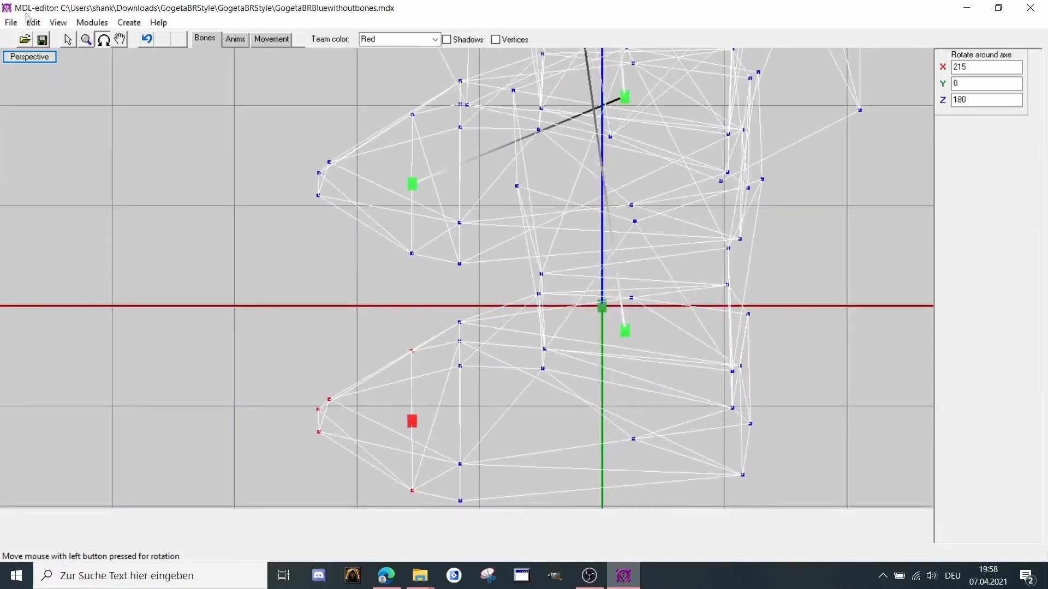
pyautogui.click(69, 40)
pyautogui.moveTo(443, 320); pyautogui.dragTo(482, 509)
pyautogui.click(1020, 258)
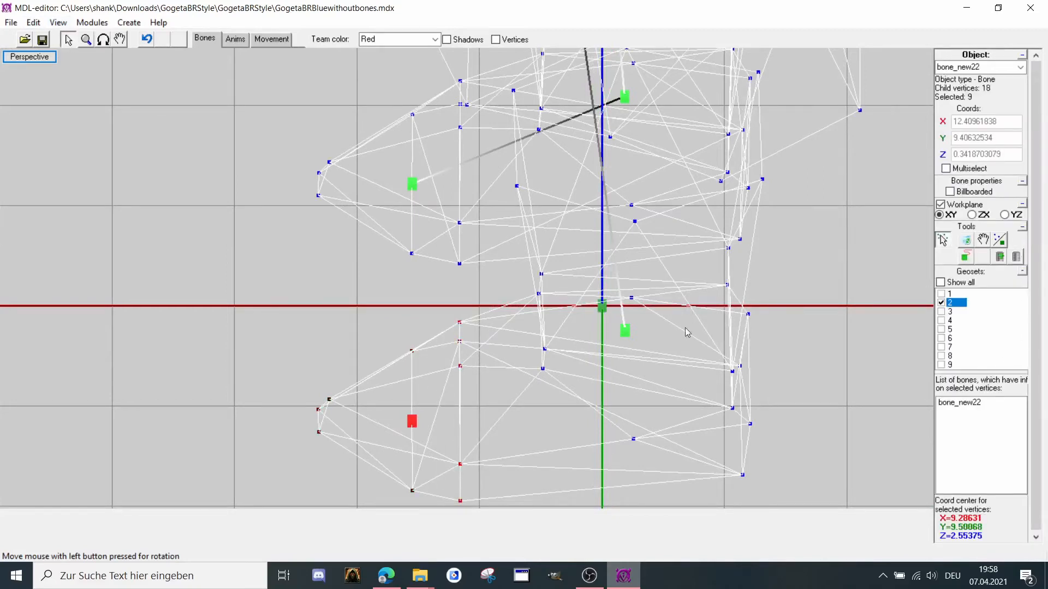
pyautogui.click(625, 331)
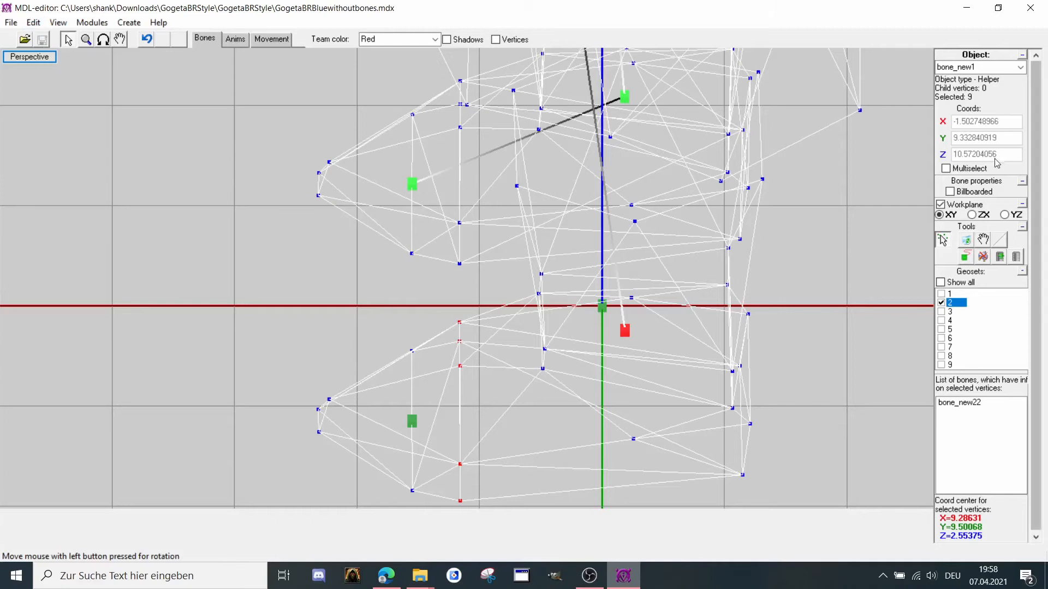
pyautogui.click(999, 257)
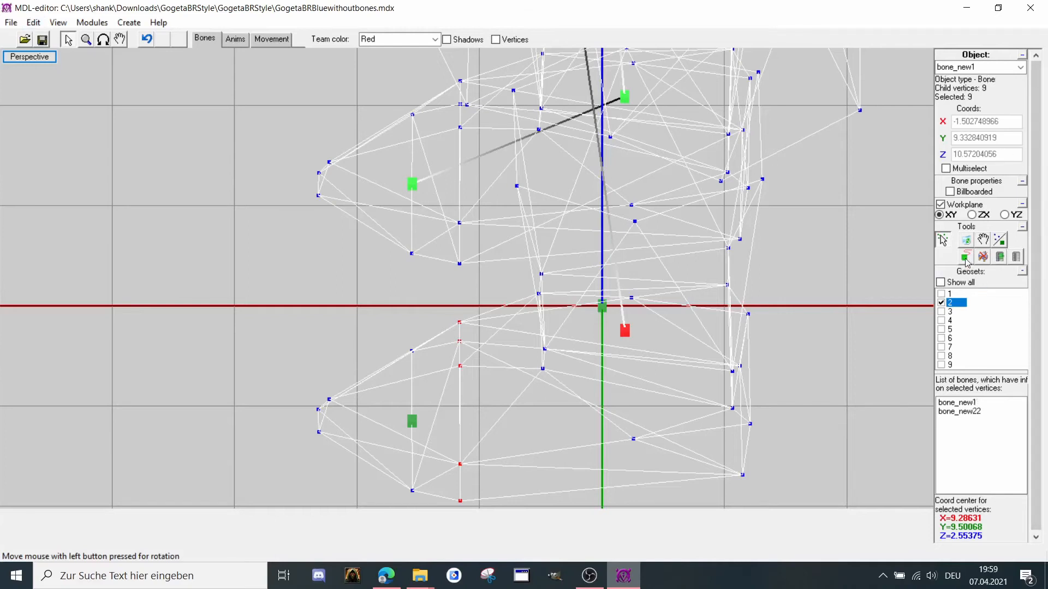
# Assign the unassigned rear-foot vertices behind the midfoot row of the positive Y foot, including the heel and lower sides, to bone_new1.
pyautogui.click(103, 40)
pyautogui.moveTo(136, 199); pyautogui.dragTo(195, 167)
pyautogui.click(69, 37)
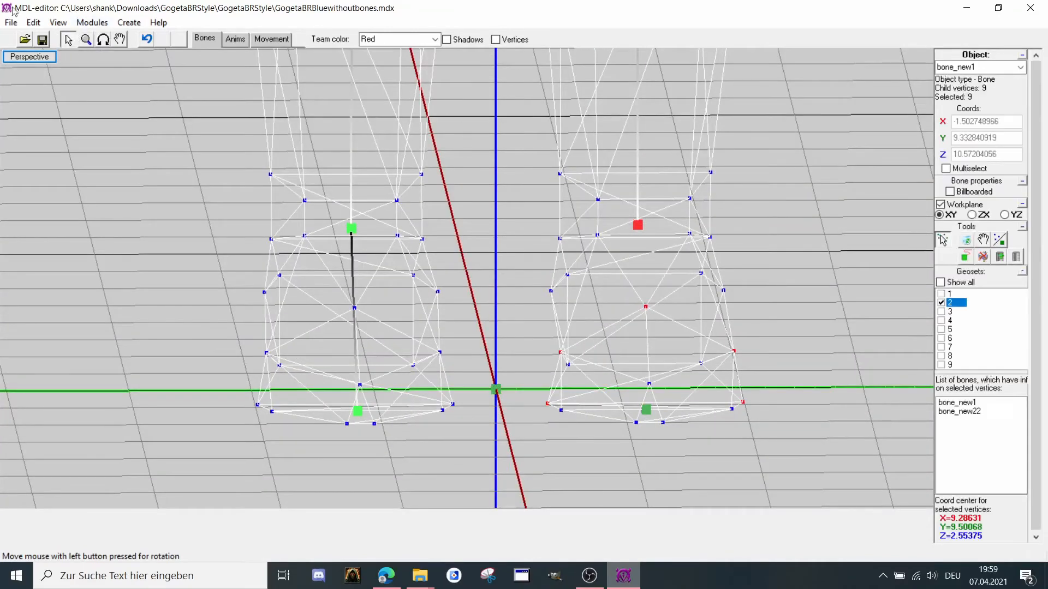
pyautogui.click(103, 39)
pyautogui.moveTo(159, 105); pyautogui.dragTo(134, 106)
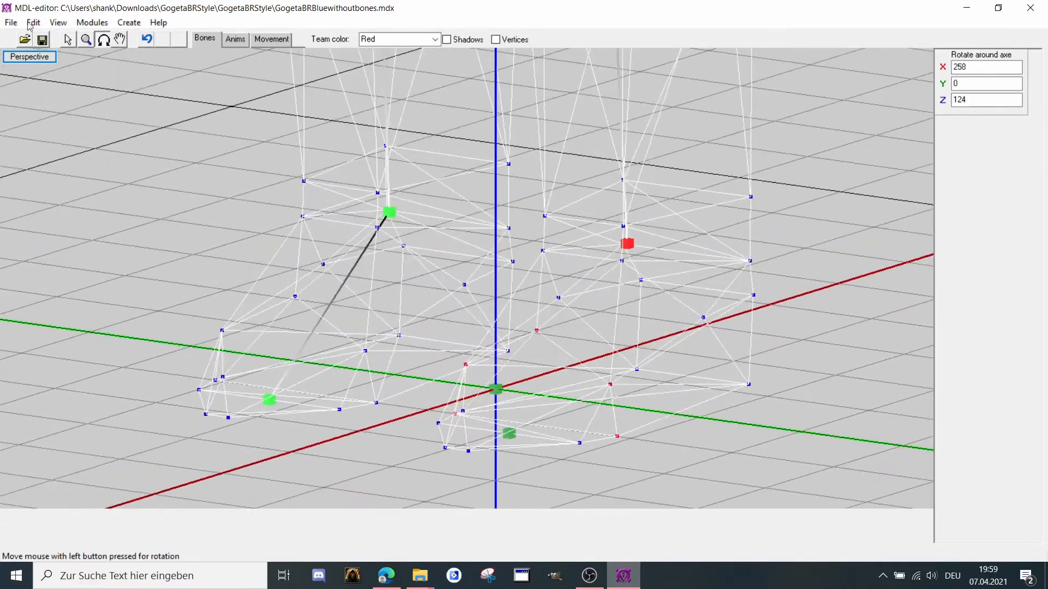
pyautogui.click(68, 39)
pyautogui.moveTo(539, 259); pyautogui.dragTo(569, 282)
pyautogui.keyDown('shift'); pyautogui.moveTo(647, 235); pyautogui.dragTo(798, 318); pyautogui.keyUp('shift')
pyautogui.keyDown('shift'); pyautogui.moveTo(789, 329); pyautogui.dragTo(752, 392); pyautogui.keyUp('shift')
pyautogui.keyDown('shift'); pyautogui.moveTo(629, 341); pyautogui.dragTo(669, 368); pyautogui.keyUp('shift')
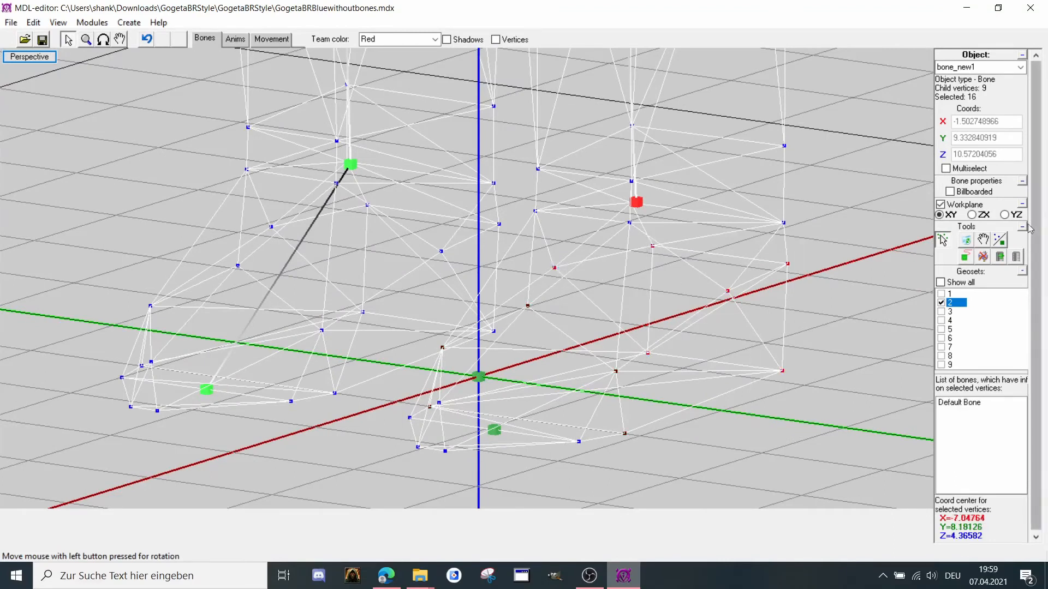
pyautogui.click(999, 240)
# Assign the ankle vertices around bone_new1 on the positive Y foot to that bone and save the model.
pyautogui.scroll(-3, 867, 262)
pyautogui.rightClick(860, 266)
pyautogui.click(892, 336)
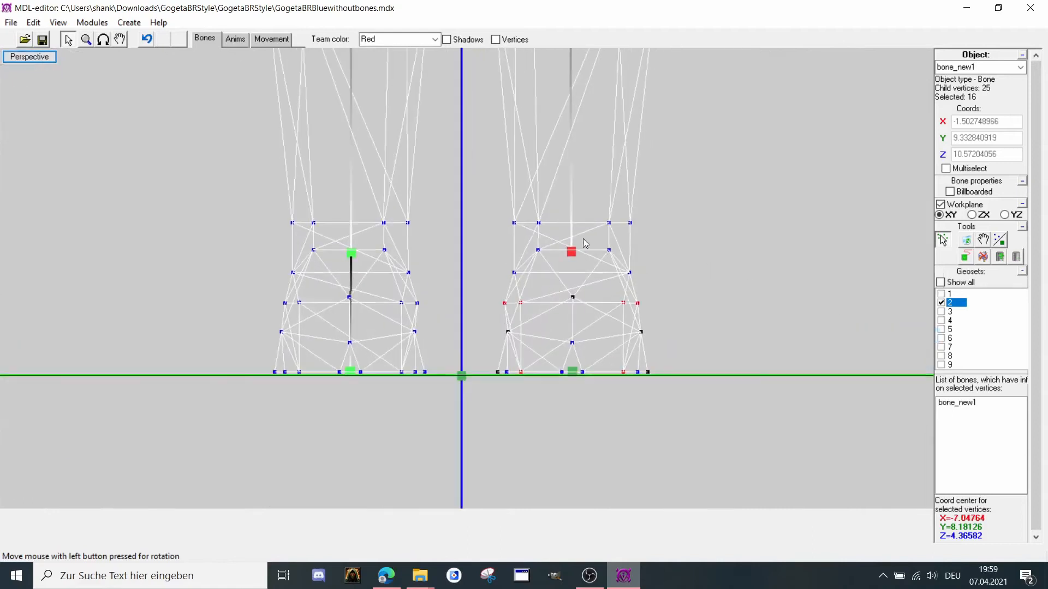
pyautogui.moveTo(494, 250); pyautogui.dragTo(733, 310)
pyautogui.click(999, 240)
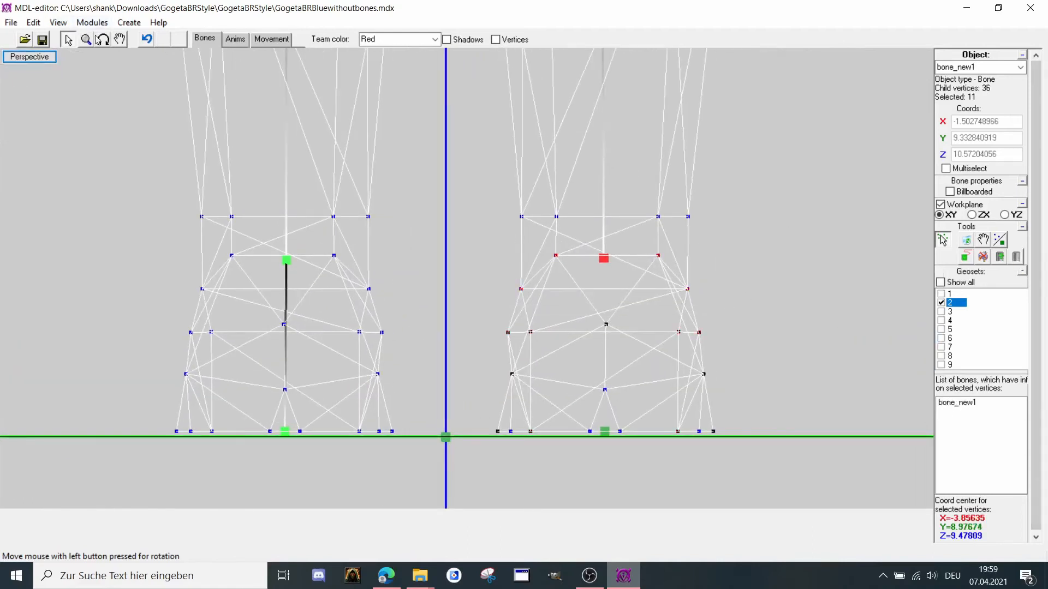
pyautogui.click(103, 39)
pyautogui.moveTo(180, 104); pyautogui.dragTo(241, 285)
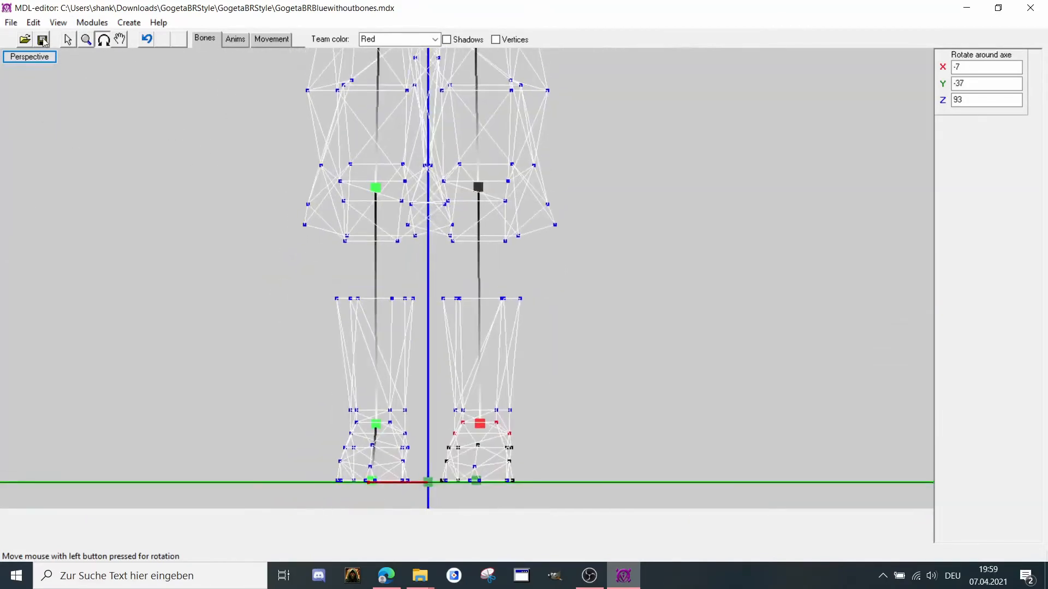
pyautogui.click(43, 40)
# Try to attach the selected ankle vertices additionally to bone_new3 and assign the boot vertices above them exclusively to bone_new3.
pyautogui.click(68, 39)
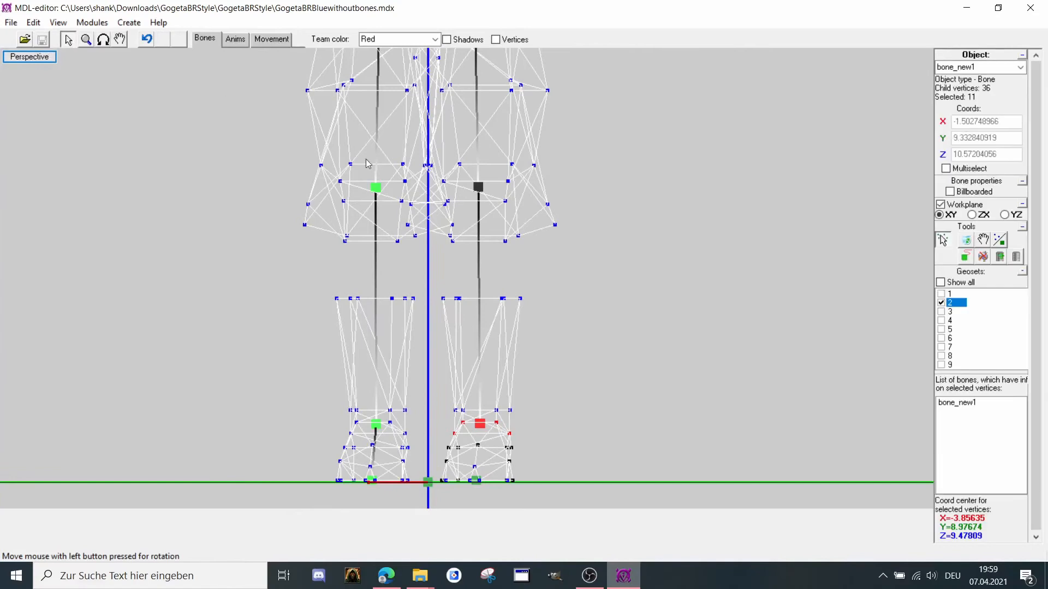
pyautogui.click(480, 187)
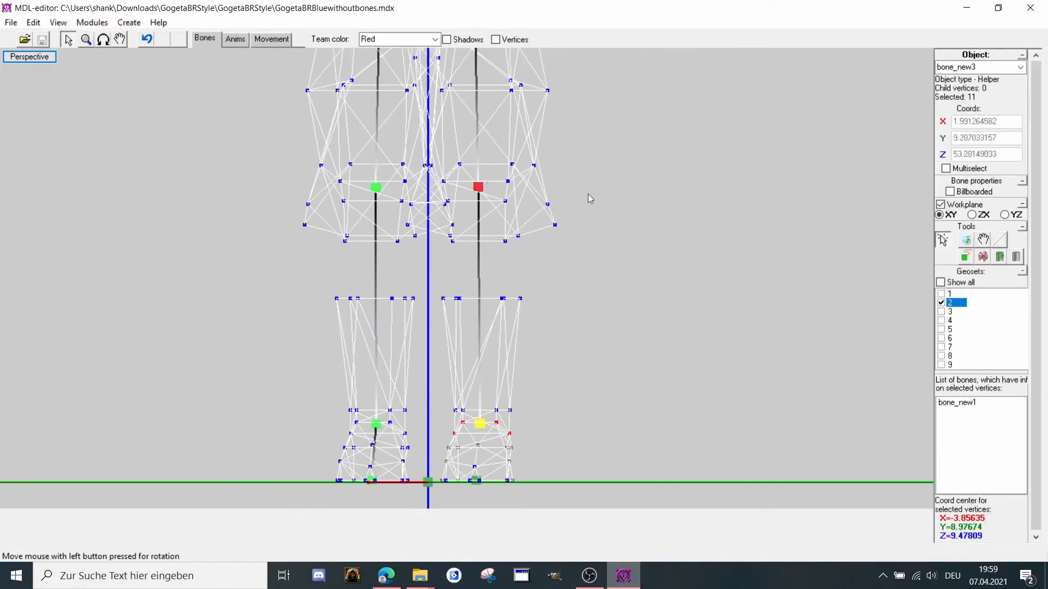
pyautogui.click(999, 258)
pyautogui.rightClick(783, 285)
pyautogui.click(803, 355)
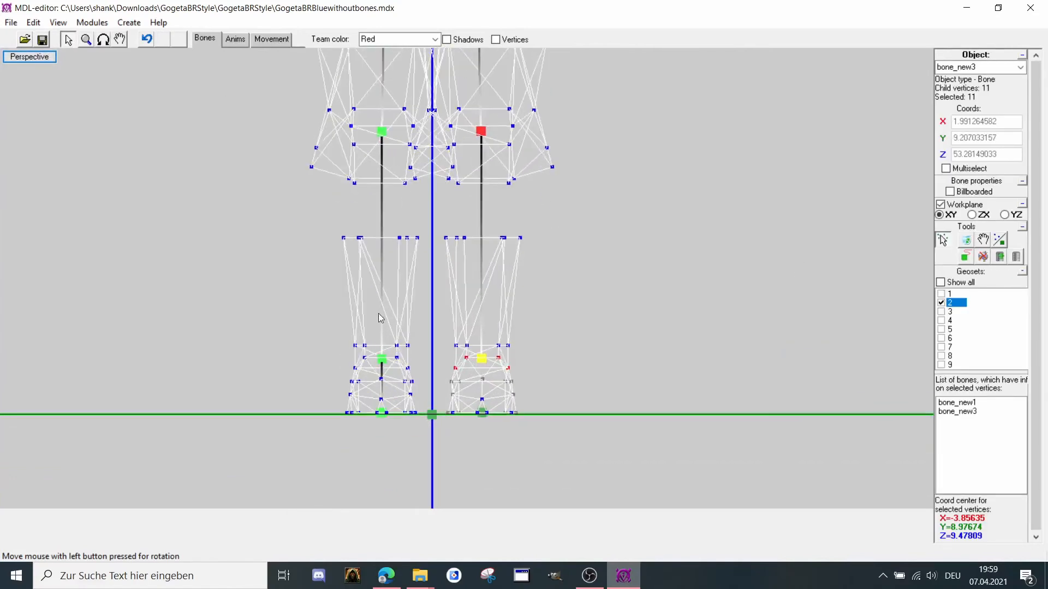
pyautogui.scroll(3, 470, 234)
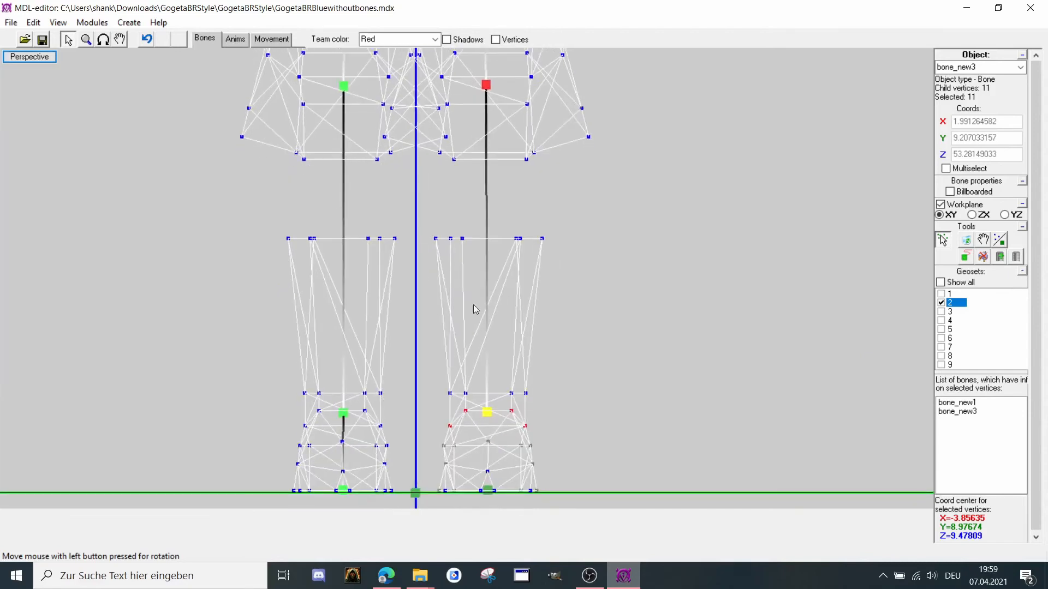
pyautogui.moveTo(424, 222); pyautogui.dragTo(574, 399)
pyautogui.click(1016, 256)
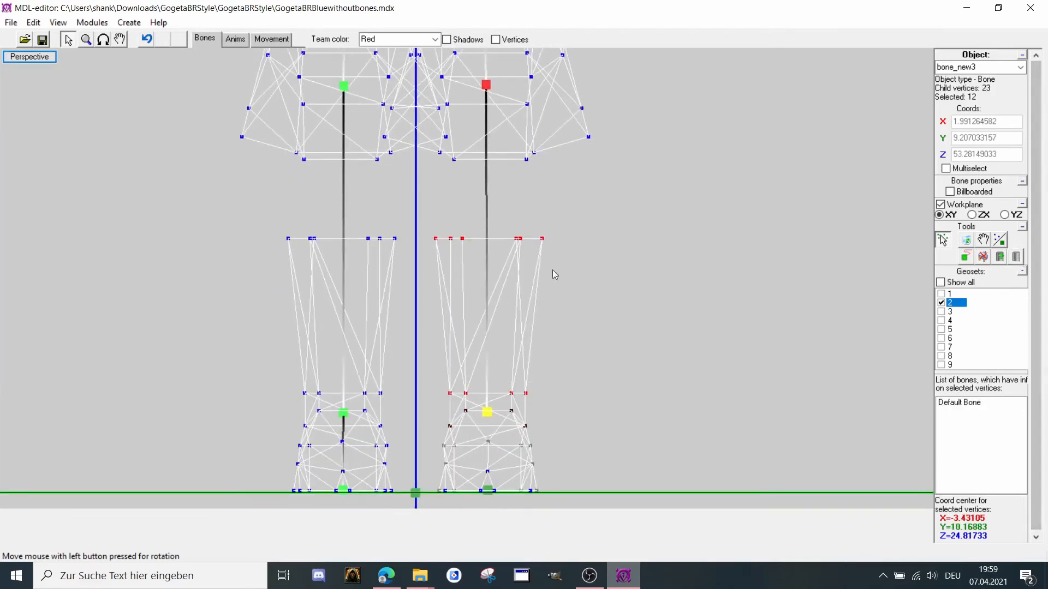
pyautogui.scroll(-1, 553, 270)
pyautogui.moveTo(387, 364); pyautogui.dragTo(400, 290, button='middle')
pyautogui.scroll(2, 426, 276)
pyautogui.click(378, 320)
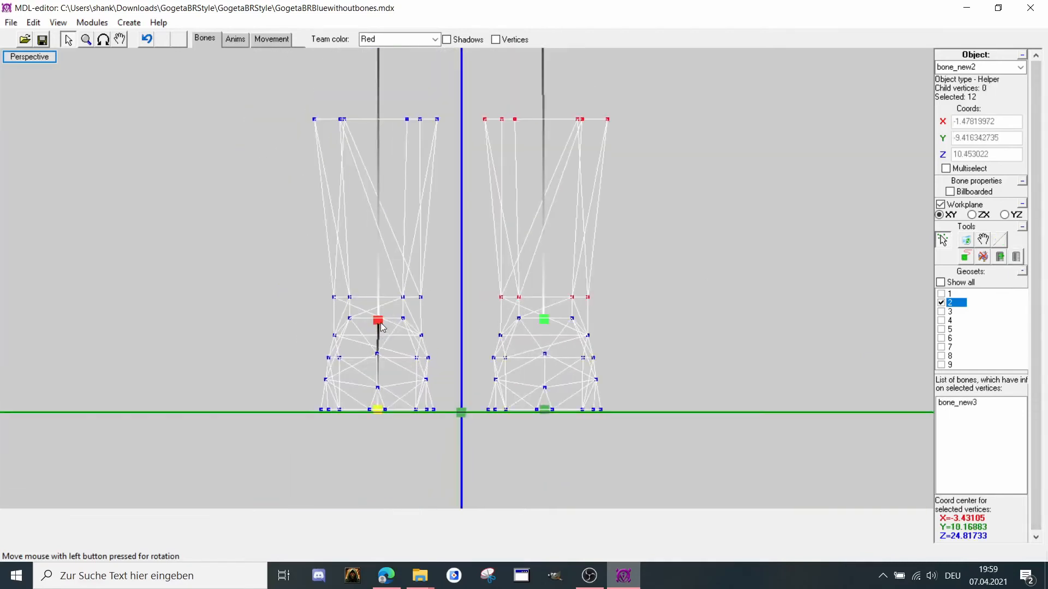
pyautogui.moveTo(316, 308); pyautogui.dragTo(445, 439)
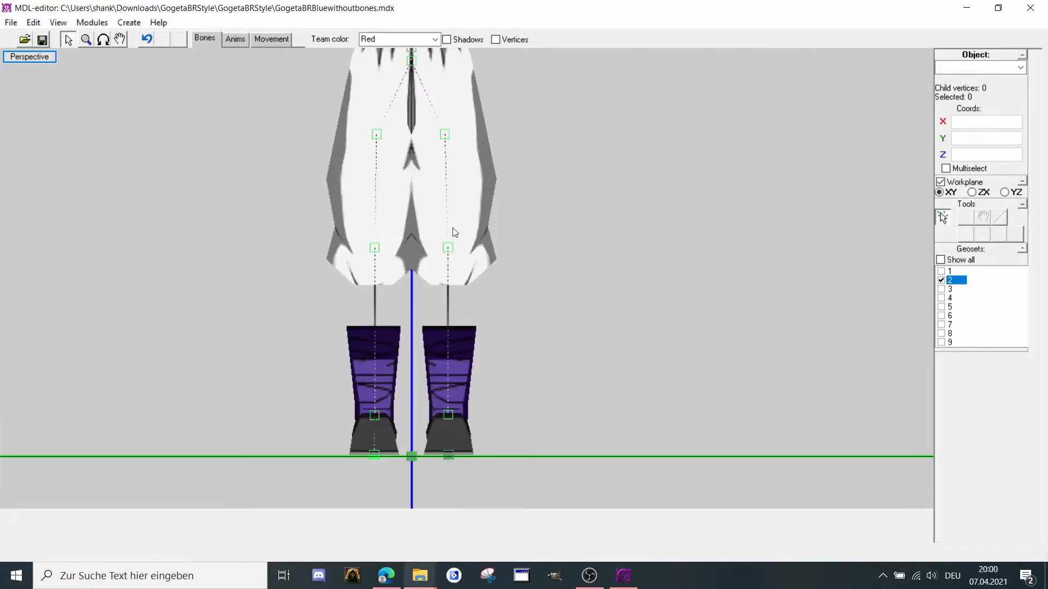
# Link the toe bone bone_new22 of the positive Y foot to bone_new1 as its parent.
pyautogui.moveTo(453, 230); pyautogui.dragTo(486, 213, button='middle')
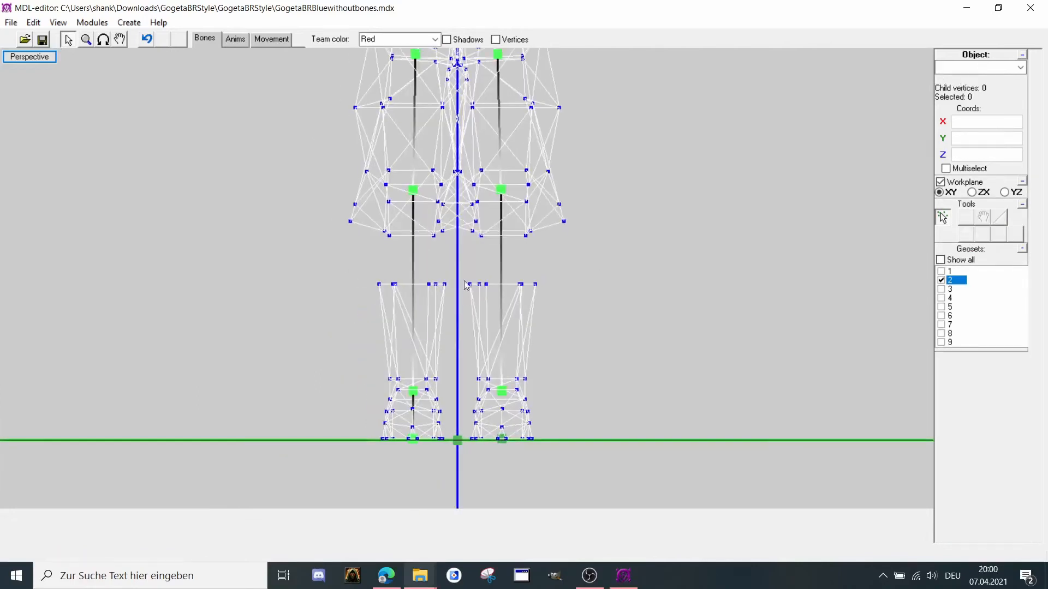
pyautogui.scroll(5, 466, 284)
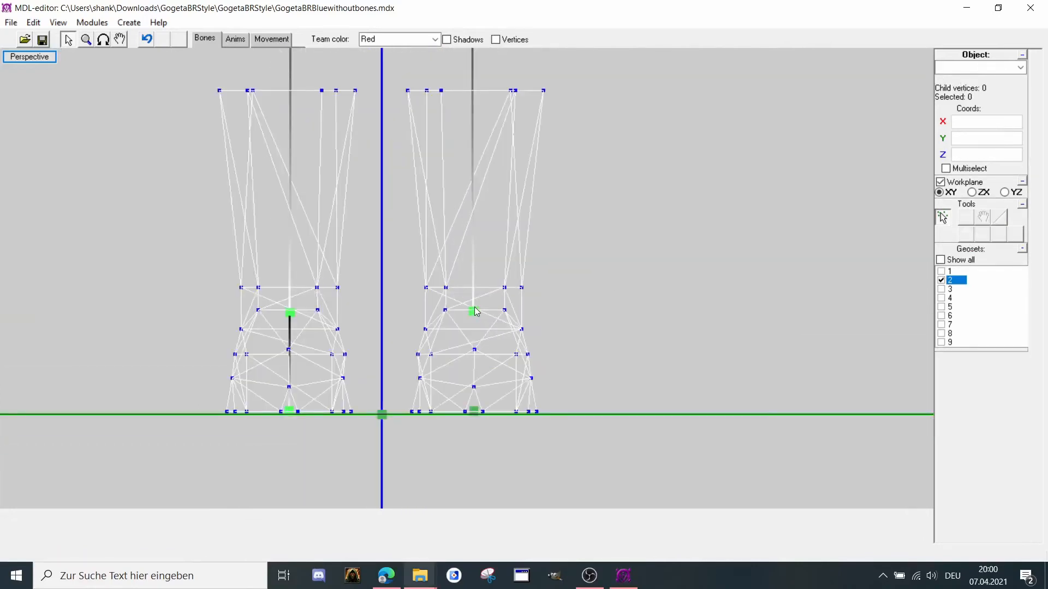
pyautogui.click(474, 313)
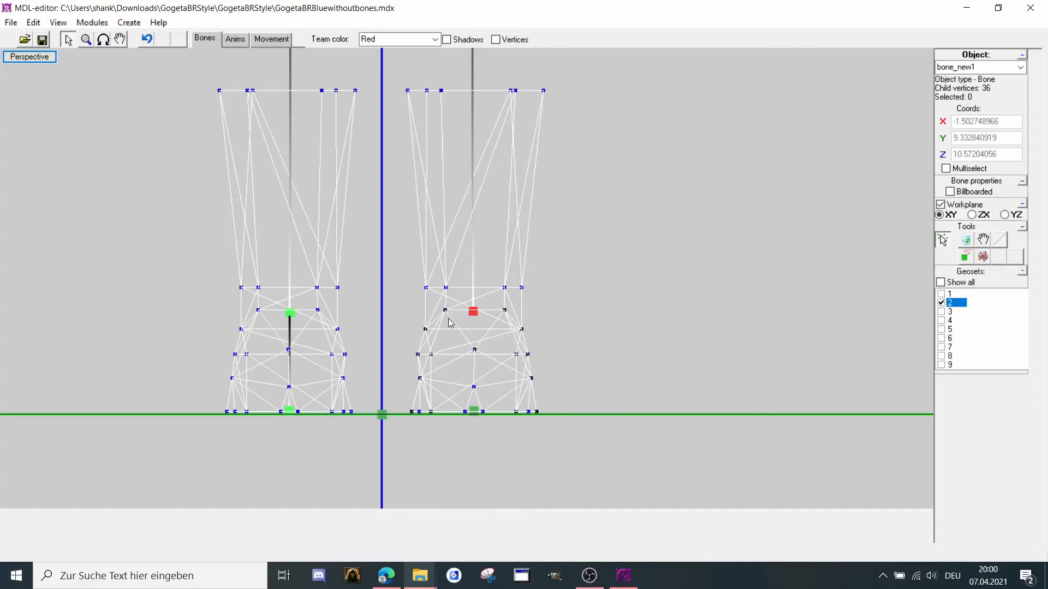
pyautogui.moveTo(436, 295); pyautogui.dragTo(430, 314, button='middle')
pyautogui.moveTo(465, 244)
pyautogui.mouseDown(button='middle')
pyautogui.moveTo(483, 296)
pyautogui.moveTo(470, 249)
pyautogui.mouseUp(button='middle')
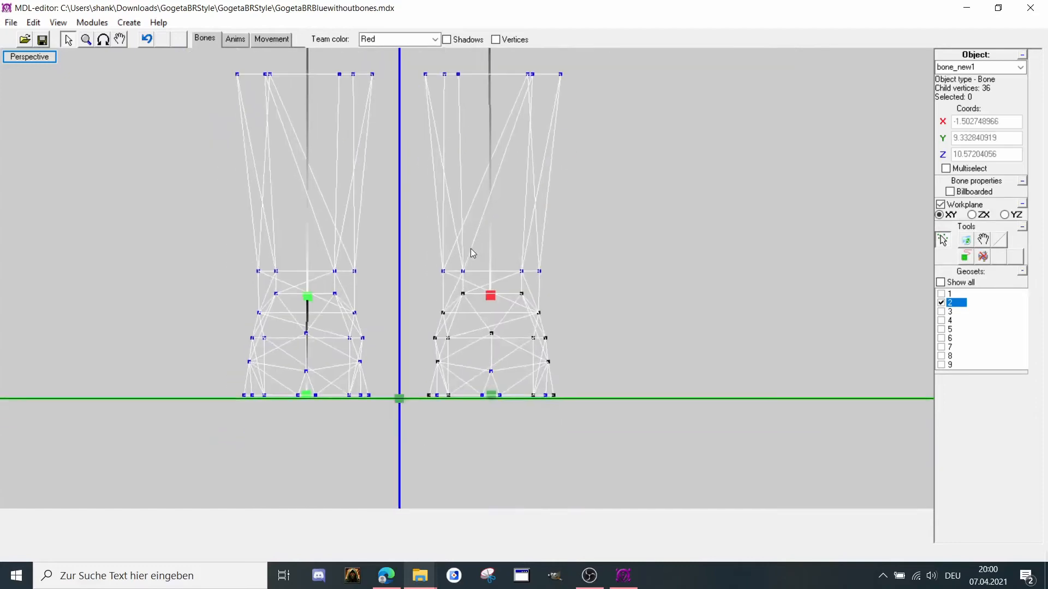
pyautogui.click(490, 394)
pyautogui.click(966, 258)
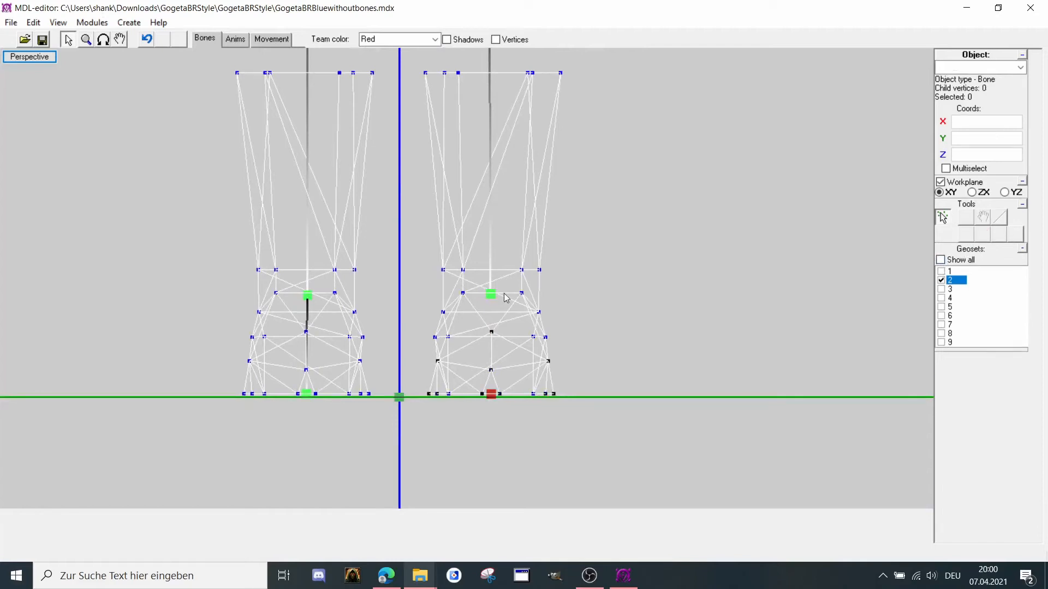
pyautogui.click(491, 295)
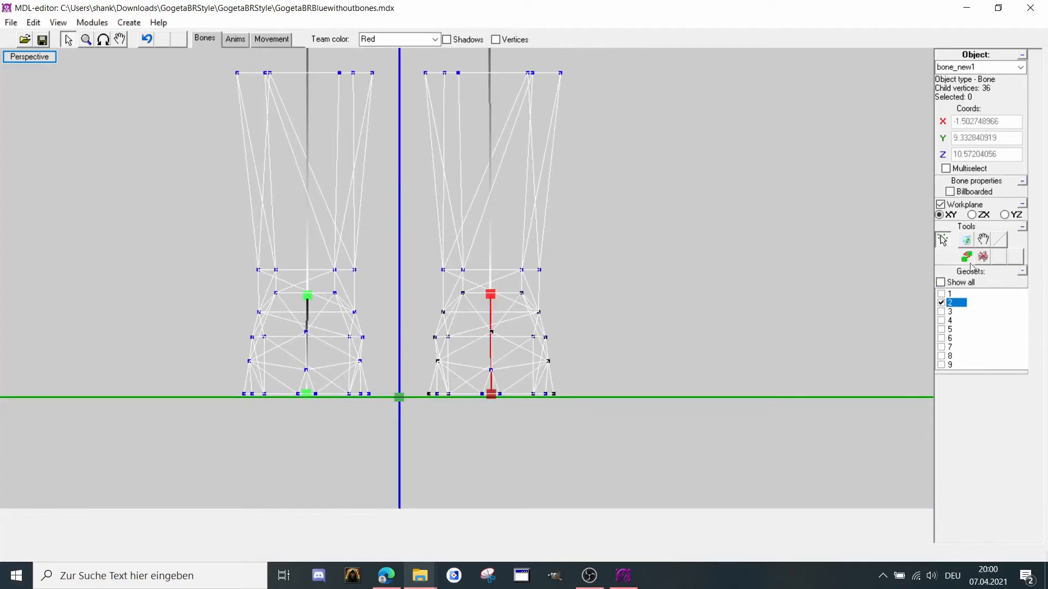
# Assign the boot vertices above the ankle of the positive Y leg exclusively to bone_new3 and save the model.
pyautogui.scroll(-2, 477, 215)
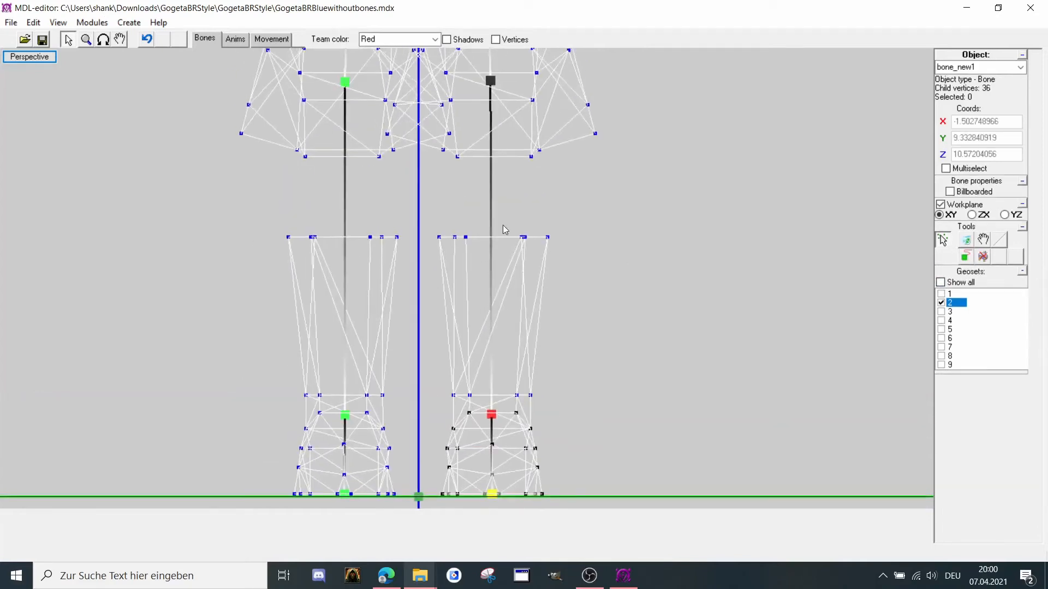
pyautogui.click(491, 81)
pyautogui.moveTo(589, 355); pyautogui.dragTo(621, 402)
pyautogui.click(1014, 256)
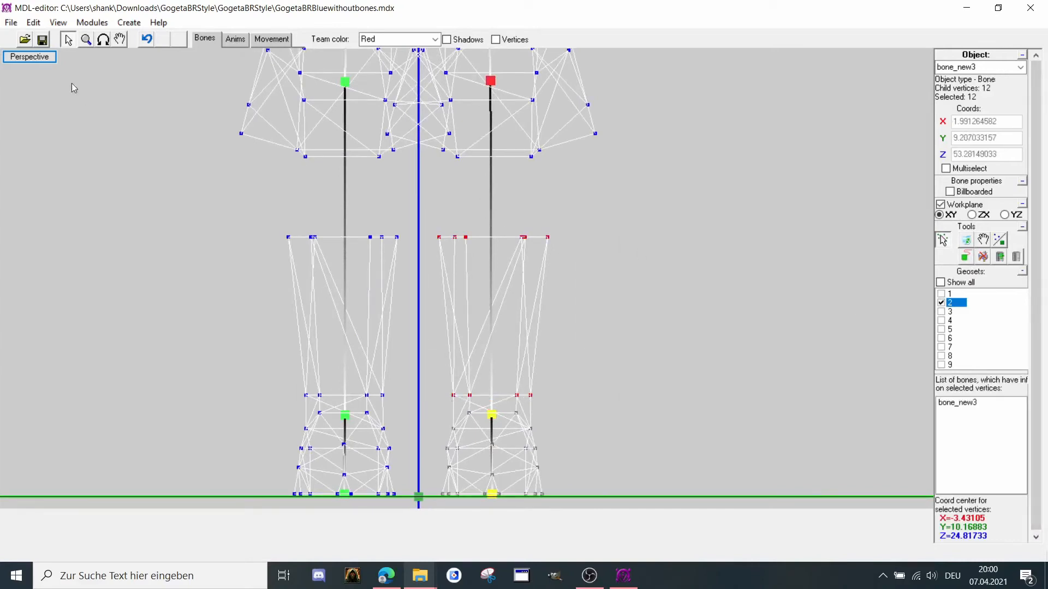
pyautogui.click(42, 39)
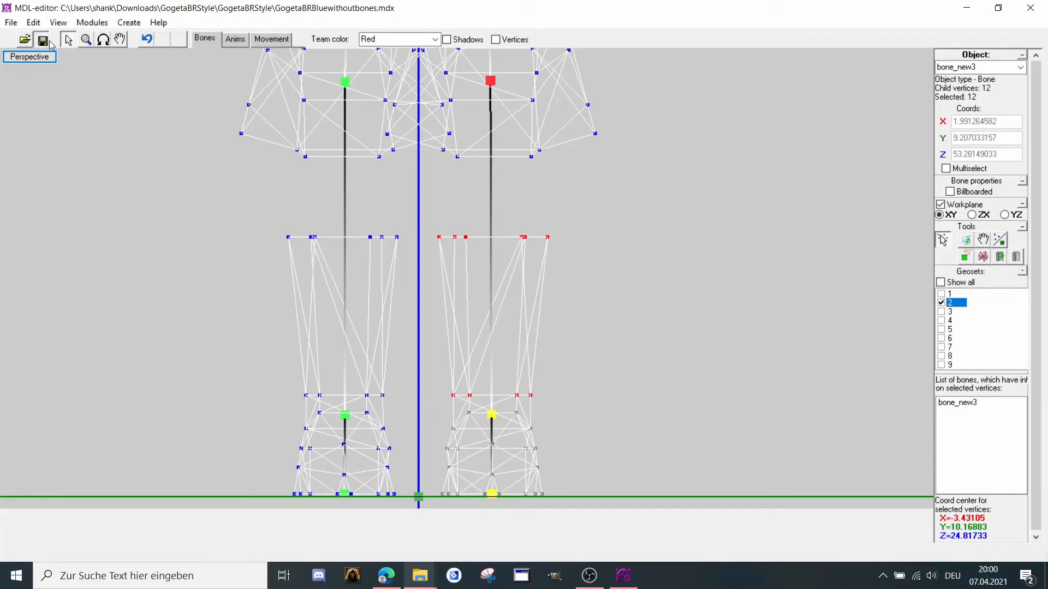
# Detach the ankle bone bone_new2 and the toe bone bone_new21 on the negative Y side from their parent bones.
pyautogui.click(345, 417)
pyautogui.click(984, 257)
pyautogui.moveTo(344, 461); pyautogui.dragTo(392, 392, button='middle')
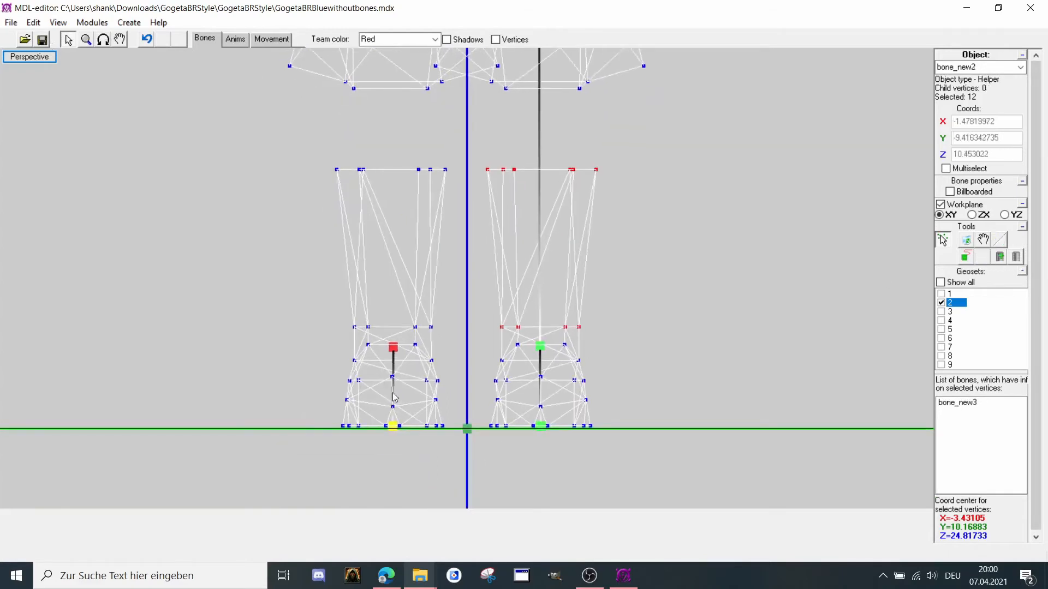
pyautogui.click(393, 425)
pyautogui.click(983, 256)
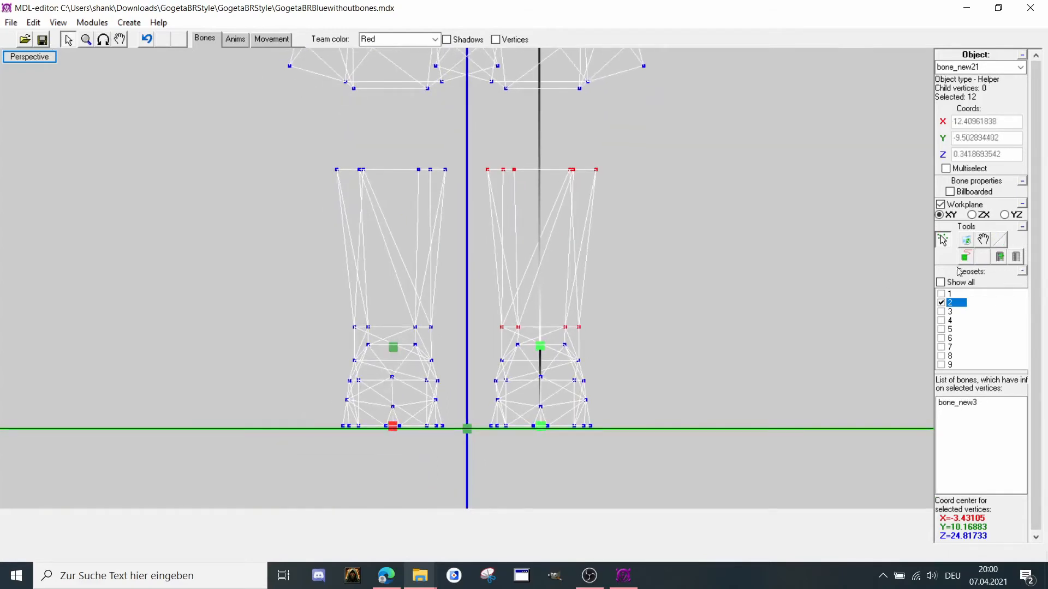
# Assign all foot vertices of the negative Y leg up to the ankle exclusively to bone_new2.
pyautogui.moveTo(331, 346); pyautogui.dragTo(446, 465)
pyautogui.click(393, 347)
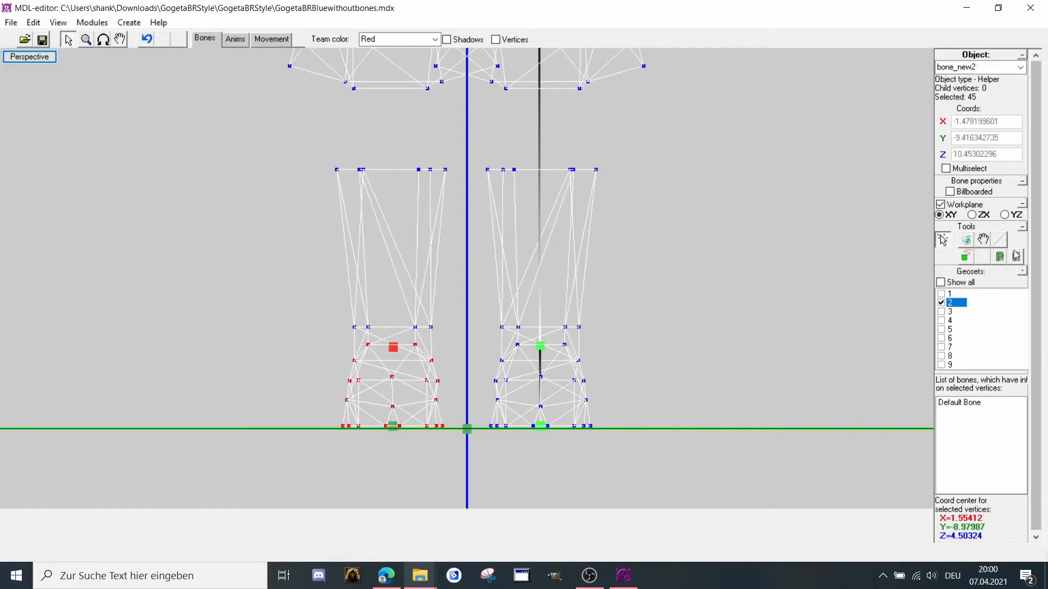
# Assign the toe vertices of the negative Y foot exclusively to bone_new21 and additionally attach the midfoot row to that bone.
pyautogui.moveTo(318, 213); pyautogui.dragTo(505, 322)
pyautogui.click(68, 40)
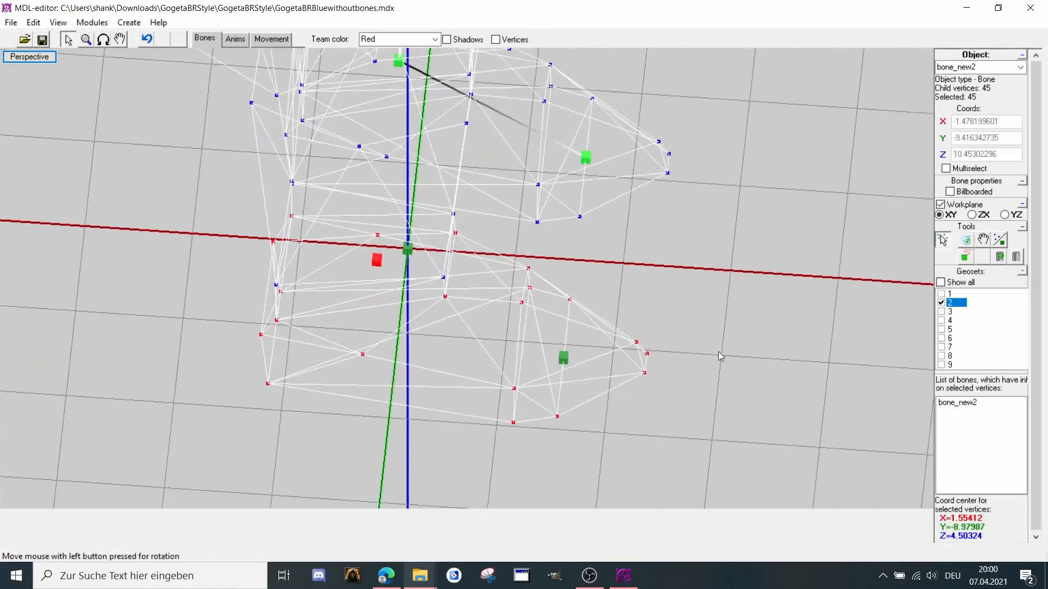
pyautogui.click(567, 359)
pyautogui.moveTo(553, 288); pyautogui.dragTo(678, 440)
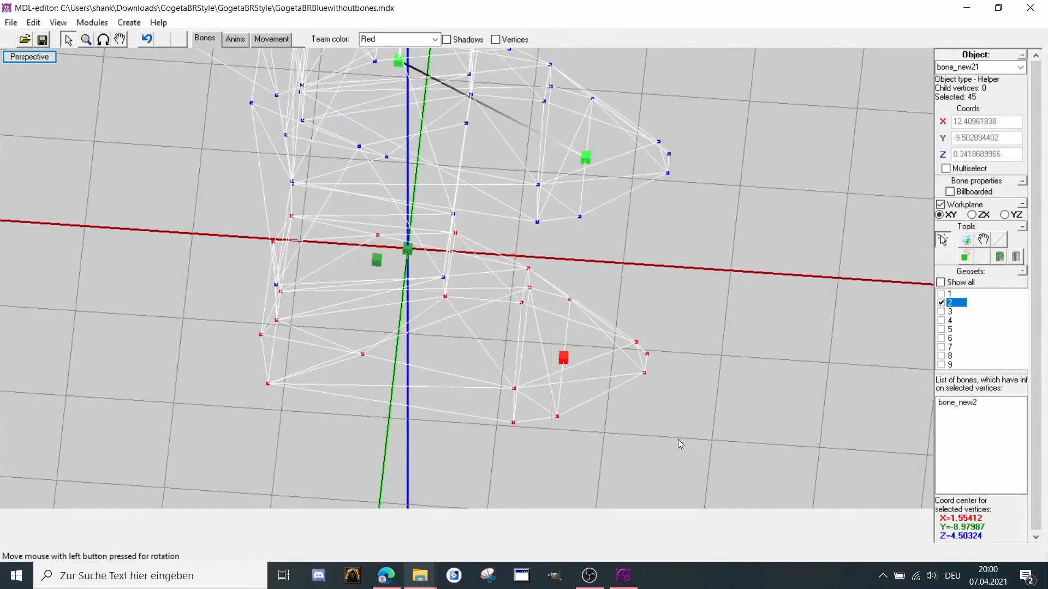
pyautogui.click(1015, 257)
pyautogui.moveTo(494, 257); pyautogui.dragTo(546, 450)
pyautogui.click(1000, 256)
# Additionally attach the ankle vertices of the negative Y foot, already assigned to bone_new2, to the knee bone bone_new4.
pyautogui.moveTo(791, 343); pyautogui.dragTo(466, 304)
pyautogui.rightClick(521, 335)
pyautogui.click(552, 402)
pyautogui.moveTo(338, 172); pyautogui.dragTo(431, 270, button='middle')
pyautogui.scroll(-3, 466, 258)
pyautogui.moveTo(455, 230); pyautogui.dragTo(431, 356, button='middle')
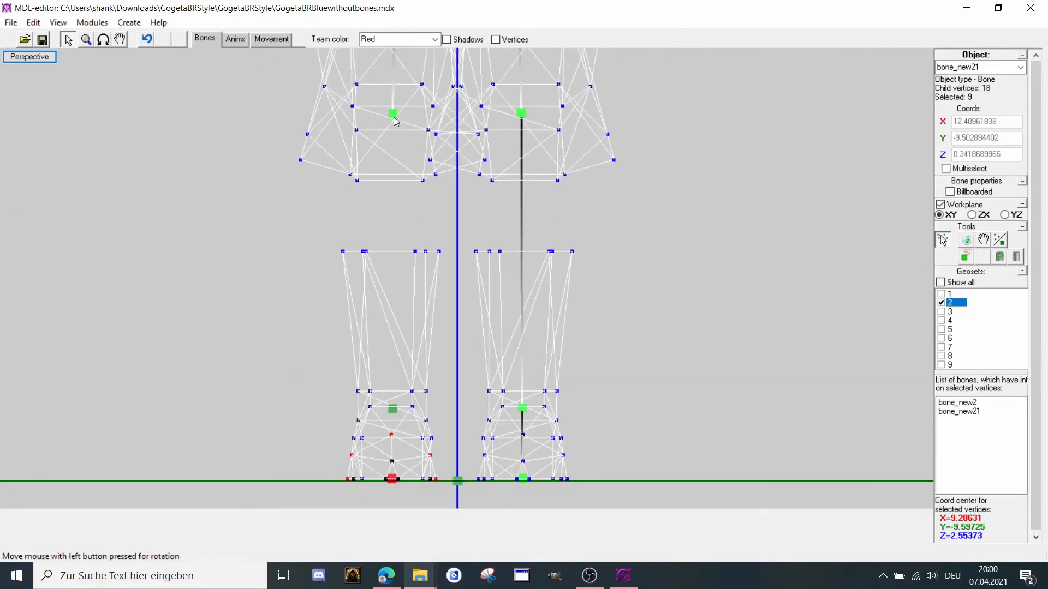
pyautogui.scroll(4, 424, 243)
pyautogui.moveTo(390, 344); pyautogui.dragTo(433, 285, button='middle')
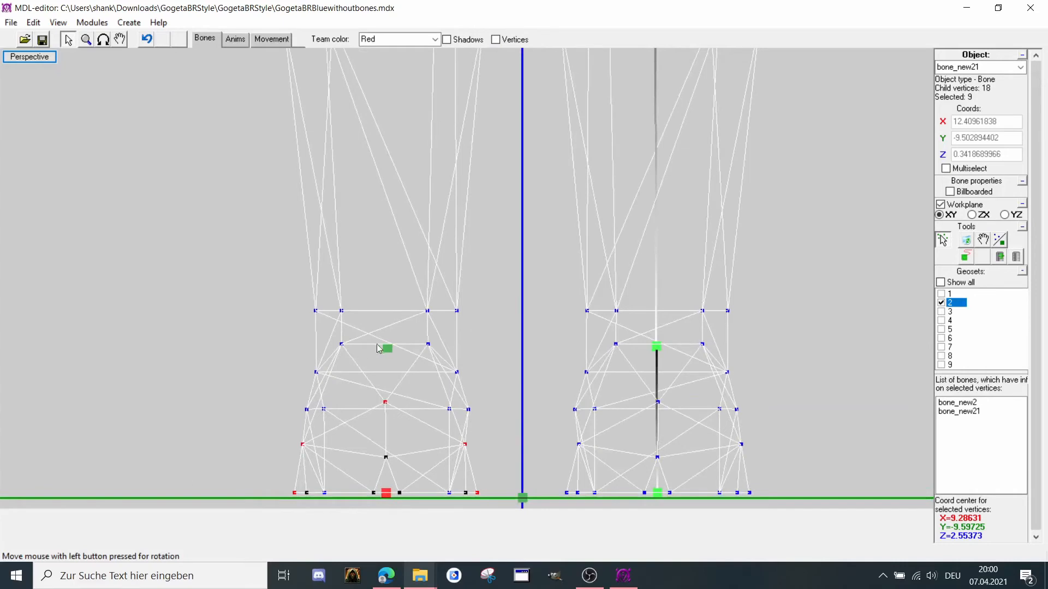
pyautogui.click(386, 351)
pyautogui.moveTo(290, 343); pyautogui.dragTo(468, 400)
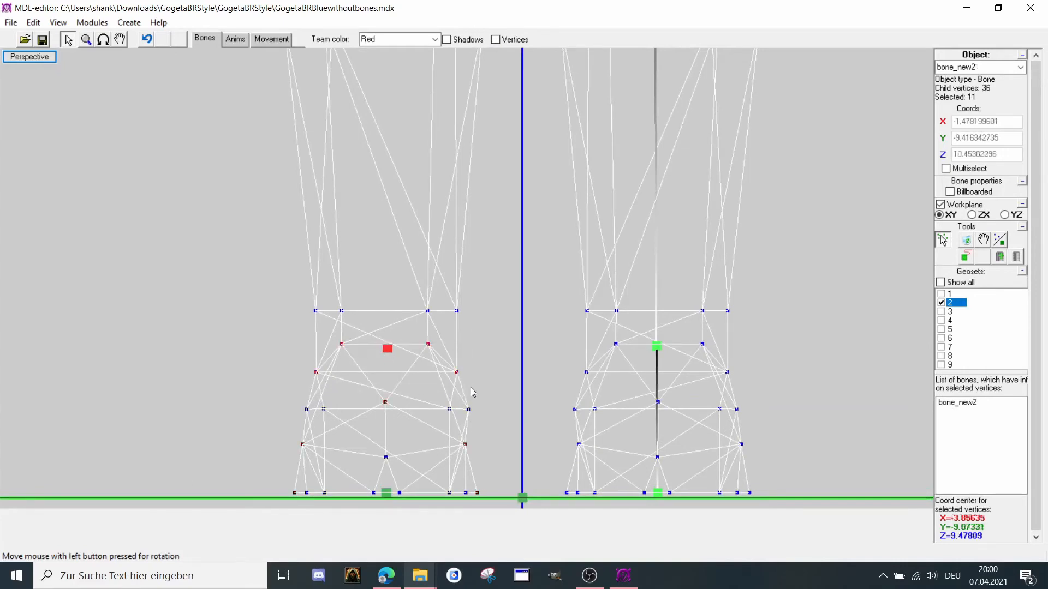
pyautogui.scroll(-1, 470, 395)
pyautogui.moveTo(469, 395); pyautogui.dragTo(469, 398, button='middle')
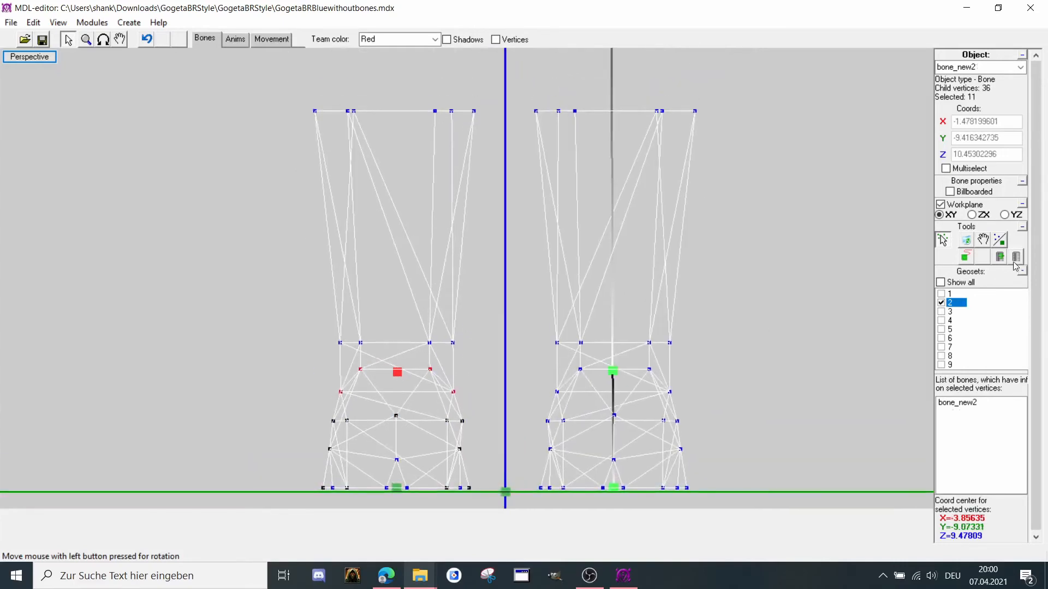
pyautogui.moveTo(496, 56); pyautogui.dragTo(293, 309, button='middle')
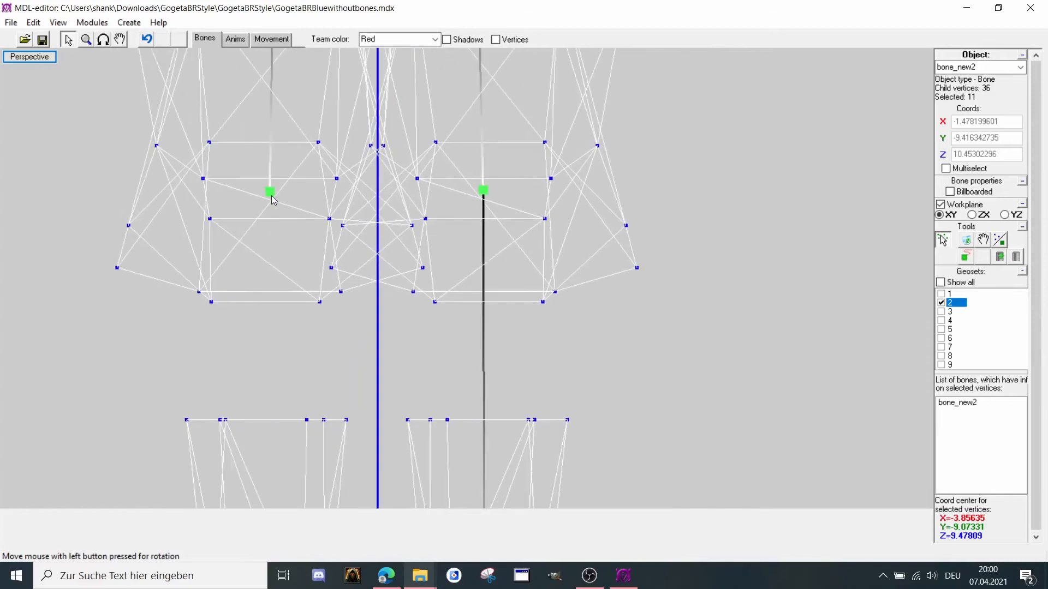
pyautogui.click(271, 194)
pyautogui.click(999, 257)
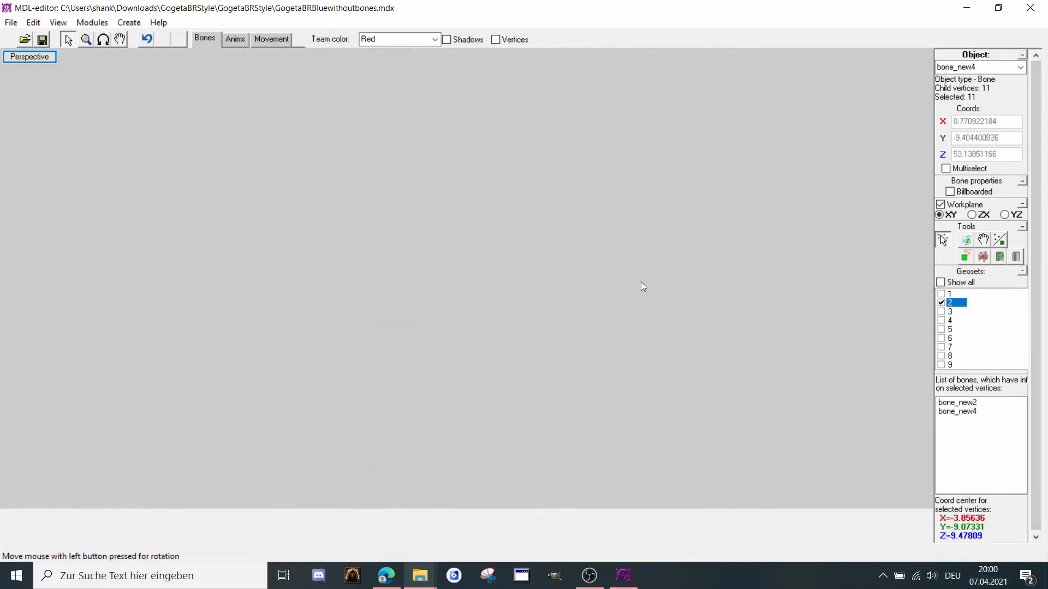
# Assign the boot shaft vertices above the ankle of the negative Y leg exclusively to bone_new4.
pyautogui.moveTo(640, 282); pyautogui.dragTo(222, 220, button='middle')
pyautogui.moveTo(776, 361); pyautogui.dragTo(379, 125, button='middle')
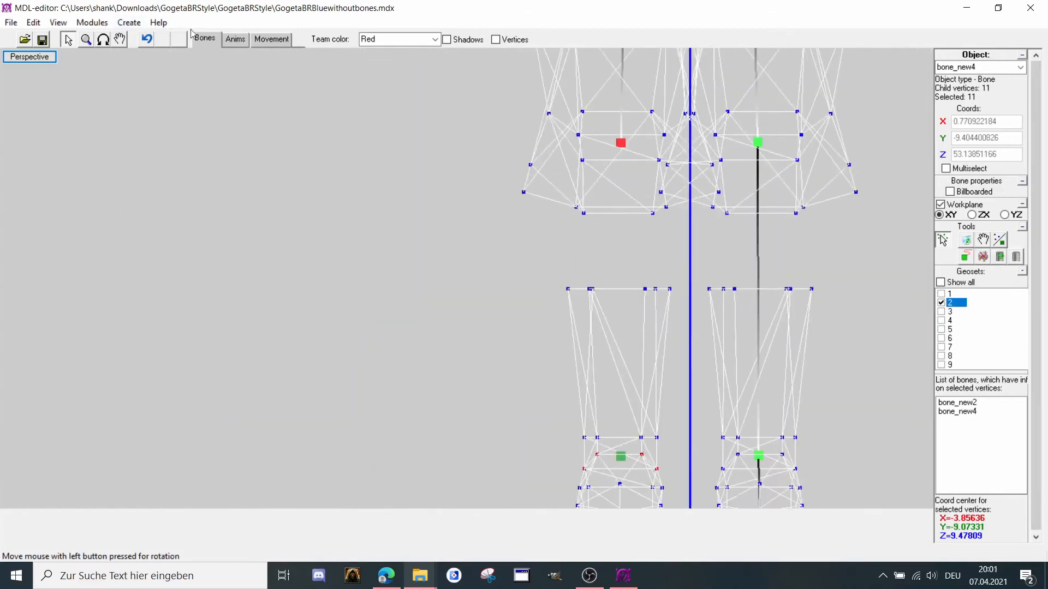
pyautogui.click(234, 42)
pyautogui.click(210, 40)
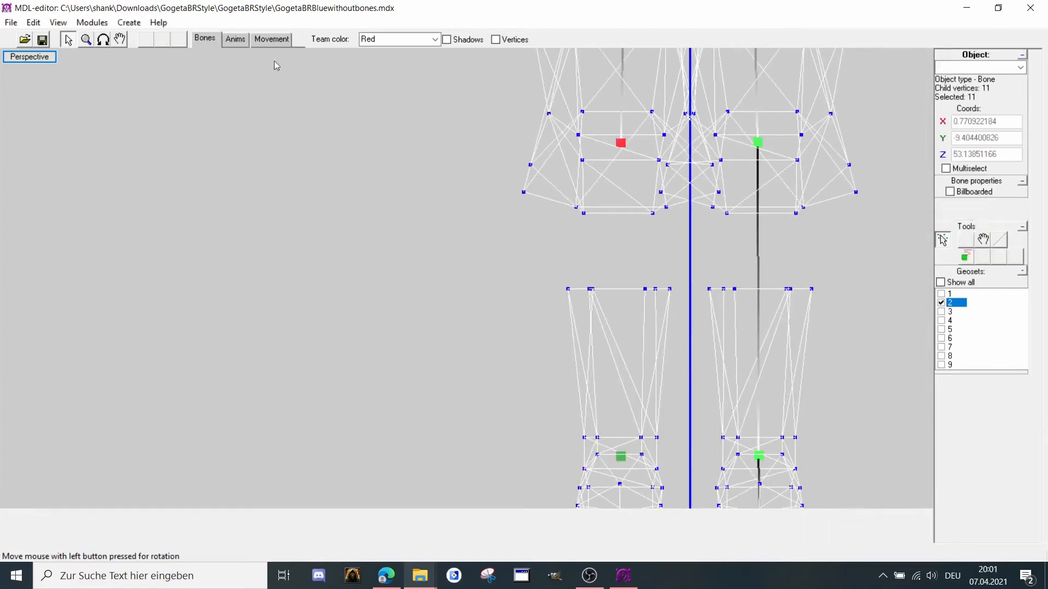
pyautogui.click(621, 143)
pyautogui.moveTo(605, 270); pyautogui.dragTo(557, 217, button='middle')
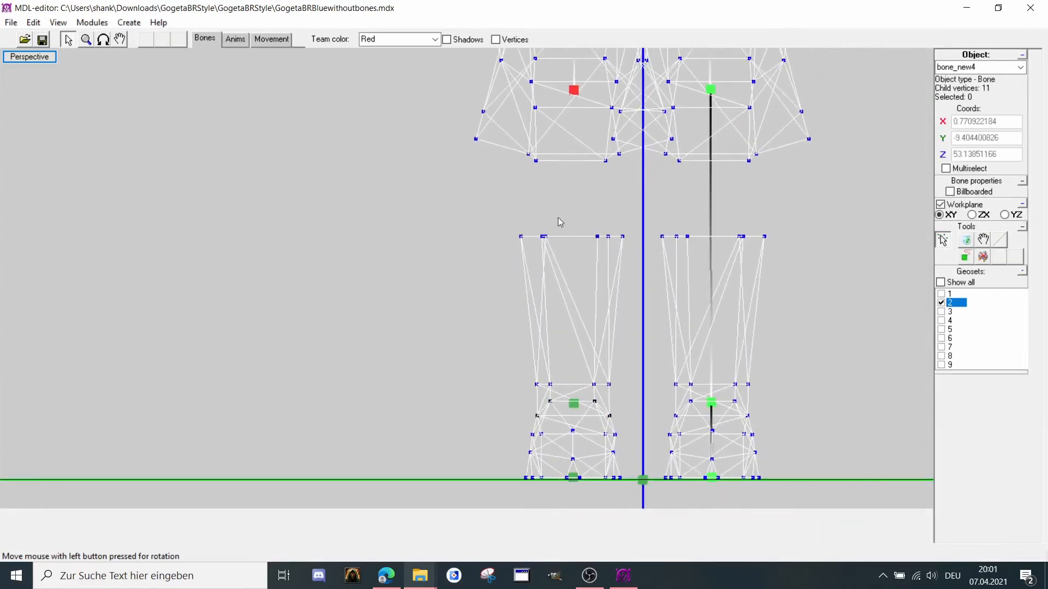
pyautogui.moveTo(494, 203); pyautogui.dragTo(625, 397)
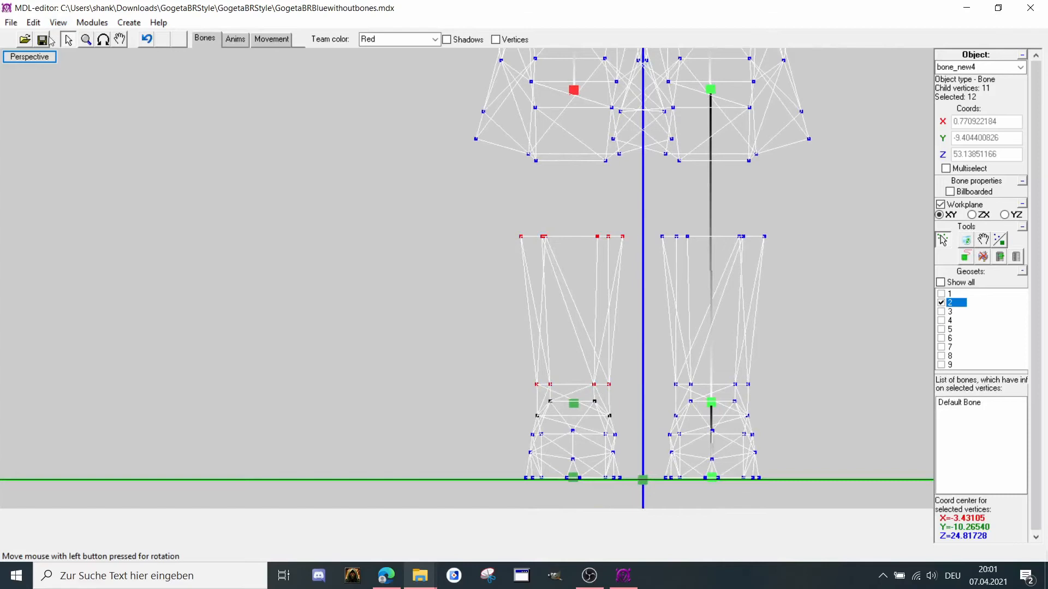
pyautogui.click(1015, 255)
# Link the negative Y toe bone bone_new21 to the ankle bone bone_new2, and bone_new2 to the knee bone bone_new4.
pyautogui.moveTo(632, 216); pyautogui.dragTo(600, 234, button='middle')
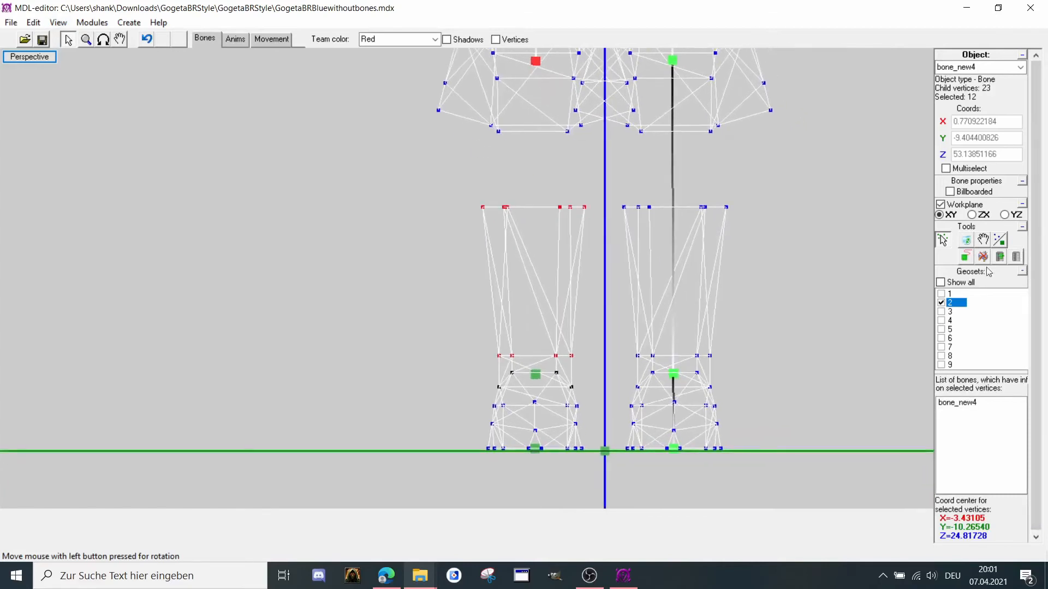
pyautogui.click(536, 449)
pyautogui.click(969, 262)
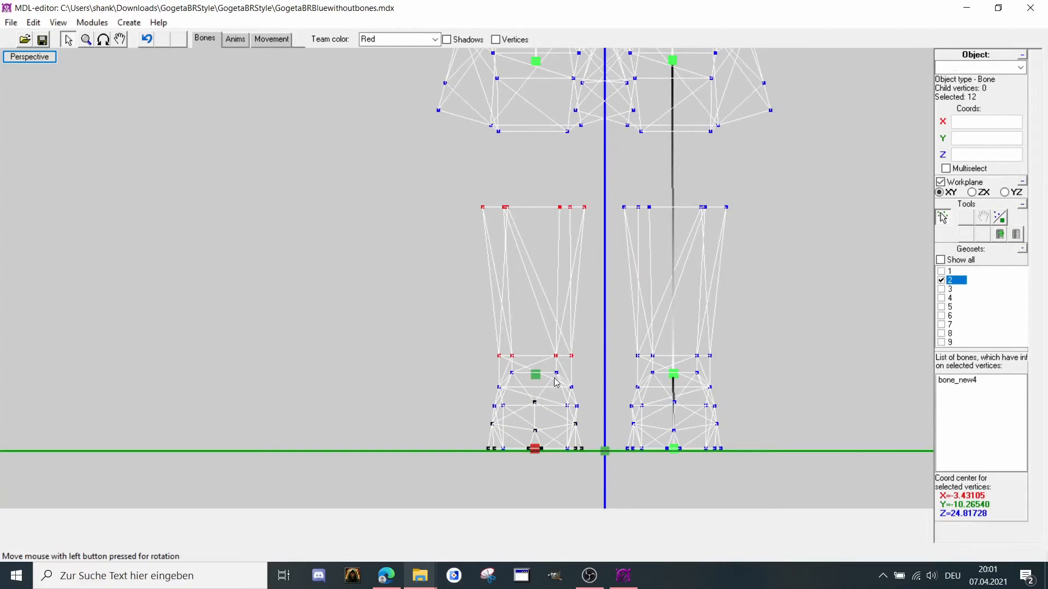
pyautogui.click(535, 375)
pyautogui.click(537, 376)
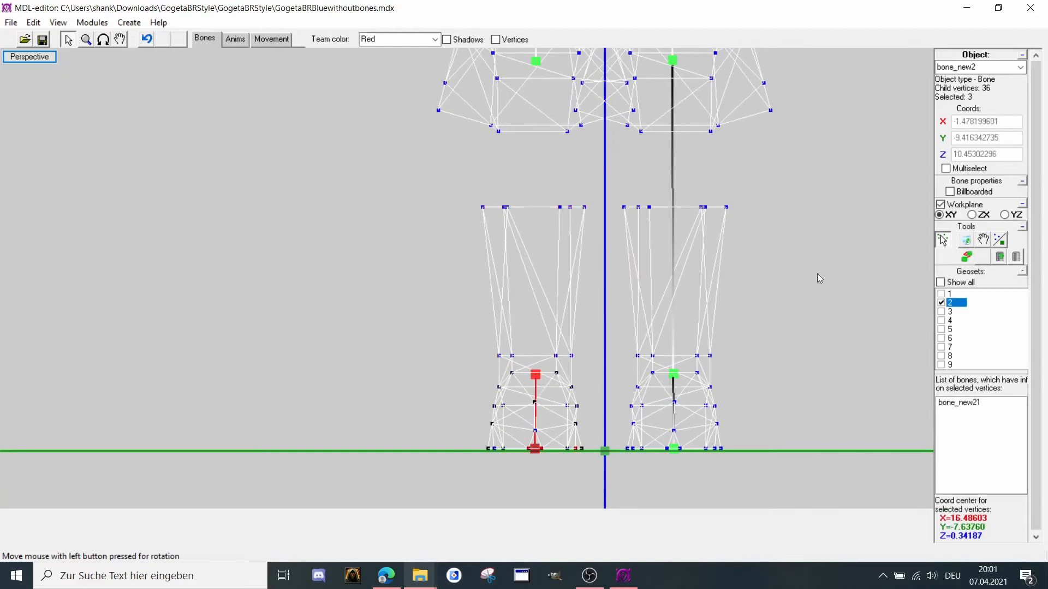
pyautogui.click(966, 257)
pyautogui.moveTo(456, 65); pyautogui.dragTo(412, 222, button='middle')
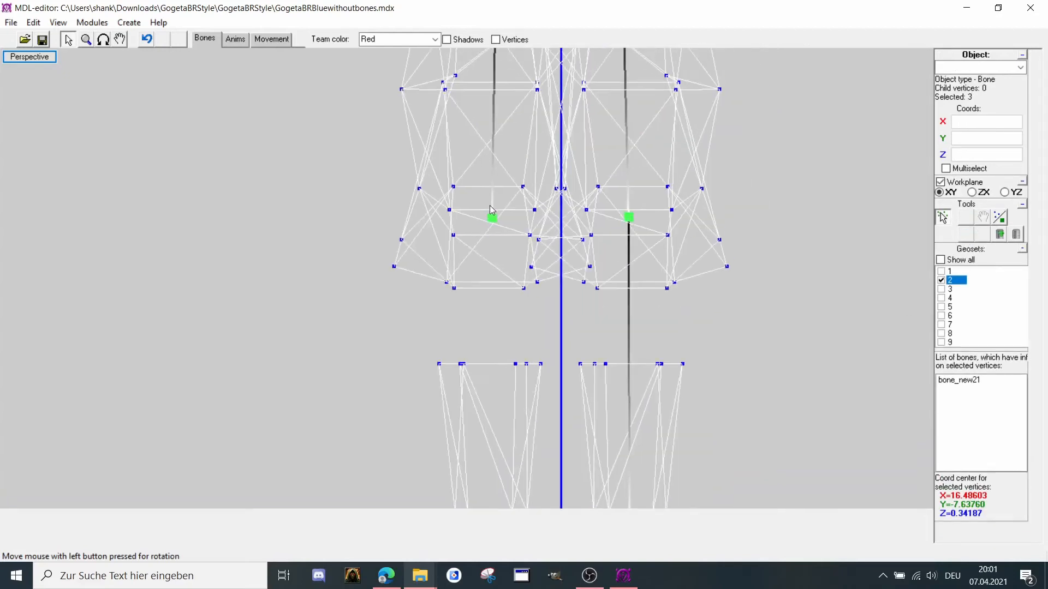
pyautogui.click(492, 219)
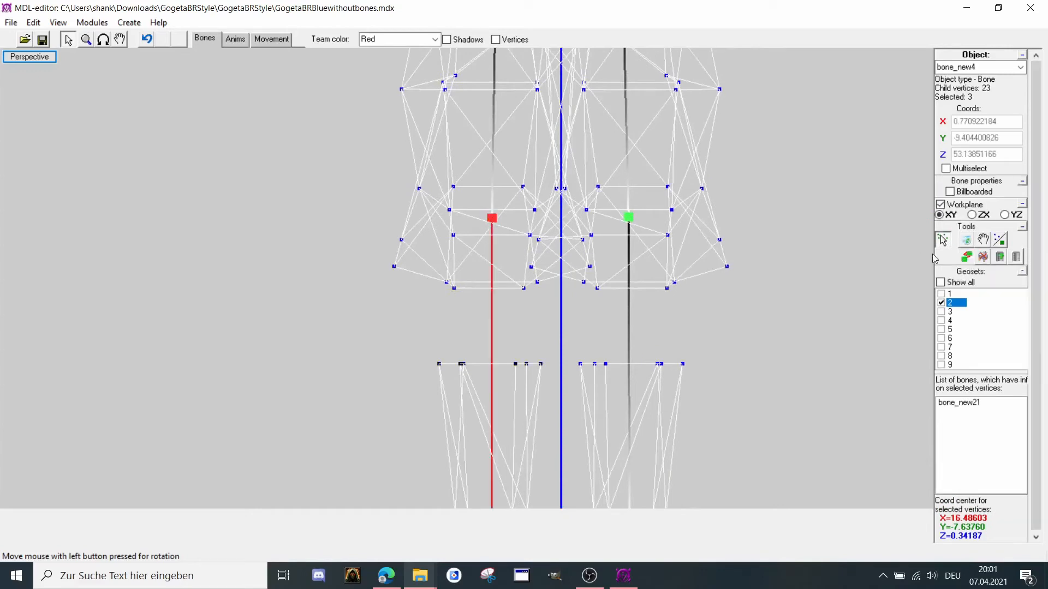
pyautogui.click(967, 257)
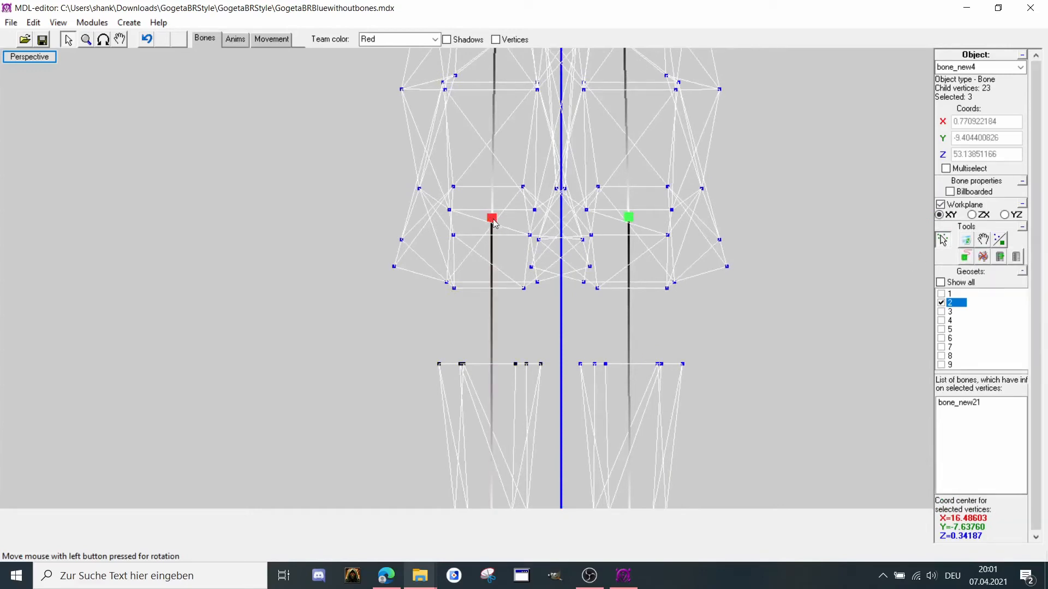
# Assign the outer vertices of the negative Y trouser leg below the knee bone exclusively to bone_new4.
pyautogui.moveTo(370, 224); pyautogui.dragTo(530, 306)
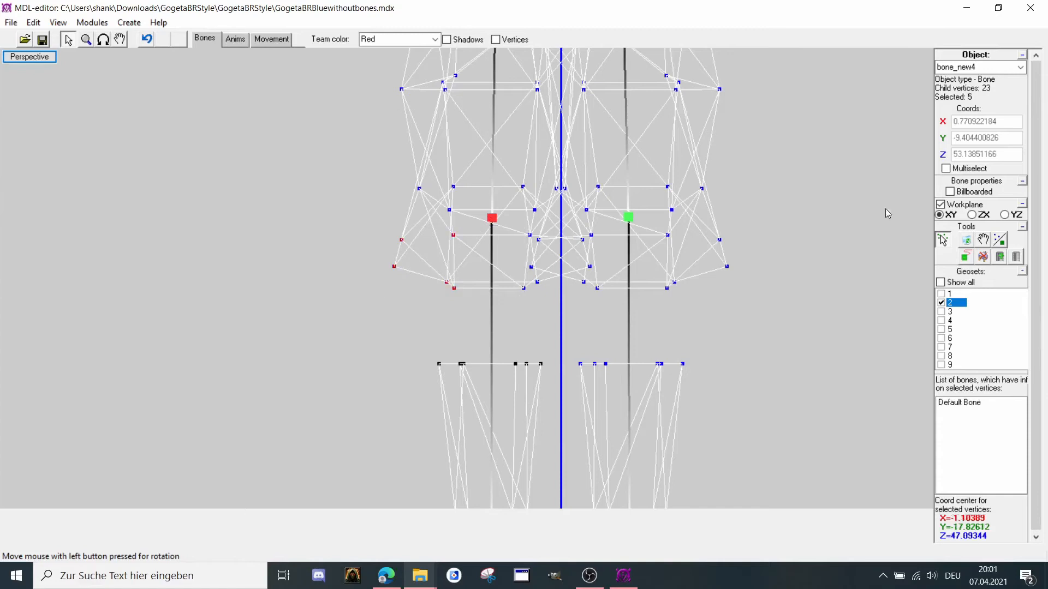
pyautogui.click(1016, 256)
pyautogui.scroll(5, 263, 153)
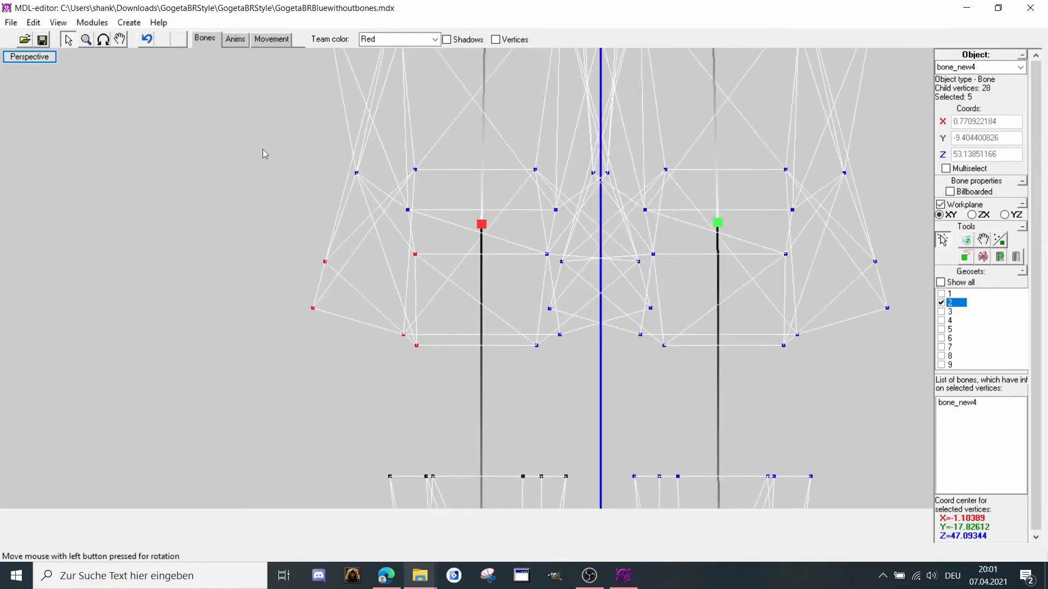
# Assign the inner vertices of the negative Y trouser leg below the knee bone, including the overlapping ones across the centre axis, exclusively to bone_new4.
pyautogui.click(112, 42)
pyautogui.moveTo(283, 182); pyautogui.dragTo(196, 109)
pyautogui.click(68, 39)
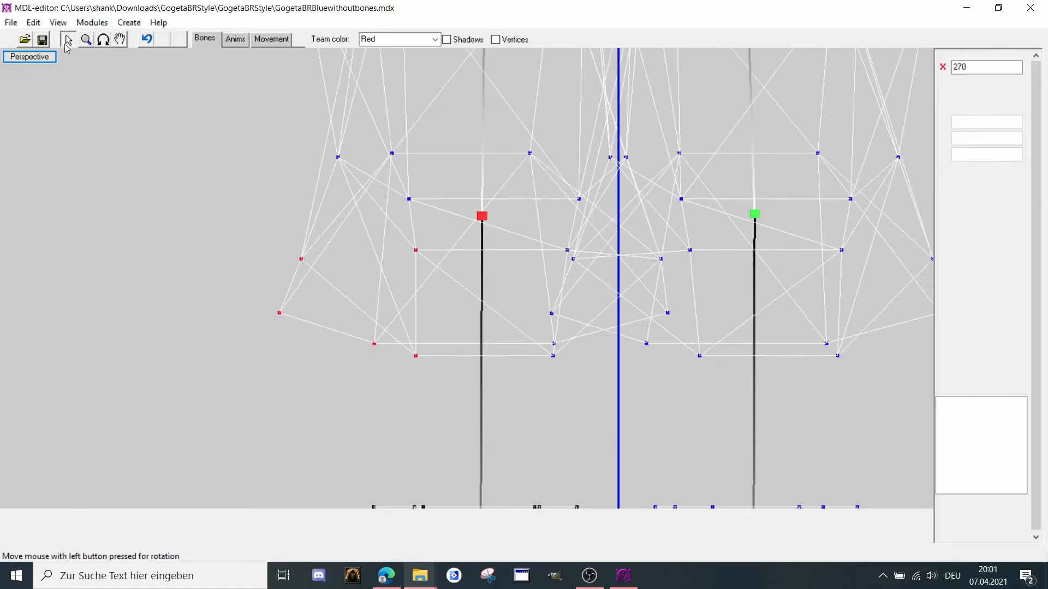
pyautogui.moveTo(501, 327); pyautogui.dragTo(574, 366)
pyautogui.scroll(2, 572, 313)
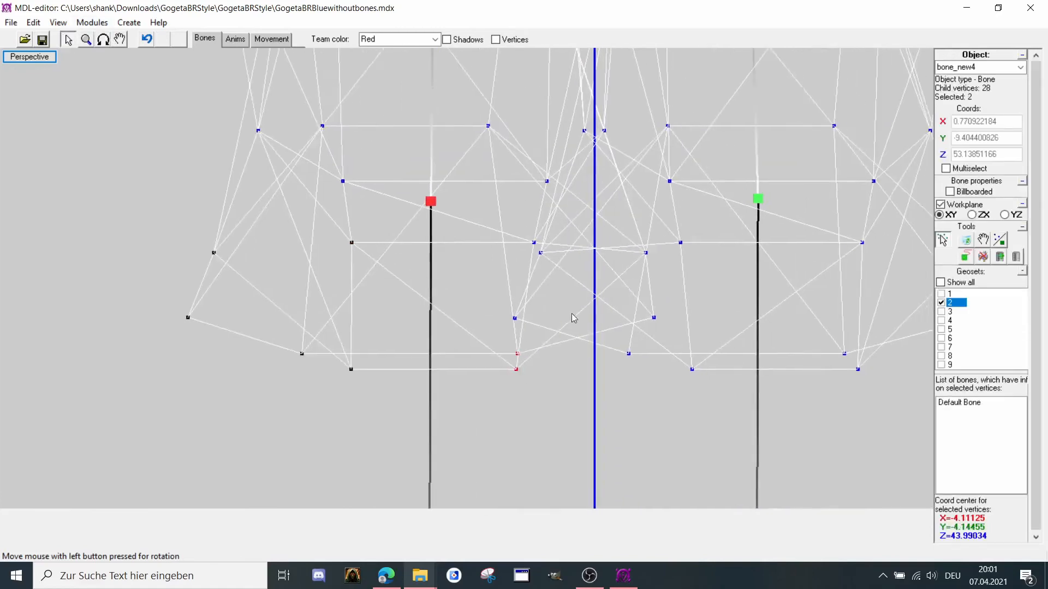
pyautogui.keyDown('shift'); pyautogui.click(654, 317); pyautogui.keyUp('shift')
pyautogui.keyDown('shift'); pyautogui.click(645, 253); pyautogui.keyUp('shift')
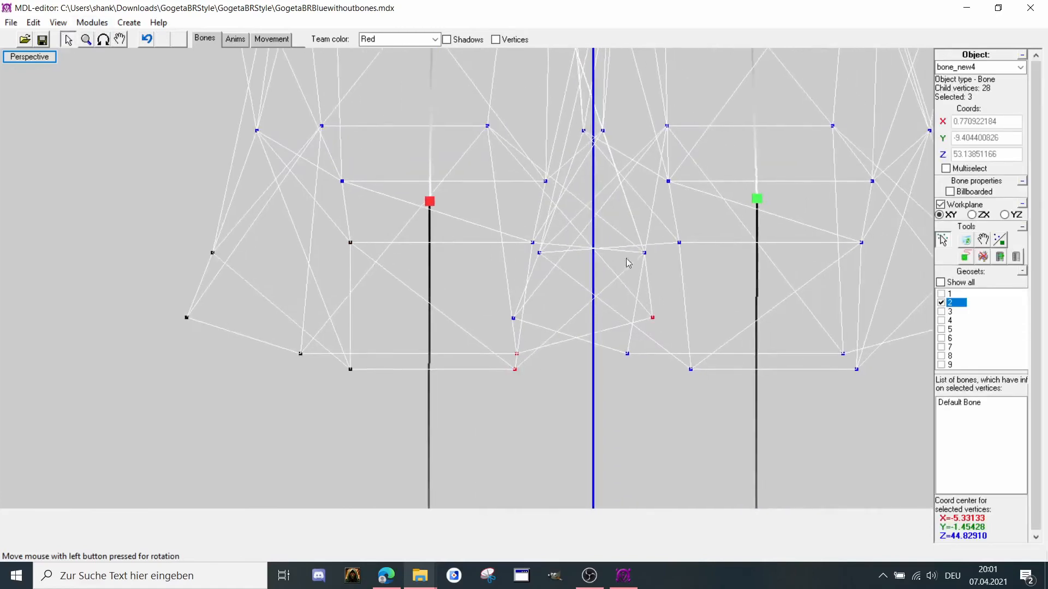
pyautogui.scroll(1, 627, 262)
pyautogui.keyDown('shift'); pyautogui.click(528, 261); pyautogui.keyUp('shift')
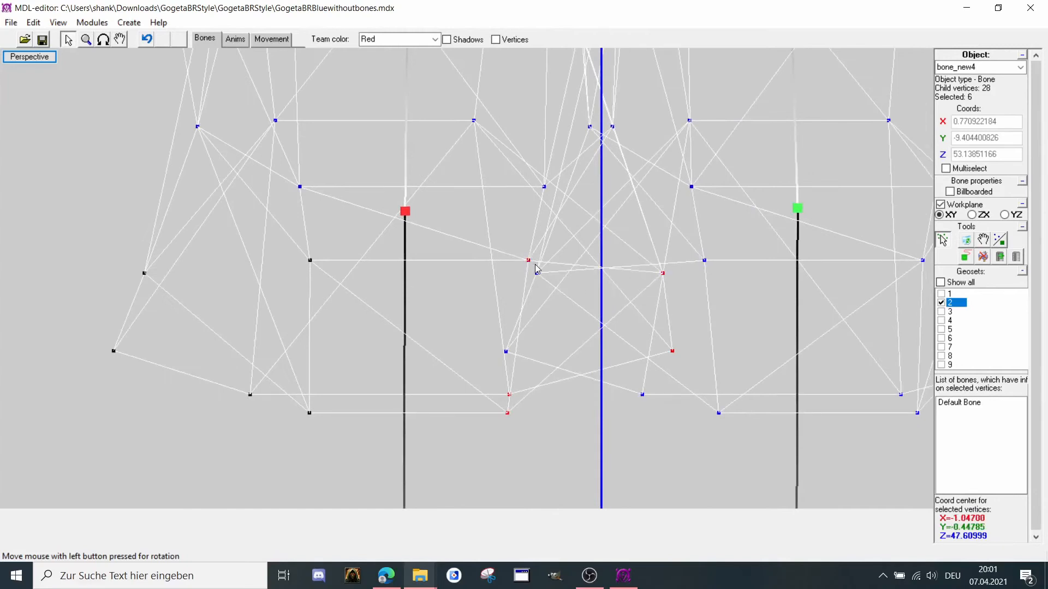
pyautogui.scroll(-1, 564, 295)
pyautogui.click(1015, 255)
# Assign the two rows of vertices at and just above the negative Y knee to bone_new4.
pyautogui.moveTo(412, 149); pyautogui.dragTo(408, 181, button='middle')
pyautogui.moveTo(312, 241); pyautogui.dragTo(424, 312)
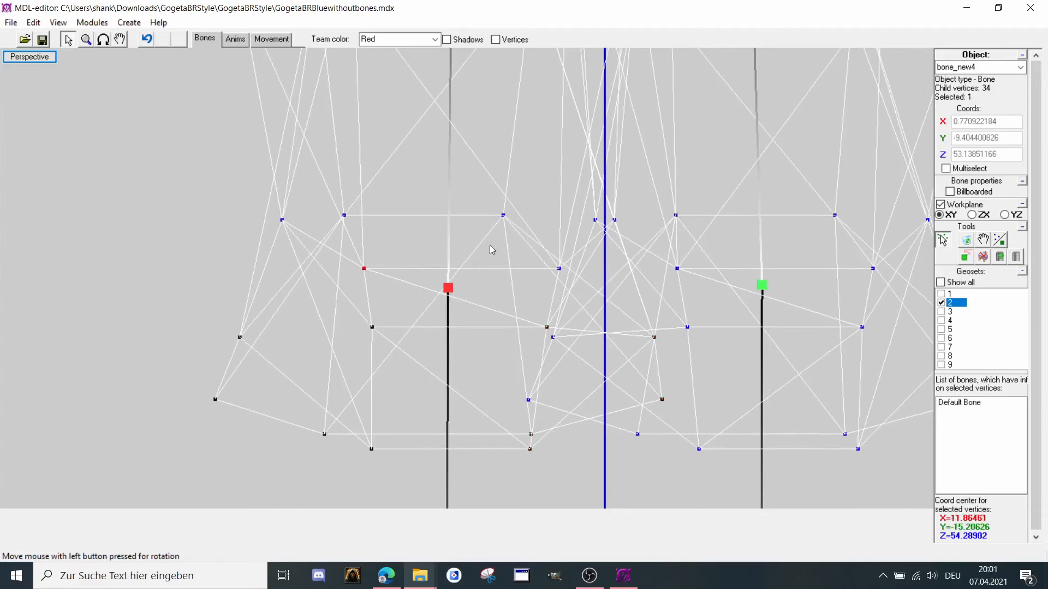
pyautogui.keyDown('shift'); pyautogui.moveTo(504, 242); pyautogui.dragTo(570, 289); pyautogui.keyUp('shift')
pyautogui.keyDown('shift'); pyautogui.moveTo(608, 201); pyautogui.dragTo(627, 233); pyautogui.keyUp('shift')
pyautogui.keyDown('shift'); pyautogui.moveTo(283, 225); pyautogui.dragTo(285, 226); pyautogui.keyUp('shift')
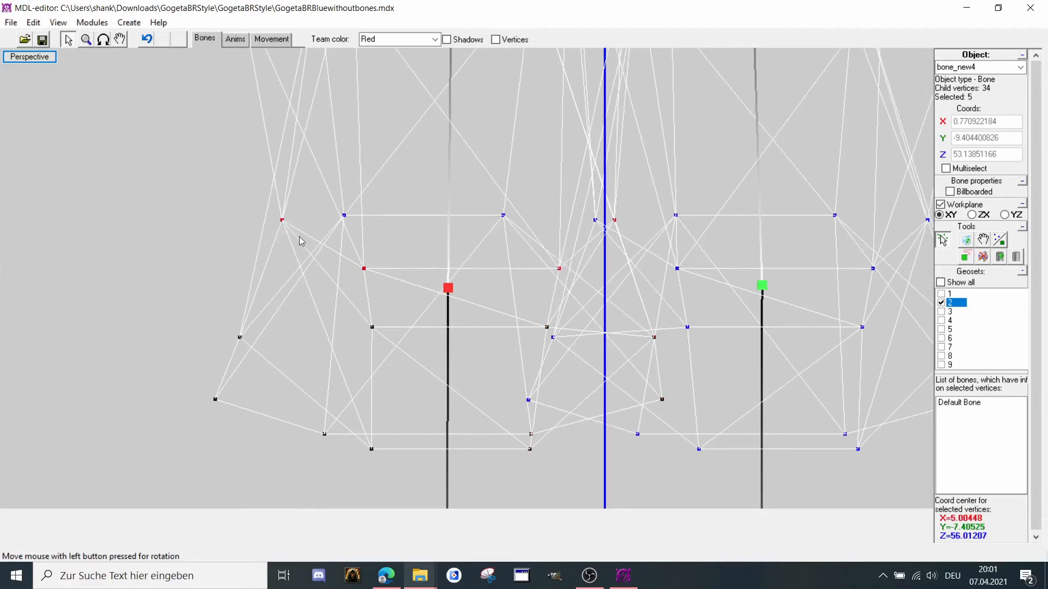
pyautogui.click(1000, 257)
pyautogui.scroll(-3, 372, 208)
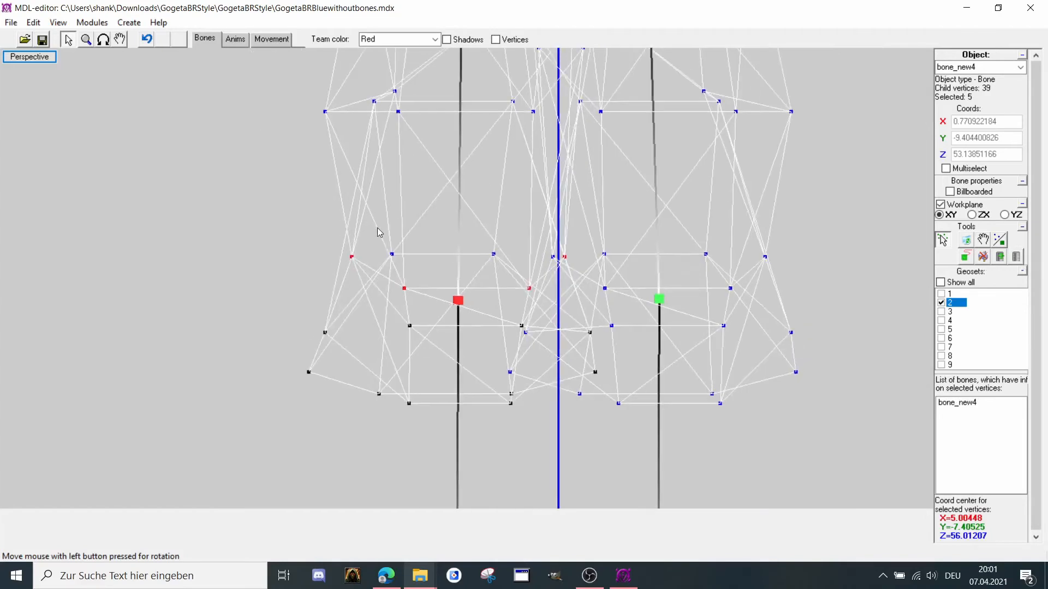
pyautogui.keyDown('shift'); pyautogui.moveTo(376, 227); pyautogui.dragTo(513, 267); pyautogui.keyUp('shift')
pyautogui.click(1014, 257)
# Additionally attach the selected knee vertices of the negative Y leg to the hip bone bone_new6.
pyautogui.scroll(-3, 676, 265)
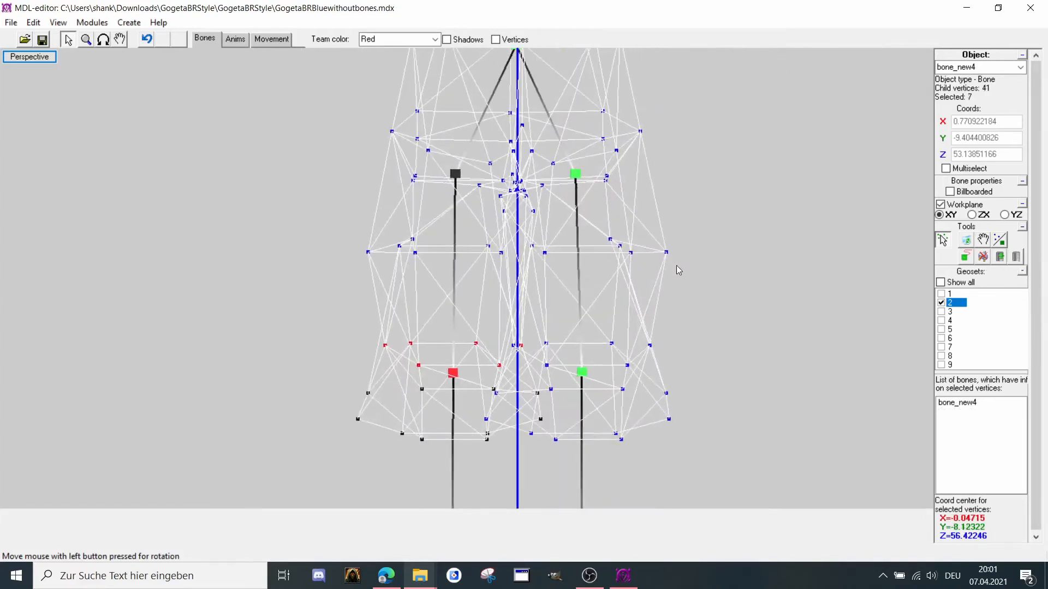
pyautogui.click(457, 175)
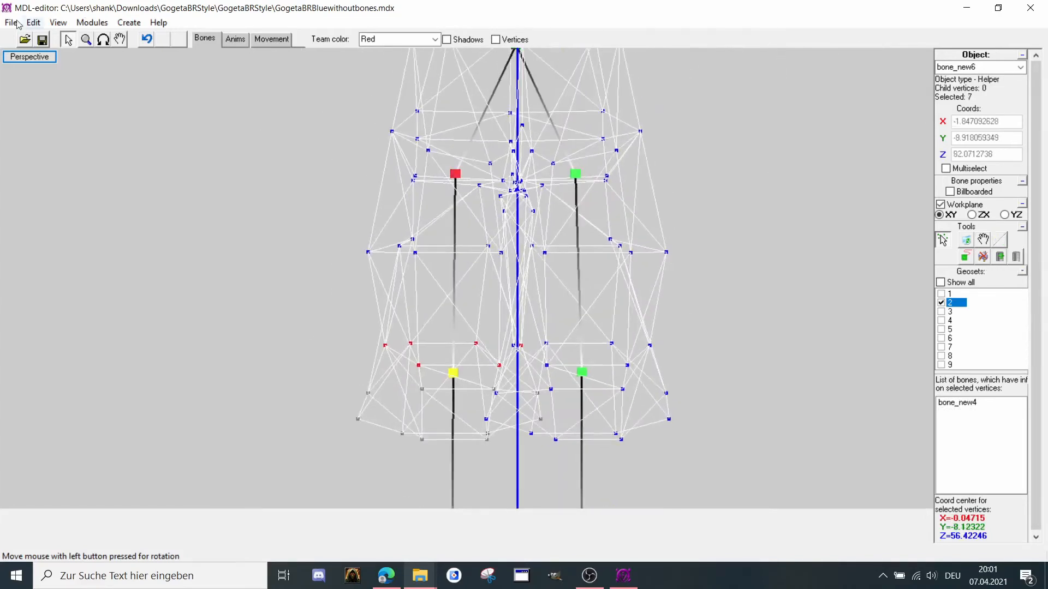
pyautogui.click(998, 257)
pyautogui.scroll(3, 503, 279)
pyautogui.scroll(2, 497, 256)
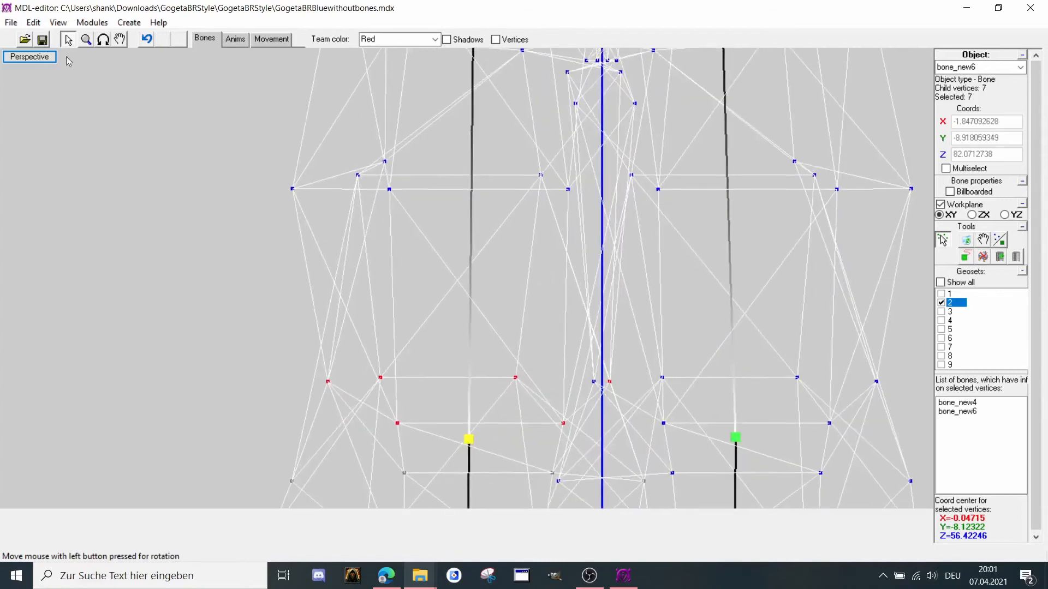
# Select the row of mid-thigh vertices on the negative Y leg for assignment to bone_new6.
pyautogui.scroll(-1, 327, 300)
pyautogui.moveTo(334, 297); pyautogui.dragTo(290, 371, button='middle')
pyautogui.scroll(-1, 307, 304)
pyautogui.moveTo(300, 255); pyautogui.dragTo(404, 292)
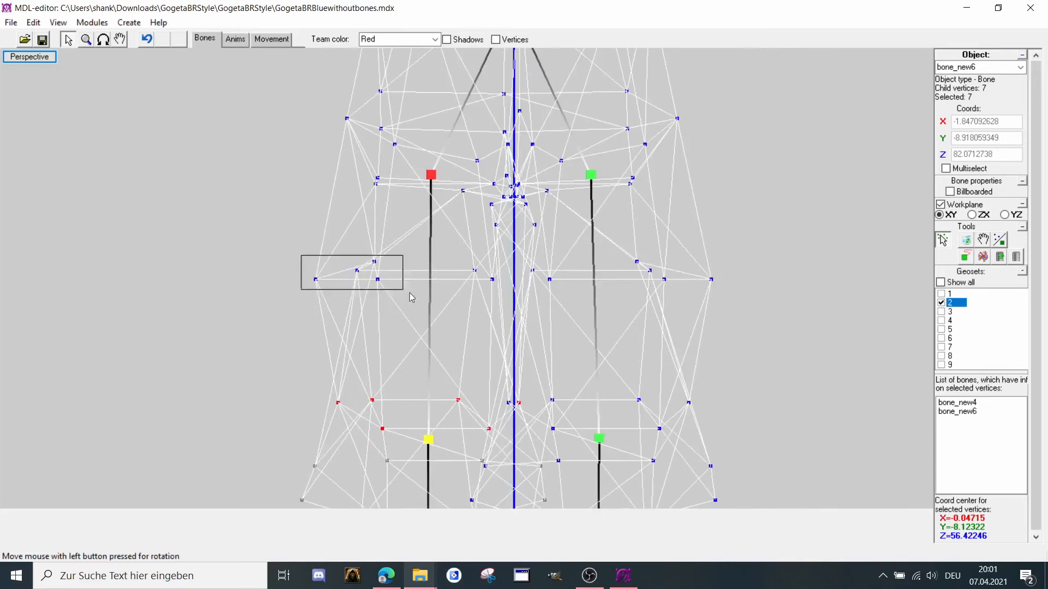
pyautogui.keyDown('shift'); pyautogui.moveTo(457, 262); pyautogui.dragTo(509, 301); pyautogui.keyUp('shift')
pyautogui.scroll(4, 521, 248)
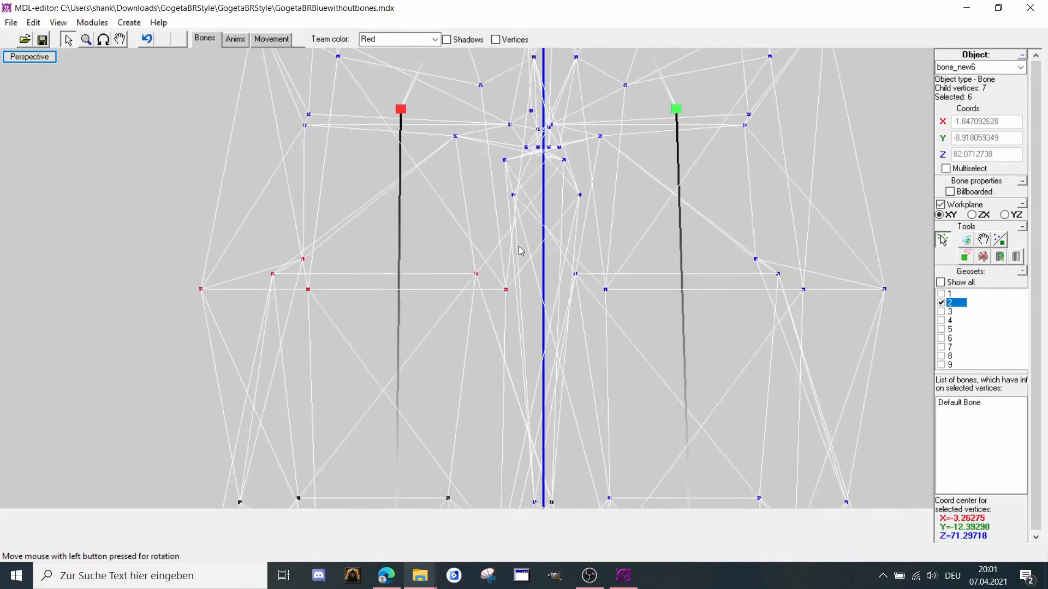
# Extend the thigh selection with the overlapping inner-thigh vertices across the centre axis and the crotch vertices on the negative Y side.
pyautogui.moveTo(674, 322); pyautogui.dragTo(654, 303, button='middle')
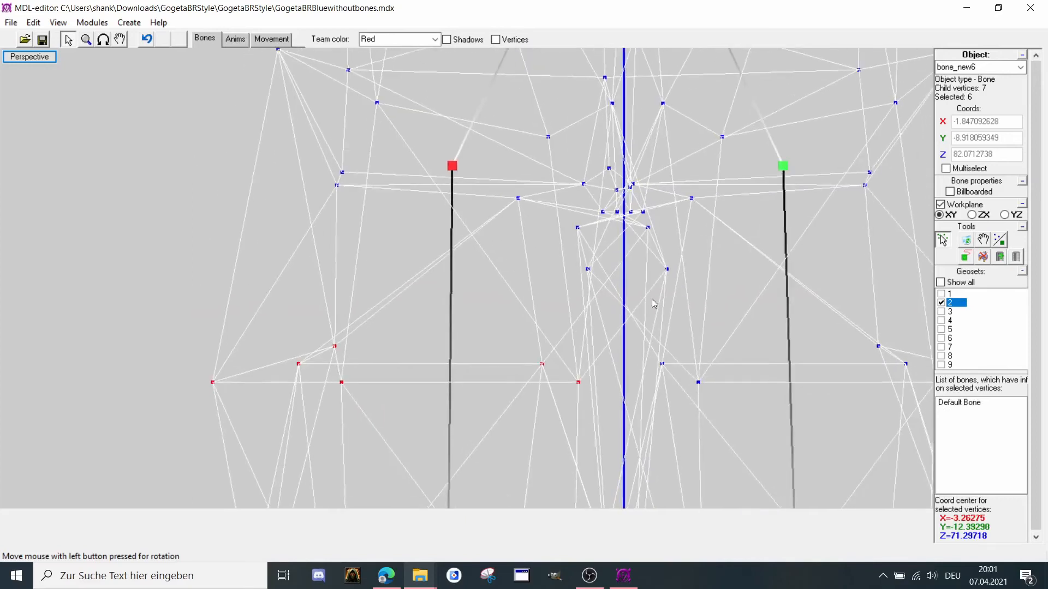
pyautogui.keyDown('shift'); pyautogui.moveTo(652, 261); pyautogui.dragTo(680, 280); pyautogui.keyUp('shift')
pyautogui.scroll(-1, 680, 280)
pyautogui.moveTo(681, 281); pyautogui.dragTo(657, 294, button='middle')
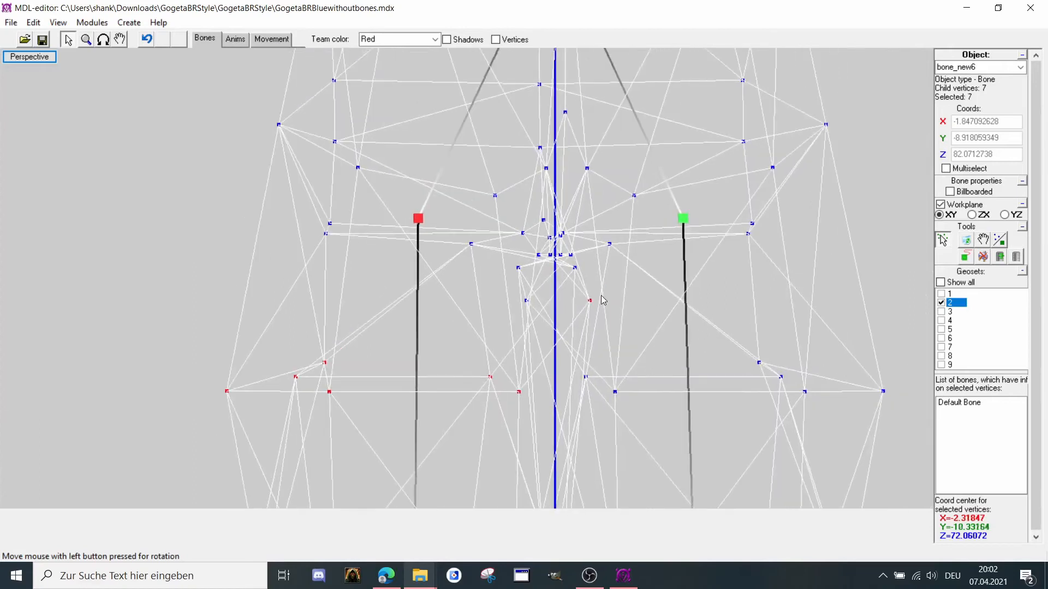
pyautogui.scroll(1, 617, 300)
pyautogui.scroll(1, 611, 295)
pyautogui.keyDown('shift'); pyautogui.moveTo(605, 271); pyautogui.dragTo(619, 284); pyautogui.keyUp('shift')
pyautogui.scroll(4, 596, 279)
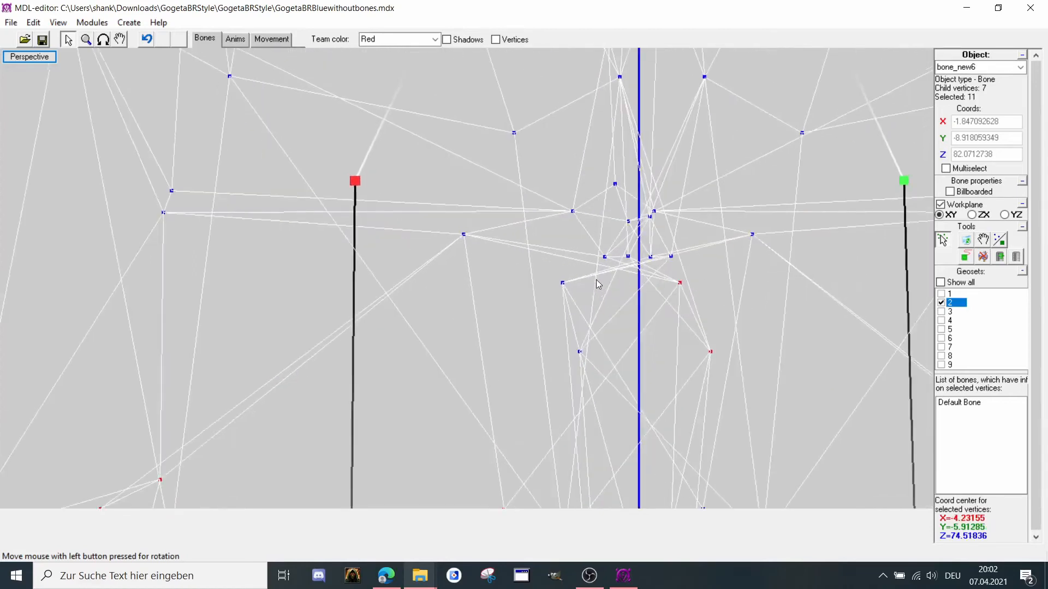
pyautogui.keyDown('shift'); pyautogui.moveTo(686, 239); pyautogui.dragTo(707, 259); pyautogui.keyUp('shift')
pyautogui.keyDown('shift'); pyautogui.moveTo(658, 240); pyautogui.dragTo(675, 252); pyautogui.keyUp('shift')
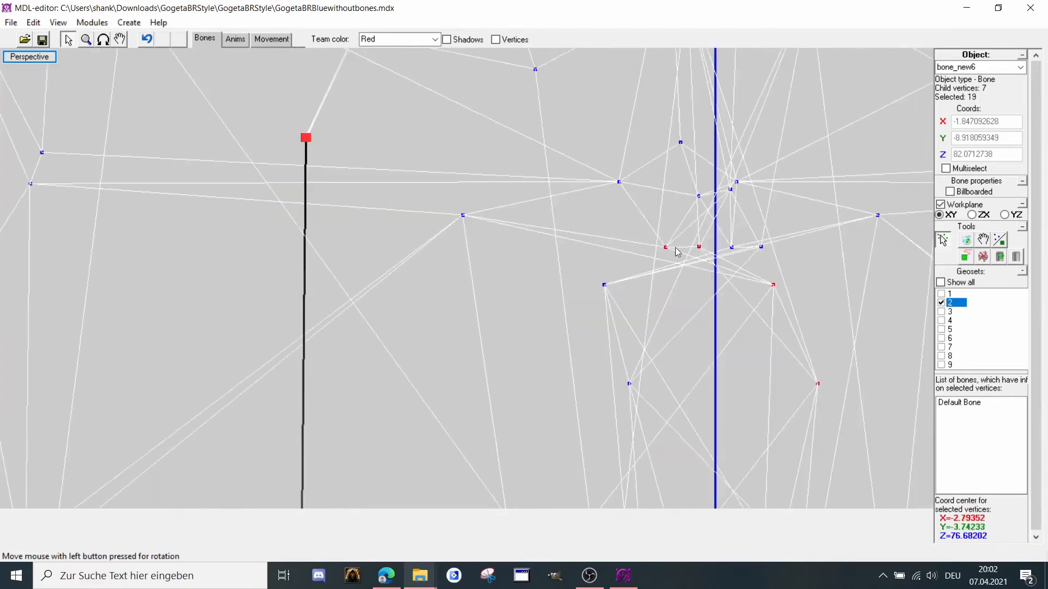
# Add the negative Y leg's hip-level vertices to the selection and assign all selected vertices exclusively to bone_new6.
pyautogui.scroll(-2, 486, 250)
pyautogui.keyDown('shift'); pyautogui.moveTo(196, 219); pyautogui.dragTo(274, 259); pyautogui.keyUp('shift')
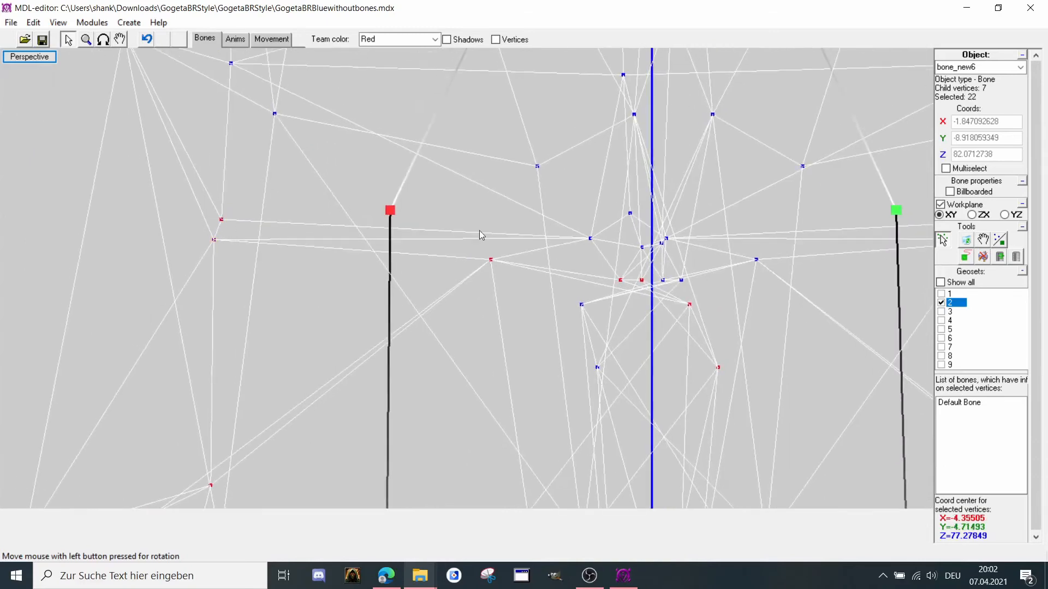
pyautogui.scroll(-1, 480, 230)
pyautogui.keyDown('shift'); pyautogui.moveTo(537, 234); pyautogui.dragTo(568, 256); pyautogui.keyUp('shift')
pyautogui.scroll(-3, 430, 241)
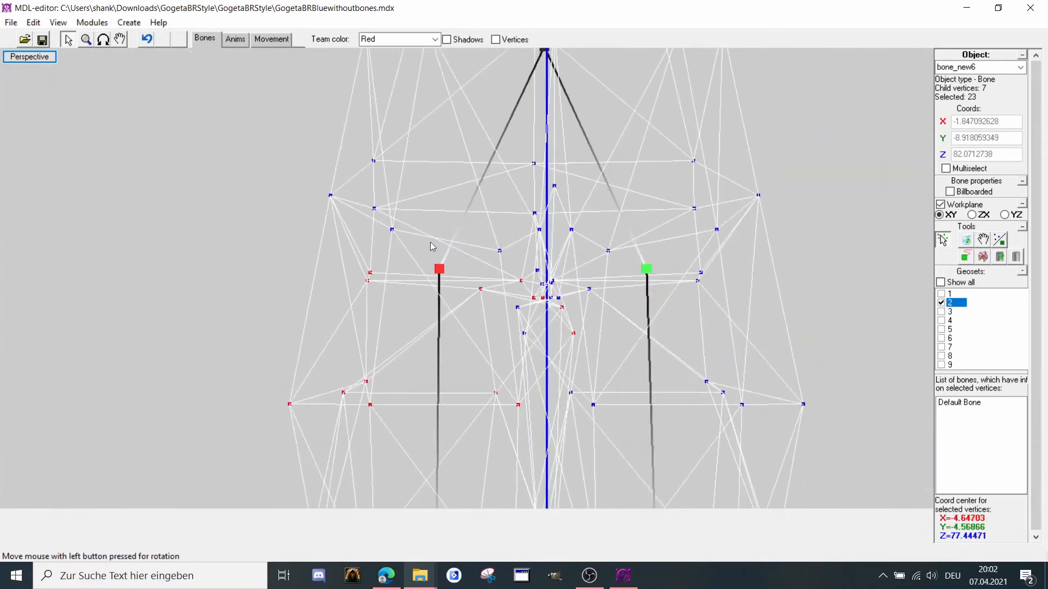
pyautogui.click(1016, 254)
pyautogui.scroll(-1, 522, 248)
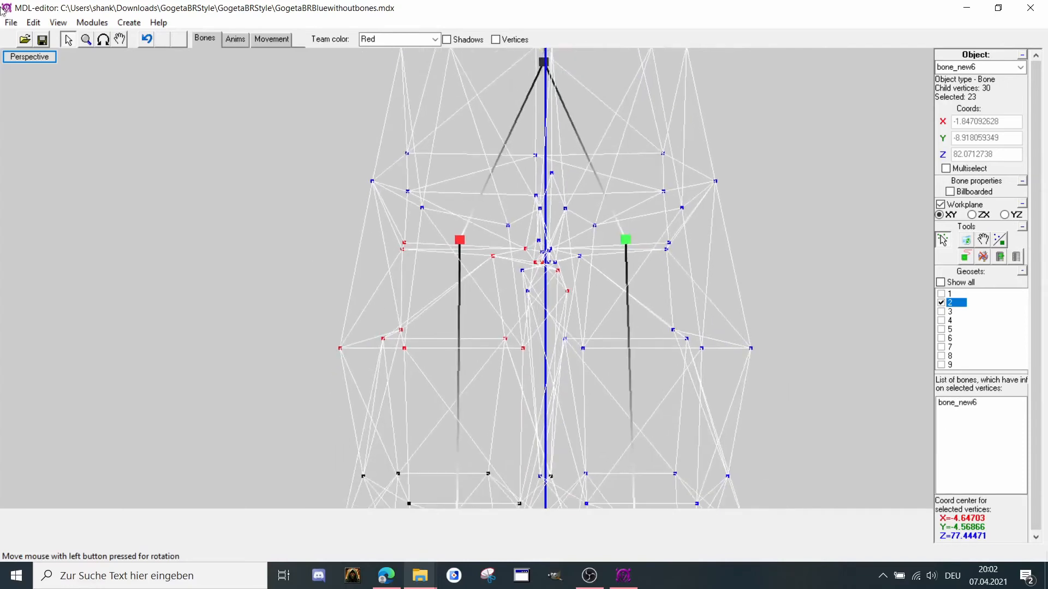
# Assign the row of vertices just above the negative Y hip joint, from the outer side to the crotch, exclusively to bone_new6.
pyautogui.click(100, 39)
pyautogui.moveTo(316, 243); pyautogui.dragTo(400, 287)
pyautogui.click(68, 39)
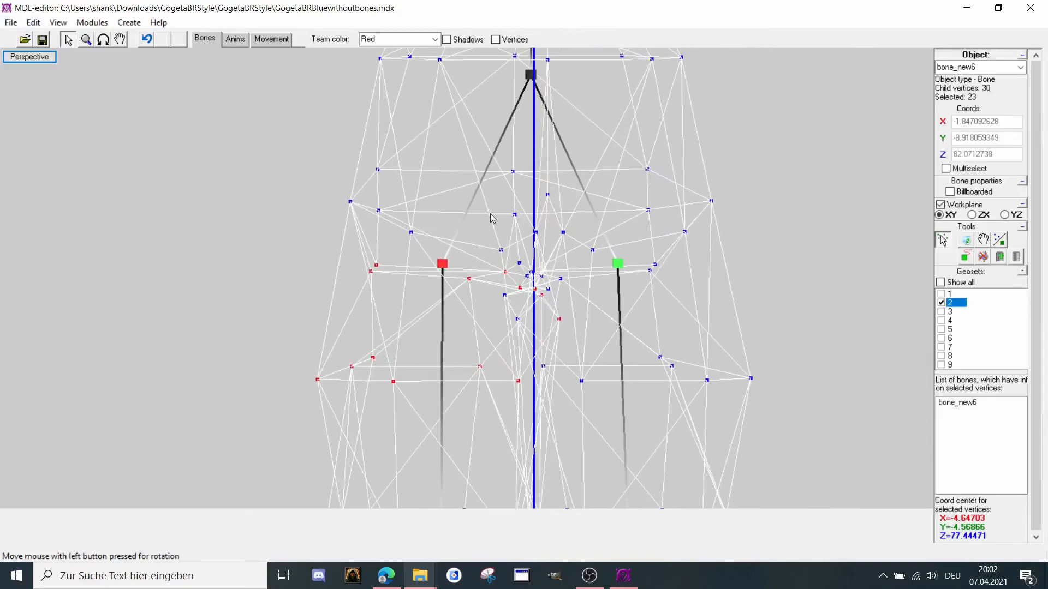
pyautogui.moveTo(335, 228); pyautogui.dragTo(398, 265)
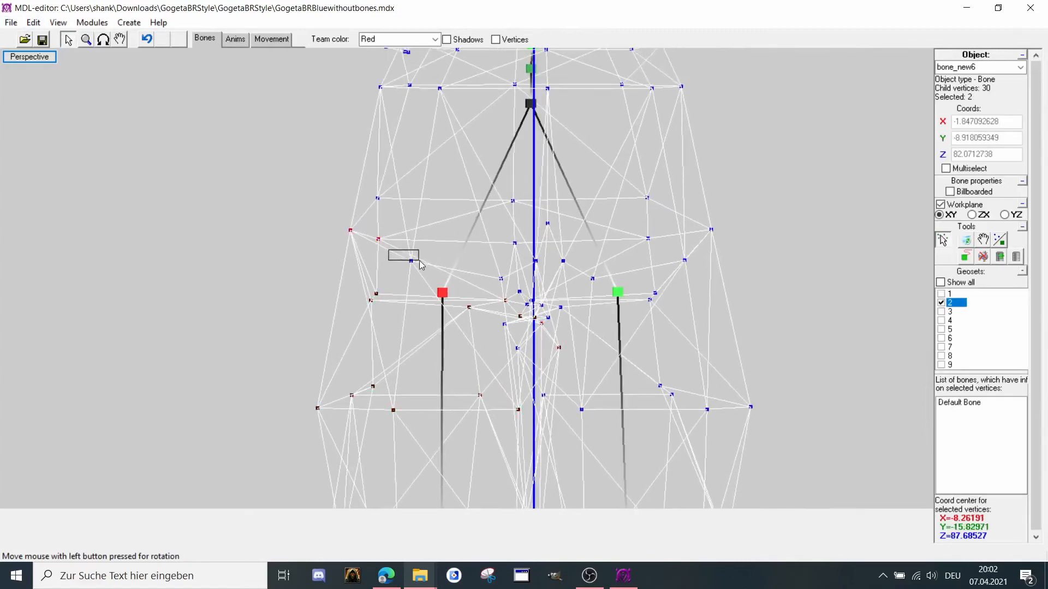
pyautogui.scroll(3, 478, 265)
pyautogui.click(103, 38)
pyautogui.moveTo(240, 176); pyautogui.dragTo(237, 179)
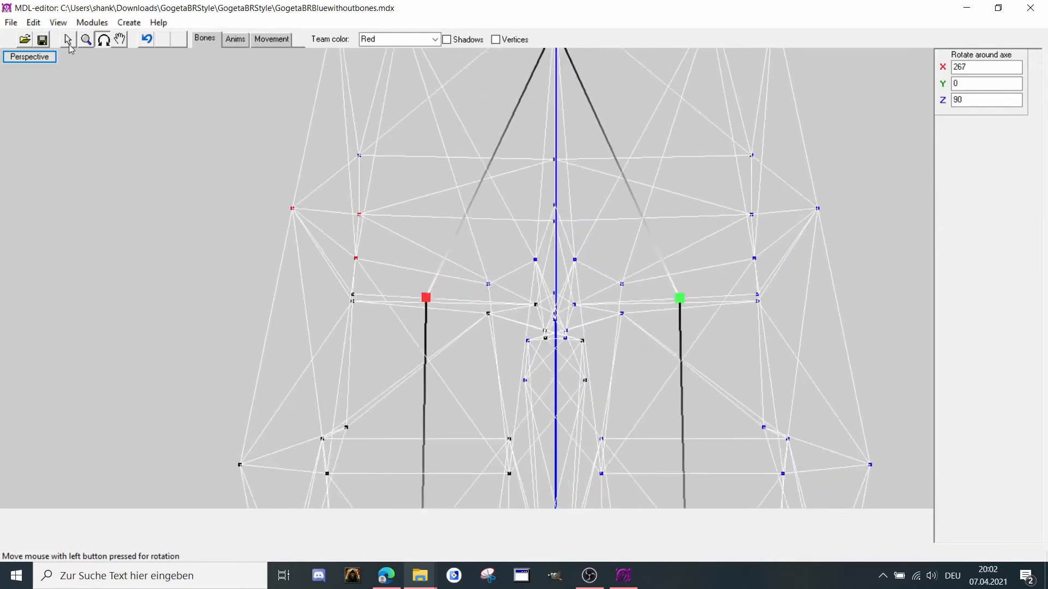
pyautogui.click(68, 39)
pyautogui.scroll(2, 491, 268)
pyautogui.moveTo(467, 246); pyautogui.dragTo(504, 280)
pyautogui.keyDown('shift'); pyautogui.moveTo(532, 228); pyautogui.dragTo(553, 243); pyautogui.keyUp('shift')
pyautogui.scroll(-2, 553, 243)
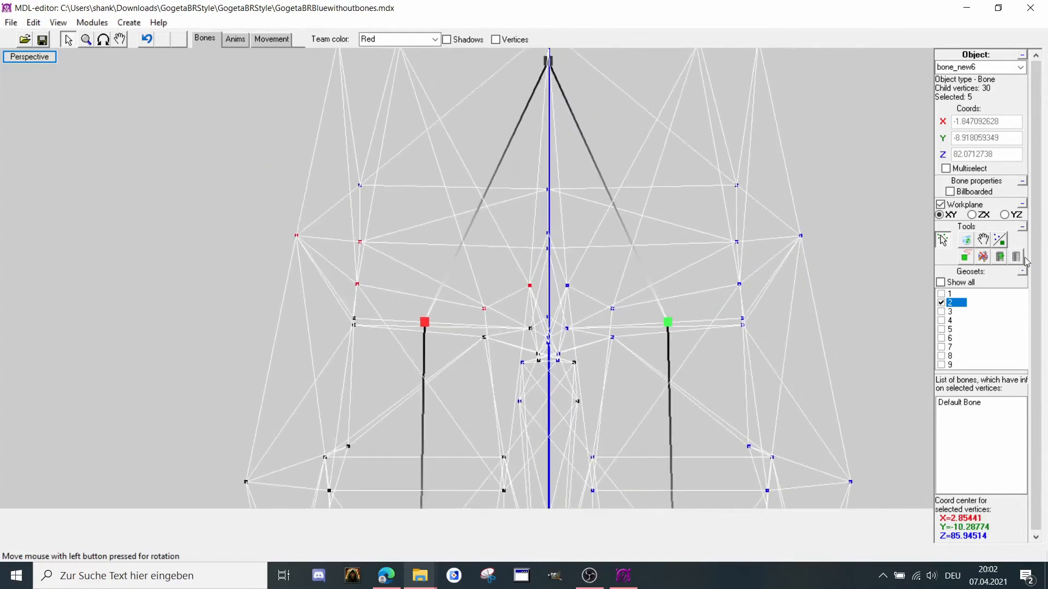
pyautogui.scroll(-2, 439, 177)
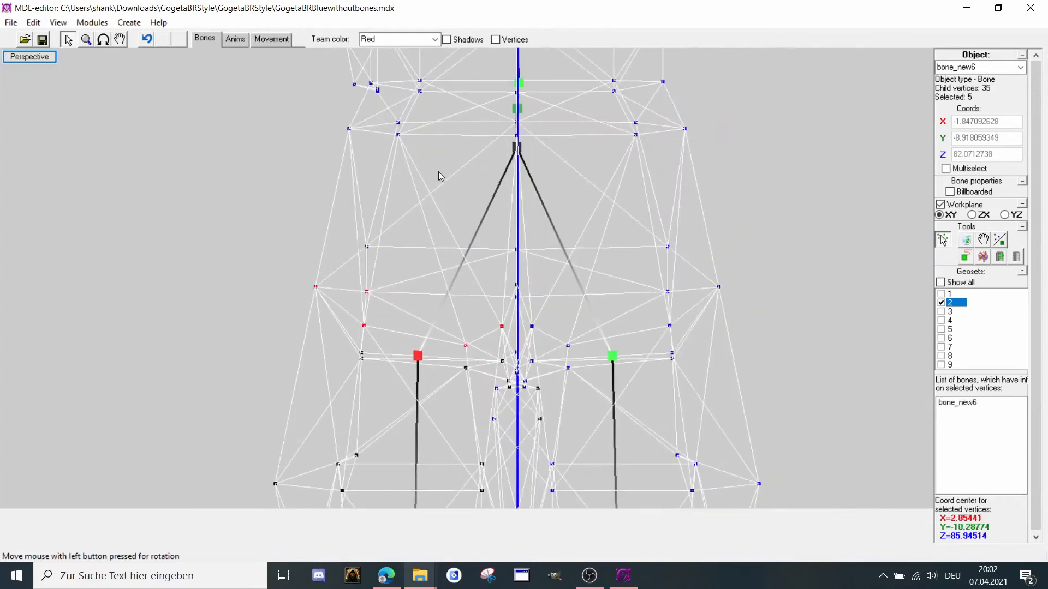
# Additionally attach the selected vertices above the negative Y hip joint to the pelvis bone bone_new7.
pyautogui.click(518, 149)
pyautogui.click(1000, 257)
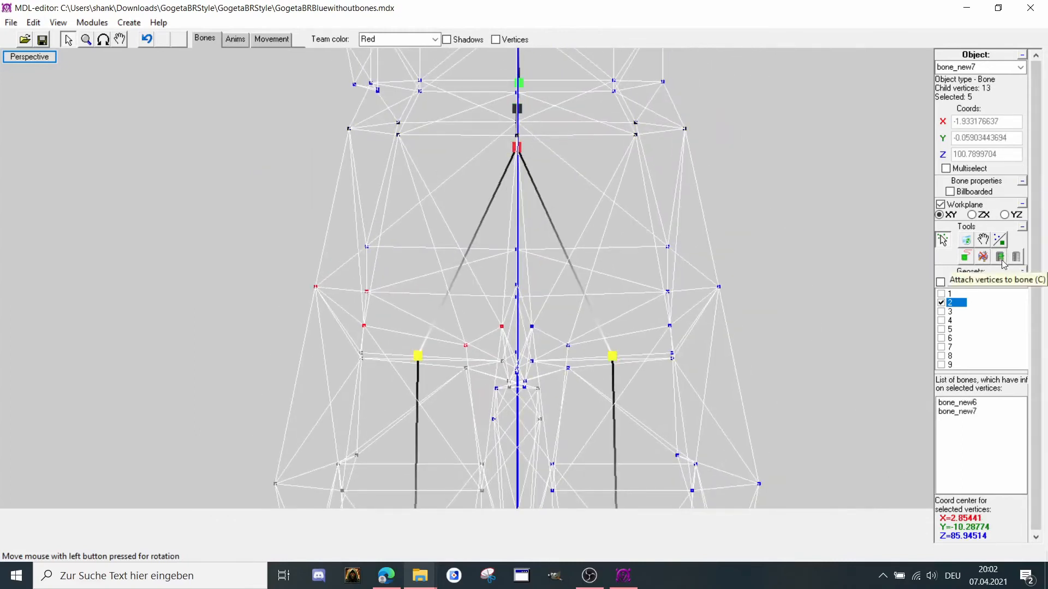
pyautogui.scroll(1, 629, 276)
pyautogui.moveTo(629, 276); pyautogui.dragTo(649, 233, button='middle')
pyautogui.scroll(-1, 370, 191)
pyautogui.moveTo(370, 190); pyautogui.dragTo(377, 160, button='middle')
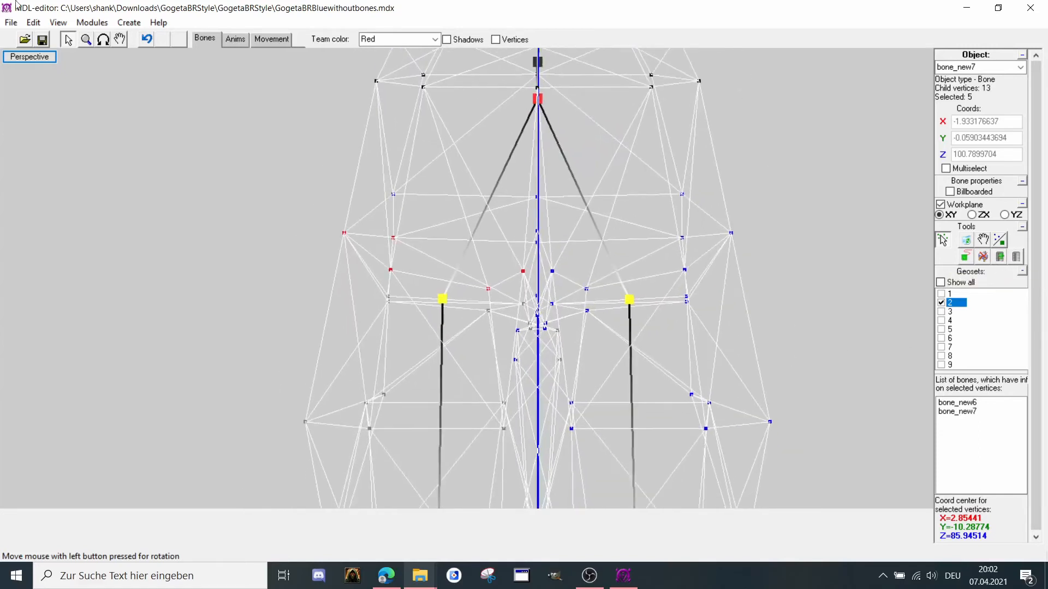
# Choose the positive Y knee bone bone_new3 and select the outer and bottom vertices of that trouser leg below the knee.
pyautogui.click(103, 39)
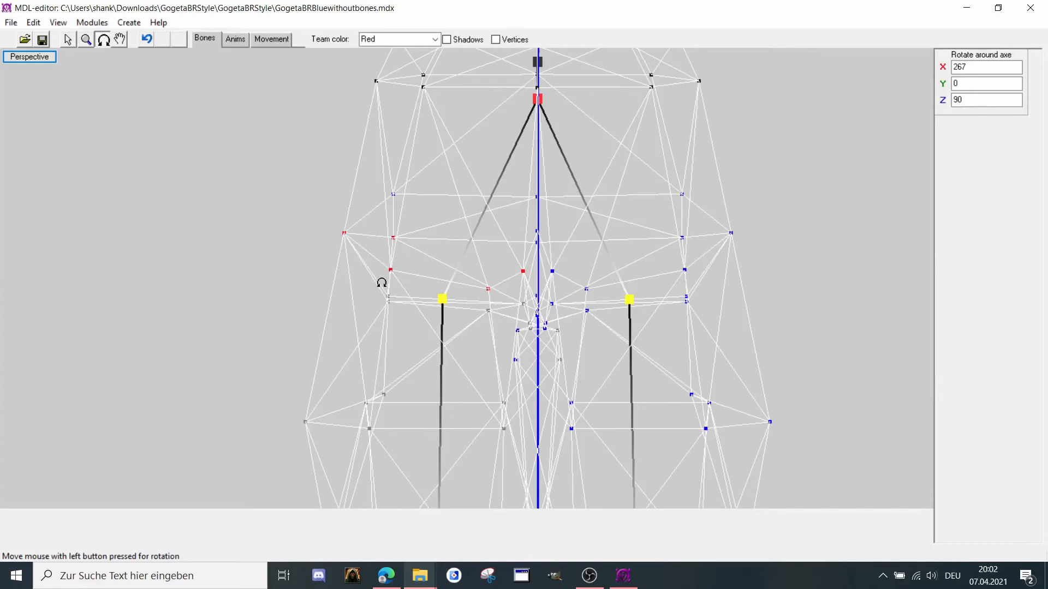
pyautogui.moveTo(381, 283); pyautogui.dragTo(3, 3)
pyautogui.click(68, 39)
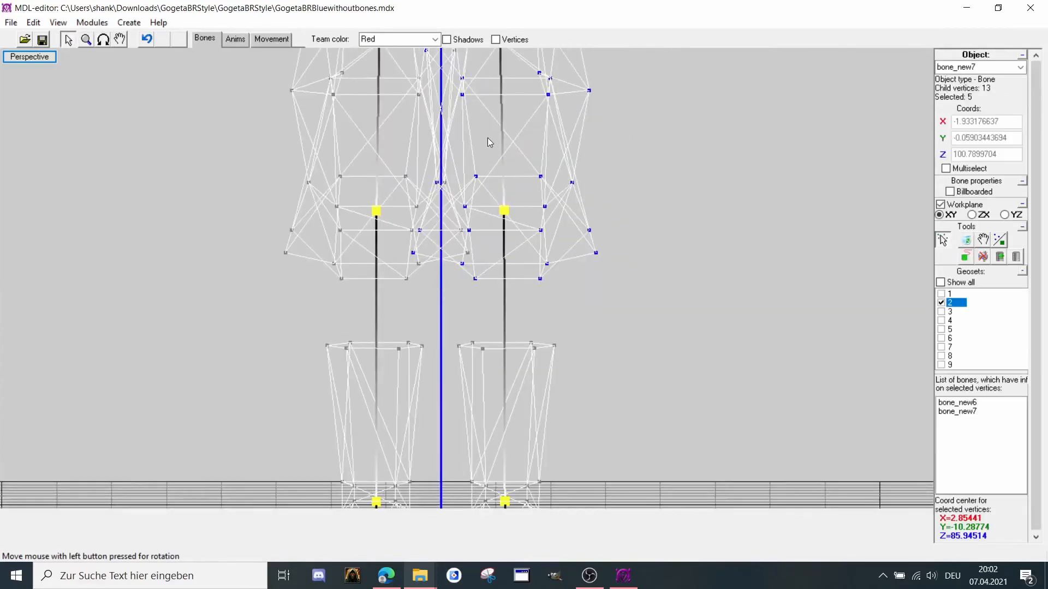
pyautogui.scroll(1, 513, 191)
pyautogui.click(514, 185)
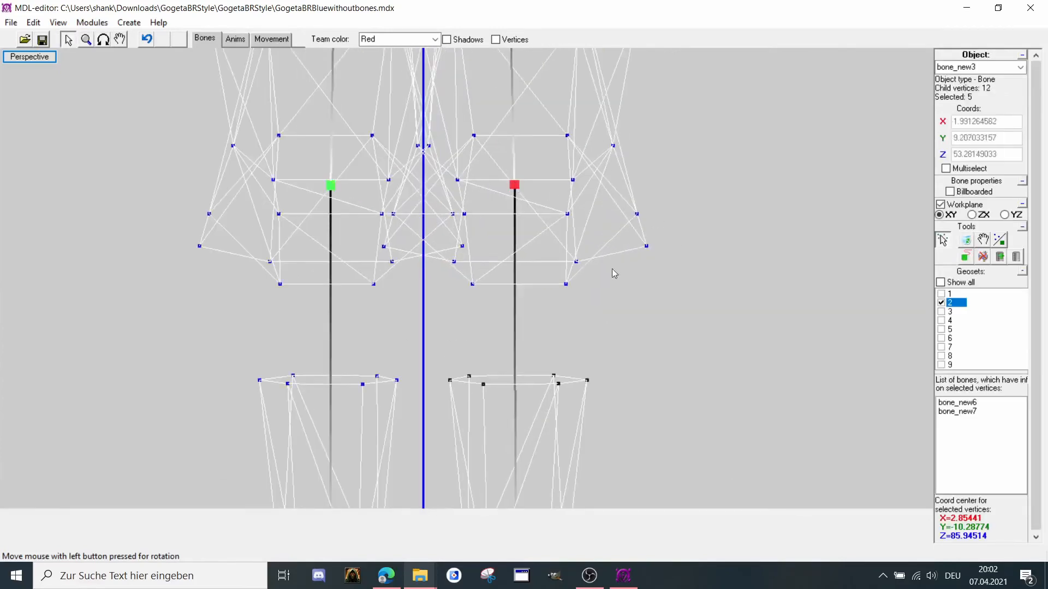
pyautogui.moveTo(679, 305); pyautogui.dragTo(548, 229)
pyautogui.keyDown('shift'); pyautogui.moveTo(683, 184); pyautogui.dragTo(617, 228); pyautogui.keyUp('shift')
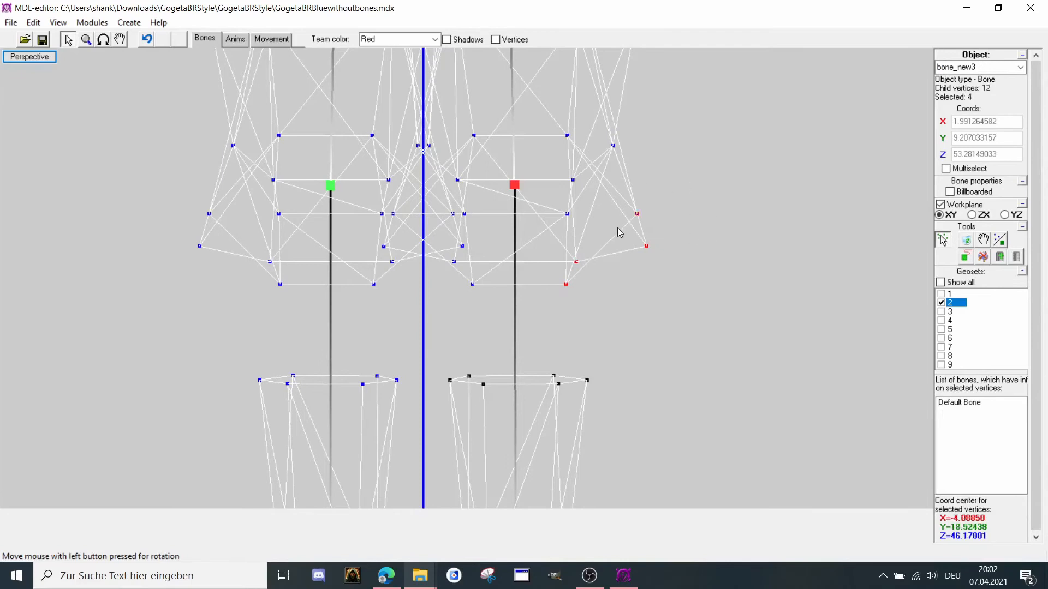
pyautogui.scroll(1, 617, 228)
pyautogui.keyDown('shift'); pyautogui.moveTo(471, 330); pyautogui.dragTo(490, 309); pyautogui.keyUp('shift')
# Add the overlapping inner vertices and the row just below the positive Y knee, then assign the selection exclusively to bone_new3.
pyautogui.scroll(2, 494, 309)
pyautogui.scroll(2, 495, 313)
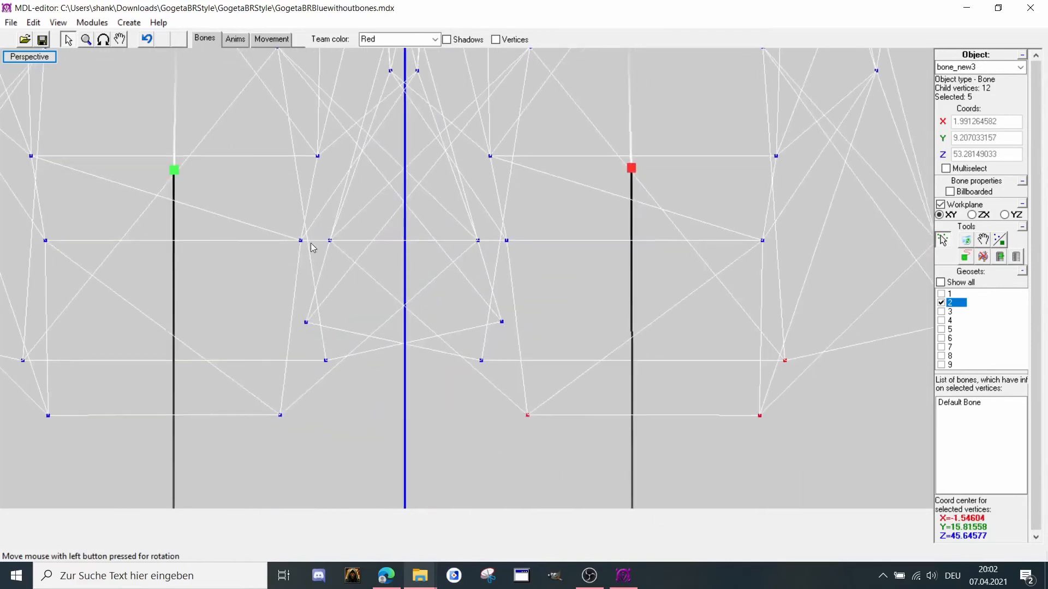
pyautogui.scroll(-1, 368, 245)
pyautogui.scroll(2, 374, 243)
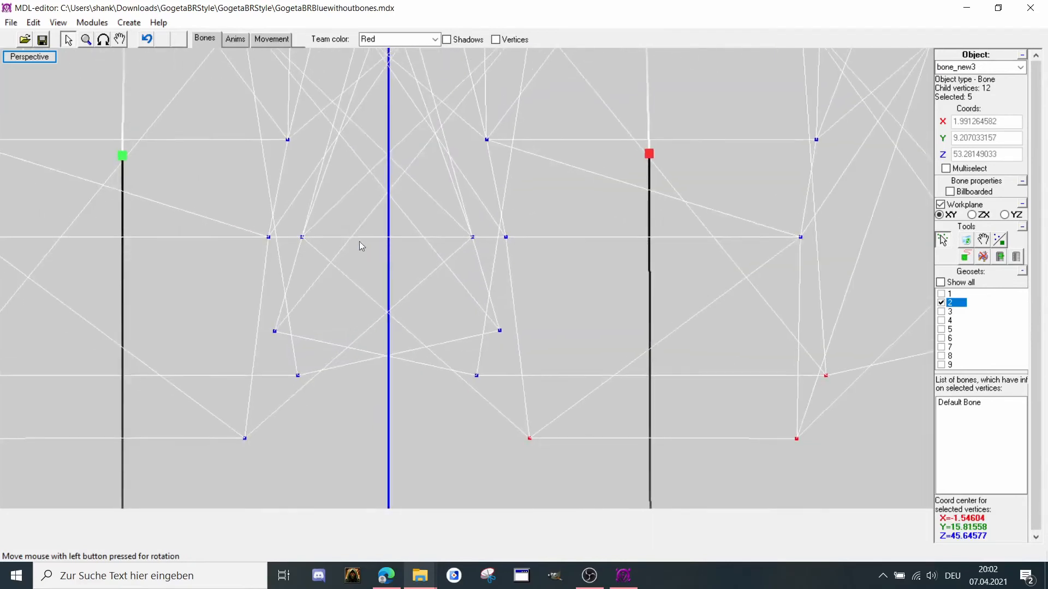
pyautogui.keyDown('shift'); pyautogui.moveTo(286, 226); pyautogui.dragTo(315, 255); pyautogui.keyUp('shift')
pyautogui.scroll(-1, 324, 246)
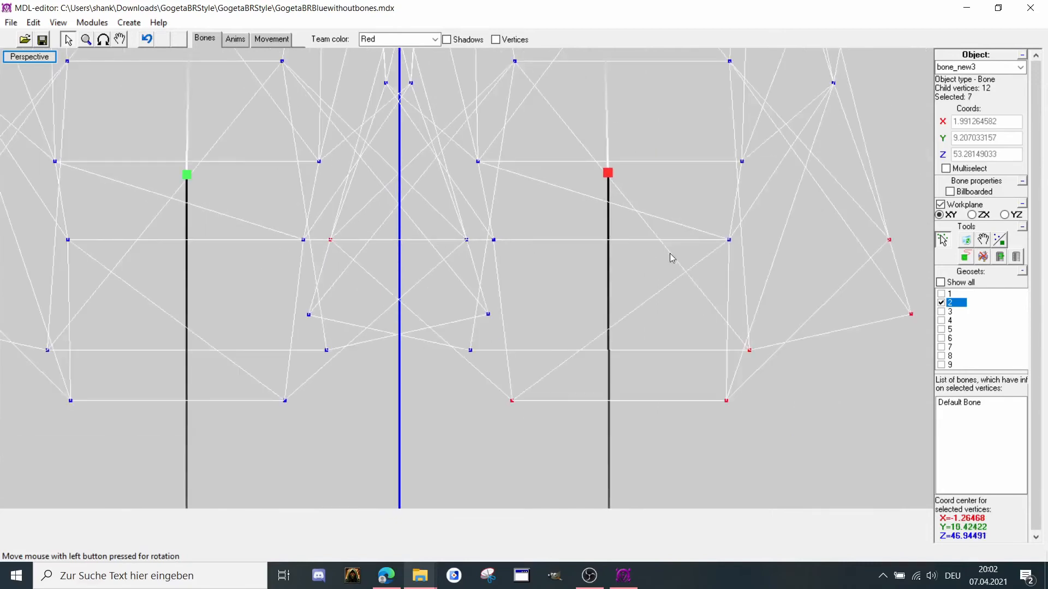
pyautogui.moveTo(776, 221); pyautogui.dragTo(758, 236, button='middle')
pyautogui.keyDown('shift'); pyautogui.moveTo(758, 236); pyautogui.dragTo(686, 268); pyautogui.keyUp('shift')
pyautogui.keyDown('shift'); pyautogui.moveTo(515, 233); pyautogui.dragTo(465, 266); pyautogui.keyUp('shift')
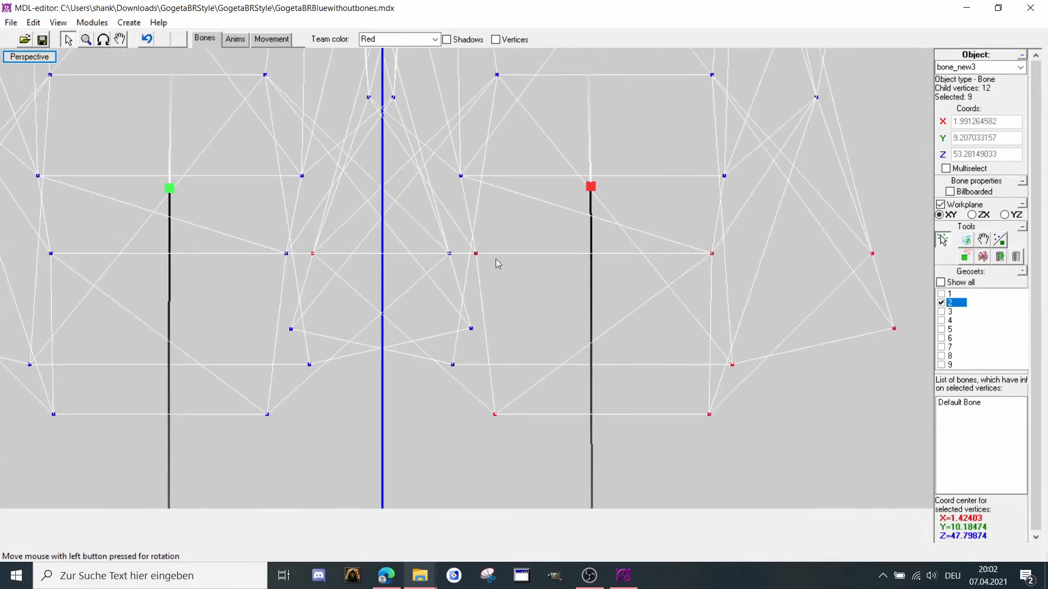
pyautogui.scroll(-2, 494, 262)
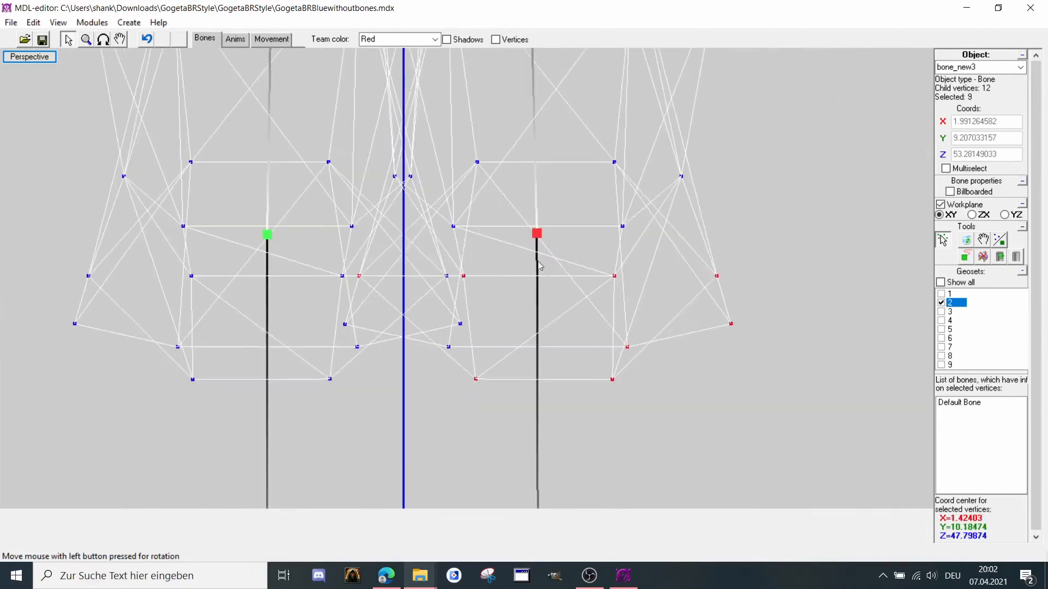
pyautogui.click(1017, 256)
# Assign the two rows of vertices at and just above the positive Y knee to bone_new3, and save the model.
pyautogui.scroll(2, 568, 259)
pyautogui.keyDown('shift'); pyautogui.moveTo(682, 257); pyautogui.dragTo(600, 287); pyautogui.keyUp('shift')
pyautogui.keyDown('shift'); pyautogui.moveTo(422, 261); pyautogui.dragTo(452, 292); pyautogui.keyUp('shift')
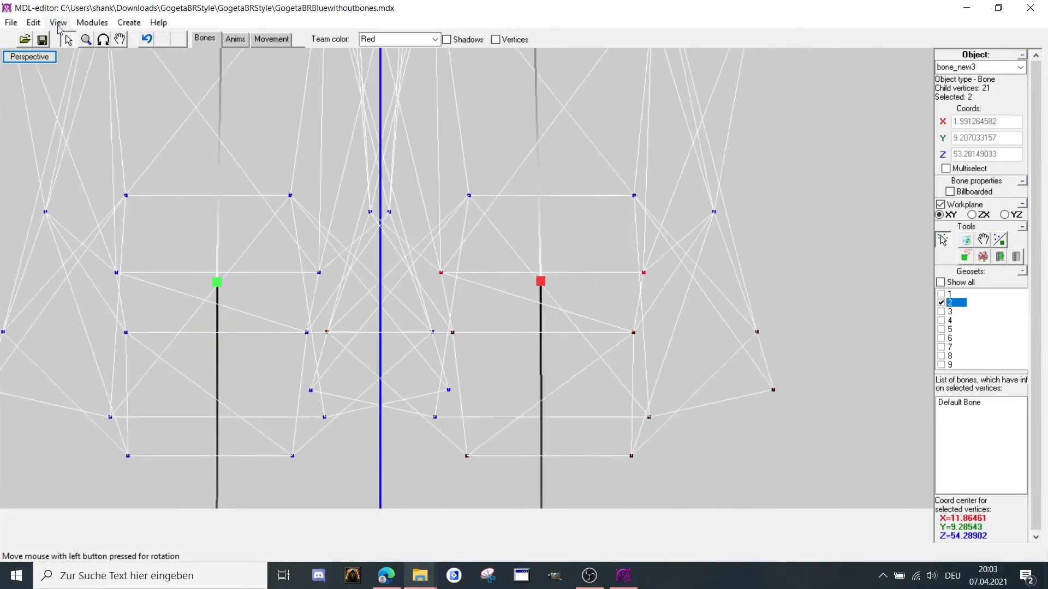
pyautogui.click(44, 42)
pyautogui.moveTo(383, 187); pyautogui.dragTo(382, 178, button='middle')
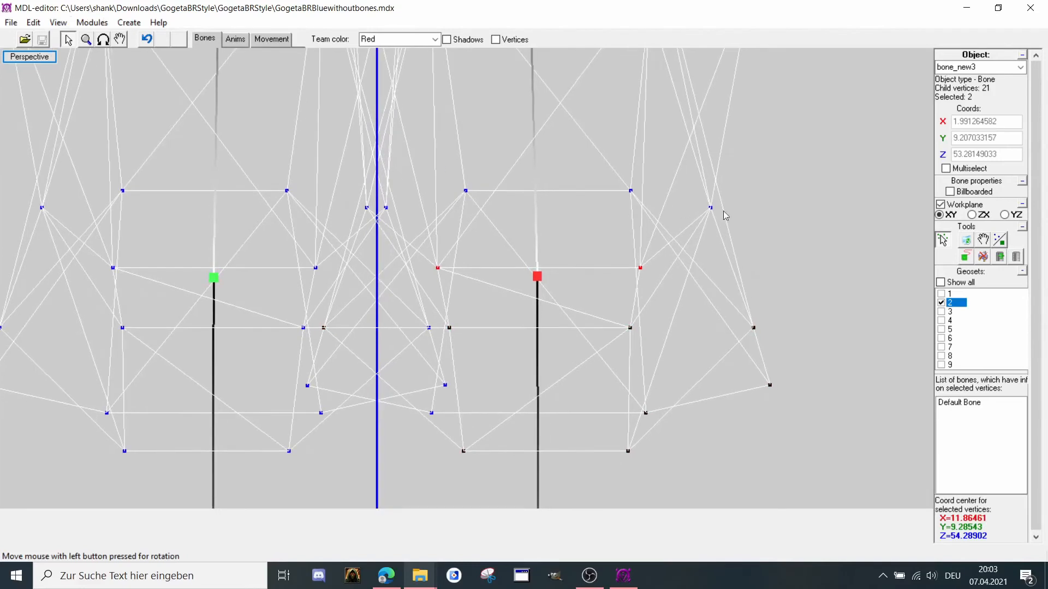
pyautogui.keyDown('shift'); pyautogui.moveTo(751, 196); pyautogui.dragTo(693, 213); pyautogui.keyUp('shift')
pyautogui.scroll(2, 702, 235)
pyautogui.keyDown('shift'); pyautogui.moveTo(487, 174); pyautogui.dragTo(724, 216); pyautogui.keyUp('shift')
pyautogui.keyDown('shift'); pyautogui.moveTo(397, 228); pyautogui.dragTo(387, 213); pyautogui.keyUp('shift')
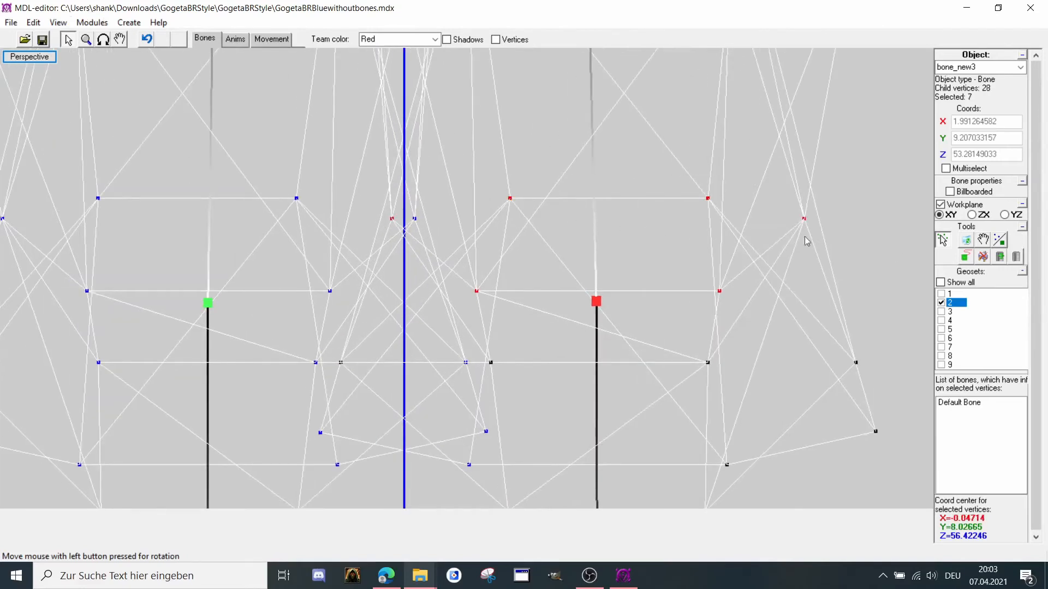
# Additionally attach the selected knee vertices of the positive Y leg to the hip bone bone_new5.
pyautogui.scroll(-3, 600, 191)
pyautogui.moveTo(246, 100); pyautogui.dragTo(249, 199, button='middle')
pyautogui.click(514, 149)
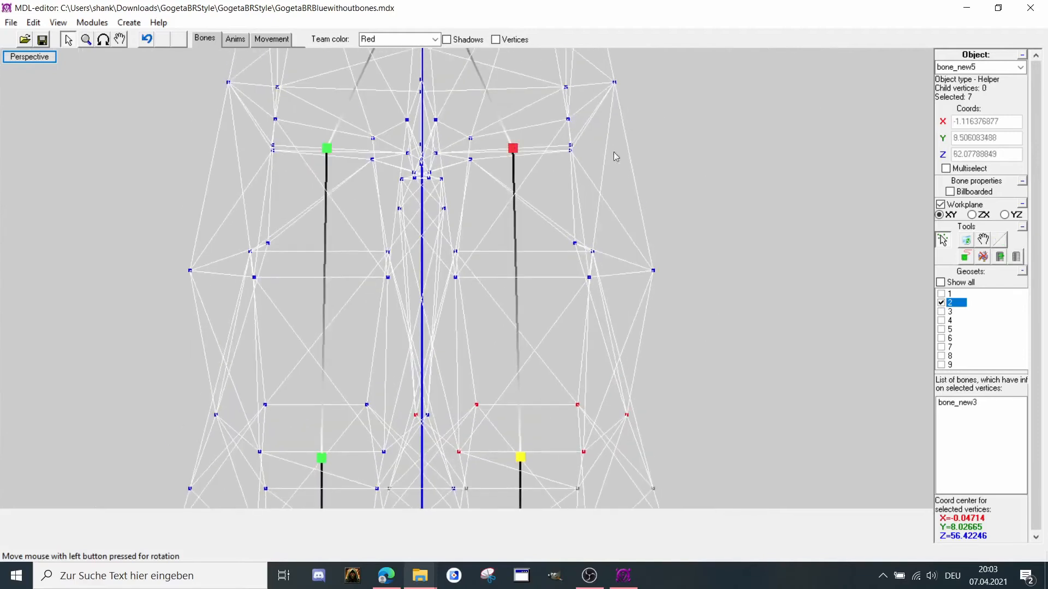
pyautogui.click(999, 258)
# Select the row of mid-thigh vertices on the positive Y leg and the overlapping inner-thigh vertex across the centre axis.
pyautogui.scroll(1, 633, 191)
pyautogui.moveTo(633, 190)
pyautogui.mouseDown(button='middle')
pyautogui.moveTo(660, 238)
pyautogui.moveTo(618, 169)
pyautogui.moveTo(617, 203)
pyautogui.mouseUp(button='middle')
pyautogui.scroll(1, 661, 238)
pyautogui.moveTo(638, 253); pyautogui.dragTo(540, 264)
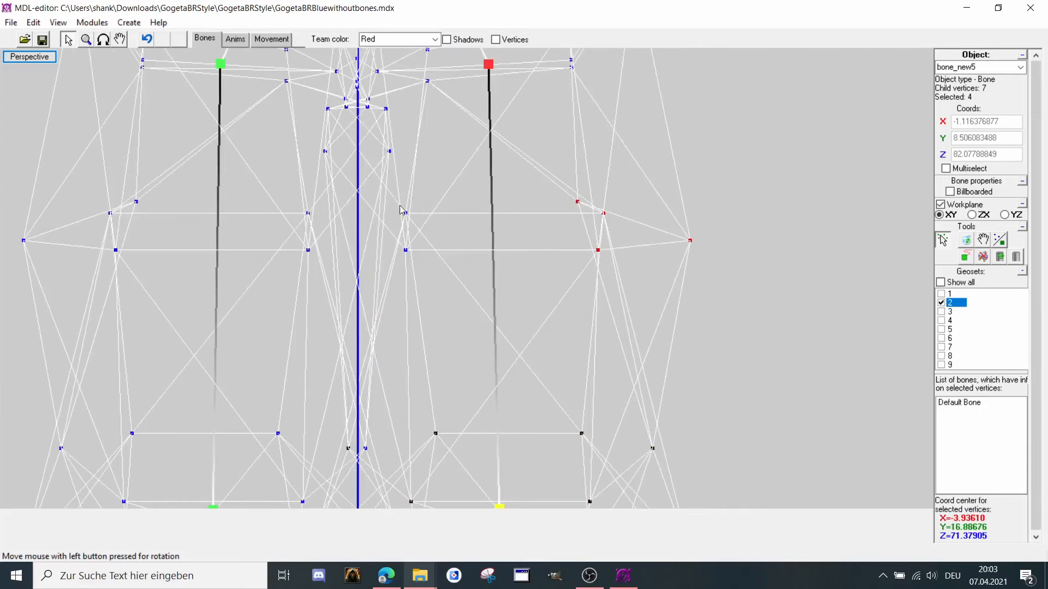
pyautogui.keyDown('shift'); pyautogui.moveTo(399, 205); pyautogui.dragTo(421, 262); pyautogui.keyUp('shift')
pyautogui.moveTo(503, 178); pyautogui.dragTo(558, 233, button='middle')
pyautogui.scroll(2, 473, 215)
pyautogui.keyDown('shift'); pyautogui.moveTo(334, 173); pyautogui.dragTo(360, 181); pyautogui.keyUp('shift')
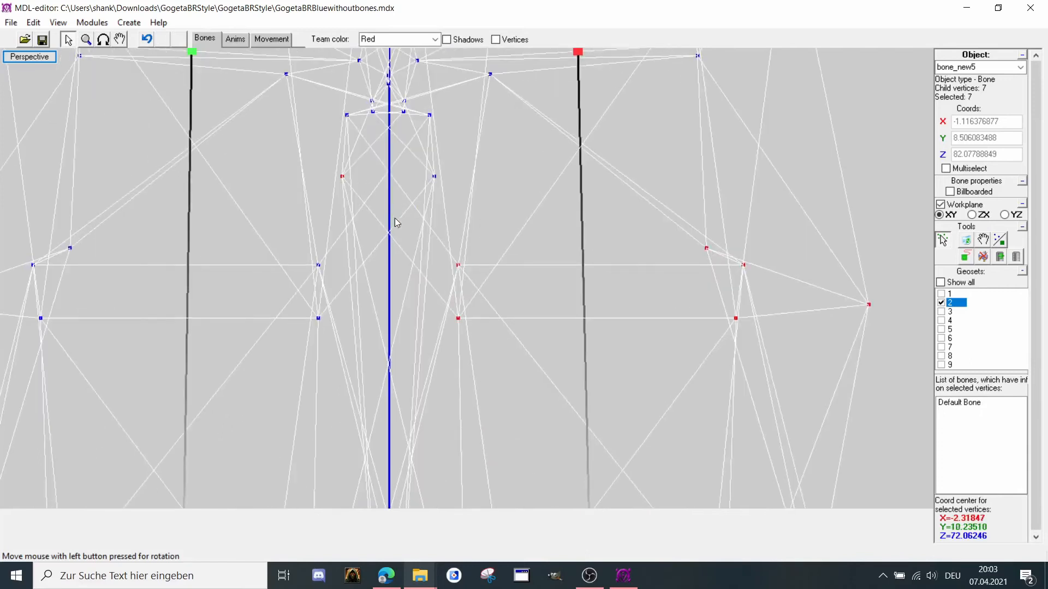
# Add the lower crotch vertices just beside the centre axis on the positive Y side to the selection.
pyautogui.scroll(1, 436, 137)
pyautogui.moveTo(437, 130); pyautogui.dragTo(464, 231, button='middle')
pyautogui.scroll(1, 464, 231)
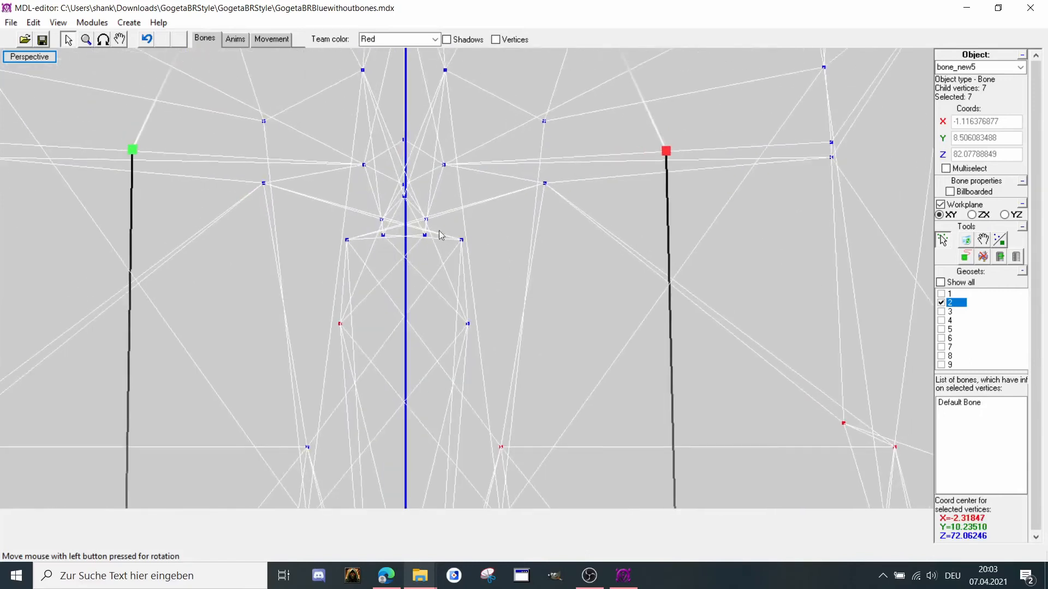
pyautogui.keyDown('shift'); pyautogui.moveTo(417, 228); pyautogui.dragTo(435, 256); pyautogui.keyUp('shift')
pyautogui.scroll(1, 441, 254)
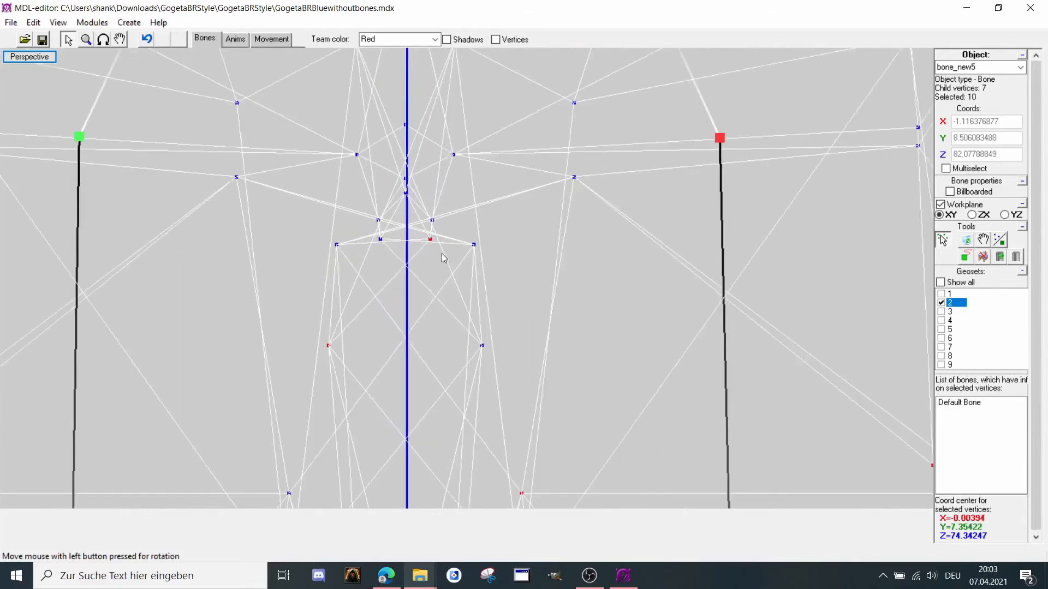
pyautogui.scroll(1, 458, 233)
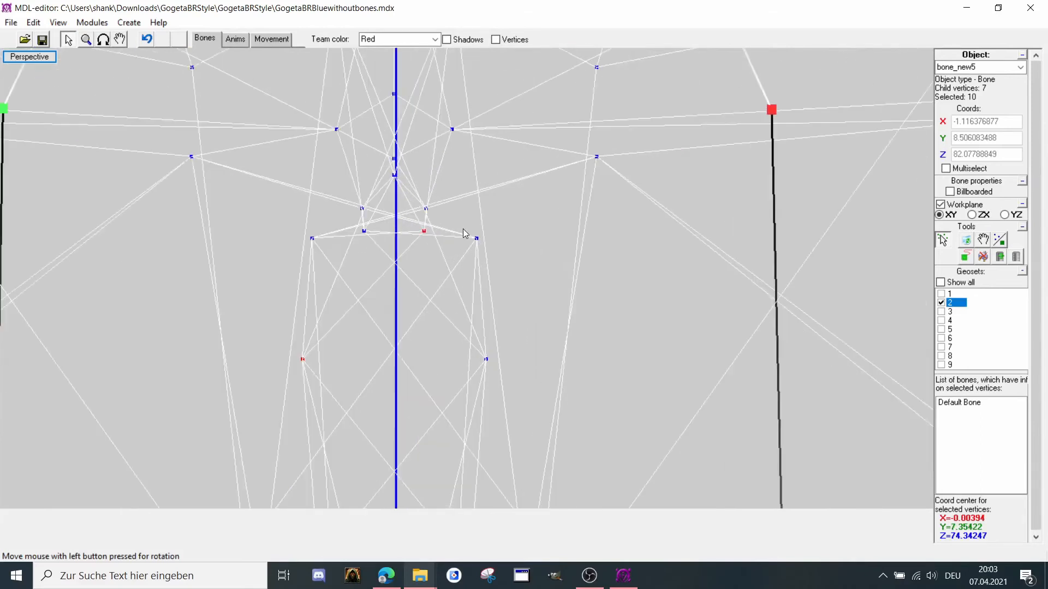
pyautogui.keyDown('shift'); pyautogui.moveTo(459, 231); pyautogui.dragTo(500, 241); pyautogui.keyUp('shift')
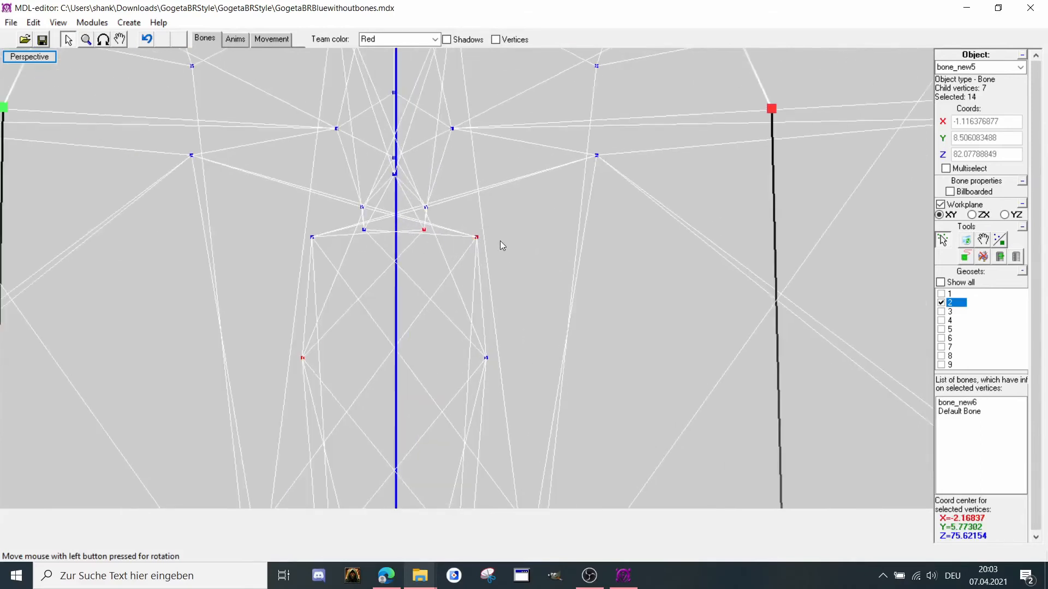
pyautogui.scroll(-1, 501, 241)
pyautogui.scroll(1, 487, 220)
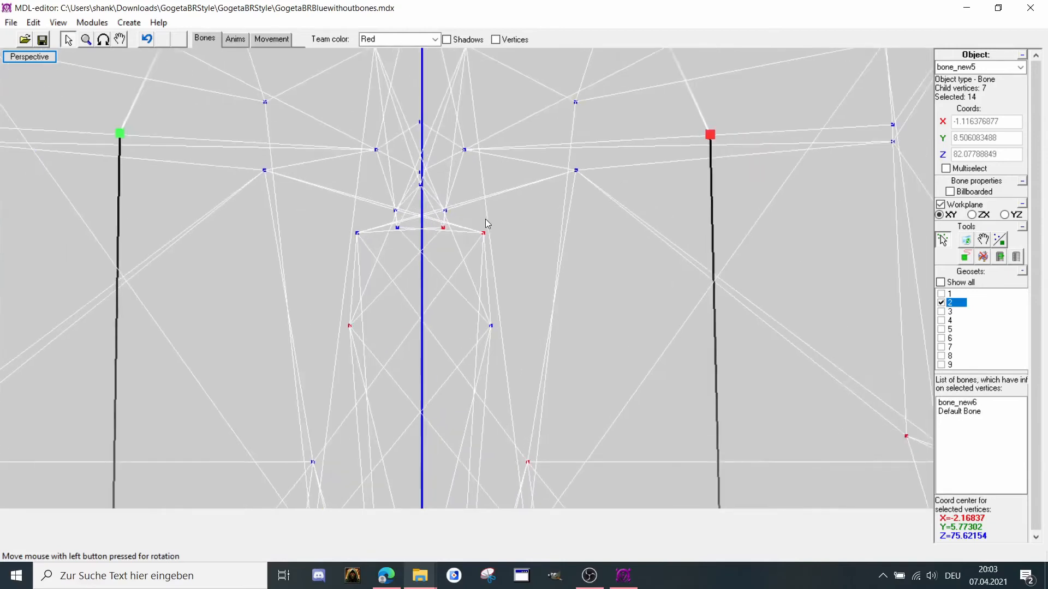
pyautogui.hotkey('ctrl', 'z')
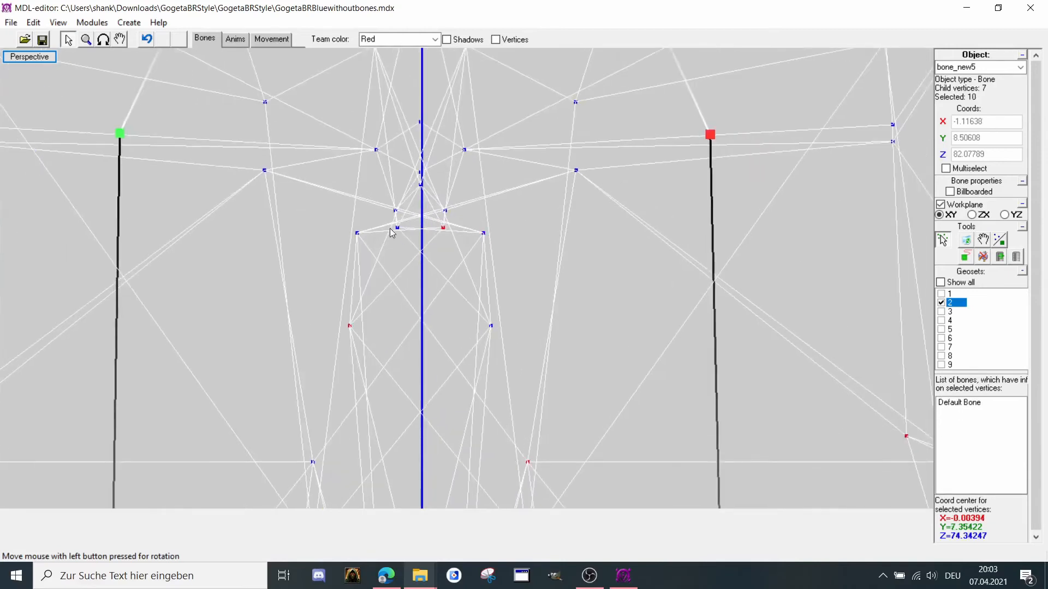
# Add the upper inner-thigh vertices just across the centre axis to the selection and assign all selected vertices to bone_new5.
pyautogui.keyDown('shift'); pyautogui.moveTo(378, 252); pyautogui.dragTo(344, 223); pyautogui.keyUp('shift')
pyautogui.scroll(-1, 467, 235)
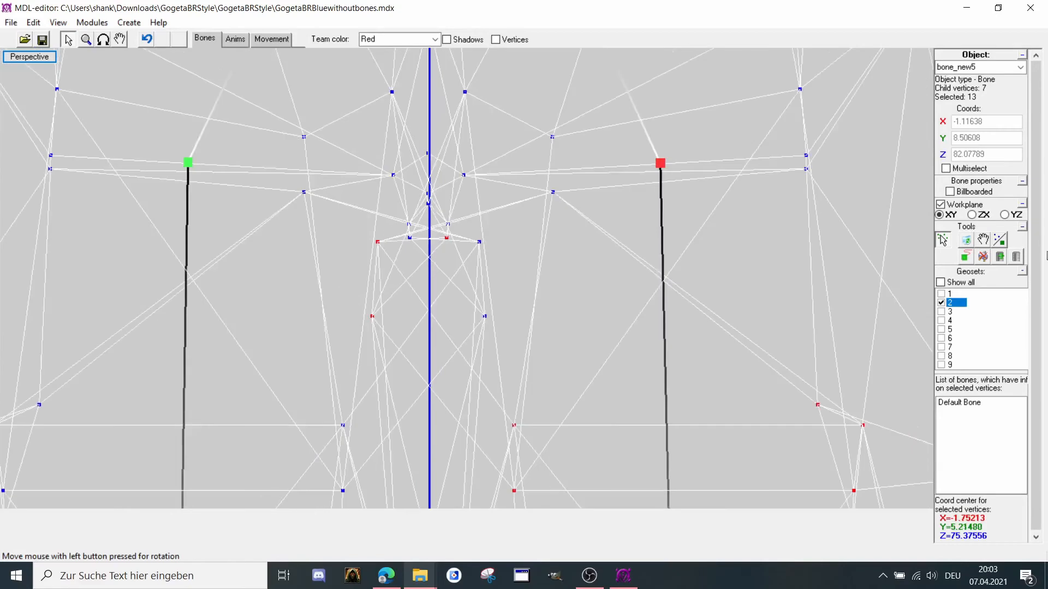
pyautogui.click(1015, 257)
# Assign the positive Y hip vertices, from the top of the thigh up to the outer hip and groin, to bone_new5.
pyautogui.scroll(-1, 576, 164)
pyautogui.moveTo(576, 164); pyautogui.dragTo(546, 198, button='middle')
pyautogui.moveTo(753, 215); pyautogui.dragTo(486, 278)
pyautogui.scroll(1, 440, 233)
pyautogui.keyDown('shift'); pyautogui.moveTo(440, 231); pyautogui.dragTo(416, 264); pyautogui.keyUp('shift')
pyautogui.keyDown('shift'); pyautogui.moveTo(521, 210); pyautogui.dragTo(507, 190); pyautogui.keyUp('shift')
pyautogui.scroll(-1, 598, 234)
pyautogui.moveTo(599, 234); pyautogui.dragTo(584, 271, button='middle')
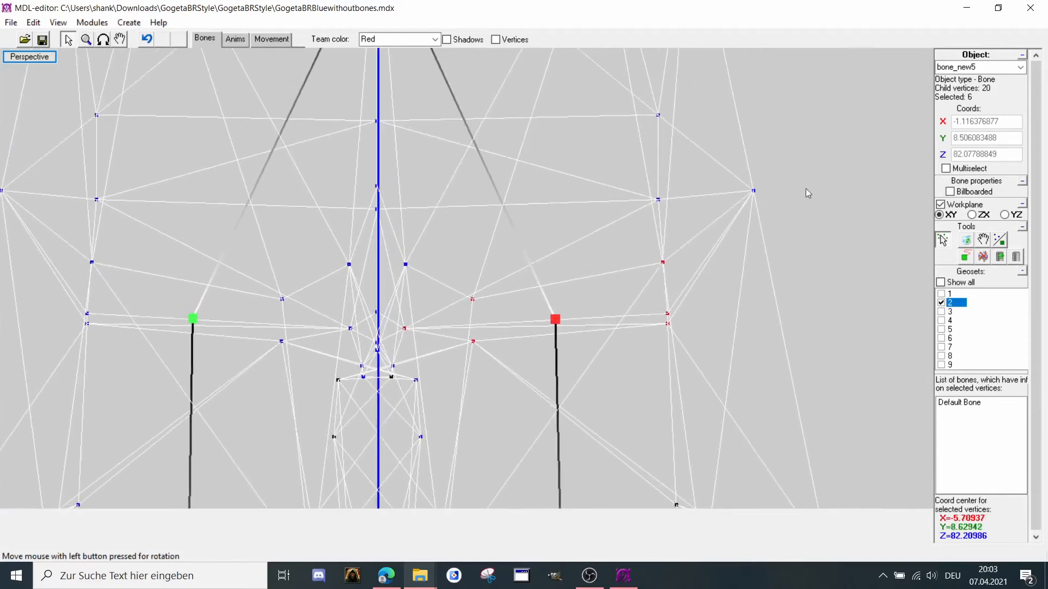
pyautogui.keyDown('shift'); pyautogui.moveTo(816, 168); pyautogui.dragTo(610, 238); pyautogui.keyUp('shift')
pyautogui.keyDown('shift'); pyautogui.moveTo(386, 235); pyautogui.dragTo(424, 274); pyautogui.keyUp('shift')
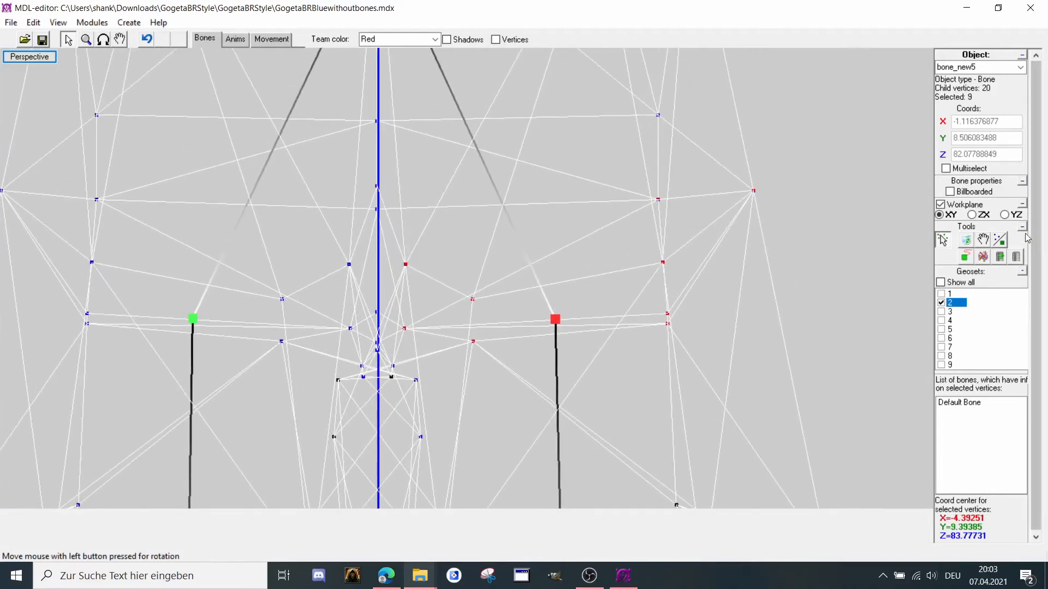
pyautogui.click(999, 253)
# Assign the remaining unattached lower pelvis vertices at both sides and along the centre axis to the pelvis bone bone_new7.
pyautogui.scroll(-3, 700, 228)
pyautogui.moveTo(701, 227); pyautogui.dragTo(686, 293, button='middle')
pyautogui.click(394, 196)
pyautogui.moveTo(318, 279); pyautogui.dragTo(334, 234, button='middle')
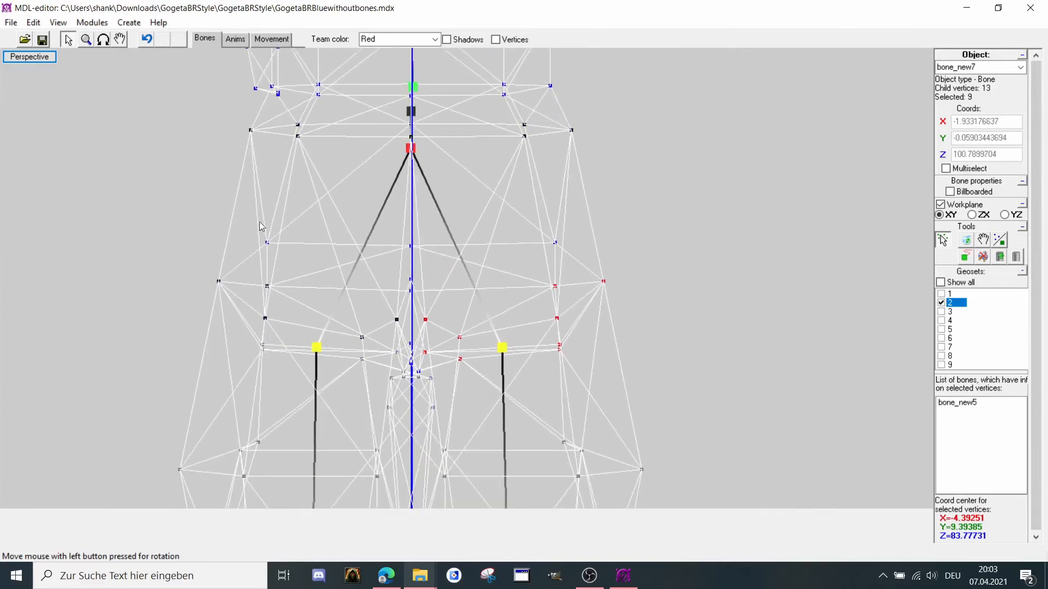
pyautogui.moveTo(251, 219); pyautogui.dragTo(532, 264)
pyautogui.moveTo(541, 251); pyautogui.dragTo(541, 249, button='middle')
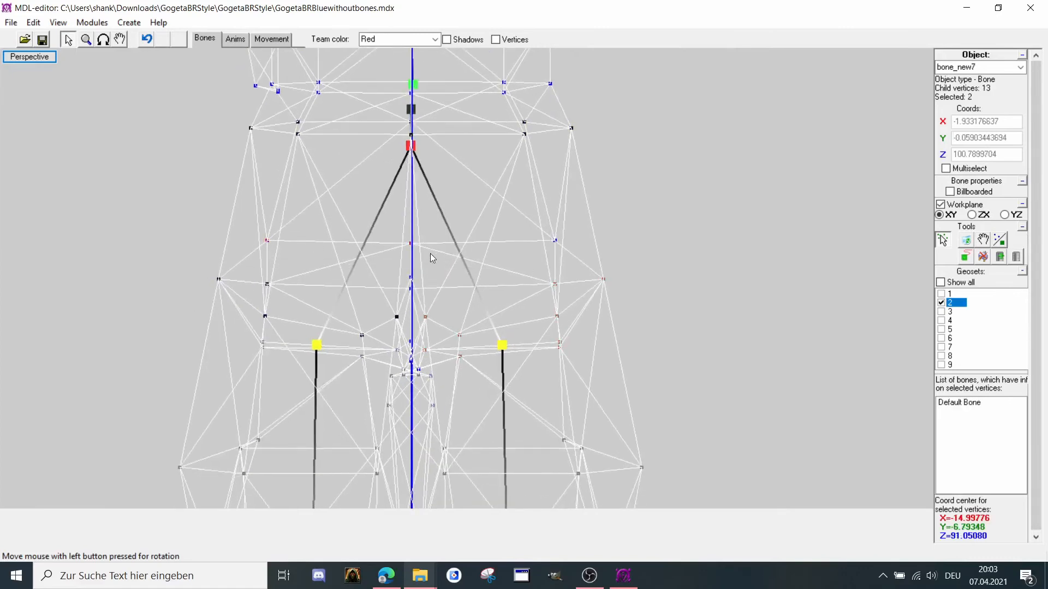
pyautogui.moveTo(419, 295); pyautogui.dragTo(400, 254)
# Additionally attach the upper hip and groin vertices on the positive Y side to bone_new7.
pyautogui.scroll(2, 674, 262)
pyautogui.moveTo(673, 258); pyautogui.dragTo(523, 172)
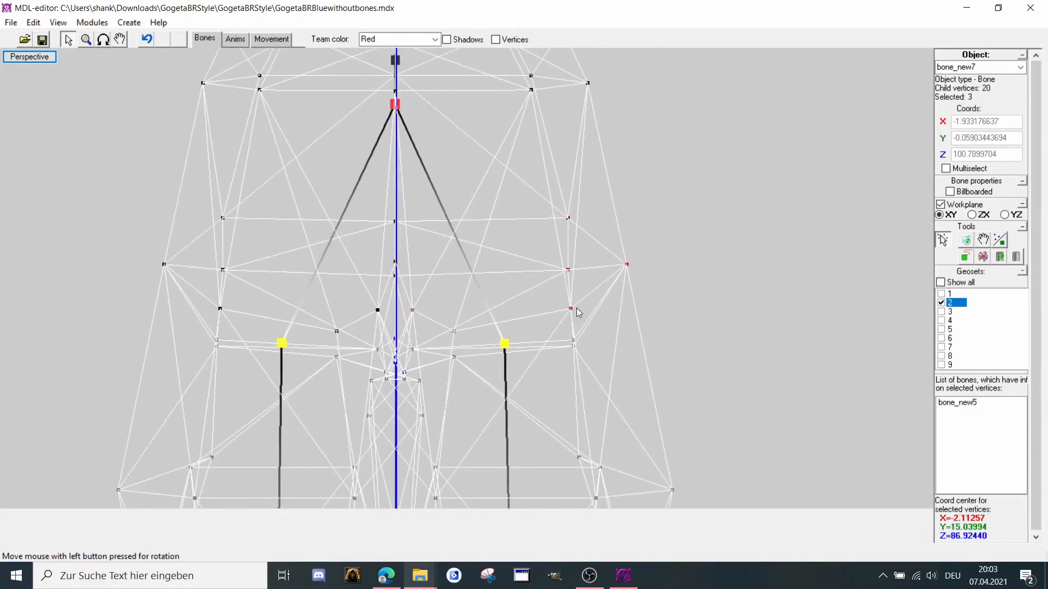
pyautogui.scroll(2, 453, 325)
pyautogui.keyDown('shift'); pyautogui.moveTo(463, 342); pyautogui.dragTo(463, 343); pyautogui.keyUp('shift')
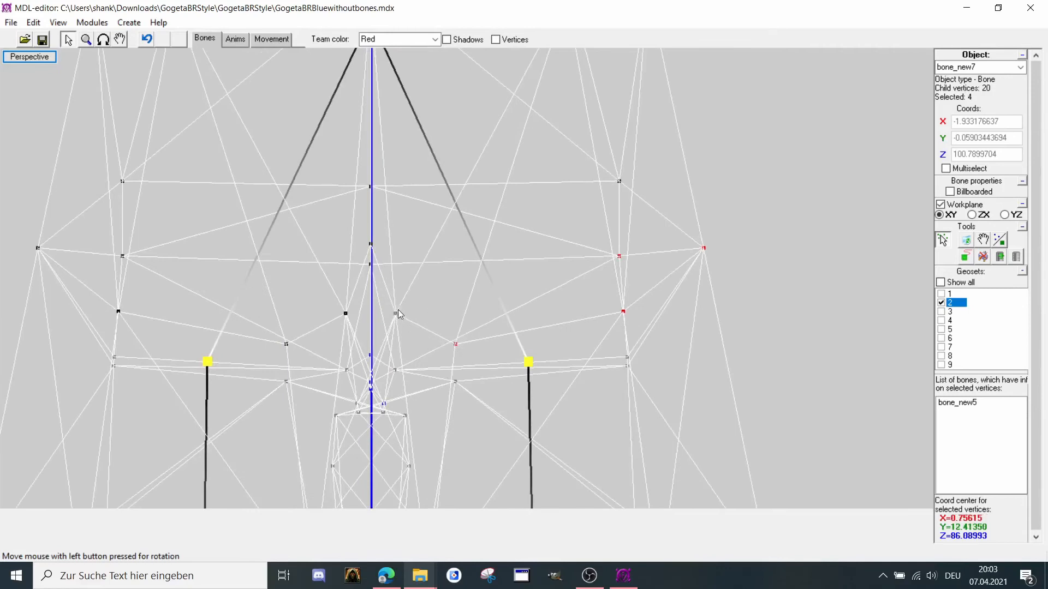
pyautogui.keyDown('shift'); pyautogui.click(396, 314); pyautogui.keyUp('shift')
pyautogui.scroll(-2, 415, 311)
pyautogui.click(1000, 258)
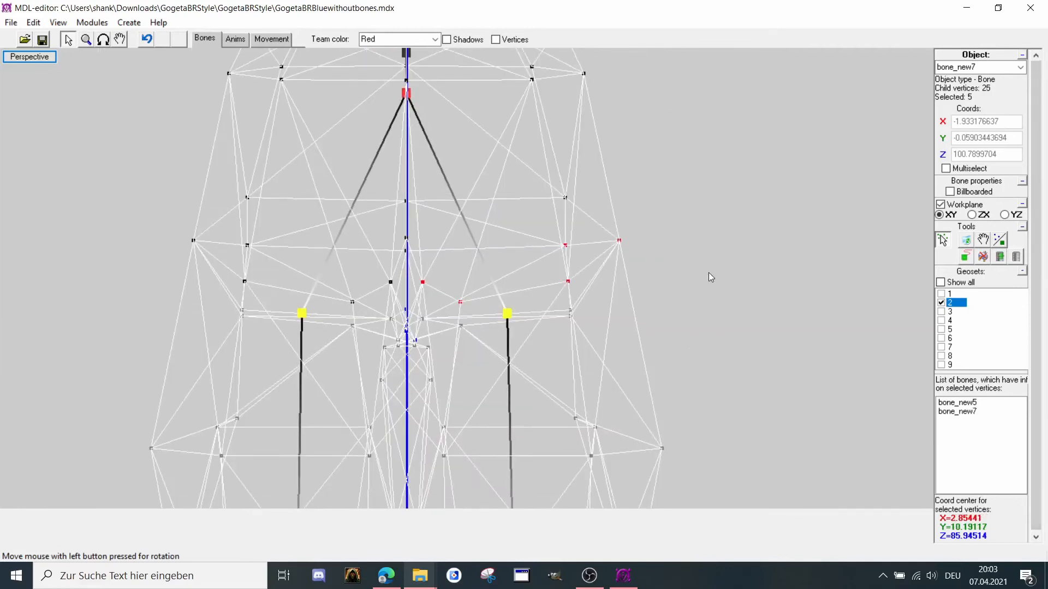
# Attach the two leftover inner knee vertices near the centre axis to the positive Y knee bone bone_new3, and save the model.
pyautogui.scroll(-5, 472, 236)
pyautogui.scroll(6, 475, 244)
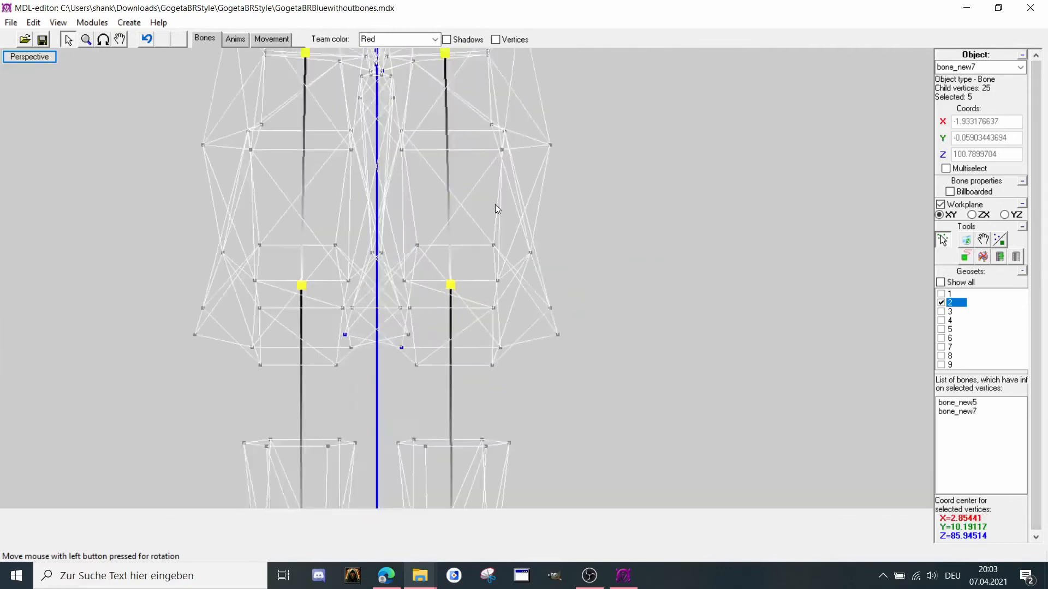
pyautogui.moveTo(476, 241); pyautogui.dragTo(476, 296)
pyautogui.click(500, 313)
pyautogui.moveTo(499, 309); pyautogui.dragTo(517, 275, button='middle')
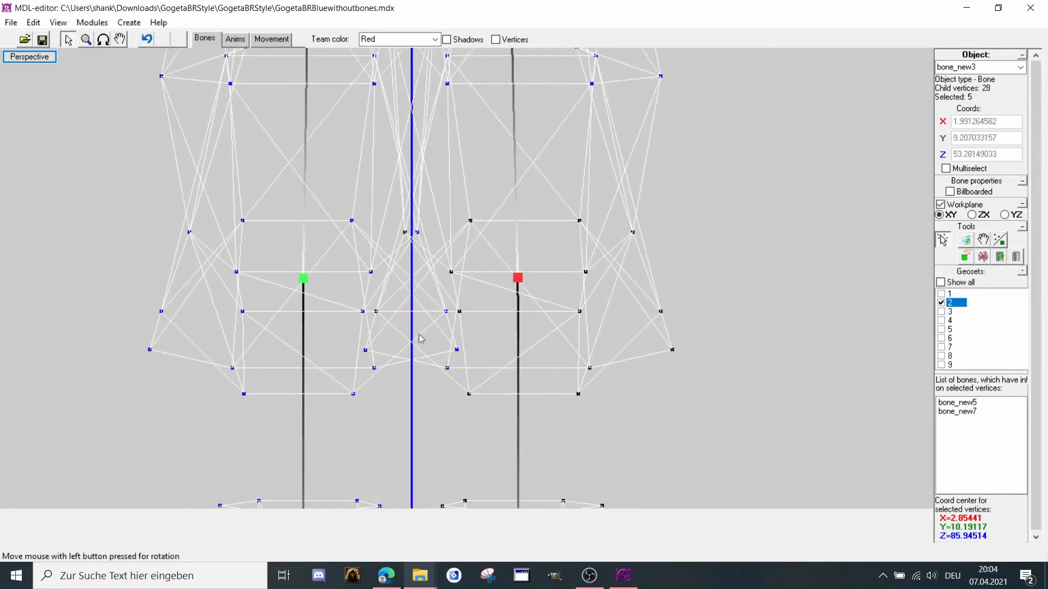
pyautogui.click(366, 349)
pyautogui.keyDown('shift'); pyautogui.moveTo(431, 358); pyautogui.dragTo(454, 373); pyautogui.keyUp('shift')
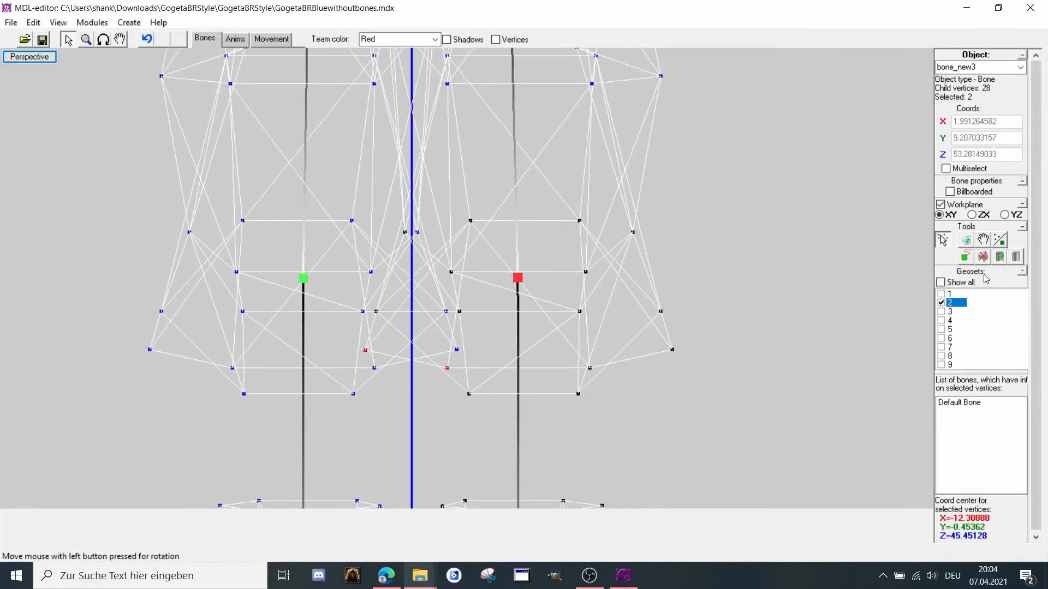
pyautogui.click(998, 240)
pyautogui.scroll(-3, 675, 256)
pyautogui.moveTo(675, 257); pyautogui.dragTo(899, 273, button='middle')
pyautogui.scroll(-5, 425, 222)
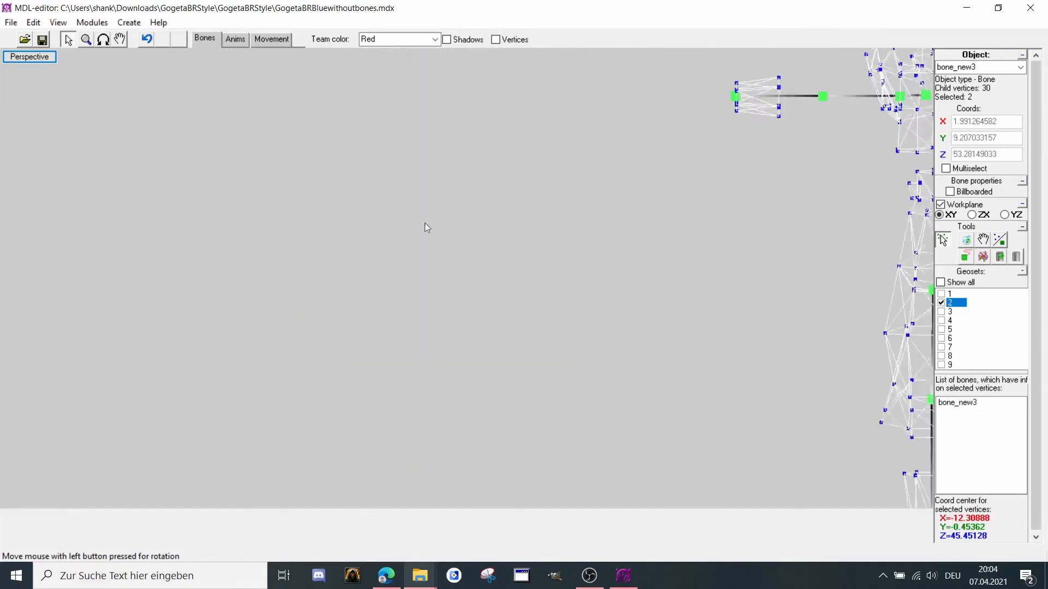
pyautogui.moveTo(709, 363); pyautogui.dragTo(471, 345, button='middle')
pyautogui.click(44, 38)
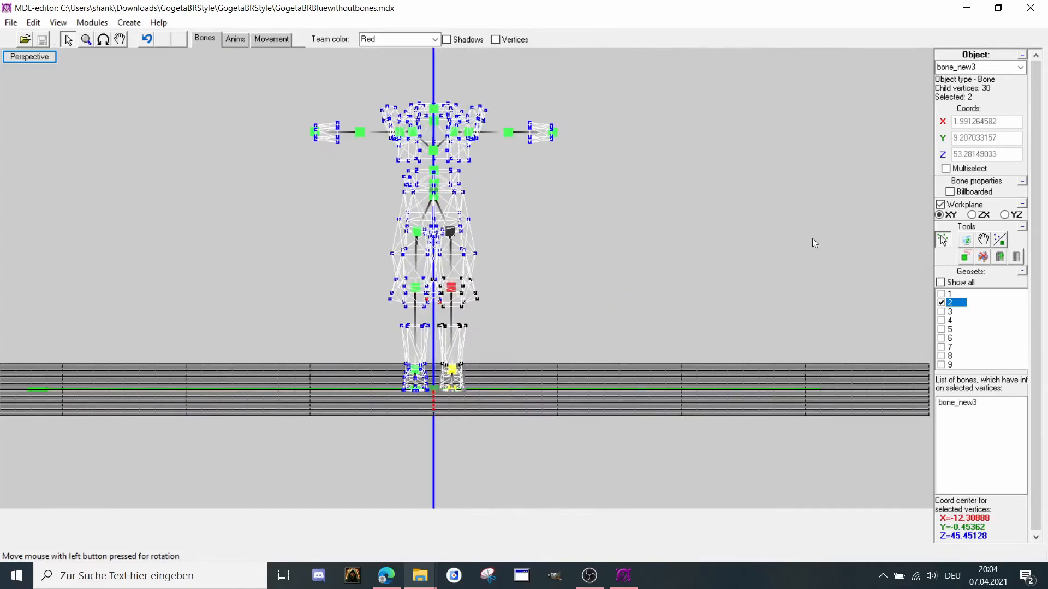
# Show only geoset 3 and assign all its vertices to the pelvis bone bone_new7.
pyautogui.click(941, 303)
pyautogui.click(941, 311)
pyautogui.scroll(3, 490, 271)
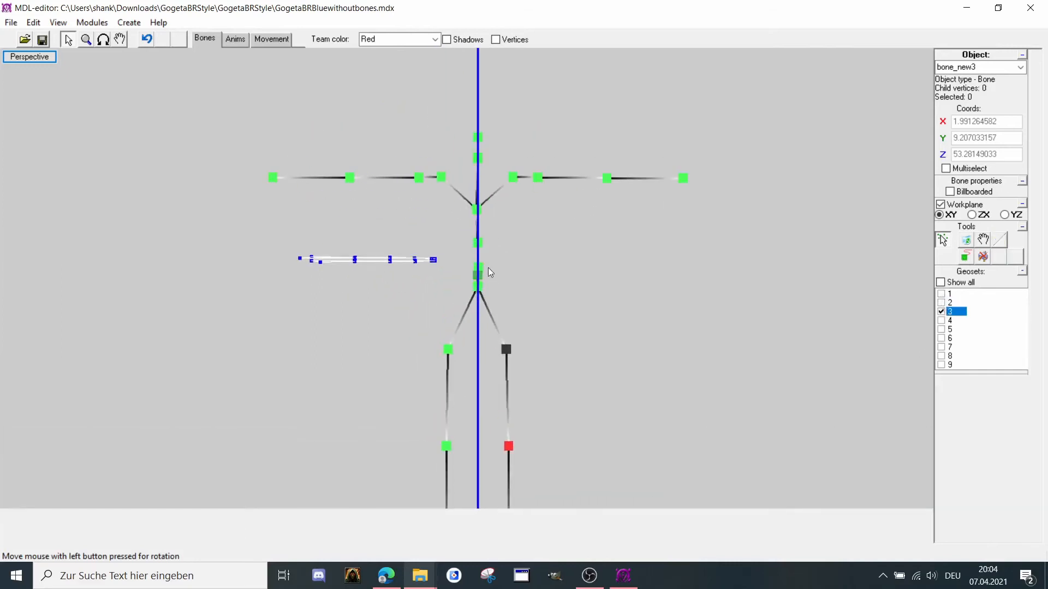
pyautogui.scroll(2, 489, 272)
pyautogui.click(498, 274)
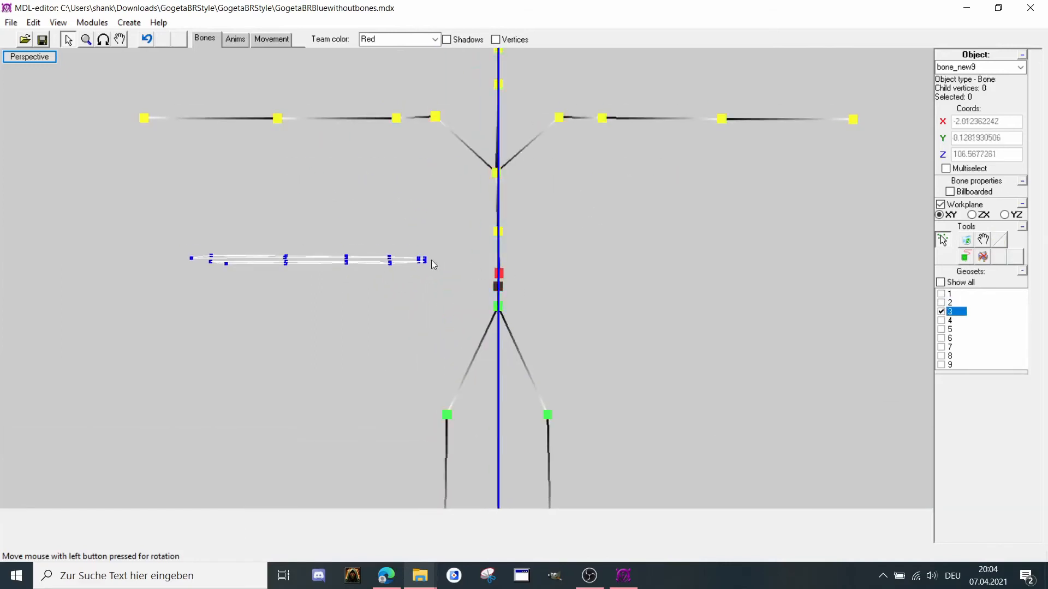
pyautogui.moveTo(178, 237); pyautogui.dragTo(461, 313)
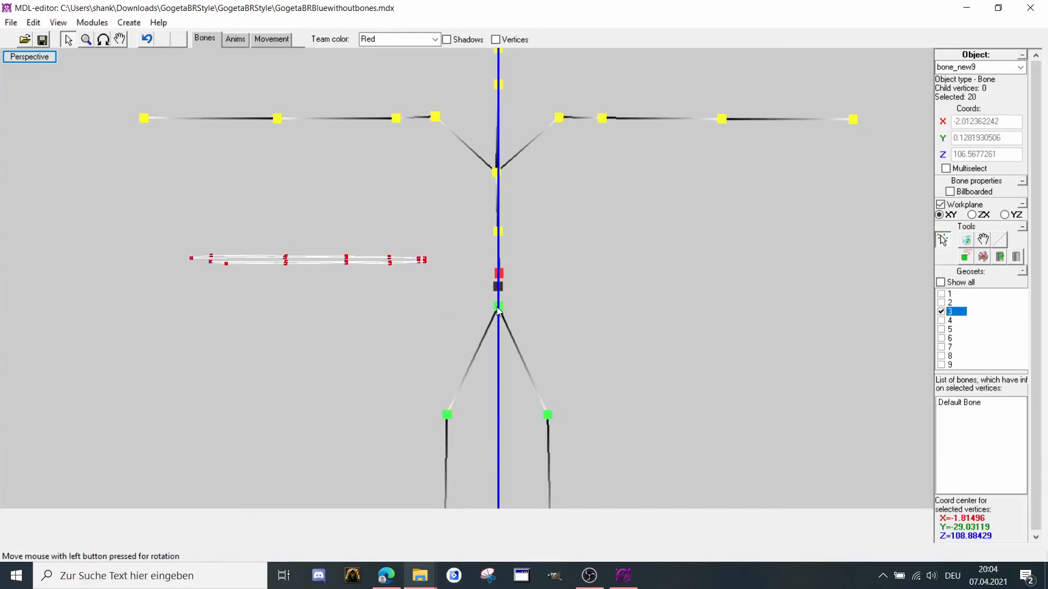
pyautogui.click(498, 307)
pyautogui.click(1015, 256)
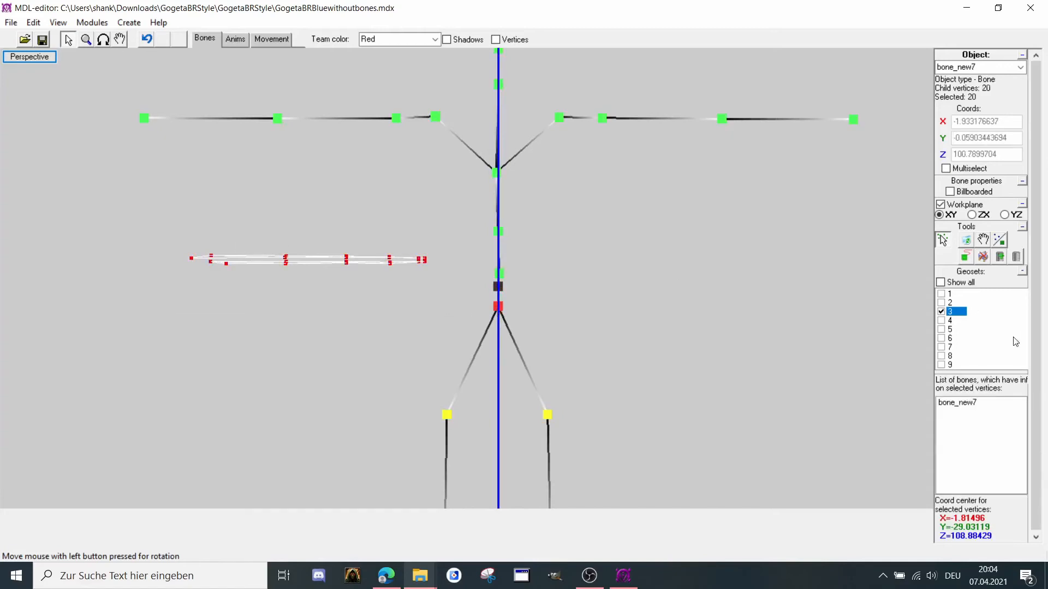
# Show only geoset 4, assign all its vertices to the negative Y knee bone bone_new4, and save the model.
pyautogui.click(942, 312)
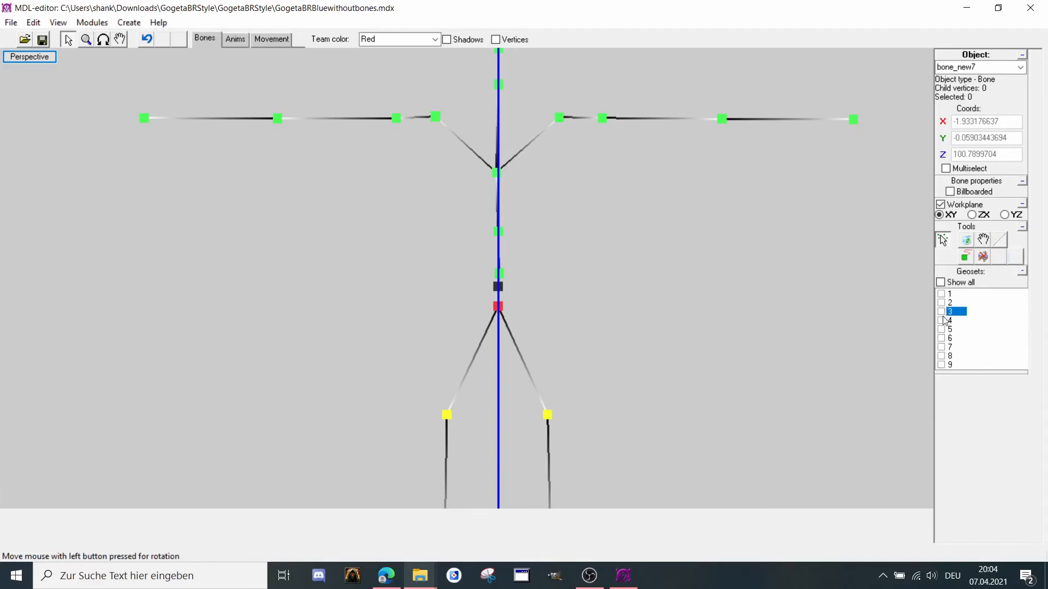
pyautogui.click(941, 320)
pyautogui.moveTo(552, 264); pyautogui.dragTo(467, 203)
pyautogui.click(448, 172)
pyautogui.moveTo(335, 158); pyautogui.dragTo(511, 322)
pyautogui.click(1003, 258)
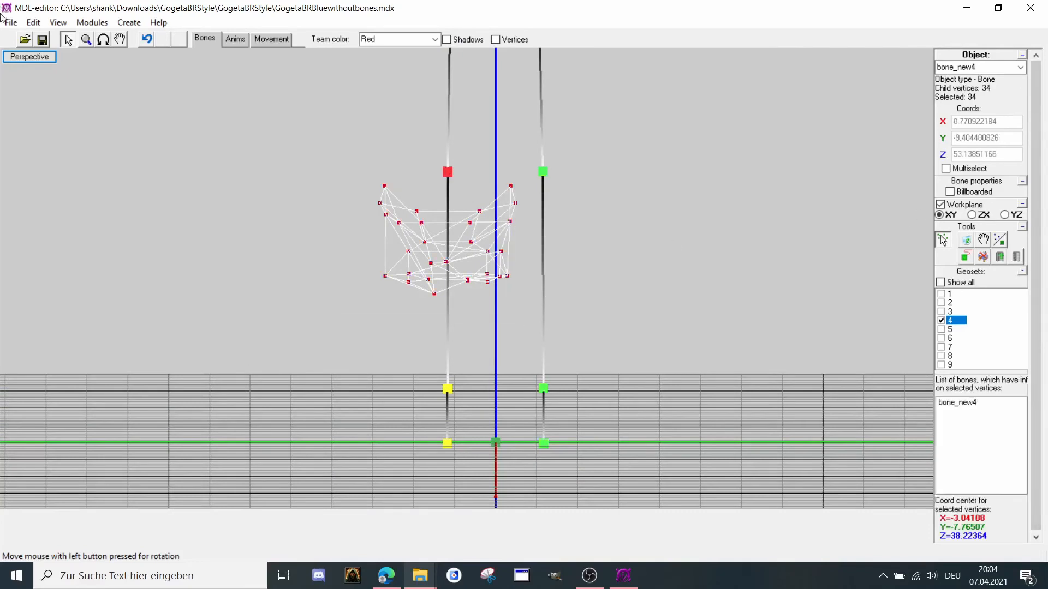
pyautogui.click(41, 42)
# Show only geoset 5 and assign all vertices of the hand to the negative Y wrist bone bone_new20.
pyautogui.click(941, 320)
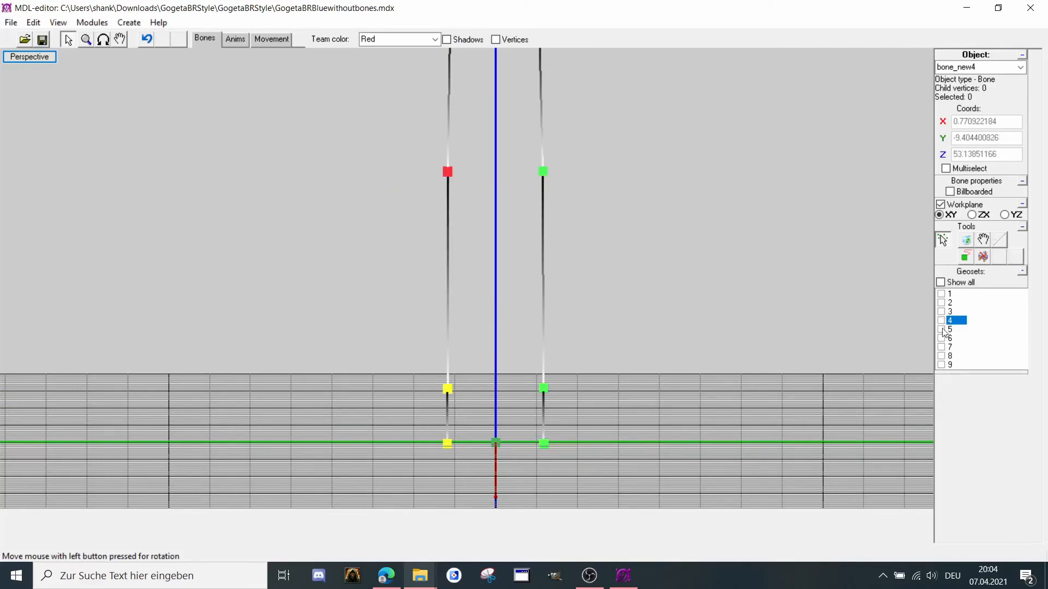
pyautogui.click(941, 329)
pyautogui.scroll(-5, 645, 173)
pyautogui.moveTo(615, 224); pyautogui.dragTo(629, 413, button='middle')
pyautogui.scroll(4, 325, 188)
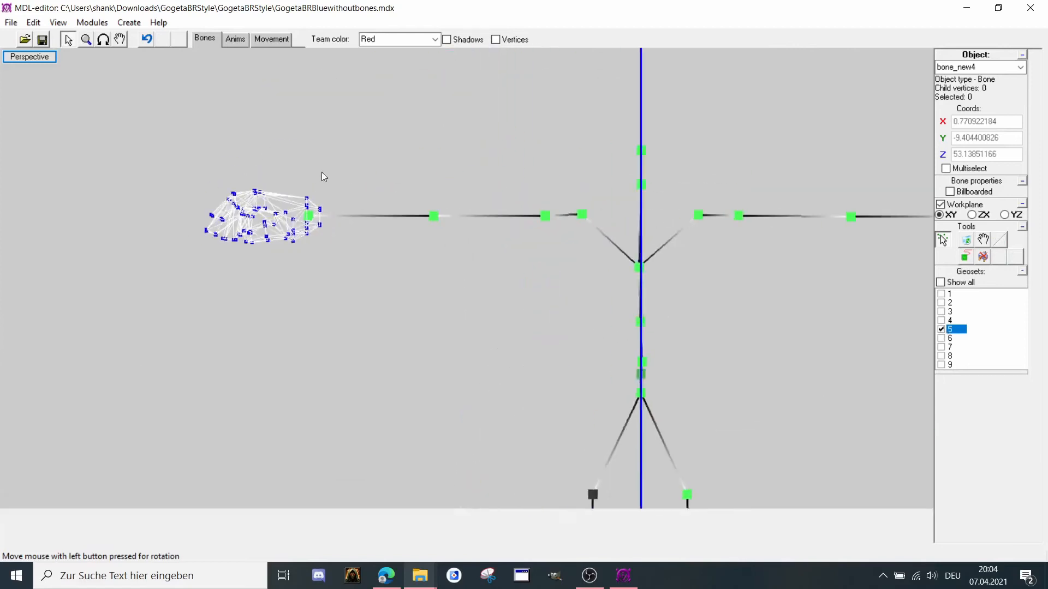
pyautogui.click(334, 219)
pyautogui.moveTo(223, 193); pyautogui.dragTo(391, 321)
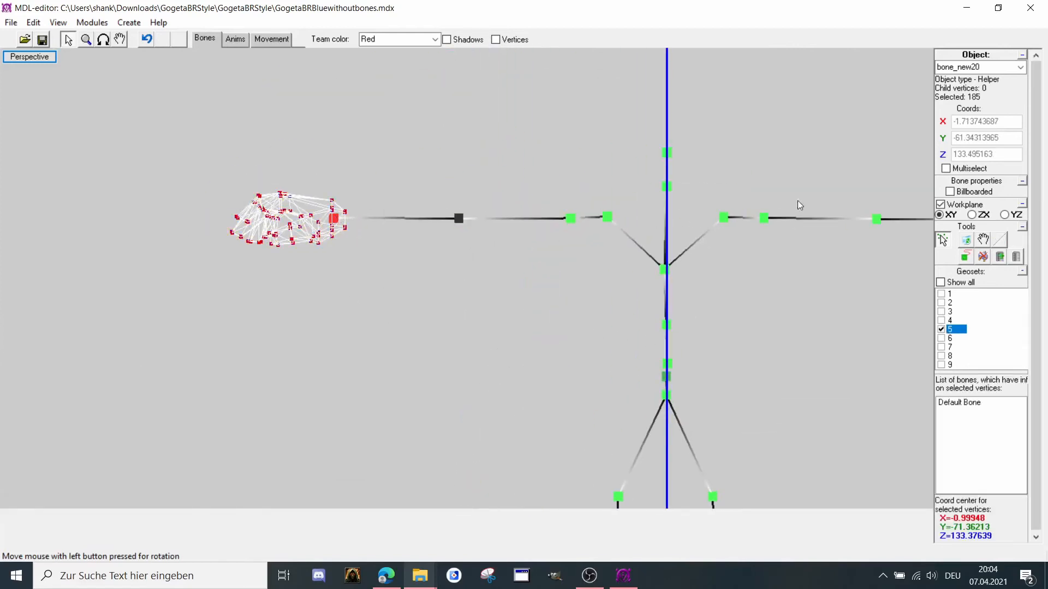
pyautogui.click(1011, 254)
# Reassign the hand's outermost wrist vertices to the forearm bone bone_new16, and additionally attach the adjacent wrist row to it.
pyautogui.scroll(5, 361, 200)
pyautogui.moveTo(361, 201); pyautogui.dragTo(237, 157, button='middle')
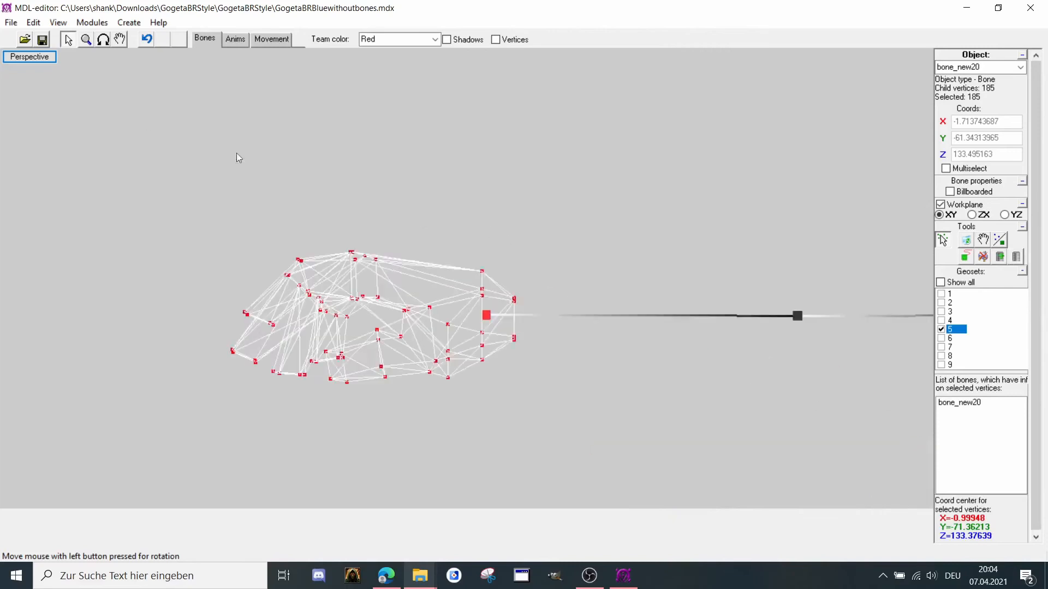
pyautogui.moveTo(523, 247); pyautogui.dragTo(519, 231, button='middle')
pyautogui.click(786, 263)
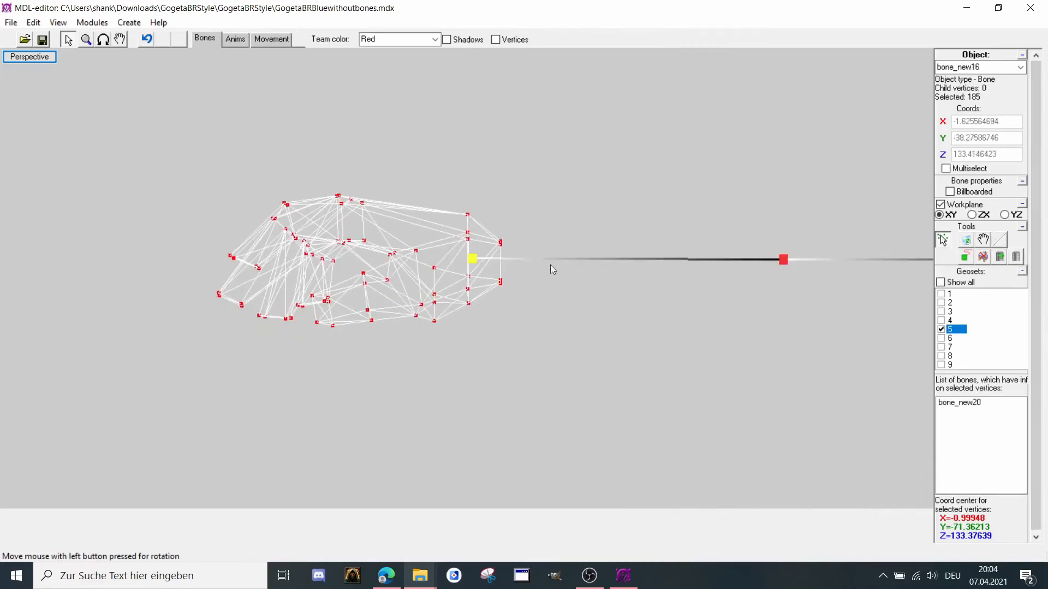
pyautogui.moveTo(487, 306); pyautogui.dragTo(521, 229)
pyautogui.click(1016, 256)
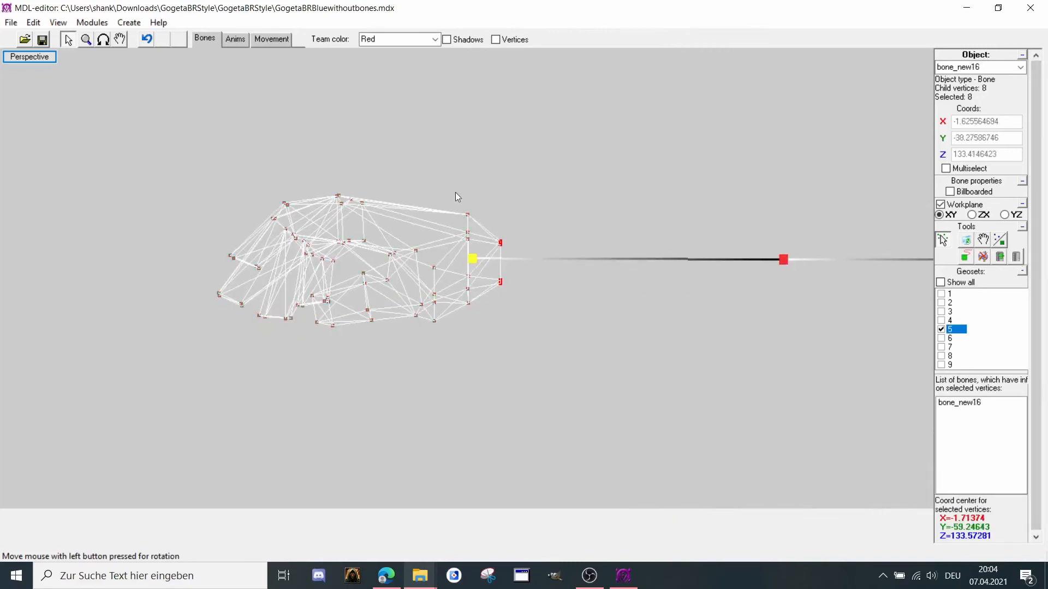
pyautogui.moveTo(470, 285); pyautogui.dragTo(488, 301)
pyautogui.click(984, 255)
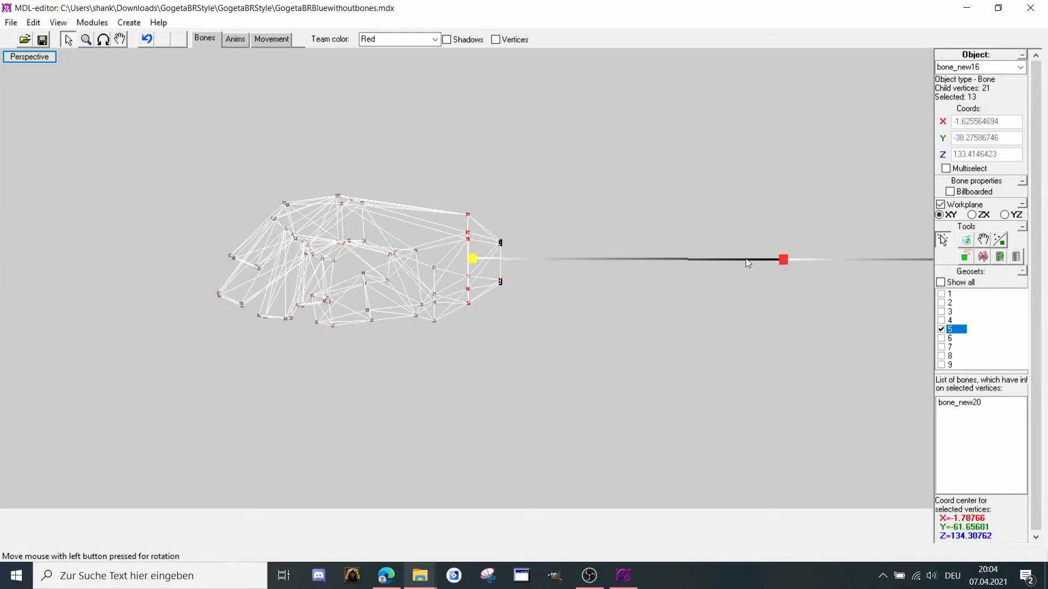
# Show only geoset 6 and assign all vertices of the hair to the head bone bone_new18.
pyautogui.scroll(-3, 494, 232)
pyautogui.click(941, 330)
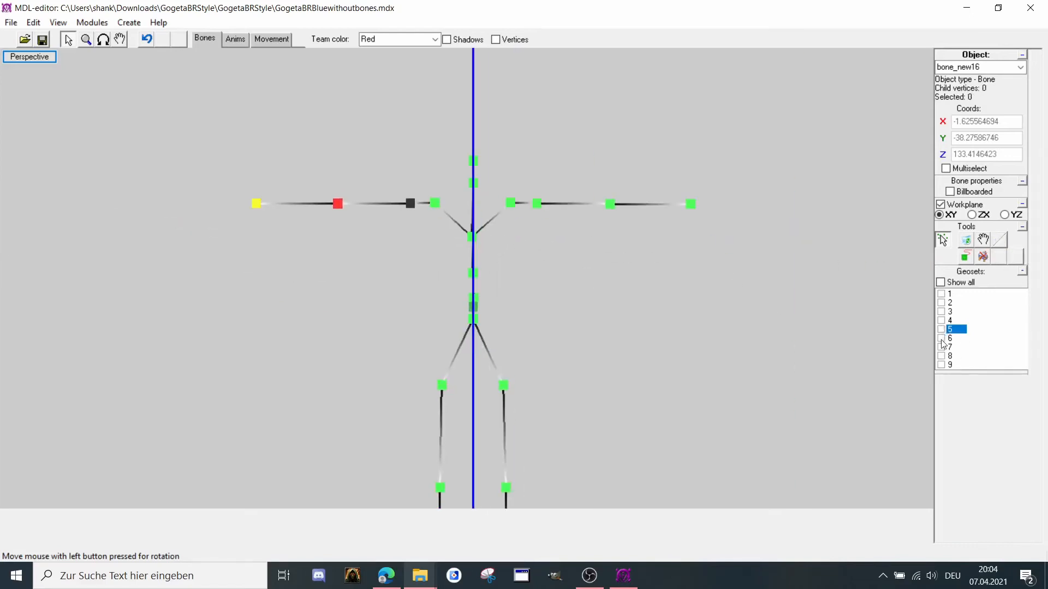
pyautogui.click(940, 338)
pyautogui.scroll(2, 494, 272)
pyautogui.click(496, 212)
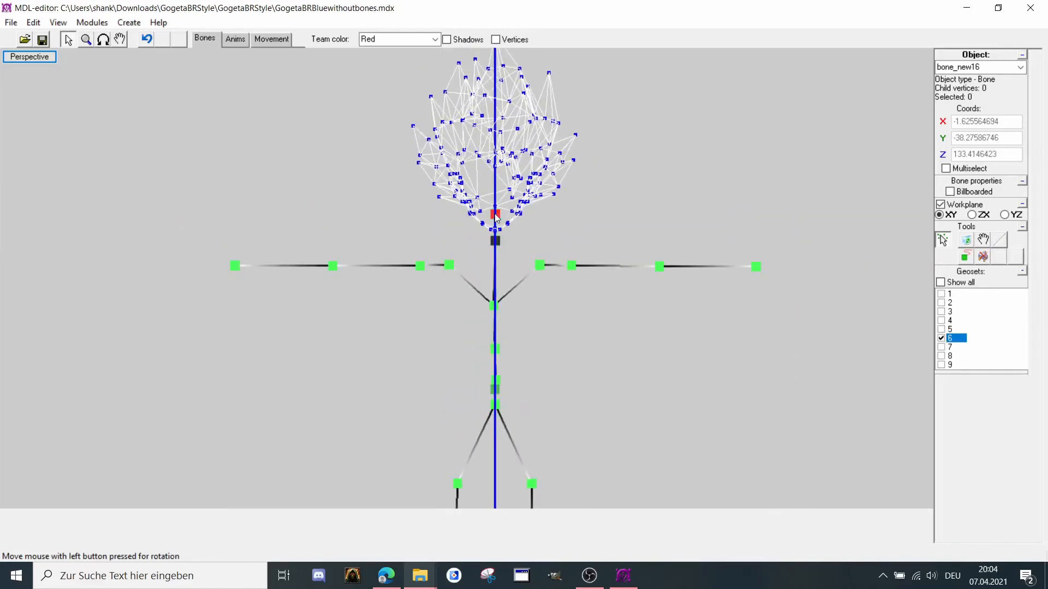
pyautogui.moveTo(415, 97); pyautogui.dragTo(399, 166, button='middle')
pyautogui.hotkey('ctrl', 'a')
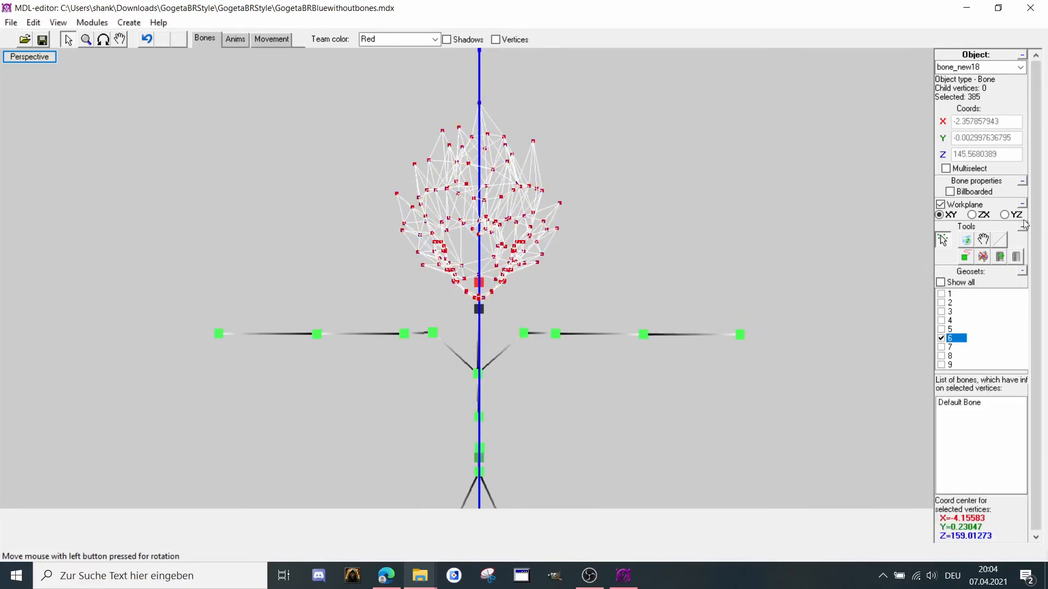
pyautogui.click(1016, 261)
# Show only geoset 7, assign all vertices of the face to bone_new18, and turn the model to a side view.
pyautogui.click(940, 347)
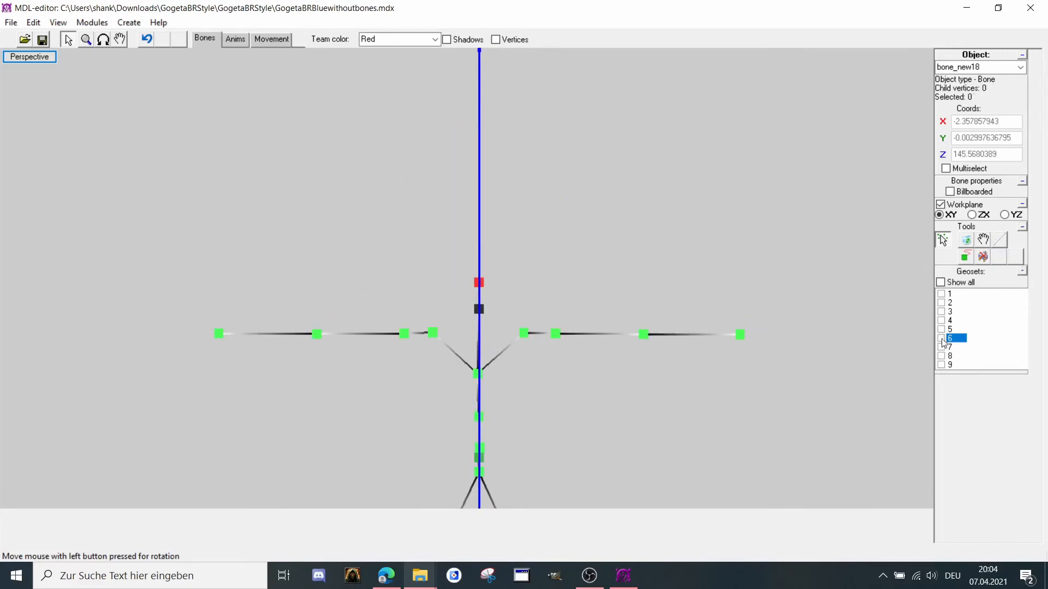
pyautogui.hotkey('ctrl', 'a')
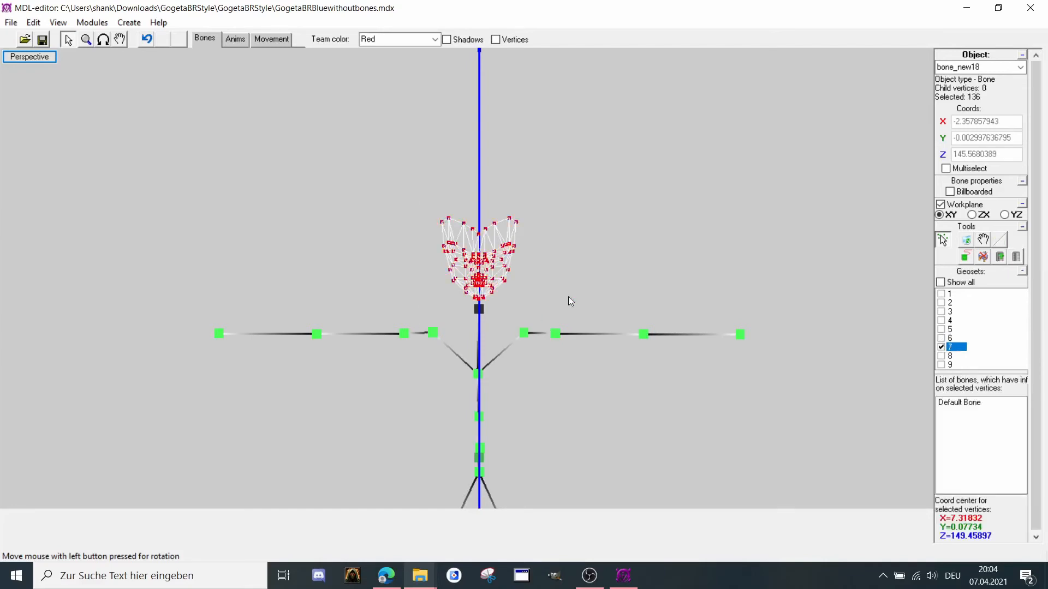
pyautogui.click(103, 39)
pyautogui.moveTo(143, 72); pyautogui.dragTo(455, 241)
pyautogui.scroll(4, 431, 238)
pyautogui.click(67, 39)
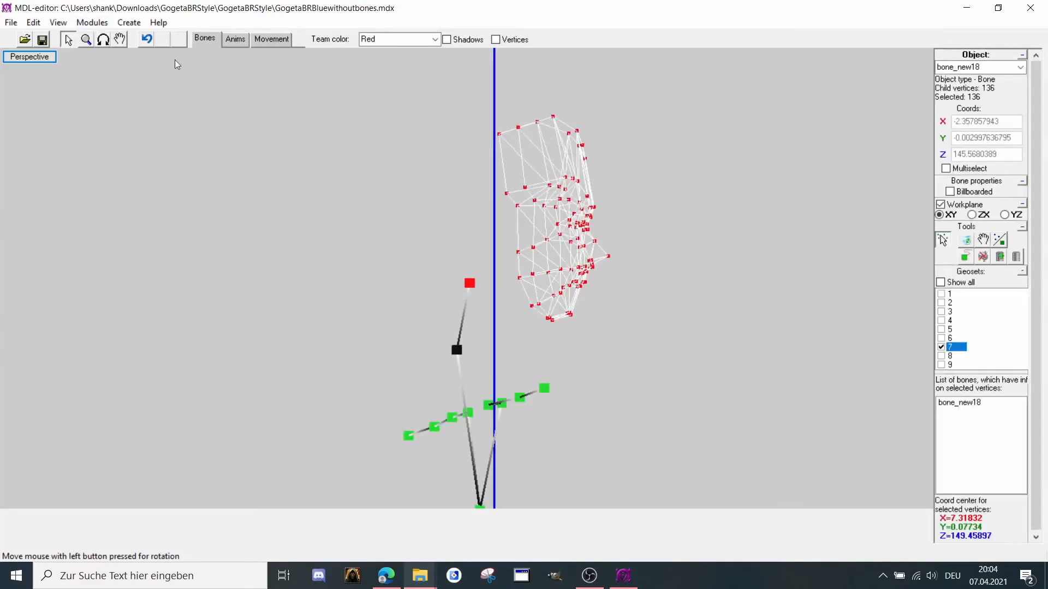
# Examine geosets 8, 9, 7 and 6 one after another for vertices that still need a bone.
pyautogui.click(941, 356)
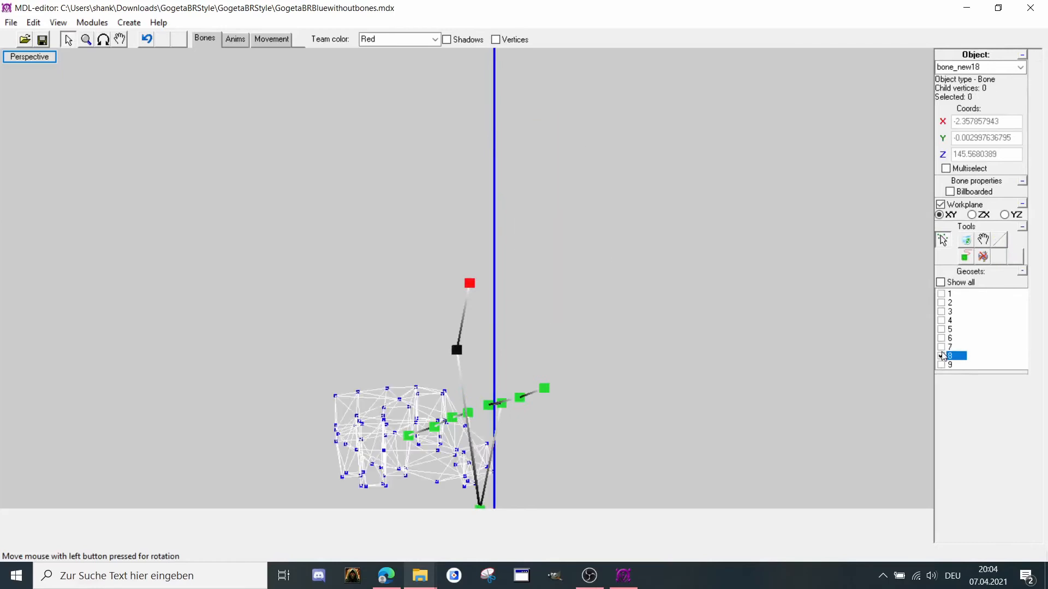
pyautogui.scroll(-3, 775, 352)
pyautogui.click(942, 357)
pyautogui.click(942, 365)
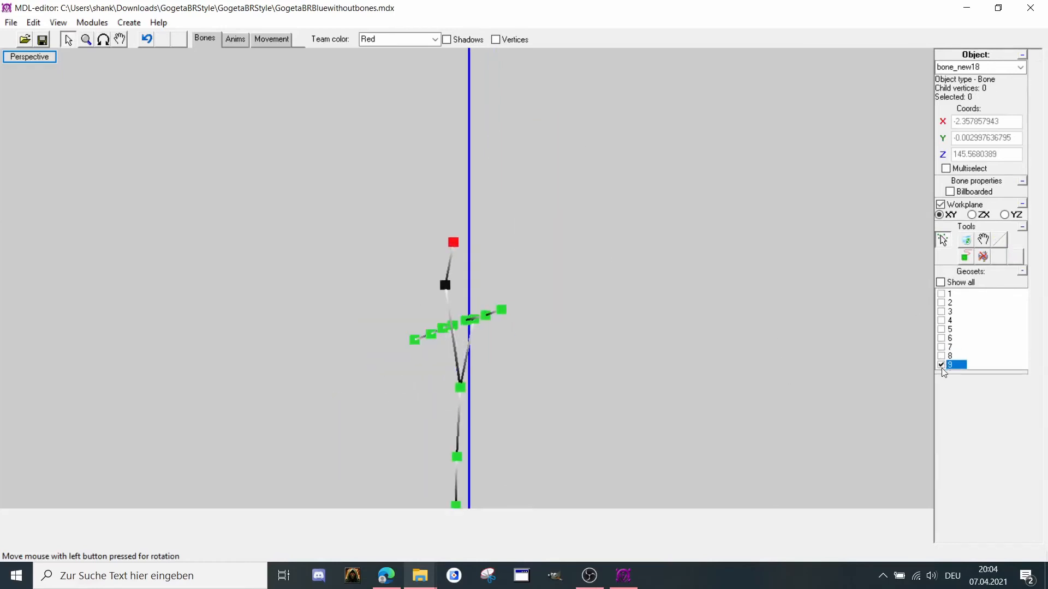
pyautogui.click(942, 366)
pyautogui.click(943, 349)
pyautogui.click(942, 349)
pyautogui.click(941, 339)
pyautogui.scroll(2, 739, 279)
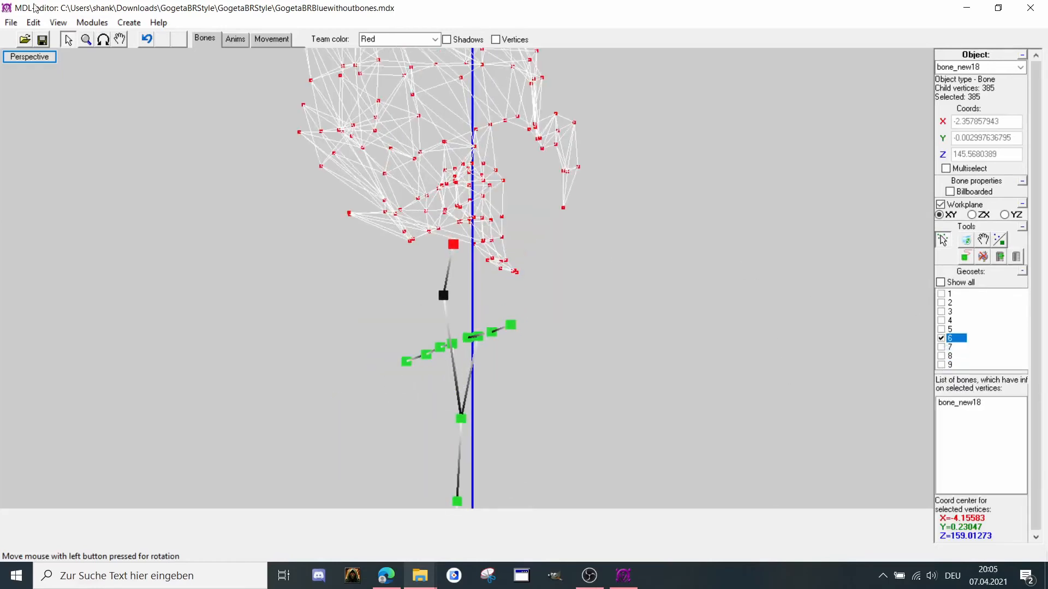
# Examine the lower edge of the hair against the head and neck bones from several angles, including the front.
pyautogui.click(105, 41)
pyautogui.moveTo(185, 142); pyautogui.dragTo(406, 281)
pyautogui.moveTo(383, 317); pyautogui.dragTo(352, 271)
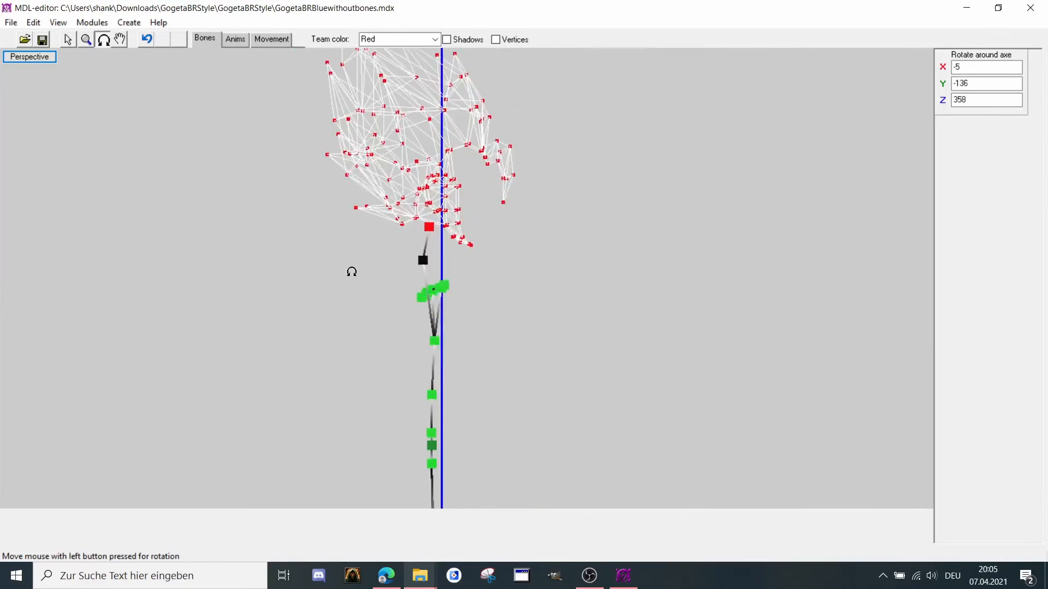
pyautogui.rightClick(397, 249)
pyautogui.click(431, 321)
pyautogui.moveTo(431, 324); pyautogui.dragTo(419, 242)
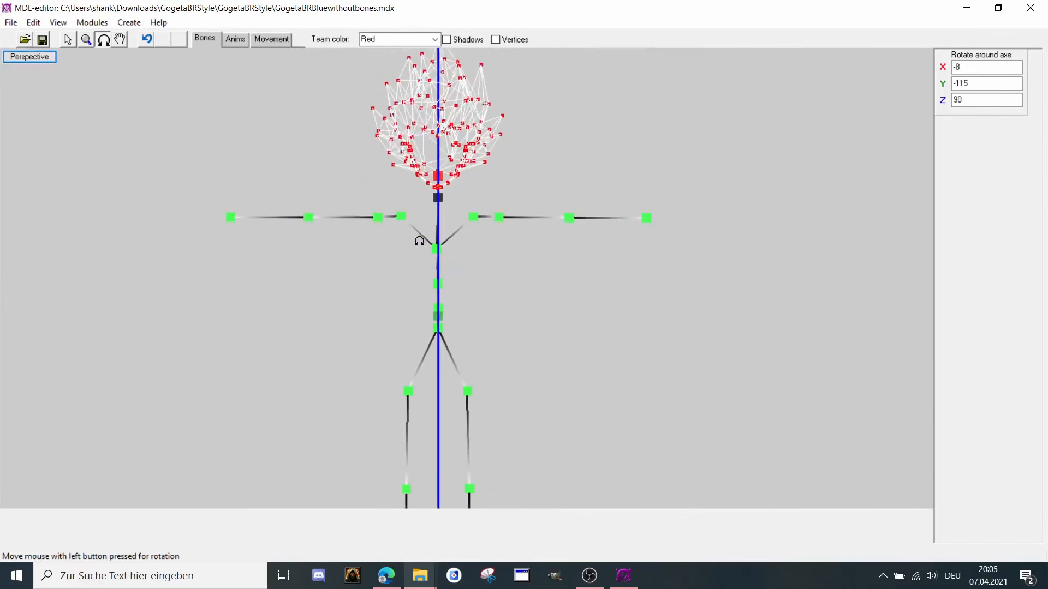
pyautogui.click(68, 39)
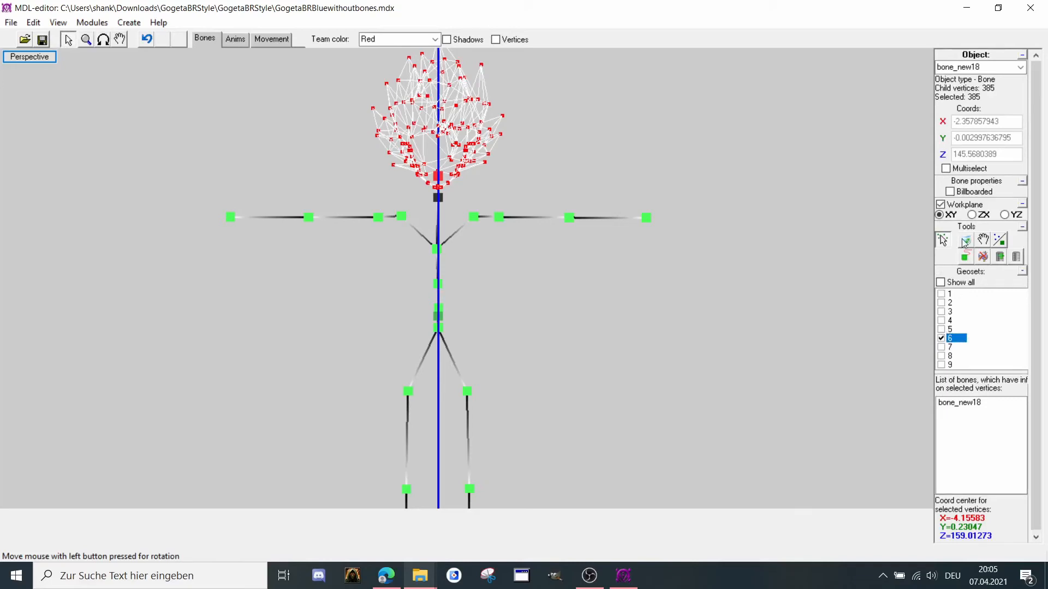
# Additionally attach the lowest rear hair vertices of geoset 6, just above the head bone, to the neck bone bone_new17.
pyautogui.scroll(4, 513, 152)
pyautogui.moveTo(268, 107); pyautogui.dragTo(456, 300, button='middle')
pyautogui.rightClick(497, 298)
pyautogui.click(507, 307)
pyautogui.moveTo(415, 242); pyautogui.dragTo(417, 342, button='middle')
pyautogui.scroll(5, 417, 257)
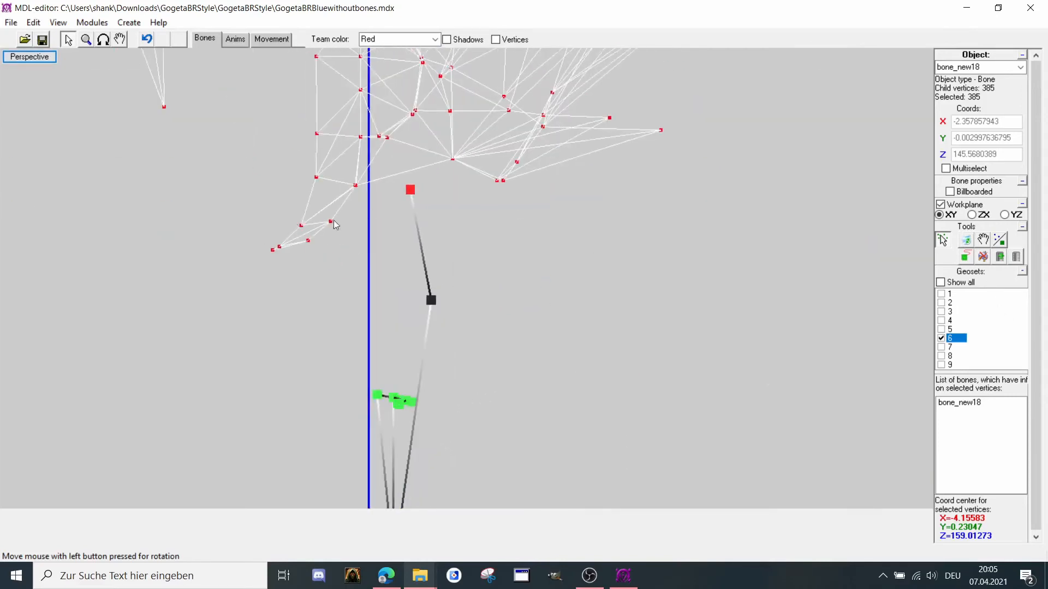
pyautogui.click(309, 240)
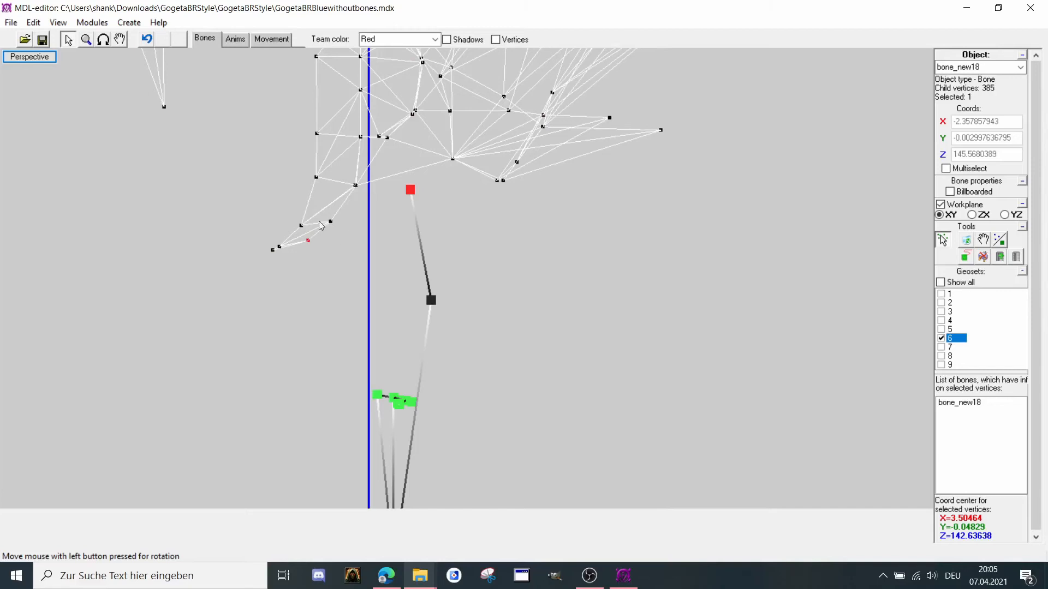
pyautogui.keyDown('shift'); pyautogui.click(330, 222); pyautogui.keyUp('shift')
pyautogui.keyDown('shift'); pyautogui.click(356, 186); pyautogui.keyUp('shift')
pyautogui.keyDown('shift'); pyautogui.click(452, 159); pyautogui.keyUp('shift')
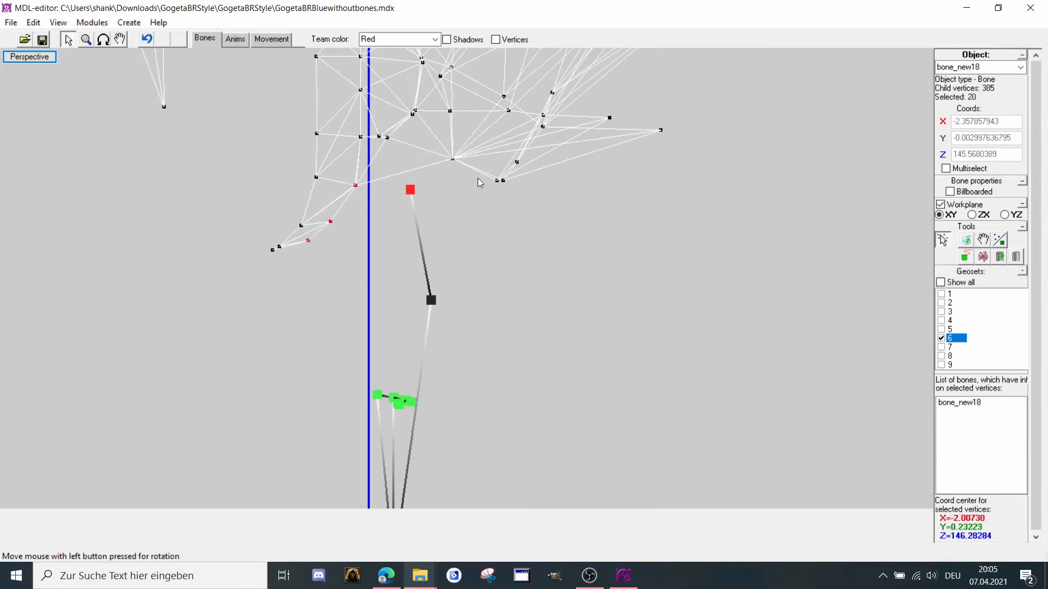
pyautogui.keyDown('shift'); pyautogui.click(500, 180); pyautogui.keyUp('shift')
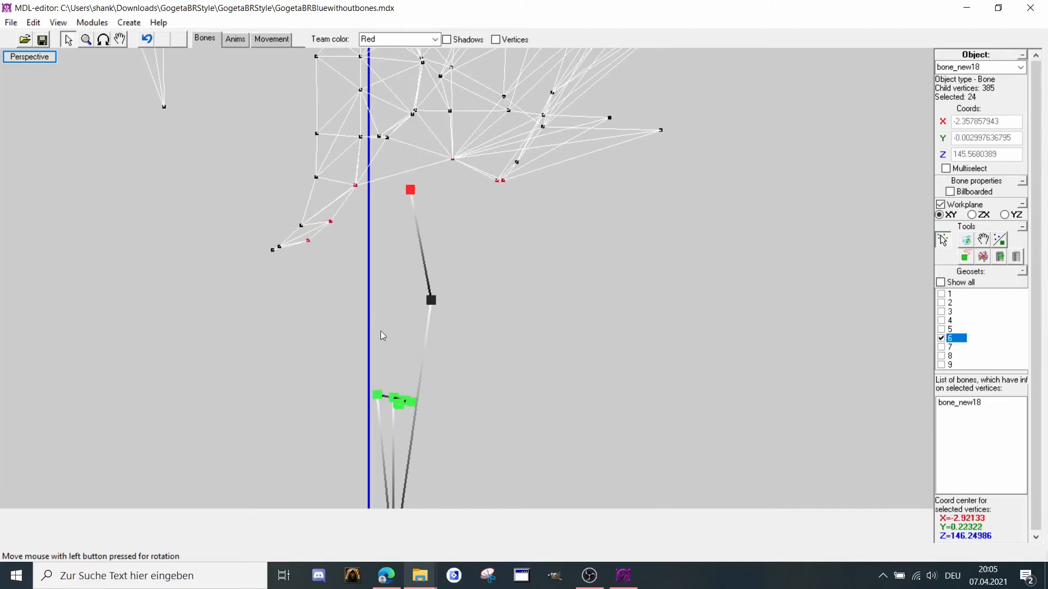
pyautogui.click(430, 302)
pyautogui.click(999, 256)
pyautogui.scroll(-3, 576, 190)
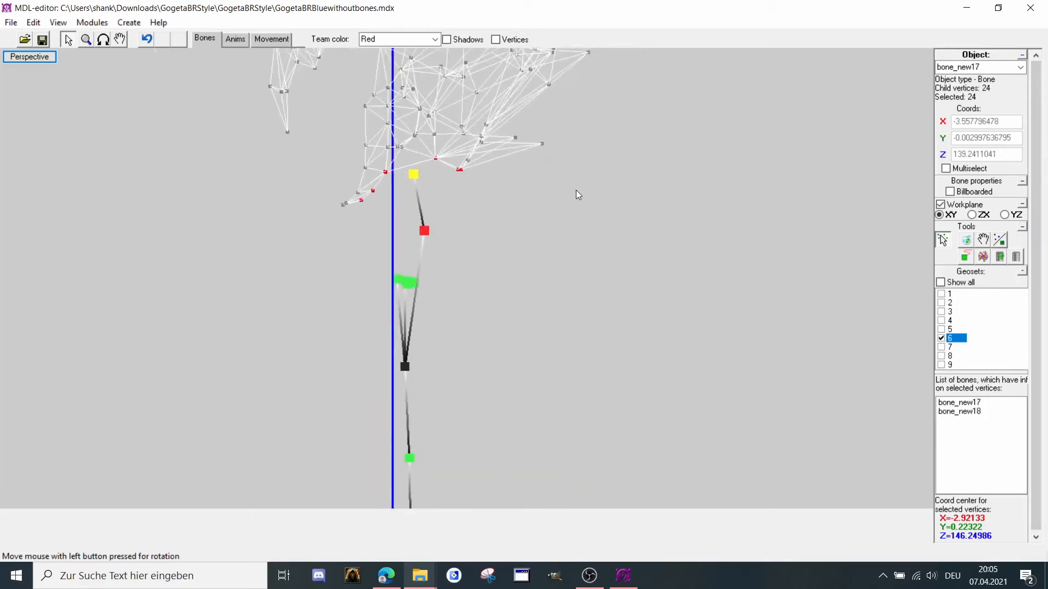
# Show only geoset 7, assign all face vertices to the head bone bone_new18, and hide the geoset again.
pyautogui.moveTo(577, 195); pyautogui.dragTo(1046, 376)
pyautogui.click(940, 339)
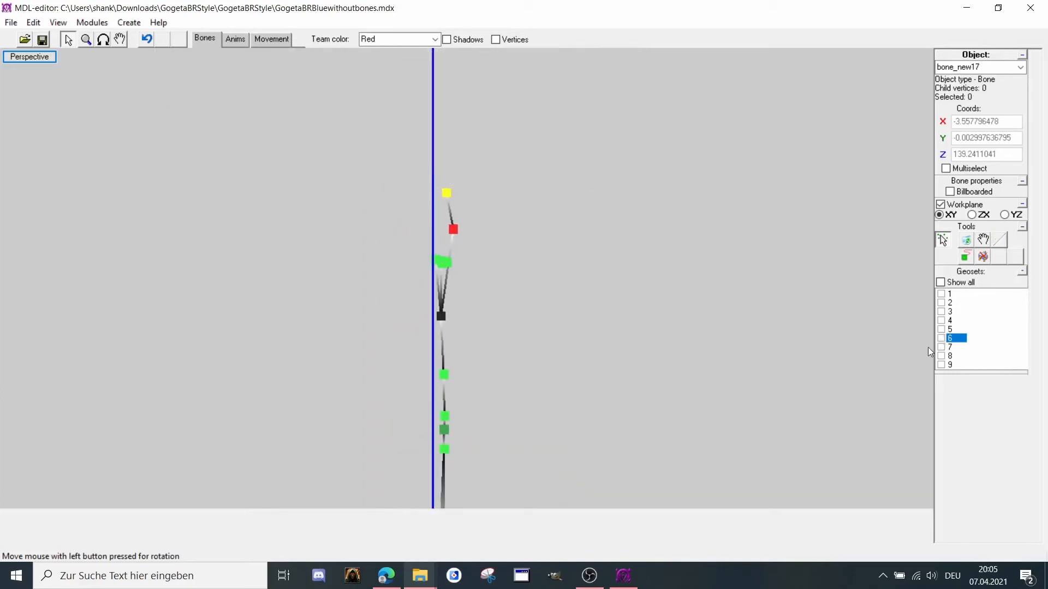
pyautogui.click(940, 347)
pyautogui.scroll(-3, 625, 338)
pyautogui.scroll(3, 436, 203)
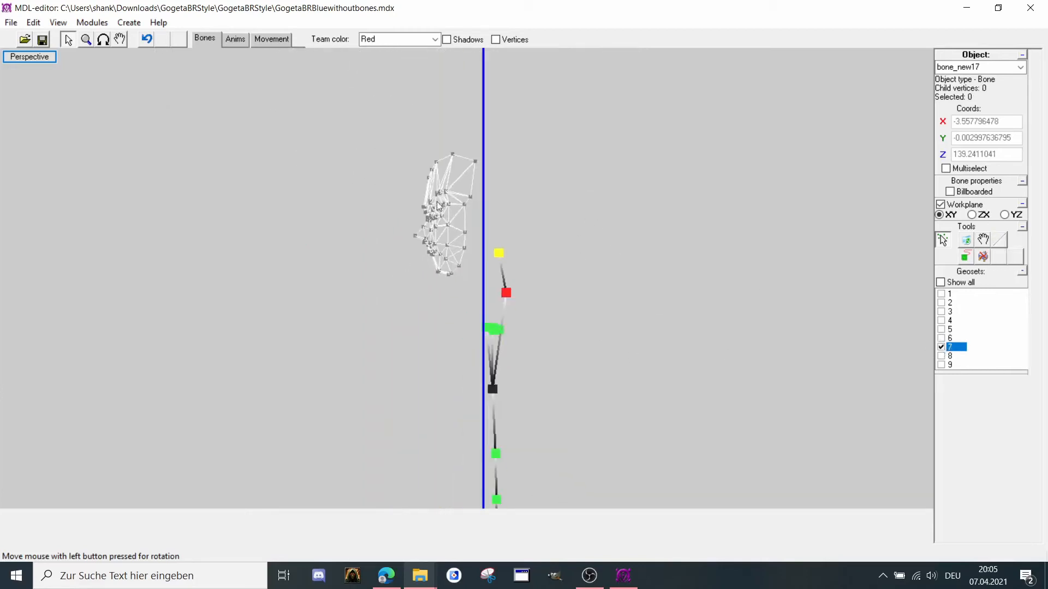
pyautogui.click(498, 253)
pyautogui.moveTo(362, 112); pyautogui.dragTo(483, 315)
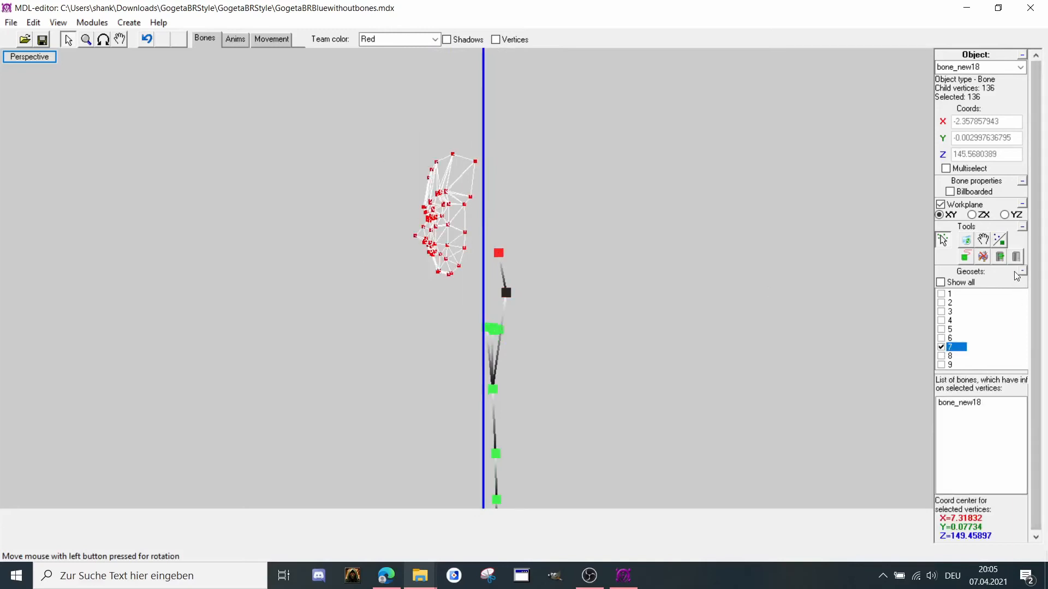
pyautogui.click(1016, 256)
pyautogui.click(942, 347)
pyautogui.click(942, 347)
pyautogui.click(942, 347)
# Show geoset 8 from the front and assign all vertices of the hand to the hand bone bone_new19.
pyautogui.click(942, 355)
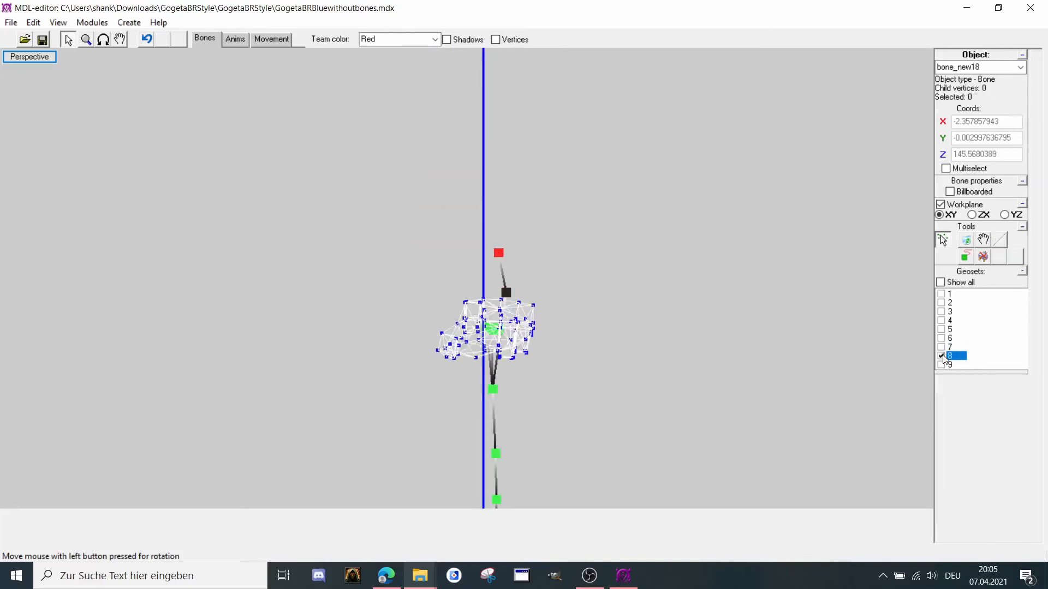
pyautogui.moveTo(415, 254); pyautogui.dragTo(663, 385)
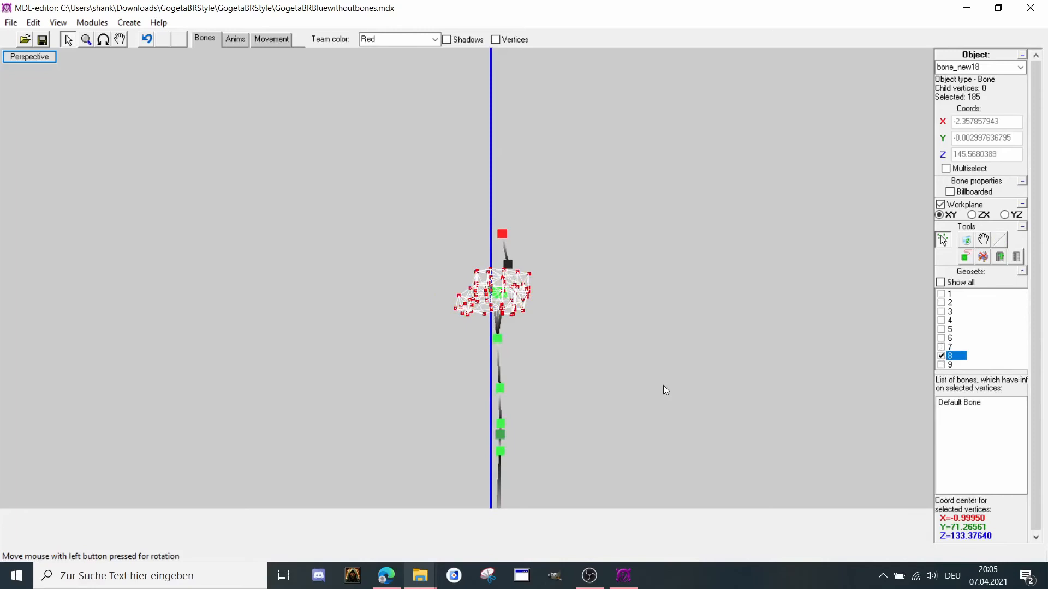
pyautogui.rightClick(616, 354)
pyautogui.click(650, 423)
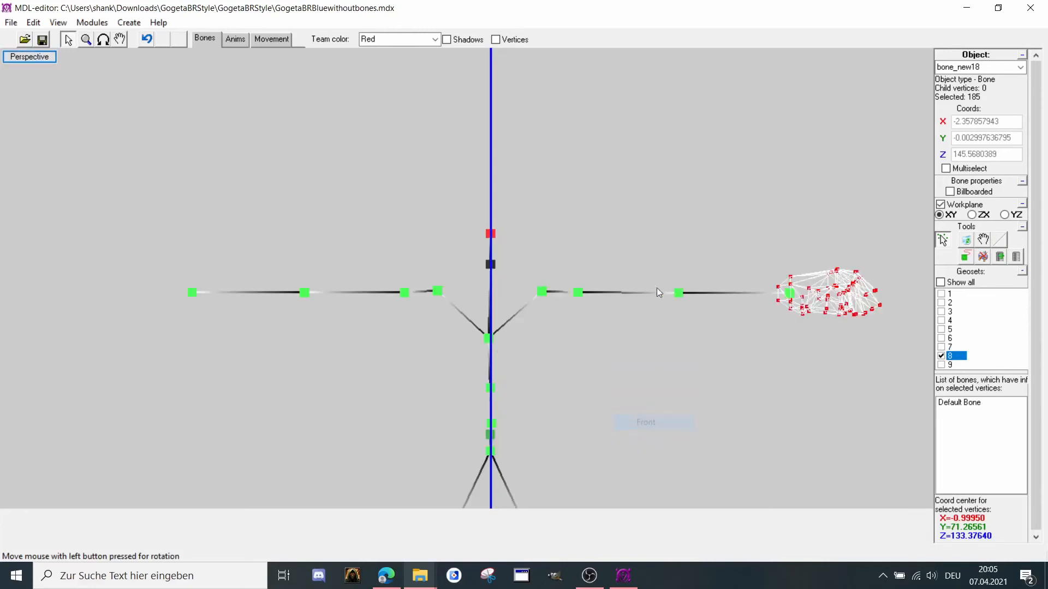
pyautogui.click(790, 295)
pyautogui.click(1014, 258)
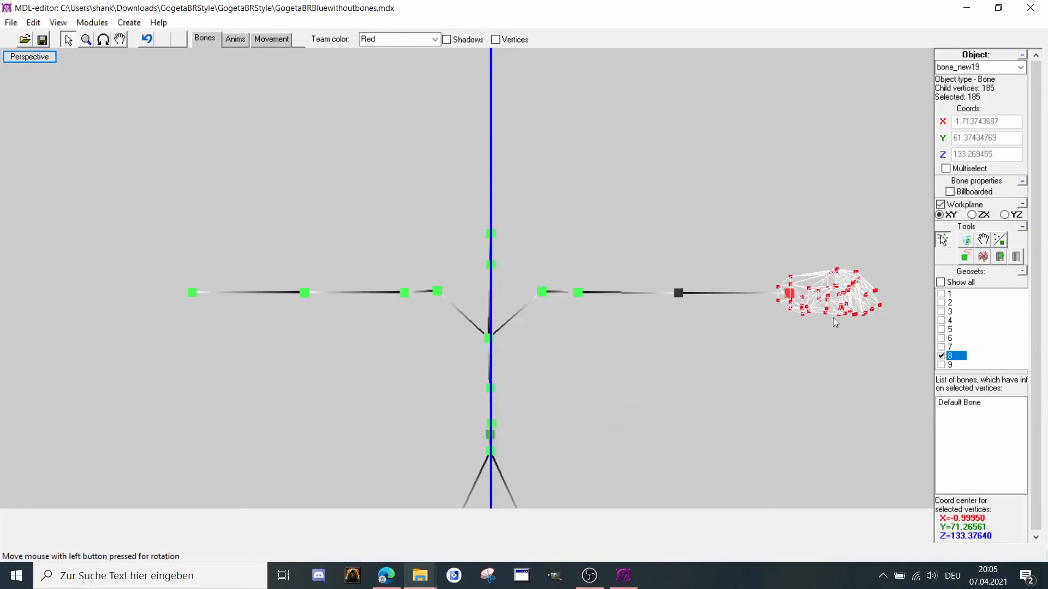
# Reassign the outermost wrist vertices of geoset 8 to the forearm bone bone_new15, and additionally attach the adjacent wrist row to it.
pyautogui.scroll(-2, 834, 319)
pyautogui.moveTo(833, 320); pyautogui.dragTo(834, 280, button='middle')
pyautogui.moveTo(532, 257); pyautogui.dragTo(295, 277, button='middle')
pyautogui.scroll(4, 546, 280)
pyautogui.scroll(2, 547, 283)
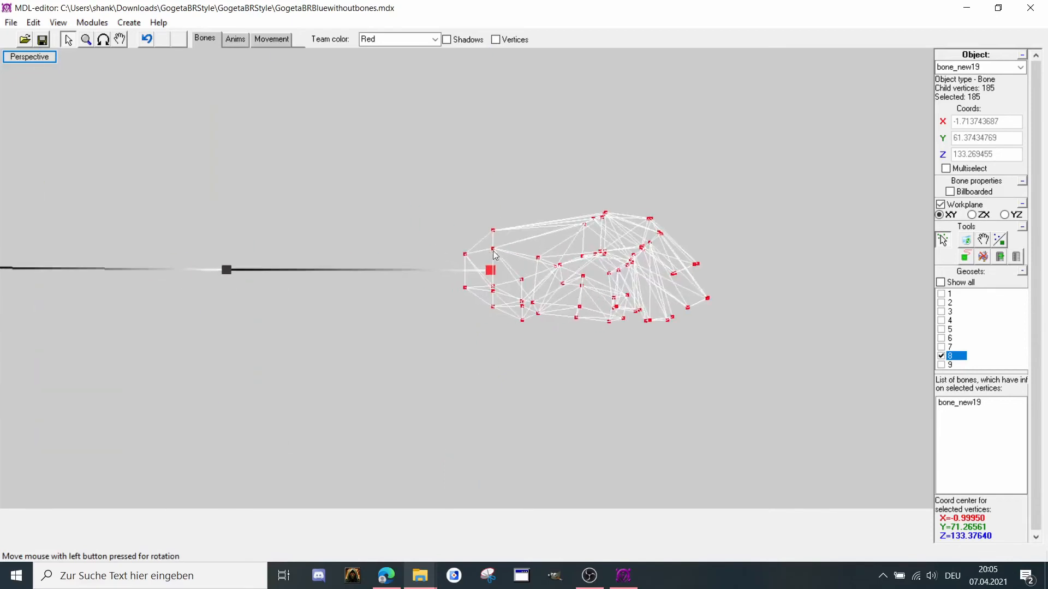
pyautogui.moveTo(473, 238); pyautogui.dragTo(451, 297)
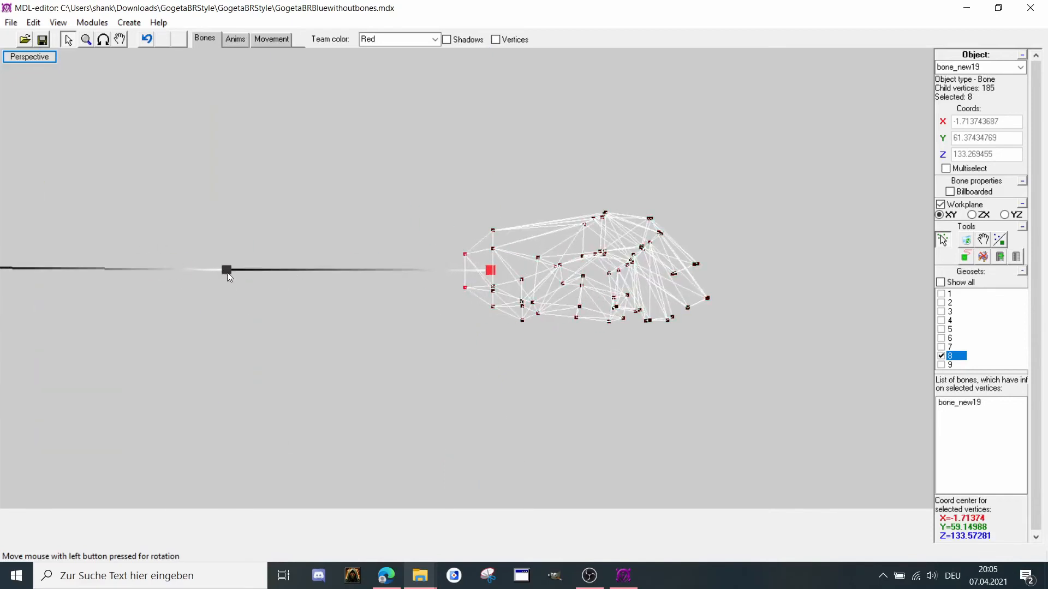
pyautogui.click(227, 270)
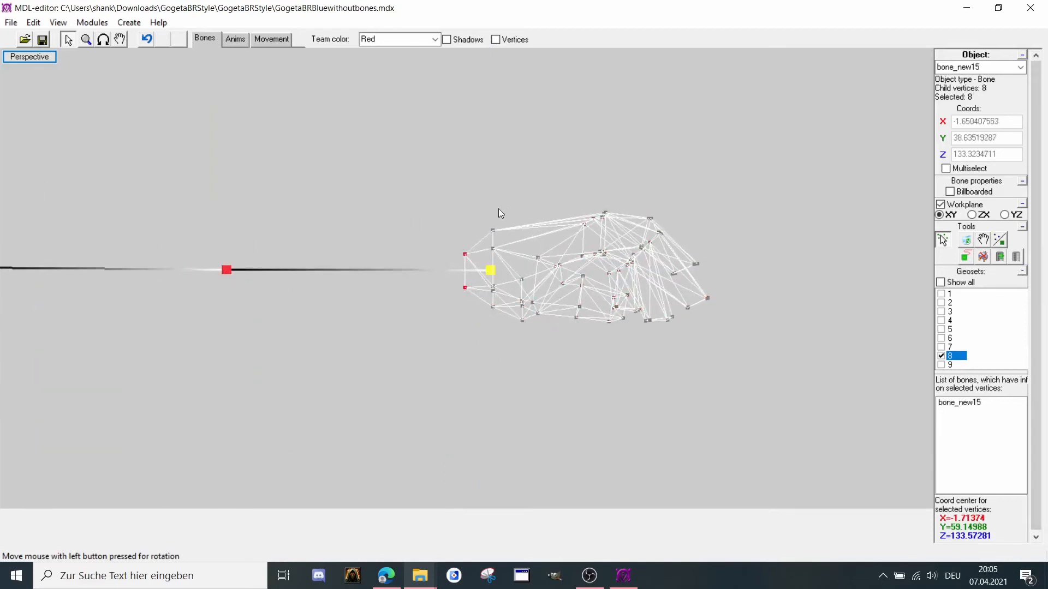
pyautogui.moveTo(486, 217); pyautogui.dragTo(506, 323)
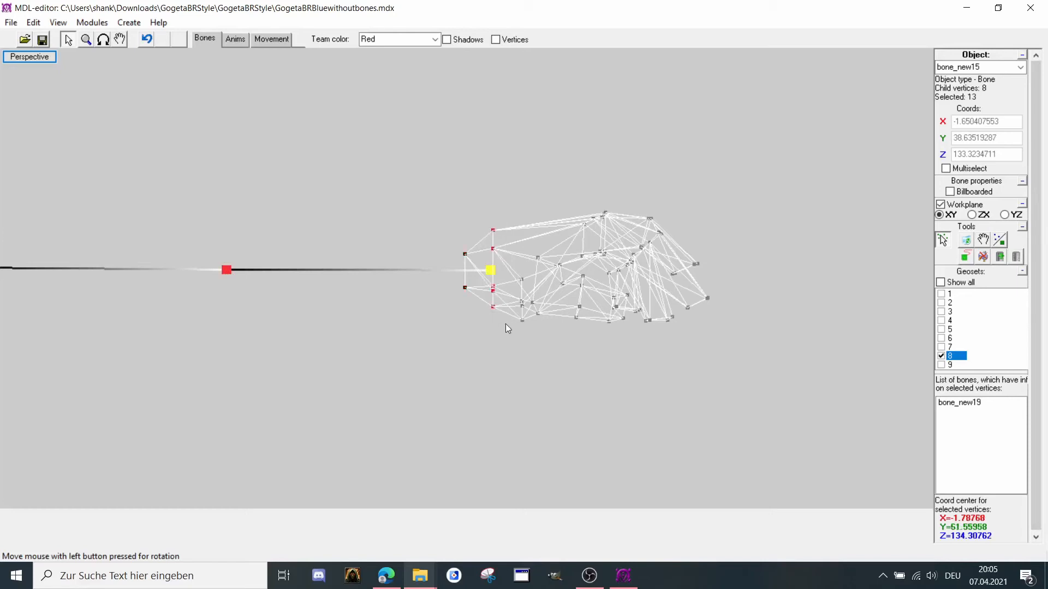
pyautogui.click(1000, 256)
pyautogui.scroll(-5, 658, 234)
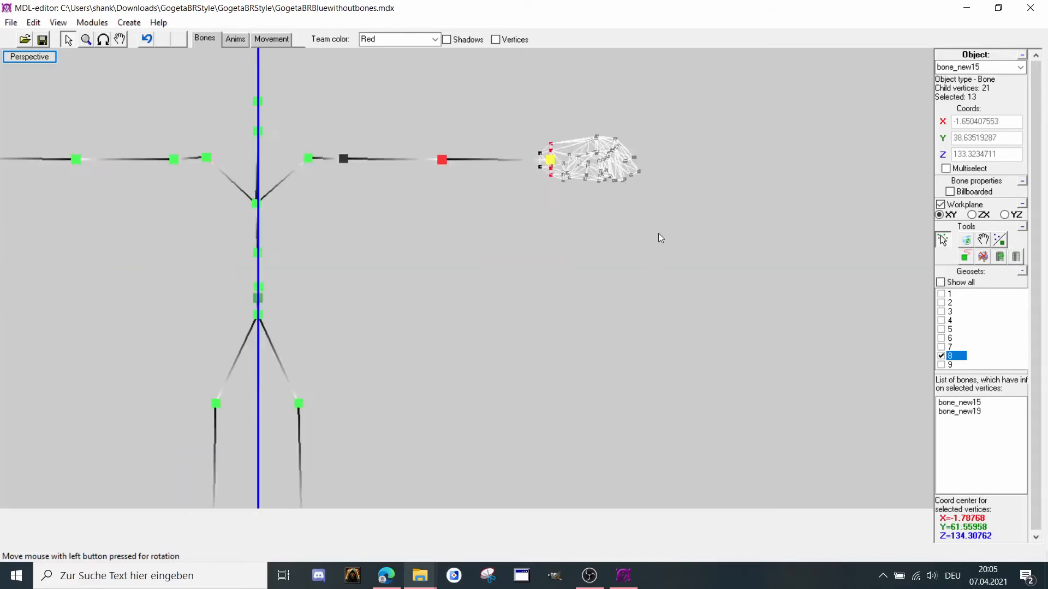
# Show only geoset 9 and assign all of its vertices to the knee bone bone_new3.
pyautogui.click(947, 364)
pyautogui.scroll(5, 512, 235)
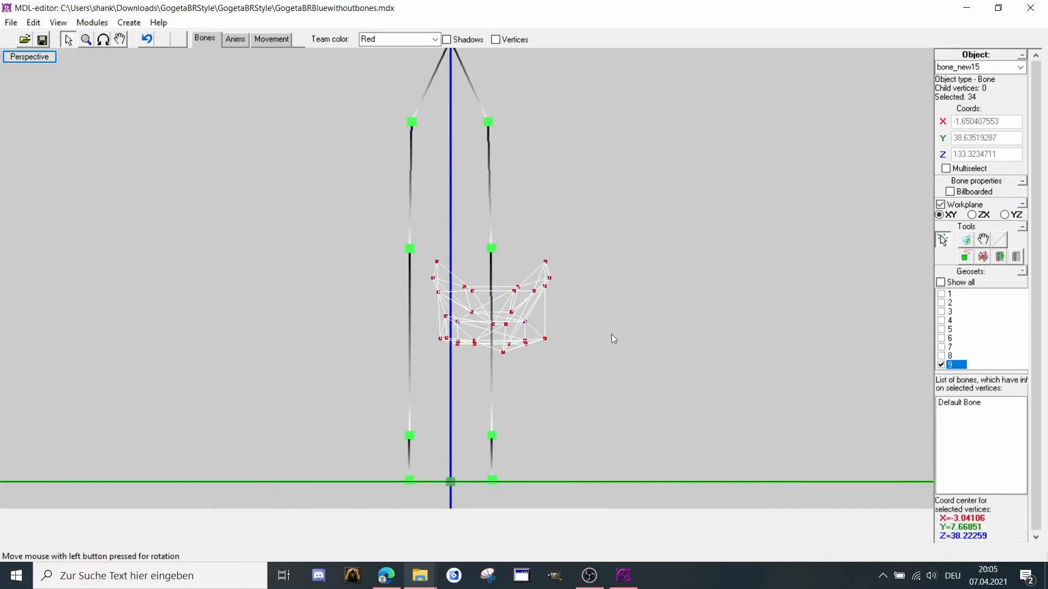
pyautogui.click(492, 249)
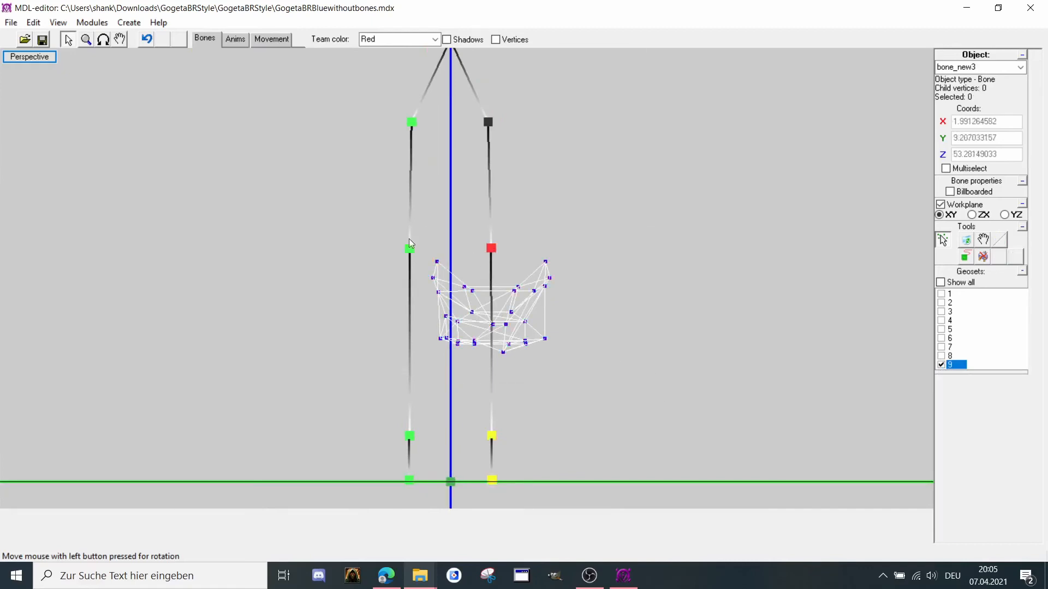
pyautogui.moveTo(372, 223); pyautogui.dragTo(621, 373)
pyautogui.click(1012, 260)
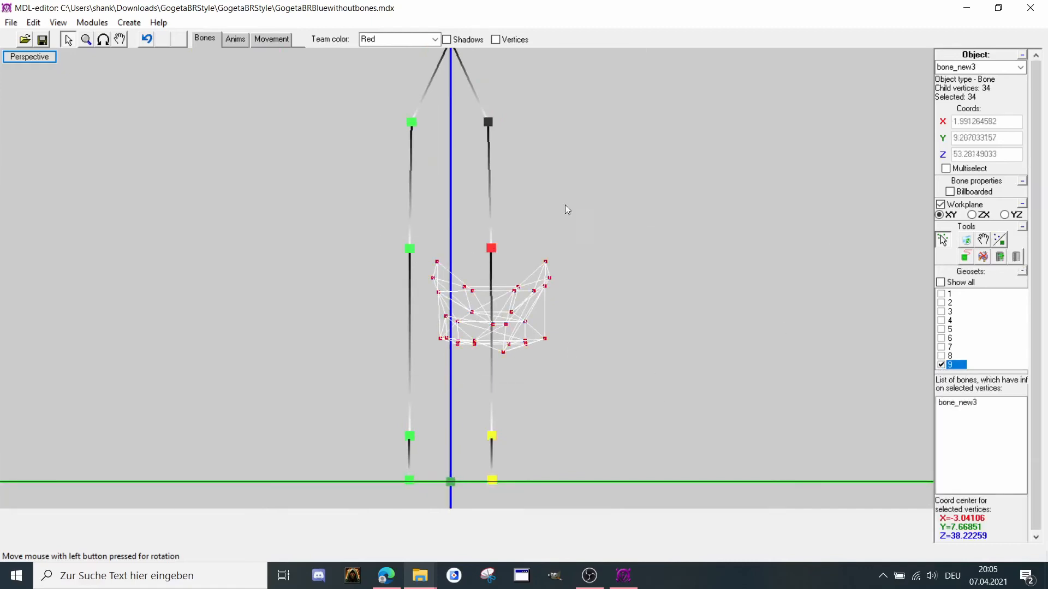
# Switch to animation editing and display all geosets of the model with their textures.
pyautogui.scroll(-4, 565, 205)
pyautogui.click(235, 35)
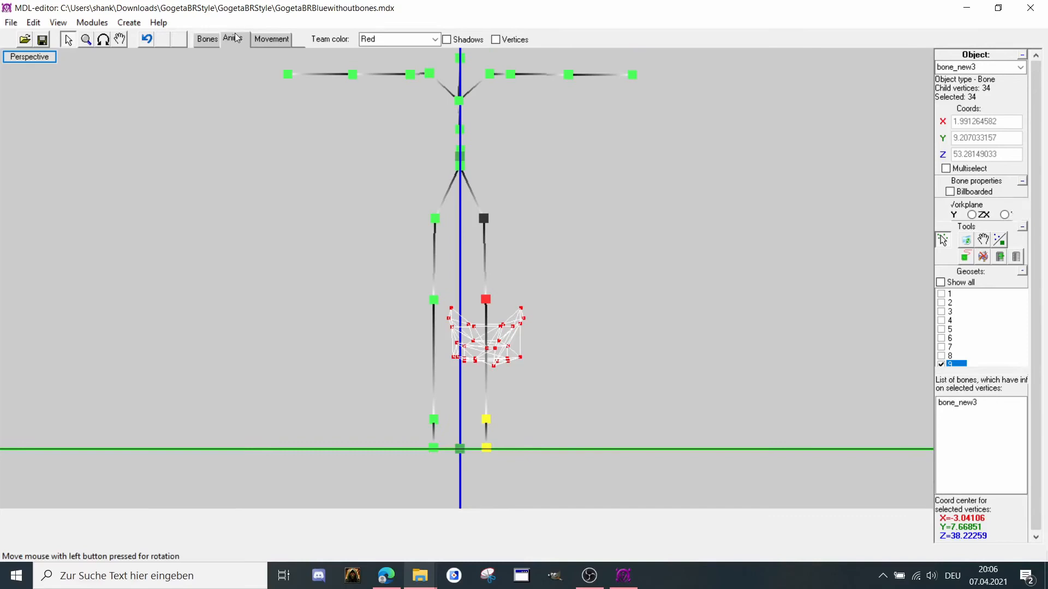
pyautogui.click(966, 278)
pyautogui.scroll(-3, 382, 248)
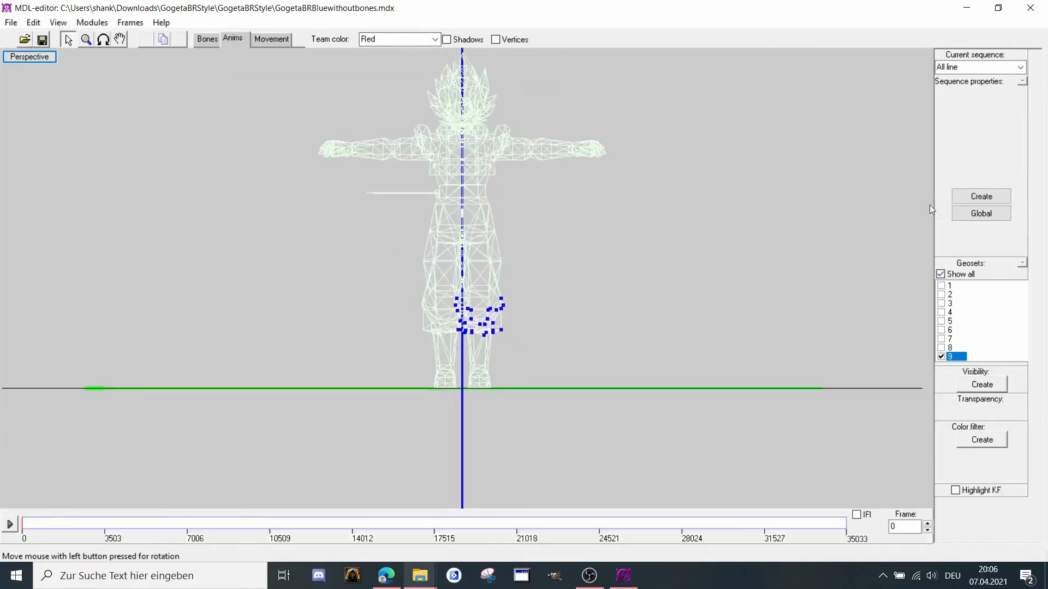
pyautogui.scroll(8, 383, 236)
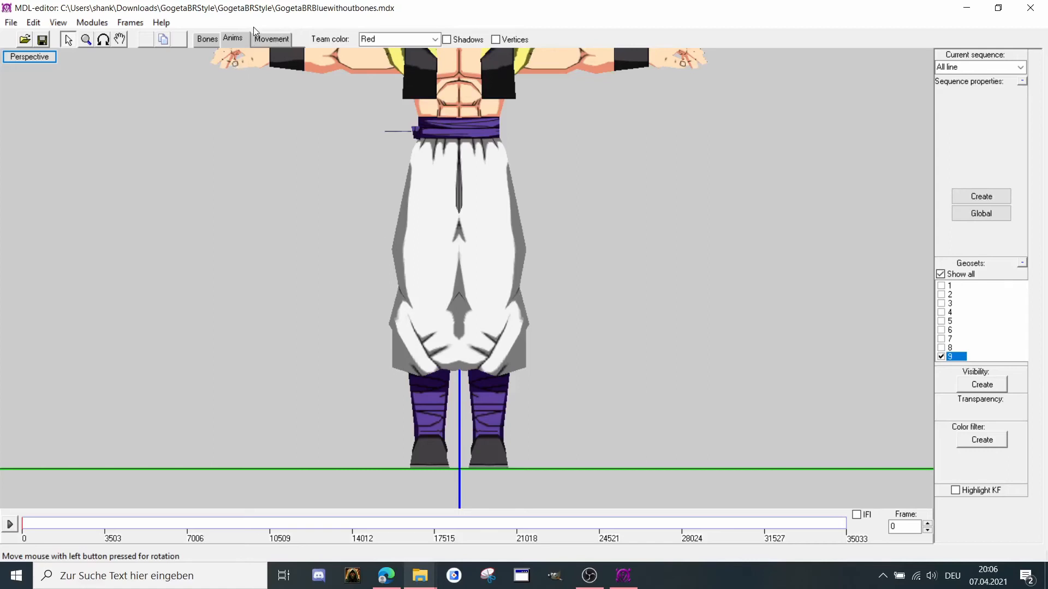
# In movement mode, rotate the thigh bone bone_new5 by -31 degrees about X in the YZ workplane to test the leg.
pyautogui.click(267, 38)
pyautogui.scroll(3, 451, 240)
pyautogui.scroll(-3, 451, 240)
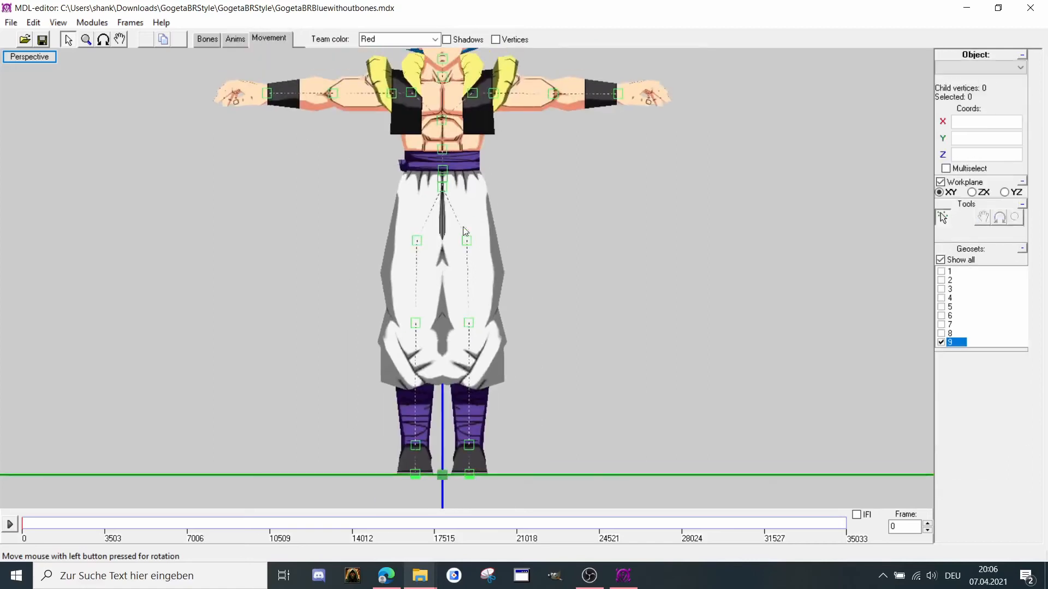
pyautogui.click(467, 241)
pyautogui.click(1000, 217)
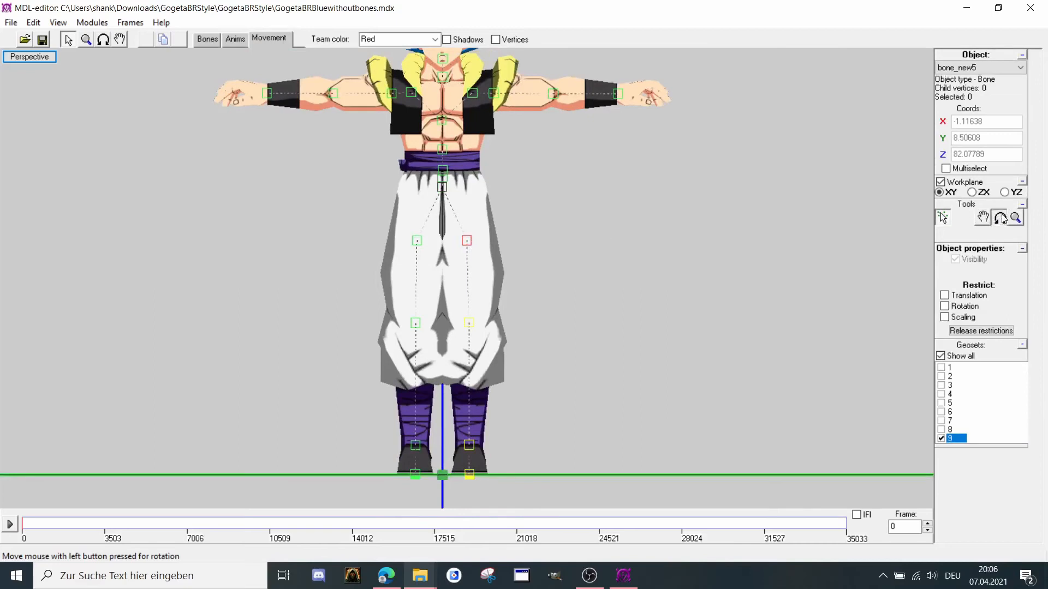
pyautogui.click(1004, 192)
pyautogui.moveTo(874, 240)
pyautogui.mouseDown()
pyautogui.moveTo(837, 245)
pyautogui.moveTo(868, 238)
pyautogui.mouseUp()
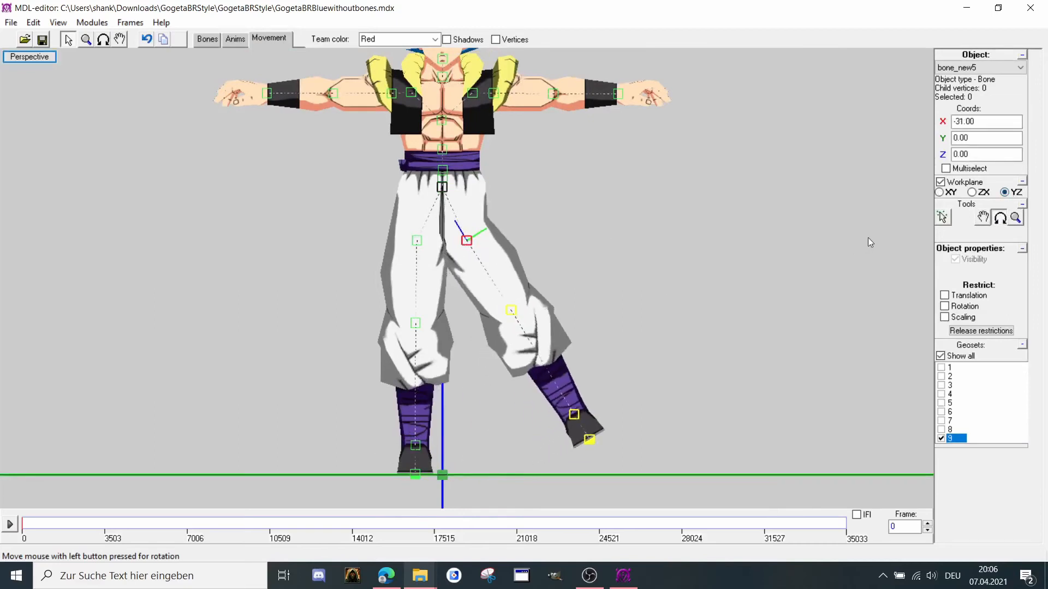
pyautogui.scroll(2, 813, 226)
# Bend the knee by rotating bone_new3 53 degrees about Y in the ZX workplane, and check the deformation from the front.
pyautogui.click(103, 39)
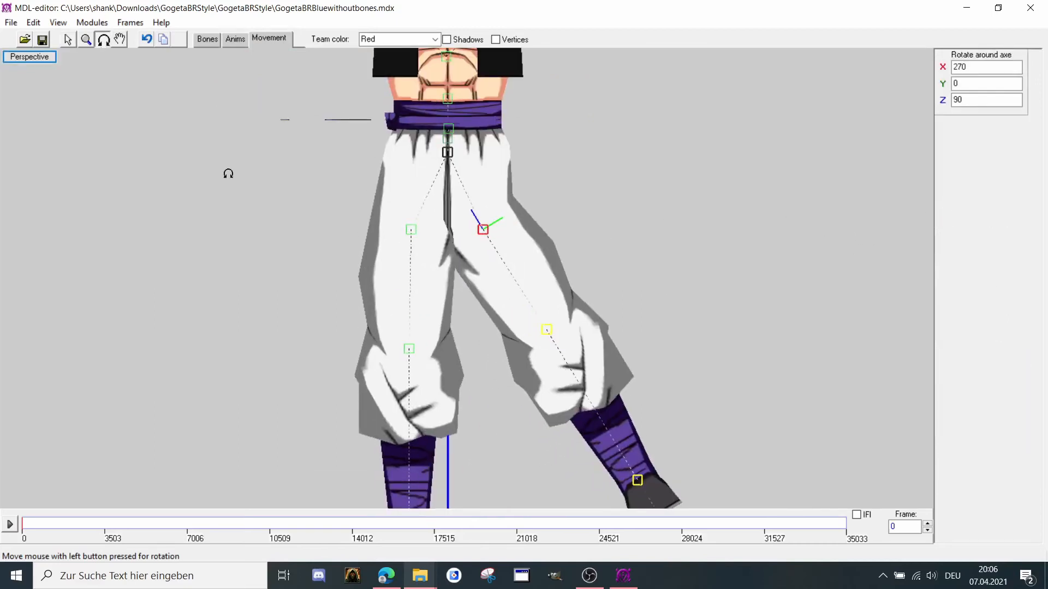
pyautogui.moveTo(227, 173); pyautogui.dragTo(170, 203)
pyautogui.click(68, 39)
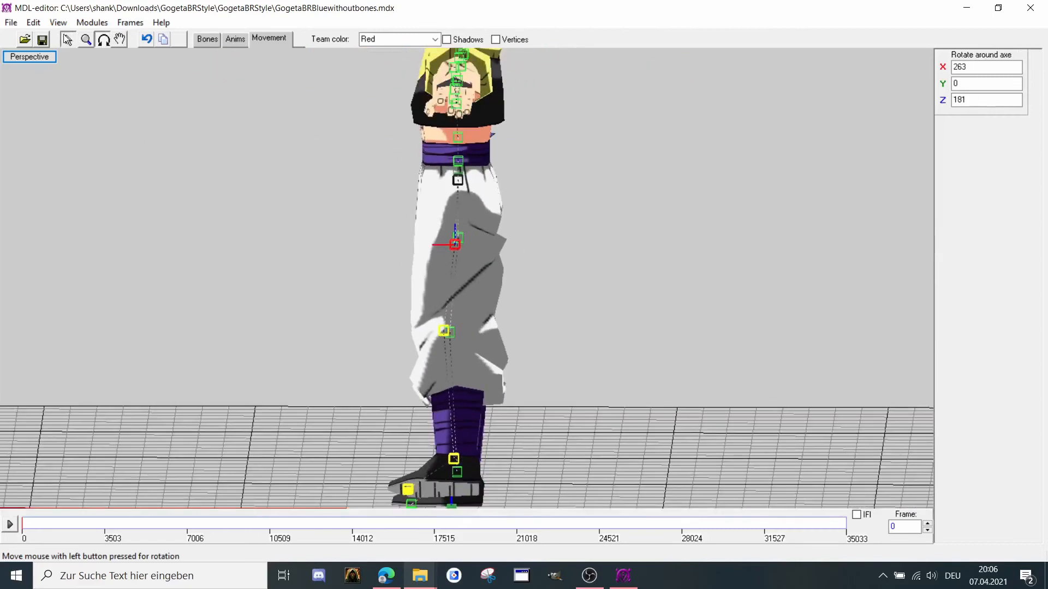
pyautogui.click(942, 217)
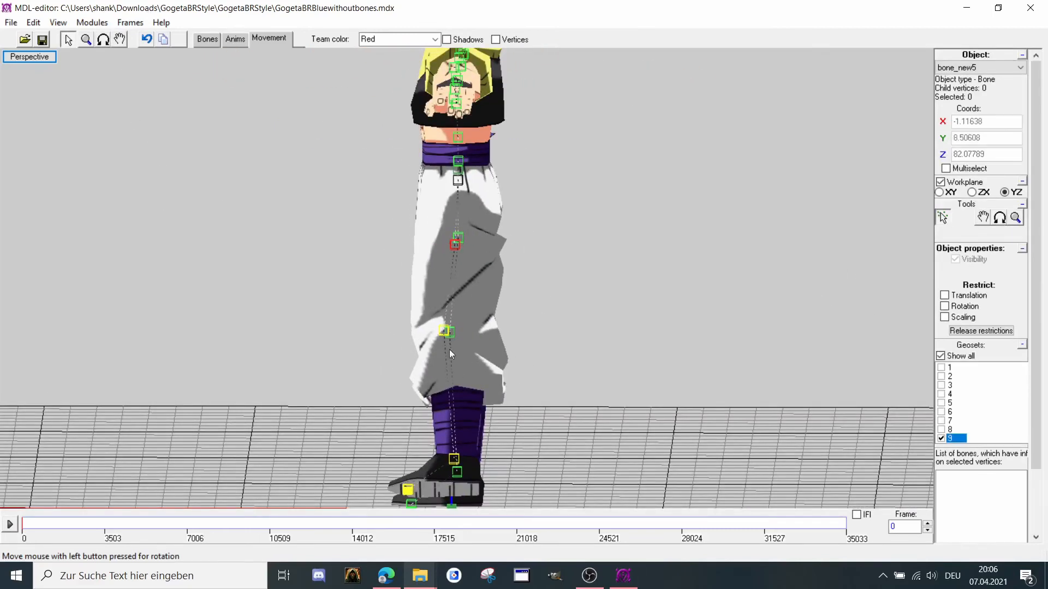
pyautogui.click(446, 332)
pyautogui.click(1000, 217)
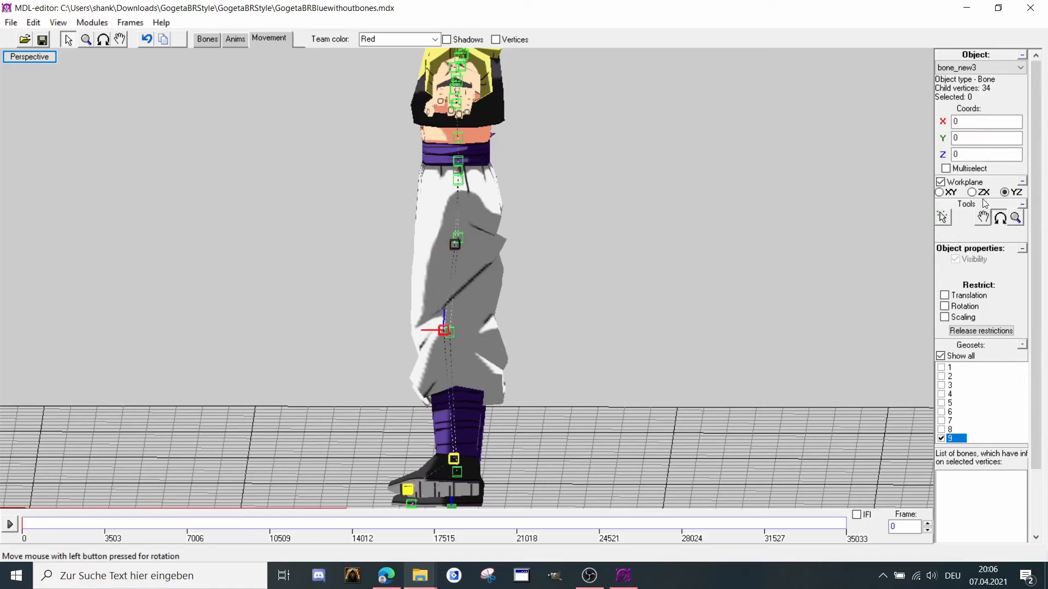
pyautogui.click(972, 192)
pyautogui.moveTo(872, 219); pyautogui.dragTo(816, 225)
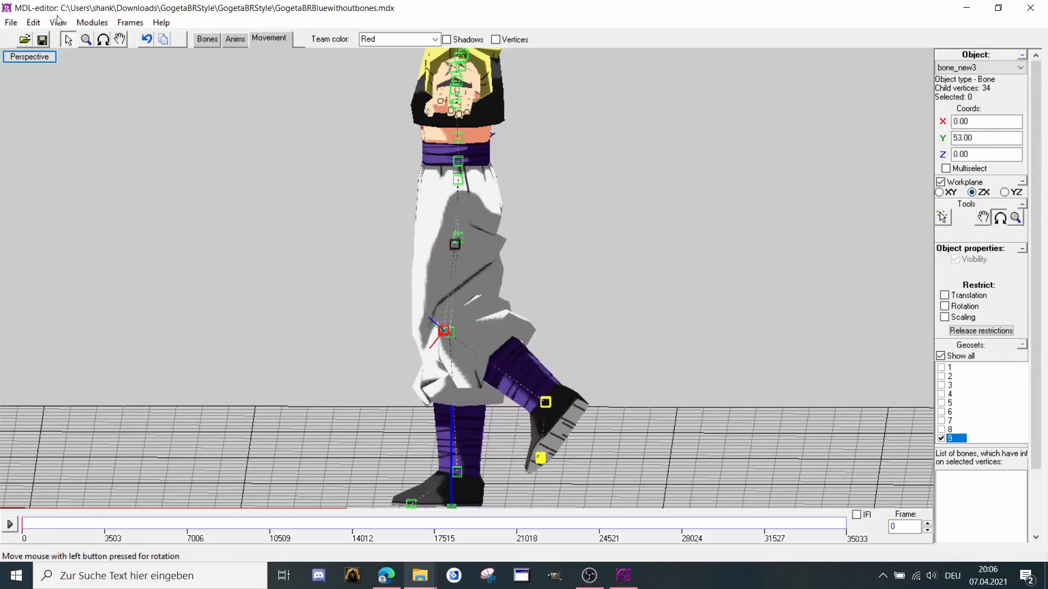
pyautogui.click(104, 39)
pyautogui.moveTo(109, 90); pyautogui.dragTo(187, 87)
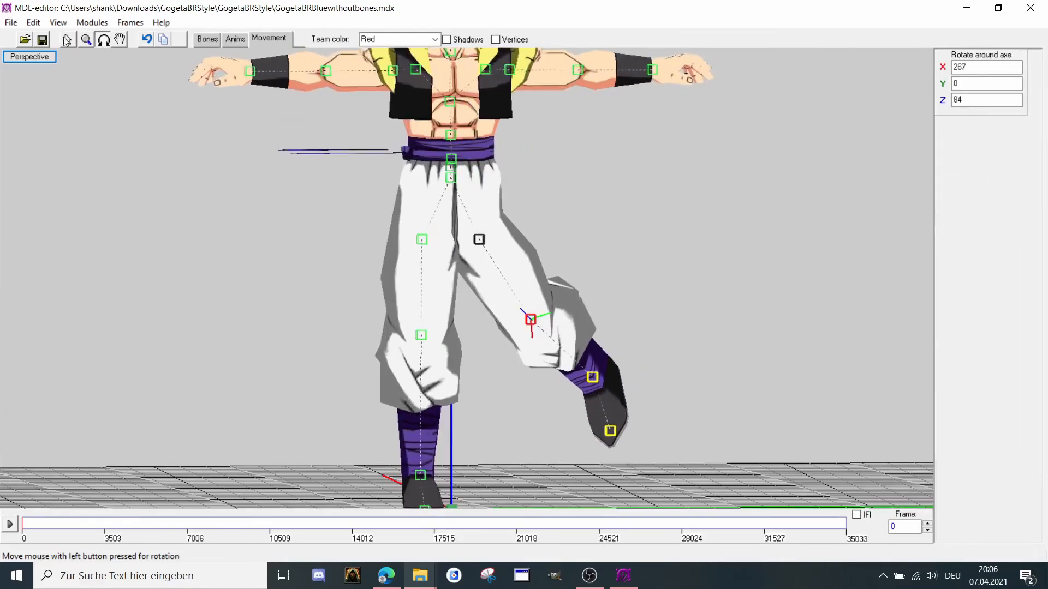
# Rotate the right thigh bone bone_new6 about X in the YZ workplane to swing that leg outward.
pyautogui.click(67, 41)
pyautogui.scroll(2, 435, 233)
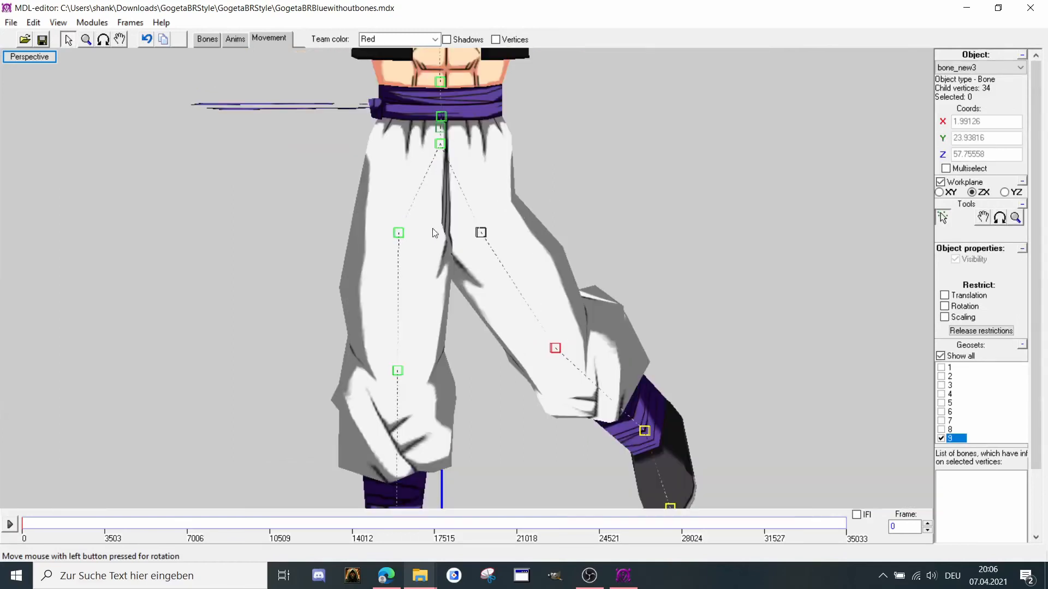
pyautogui.click(398, 236)
pyautogui.click(1000, 217)
pyautogui.click(1004, 192)
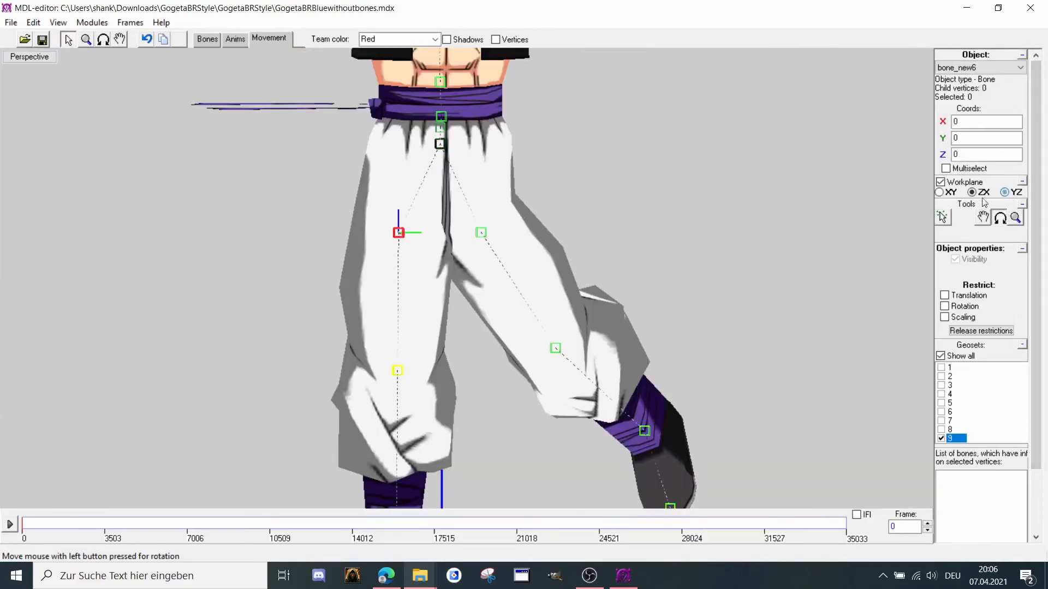
pyautogui.moveTo(916, 222); pyautogui.dragTo(699, 224)
# Bend the right knee by rotating bone_new4 55 degrees about Y in the ZX workplane, and check the pose from the front.
pyautogui.click(104, 39)
pyautogui.moveTo(107, 72); pyautogui.dragTo(152, 74)
pyautogui.click(68, 40)
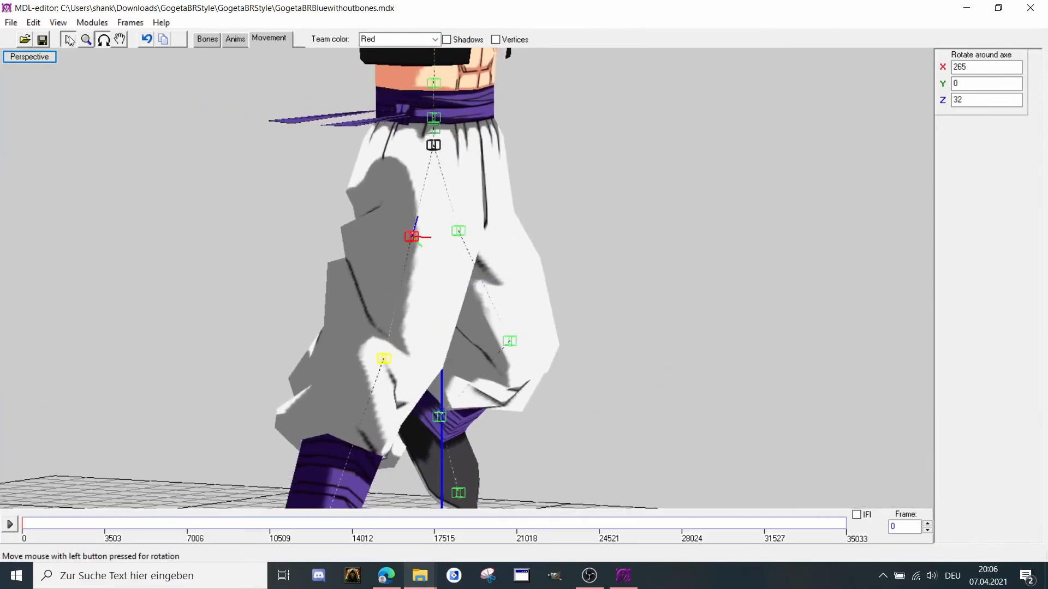
pyautogui.click(384, 361)
pyautogui.click(1001, 217)
pyautogui.click(979, 194)
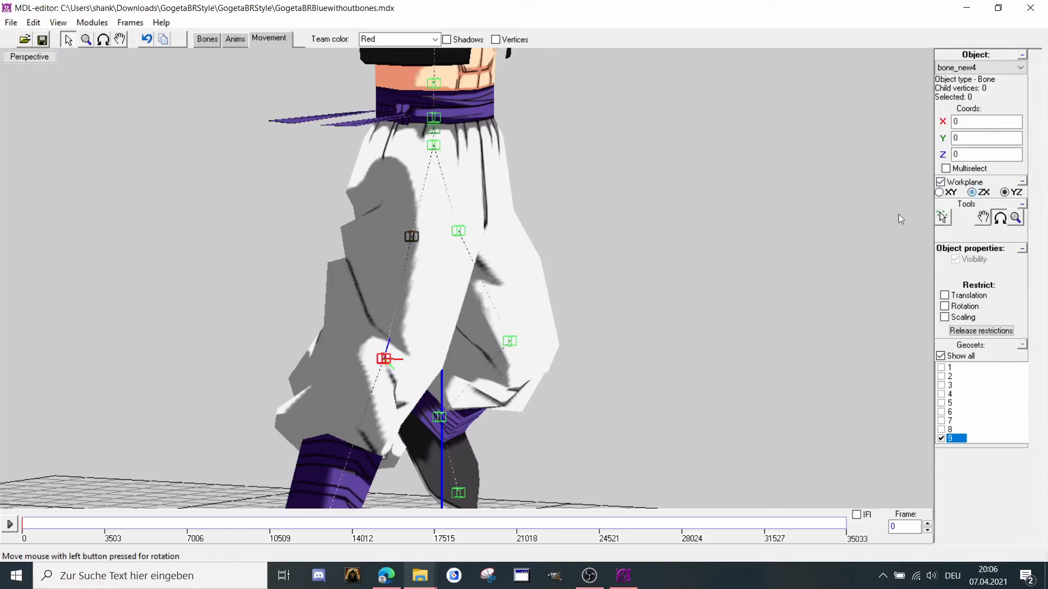
pyautogui.moveTo(898, 214); pyautogui.dragTo(792, 251)
pyautogui.rightClick(805, 312)
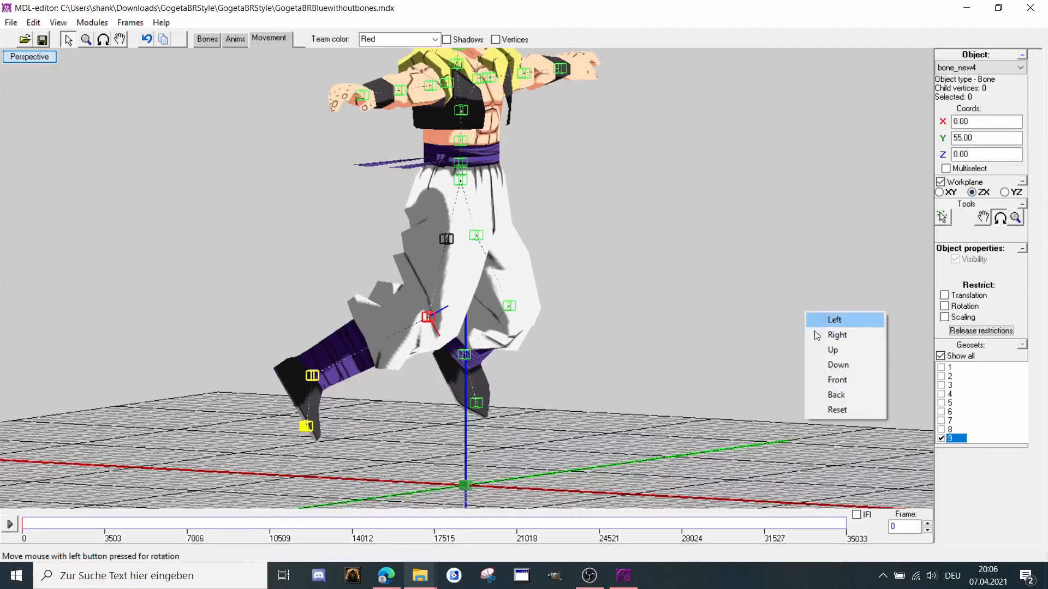
pyautogui.click(824, 397)
pyautogui.rightClick(613, 379)
pyautogui.click(627, 444)
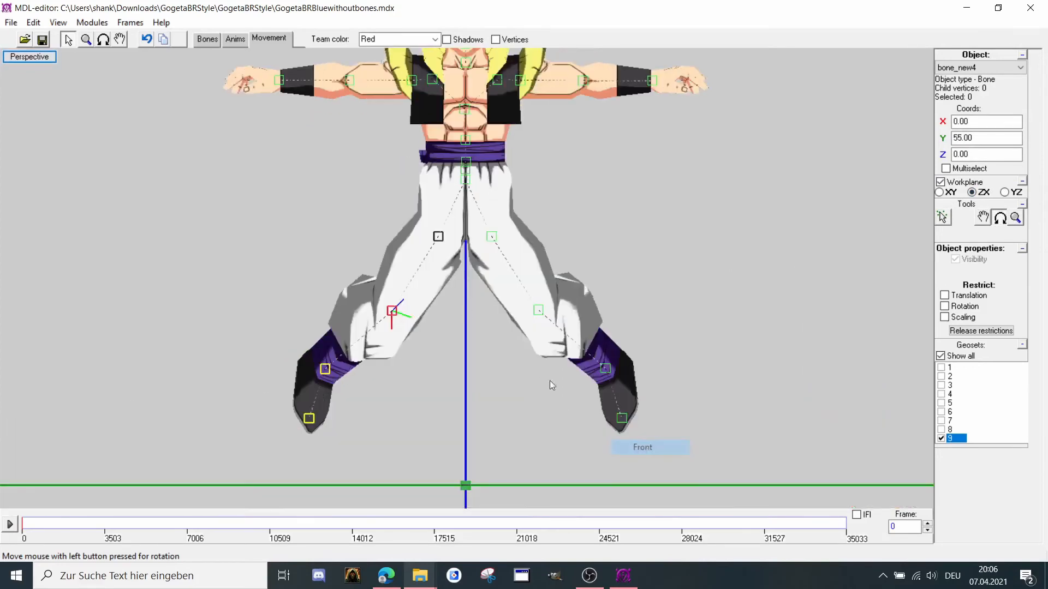
# Rotate the left foot bone bone_new1 by -33 degrees about Y in the ZX workplane, and turn it about X in the YZ workplane.
pyautogui.scroll(3, 549, 381)
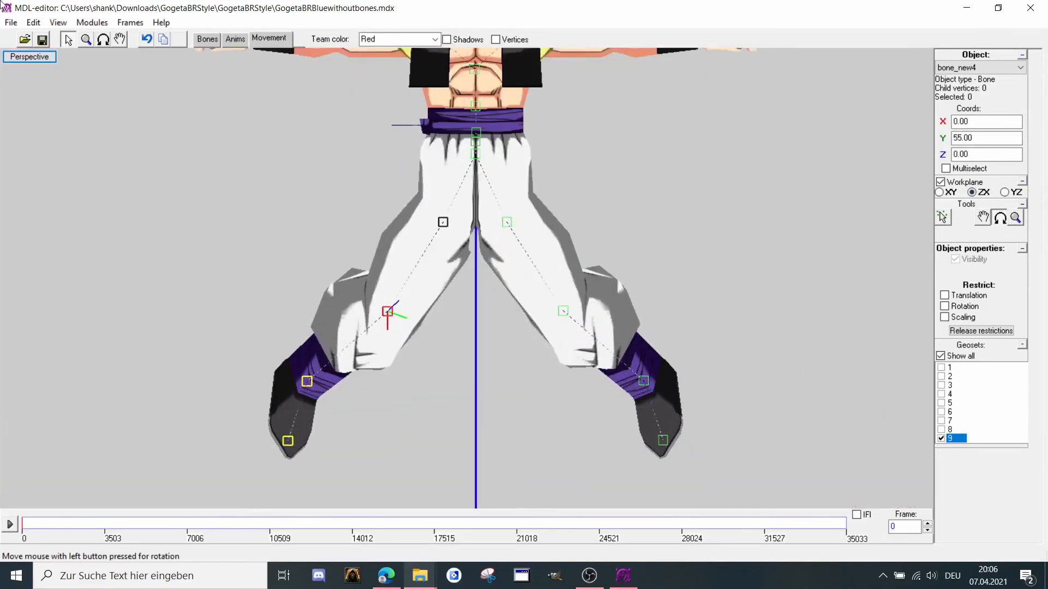
pyautogui.click(942, 219)
pyautogui.click(644, 380)
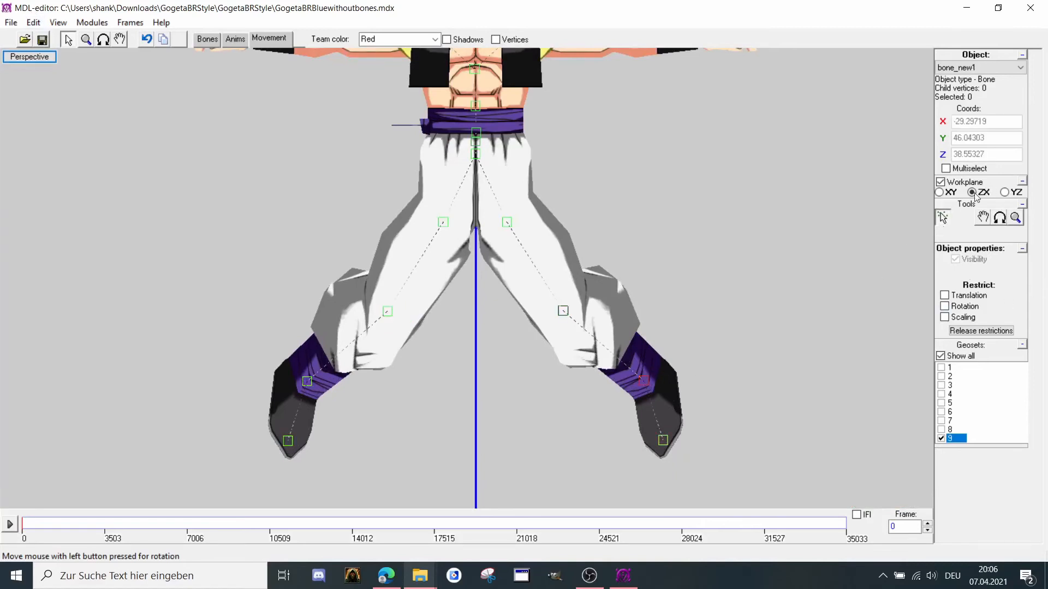
pyautogui.click(1000, 218)
pyautogui.moveTo(842, 294); pyautogui.dragTo(891, 298)
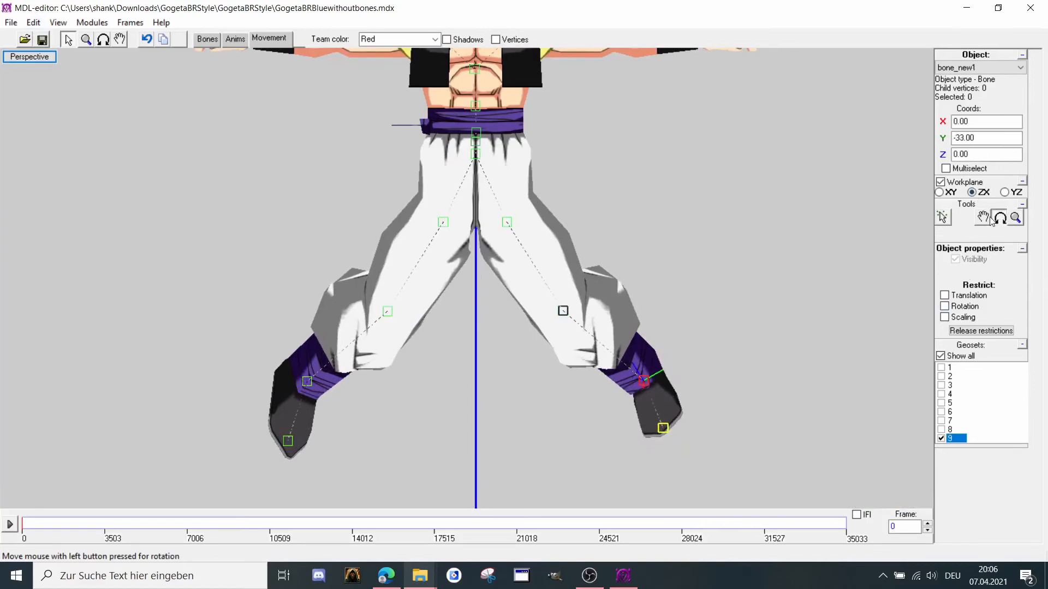
pyautogui.click(1013, 191)
pyautogui.moveTo(863, 243); pyautogui.dragTo(956, 242)
# Rotate the right foot bone bone_new2 by -25 degrees about X in the YZ workplane.
pyautogui.click(945, 217)
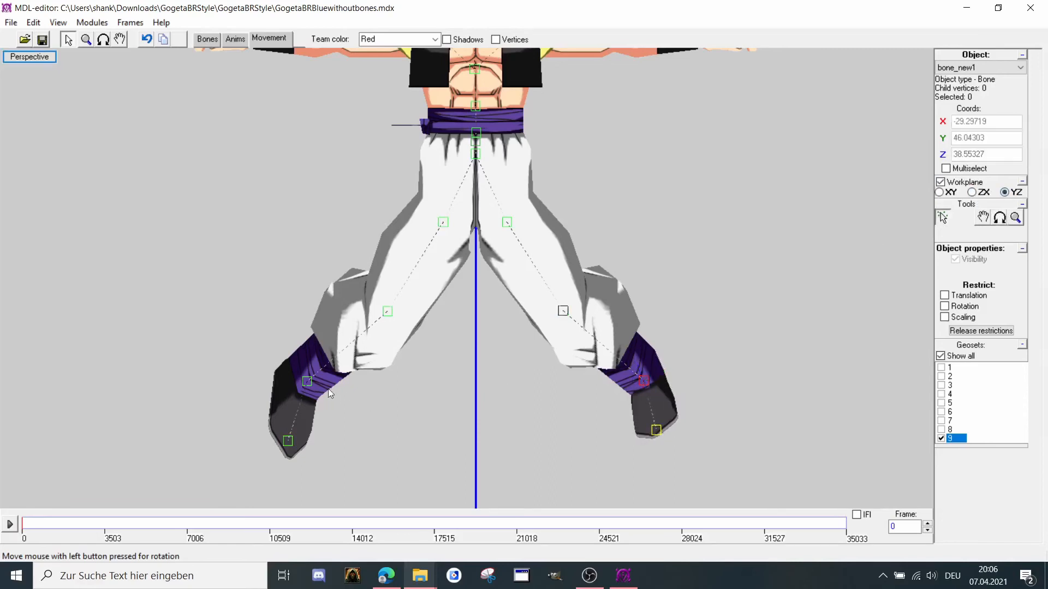
pyautogui.click(309, 385)
pyautogui.click(1000, 217)
pyautogui.moveTo(878, 243); pyautogui.dragTo(697, 214)
# Tilt the left hand downward by rotating its wrist bone about X in the YZ workplane.
pyautogui.scroll(-2, 697, 211)
pyautogui.moveTo(697, 211); pyautogui.dragTo(590, 237, button='middle')
pyautogui.scroll(3, 590, 237)
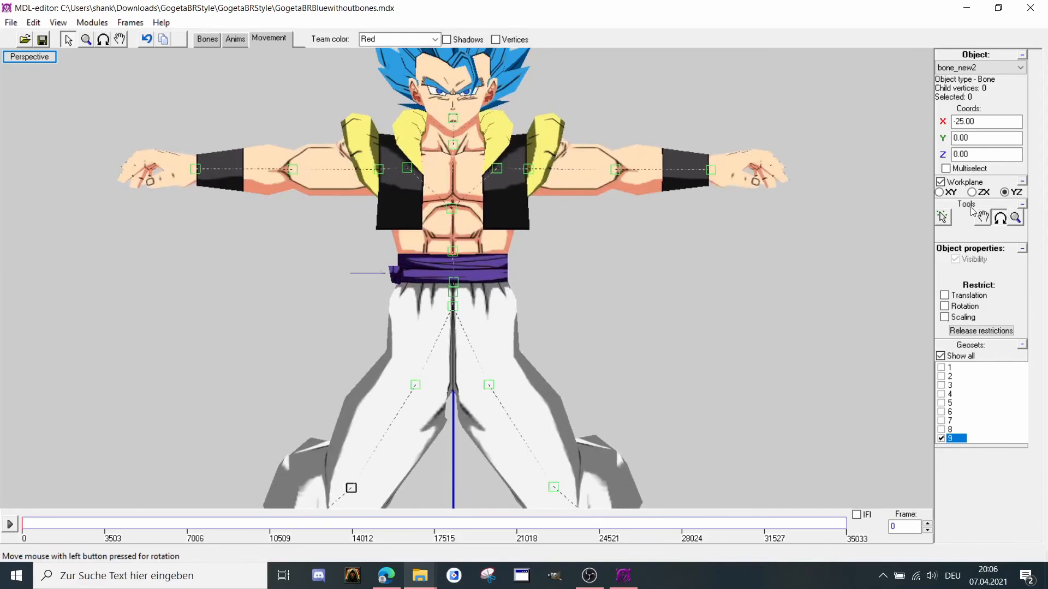
pyautogui.click(942, 217)
pyautogui.scroll(2, 712, 192)
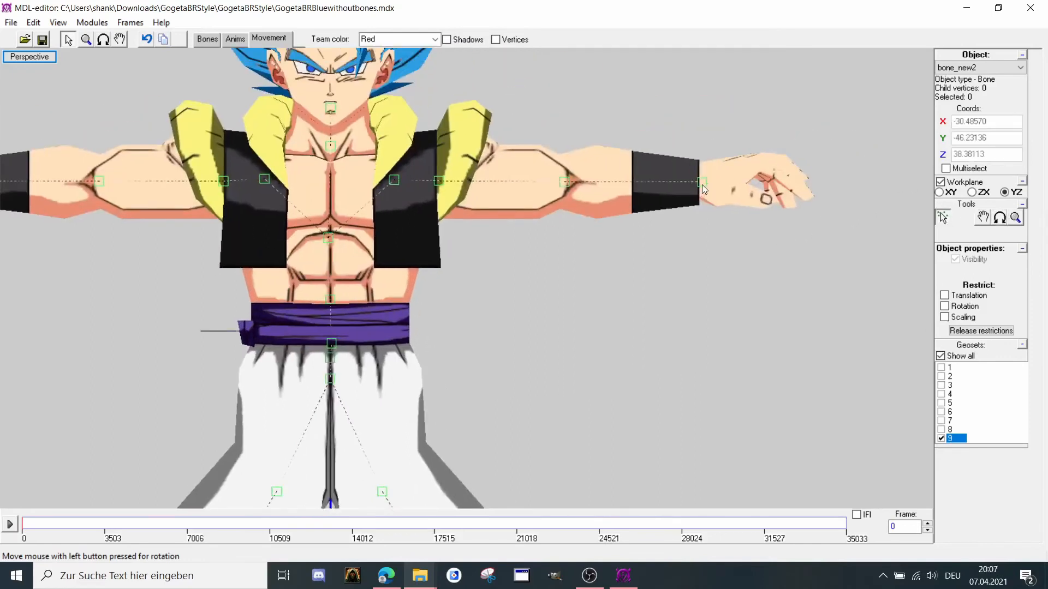
pyautogui.click(701, 185)
pyautogui.click(1000, 217)
pyautogui.moveTo(906, 224); pyautogui.dragTo(889, 236)
# Bend the left elbow forward by rotating bone_new15 about Z in the XY workplane.
pyautogui.click(943, 217)
pyautogui.click(565, 181)
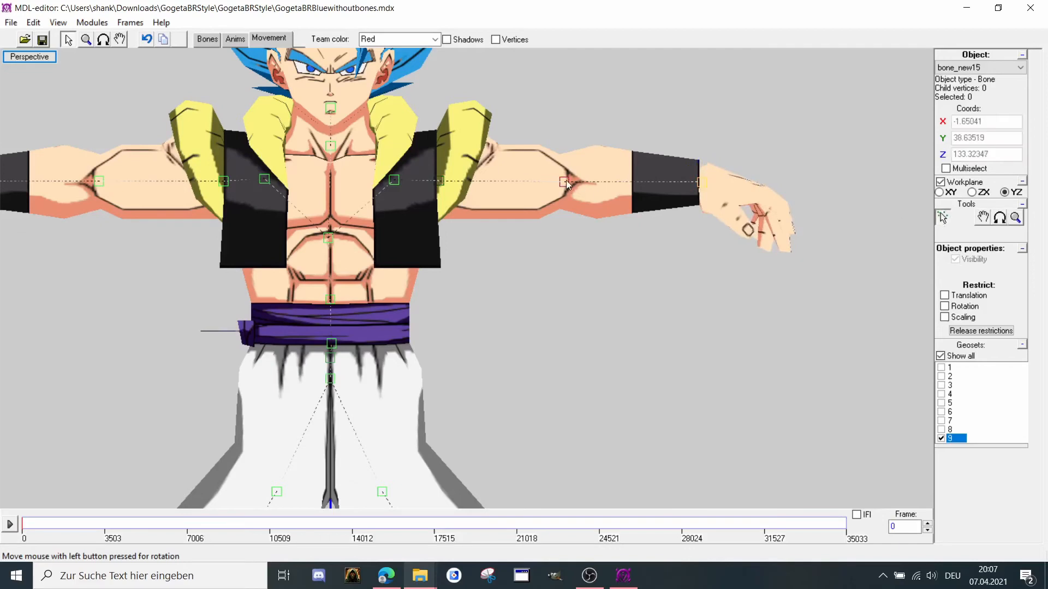
pyautogui.click(999, 218)
pyautogui.click(941, 182)
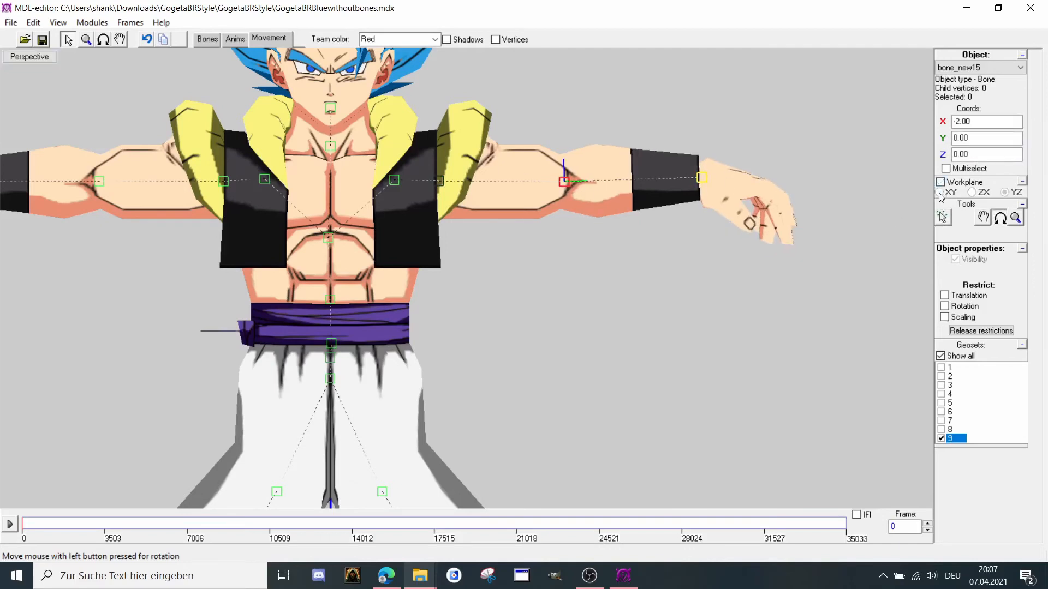
pyautogui.click(940, 182)
pyautogui.click(939, 192)
pyautogui.moveTo(834, 226); pyautogui.dragTo(811, 242)
# Lower the left arm by rotating the upper arm bone bone_new14 about X in the YZ workplane.
pyautogui.click(943, 217)
pyautogui.scroll(2, 438, 171)
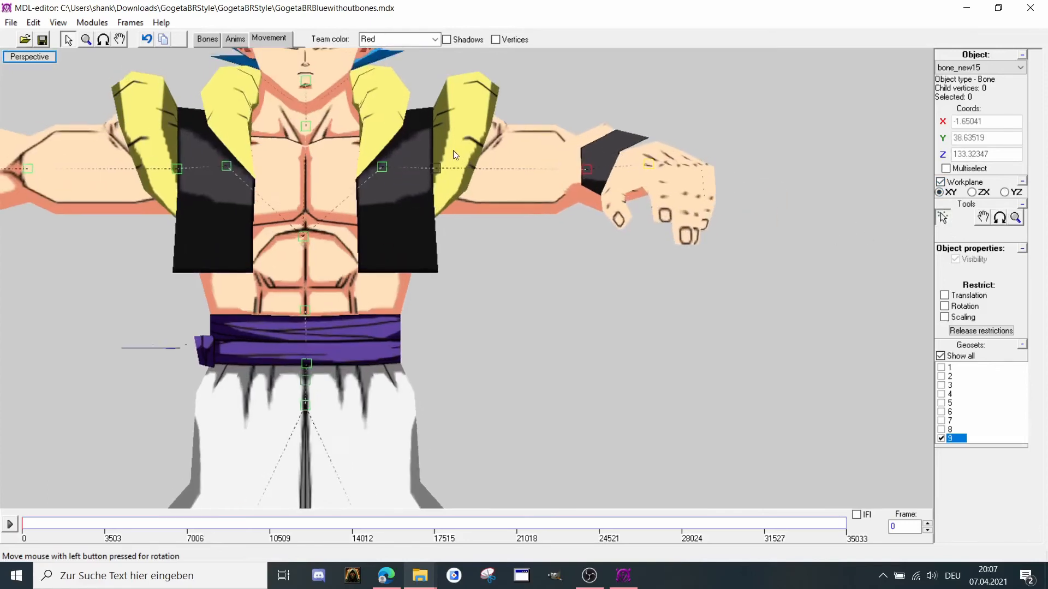
pyautogui.click(435, 171)
pyautogui.click(1000, 218)
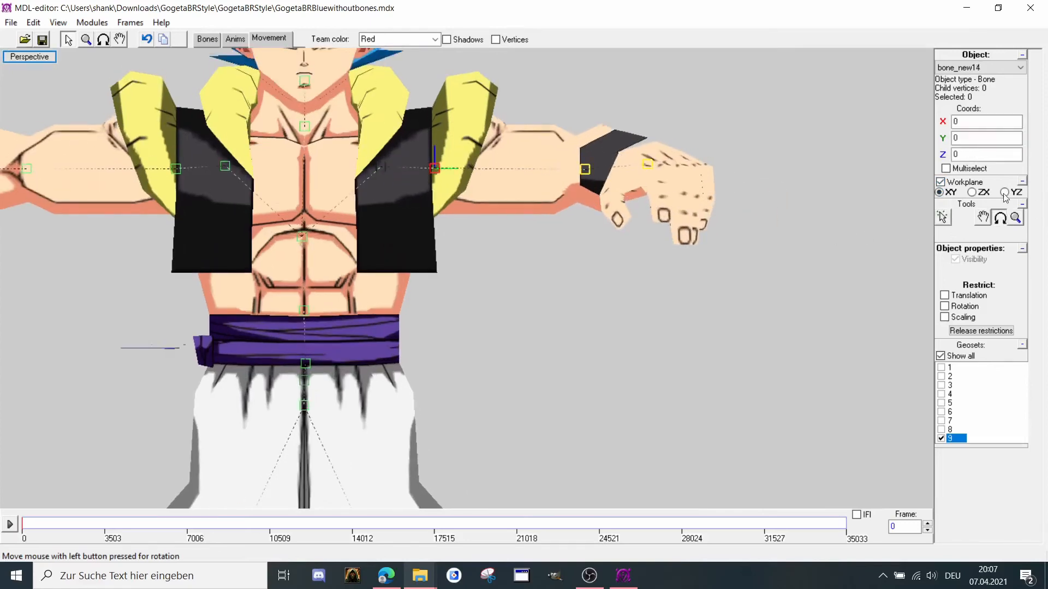
pyautogui.click(1004, 192)
pyautogui.moveTo(879, 218); pyautogui.dragTo(854, 237)
# Lower the left arm further by rotating bone_new14 another 29 degrees about X in the YZ workplane.
pyautogui.click(108, 35)
pyautogui.moveTo(102, 76); pyautogui.dragTo(143, 122)
pyautogui.click(70, 45)
pyautogui.click(117, 40)
pyautogui.click(103, 40)
pyautogui.click(67, 42)
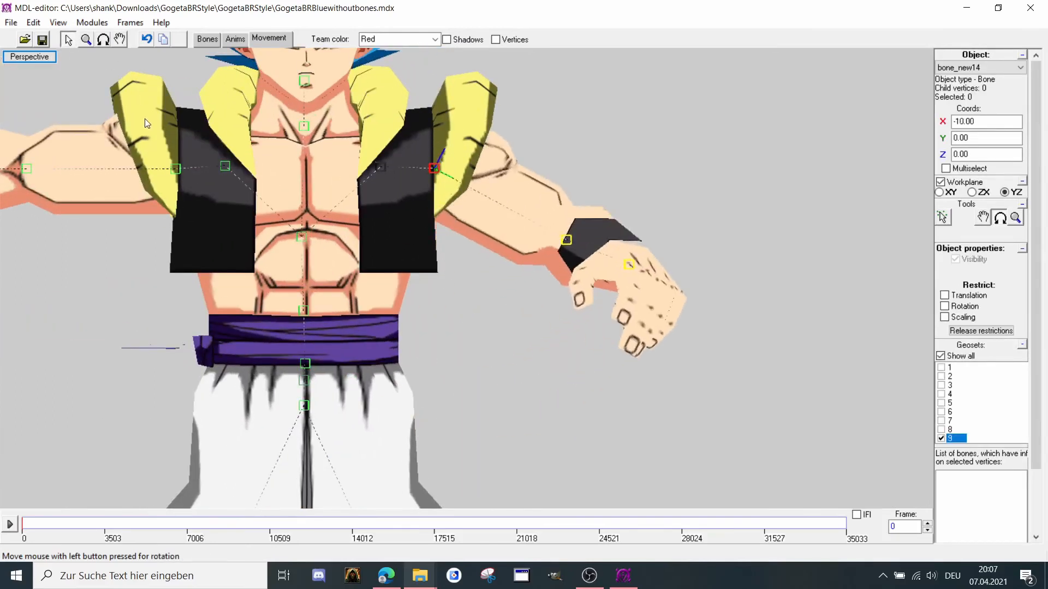
pyautogui.moveTo(203, 150); pyautogui.dragTo(313, 194, button='middle')
pyautogui.moveTo(313, 194); pyautogui.dragTo(627, 165)
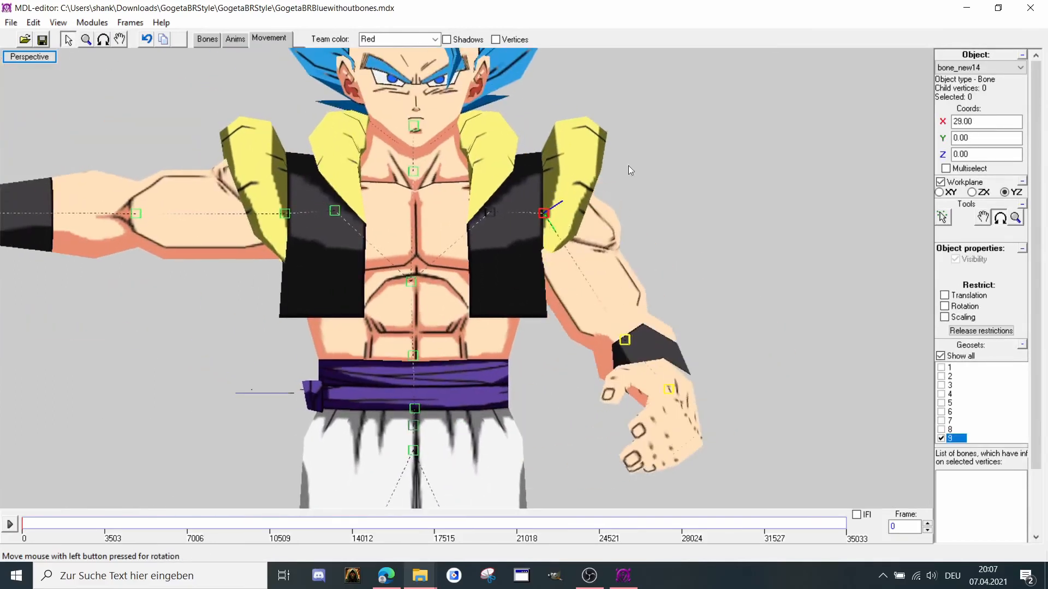
# Raise the left shoulder by rotating bone_new12 about X in the YZ workplane.
pyautogui.click(942, 218)
pyautogui.click(492, 211)
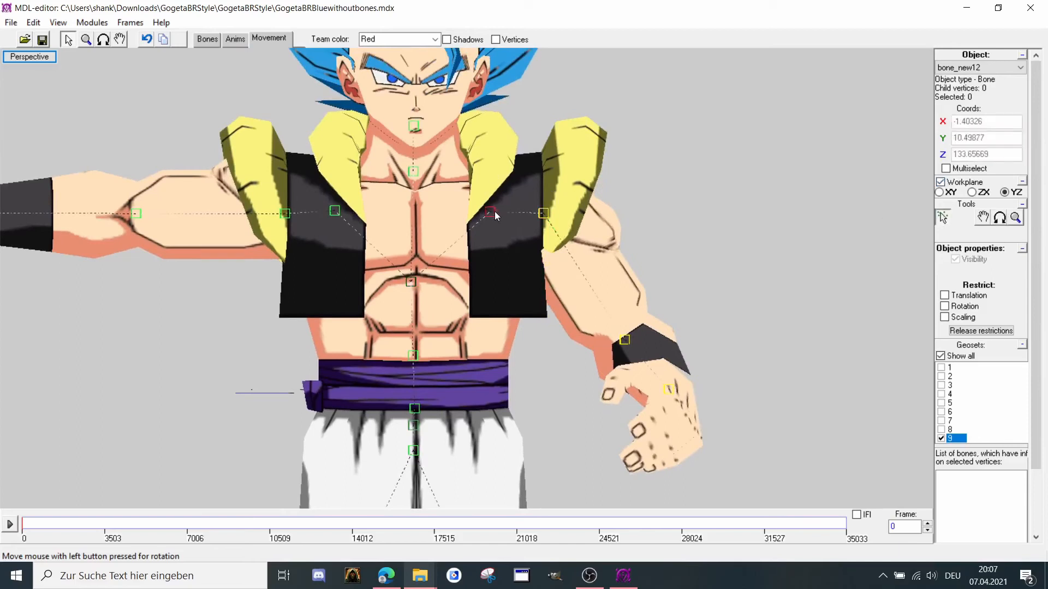
pyautogui.click(1000, 217)
pyautogui.moveTo(916, 249)
pyautogui.mouseDown()
pyautogui.moveTo(850, 260)
pyautogui.moveTo(901, 254)
pyautogui.moveTo(876, 257)
pyautogui.moveTo(918, 230)
pyautogui.mouseUp()
# Raise the right shoulder by rotating bone_new13 20 degrees about X in the YZ workplane.
pyautogui.click(943, 217)
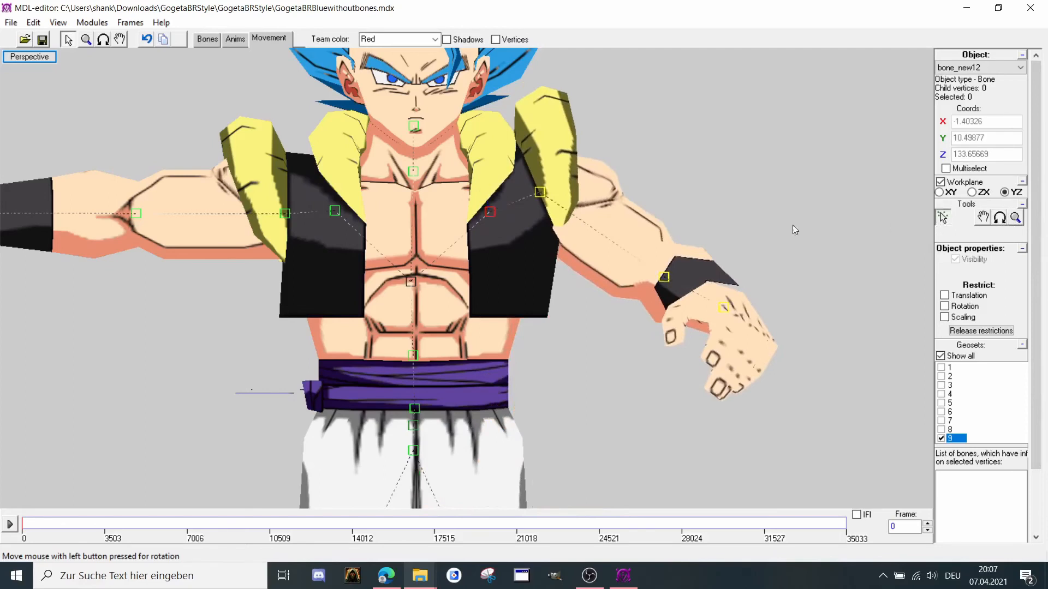
pyautogui.moveTo(449, 210); pyautogui.dragTo(562, 214, button='middle')
pyautogui.click(447, 216)
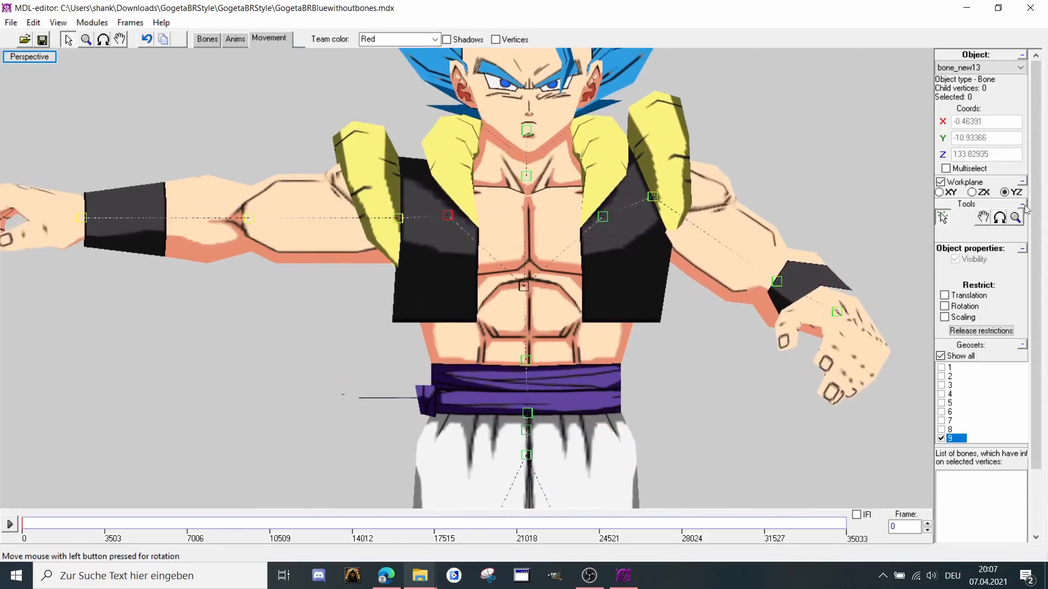
pyautogui.click(999, 217)
pyautogui.moveTo(895, 229)
pyautogui.mouseDown()
pyautogui.moveTo(858, 238)
pyautogui.moveTo(902, 220)
pyautogui.mouseUp()
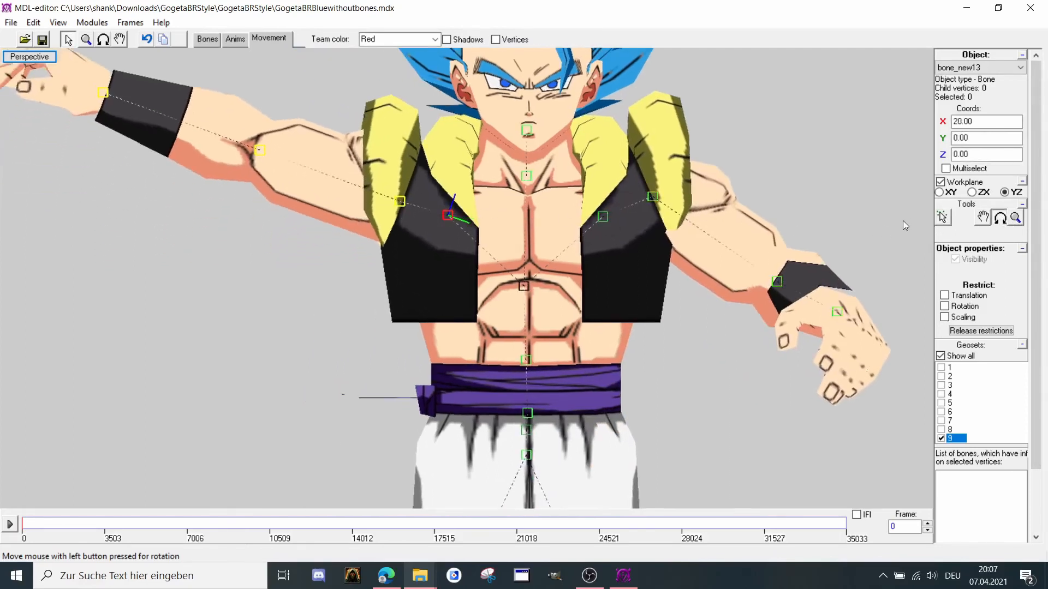
# Lower the right arm by rotating the upper arm bone bone_new23 by -43 degrees about X in the YZ workplane.
pyautogui.click(946, 219)
pyautogui.click(402, 202)
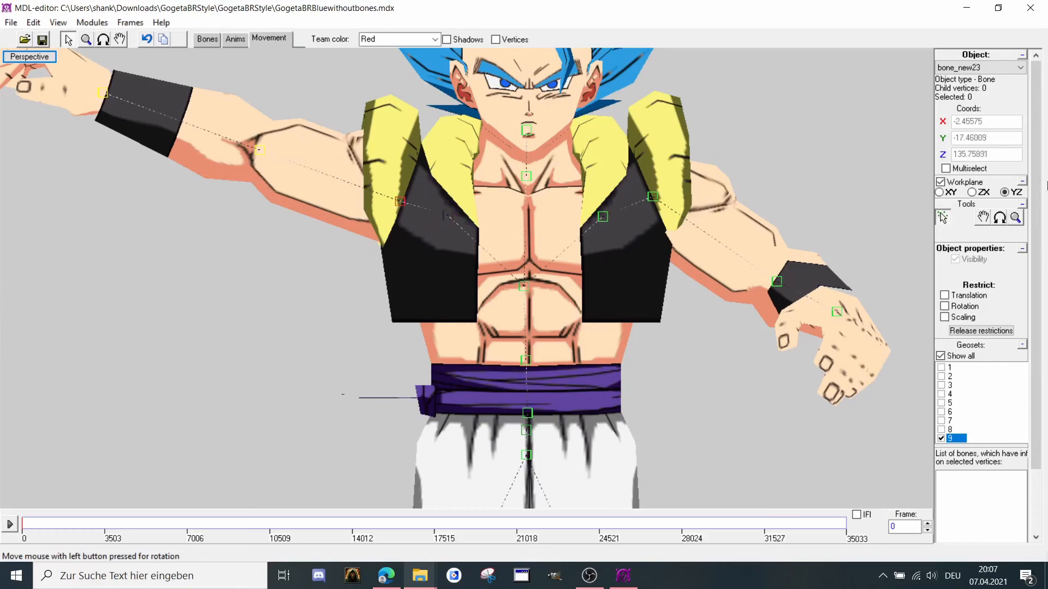
pyautogui.click(1000, 217)
pyautogui.moveTo(873, 229); pyautogui.dragTo(993, 217)
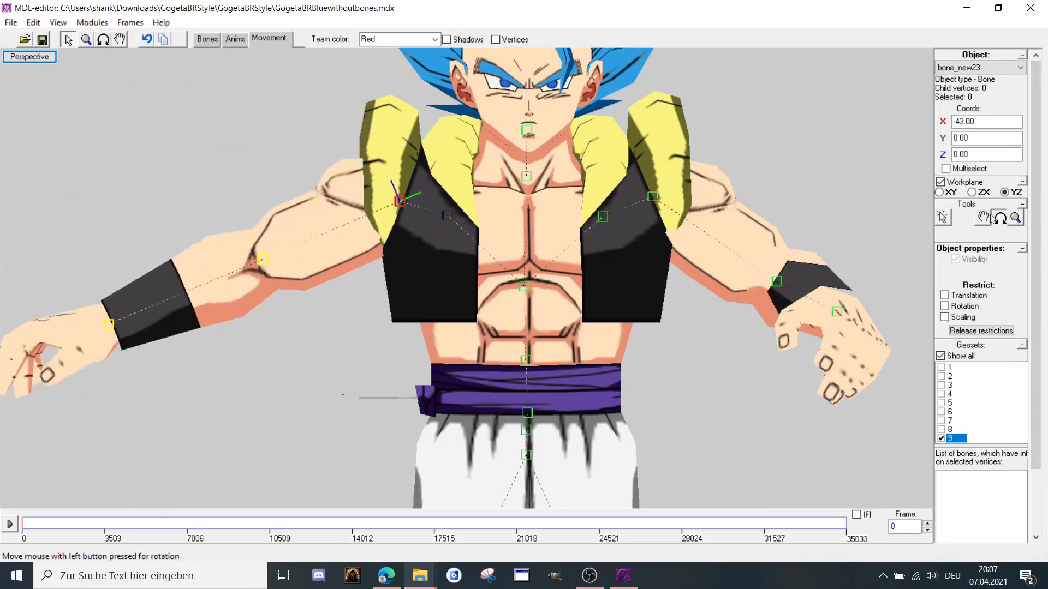
# Bend the right elbow forward by rotating bone_new16 about Z in the XY workplane.
pyautogui.click(942, 217)
pyautogui.moveTo(566, 262); pyautogui.dragTo(737, 224, button='middle')
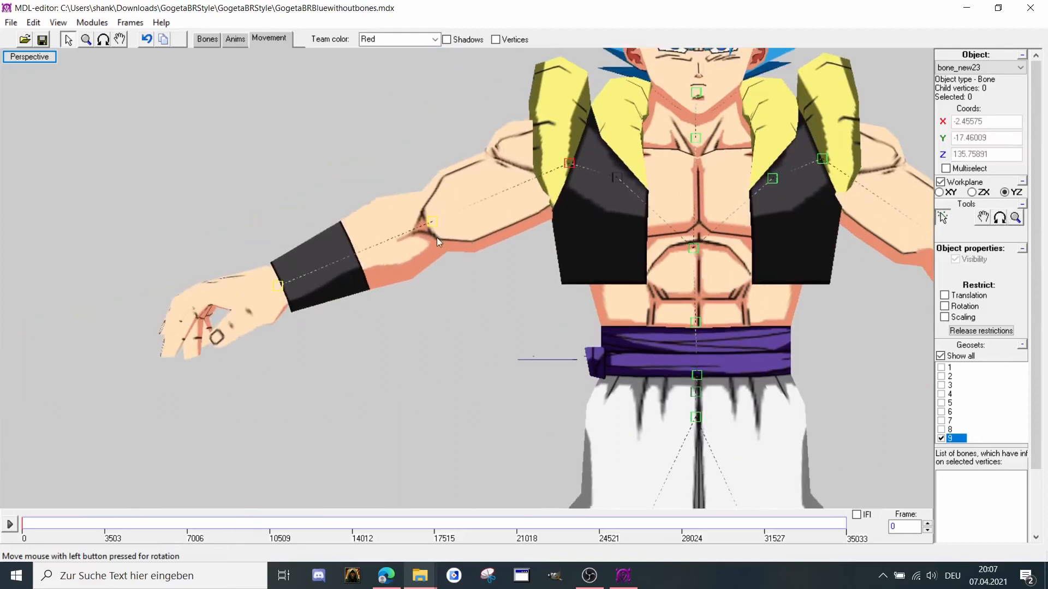
pyautogui.click(432, 222)
pyautogui.click(999, 217)
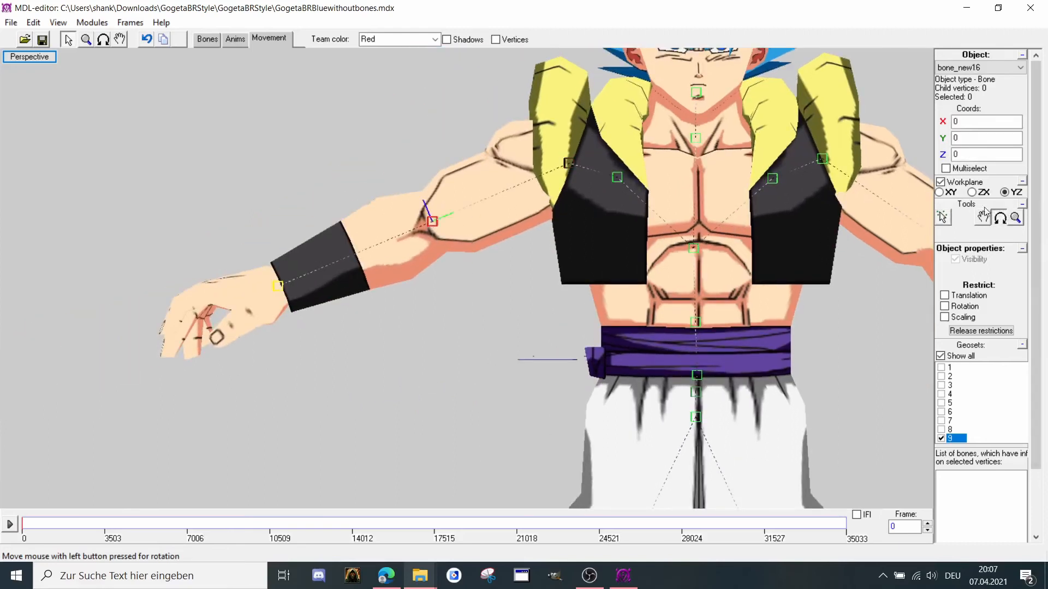
pyautogui.click(948, 193)
pyautogui.moveTo(840, 246); pyautogui.dragTo(894, 233)
# Test the neck by rotating bone_new17 by -4 degrees about X in the YZ workplane.
pyautogui.click(943, 217)
pyautogui.moveTo(622, 129); pyautogui.dragTo(565, 204, button='middle')
pyautogui.scroll(2, 623, 202)
pyautogui.click(668, 204)
pyautogui.moveTo(666, 205); pyautogui.dragTo(607, 247, button='middle')
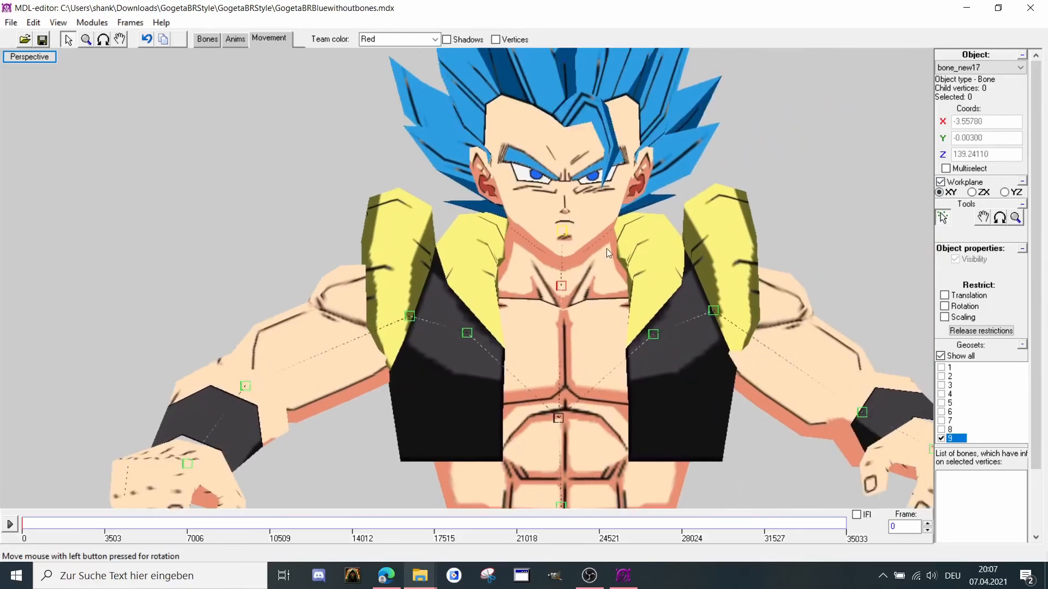
pyautogui.scroll(2, 606, 248)
pyautogui.click(1000, 217)
pyautogui.moveTo(880, 220); pyautogui.dragTo(876, 250)
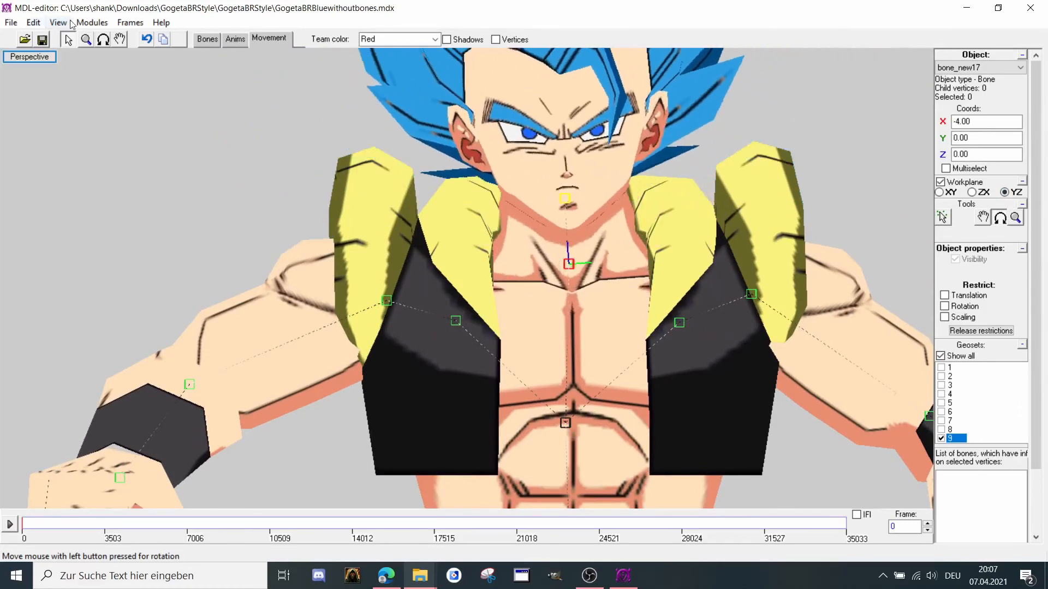
# From an angled view, rotate the neck bone bone_new17 2 degrees about Y in the ZX workplane, and return to the front view.
pyautogui.click(103, 39)
pyautogui.moveTo(125, 77)
pyautogui.mouseDown()
pyautogui.moveTo(187, 93)
pyautogui.moveTo(125, 68)
pyautogui.mouseUp()
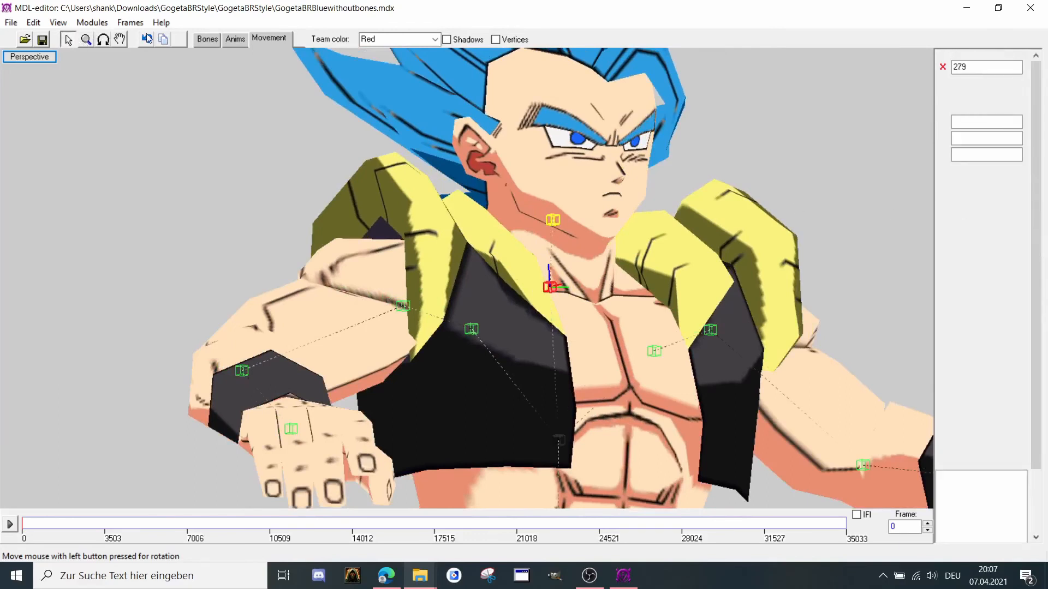
pyautogui.moveTo(843, 218)
pyautogui.mouseDown()
pyautogui.moveTo(830, 221)
pyautogui.moveTo(854, 229)
pyautogui.moveTo(838, 232)
pyautogui.moveTo(852, 221)
pyautogui.mouseUp()
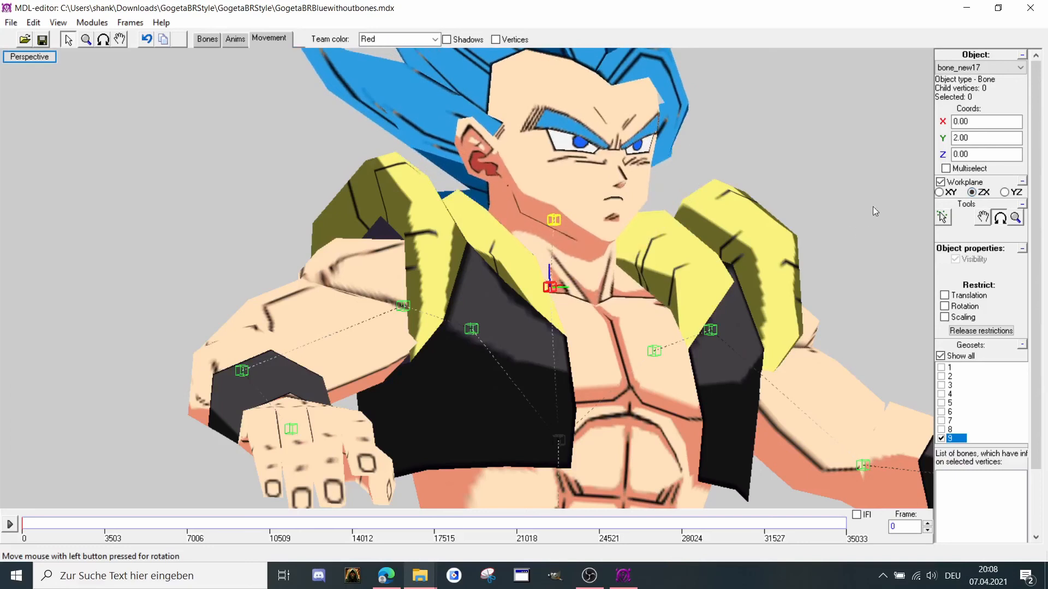
pyautogui.rightClick(873, 195)
pyautogui.click(869, 266)
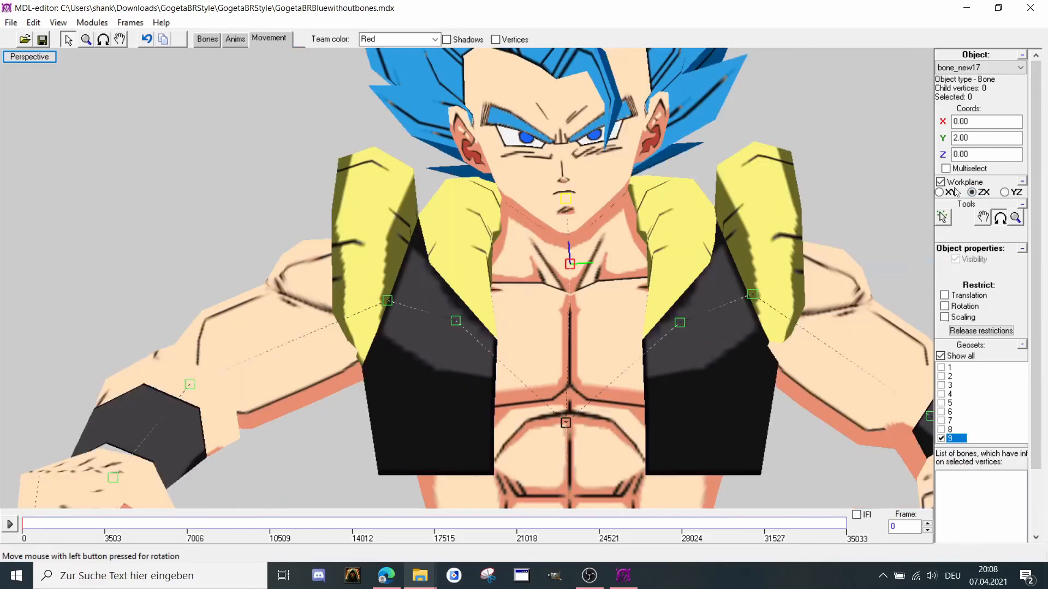
# Tilt the head forward by rotating the head bone bone_new18 36 degrees about Y in the ZX workplane.
pyautogui.click(942, 218)
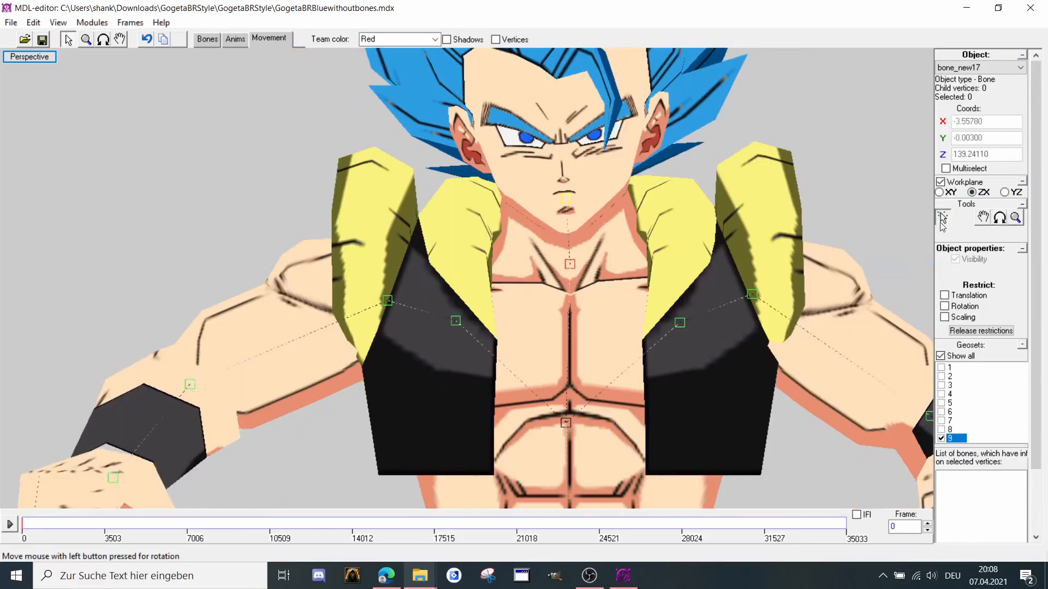
pyautogui.click(994, 219)
pyautogui.moveTo(865, 243)
pyautogui.mouseDown()
pyautogui.moveTo(896, 245)
pyautogui.moveTo(854, 257)
pyautogui.mouseUp()
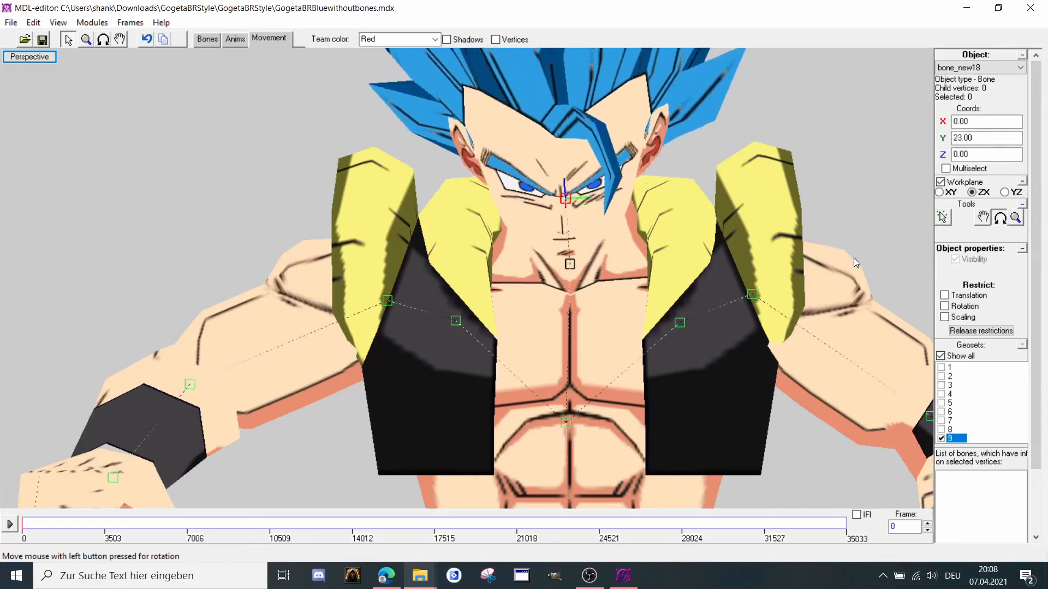
# Leave the movement test and return to bone editing with the whole model in view.
pyautogui.scroll(-8, 853, 258)
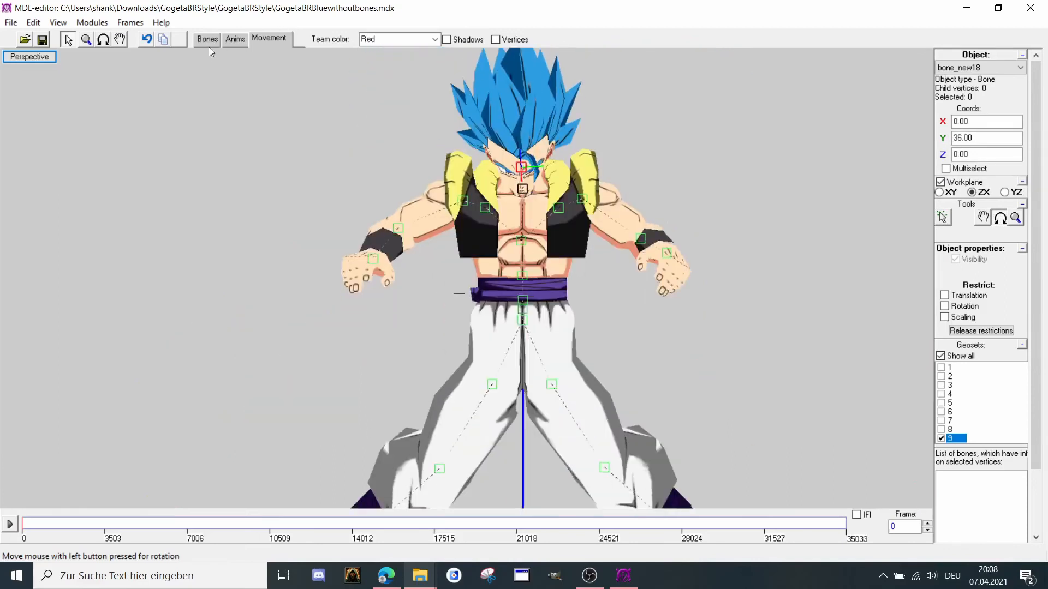
pyautogui.click(208, 43)
pyautogui.rightClick(811, 396)
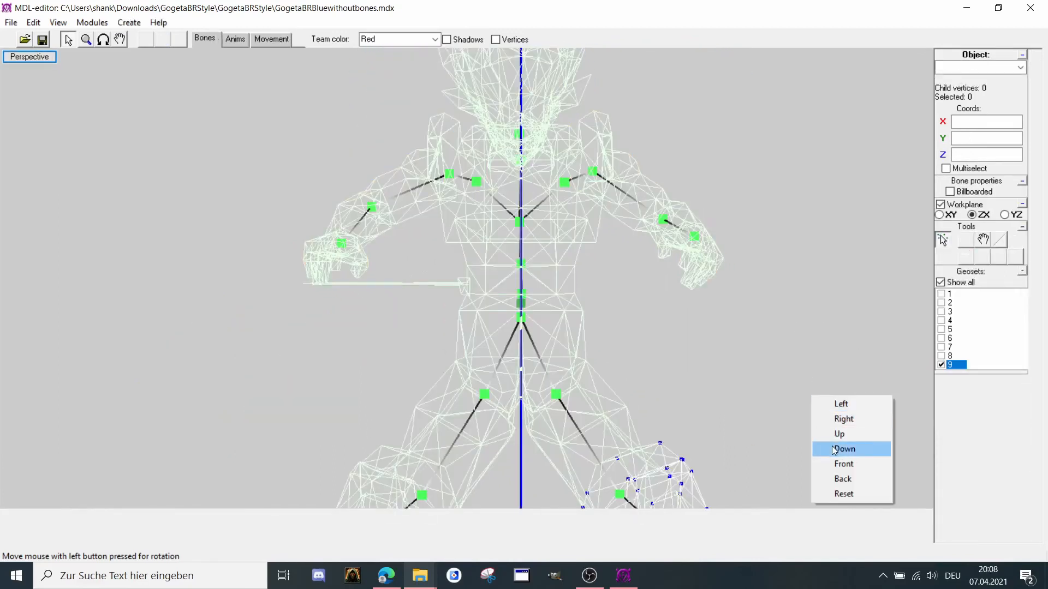
pyautogui.click(844, 449)
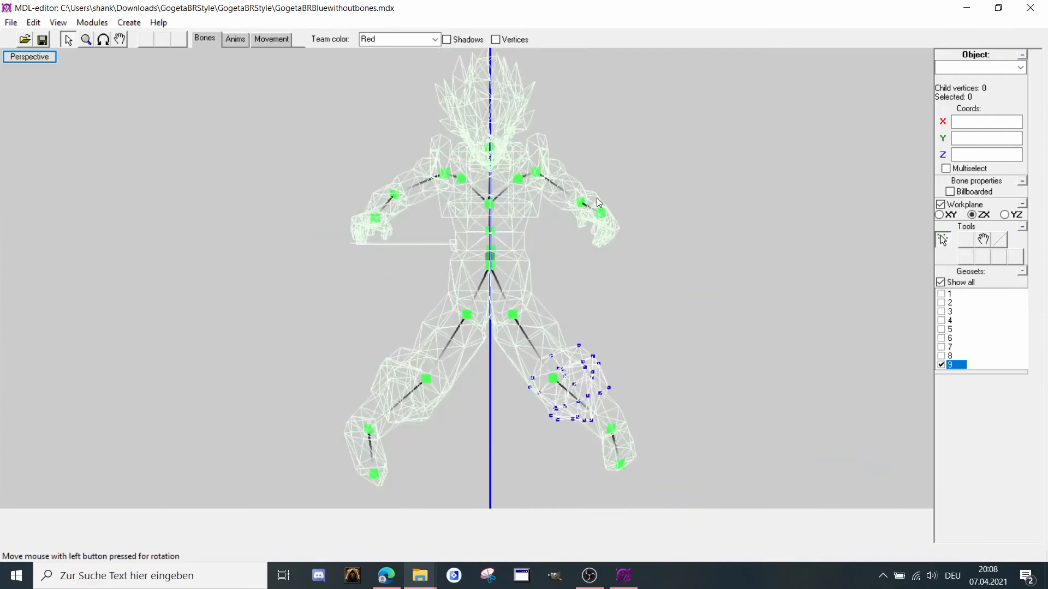
pyautogui.click(234, 42)
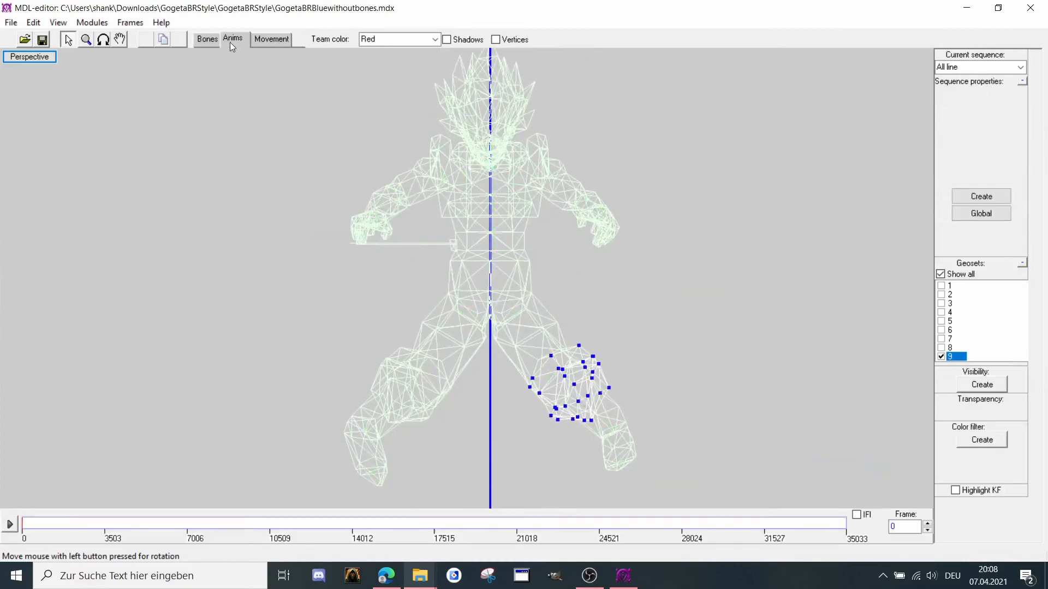
pyautogui.moveTo(273, 322)
pyautogui.mouseDown()
pyautogui.moveTo(289, 351)
pyautogui.moveTo(281, 304)
pyautogui.mouseUp()
pyautogui.click(209, 39)
pyautogui.moveTo(250, 91); pyautogui.dragTo(239, 194, button='middle')
pyautogui.scroll(1, 238, 193)
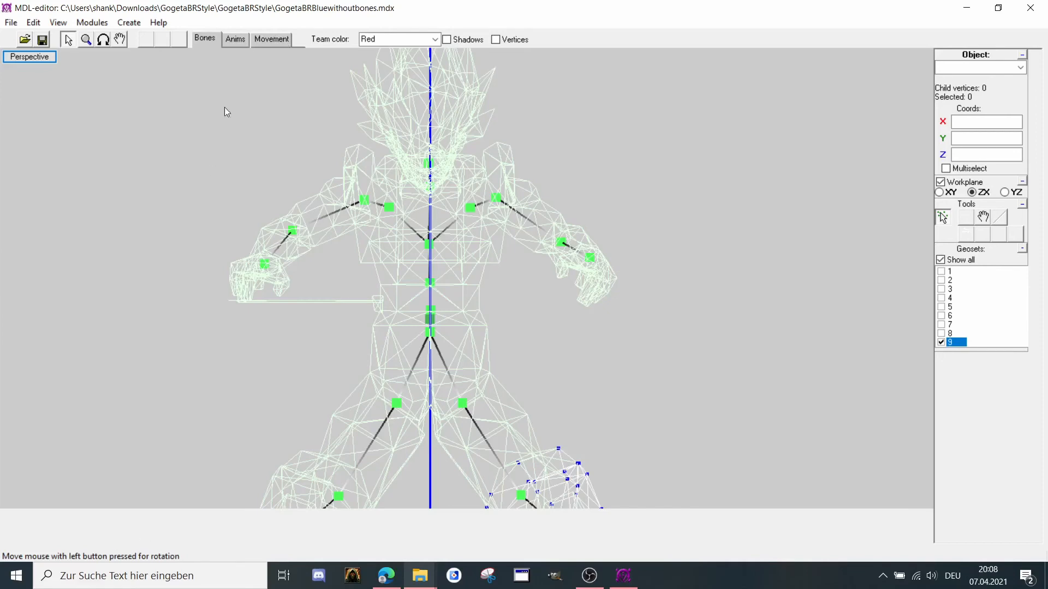
pyautogui.click(235, 38)
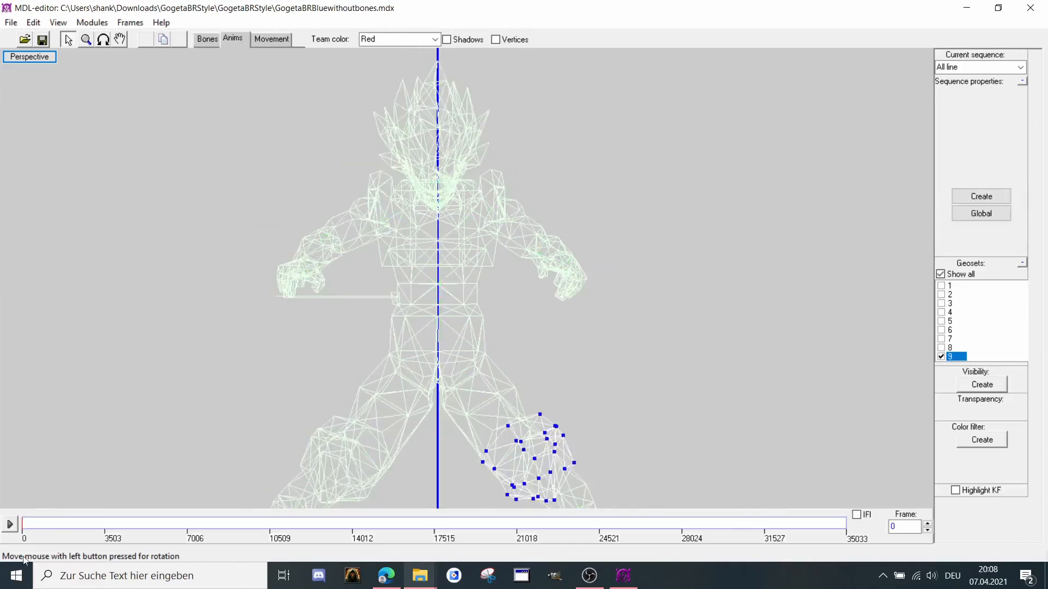
pyautogui.click(207, 38)
pyautogui.scroll(1, 540, 281)
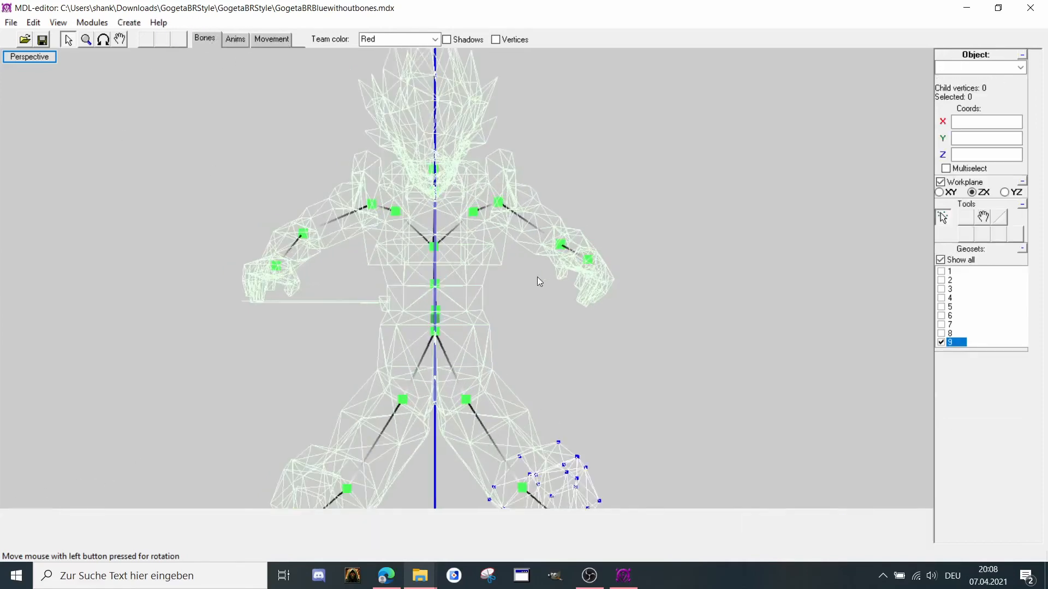
# Make geoset 1 the only active geoset instead of geoset 9, with all geosets still displayed.
pyautogui.click(961, 260)
pyautogui.click(939, 263)
pyautogui.click(940, 269)
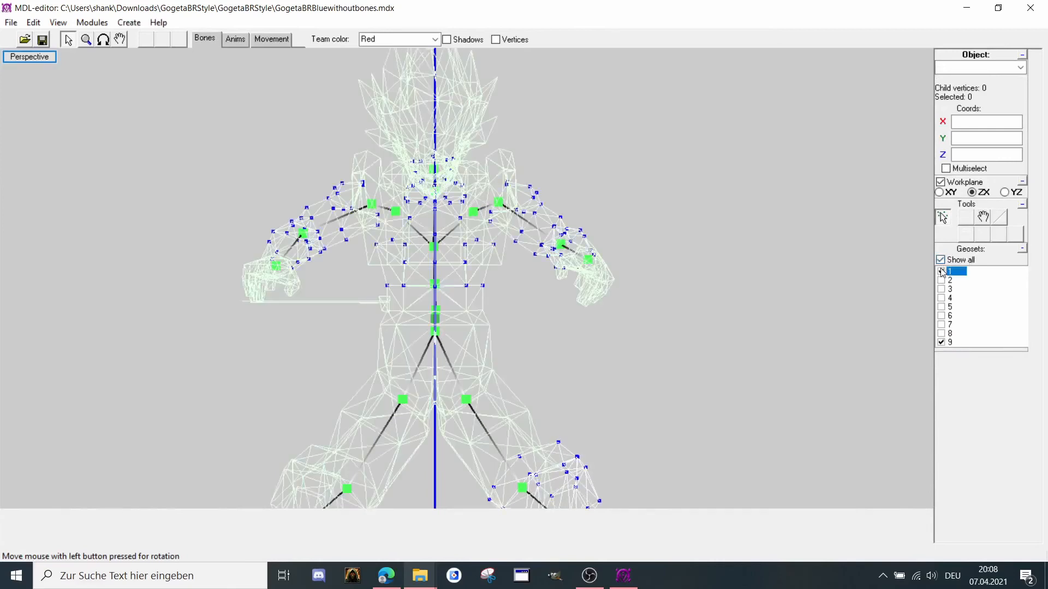
pyautogui.click(943, 343)
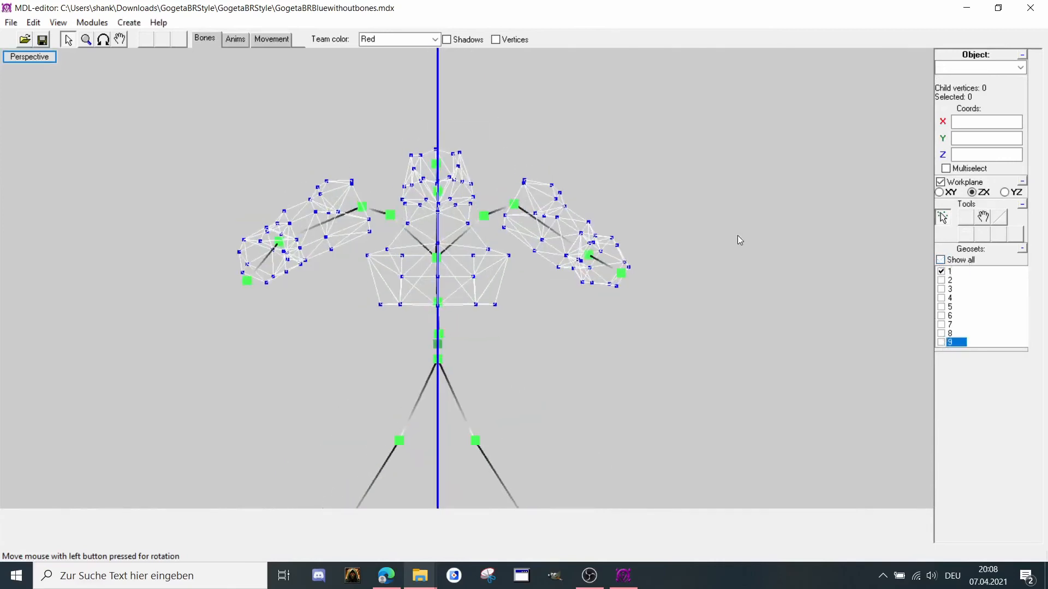
pyautogui.scroll(1, 526, 224)
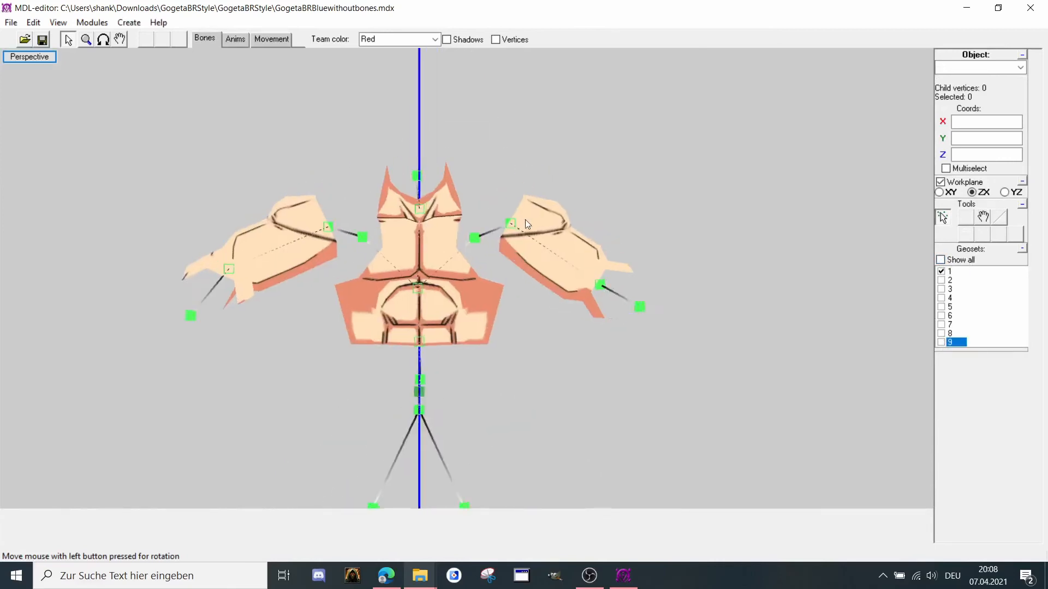
pyautogui.click(953, 261)
# Select the seven geoset 1 vertices at the model's left shoulder opening and bind them solely to bone_new12.
pyautogui.click(103, 39)
pyautogui.moveTo(125, 82)
pyautogui.mouseDown()
pyautogui.moveTo(102, 86)
pyautogui.moveTo(124, 79)
pyautogui.moveTo(242, 103)
pyautogui.mouseUp()
pyautogui.scroll(2, 363, 152)
pyautogui.moveTo(374, 144)
pyautogui.mouseDown()
pyautogui.moveTo(363, 152)
pyautogui.moveTo(179, 62)
pyautogui.mouseUp()
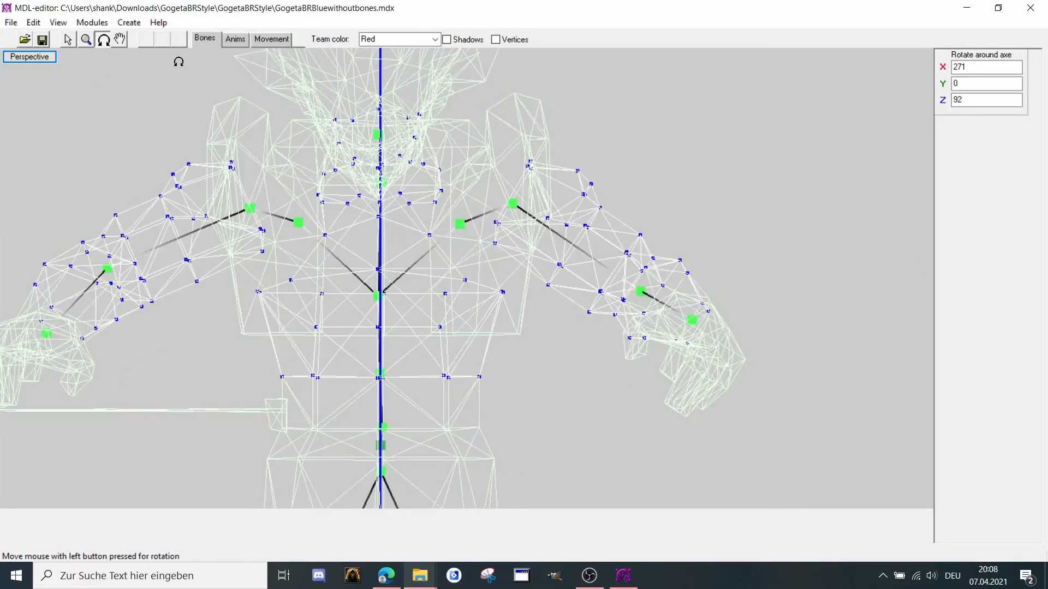
pyautogui.click(69, 40)
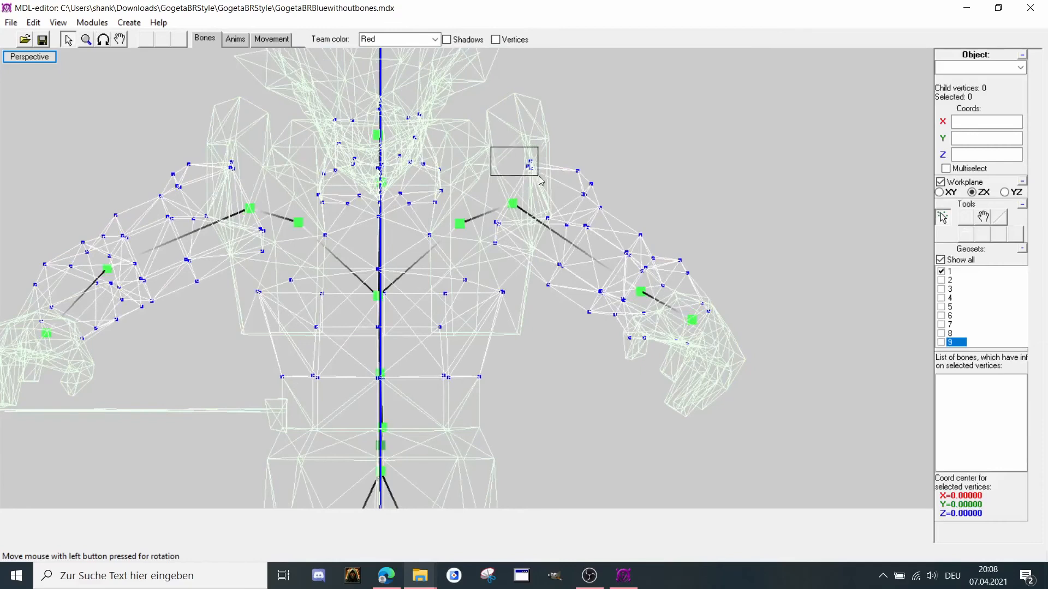
pyautogui.moveTo(539, 177); pyautogui.dragTo(481, 245)
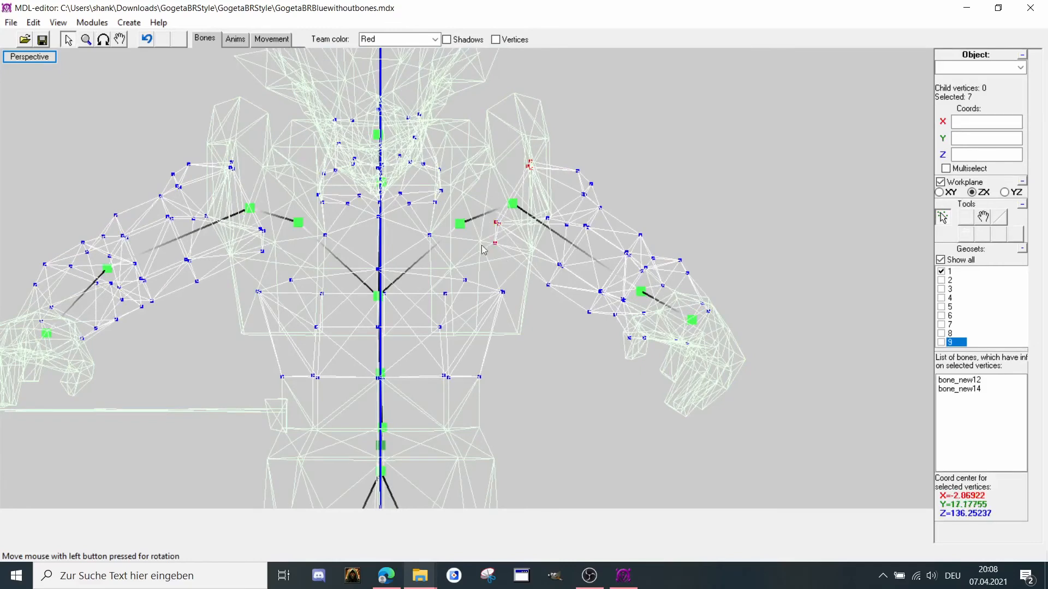
pyautogui.click(460, 224)
pyautogui.press('t')
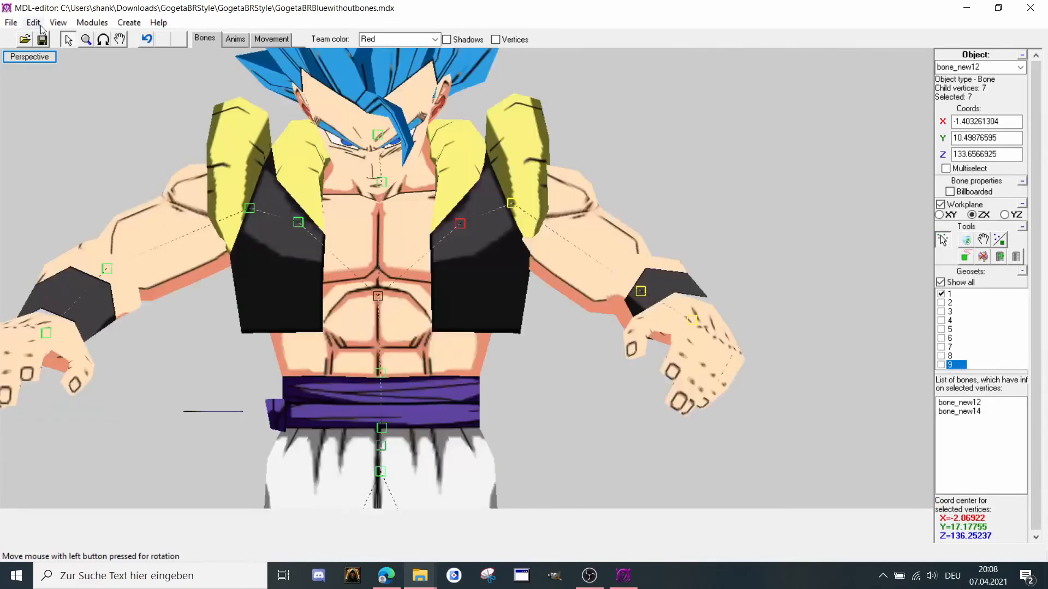
pyautogui.click(103, 40)
pyautogui.moveTo(157, 99); pyautogui.dragTo(114, 98)
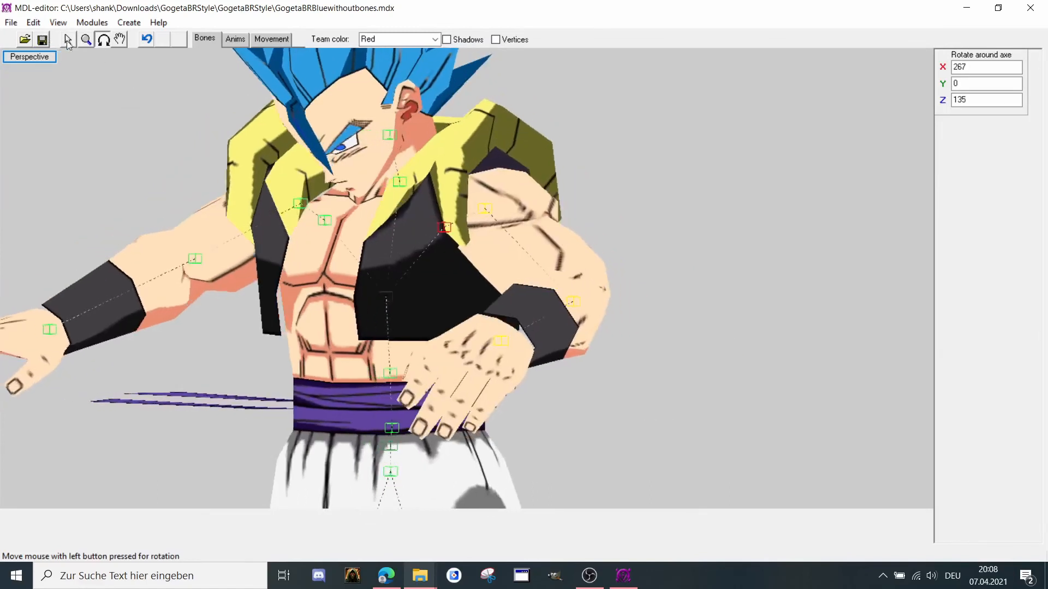
pyautogui.click(68, 40)
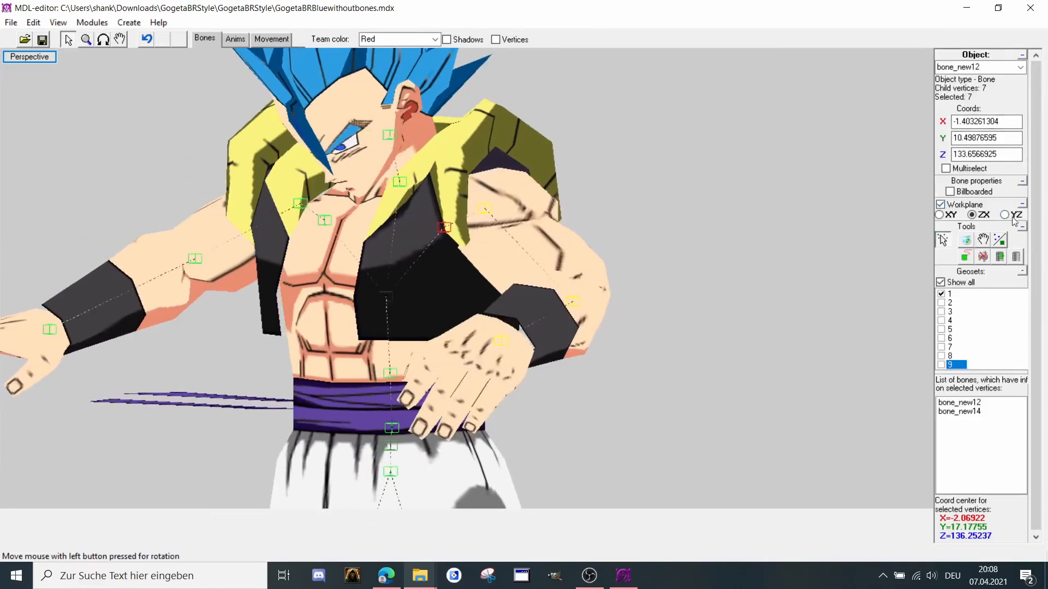
pyautogui.click(1016, 258)
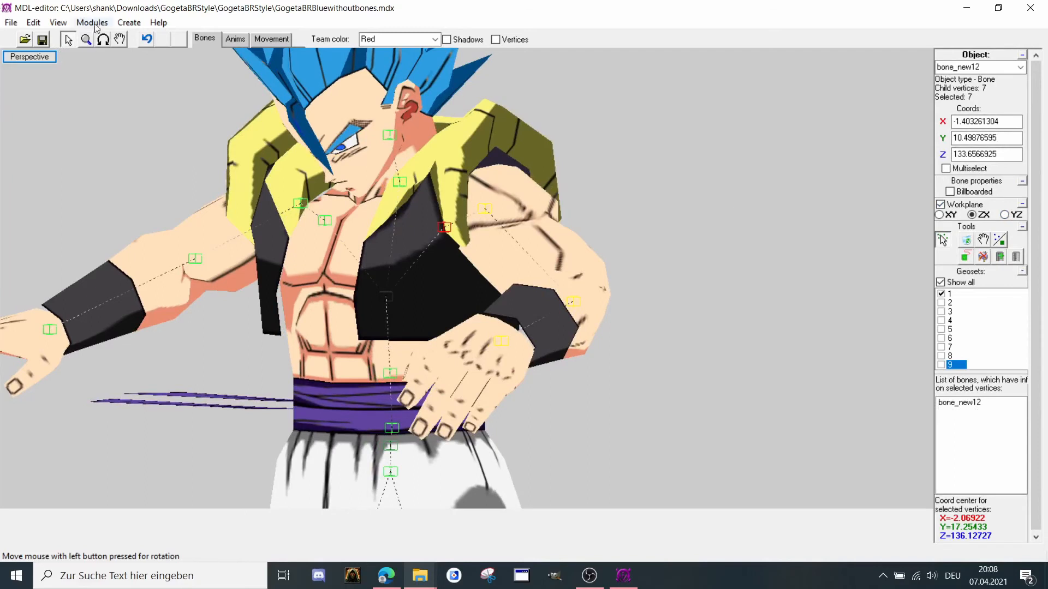
# Select the seven vertices at the model's right shoulder opening and bind them solely to bone_new13.
pyautogui.click(103, 39)
pyautogui.moveTo(110, 65); pyautogui.dragTo(517, 243)
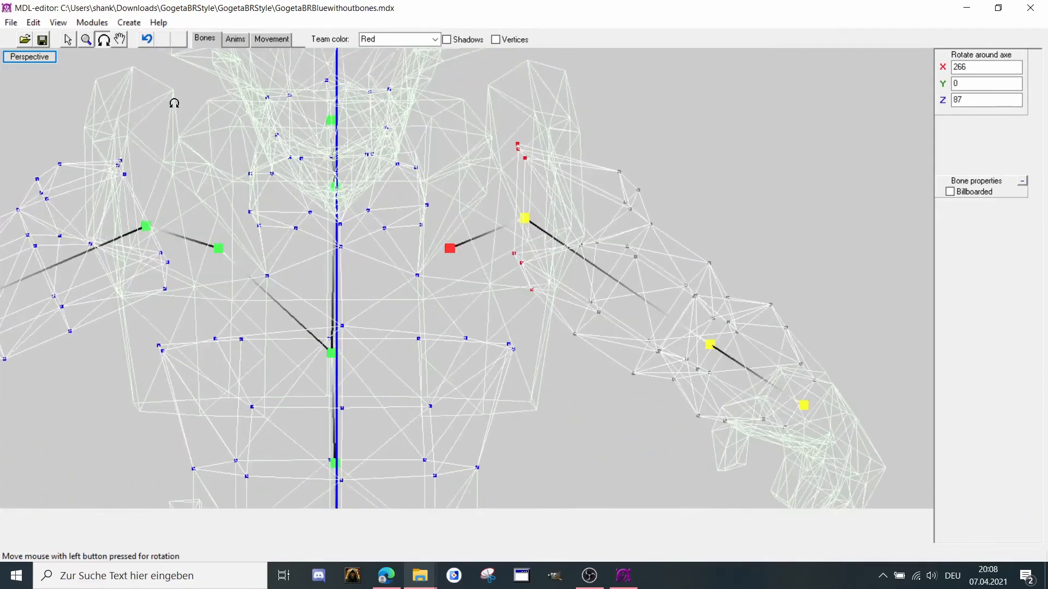
pyautogui.moveTo(174, 103); pyautogui.dragTo(74, 4)
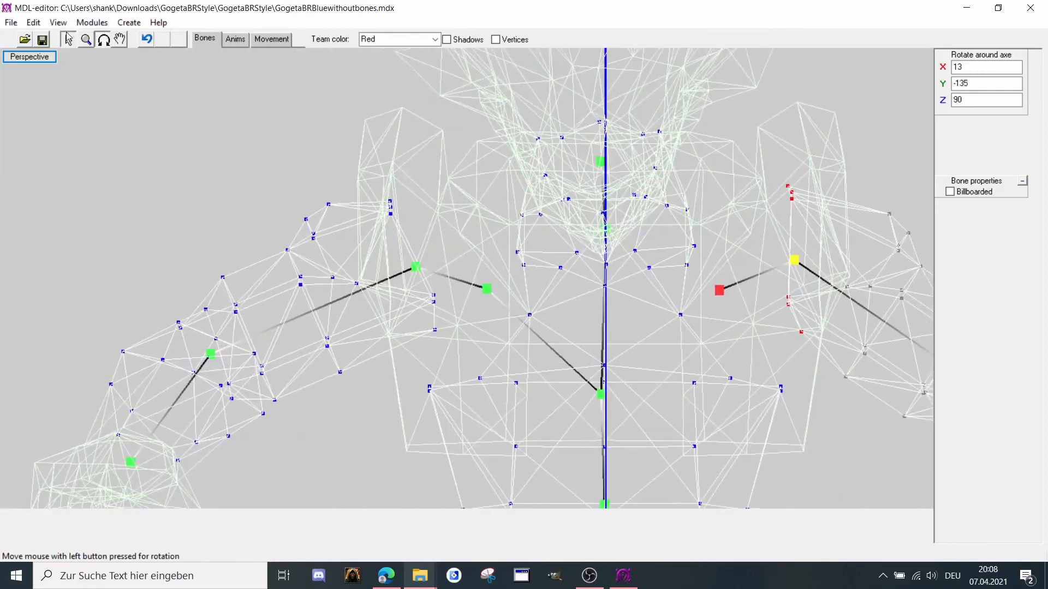
pyautogui.click(68, 39)
pyautogui.click(416, 267)
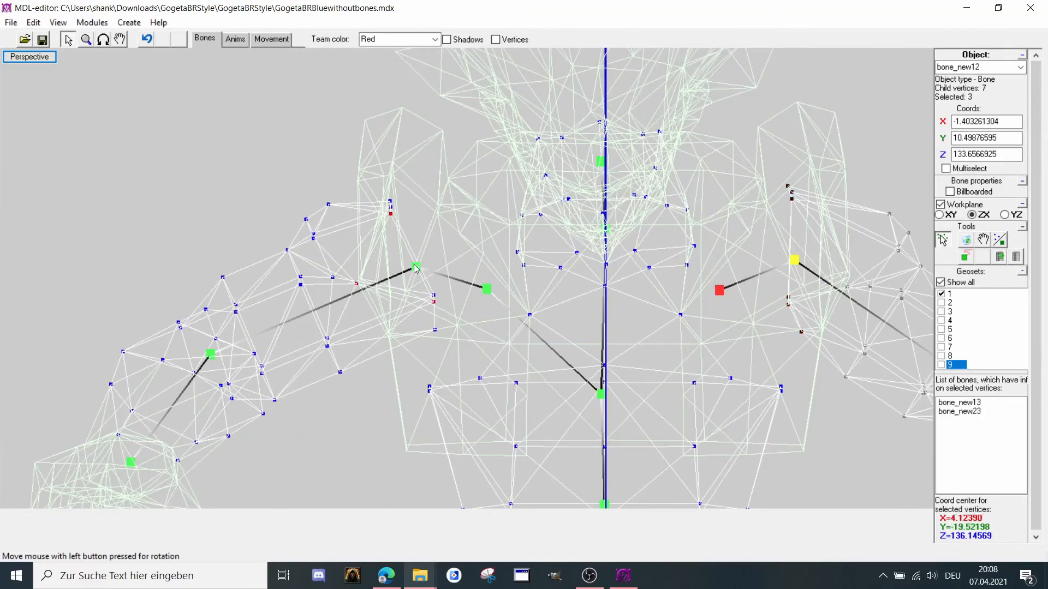
pyautogui.click(485, 289)
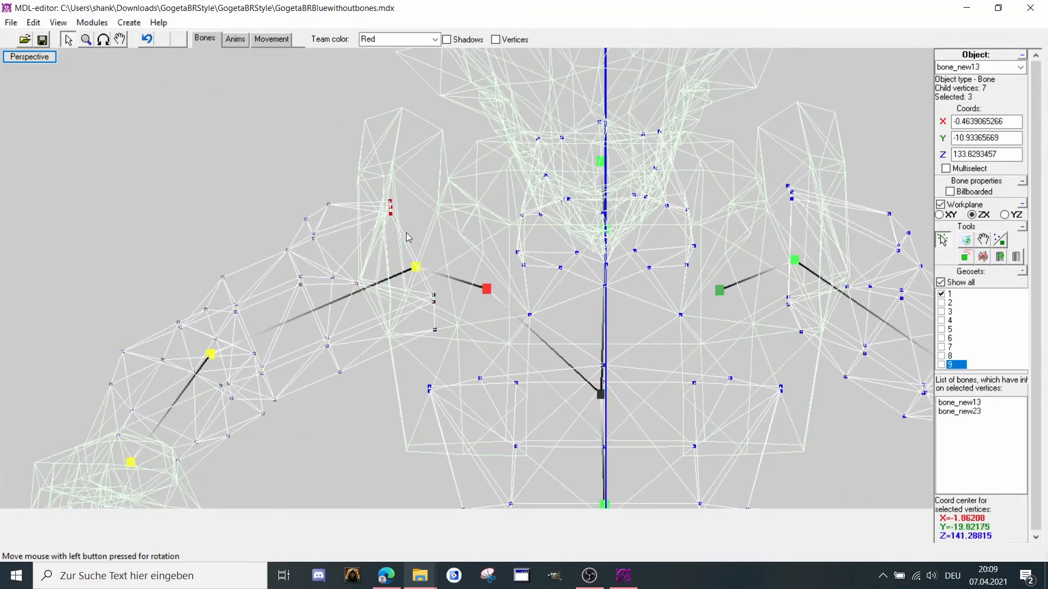
pyautogui.moveTo(460, 257); pyautogui.dragTo(415, 353)
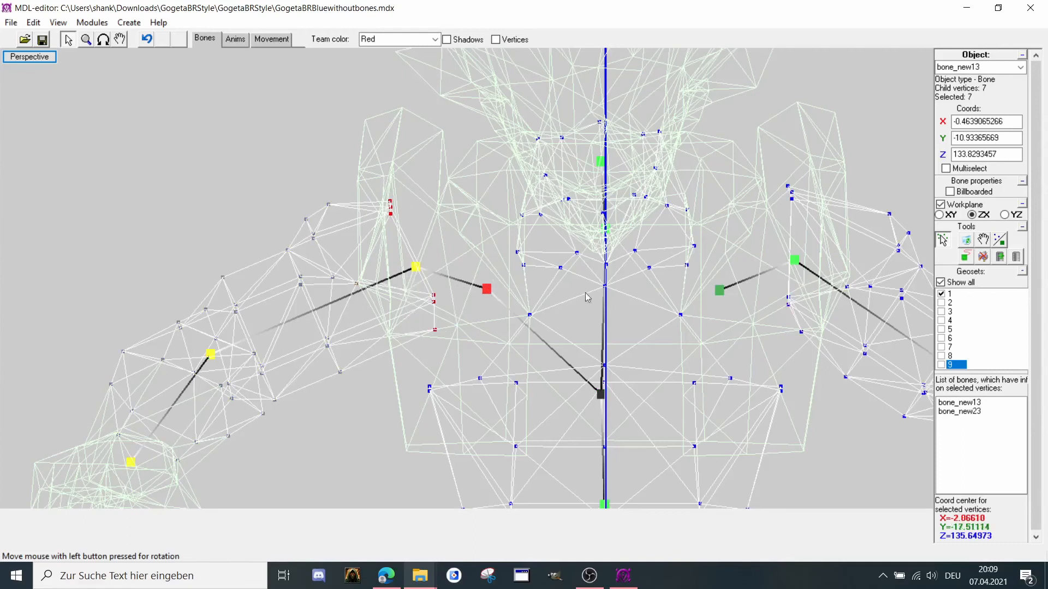
pyautogui.click(1015, 256)
# Examine the shoulder, chest and waist vertices and check which ones are attached to bone_new12.
pyautogui.scroll(-3, 655, 311)
pyautogui.moveTo(617, 274); pyautogui.dragTo(566, 221, button='middle')
pyautogui.moveTo(119, 50); pyautogui.dragTo(67, 82, button='middle')
pyautogui.scroll(2, 67, 82)
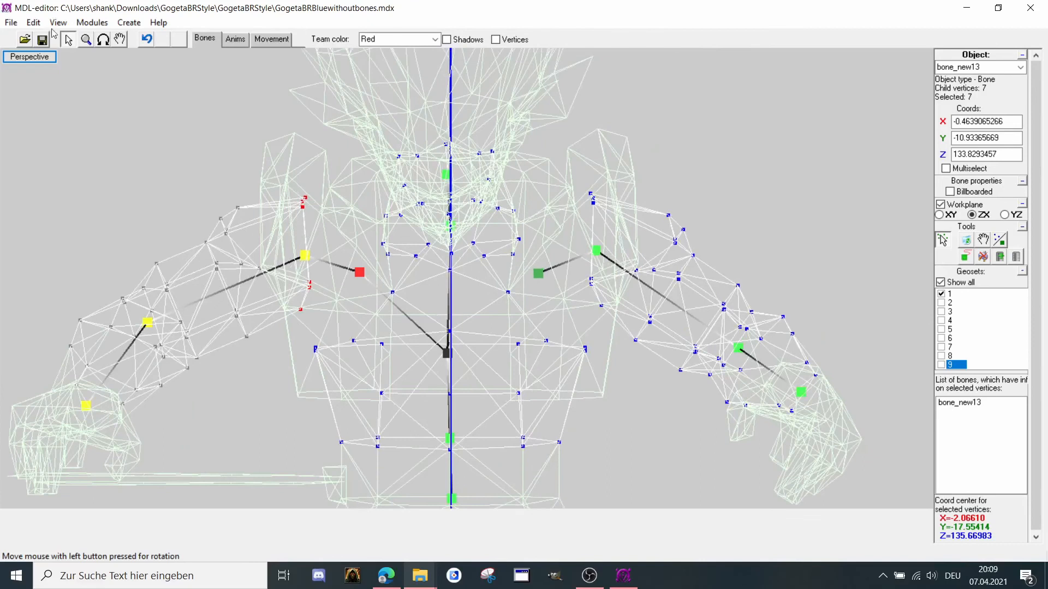
pyautogui.click(103, 39)
pyautogui.moveTo(140, 84); pyautogui.dragTo(204, 92)
pyautogui.click(67, 39)
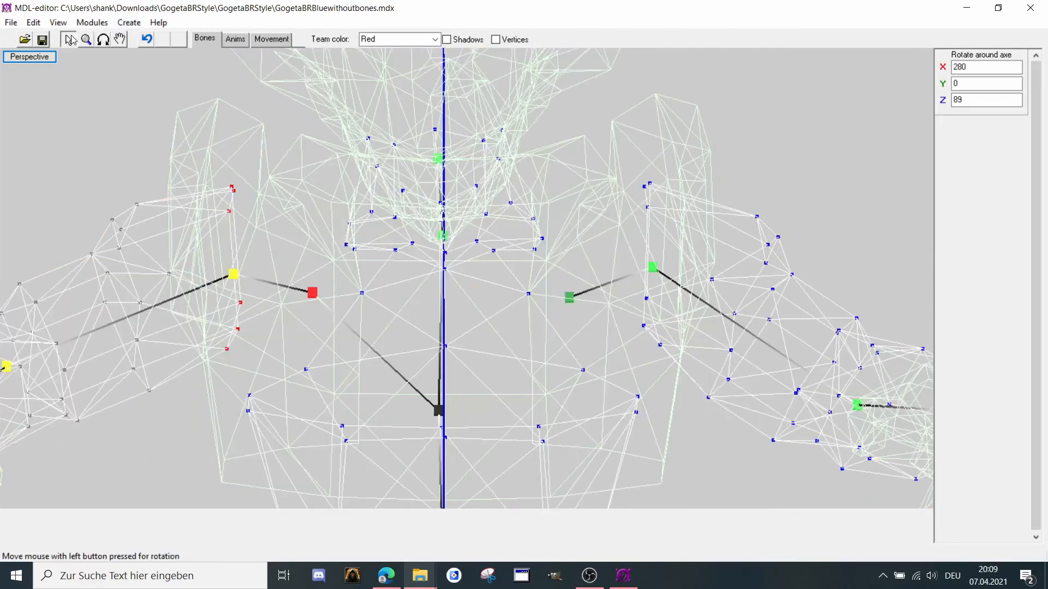
pyautogui.scroll(-5, 327, 258)
pyautogui.moveTo(326, 258); pyautogui.dragTo(344, 308, button='middle')
pyautogui.scroll(2, 410, 231)
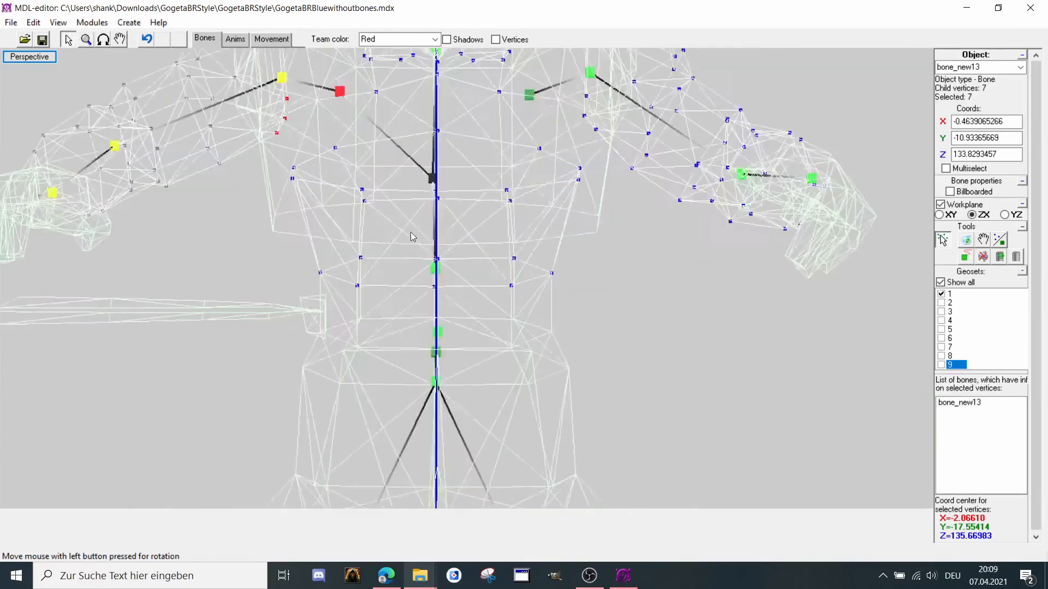
pyautogui.moveTo(410, 232); pyautogui.dragTo(420, 264, button='middle')
pyautogui.moveTo(444, 128); pyautogui.dragTo(435, 251, button='middle')
pyautogui.scroll(1, 446, 234)
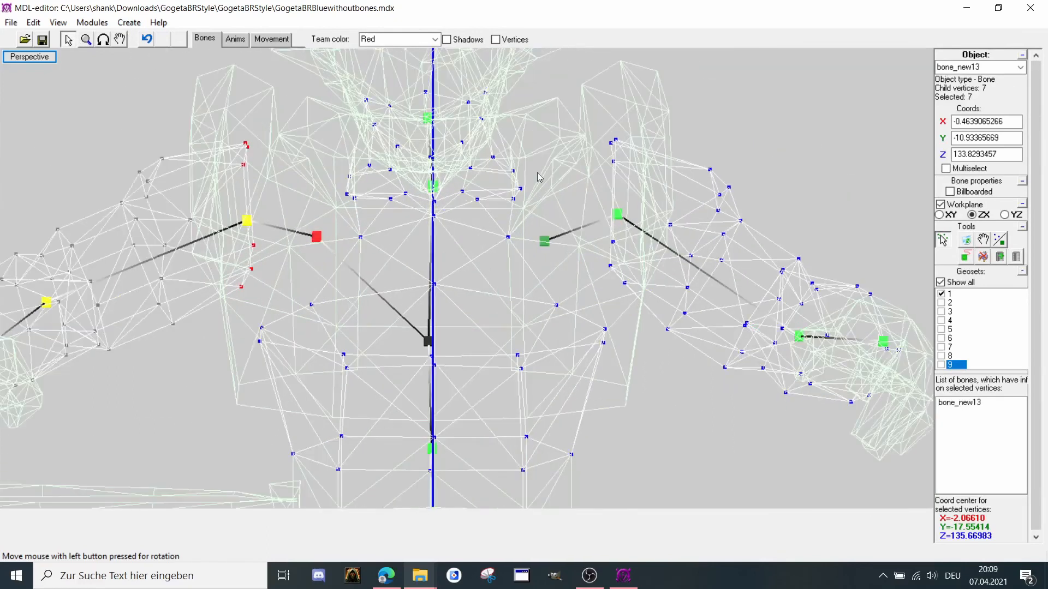
pyautogui.click(545, 242)
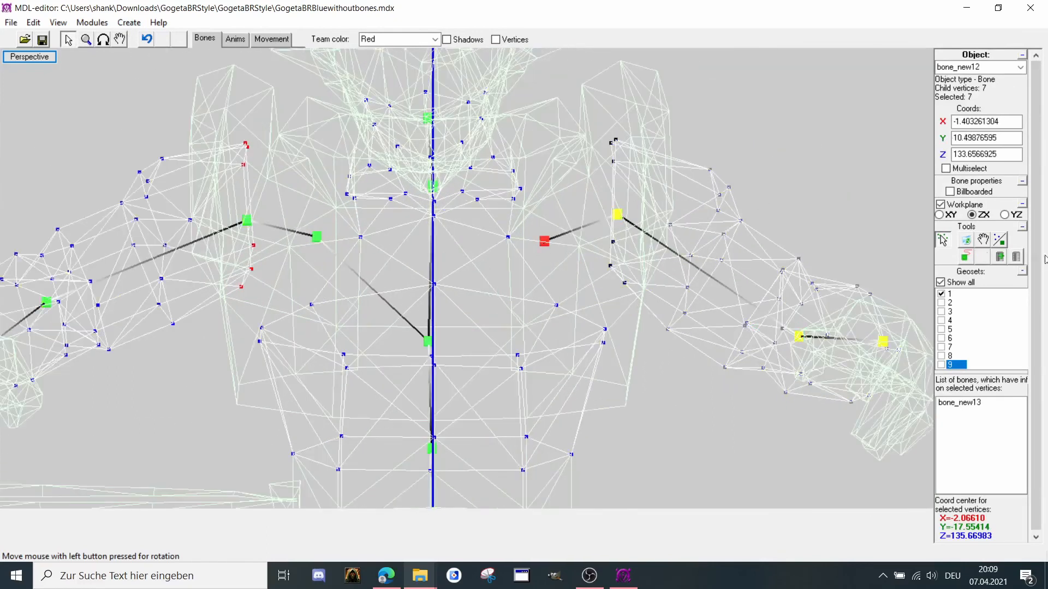
# Select the 20 vertices around the base of the neck and bind them solely to the chest bone bone_new11.
pyautogui.click(429, 341)
pyautogui.click(962, 256)
pyautogui.moveTo(538, 217); pyautogui.dragTo(548, 219, button='middle')
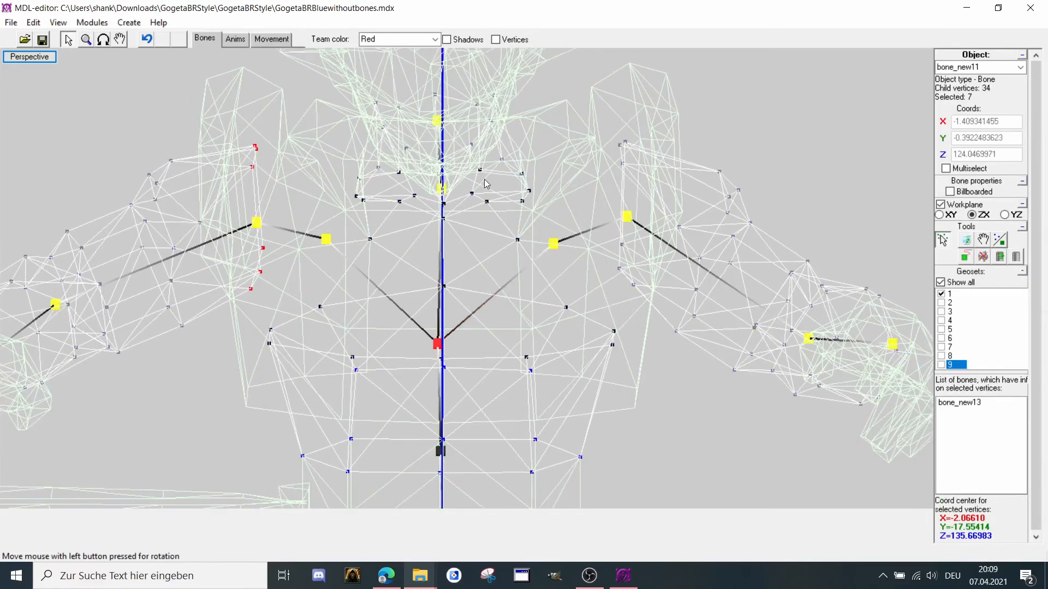
pyautogui.scroll(1, 281, 92)
pyautogui.moveTo(369, 203); pyautogui.dragTo(363, 185, button='middle')
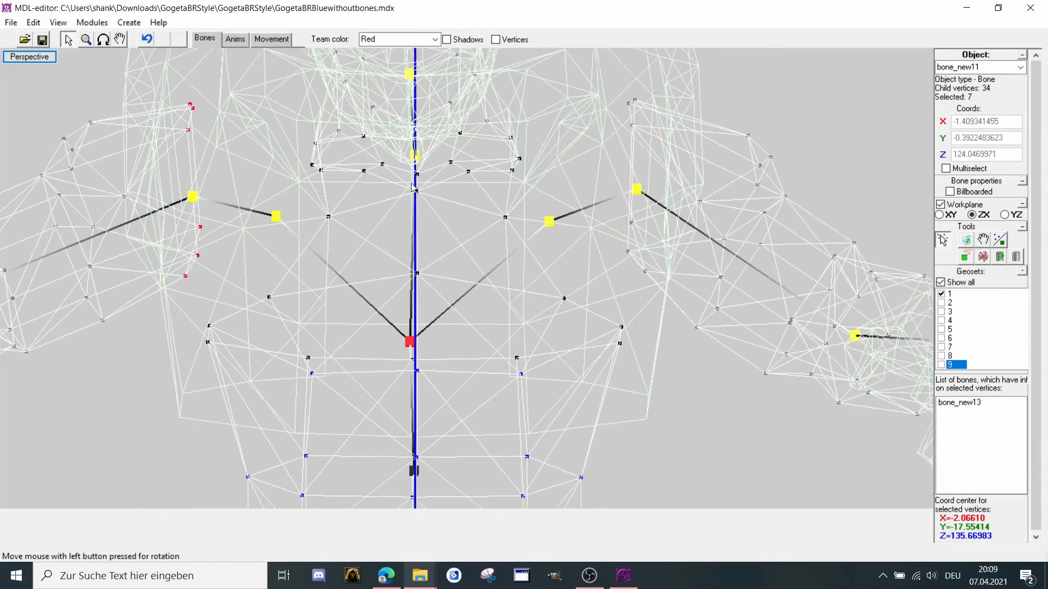
pyautogui.scroll(-1, 363, 186)
pyautogui.click(103, 40)
pyautogui.moveTo(113, 76); pyautogui.dragTo(680, 333)
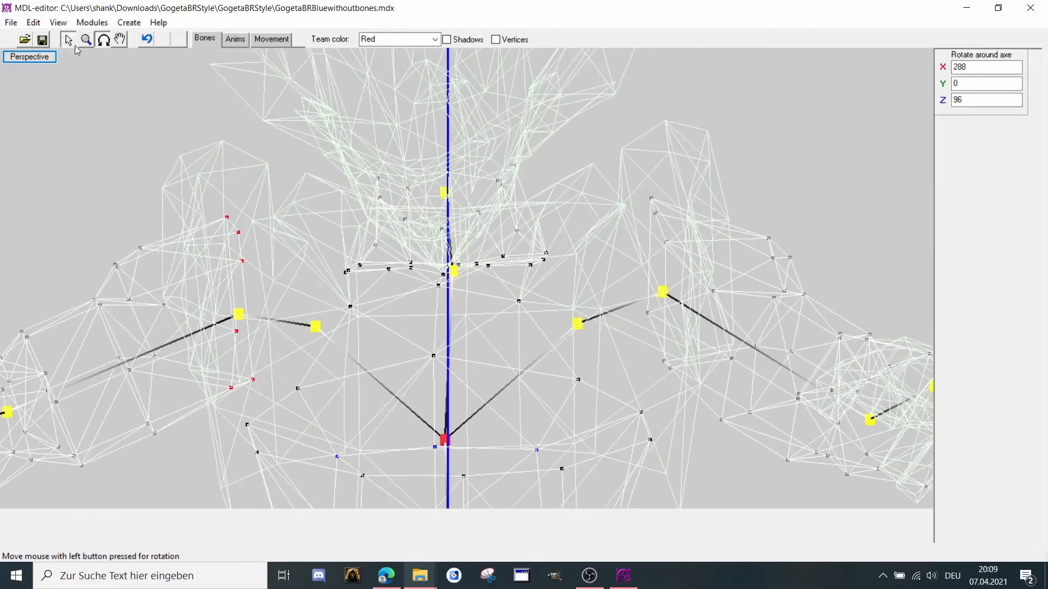
pyautogui.click(68, 40)
pyautogui.scroll(2, 504, 274)
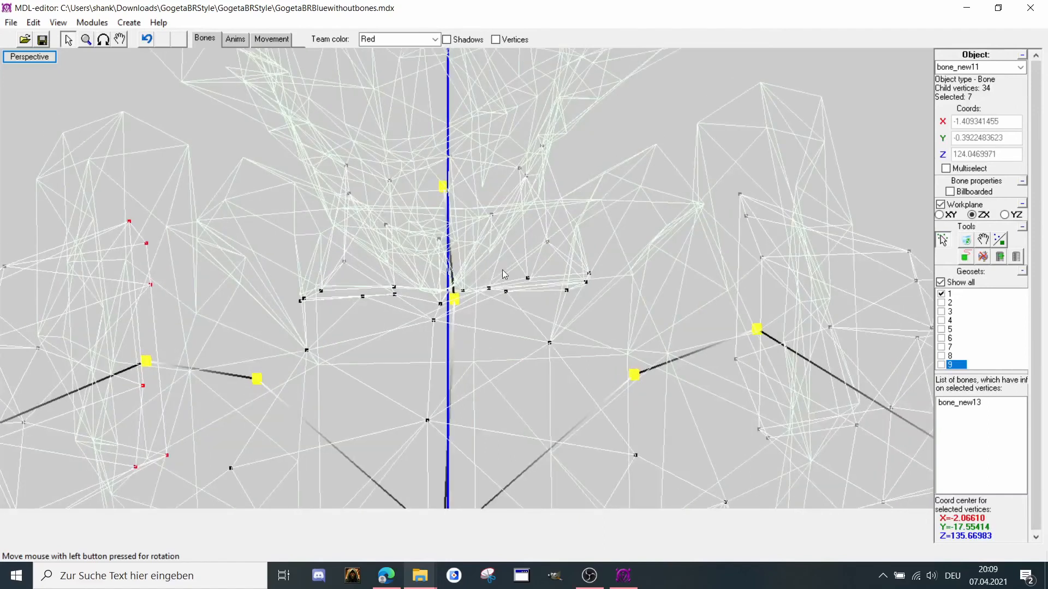
pyautogui.moveTo(599, 269); pyautogui.dragTo(510, 310)
pyautogui.keyDown('shift'); pyautogui.moveTo(476, 274); pyautogui.dragTo(522, 316); pyautogui.keyUp('shift')
pyautogui.keyDown('shift'); pyautogui.moveTo(449, 330); pyautogui.dragTo(294, 281); pyautogui.keyUp('shift')
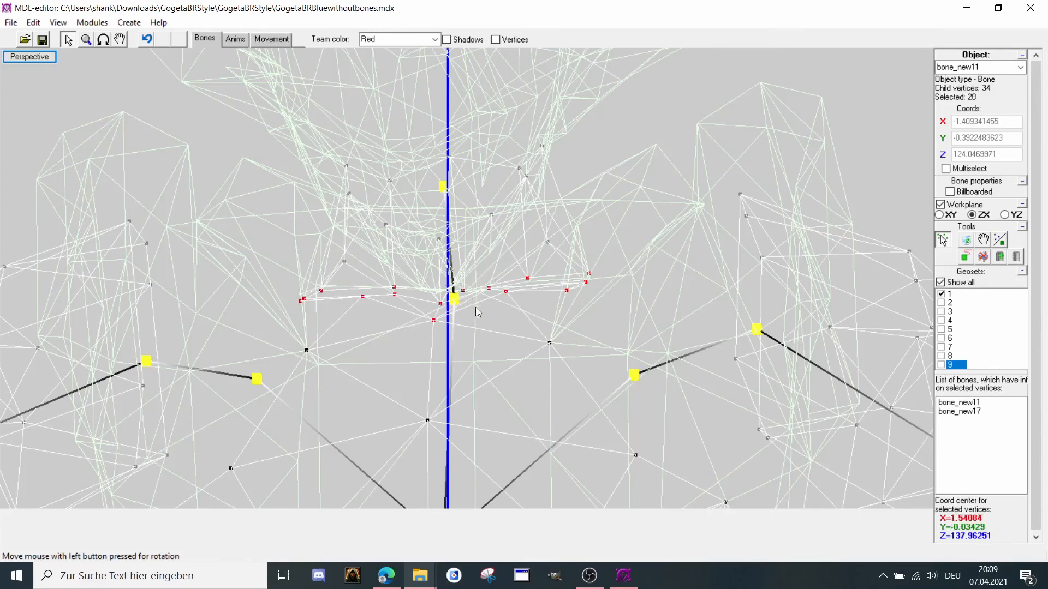
pyautogui.scroll(-2, 476, 308)
pyautogui.click(1012, 252)
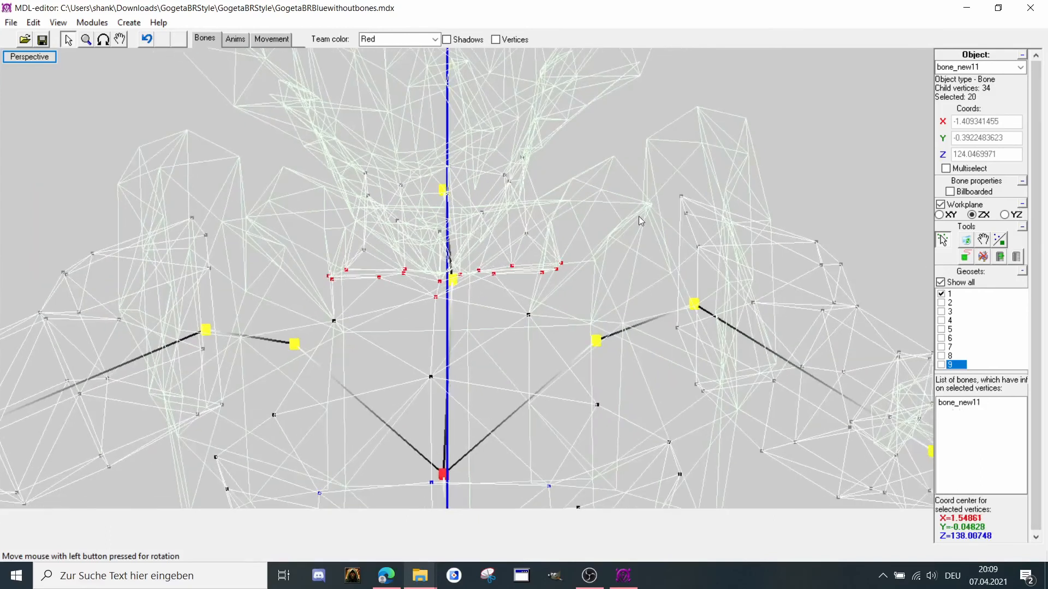
# View the model from the side, turn off the display of all geosets, and make geoset 4 the only active one.
pyautogui.click(104, 39)
pyautogui.moveTo(433, 204)
pyautogui.mouseDown()
pyautogui.moveTo(409, 218)
pyautogui.moveTo(404, 266)
pyautogui.moveTo(510, 268)
pyautogui.moveTo(535, 280)
pyautogui.moveTo(505, 238)
pyautogui.moveTo(442, 219)
pyautogui.moveTo(451, 196)
pyautogui.moveTo(460, 206)
pyautogui.moveTo(435, 218)
pyautogui.moveTo(440, 153)
pyautogui.moveTo(461, 161)
pyautogui.moveTo(505, 236)
pyautogui.moveTo(513, 279)
pyautogui.moveTo(465, 223)
pyautogui.moveTo(492, 302)
pyautogui.moveTo(476, 307)
pyautogui.moveTo(485, 309)
pyautogui.moveTo(481, 211)
pyautogui.moveTo(469, 256)
pyautogui.moveTo(452, 260)
pyautogui.moveTo(461, 247)
pyautogui.moveTo(505, 257)
pyautogui.moveTo(511, 203)
pyautogui.moveTo(545, 204)
pyautogui.moveTo(535, 288)
pyautogui.moveTo(512, 342)
pyautogui.moveTo(382, 219)
pyautogui.moveTo(304, 89)
pyautogui.moveTo(348, 152)
pyautogui.moveTo(282, 104)
pyautogui.mouseUp()
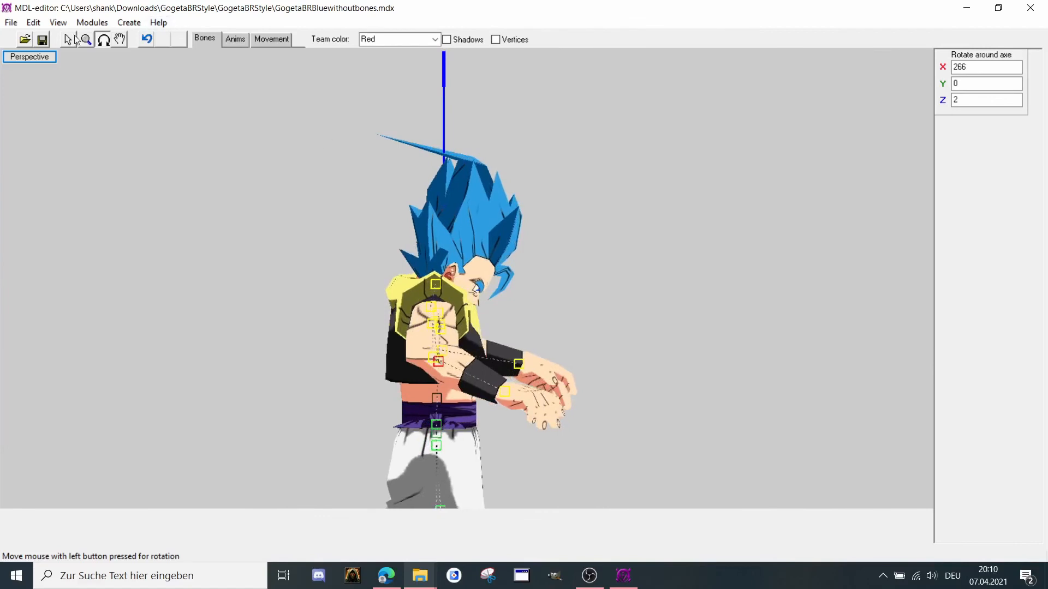
pyautogui.click(73, 39)
pyautogui.click(950, 285)
pyautogui.click(942, 322)
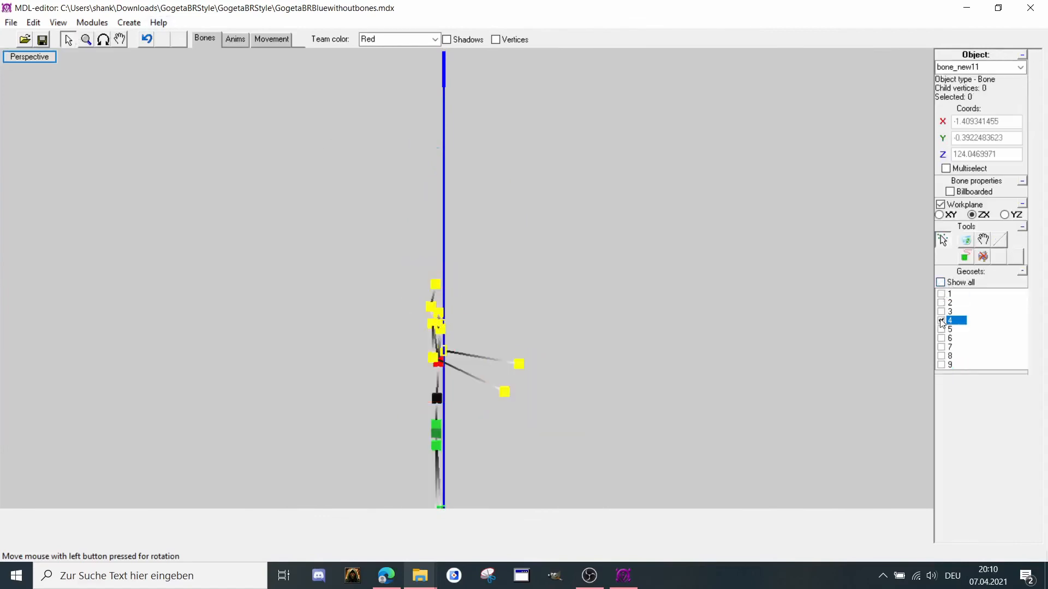
# In geoset 6, select the four vertices at the tip of the stray hair spike and bind them solely to bone_new18.
pyautogui.click(948, 331)
pyautogui.click(942, 338)
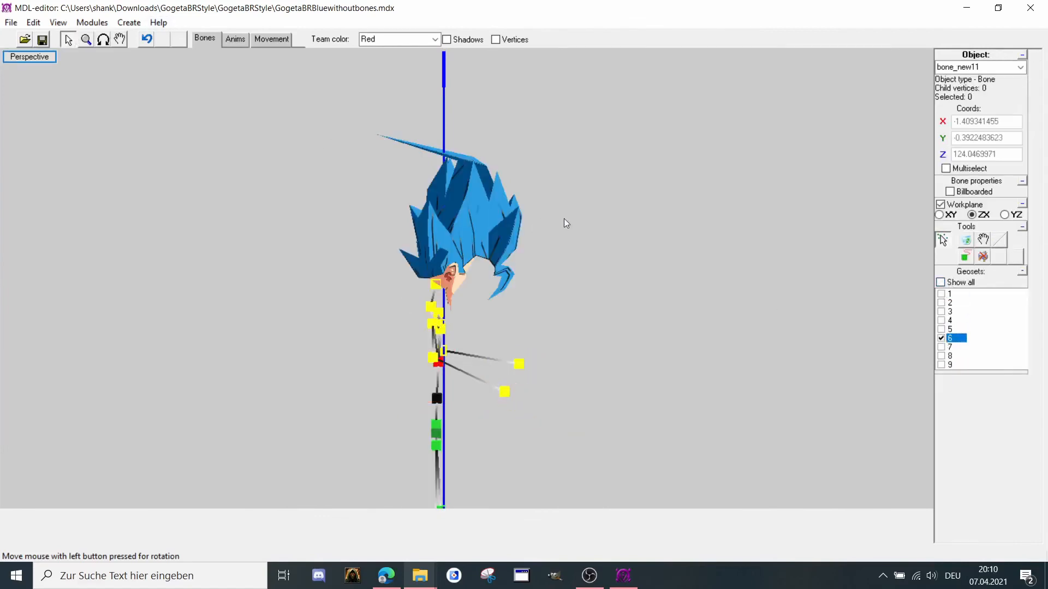
pyautogui.press('w')
pyautogui.moveTo(365, 119); pyautogui.dragTo(391, 159)
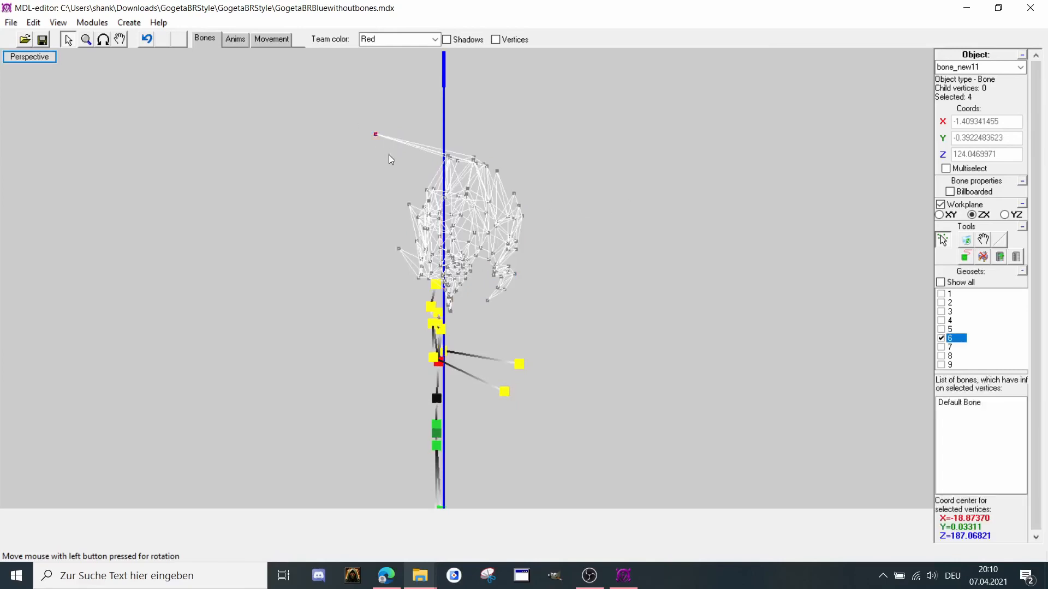
pyautogui.click(436, 285)
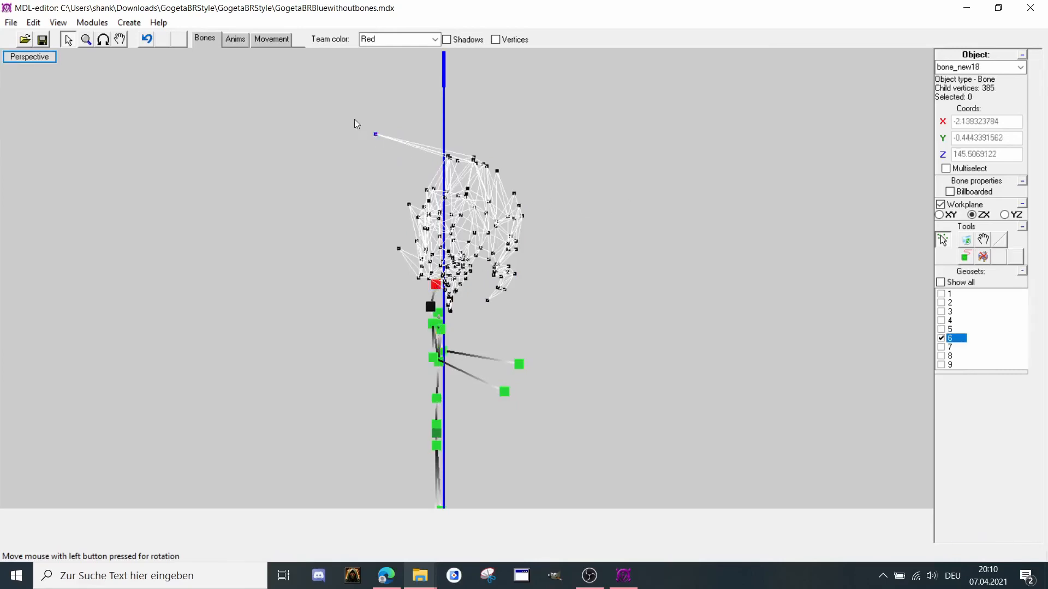
pyautogui.moveTo(355, 119); pyautogui.dragTo(390, 153)
pyautogui.click(1012, 261)
# Display all geosets from the front and examine the hair on the head.
pyautogui.rightClick(622, 236)
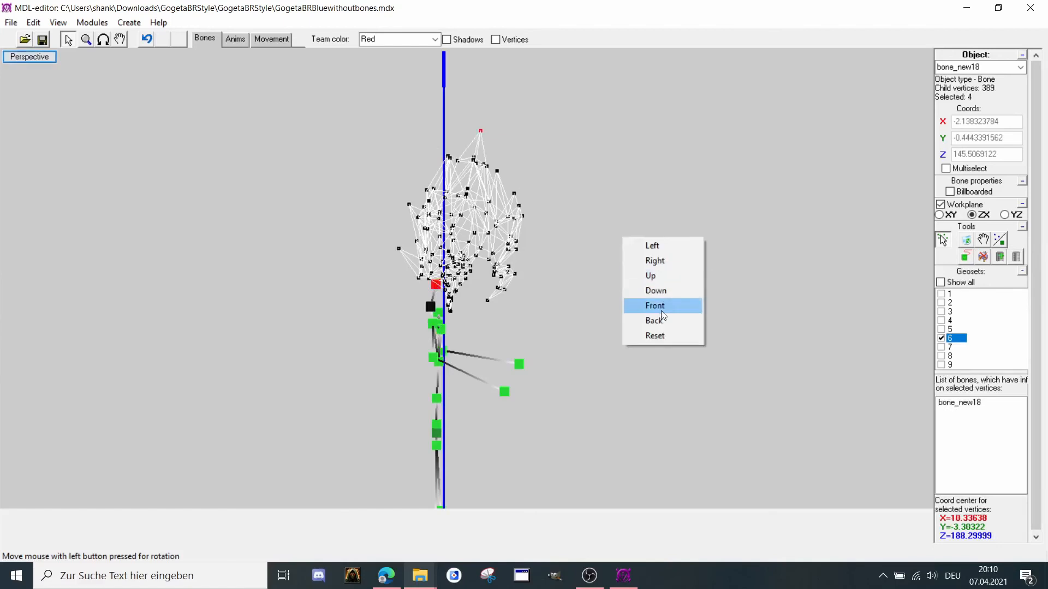
pyautogui.click(661, 310)
pyautogui.click(970, 285)
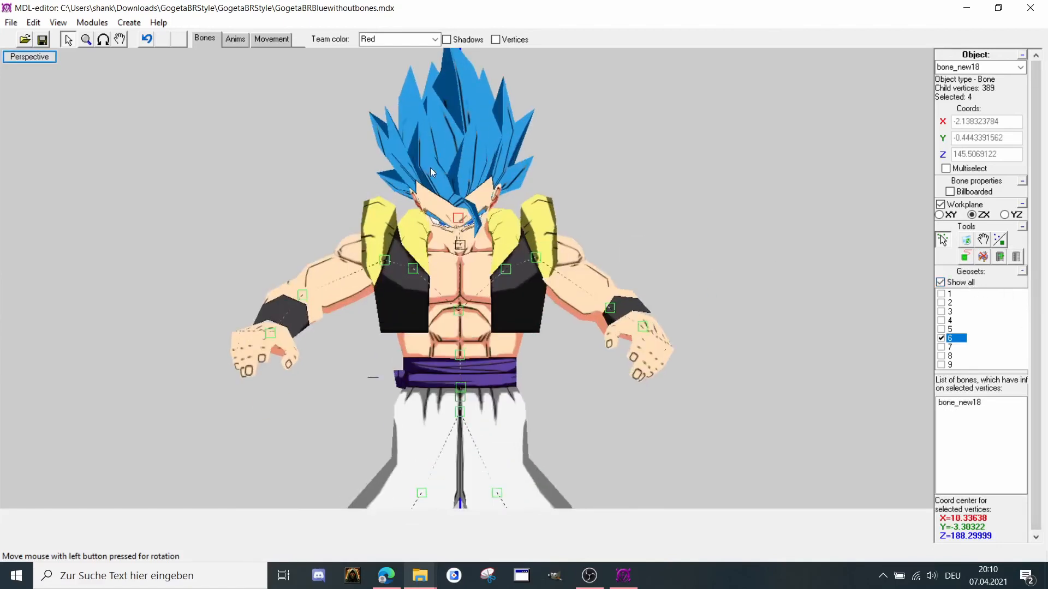
pyautogui.click(102, 40)
pyautogui.scroll(2, 108, 28)
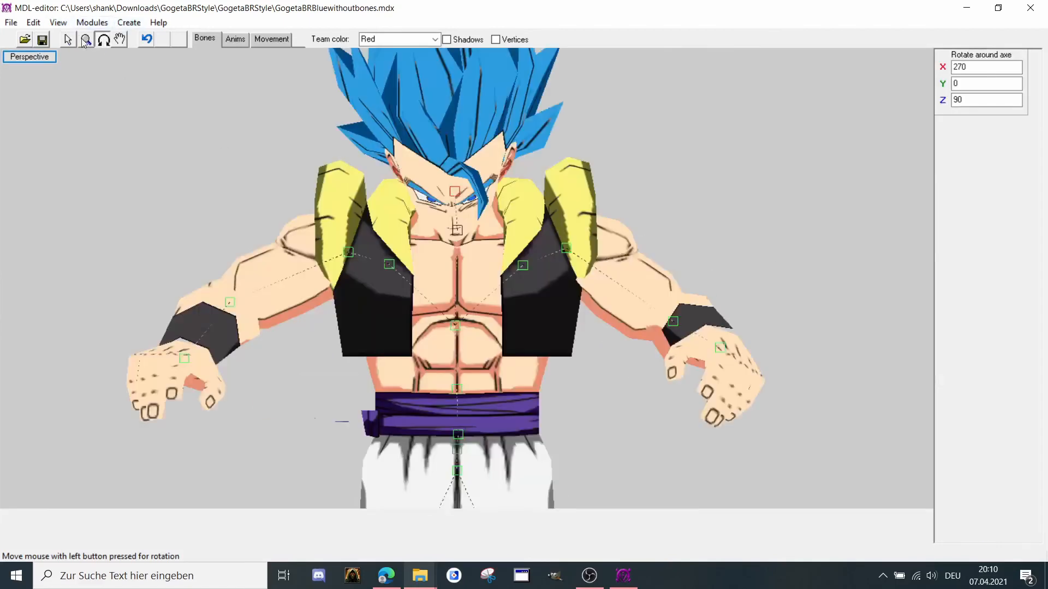
# Delete the test-pose keyframes at frame 0 and return to bone editing in the front view.
pyautogui.click(241, 43)
pyautogui.rightClick(89, 527)
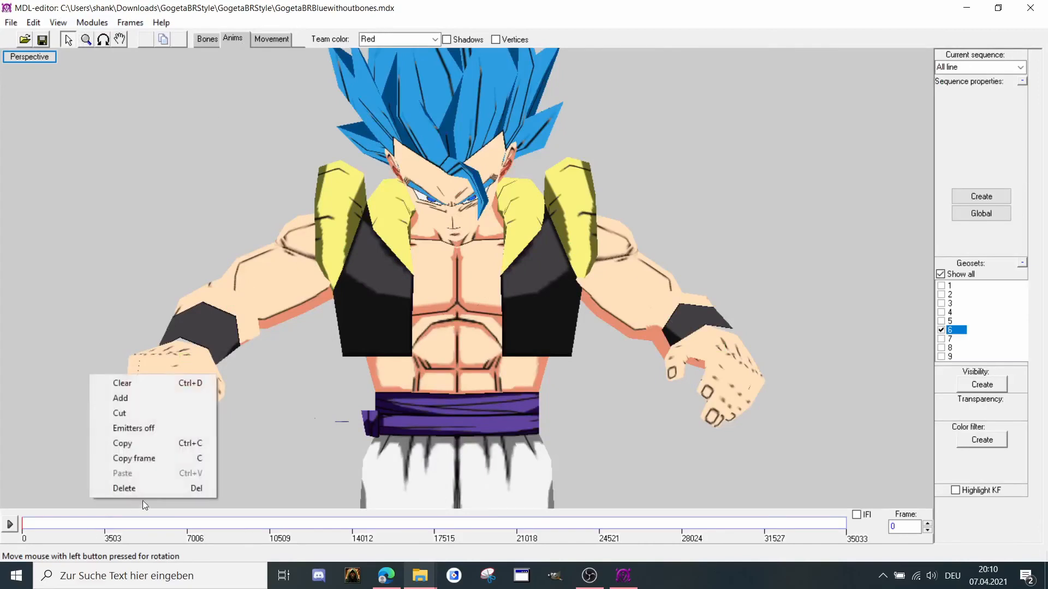
pyautogui.click(146, 487)
pyautogui.click(206, 39)
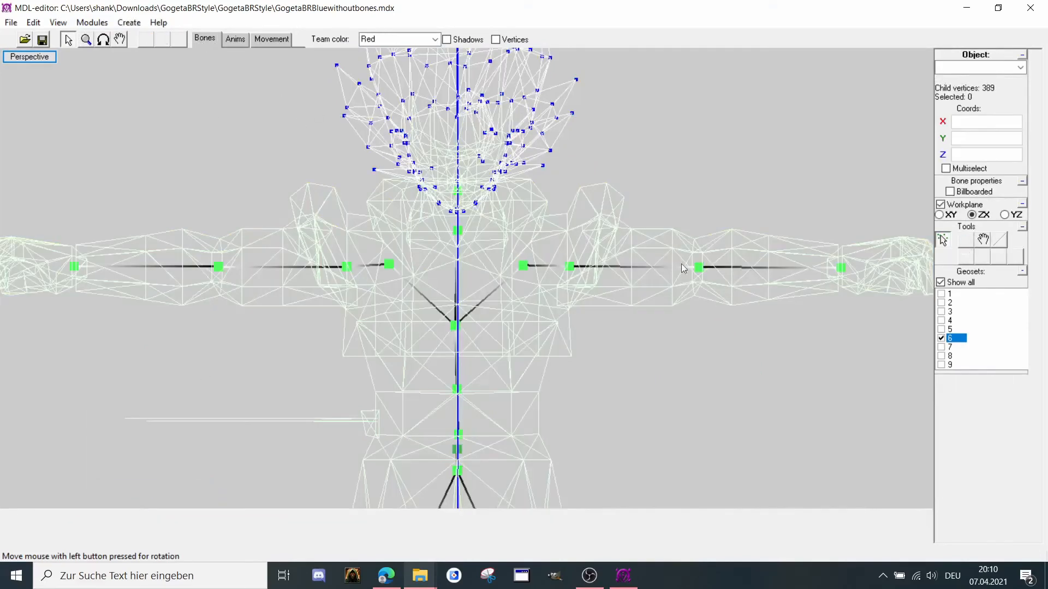
pyautogui.rightClick(705, 286)
pyautogui.click(748, 339)
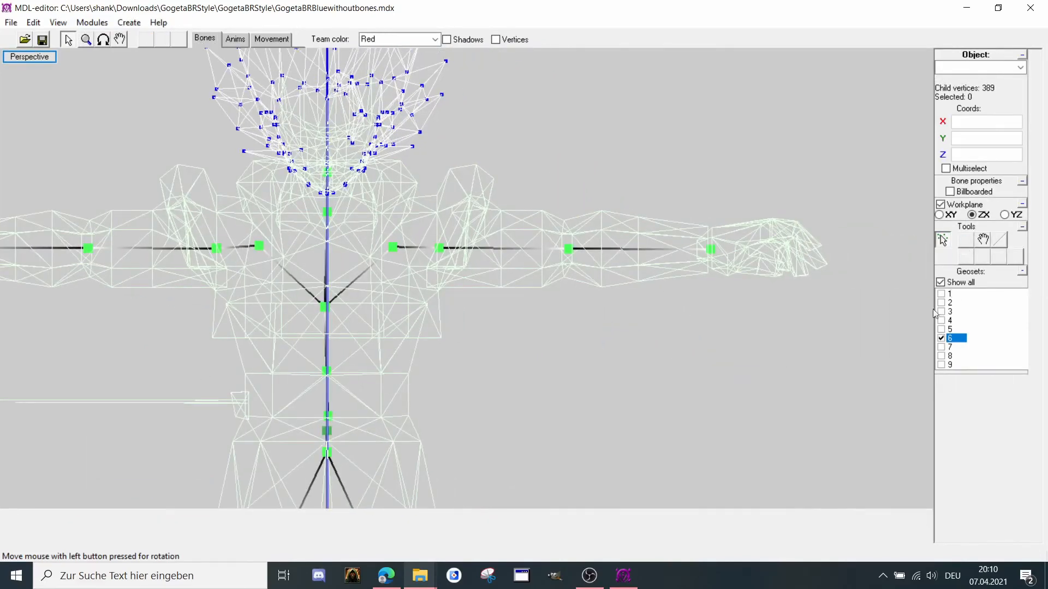
# Make geoset 1 the only active geoset and select bone_new14 at the model's left shoulder.
pyautogui.click(941, 329)
pyautogui.click(941, 294)
pyautogui.click(941, 338)
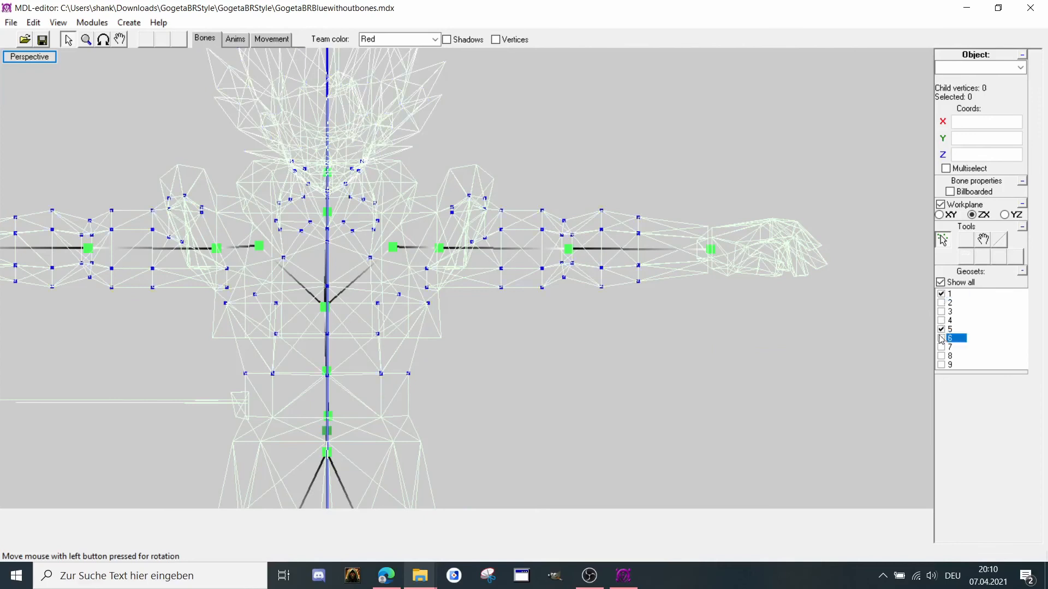
pyautogui.click(940, 330)
pyautogui.scroll(2, 521, 252)
pyautogui.click(470, 255)
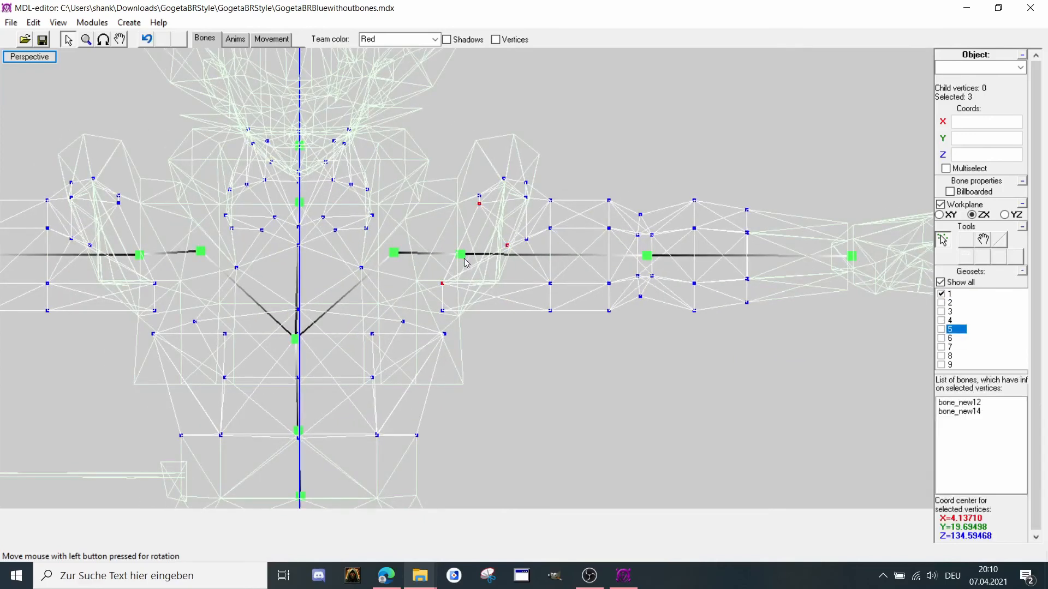
# With the inactive geosets hidden, select three vertices around the model's left shoulder cap and attach them additionally to bone_new12.
pyautogui.scroll(3, 523, 218)
pyautogui.moveTo(530, 202); pyautogui.dragTo(526, 183)
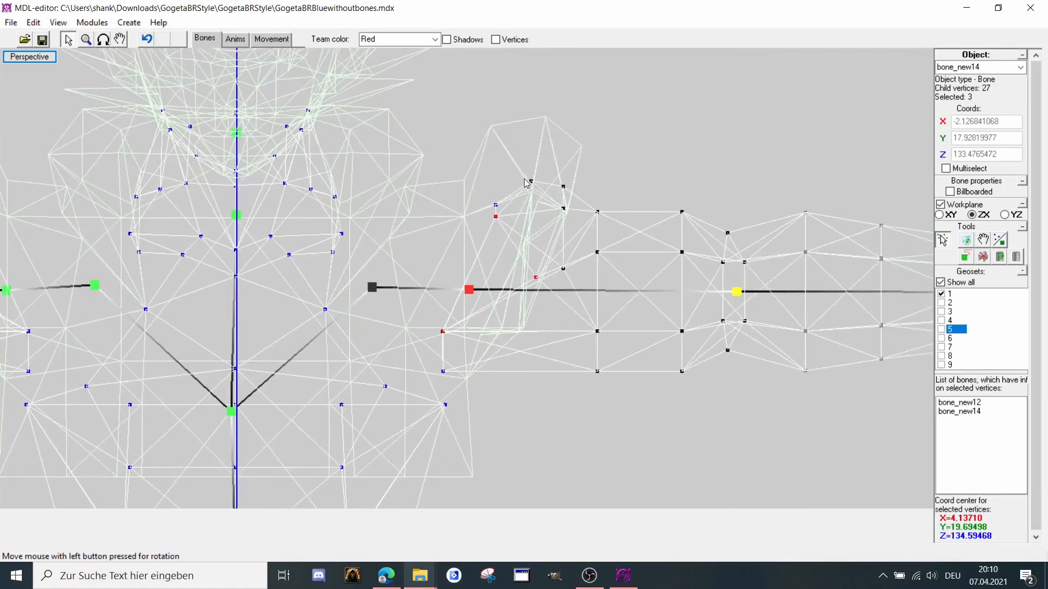
pyautogui.click(530, 181)
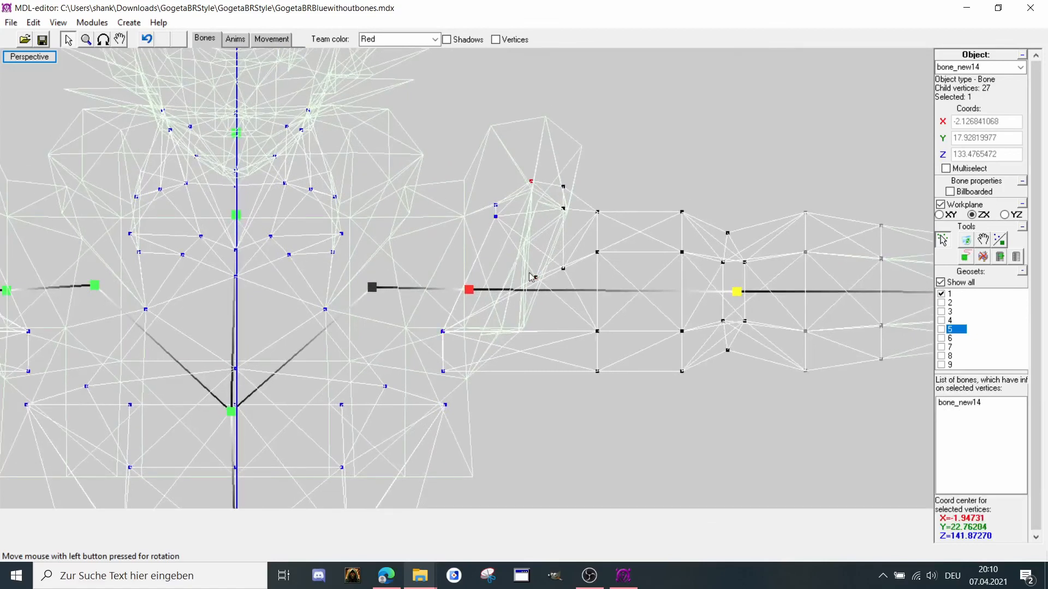
pyautogui.moveTo(557, 293); pyautogui.dragTo(557, 294)
pyautogui.click(101, 42)
pyautogui.moveTo(120, 64); pyautogui.dragTo(123, 64)
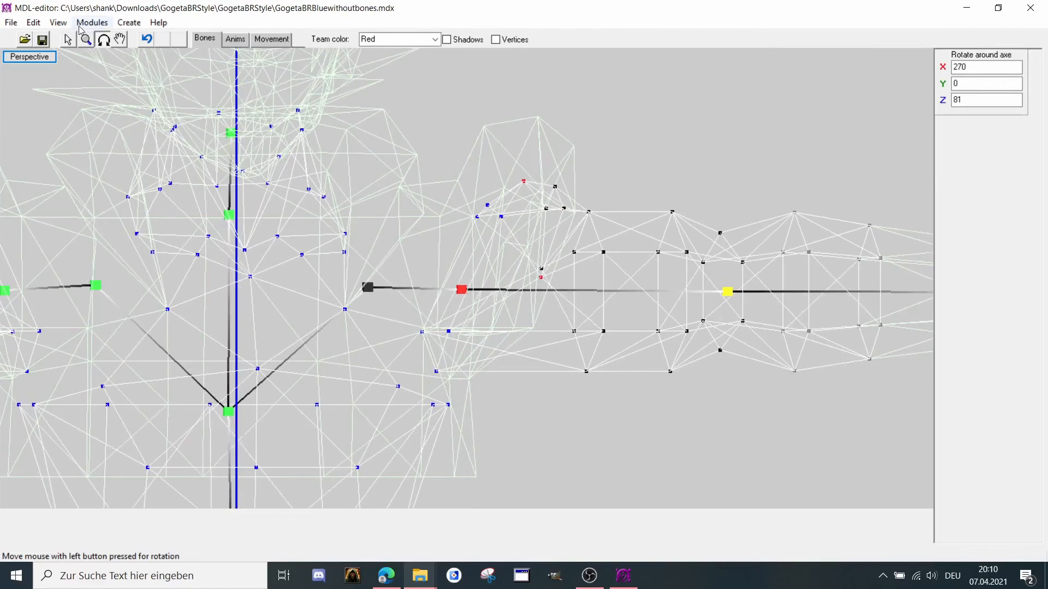
pyautogui.click(68, 40)
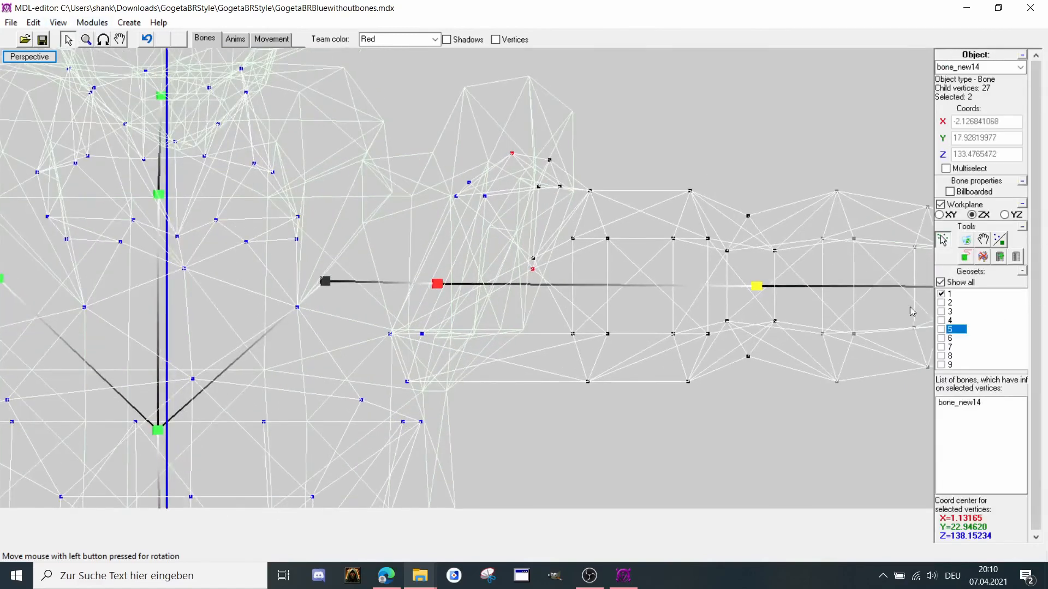
pyautogui.click(941, 282)
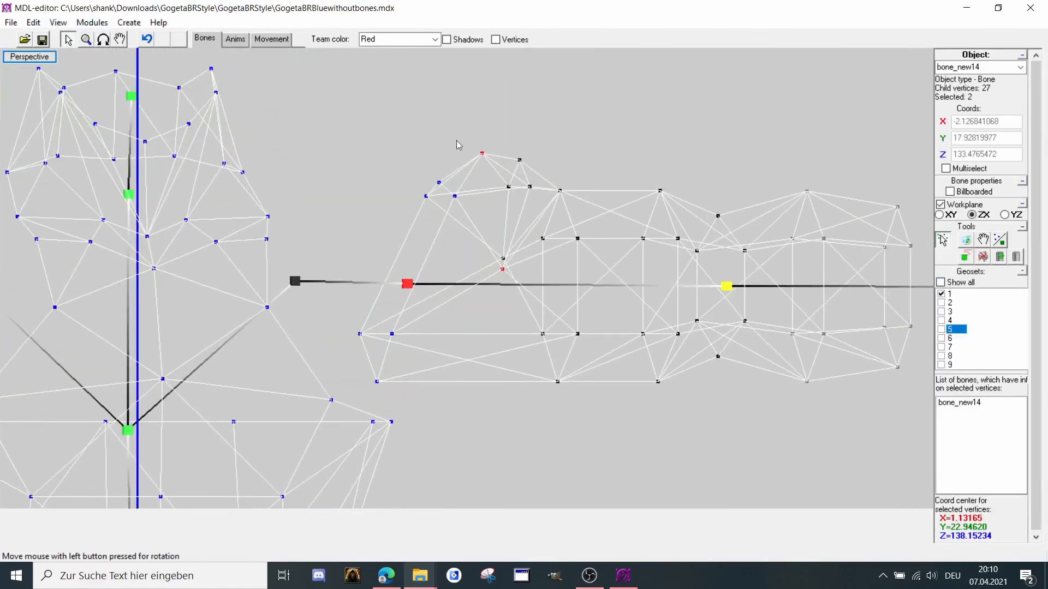
pyautogui.rightClick(552, 247)
pyautogui.click(584, 317)
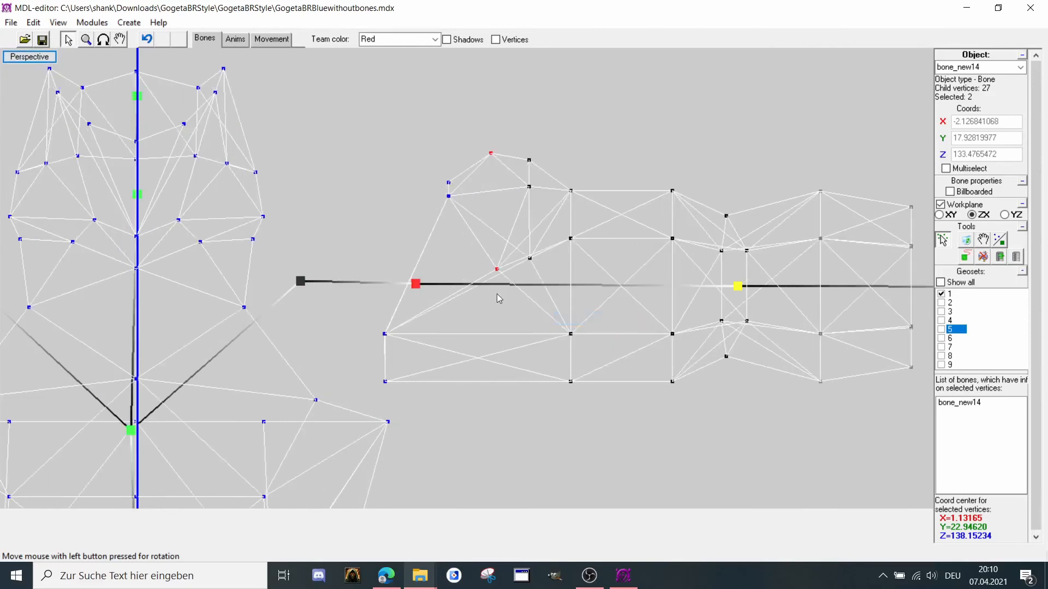
pyautogui.moveTo(535, 275); pyautogui.dragTo(535, 272)
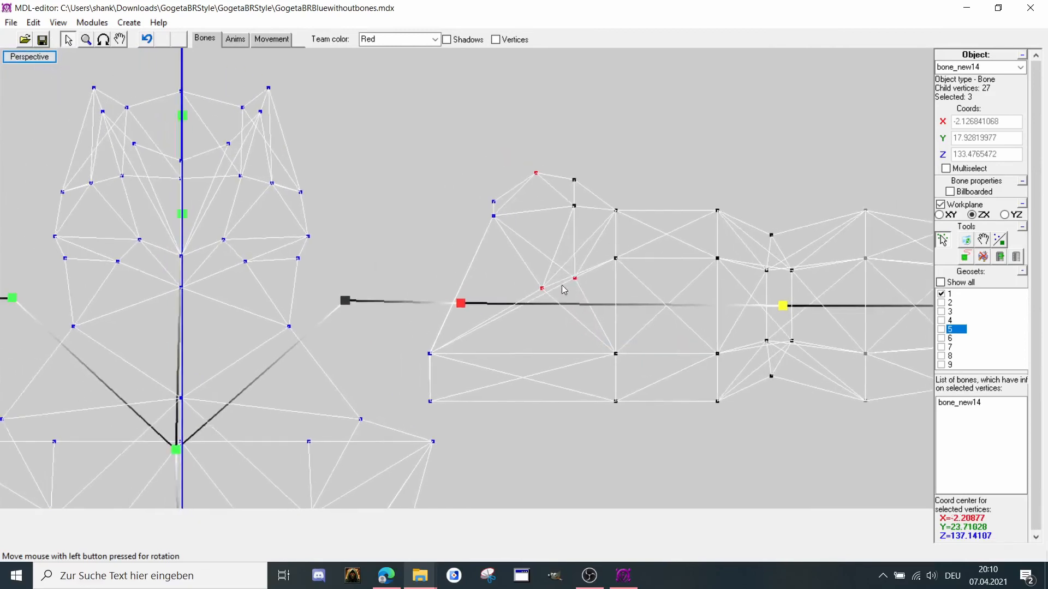
pyautogui.click(345, 301)
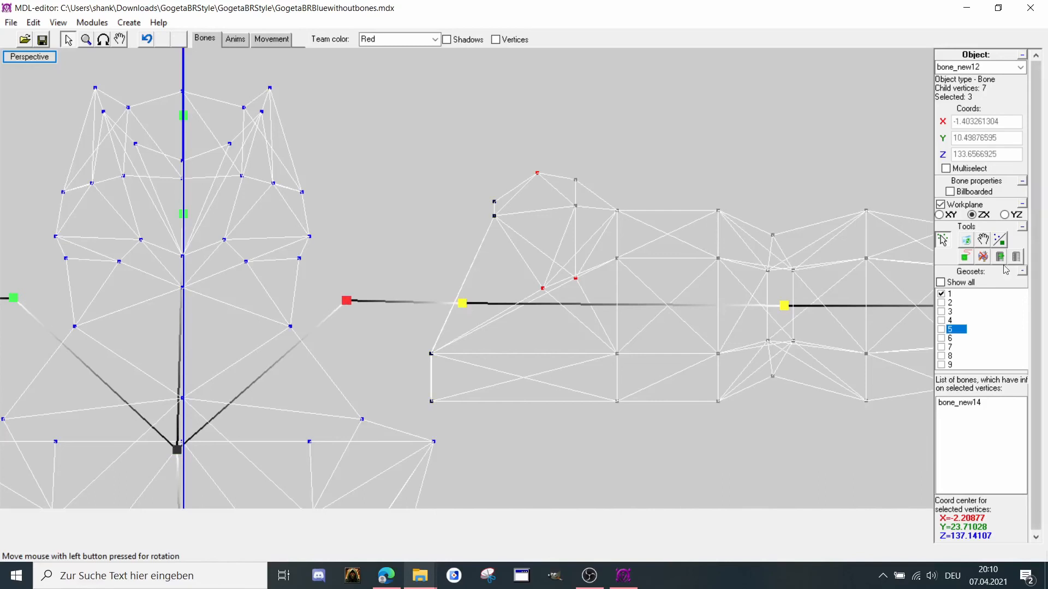
# Select the matching three vertices around the model's right shoulder cap and attach them additionally to bone_new13.
pyautogui.moveTo(699, 277); pyautogui.dragTo(598, 260)
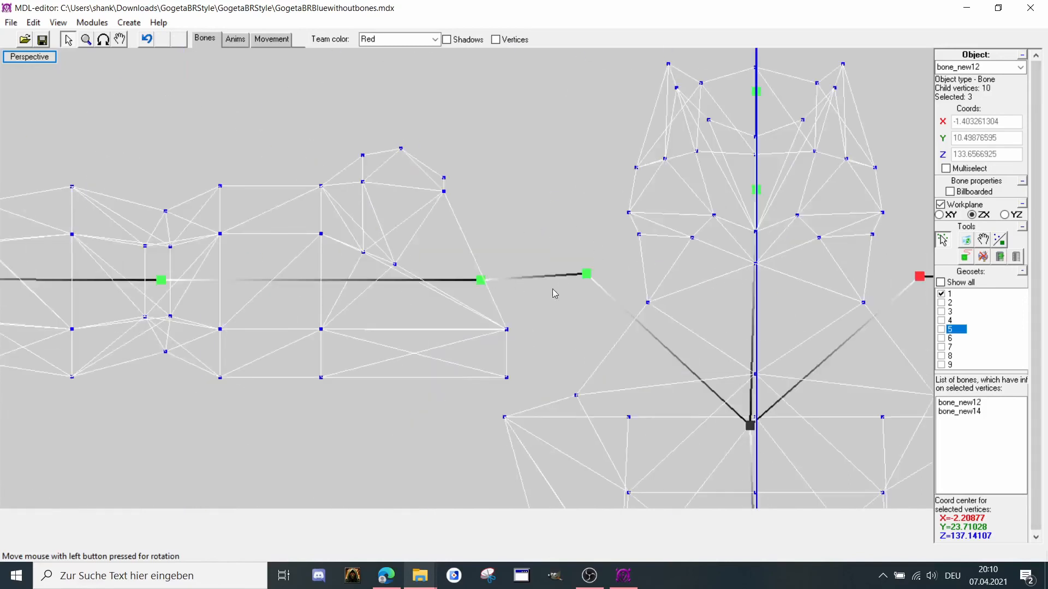
pyautogui.click(587, 275)
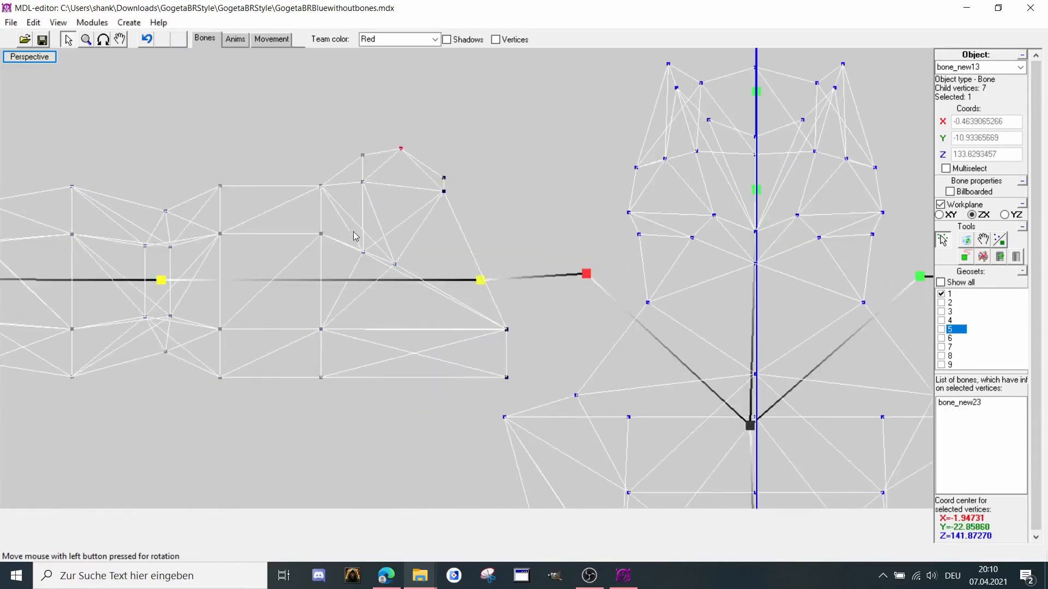
pyautogui.moveTo(351, 233); pyautogui.dragTo(404, 287)
pyautogui.click(1000, 256)
pyautogui.scroll(-5, 696, 242)
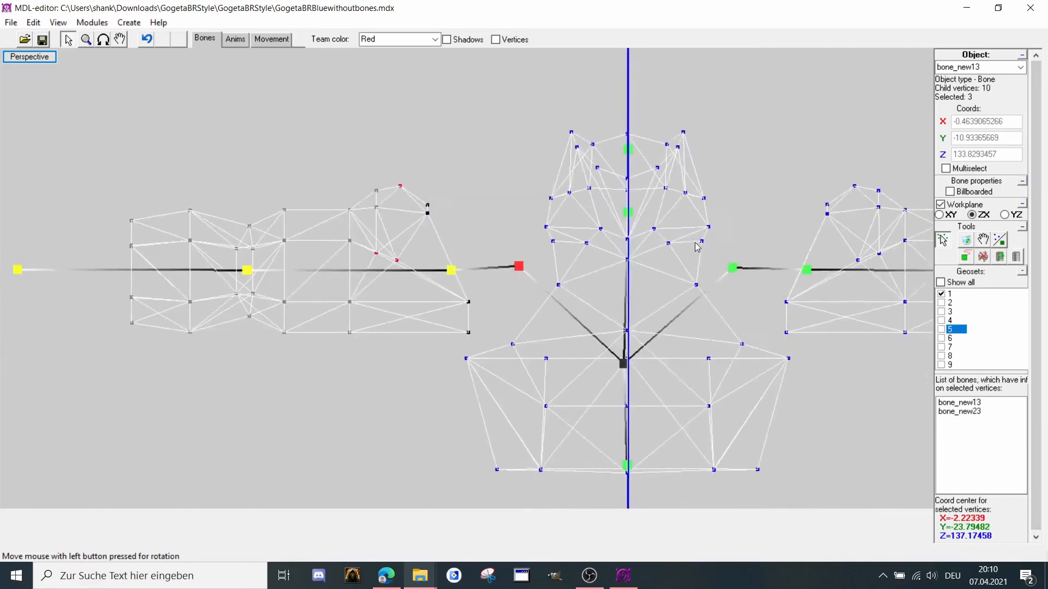
# Display all geosets and rotate bone_new14 in the YZ workplane to lower the model's left arm as a test pose.
pyautogui.click(235, 40)
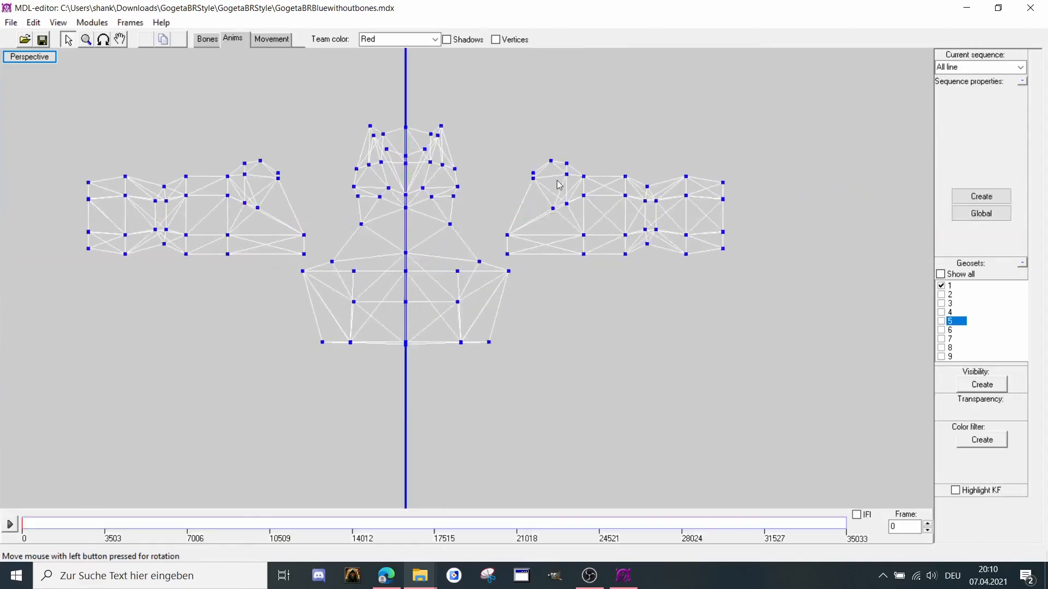
pyautogui.click(965, 276)
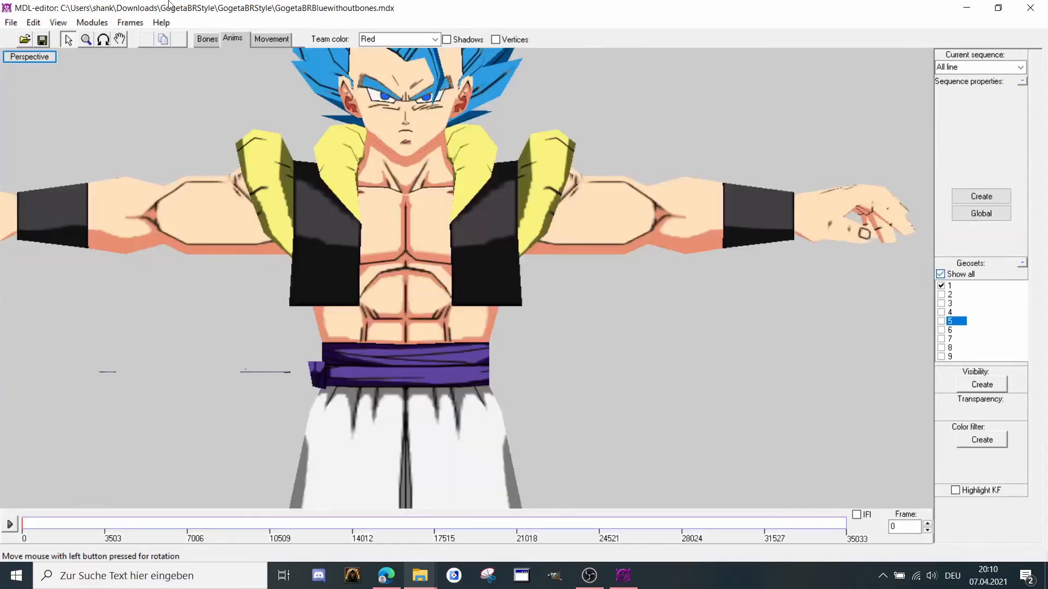
pyautogui.click(269, 39)
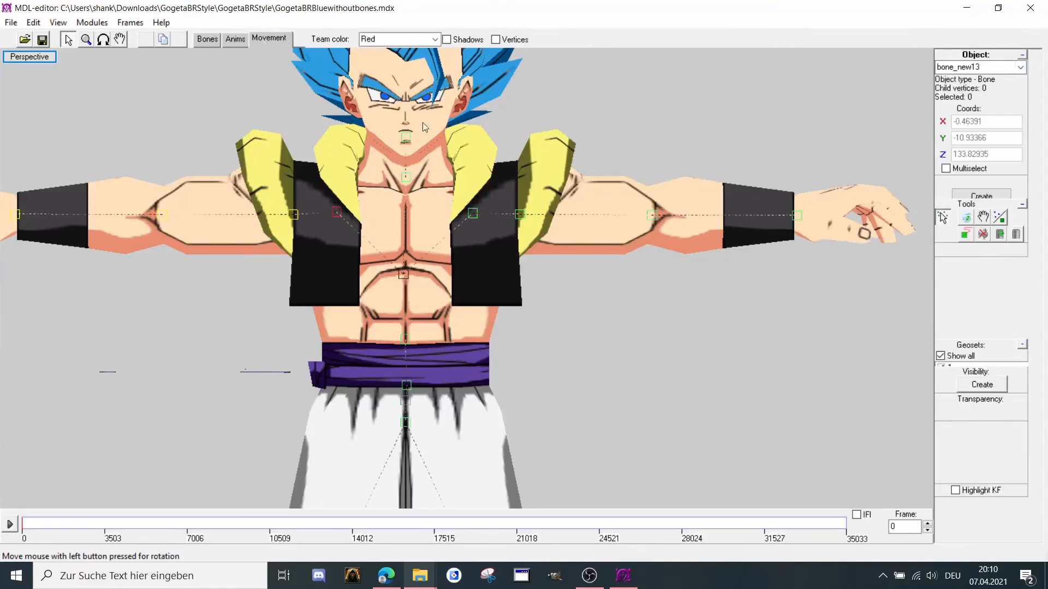
pyautogui.click(1000, 216)
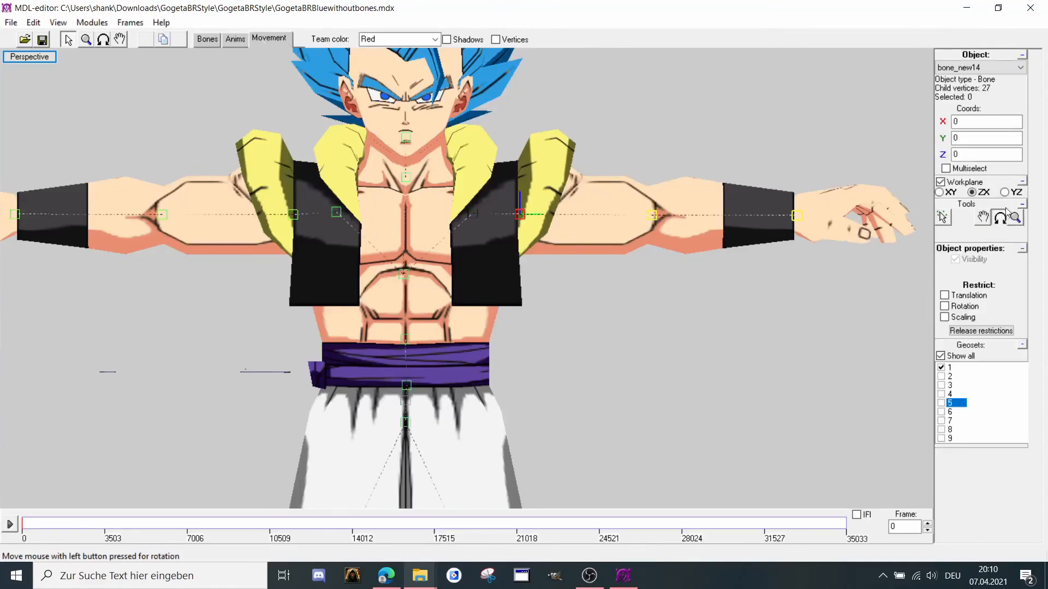
pyautogui.moveTo(868, 233); pyautogui.dragTo(749, 224)
# Attach the three outer vertices at the top of the left shoulder additionally to bone_new12, and select the matching right shoulder vertices for bone_new13.
pyautogui.click(207, 39)
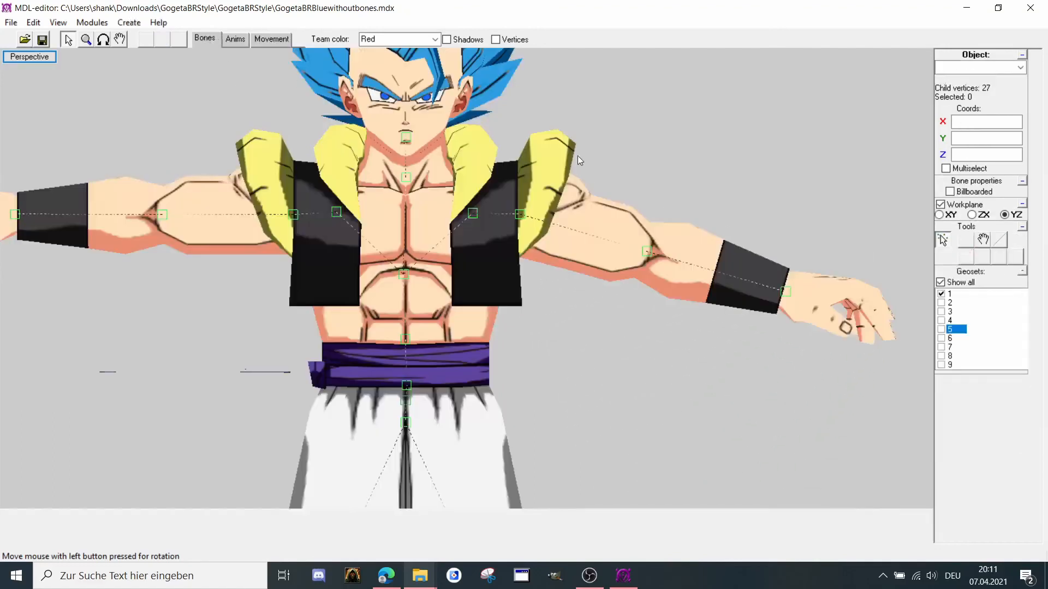
pyautogui.rightClick(585, 159)
pyautogui.click(579, 163)
pyautogui.scroll(2, 543, 172)
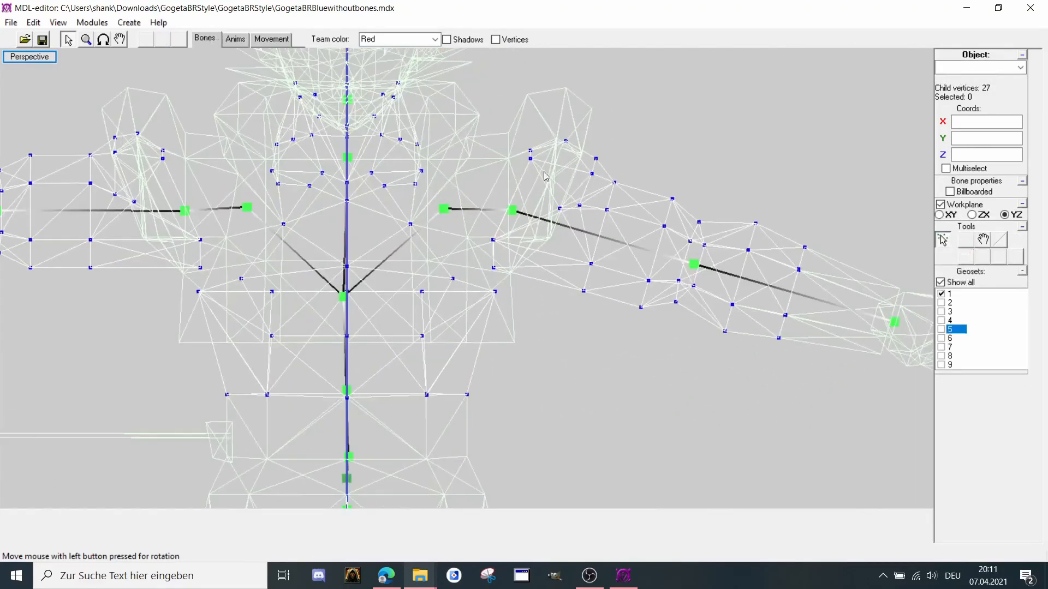
pyautogui.click(444, 209)
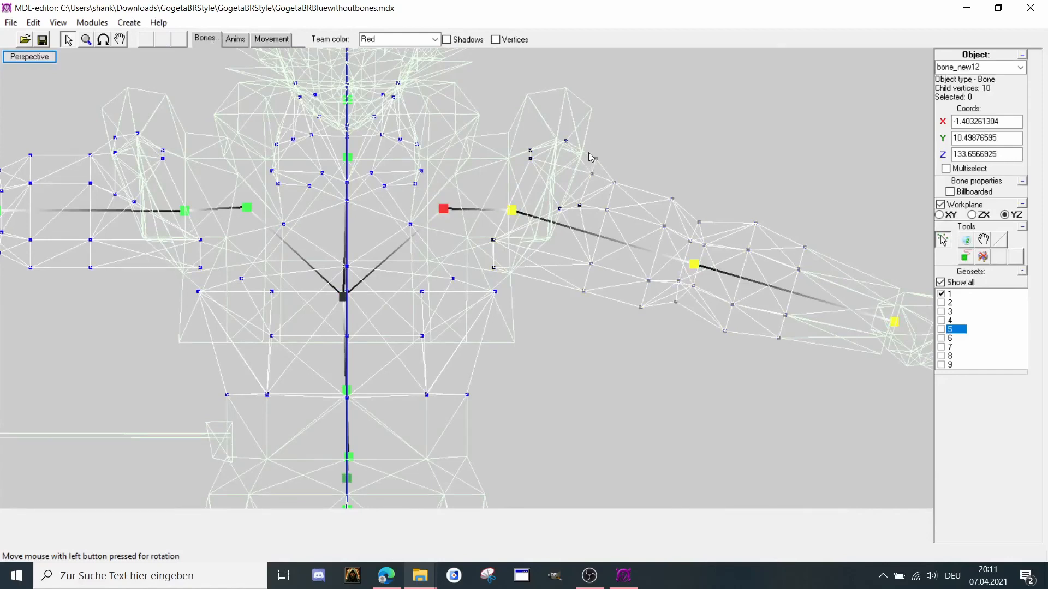
pyautogui.moveTo(600, 186); pyautogui.dragTo(600, 185)
pyautogui.click(998, 256)
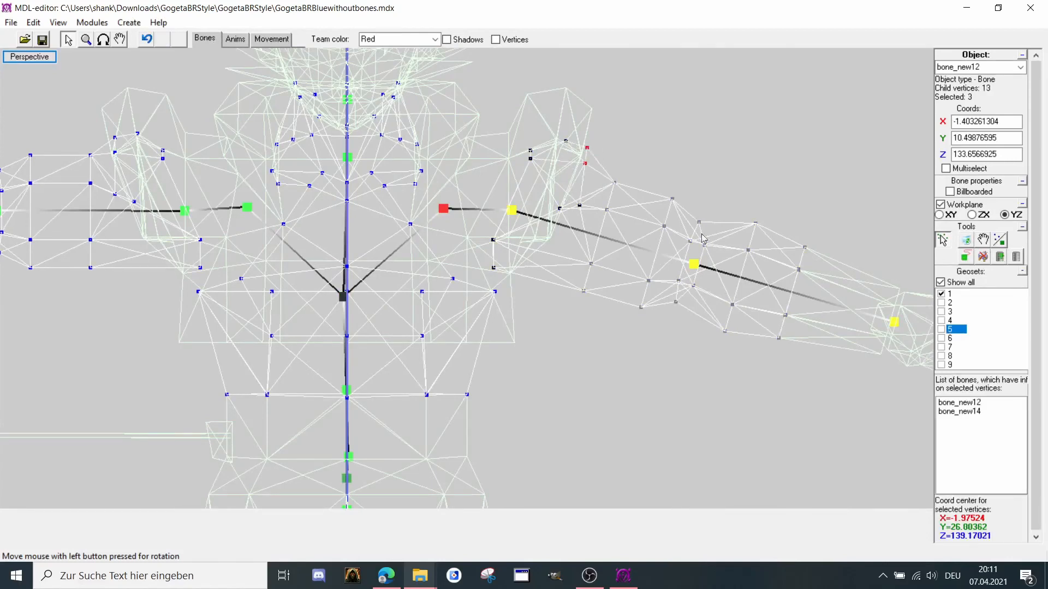
pyautogui.moveTo(303, 185); pyautogui.dragTo(525, 209, button='middle')
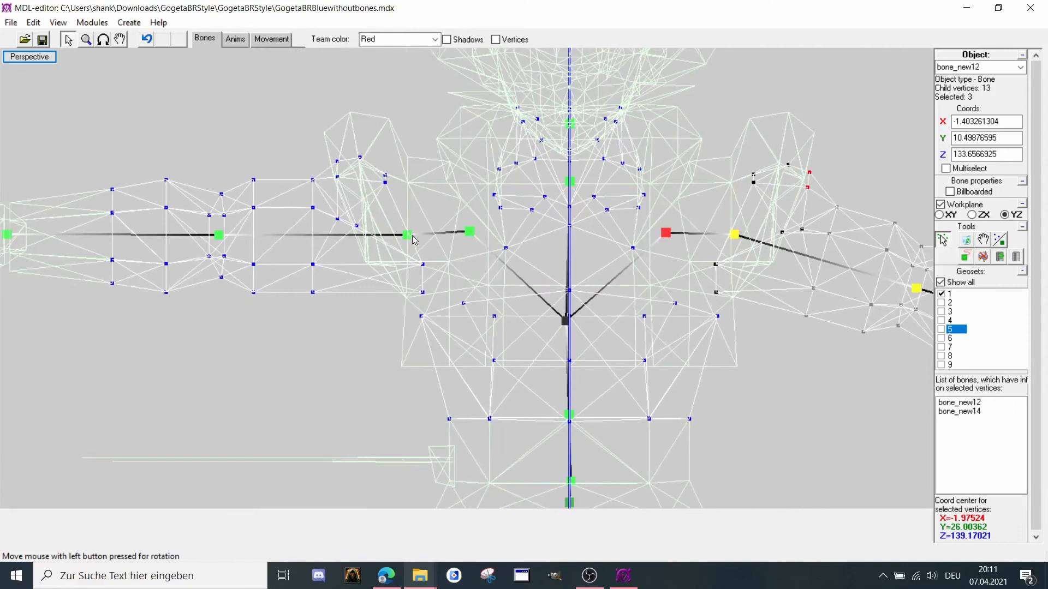
pyautogui.click(469, 232)
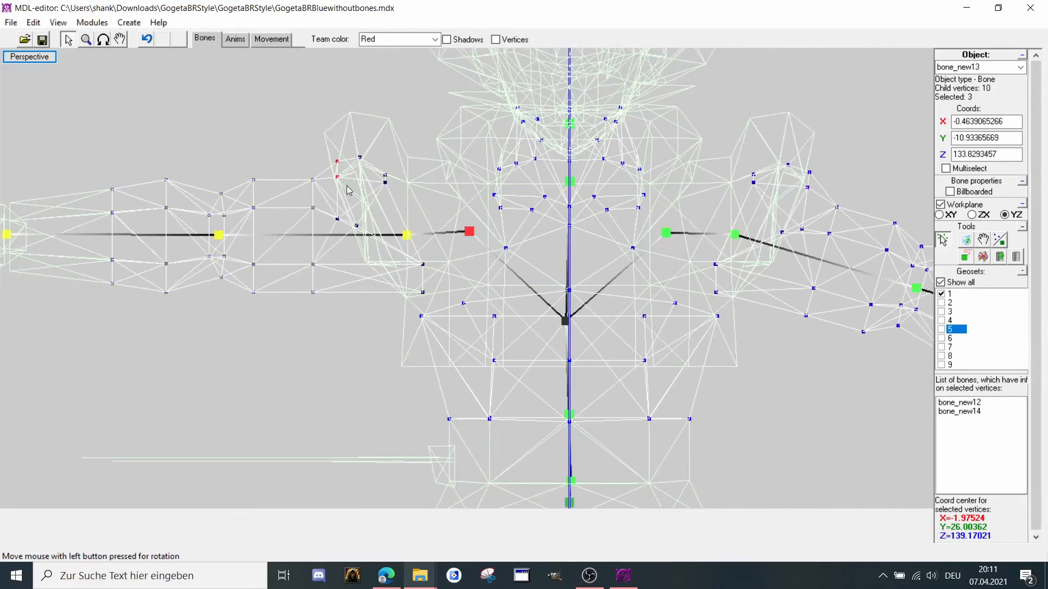
# Rotate bone_new14 by -14 about X to raise the model's left arm back towards horizontal.
pyautogui.click(234, 40)
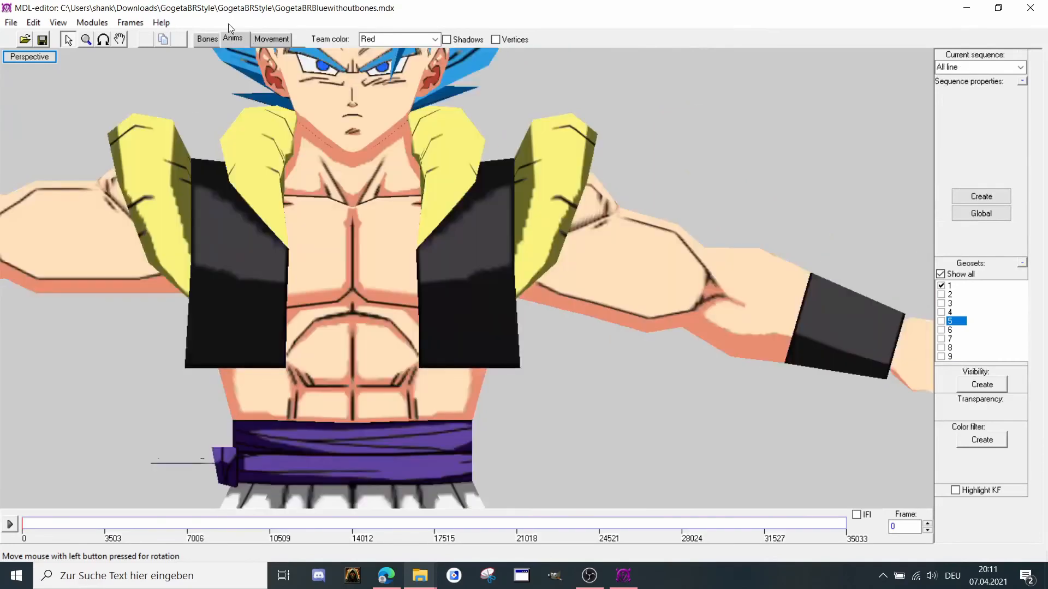
pyautogui.click(269, 39)
pyautogui.click(517, 236)
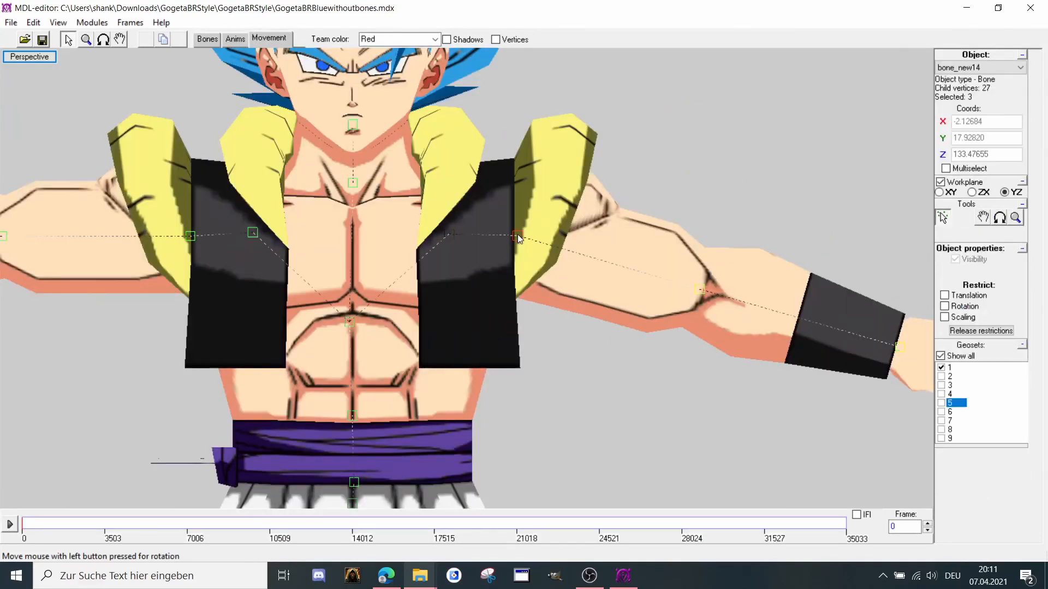
pyautogui.moveTo(901, 234); pyautogui.dragTo(867, 261)
pyautogui.scroll(-3, 759, 250)
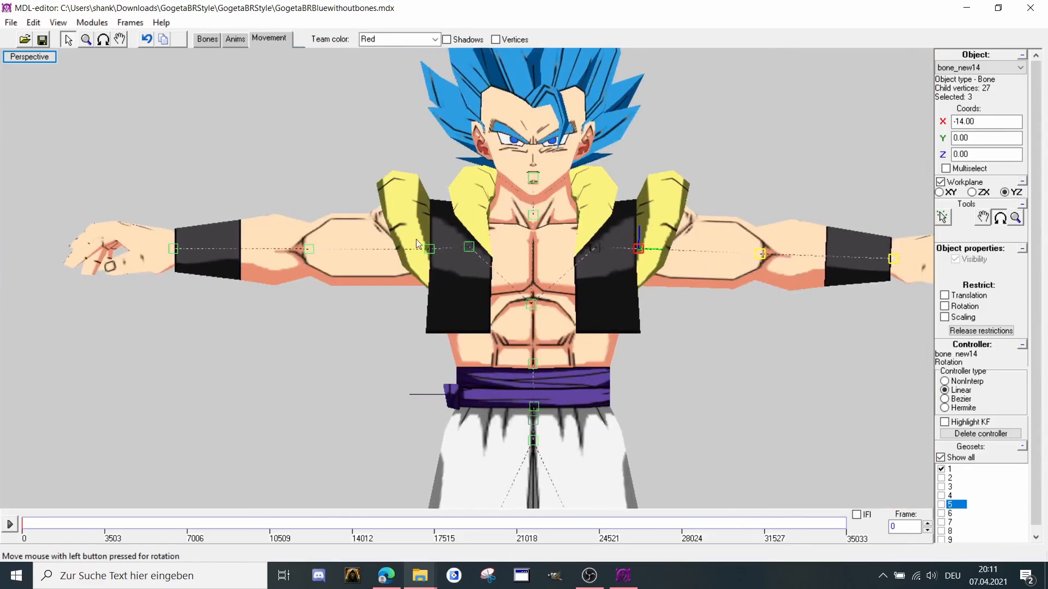
# Rotate bone_new11 by 17 about Y in the ZX workplane to bend the chest forward as a test pose.
pyautogui.scroll(-5, 415, 243)
pyautogui.rightClick(468, 287)
pyautogui.click(474, 357)
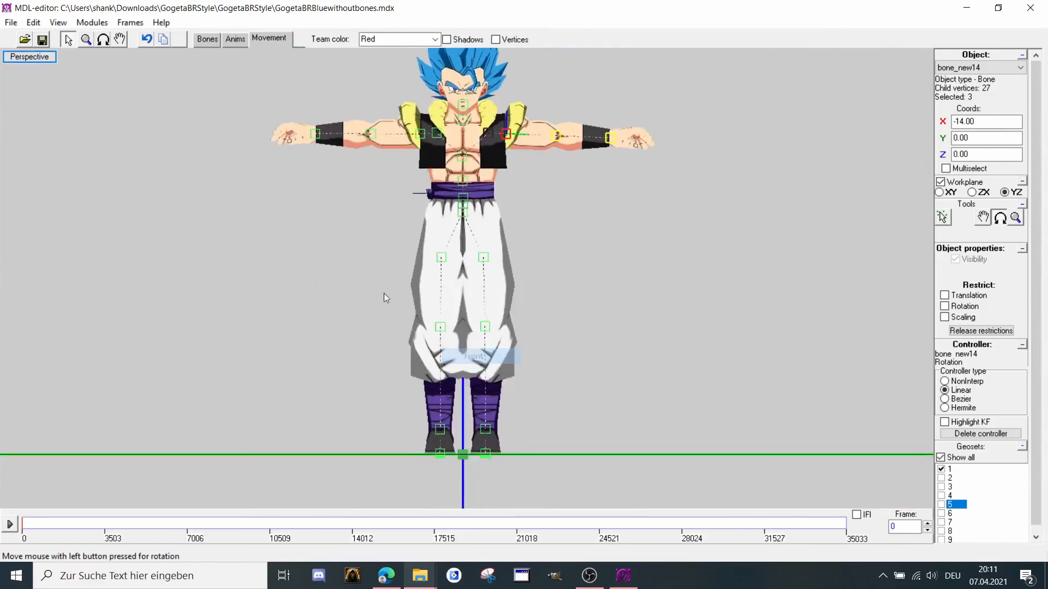
pyautogui.click(103, 39)
pyautogui.moveTo(163, 110)
pyautogui.mouseDown()
pyautogui.moveTo(229, 129)
pyautogui.moveTo(166, 114)
pyautogui.mouseUp()
pyautogui.scroll(3, 178, 113)
pyautogui.moveTo(179, 113); pyautogui.dragTo(158, 141, button='middle')
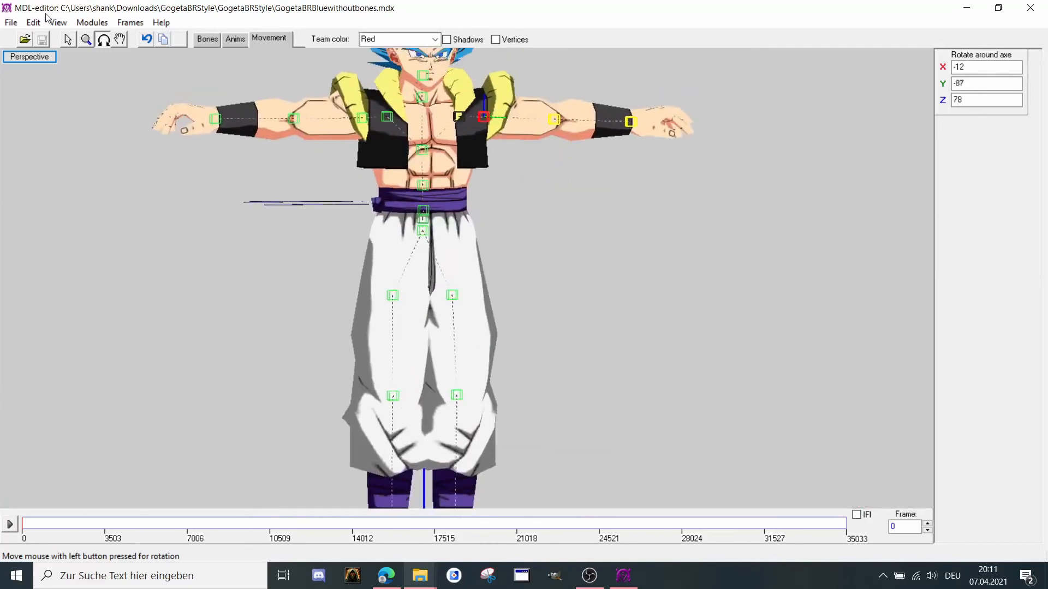
pyautogui.click(66, 39)
pyautogui.click(941, 217)
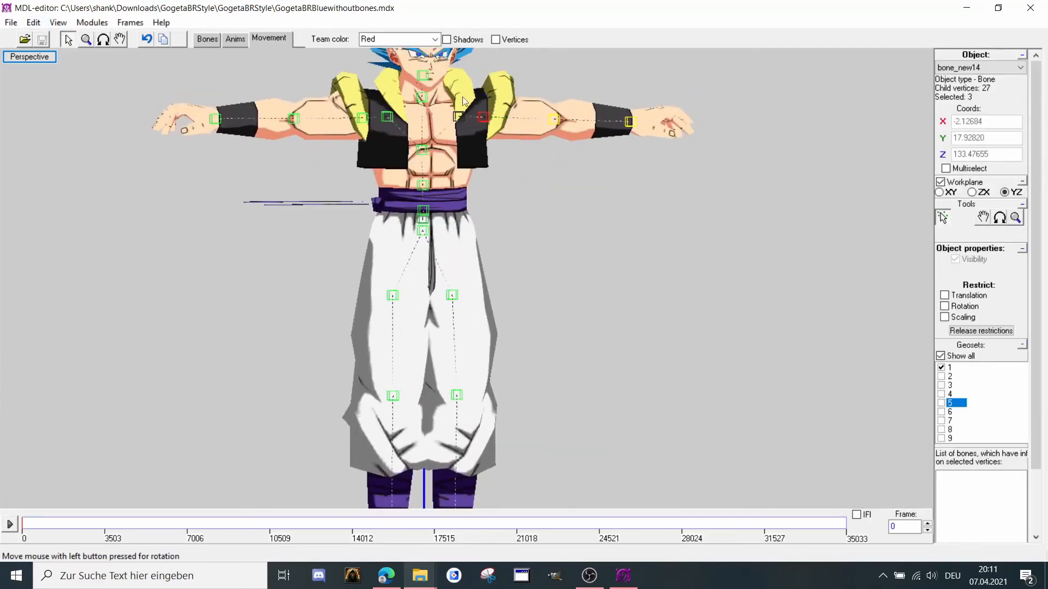
pyautogui.click(429, 147)
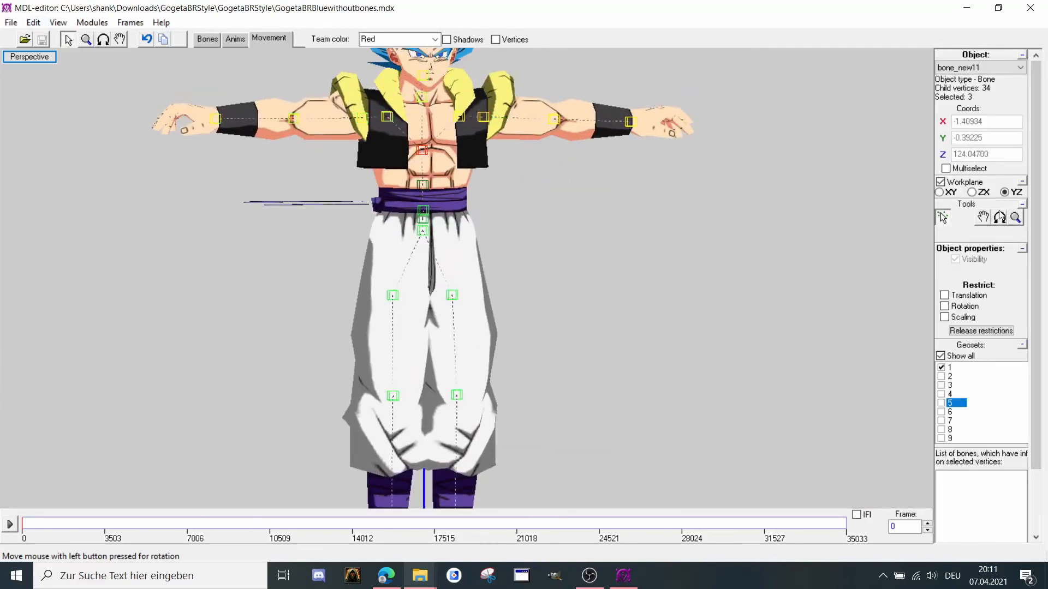
pyautogui.click(972, 192)
pyautogui.moveTo(935, 205); pyautogui.dragTo(876, 260)
pyautogui.rightClick(830, 226)
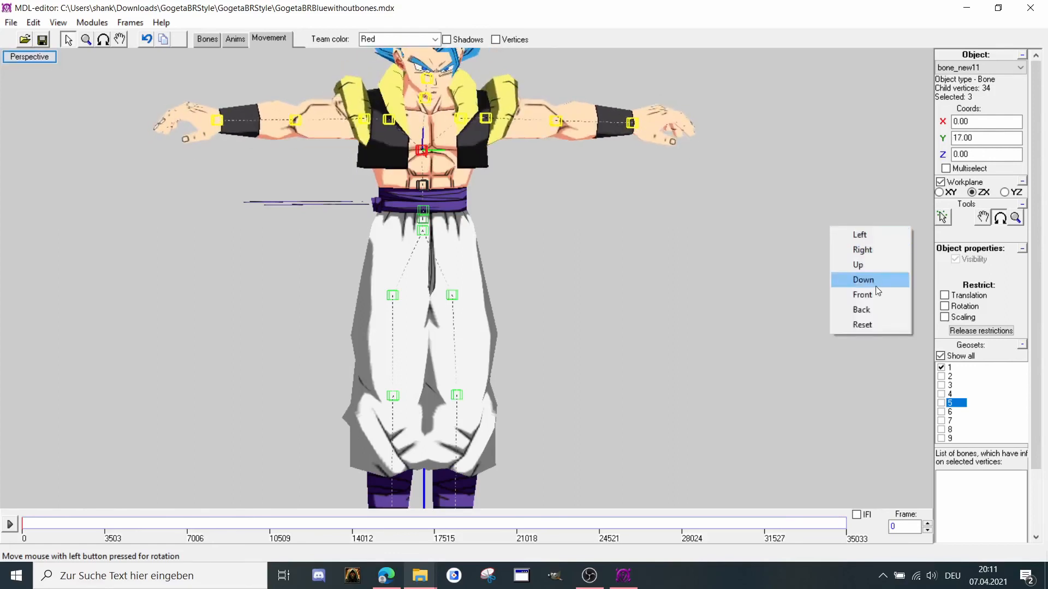
pyautogui.click(862, 294)
# Reattach the 11 geoset 2 vertices along the vest's lower edge to bone_new11 only.
pyautogui.click(207, 39)
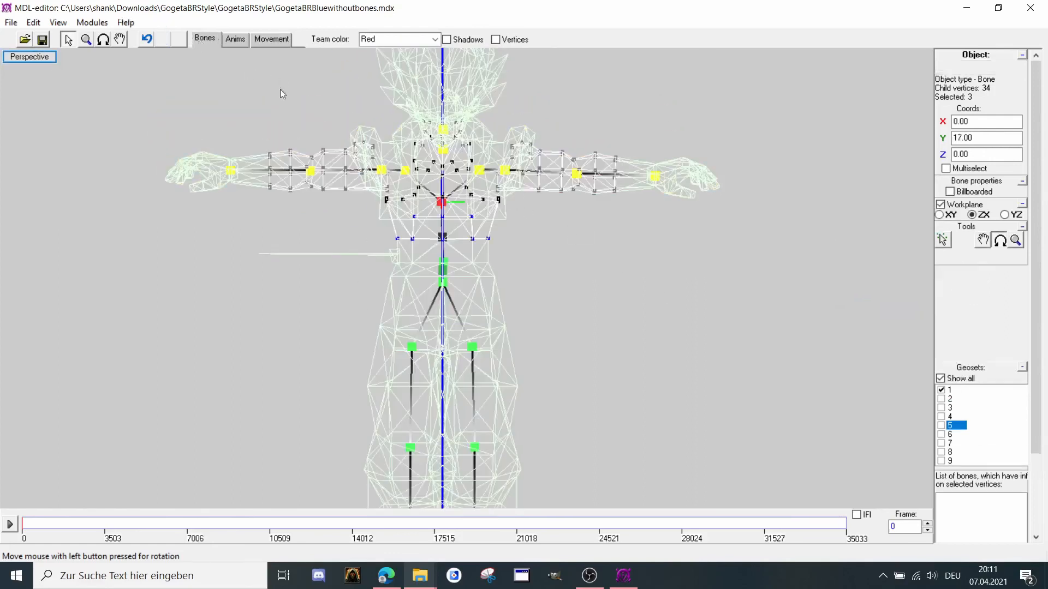
pyautogui.scroll(5, 675, 222)
pyautogui.moveTo(673, 223); pyautogui.dragTo(320, 118, button='middle')
pyautogui.click(950, 302)
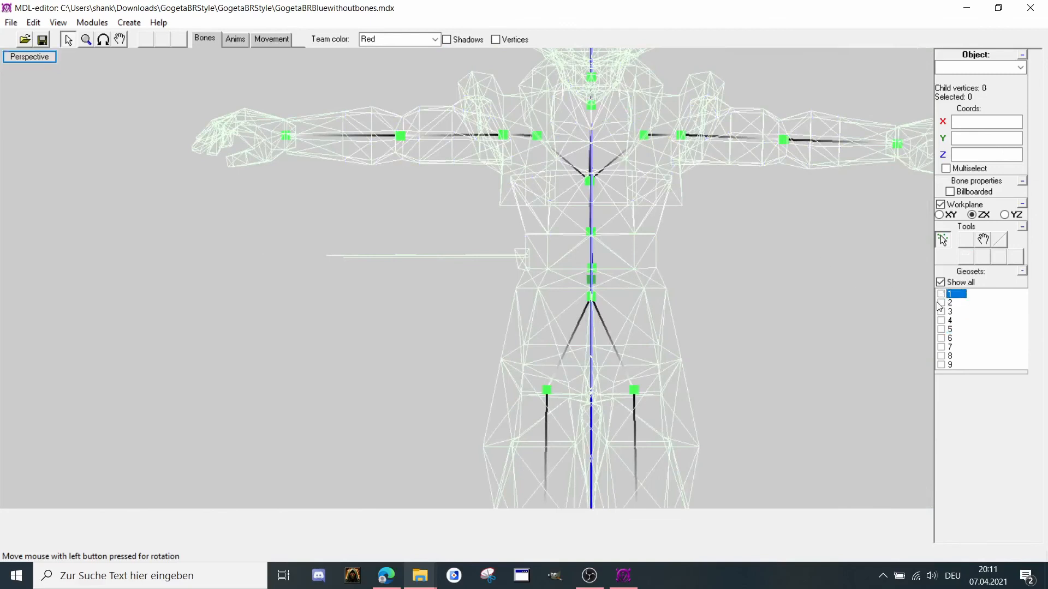
pyautogui.scroll(4, 547, 204)
pyautogui.click(536, 204)
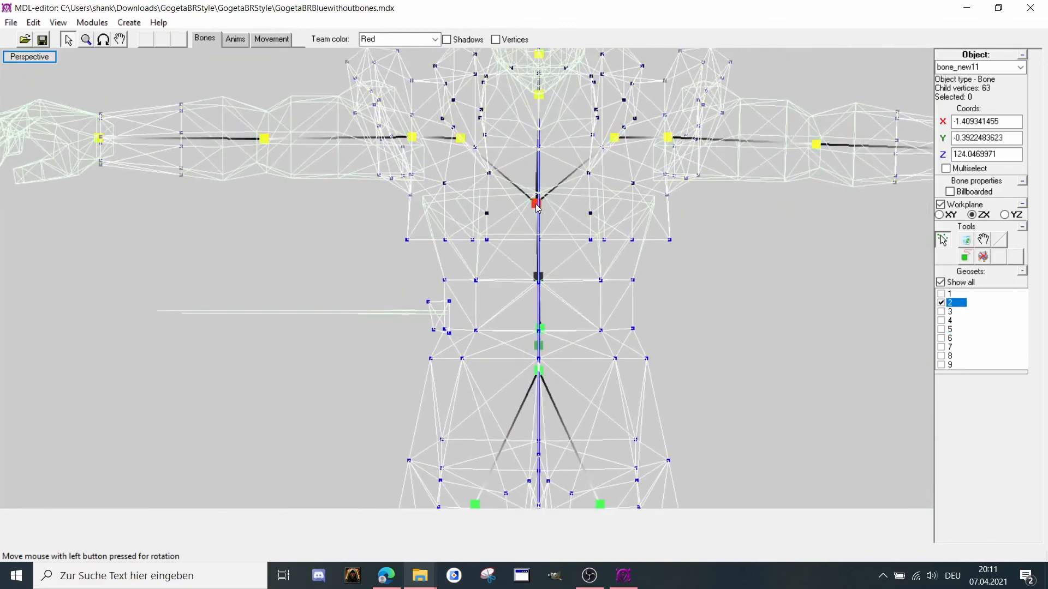
pyautogui.scroll(1, 477, 241)
pyautogui.moveTo(753, 249); pyautogui.dragTo(381, 215)
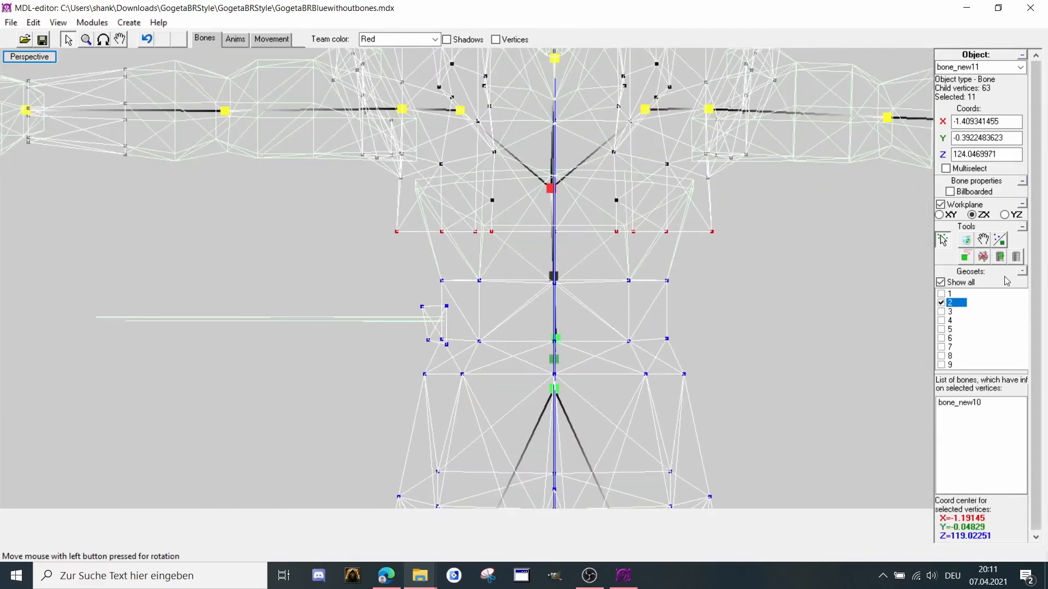
pyautogui.click(1014, 260)
pyautogui.scroll(-3, 563, 190)
pyautogui.press('3')
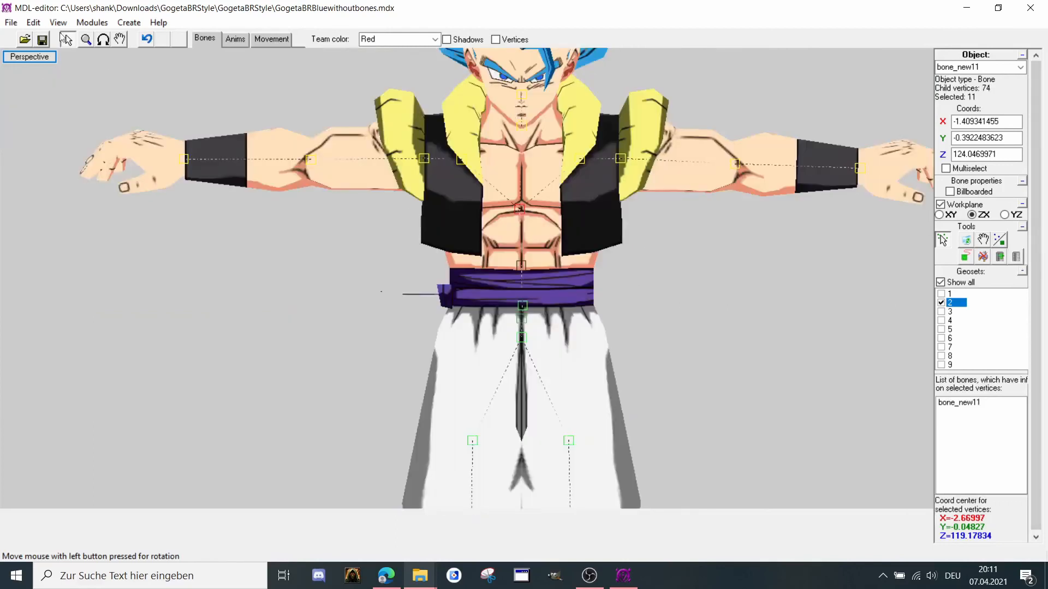
# Rotate bone_new11 to -4 about Y in the ZX workplane to test how the vest follows the chest.
pyautogui.click(103, 39)
pyautogui.moveTo(109, 61); pyautogui.dragTo(206, 107)
pyautogui.press('1')
pyautogui.rightClick(348, 209)
pyautogui.click(371, 217)
pyautogui.rightClick(412, 286)
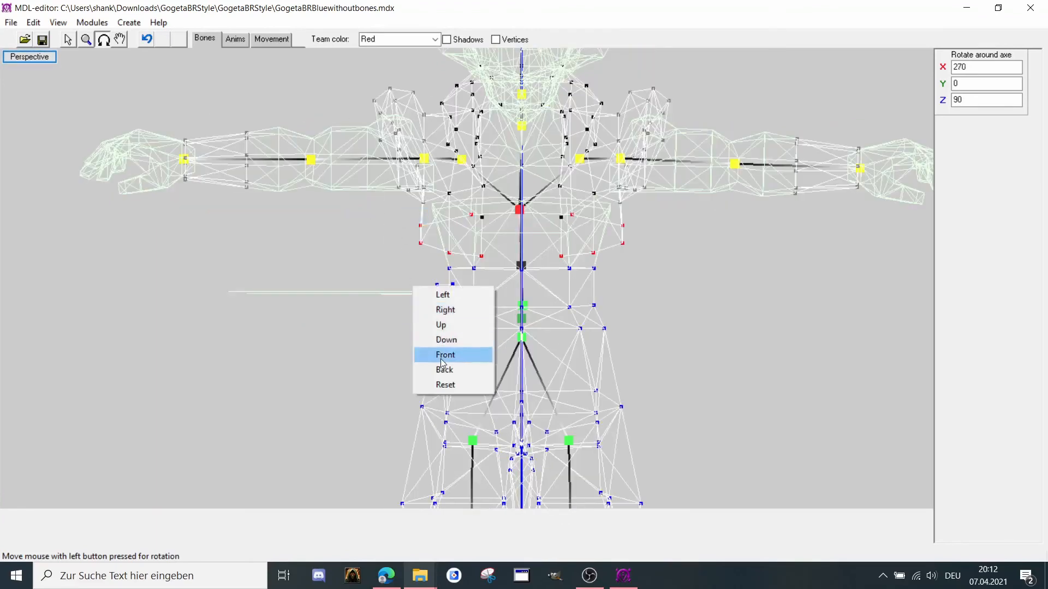
pyautogui.click(439, 357)
pyautogui.press('3')
pyautogui.click(67, 39)
pyautogui.click(266, 42)
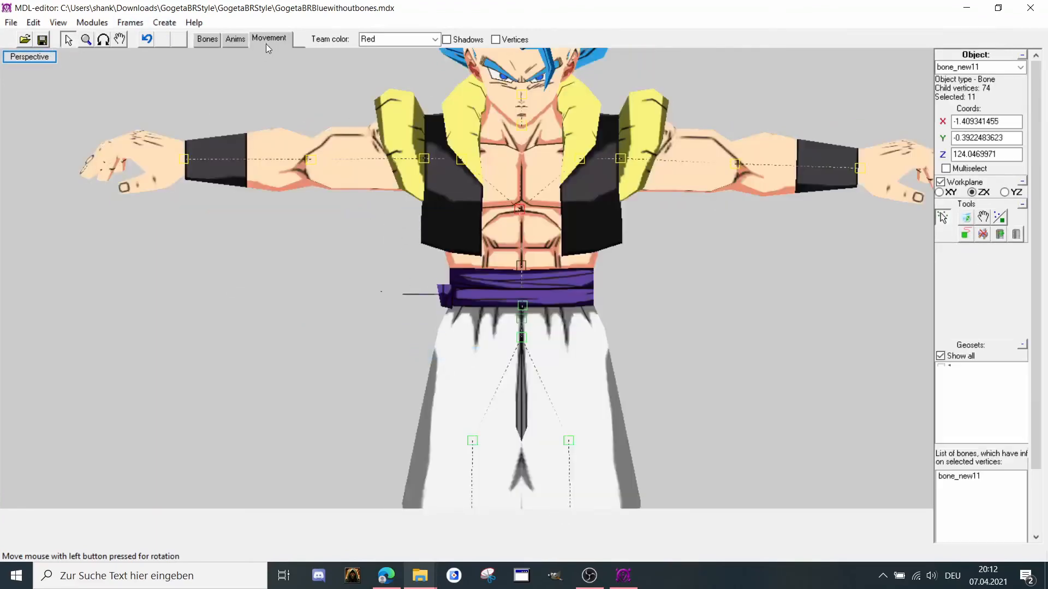
pyautogui.click(519, 210)
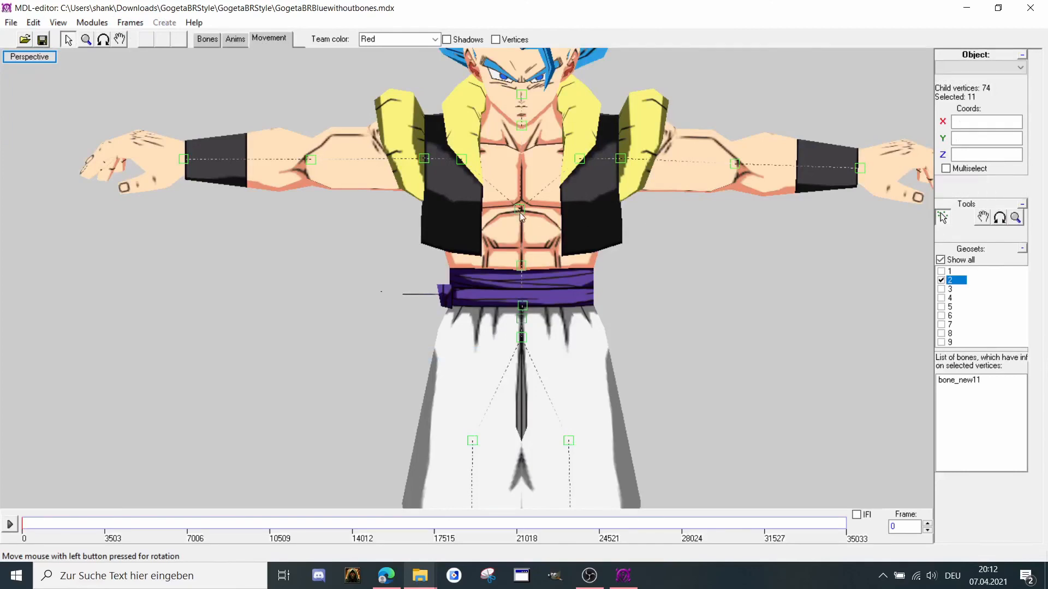
pyautogui.moveTo(852, 257); pyautogui.dragTo(504, 130)
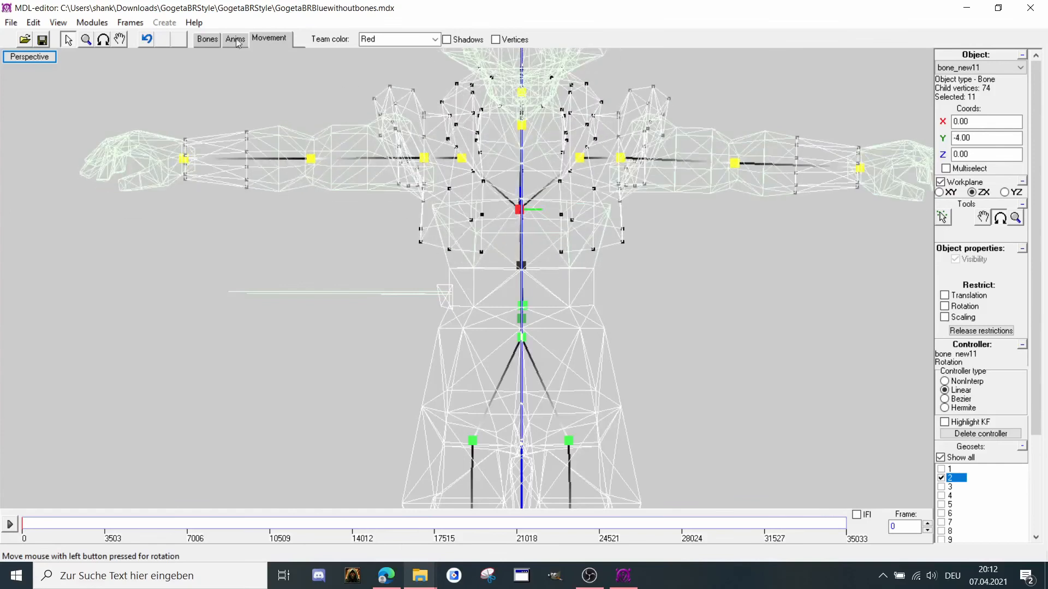
# Examine from the front which geoset 2 vertices around the chest and vest are attached to bone_new11.
pyautogui.click(197, 39)
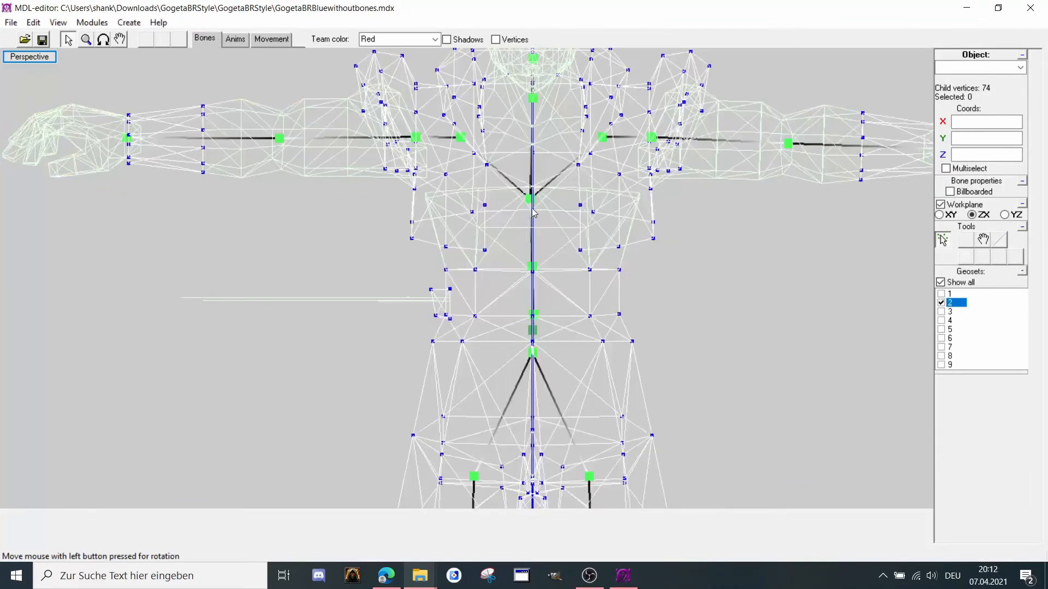
pyautogui.click(103, 39)
pyautogui.moveTo(112, 71); pyautogui.dragTo(152, 89)
pyautogui.rightClick(207, 107)
pyautogui.click(258, 195)
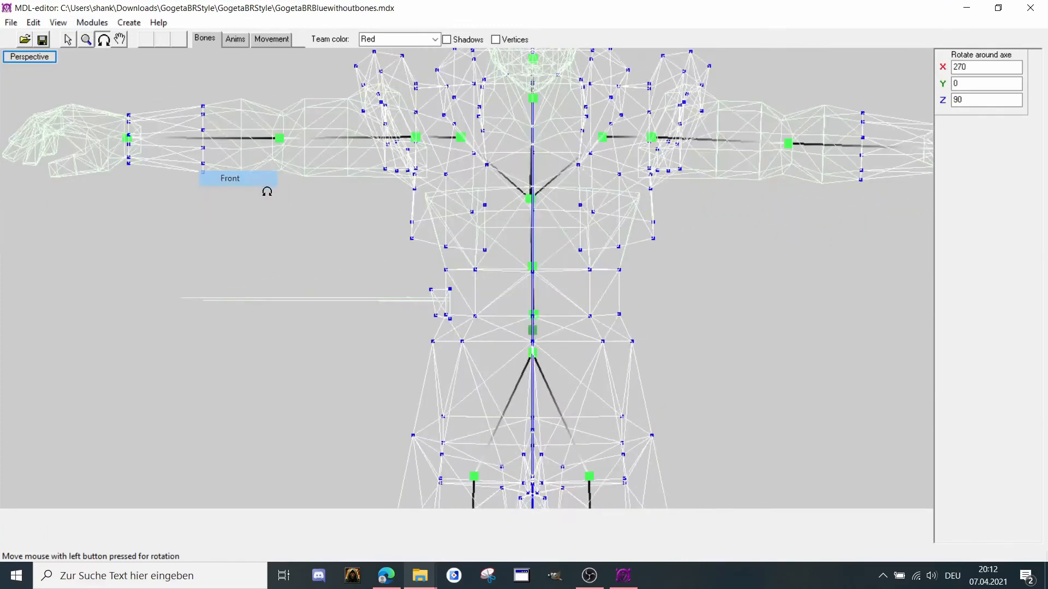
pyautogui.click(74, 38)
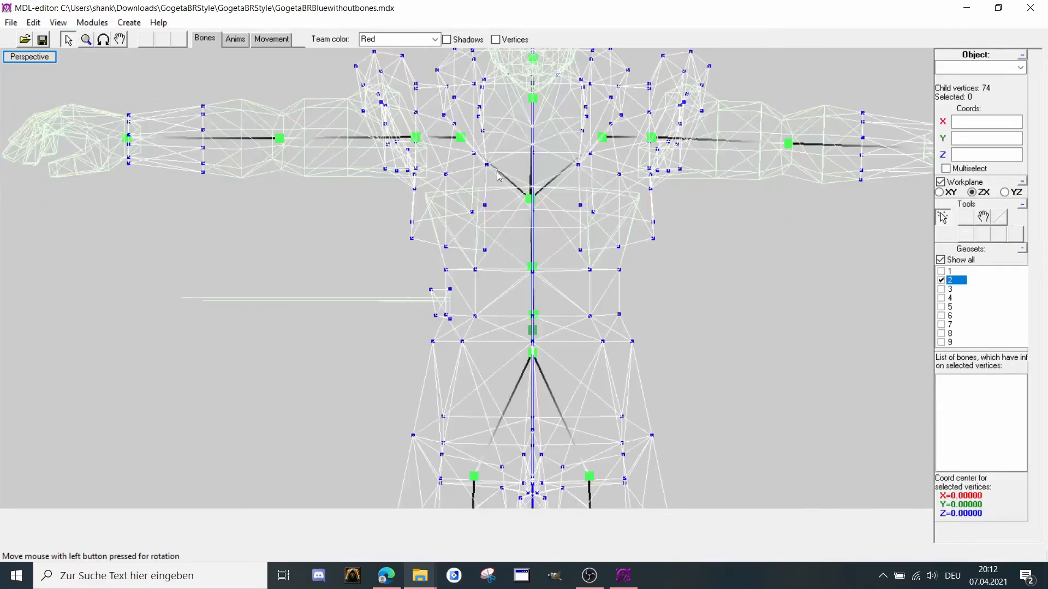
pyautogui.click(529, 199)
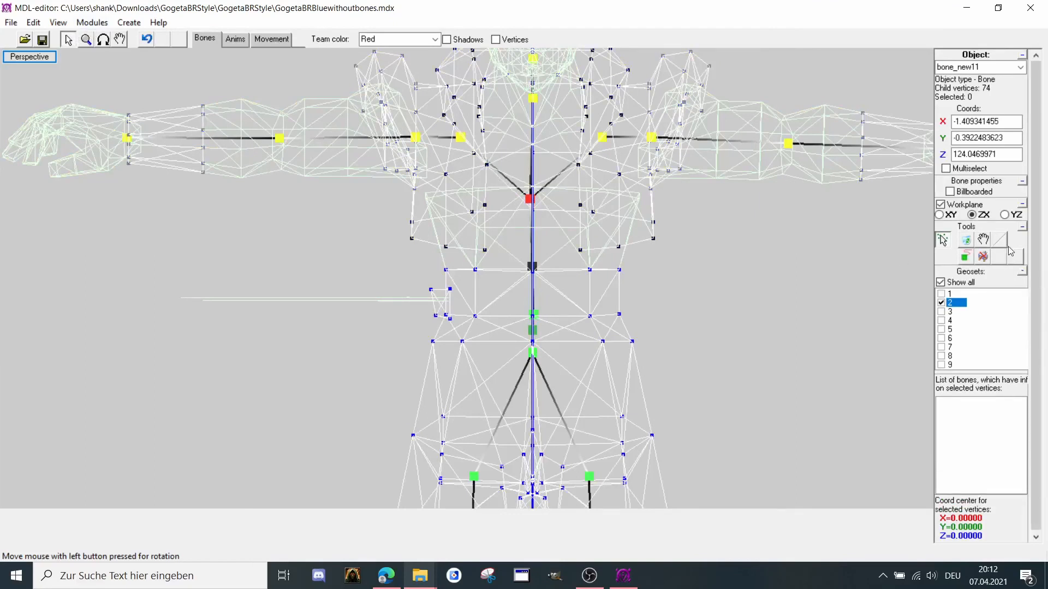
# Test a slight rotation of bone_new11 about Y in the ZX workplane.
pyautogui.click(271, 39)
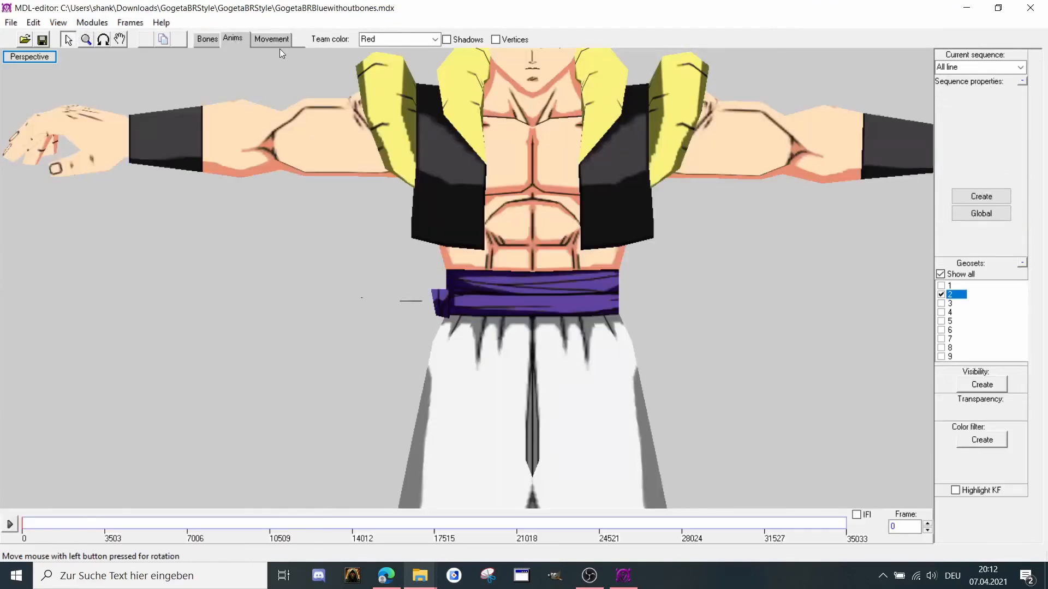
pyautogui.click(529, 200)
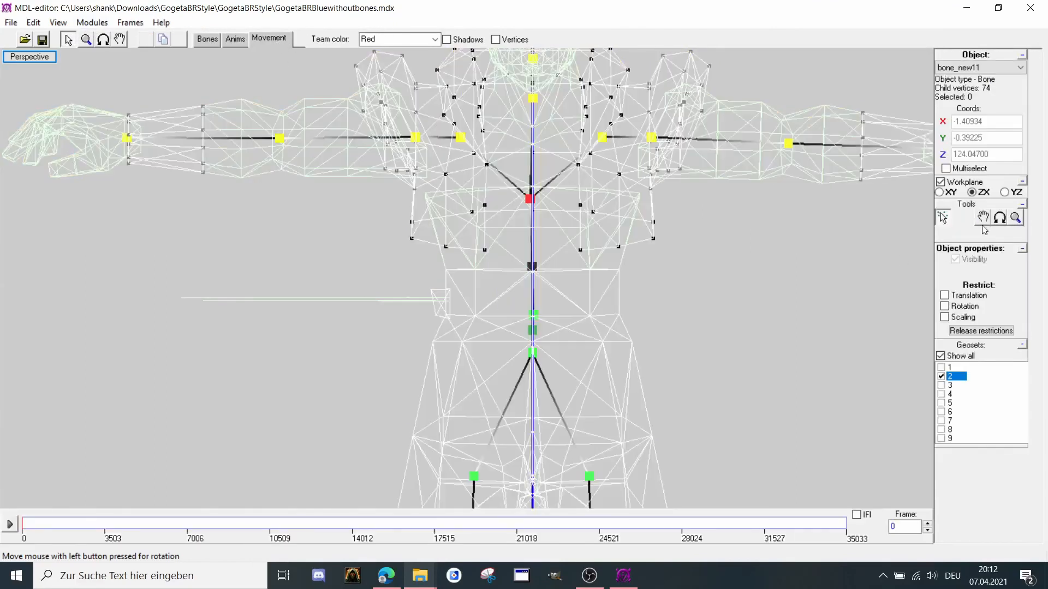
pyautogui.click(999, 220)
pyautogui.moveTo(896, 236)
pyautogui.mouseDown()
pyautogui.moveTo(885, 238)
pyautogui.moveTo(919, 244)
pyautogui.moveTo(871, 248)
pyautogui.moveTo(890, 244)
pyautogui.mouseUp()
pyautogui.click(943, 218)
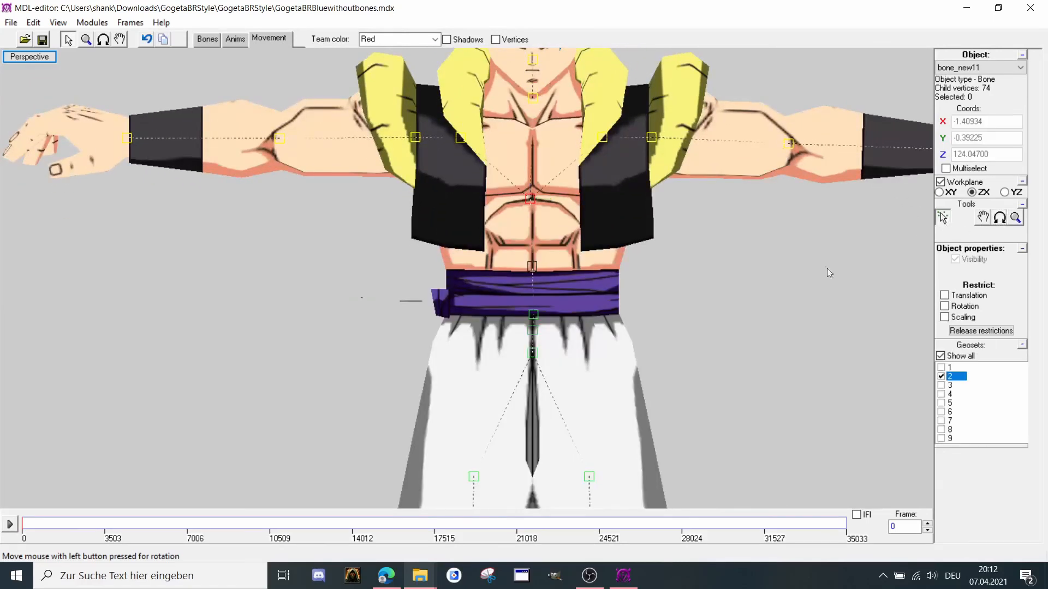
# Rotate bone_new10 by 38 about Y to bend the upper body forward, and check the pose from the side.
pyautogui.click(532, 267)
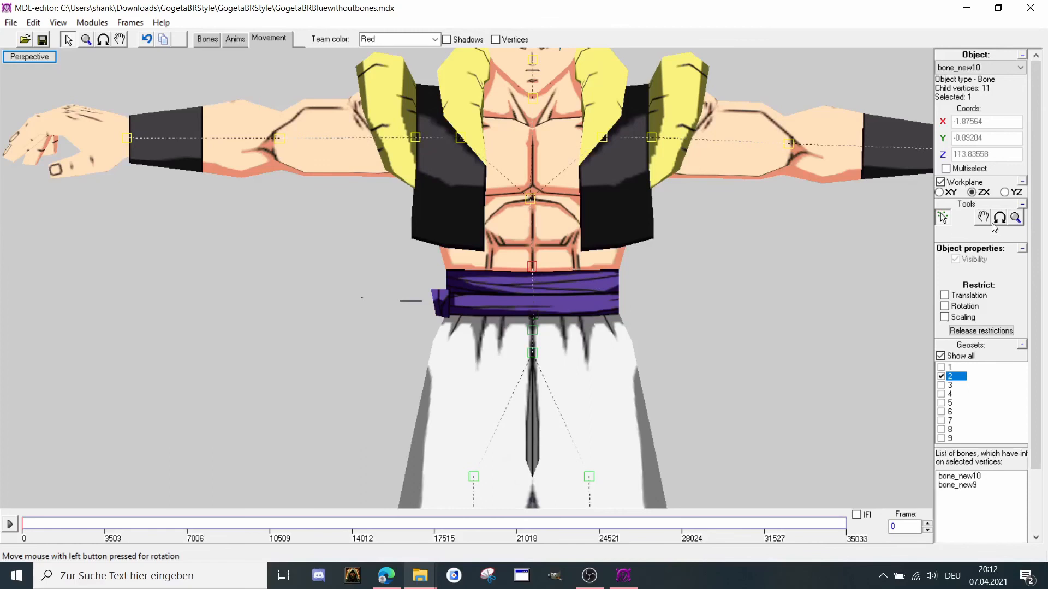
pyautogui.click(994, 225)
pyautogui.moveTo(901, 240); pyautogui.dragTo(868, 249)
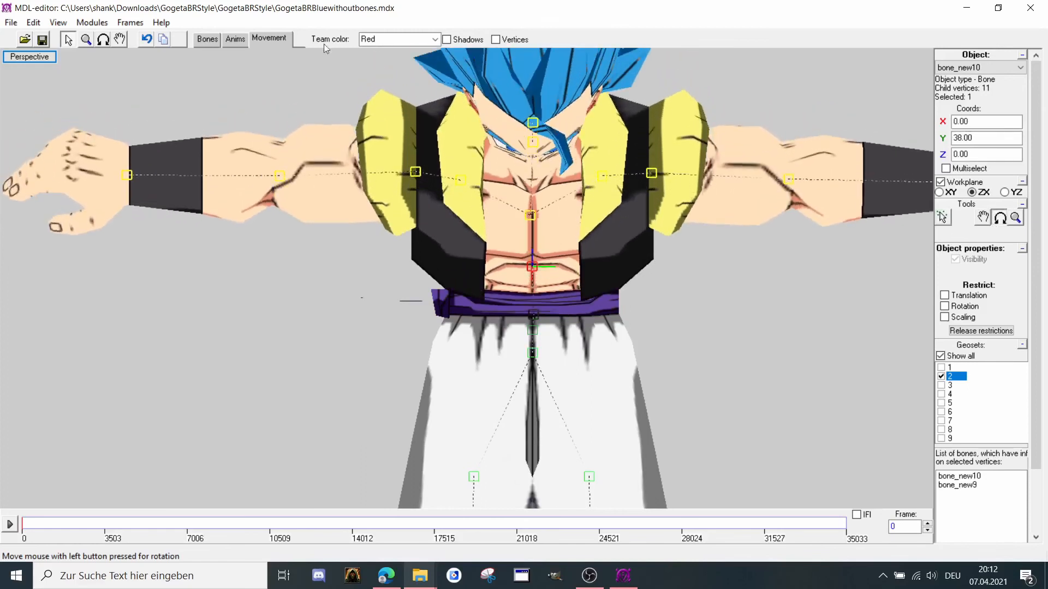
pyautogui.click(103, 39)
pyautogui.moveTo(224, 197); pyautogui.dragTo(302, 185)
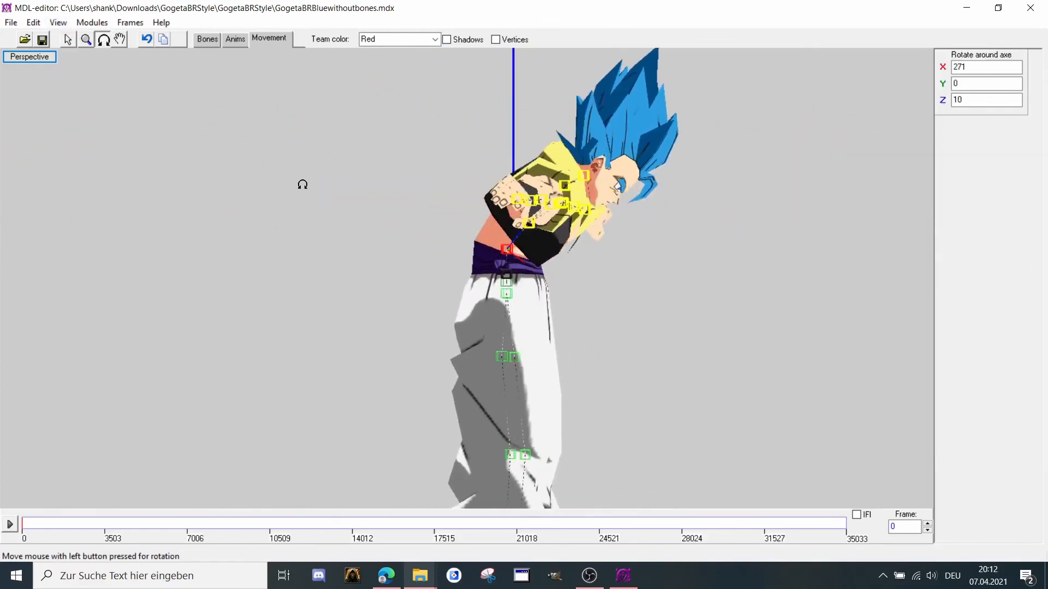
pyautogui.click(66, 39)
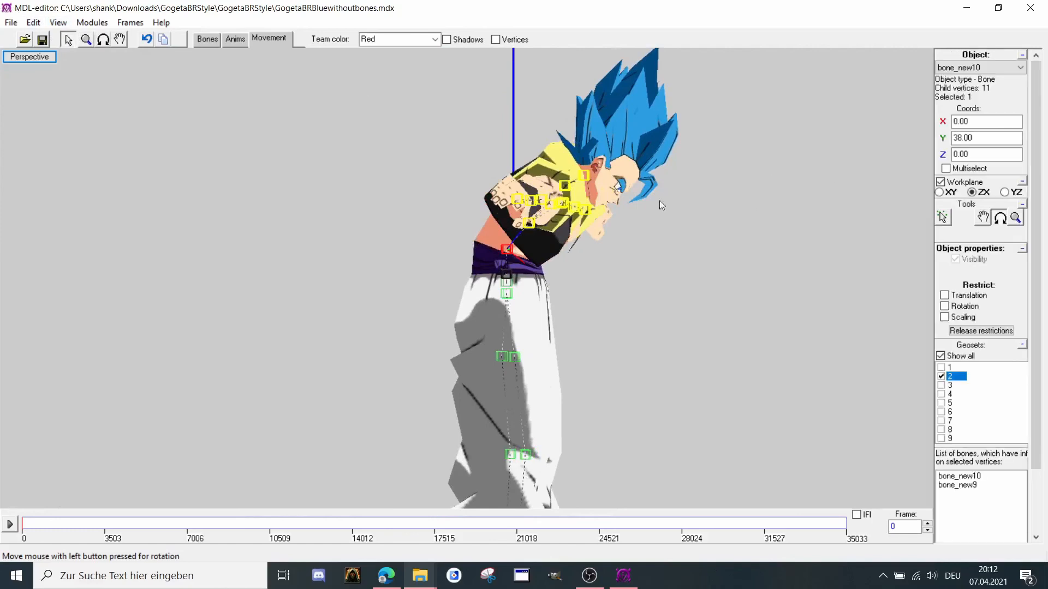
pyautogui.click(942, 220)
pyautogui.scroll(3, 489, 141)
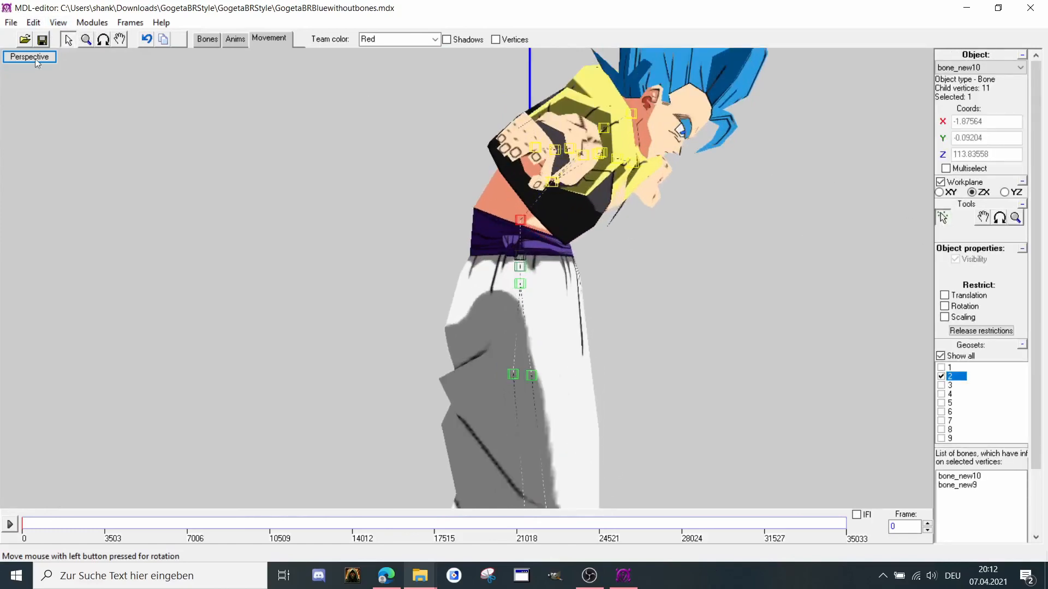
# Rotate bone_new7 by -76 about Y to swing both legs forward as a test pose.
pyautogui.click(522, 267)
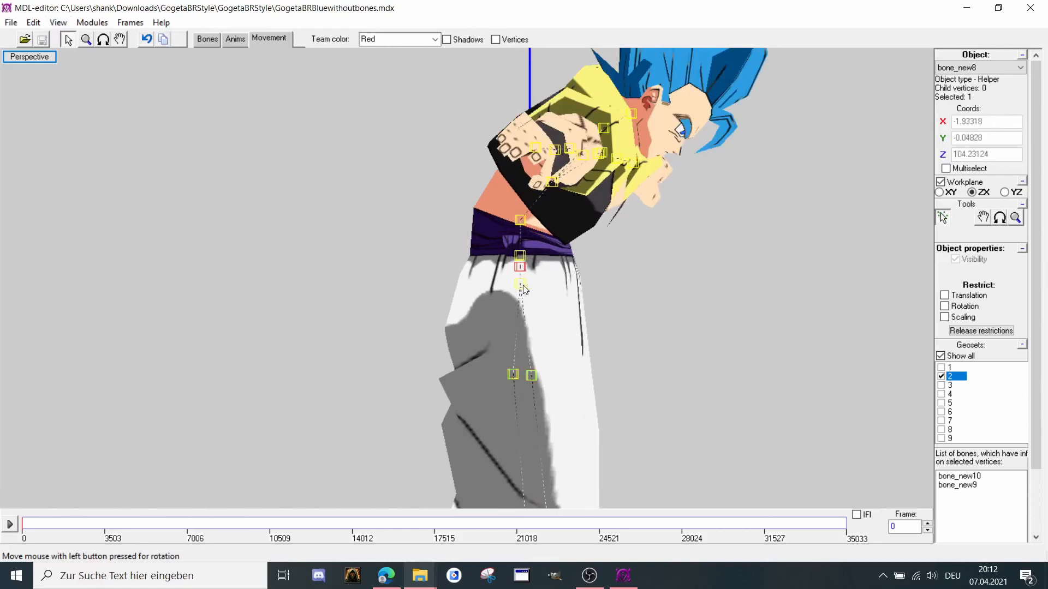
pyautogui.click(523, 284)
pyautogui.click(999, 217)
pyautogui.moveTo(842, 252); pyautogui.dragTo(918, 264)
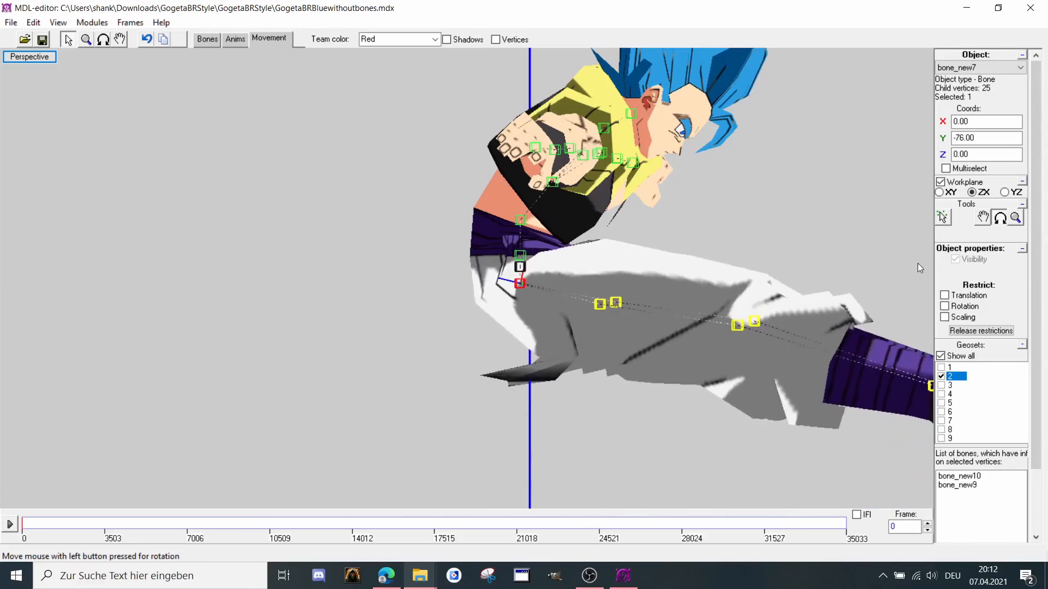
# Rotate bone_new9 in the ZX workplane to test the waist's movement against the raised legs.
pyautogui.click(942, 218)
pyautogui.click(520, 256)
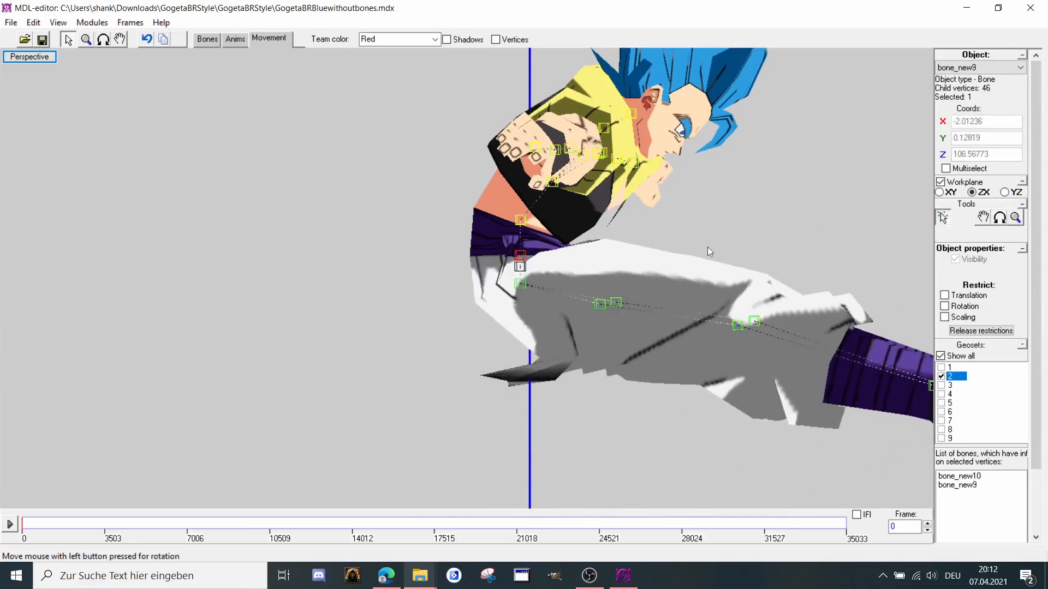
pyautogui.click(1000, 219)
pyautogui.moveTo(917, 235); pyautogui.dragTo(874, 238)
# Attach the 13 stray geoset 2 trouser vertices still bound to Default Bone below the hips to bone_new7.
pyautogui.click(217, 39)
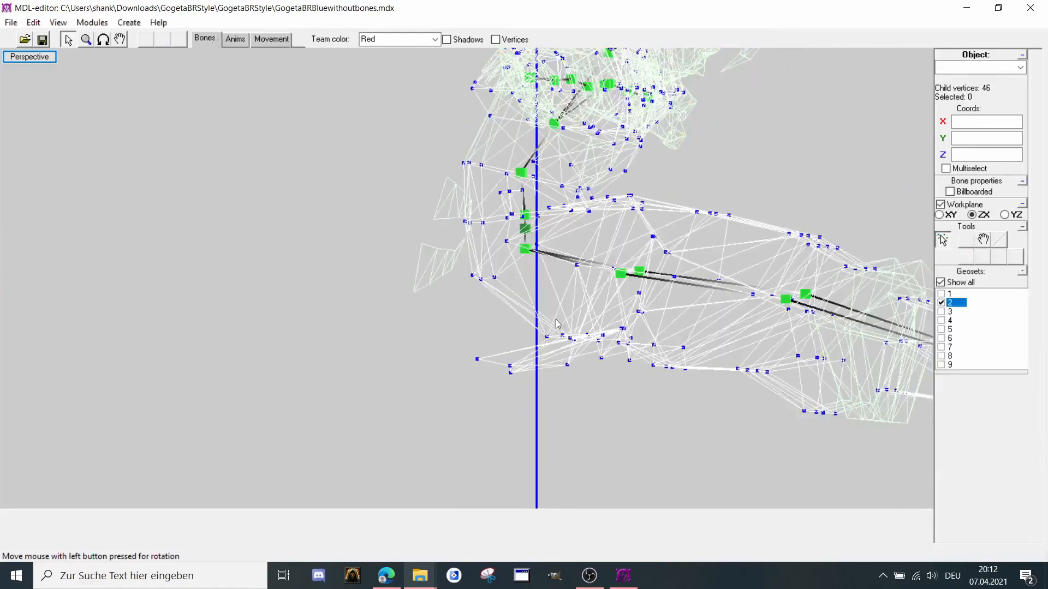
pyautogui.click(525, 251)
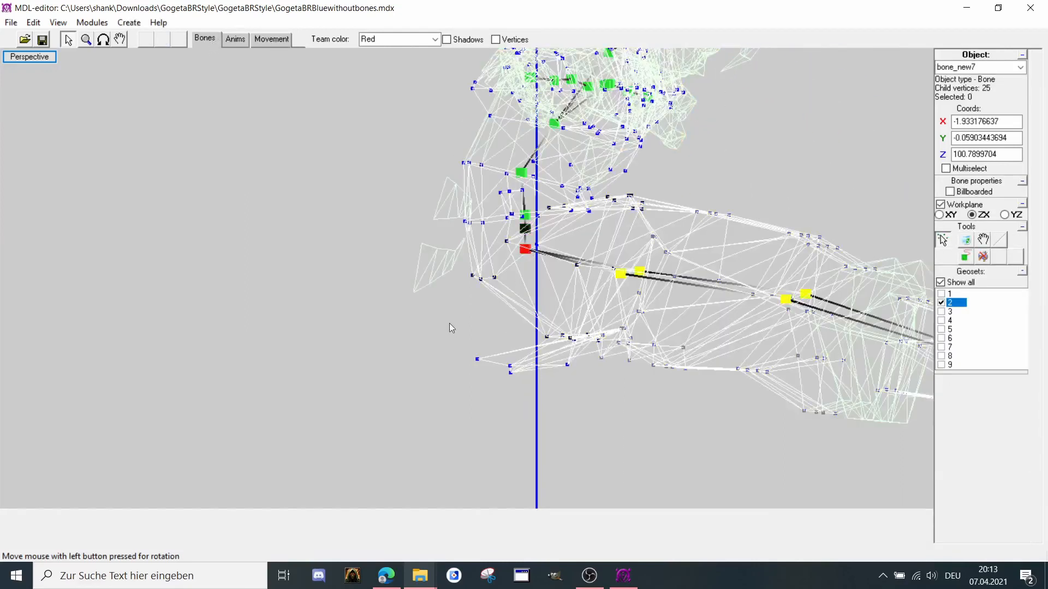
pyautogui.moveTo(532, 398); pyautogui.dragTo(578, 371)
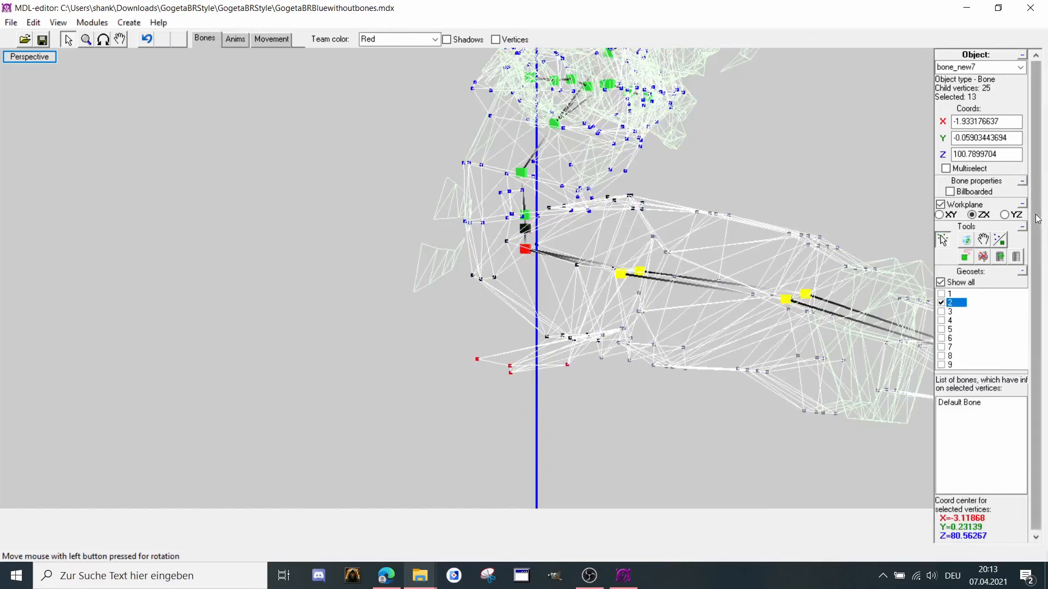
pyautogui.click(1000, 240)
pyautogui.scroll(-1, 555, 228)
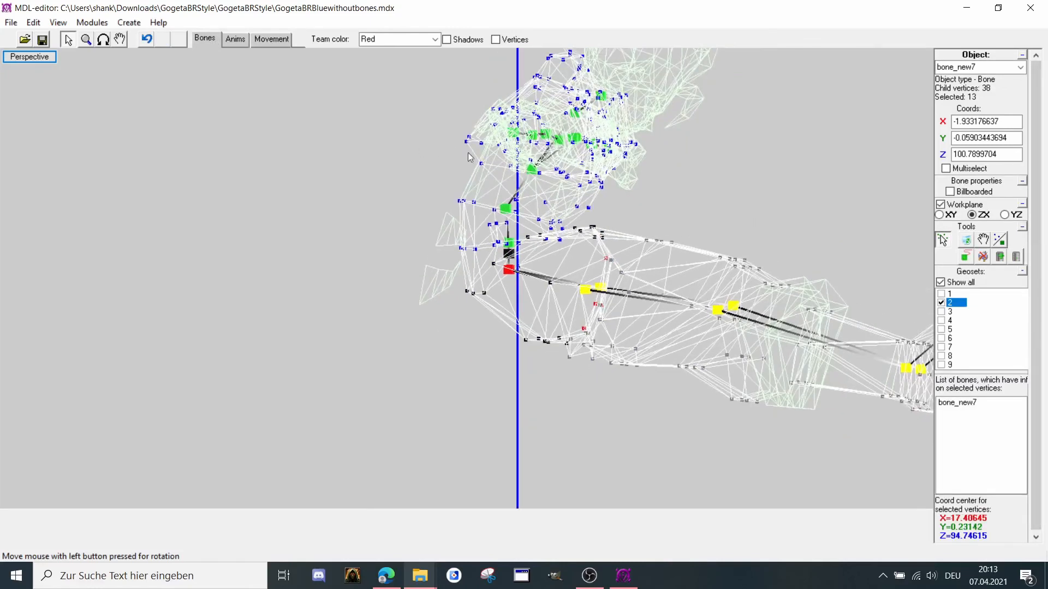
# Delete the test-pose keyframes at frame 0 and check the model from the back and front.
pyautogui.press('t')
pyautogui.scroll(-3, 540, 172)
pyautogui.click(228, 38)
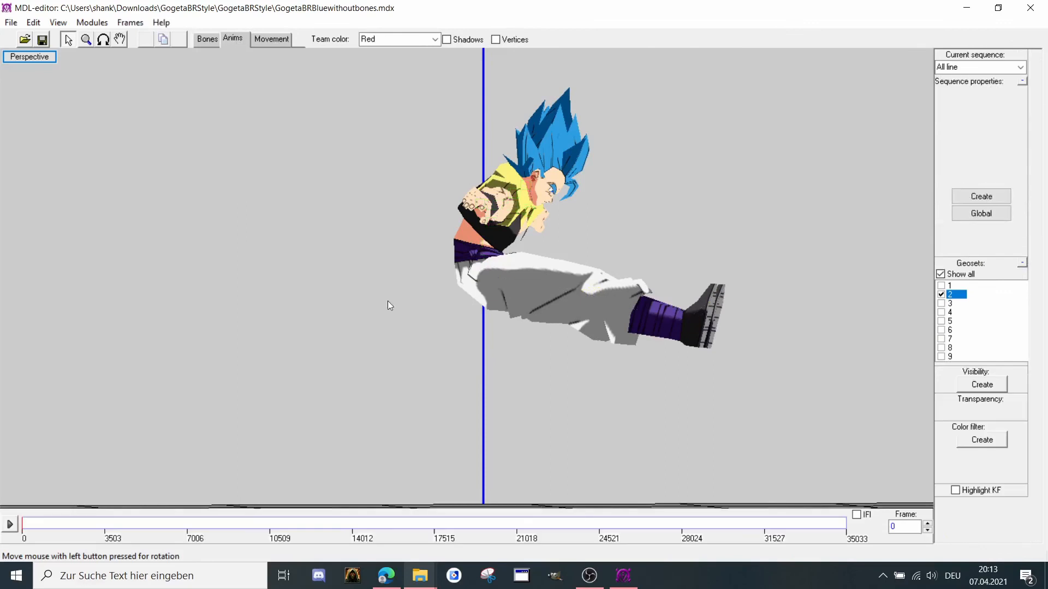
pyautogui.rightClick(123, 538)
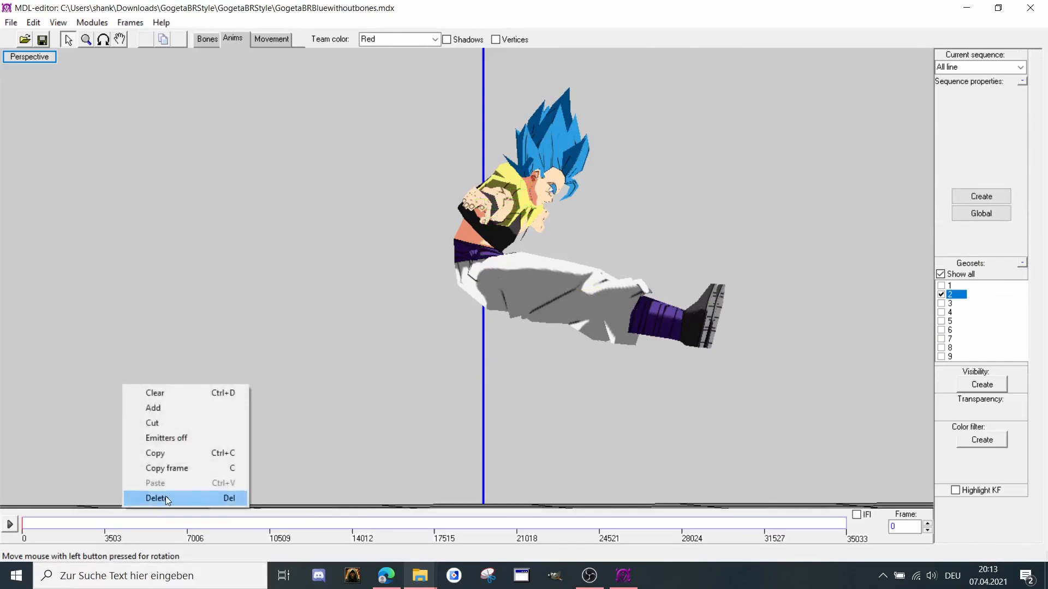
pyautogui.click(165, 496)
pyautogui.rightClick(426, 96)
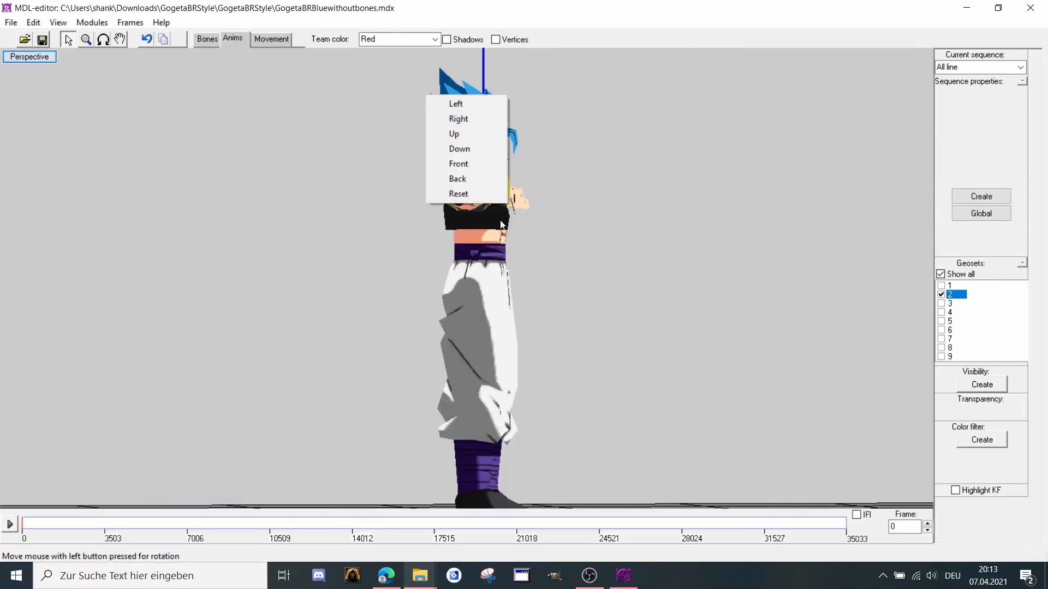
pyautogui.click(474, 175)
pyautogui.rightClick(309, 107)
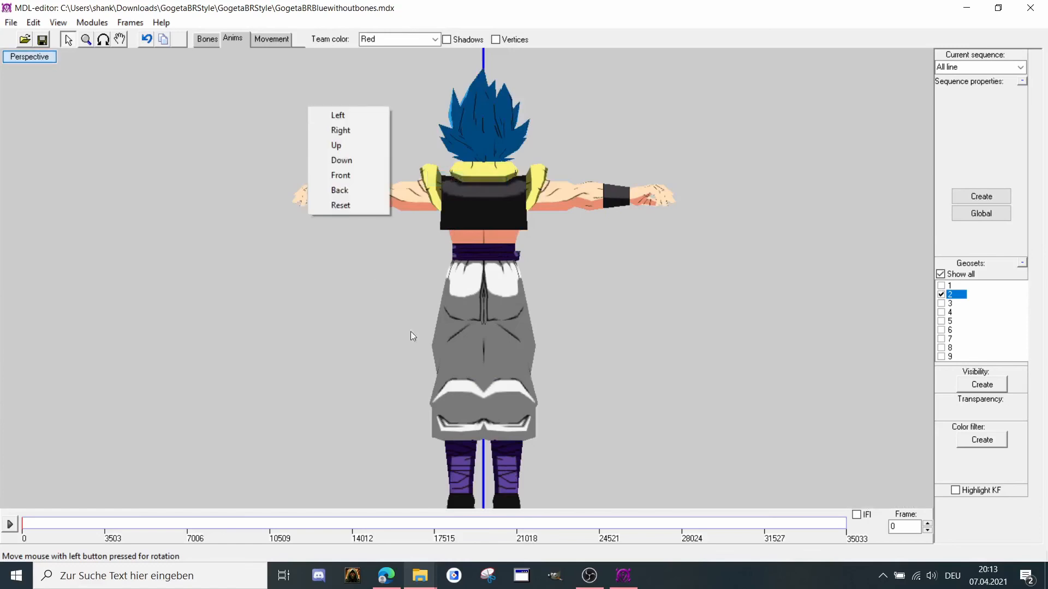
pyautogui.click(367, 175)
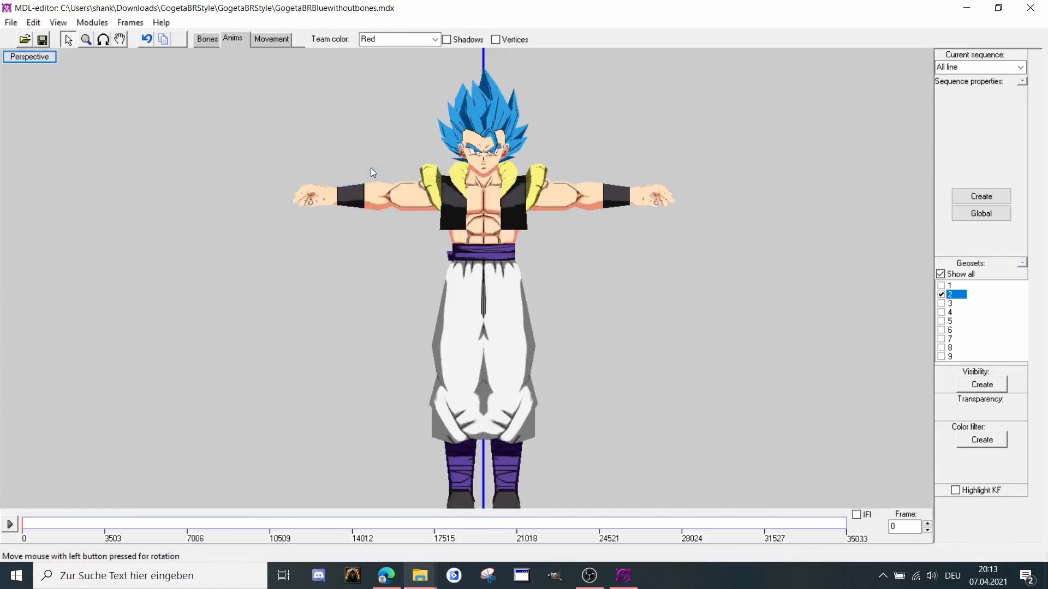